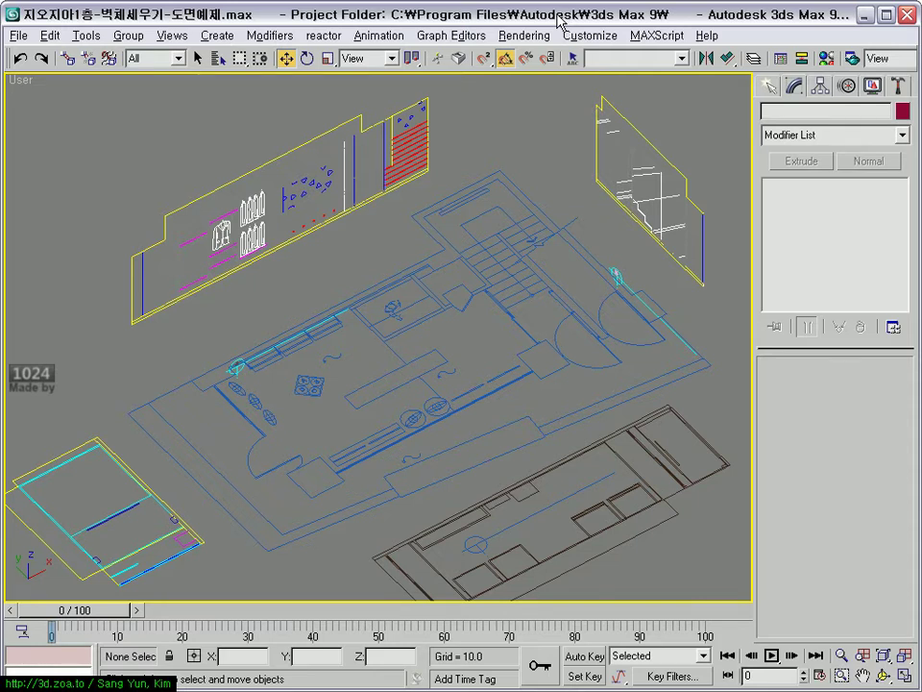
- Adjust the User viewport slightly, then switch to the Internet Explorer Cyworld club window
{"action": "scroll", "coordinate": [404, 235], "scroll_direction": "up", "scroll_amount": 1}
{"action": "scroll", "coordinate": [404, 234], "scroll_direction": "down", "scroll_amount": 5}
{"action": "scroll", "coordinate": [385, 242], "scroll_direction": "up", "scroll_amount": 3}
{"action": "middle_click_drag", "start_coordinate": [385, 241], "coordinate": [383, 246]}
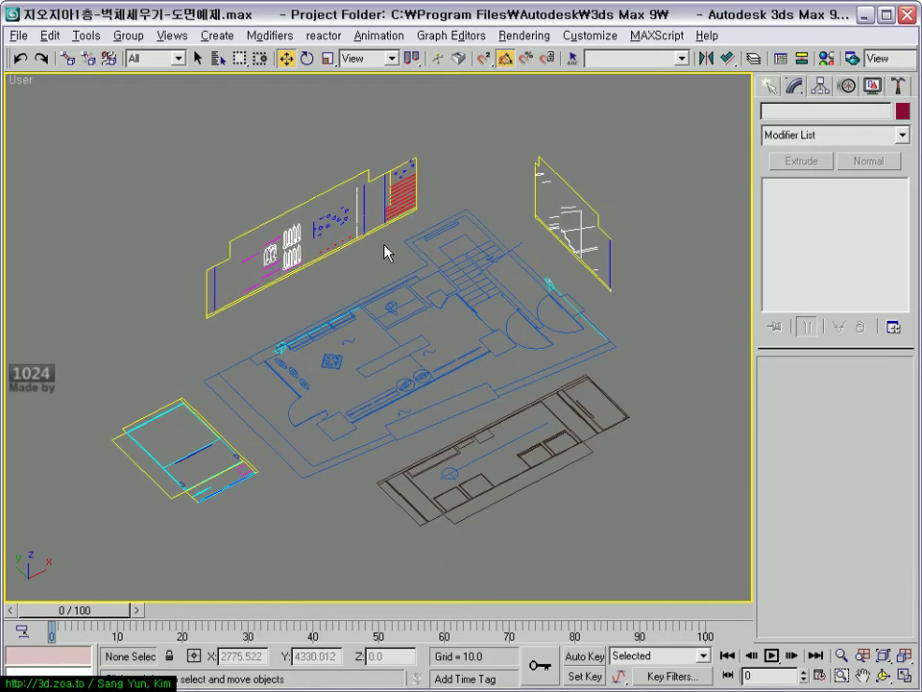
{"action": "key", "text": "alt+Tab"}
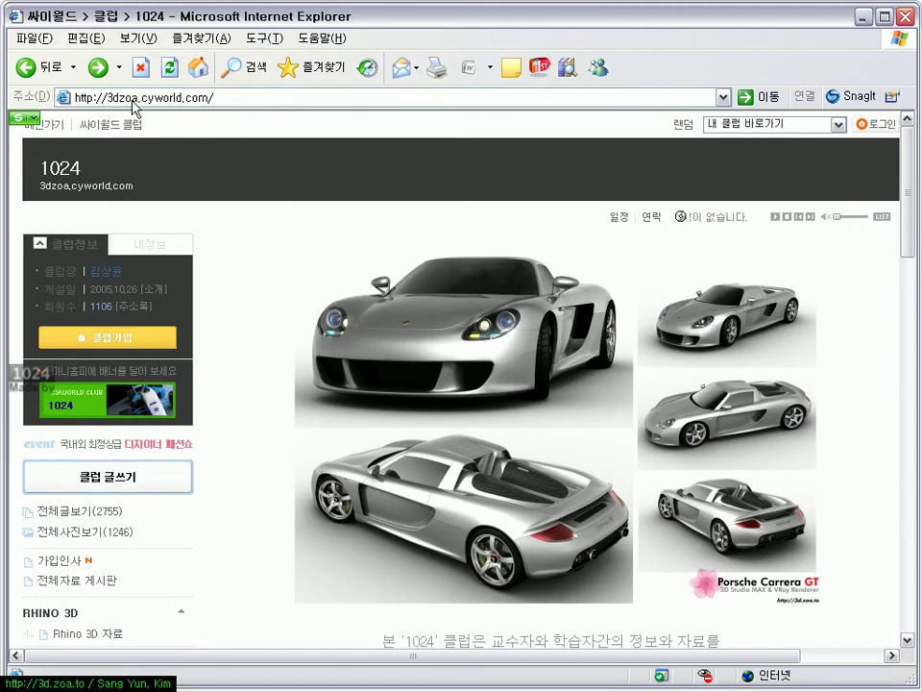
- Expand the 3D Studio MAX section and open the 인테리어 소스 board
{"action": "scroll", "coordinate": [245, 490], "scroll_direction": "down", "scroll_amount": 3}
{"action": "scroll", "coordinate": [198, 517], "scroll_direction": "down", "scroll_amount": 2}
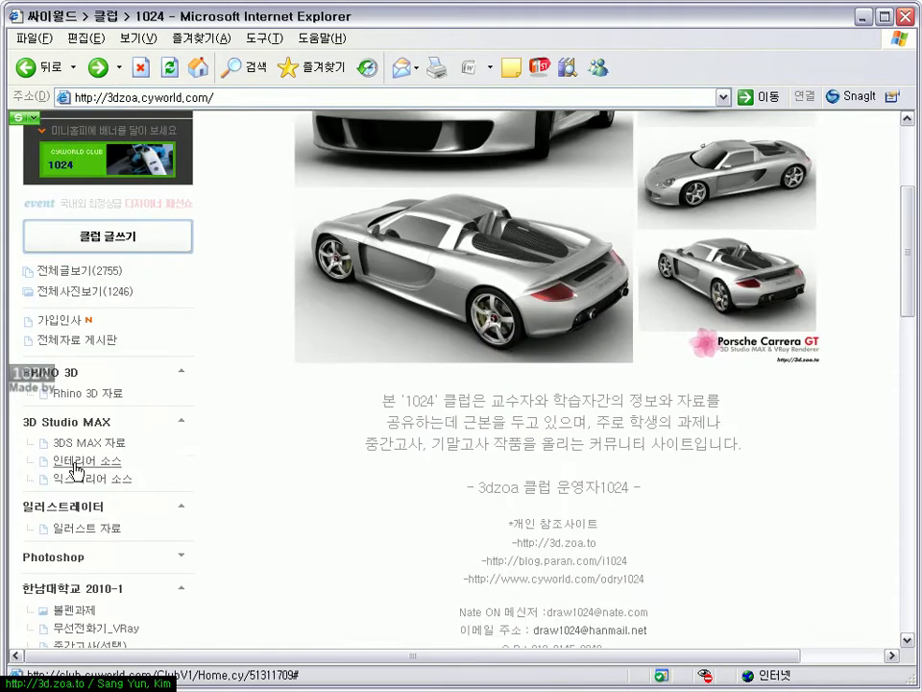
{"action": "left_click", "coordinate": [94, 425]}
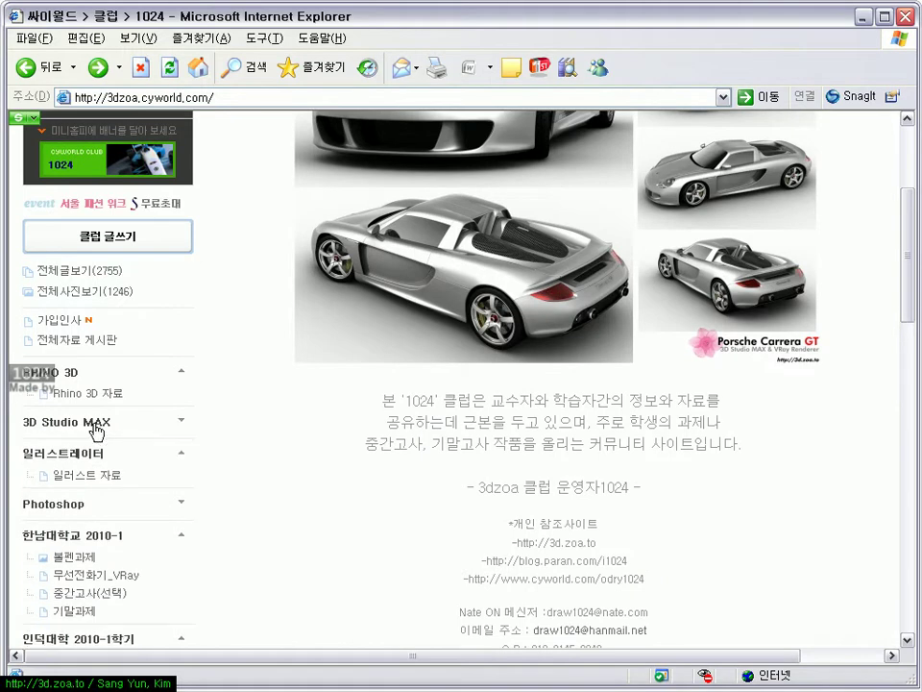
{"action": "left_click", "coordinate": [96, 422]}
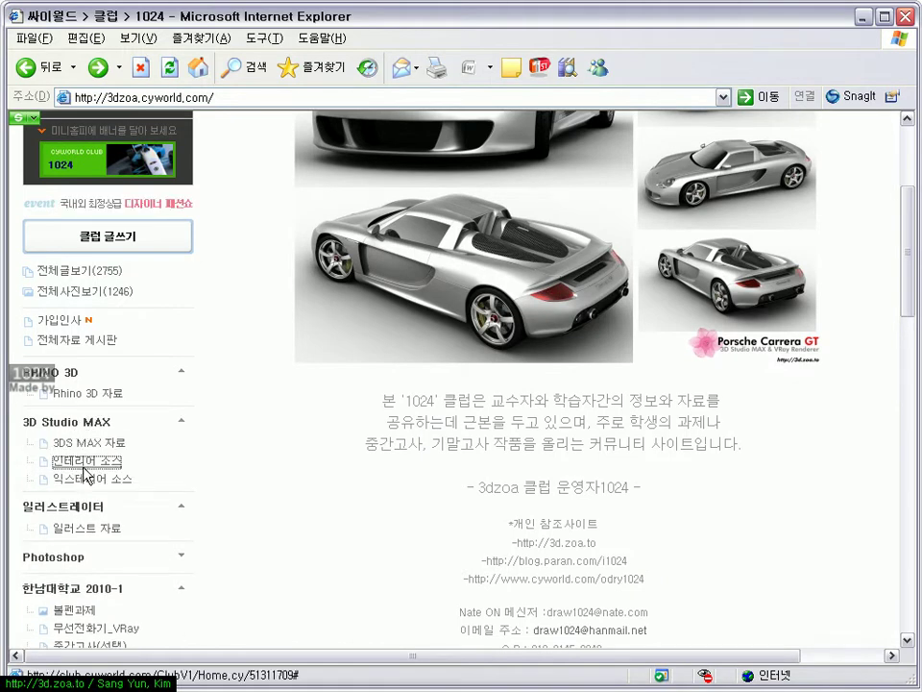
{"action": "left_click", "coordinate": [87, 473]}
{"action": "scroll", "coordinate": [545, 506], "scroll_direction": "down", "scroll_amount": 10}
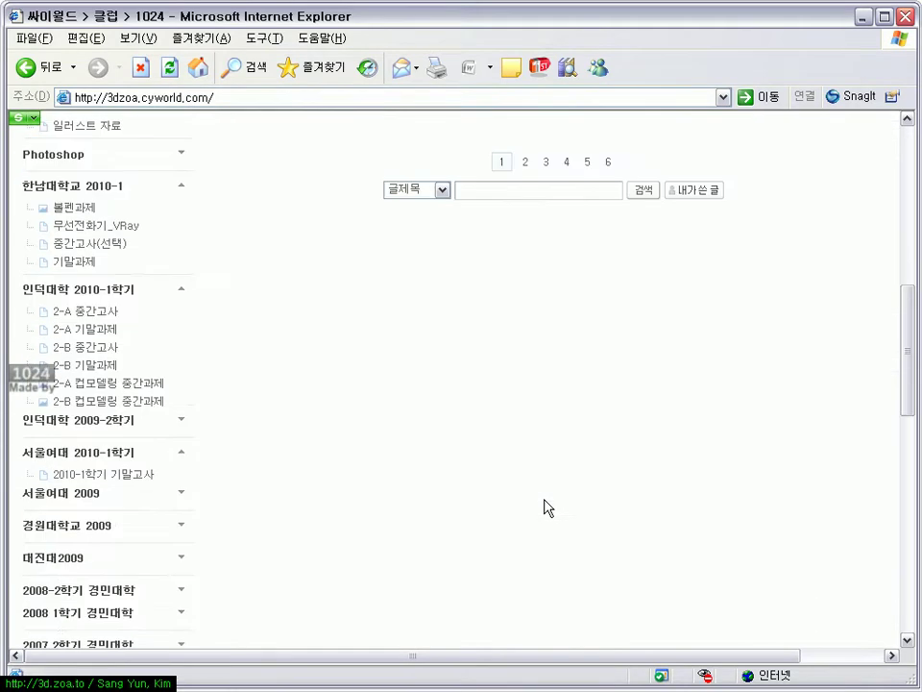
{"action": "scroll", "coordinate": [538, 485], "scroll_direction": "up", "scroll_amount": 4}
- Search 지오지아, open the 지오지아 매장 도면-맥스파일 post, start its .max download, then cancel
{"action": "left_click", "coordinate": [514, 434]}
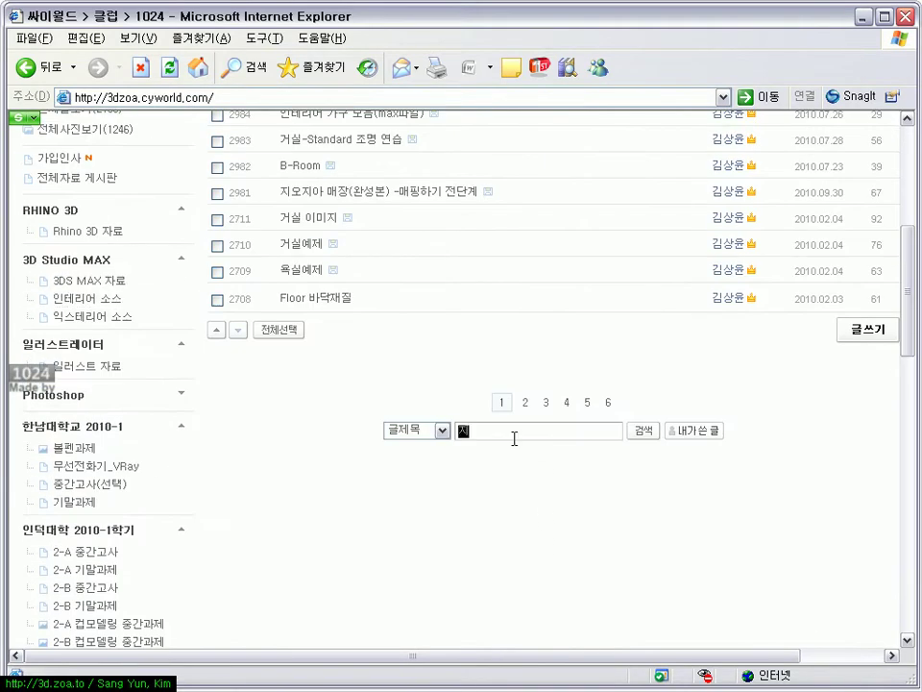
{"action": "type", "text": "아"}
{"action": "key", "text": "Return"}
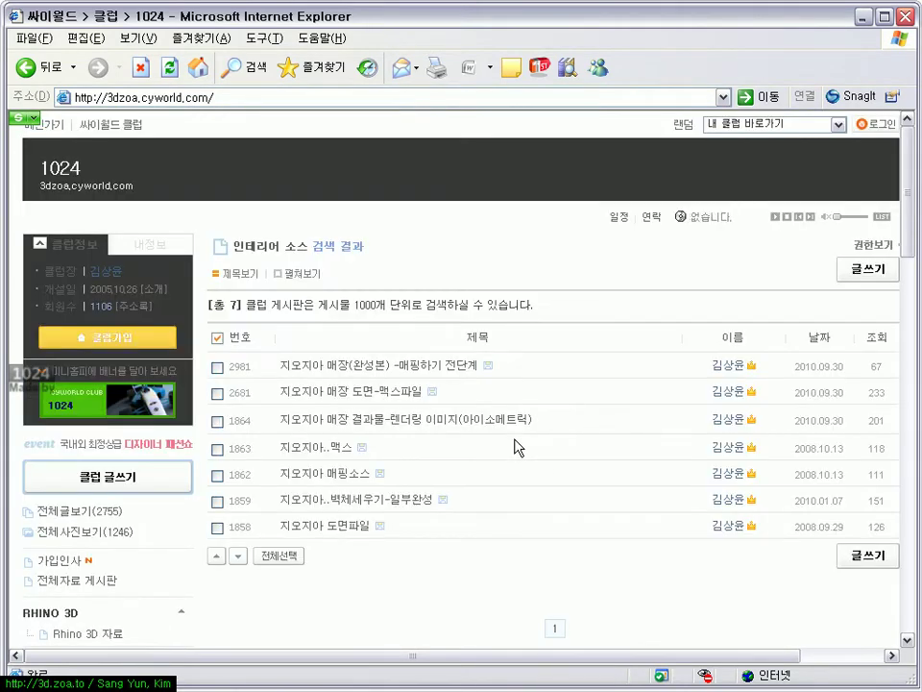
{"action": "left_click", "coordinate": [373, 392]}
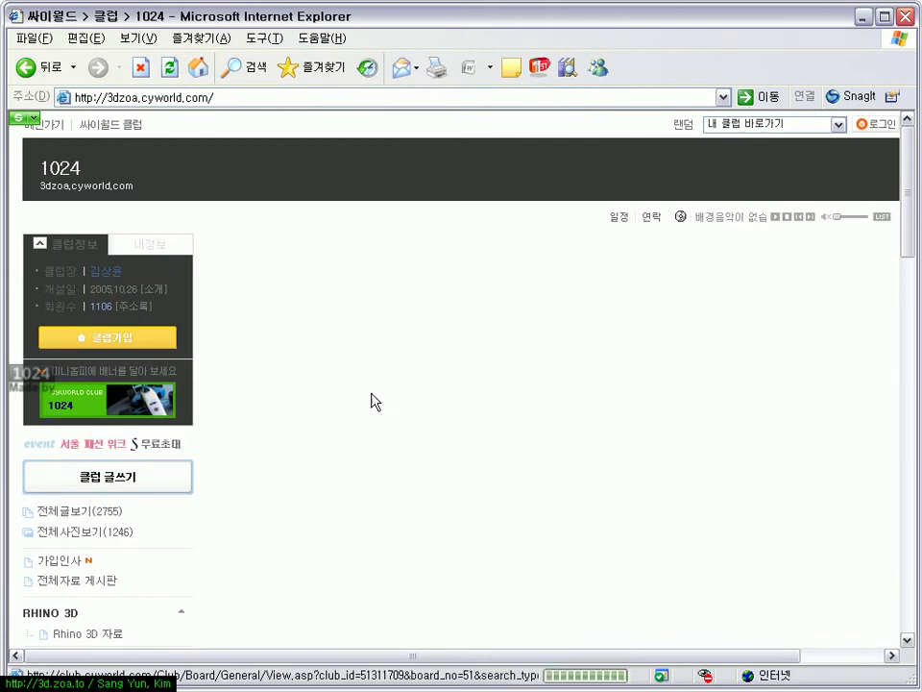
{"action": "left_click", "coordinate": [721, 375]}
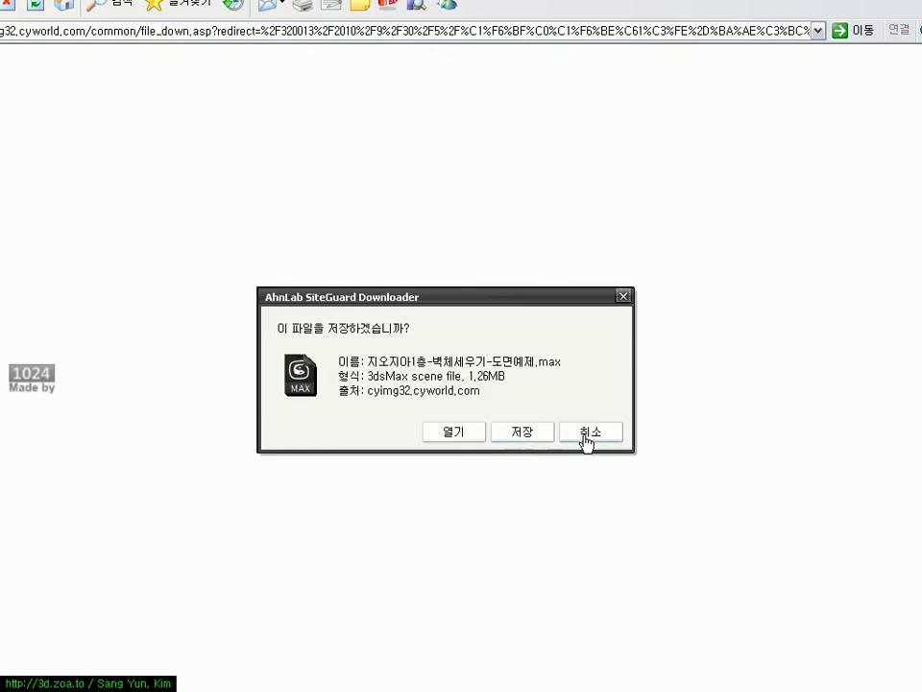
{"action": "left_click", "coordinate": [585, 435]}
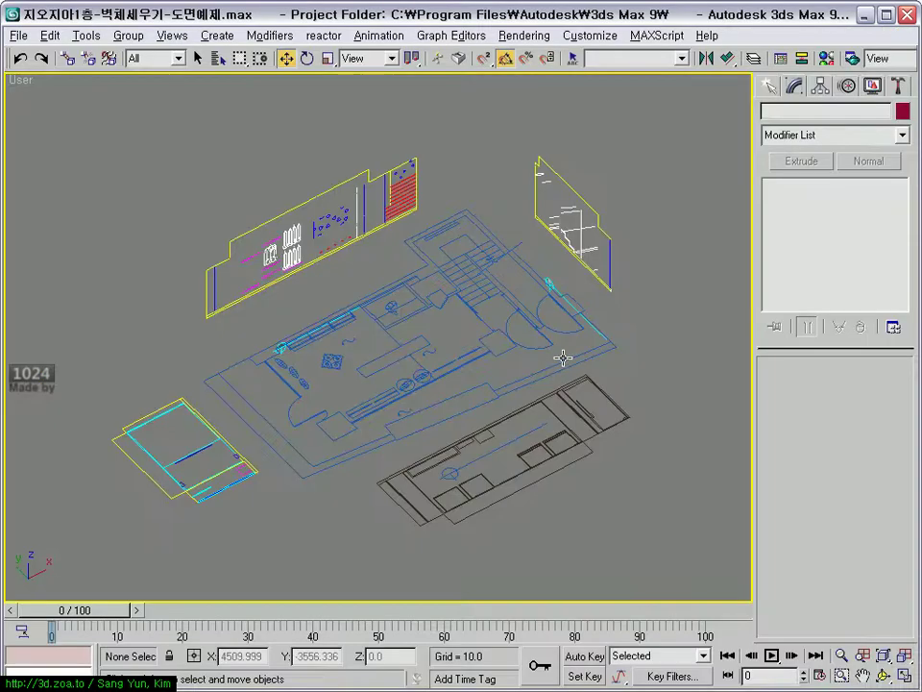
{"action": "left_click", "coordinate": [558, 368]}
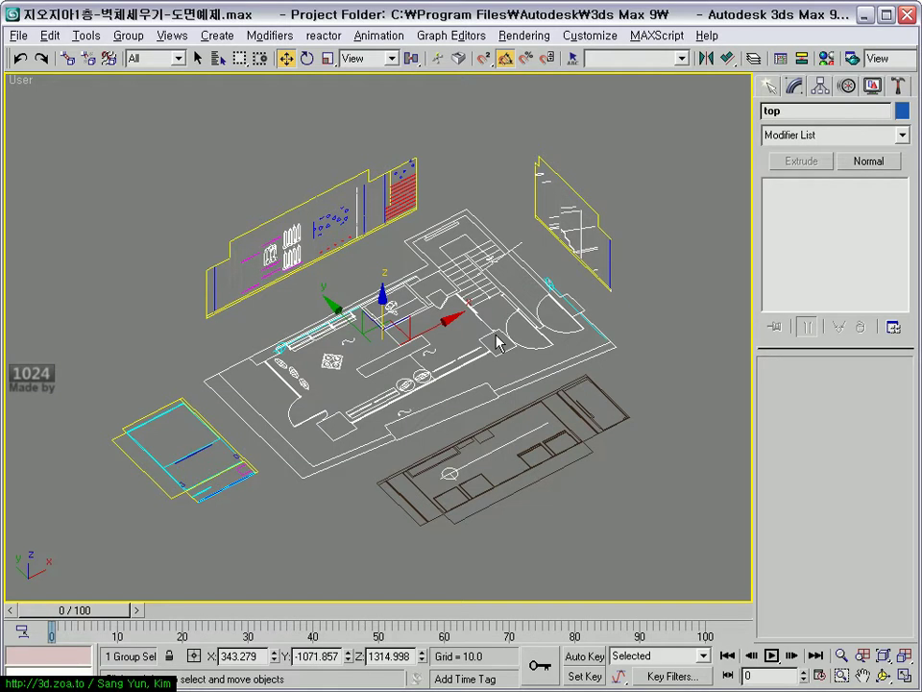
{"action": "left_click", "coordinate": [612, 330]}
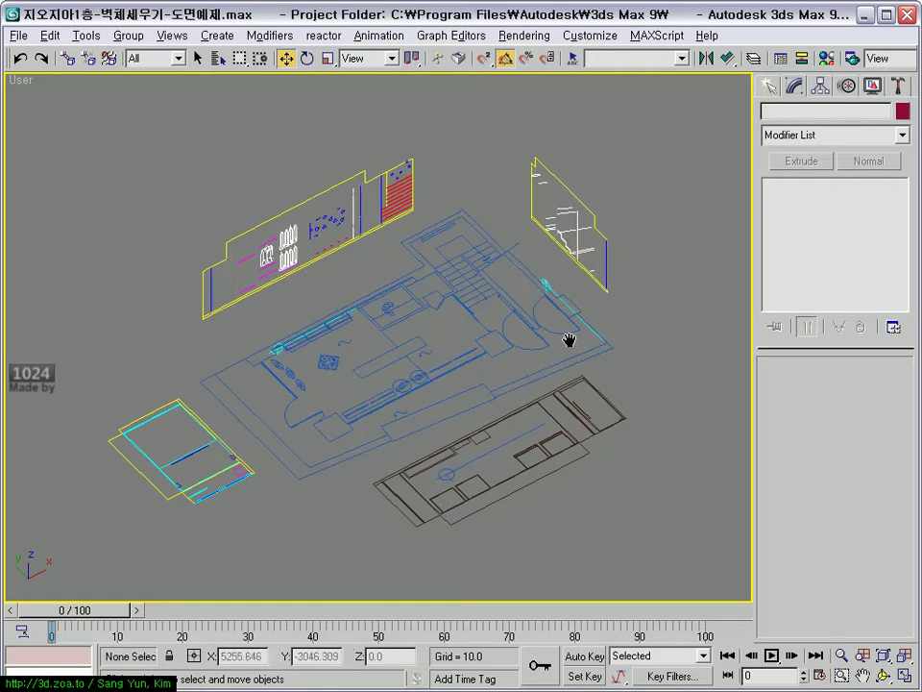
{"action": "scroll", "coordinate": [568, 340], "scroll_direction": "up", "scroll_amount": 3}
{"action": "scroll", "coordinate": [533, 344], "scroll_direction": "up", "scroll_amount": 3}
{"action": "scroll", "coordinate": [457, 332], "scroll_direction": "down", "scroll_amount": 3}
{"action": "scroll", "coordinate": [457, 355], "scroll_direction": "down", "scroll_amount": 3}
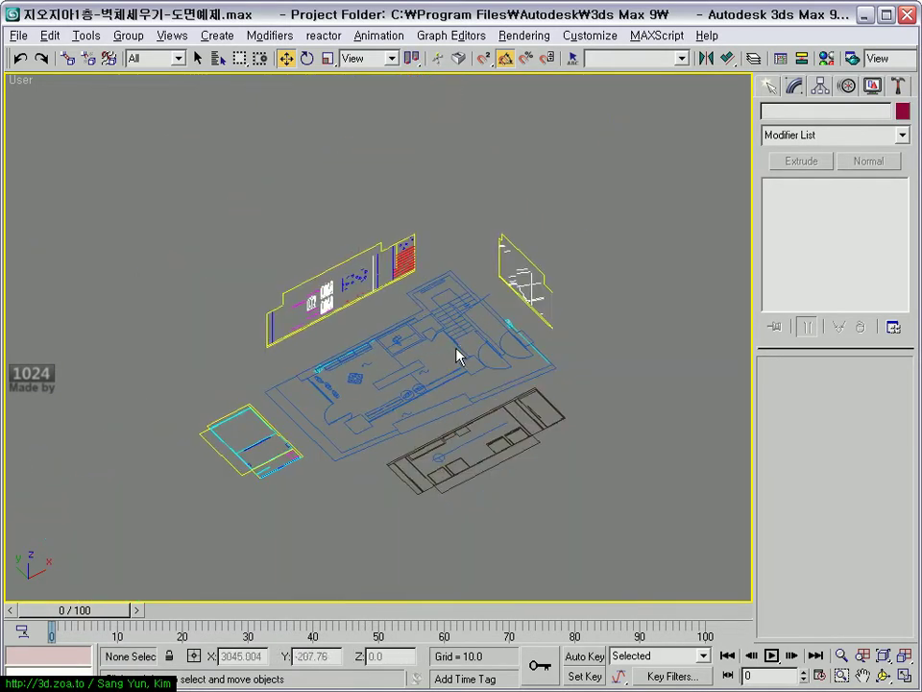
{"action": "left_click", "coordinate": [366, 305]}
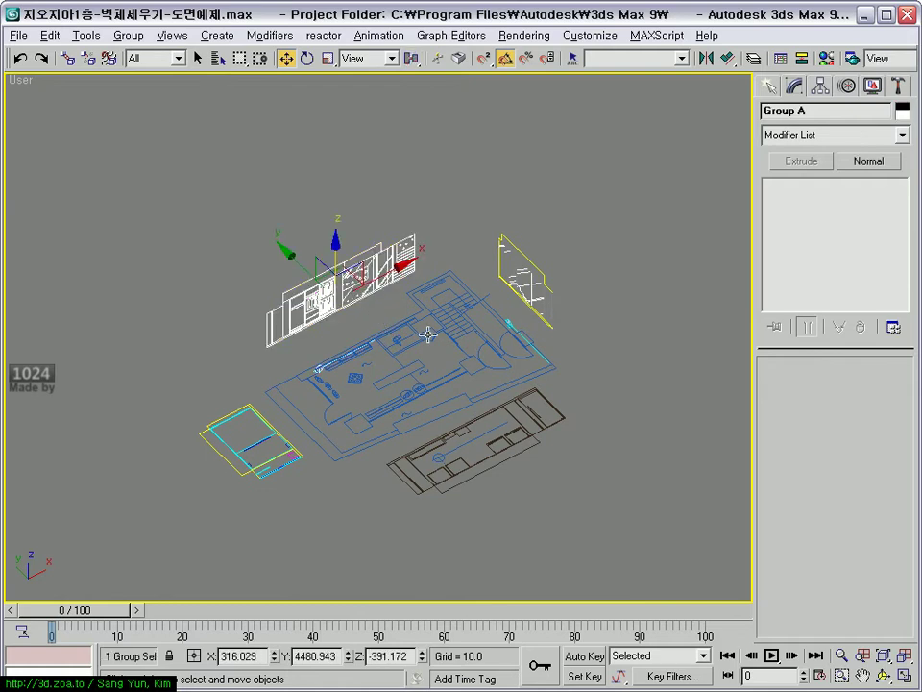
{"action": "scroll", "coordinate": [426, 342], "scroll_direction": "up", "scroll_amount": 2}
{"action": "scroll", "coordinate": [447, 340], "scroll_direction": "up", "scroll_amount": 2}
{"action": "scroll", "coordinate": [443, 353], "scroll_direction": "up", "scroll_amount": 1}
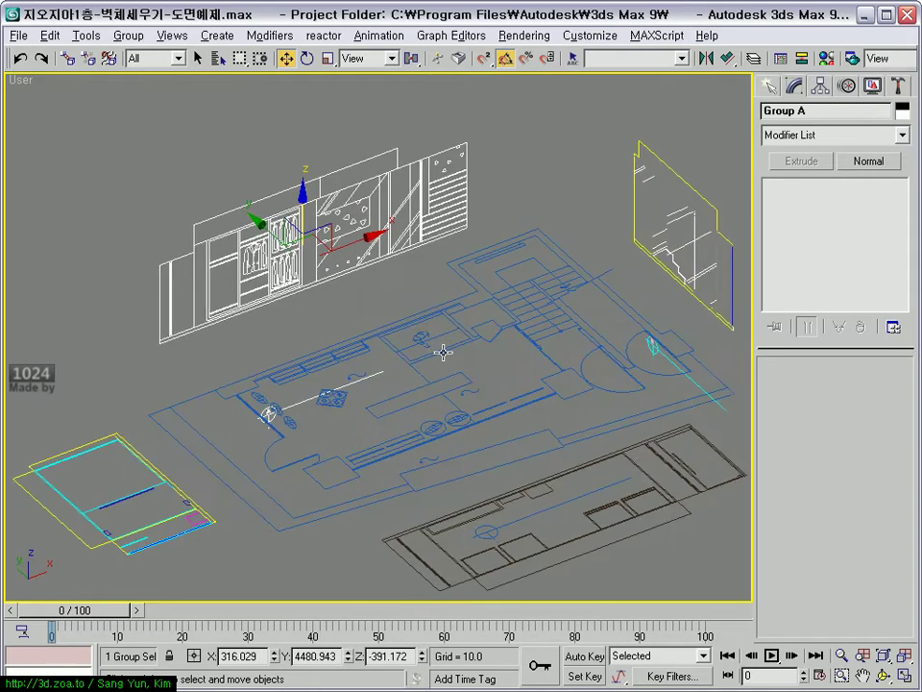
{"action": "scroll", "coordinate": [443, 352], "scroll_direction": "down", "scroll_amount": 2}
{"action": "left_click", "coordinate": [442, 325]}
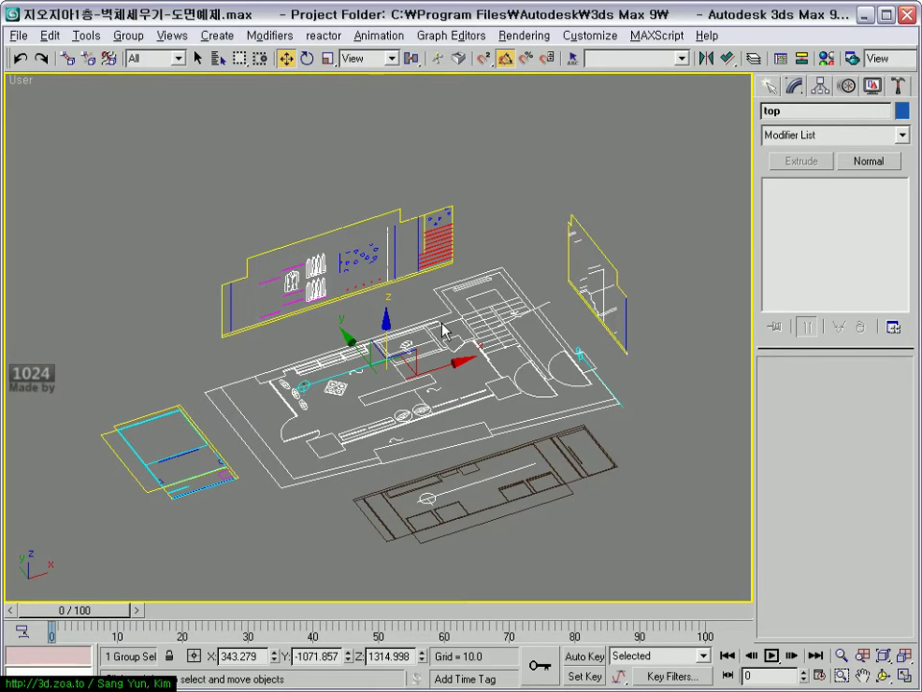
{"action": "middle_click_drag", "start_coordinate": [461, 319], "coordinate": [467, 330]}
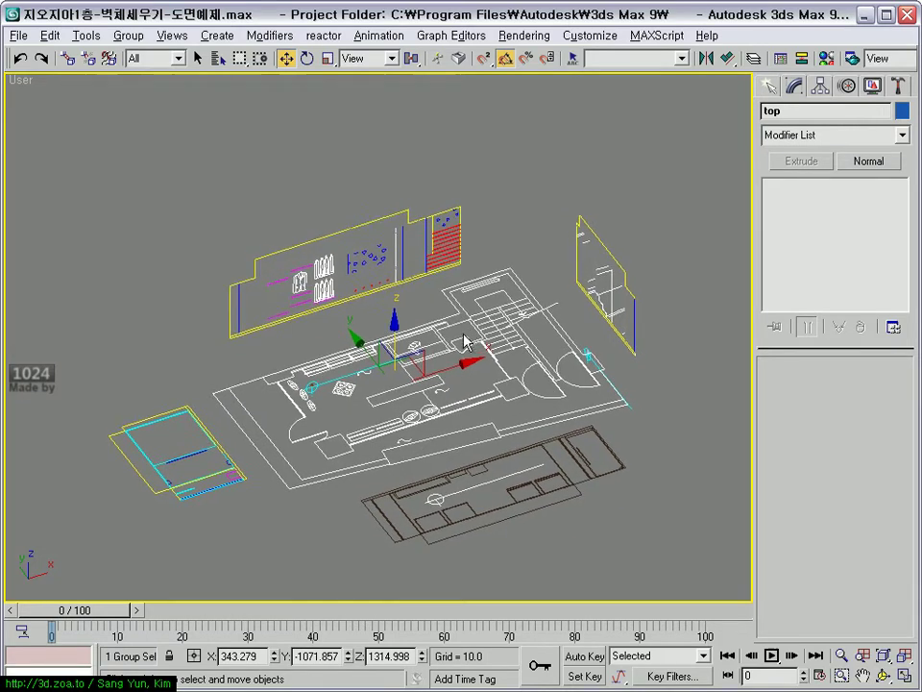
{"action": "scroll", "coordinate": [475, 317], "scroll_direction": "up", "scroll_amount": 3}
{"action": "left_click", "coordinate": [384, 216]}
{"action": "mouse_move", "coordinate": [384, 216]}
{"action": "middle_mouse_down"}
{"action": "mouse_move", "coordinate": [365, 315]}
{"action": "mouse_move", "coordinate": [290, 336]}
{"action": "middle_mouse_up"}
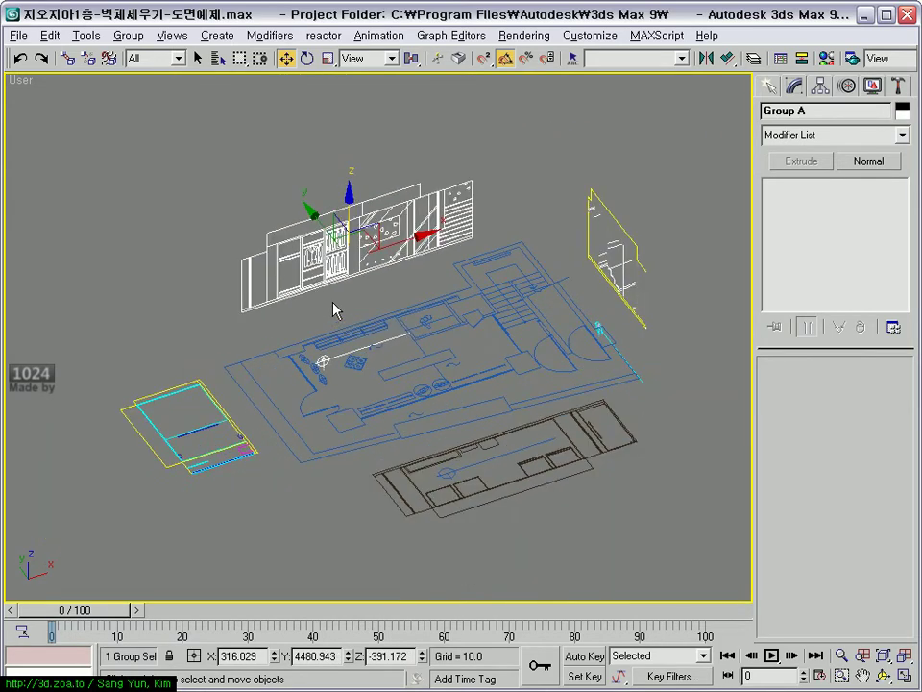
- Orbit and zoom down onto the ABCD elevation marker and select the floor-plan group
{"action": "middle_click_drag", "start_coordinate": [296, 397], "coordinate": [308, 411], "text": "alt"}
{"action": "scroll", "coordinate": [212, 412], "scroll_direction": "up", "scroll_amount": 3}
{"action": "scroll", "coordinate": [311, 350], "scroll_direction": "up", "scroll_amount": 3}
{"action": "middle_click_drag", "start_coordinate": [311, 349], "coordinate": [279, 362], "text": "alt"}
{"action": "scroll", "coordinate": [279, 362], "scroll_direction": "up", "scroll_amount": 4}
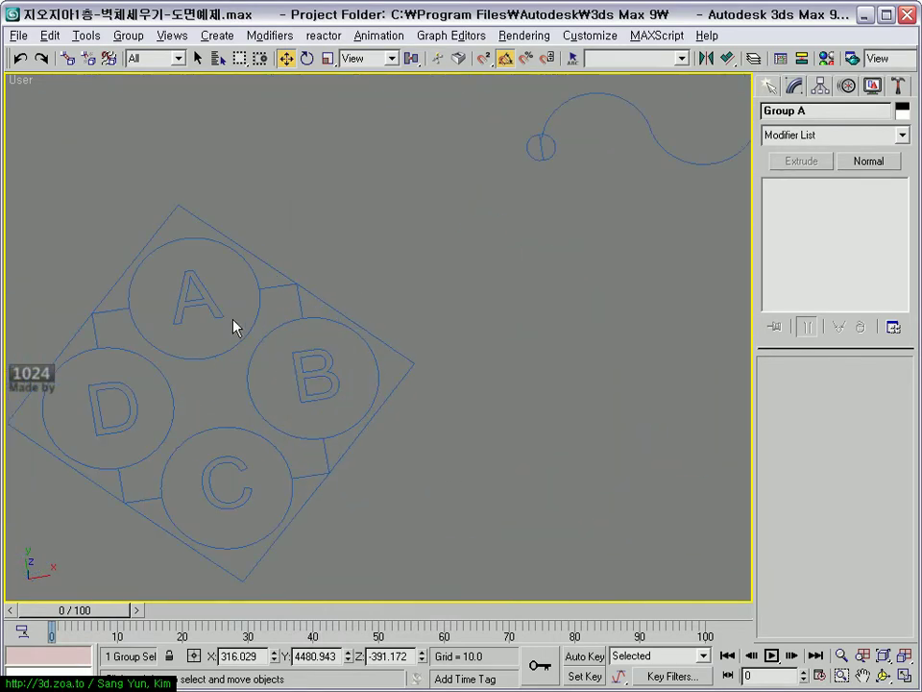
{"action": "left_click", "coordinate": [206, 291]}
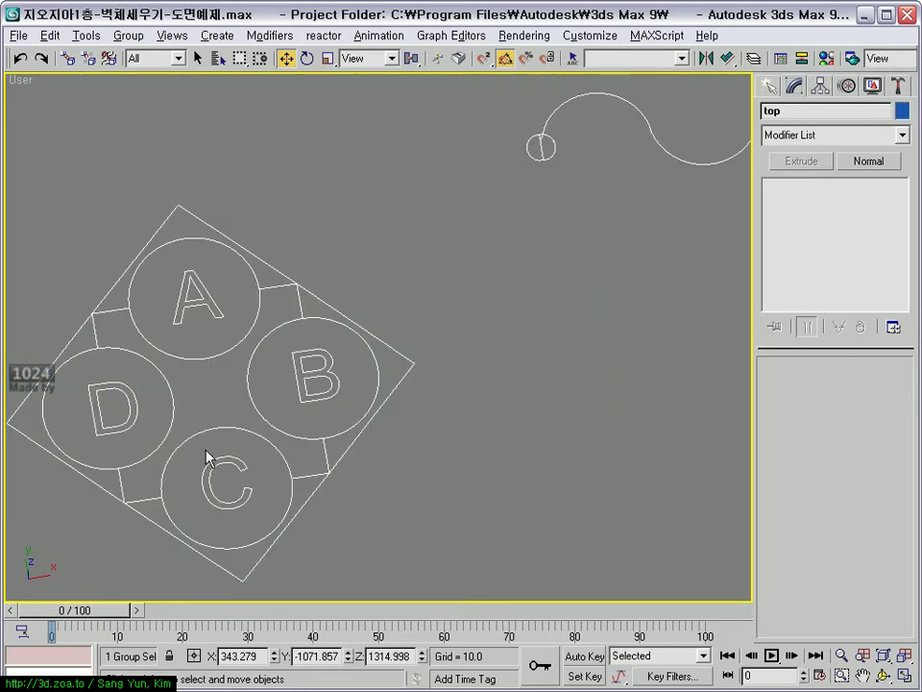
- Annotate the elevation directions: A up, B right, C down, D left, then clear the marks
{"action": "key", "text": "ctrl+2"}
{"action": "mouse_move", "coordinate": [288, 368]}
{"action": "left_mouse_down"}
{"action": "mouse_move", "coordinate": [384, 371]}
{"action": "mouse_move", "coordinate": [336, 382]}
{"action": "left_mouse_up"}
{"action": "left_click_drag", "start_coordinate": [212, 326], "coordinate": [214, 230]}
{"action": "left_click_drag", "start_coordinate": [176, 264], "coordinate": [261, 260]}
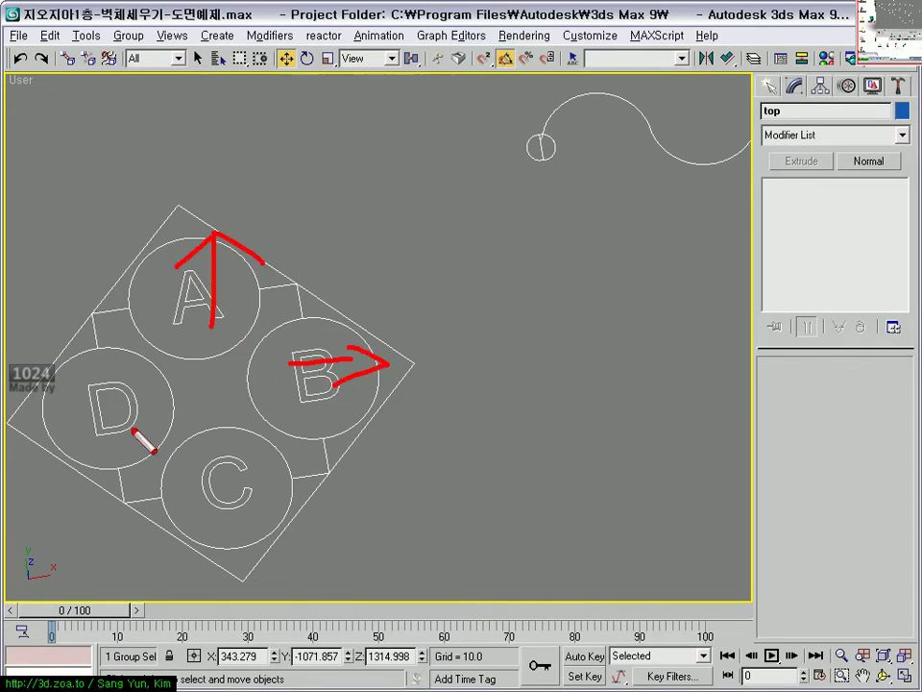
{"action": "mouse_move", "coordinate": [144, 401]}
{"action": "left_mouse_down"}
{"action": "mouse_move", "coordinate": [59, 415]}
{"action": "mouse_move", "coordinate": [141, 449]}
{"action": "left_mouse_up"}
{"action": "left_click_drag", "start_coordinate": [226, 459], "coordinate": [221, 548]}
{"action": "left_click_drag", "start_coordinate": [197, 526], "coordinate": [250, 543]}
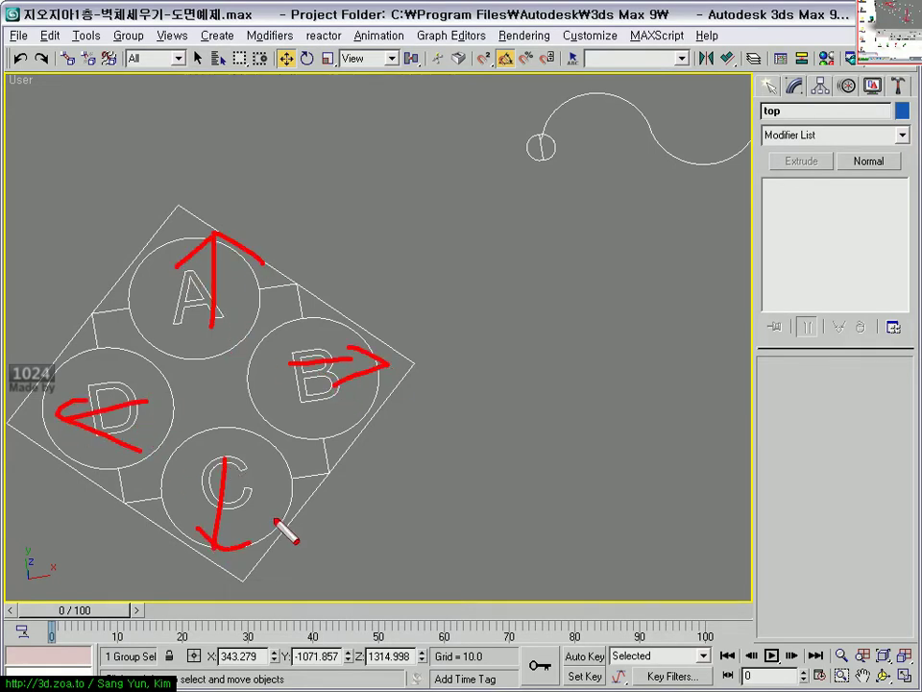
{"action": "key", "text": "Escape"}
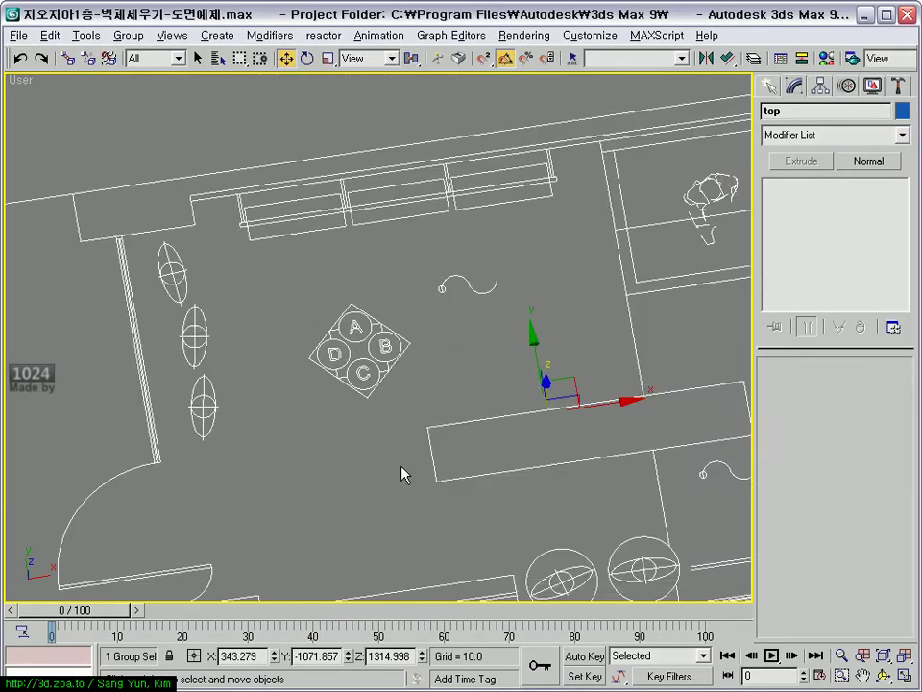
- Select the cabinet elevation Group A and frame it in the viewport
{"action": "left_click", "coordinate": [346, 220]}
{"action": "left_click", "coordinate": [290, 149]}
{"action": "scroll", "coordinate": [286, 357], "scroll_direction": "up", "scroll_amount": 2}
{"action": "scroll", "coordinate": [289, 358], "scroll_direction": "up", "scroll_amount": 2}
{"action": "scroll", "coordinate": [291, 364], "scroll_direction": "down", "scroll_amount": 3}
{"action": "scroll", "coordinate": [284, 385], "scroll_direction": "up", "scroll_amount": 2}
{"action": "scroll", "coordinate": [300, 370], "scroll_direction": "up", "scroll_amount": 1}
{"action": "scroll", "coordinate": [302, 384], "scroll_direction": "up", "scroll_amount": 2}
{"action": "middle_click_drag", "start_coordinate": [303, 396], "coordinate": [314, 420]}
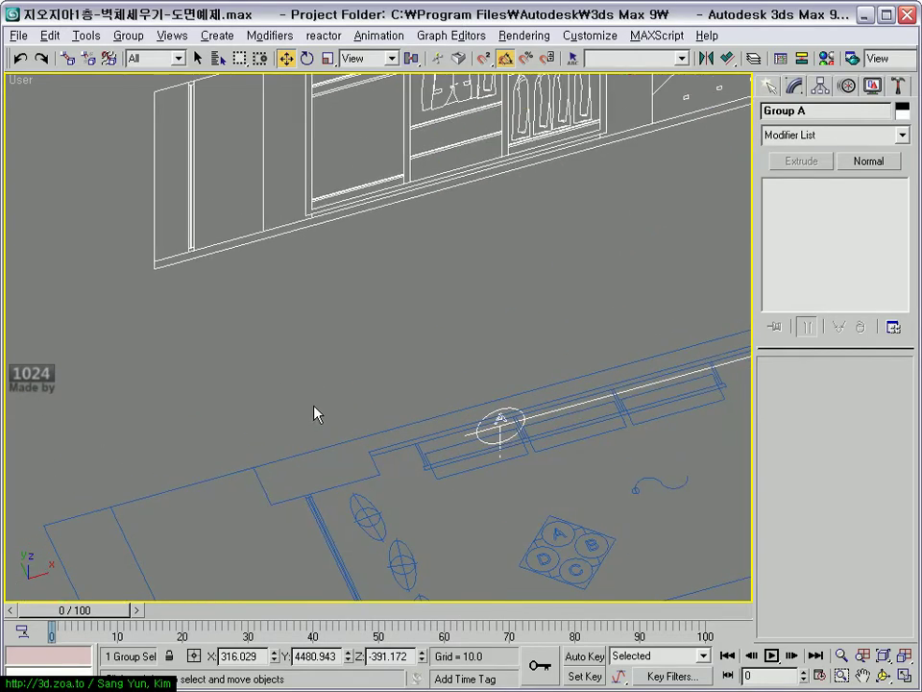
- Switch the Snaps Toggle to full 3D snapping
{"action": "scroll", "coordinate": [315, 413], "scroll_direction": "down", "scroll_amount": 2}
{"action": "scroll", "coordinate": [317, 413], "scroll_direction": "down", "scroll_amount": 1}
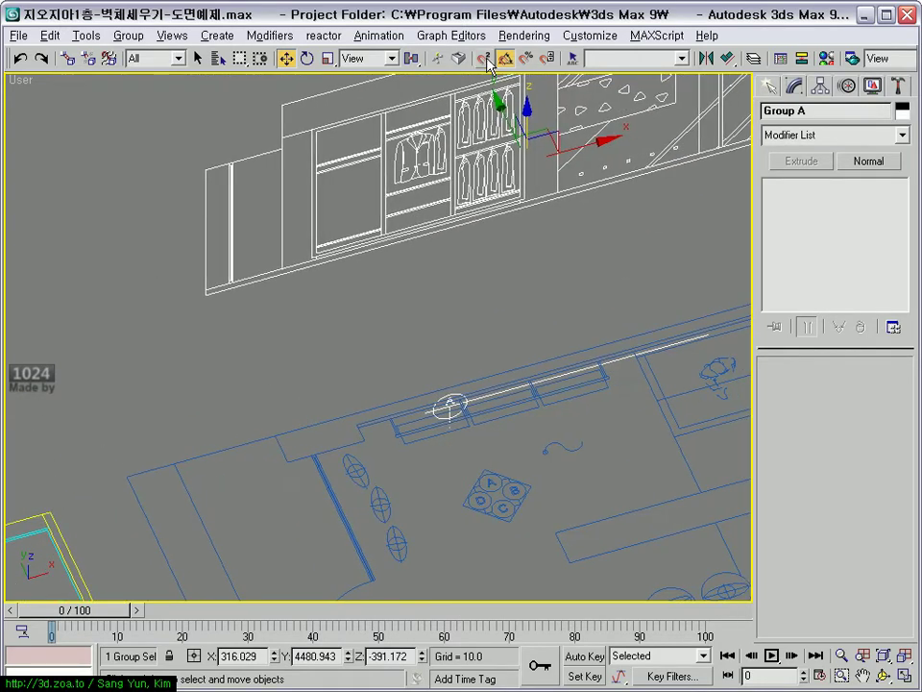
{"action": "left_click", "coordinate": [487, 61]}
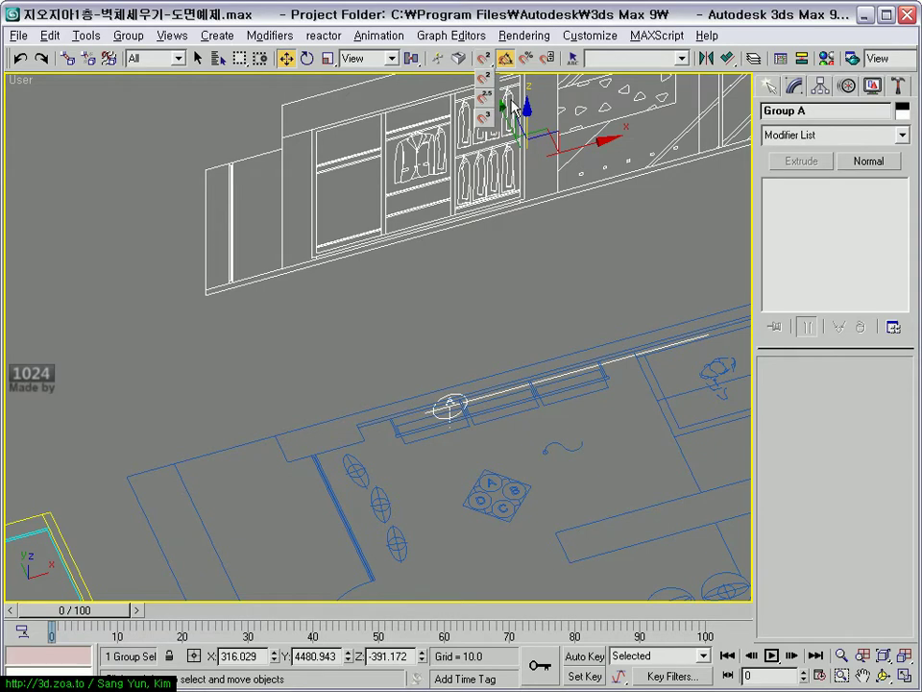
{"action": "left_click", "coordinate": [487, 126]}
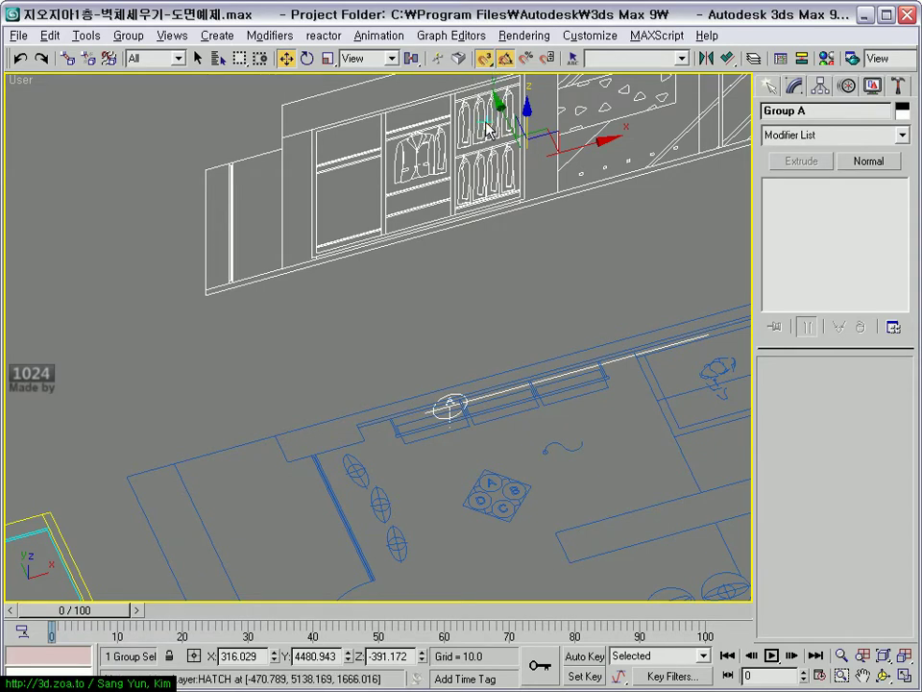
- Enable Snap to frozen objects in Grid and Snap Settings Options, then close the dialog
{"action": "right_click", "coordinate": [488, 61]}
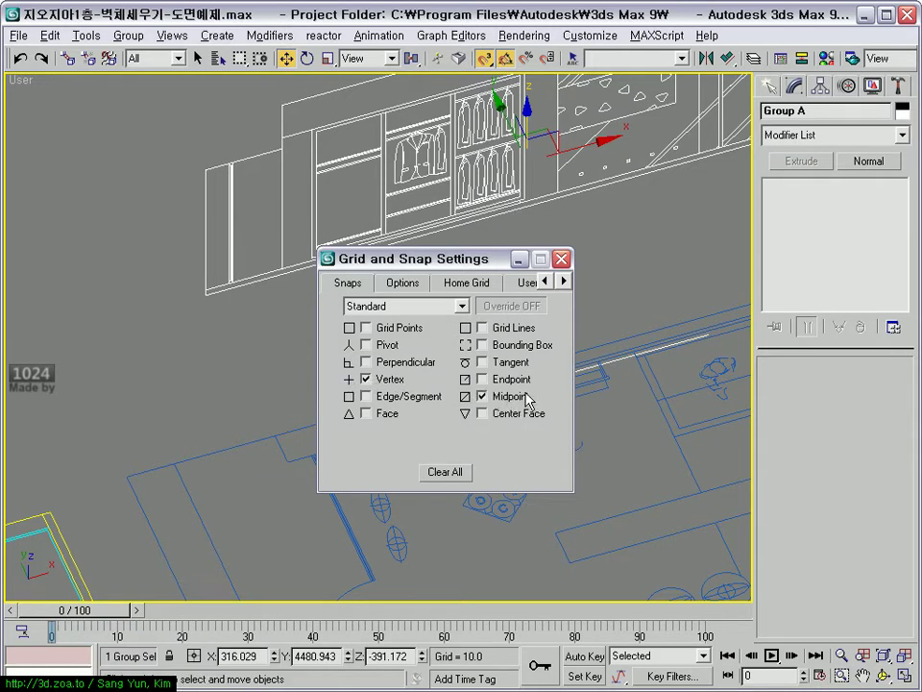
{"action": "left_click", "coordinate": [400, 285]}
{"action": "mouse_move", "coordinate": [459, 432]}
{"action": "left_mouse_down"}
{"action": "mouse_move", "coordinate": [330, 434]}
{"action": "mouse_move", "coordinate": [453, 423]}
{"action": "left_mouse_up"}
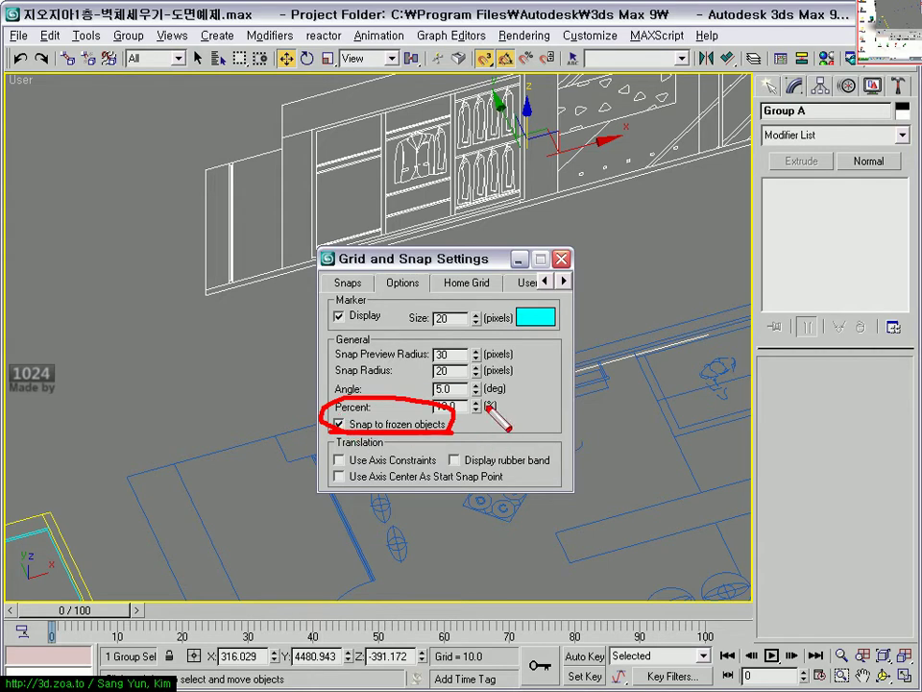
{"action": "right_click", "coordinate": [531, 393]}
{"action": "left_click", "coordinate": [629, 497]}
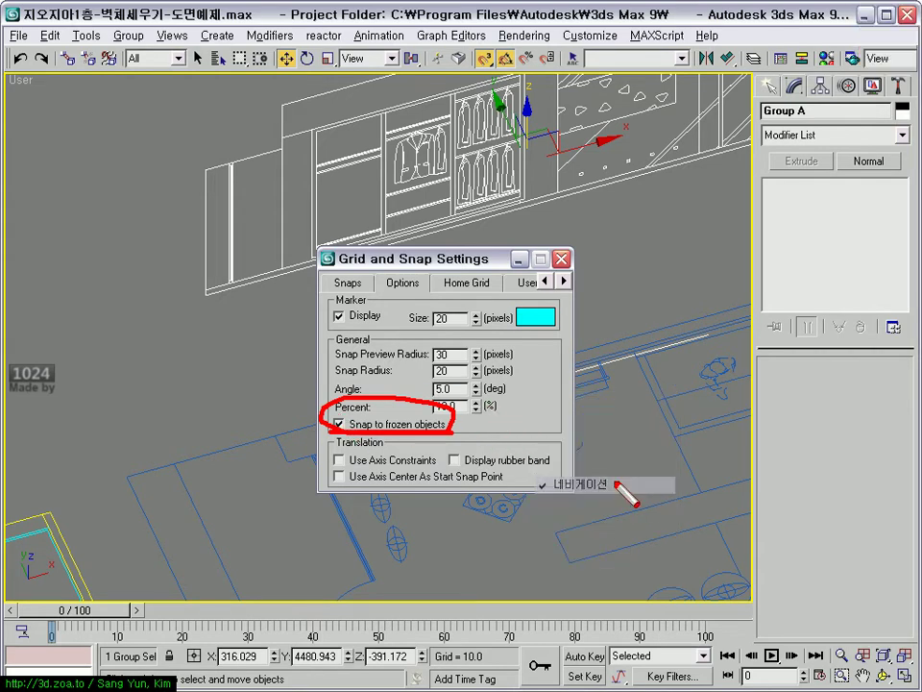
{"action": "left_click", "coordinate": [561, 258]}
- Snap the cabinet wall Group A by its corner onto the floor-plan corner
{"action": "scroll", "coordinate": [294, 321], "scroll_direction": "up", "scroll_amount": 2}
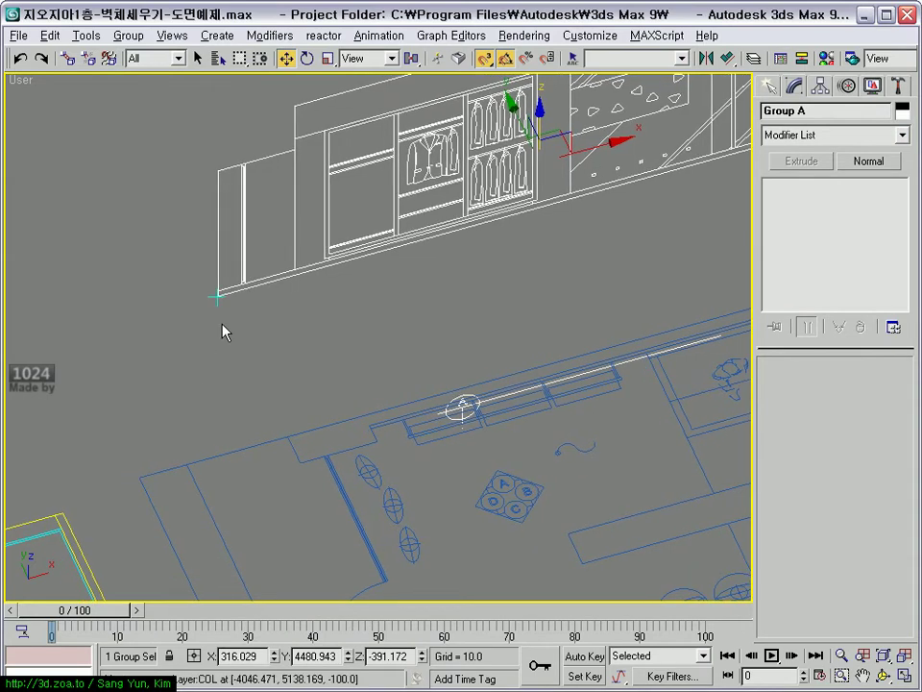
{"action": "middle_click_drag", "start_coordinate": [259, 293], "coordinate": [272, 268]}
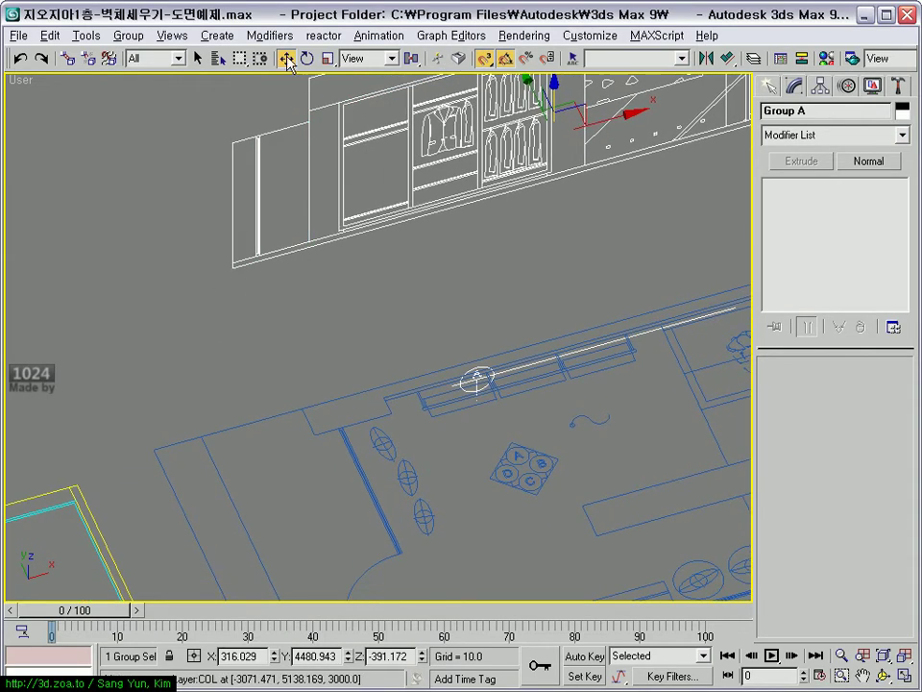
{"action": "middle_click_drag", "start_coordinate": [257, 195], "coordinate": [246, 170]}
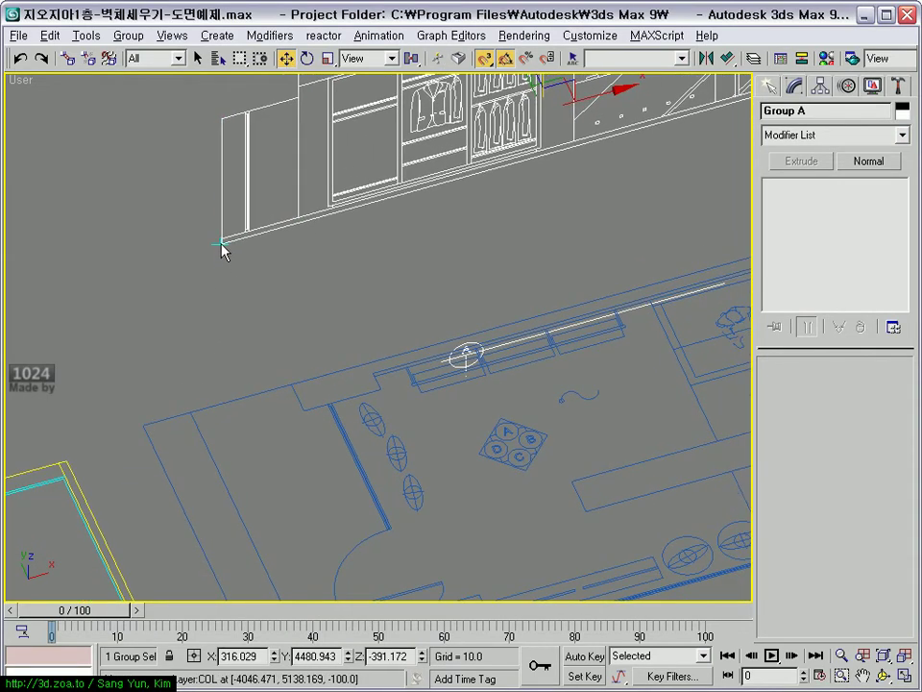
{"action": "mouse_move", "coordinate": [220, 245]}
{"action": "left_mouse_down"}
{"action": "mouse_move", "coordinate": [293, 401]}
{"action": "mouse_move", "coordinate": [304, 371]}
{"action": "left_mouse_up"}
- Check Group A's fit up close, orbit so the walls stand upright, and clear the selection
{"action": "scroll", "coordinate": [258, 333], "scroll_direction": "up", "scroll_amount": 3}
{"action": "scroll", "coordinate": [465, 276], "scroll_direction": "up", "scroll_amount": 3}
{"action": "scroll", "coordinate": [330, 336], "scroll_direction": "up", "scroll_amount": 2}
{"action": "middle_click_drag", "start_coordinate": [330, 335], "coordinate": [458, 288]}
{"action": "mouse_move", "coordinate": [399, 261]}
{"action": "left_mouse_down"}
{"action": "mouse_move", "coordinate": [408, 342]}
{"action": "mouse_move", "coordinate": [424, 384]}
{"action": "left_mouse_up"}
{"action": "mouse_move", "coordinate": [433, 262]}
{"action": "left_mouse_down"}
{"action": "mouse_move", "coordinate": [431, 315]}
{"action": "mouse_move", "coordinate": [469, 396]}
{"action": "left_mouse_up"}
{"action": "key", "text": "Escape"}
{"action": "scroll", "coordinate": [528, 384], "scroll_direction": "down", "scroll_amount": 3}
{"action": "scroll", "coordinate": [460, 398], "scroll_direction": "down", "scroll_amount": 2}
{"action": "mouse_move", "coordinate": [461, 397]}
{"action": "middle_mouse_down"}
{"action": "mouse_move", "coordinate": [503, 383]}
{"action": "mouse_move", "coordinate": [519, 330]}
{"action": "middle_mouse_up"}
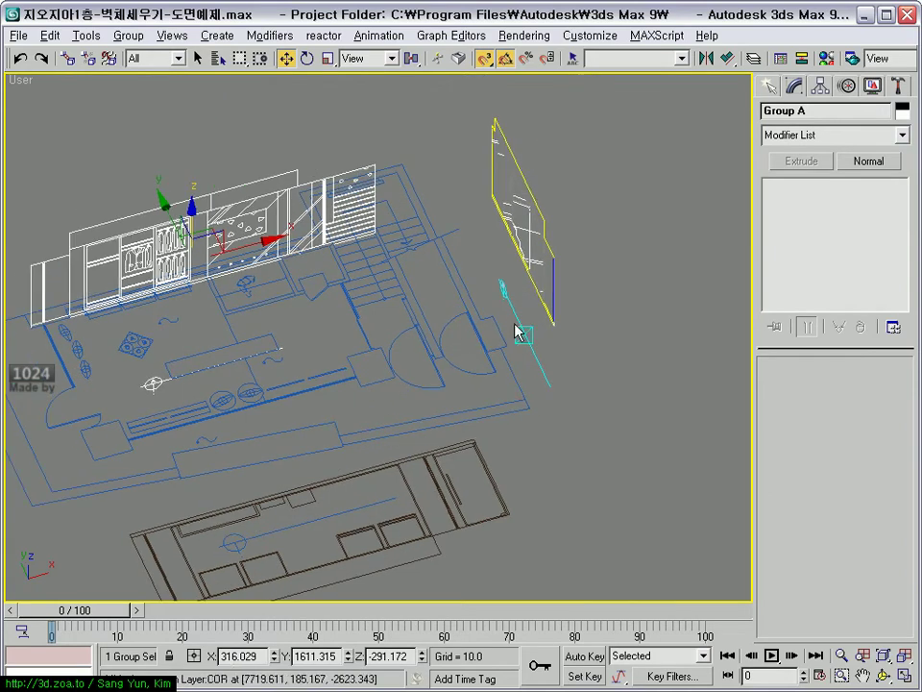
{"action": "left_click", "coordinate": [540, 284]}
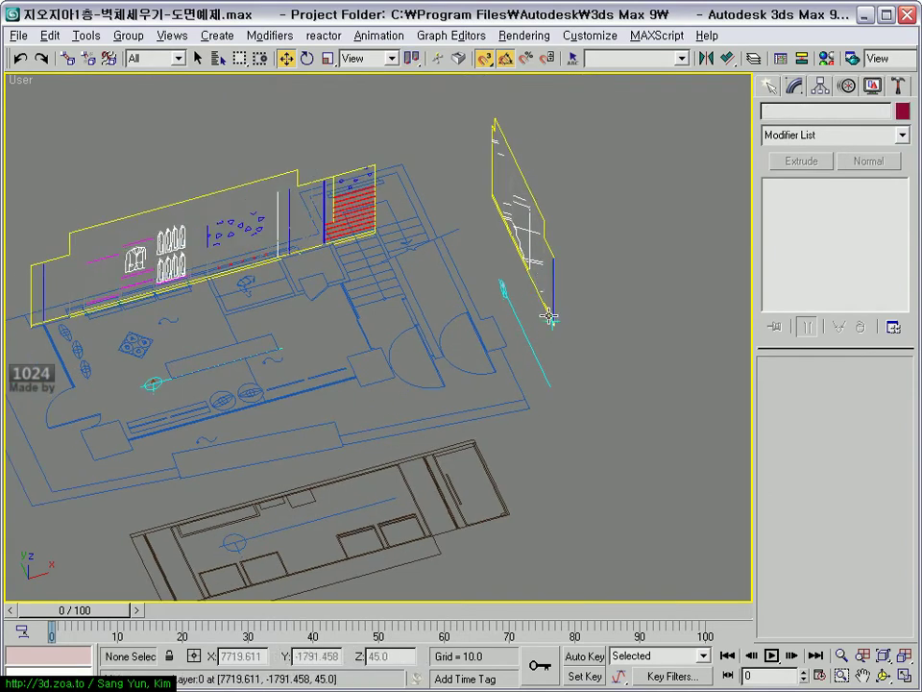
- Select Group B and snap-move it into place beside Group A on the plan
{"action": "left_click", "coordinate": [551, 318]}
{"action": "middle_click_drag", "start_coordinate": [551, 318], "coordinate": [461, 353], "text": "alt"}
{"action": "scroll", "coordinate": [445, 319], "scroll_direction": "up", "scroll_amount": 3}
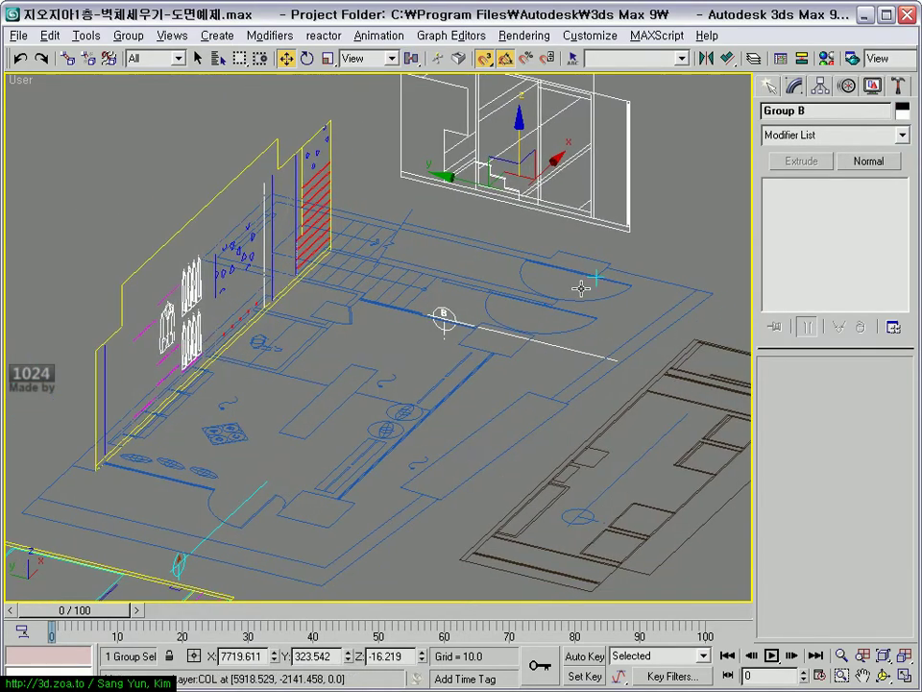
{"action": "left_click_drag", "start_coordinate": [630, 239], "coordinate": [496, 355]}
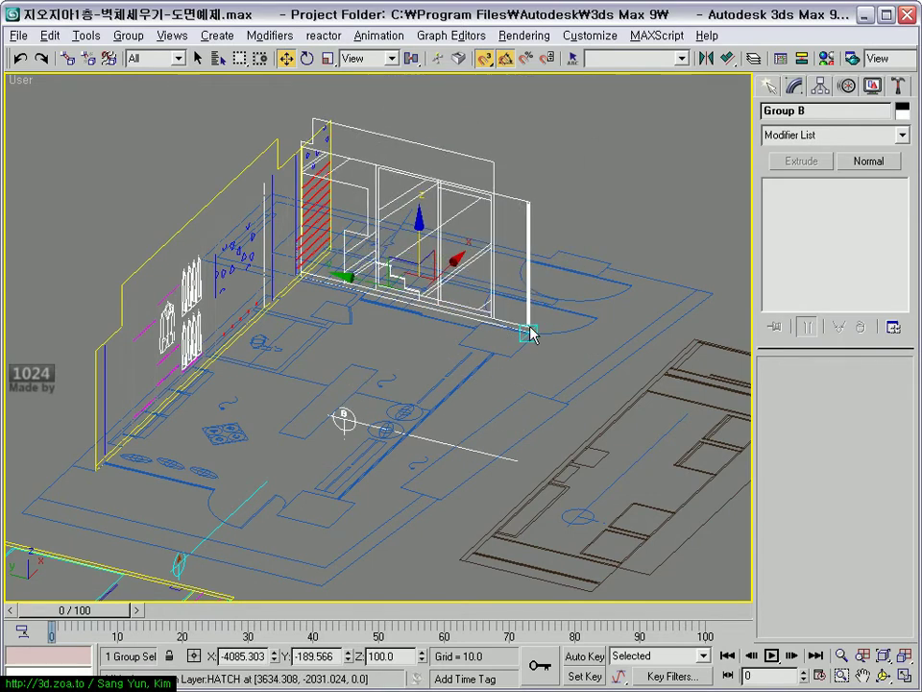
- Inspect Group B's wall corner close up, then bring the dark WID plan drawing into view
{"action": "scroll", "coordinate": [497, 355], "scroll_direction": "up", "scroll_amount": 3}
{"action": "scroll", "coordinate": [566, 377], "scroll_direction": "up", "scroll_amount": 3}
{"action": "scroll", "coordinate": [490, 360], "scroll_direction": "up", "scroll_amount": 2}
{"action": "middle_click_drag", "start_coordinate": [455, 338], "coordinate": [470, 373]}
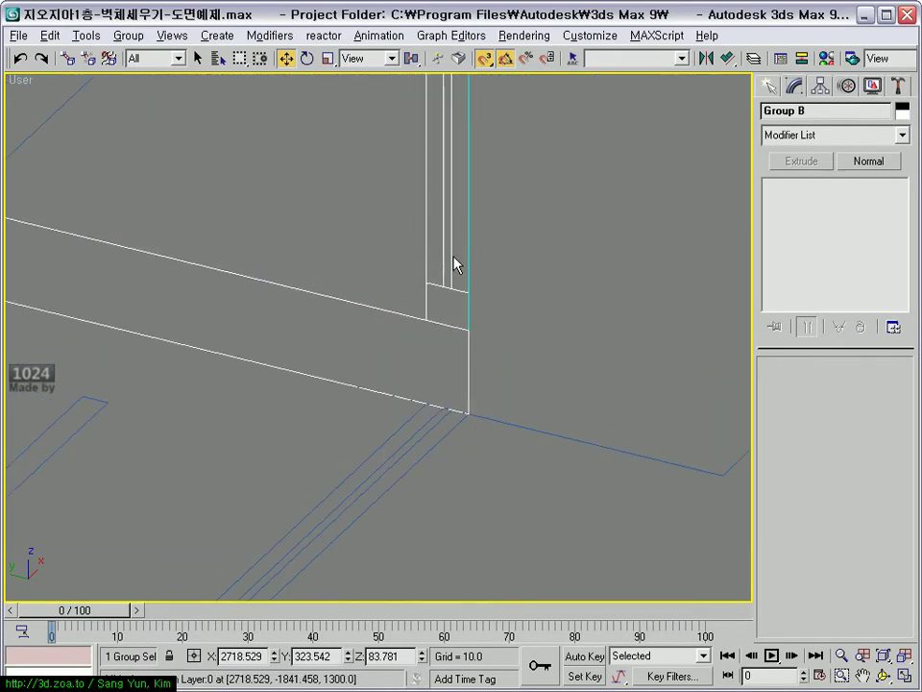
{"action": "scroll", "coordinate": [434, 447], "scroll_direction": "down", "scroll_amount": 2}
{"action": "scroll", "coordinate": [434, 446], "scroll_direction": "down", "scroll_amount": 4}
{"action": "scroll", "coordinate": [518, 420], "scroll_direction": "down", "scroll_amount": 3}
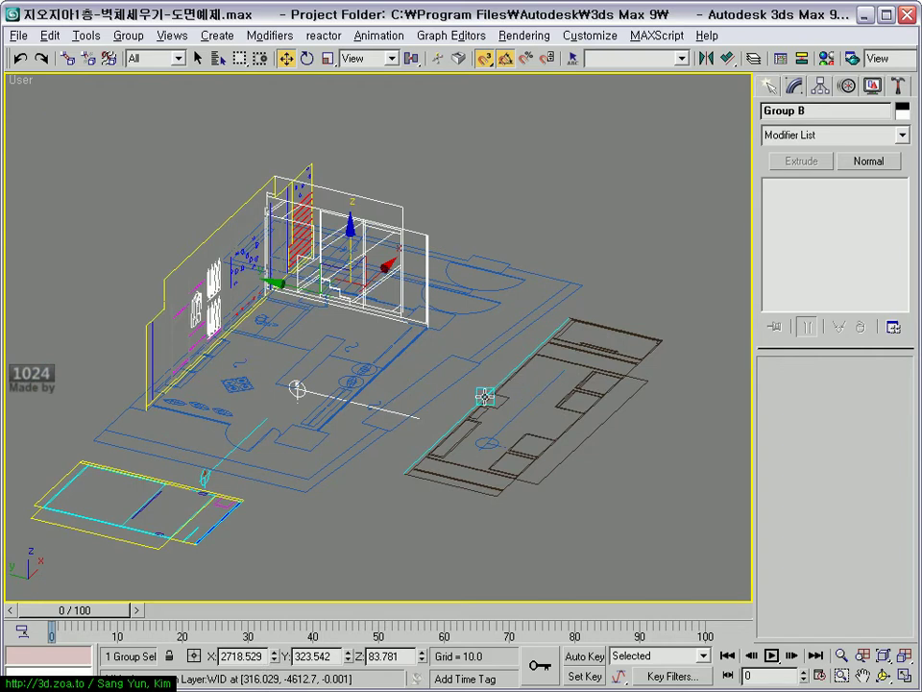
{"action": "scroll", "coordinate": [485, 399], "scroll_direction": "up", "scroll_amount": 2}
{"action": "scroll", "coordinate": [452, 382], "scroll_direction": "up", "scroll_amount": 2}
{"action": "scroll", "coordinate": [453, 383], "scroll_direction": "up", "scroll_amount": 2}
{"action": "scroll", "coordinate": [481, 423], "scroll_direction": "up", "scroll_amount": 2}
{"action": "middle_click_drag", "start_coordinate": [481, 424], "coordinate": [412, 434]}
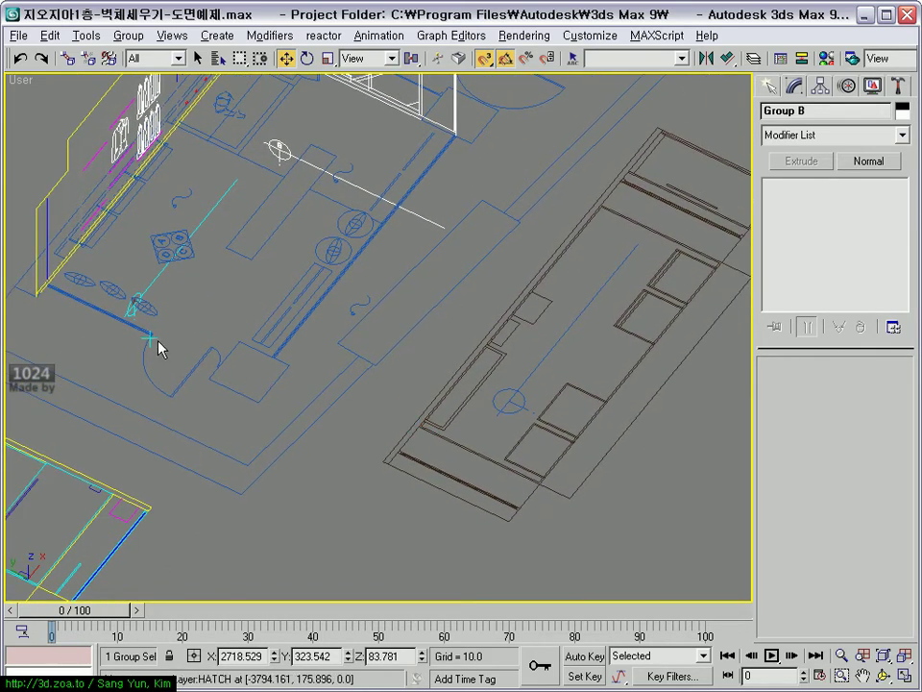
{"action": "mouse_move", "coordinate": [457, 480]}
{"action": "middle_mouse_down"}
{"action": "mouse_move", "coordinate": [449, 457]}
{"action": "mouse_move", "coordinate": [477, 503]}
{"action": "middle_mouse_up"}
- Select the dark WID drawing and rotate it -90° about X to stand it upright
{"action": "left_click", "coordinate": [449, 456]}
{"action": "key", "text": "e"}
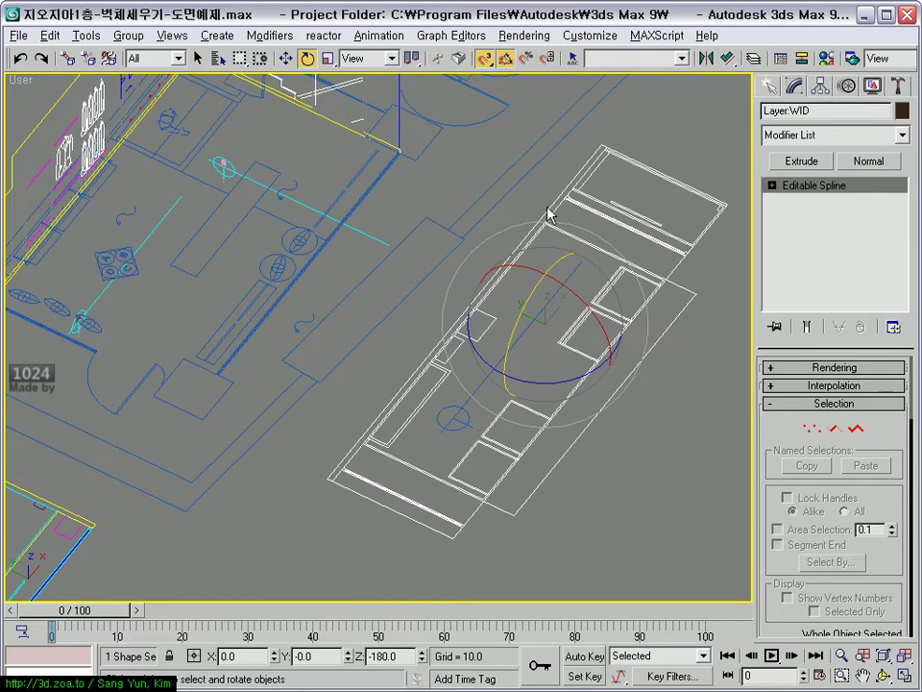
{"action": "left_click_drag", "start_coordinate": [579, 298], "coordinate": [525, 240]}
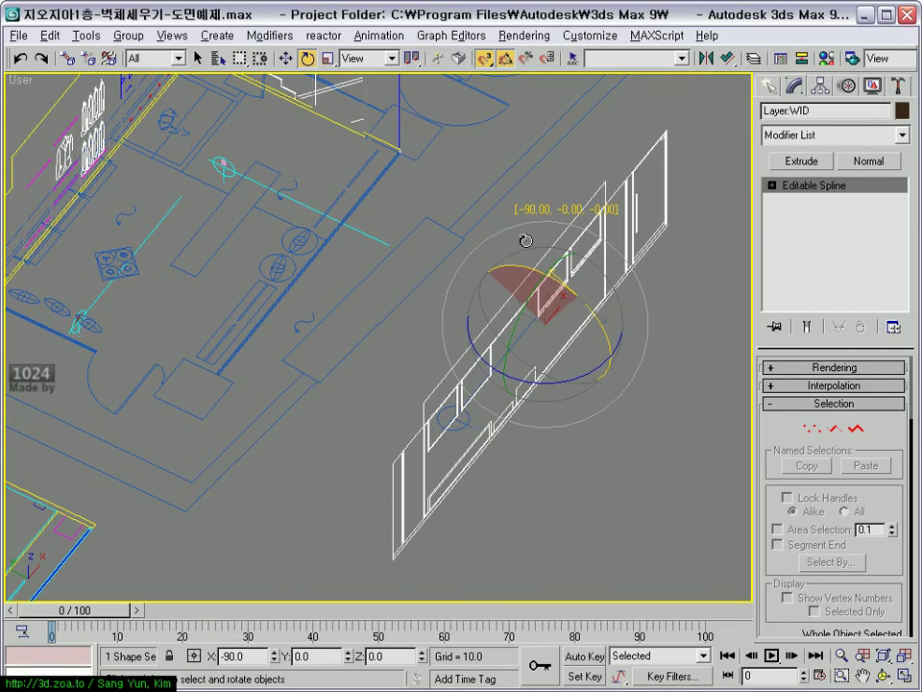
{"action": "middle_click_drag", "start_coordinate": [524, 240], "coordinate": [602, 178]}
- Move the upright WID wall and snap its corner onto the floor-plan edge
{"action": "key", "text": "w"}
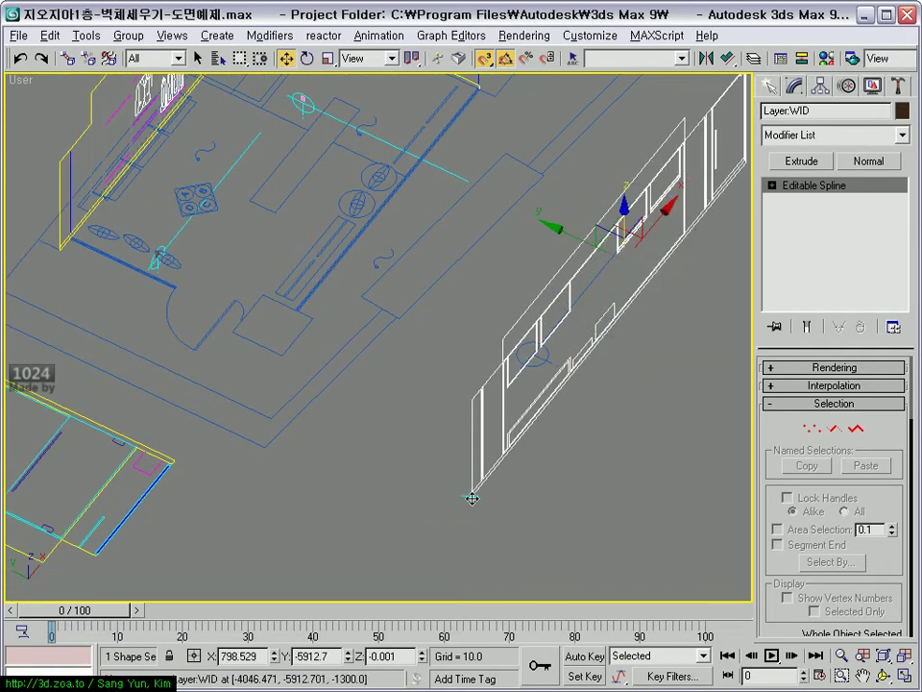
{"action": "left_click_drag", "start_coordinate": [472, 498], "coordinate": [282, 355]}
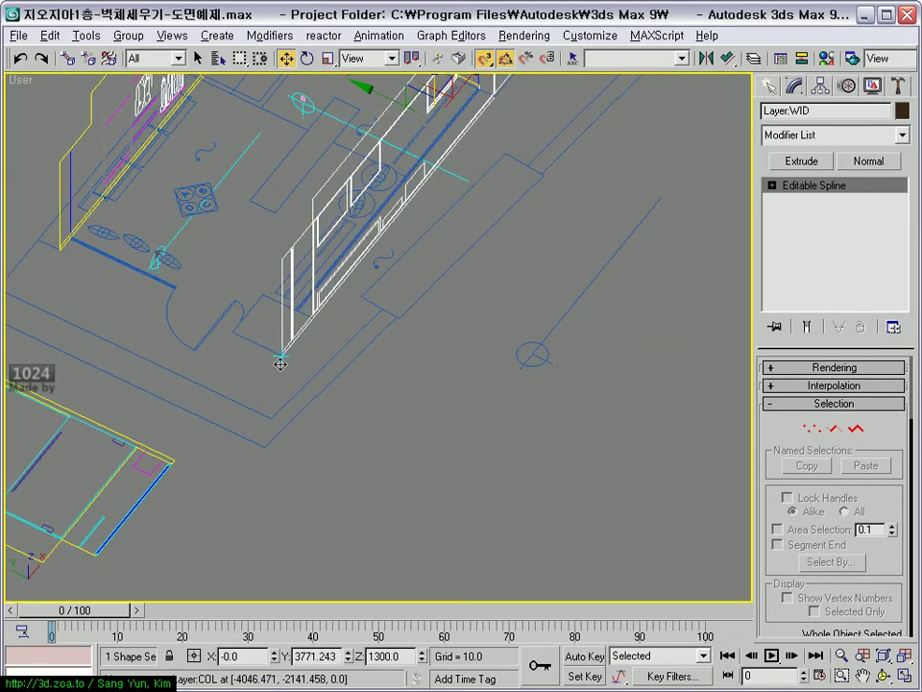
{"action": "scroll", "coordinate": [402, 479], "scroll_direction": "up", "scroll_amount": 2}
{"action": "middle_click_drag", "start_coordinate": [329, 463], "coordinate": [395, 458]}
{"action": "scroll", "coordinate": [395, 457], "scroll_direction": "up", "scroll_amount": 2}
{"action": "middle_click_drag", "start_coordinate": [326, 433], "coordinate": [420, 454]}
{"action": "middle_click_drag", "start_coordinate": [489, 486], "coordinate": [462, 434]}
{"action": "mouse_move", "coordinate": [494, 426]}
{"action": "left_mouse_down"}
{"action": "mouse_move", "coordinate": [318, 387]}
{"action": "mouse_move", "coordinate": [92, 382]}
{"action": "left_mouse_up"}
- Shift the WID wall further left and inspect its corner from a new angle
{"action": "middle_click_drag", "start_coordinate": [202, 400], "coordinate": [438, 418]}
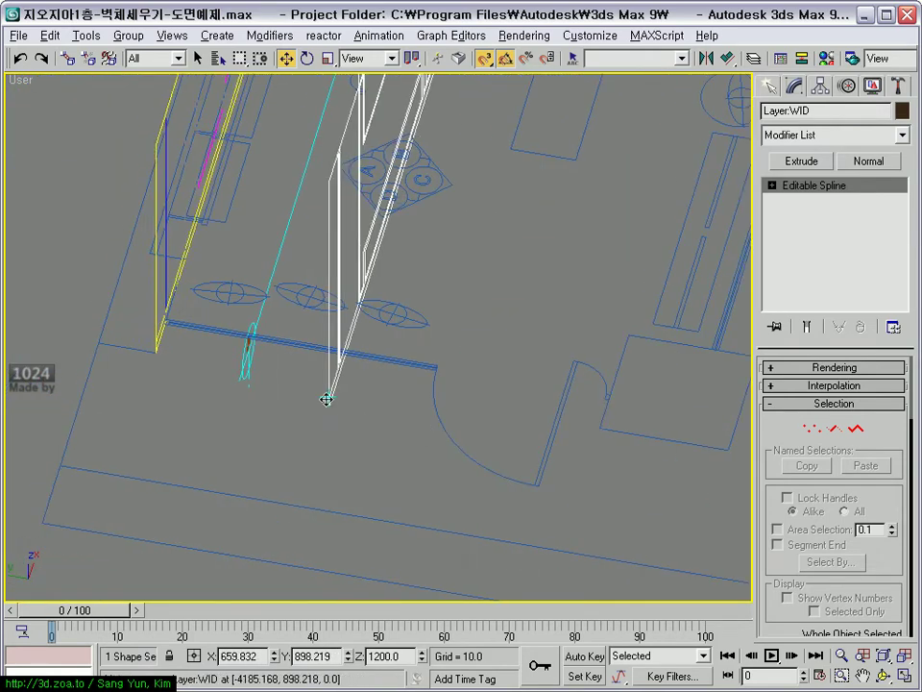
{"action": "left_click_drag", "start_coordinate": [329, 403], "coordinate": [154, 353]}
{"action": "mouse_move", "coordinate": [154, 354]}
{"action": "middle_mouse_down", "text": "alt"}
{"action": "mouse_move", "coordinate": [182, 384]}
{"action": "mouse_move", "coordinate": [386, 412]}
{"action": "mouse_move", "coordinate": [302, 377]}
{"action": "mouse_move", "coordinate": [478, 447]}
{"action": "mouse_move", "coordinate": [479, 479]}
{"action": "mouse_move", "coordinate": [474, 444]}
{"action": "mouse_move", "coordinate": [507, 487]}
{"action": "middle_mouse_up", "text": "alt"}
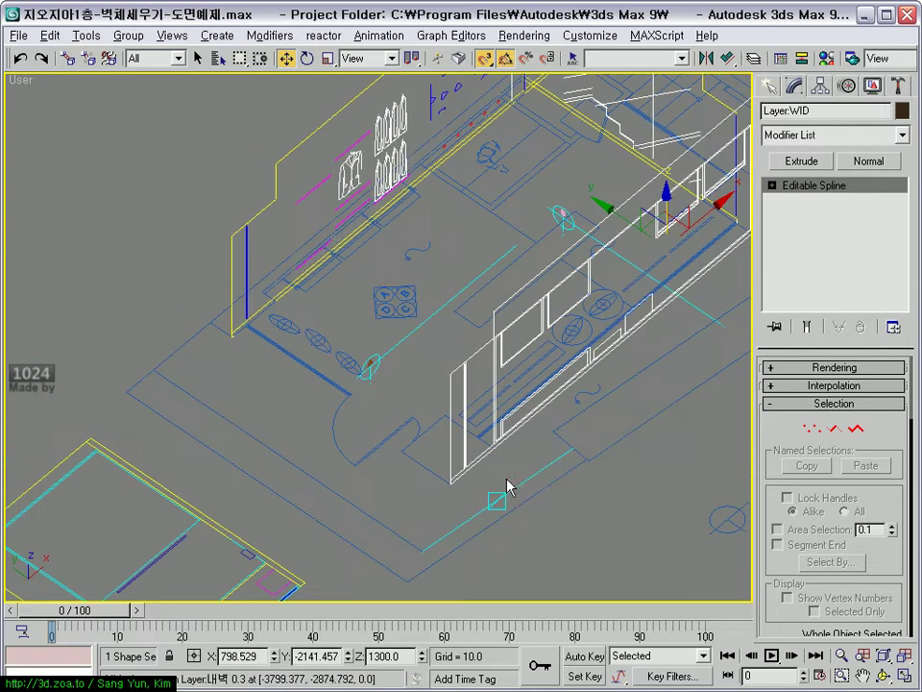
{"action": "scroll", "coordinate": [511, 490], "scroll_direction": "up", "scroll_amount": 2}
{"action": "scroll", "coordinate": [424, 457], "scroll_direction": "up", "scroll_amount": 1}
{"action": "mouse_move", "coordinate": [424, 457]}
{"action": "middle_mouse_down"}
{"action": "mouse_move", "coordinate": [335, 357]}
{"action": "mouse_move", "coordinate": [335, 393]}
{"action": "middle_mouse_up"}
{"action": "scroll", "coordinate": [249, 282], "scroll_direction": "up", "scroll_amount": 2}
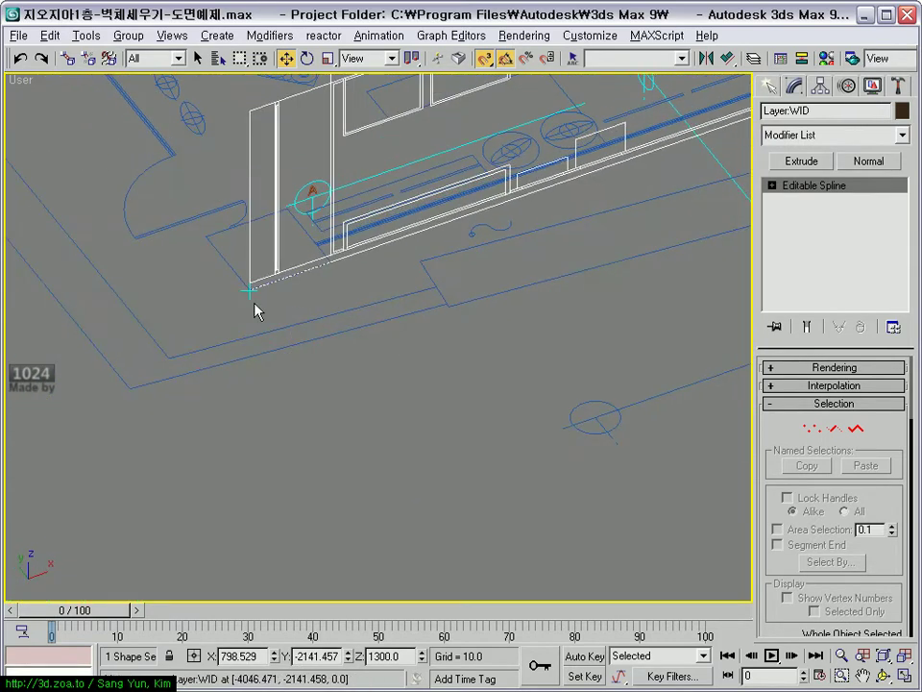
{"action": "middle_click_drag", "start_coordinate": [252, 288], "coordinate": [285, 334]}
{"action": "scroll", "coordinate": [361, 453], "scroll_direction": "down", "scroll_amount": 3}
{"action": "scroll", "coordinate": [385, 445], "scroll_direction": "down", "scroll_amount": 3}
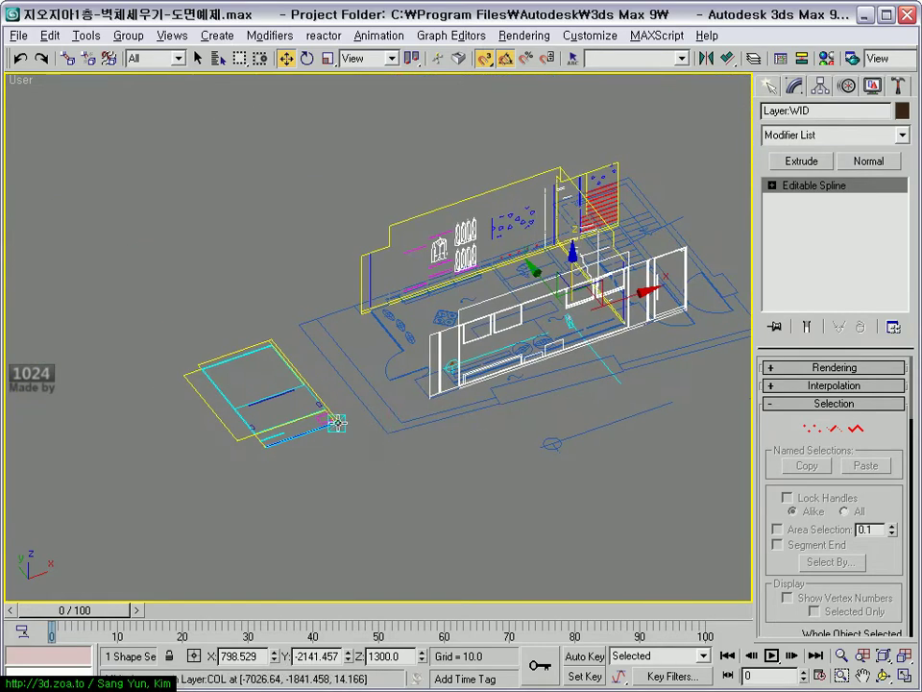
- Select Group D and try rotating it 90° about Y, then undo the rotation
{"action": "left_click", "coordinate": [328, 456]}
{"action": "middle_click_drag", "start_coordinate": [329, 455], "coordinate": [286, 456]}
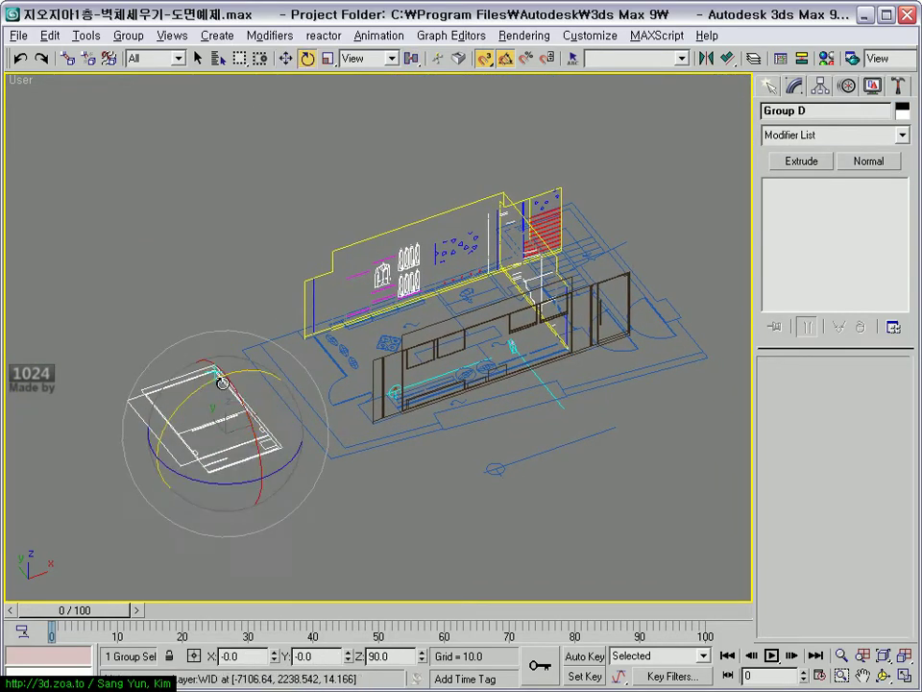
{"action": "left_click_drag", "start_coordinate": [205, 386], "coordinate": [283, 363]}
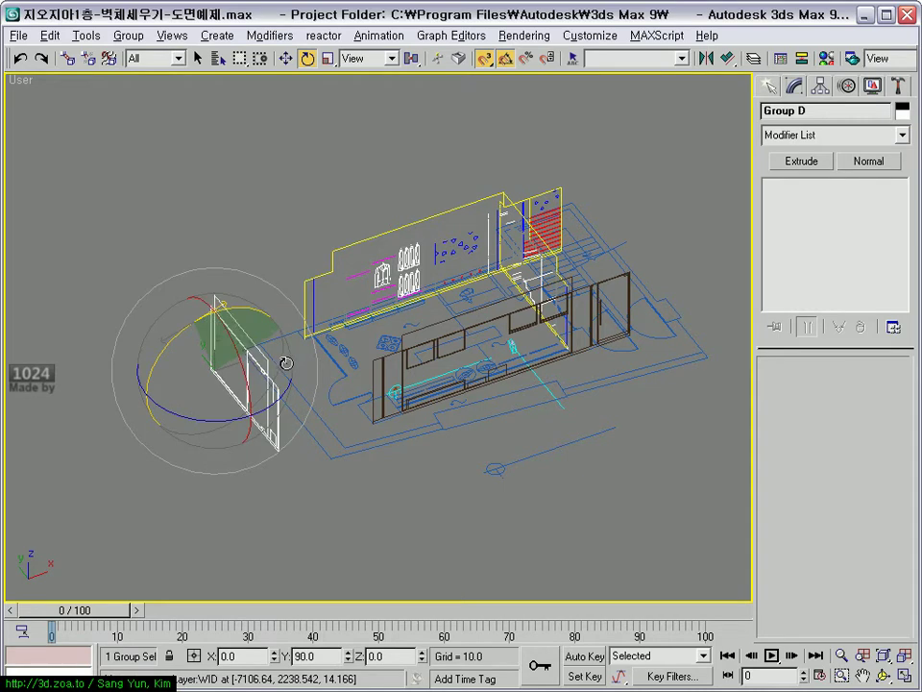
{"action": "key", "text": "ctrl+z"}
- Move Group D toward the room's end wall, to X -6113.927
{"action": "scroll", "coordinate": [241, 387], "scroll_direction": "up", "scroll_amount": 3}
{"action": "scroll", "coordinate": [241, 428], "scroll_direction": "up", "scroll_amount": 2}
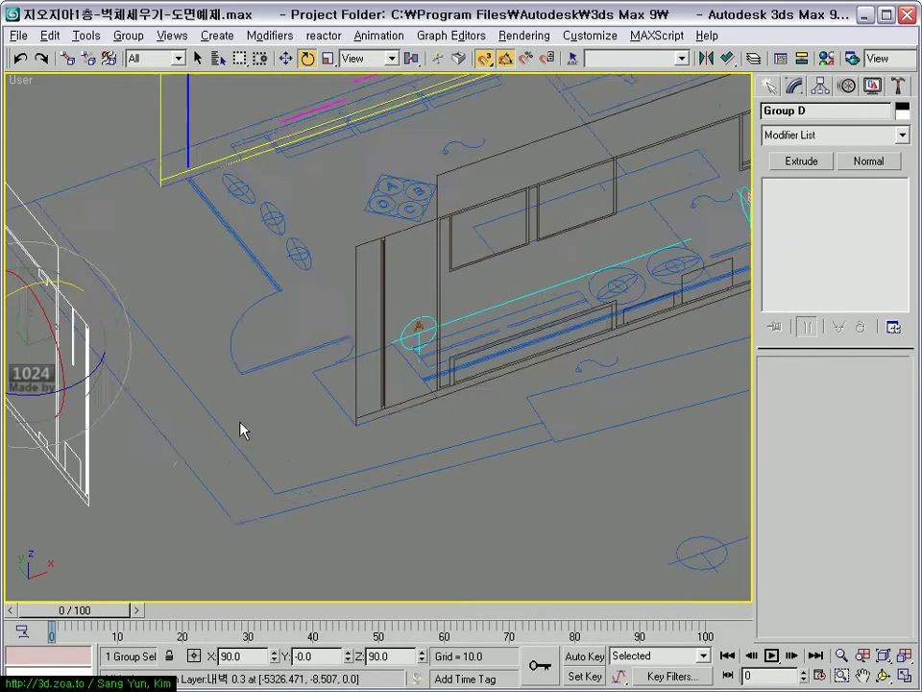
{"action": "scroll", "coordinate": [315, 457], "scroll_direction": "up", "scroll_amount": 2}
{"action": "key", "text": "w"}
{"action": "mouse_move", "coordinate": [193, 511]}
{"action": "left_mouse_down"}
{"action": "mouse_move", "coordinate": [521, 430]}
{"action": "mouse_move", "coordinate": [671, 340]}
{"action": "left_mouse_up"}
- Zoom and pan through wall close-ups to check Group D's placement
{"action": "scroll", "coordinate": [492, 422], "scroll_direction": "up", "scroll_amount": 2}
{"action": "scroll", "coordinate": [393, 454], "scroll_direction": "up", "scroll_amount": 2}
{"action": "mouse_move", "coordinate": [393, 454]}
{"action": "middle_mouse_down"}
{"action": "mouse_move", "coordinate": [294, 268]}
{"action": "mouse_move", "coordinate": [417, 409]}
{"action": "mouse_move", "coordinate": [299, 375]}
{"action": "middle_mouse_up"}
{"action": "scroll", "coordinate": [317, 396], "scroll_direction": "up", "scroll_amount": 3}
{"action": "scroll", "coordinate": [317, 396], "scroll_direction": "down", "scroll_amount": 2}
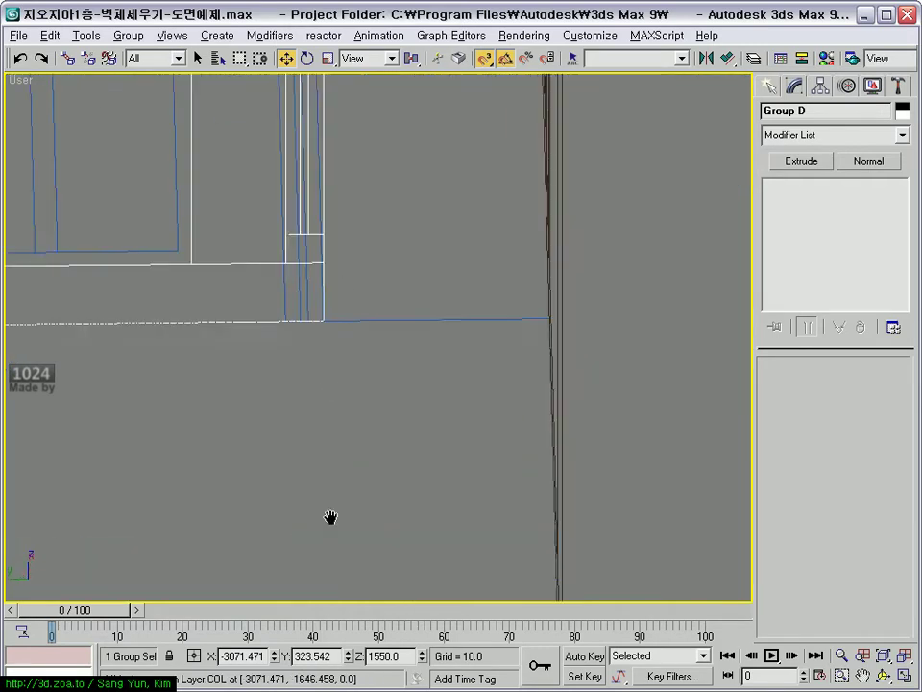
{"action": "scroll", "coordinate": [323, 398], "scroll_direction": "up", "scroll_amount": 2}
{"action": "scroll", "coordinate": [298, 377], "scroll_direction": "up", "scroll_amount": 3}
{"action": "scroll", "coordinate": [184, 390], "scroll_direction": "down", "scroll_amount": 3}
{"action": "scroll", "coordinate": [89, 456], "scroll_direction": "up", "scroll_amount": 2}
{"action": "scroll", "coordinate": [68, 477], "scroll_direction": "up", "scroll_amount": 1}
{"action": "scroll", "coordinate": [68, 477], "scroll_direction": "up", "scroll_amount": 3}
{"action": "middle_click_drag", "start_coordinate": [68, 478], "coordinate": [261, 366]}
{"action": "scroll", "coordinate": [148, 313], "scroll_direction": "up", "scroll_amount": 2}
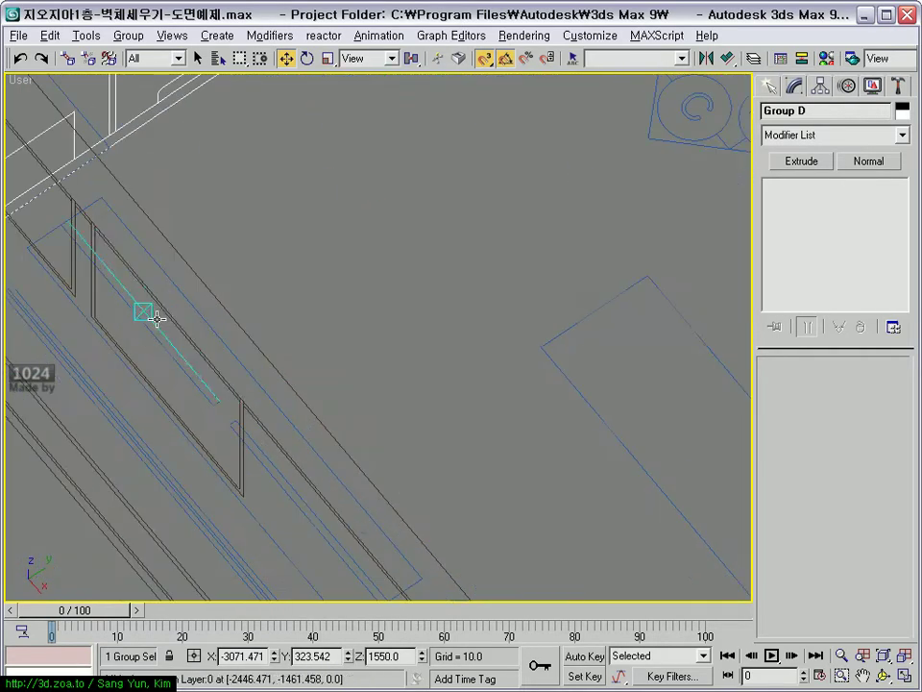
{"action": "scroll", "coordinate": [285, 294], "scroll_direction": "down", "scroll_amount": 2}
{"action": "scroll", "coordinate": [294, 284], "scroll_direction": "down", "scroll_amount": 2}
{"action": "scroll", "coordinate": [253, 352], "scroll_direction": "down", "scroll_amount": 2}
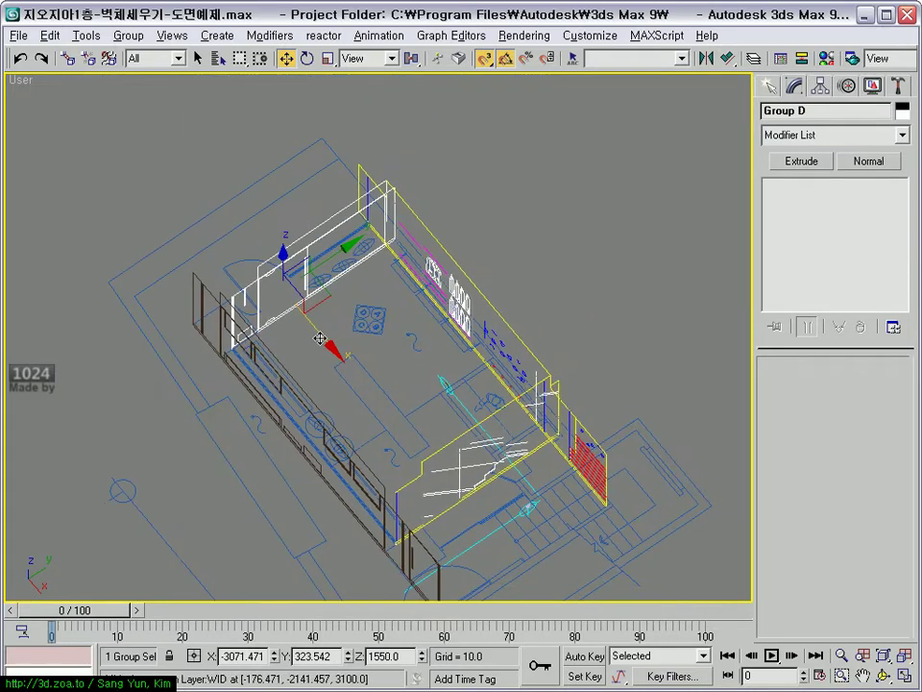
- Orbit to a frontal view of the room and select the Group A cabinet wall
{"action": "middle_click_drag", "start_coordinate": [315, 339], "coordinate": [509, 109], "text": "alt"}
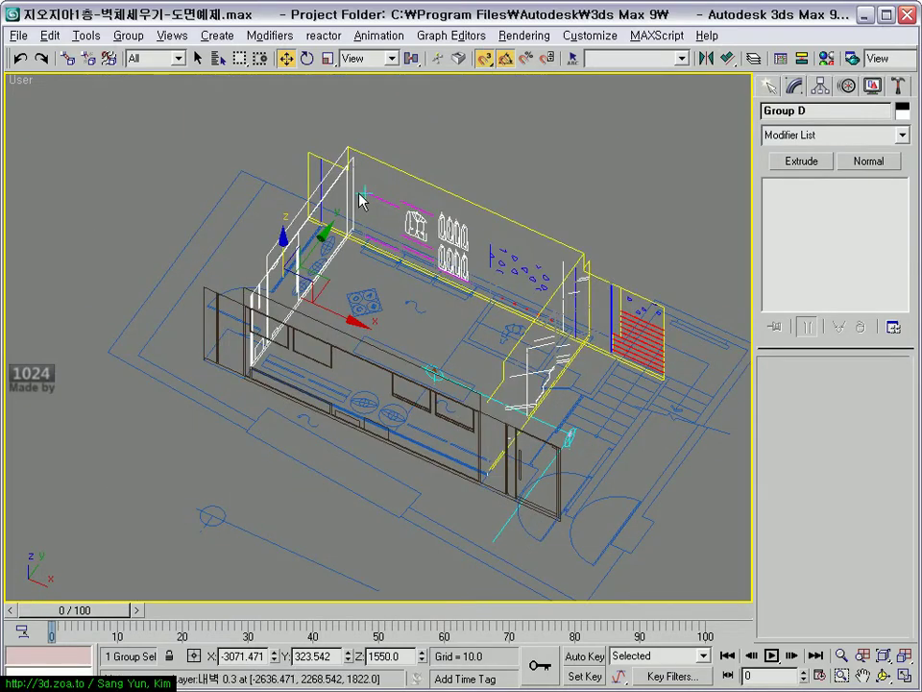
{"action": "scroll", "coordinate": [368, 168], "scroll_direction": "up", "scroll_amount": 3}
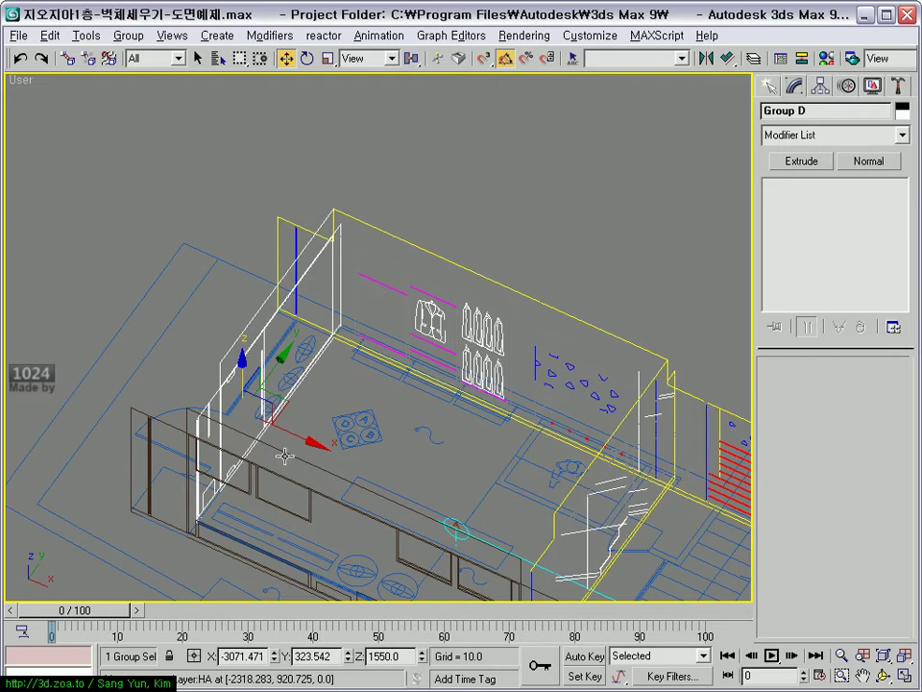
{"action": "left_click_drag", "start_coordinate": [303, 440], "coordinate": [77, 330]}
{"action": "left_click", "coordinate": [499, 360]}
{"action": "middle_click_drag", "start_coordinate": [498, 360], "coordinate": [486, 409], "text": "alt"}
- Nudge Group A, the WID wall and Group B into place around the floor plan
{"action": "left_click_drag", "start_coordinate": [473, 299], "coordinate": [614, 280]}
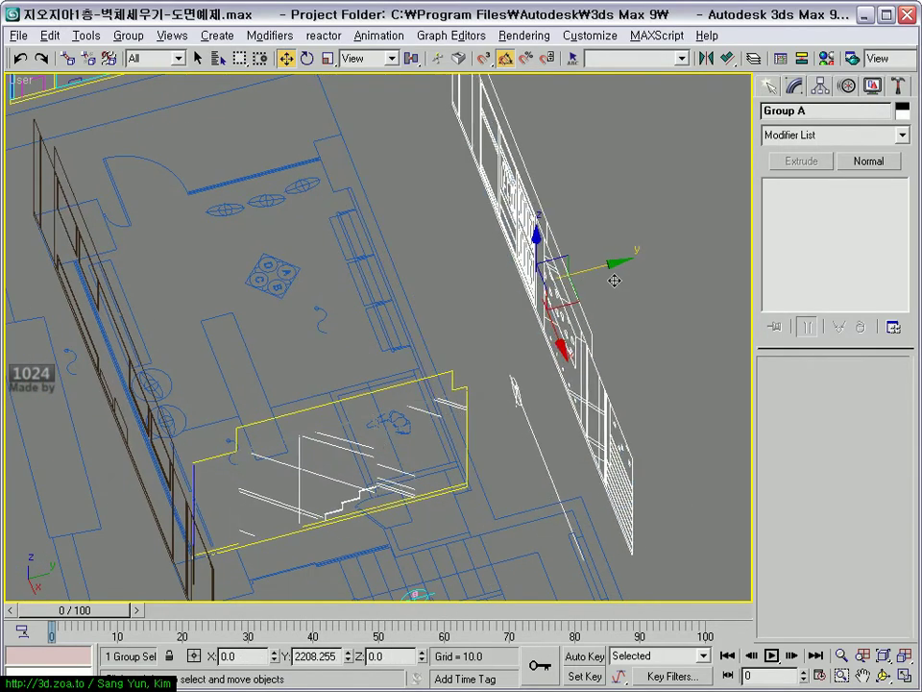
{"action": "left_click", "coordinate": [205, 401]}
{"action": "middle_click_drag", "start_coordinate": [205, 401], "coordinate": [406, 375]}
{"action": "mouse_move", "coordinate": [406, 375]}
{"action": "left_mouse_down"}
{"action": "mouse_move", "coordinate": [185, 350]}
{"action": "mouse_move", "coordinate": [215, 383]}
{"action": "left_mouse_up"}
{"action": "middle_click_drag", "start_coordinate": [215, 383], "coordinate": [261, 346], "text": "alt"}
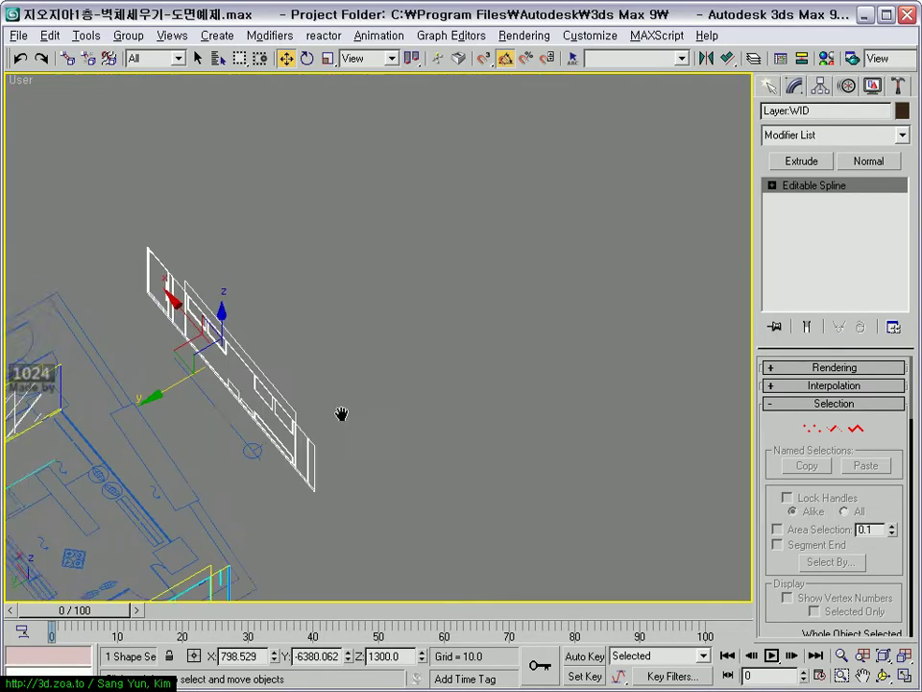
{"action": "left_click_drag", "start_coordinate": [261, 346], "coordinate": [216, 371]}
{"action": "mouse_move", "coordinate": [216, 371]}
{"action": "middle_mouse_down", "text": "alt"}
{"action": "mouse_move", "coordinate": [327, 339]}
{"action": "mouse_move", "coordinate": [317, 319]}
{"action": "middle_mouse_up", "text": "alt"}
{"action": "left_click", "coordinate": [324, 310]}
{"action": "mouse_move", "coordinate": [360, 288]}
{"action": "left_mouse_down"}
{"action": "mouse_move", "coordinate": [548, 260]}
{"action": "mouse_move", "coordinate": [521, 260]}
{"action": "left_mouse_up"}
{"action": "mouse_move", "coordinate": [521, 259]}
{"action": "middle_mouse_down", "text": "alt"}
{"action": "mouse_move", "coordinate": [478, 339]}
{"action": "mouse_move", "coordinate": [554, 349]}
{"action": "middle_mouse_up", "text": "alt"}
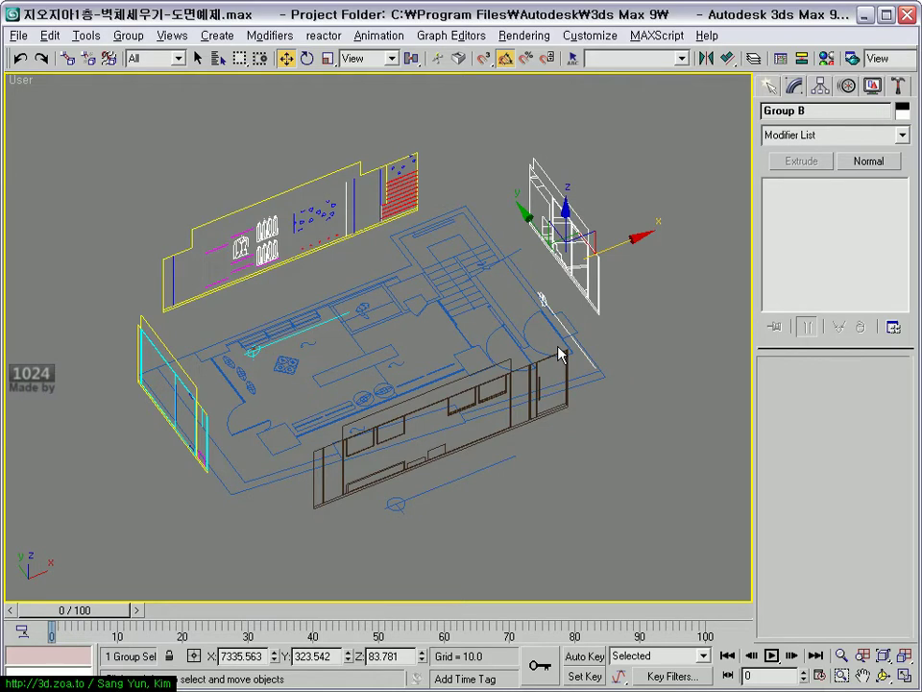
- Select the floor plan and front wall elevation together with a crossing window
{"action": "mouse_move", "coordinate": [560, 354]}
{"action": "middle_mouse_down", "text": "alt"}
{"action": "mouse_move", "coordinate": [467, 371]}
{"action": "mouse_move", "coordinate": [517, 361]}
{"action": "mouse_move", "coordinate": [576, 406]}
{"action": "middle_mouse_up", "text": "alt"}
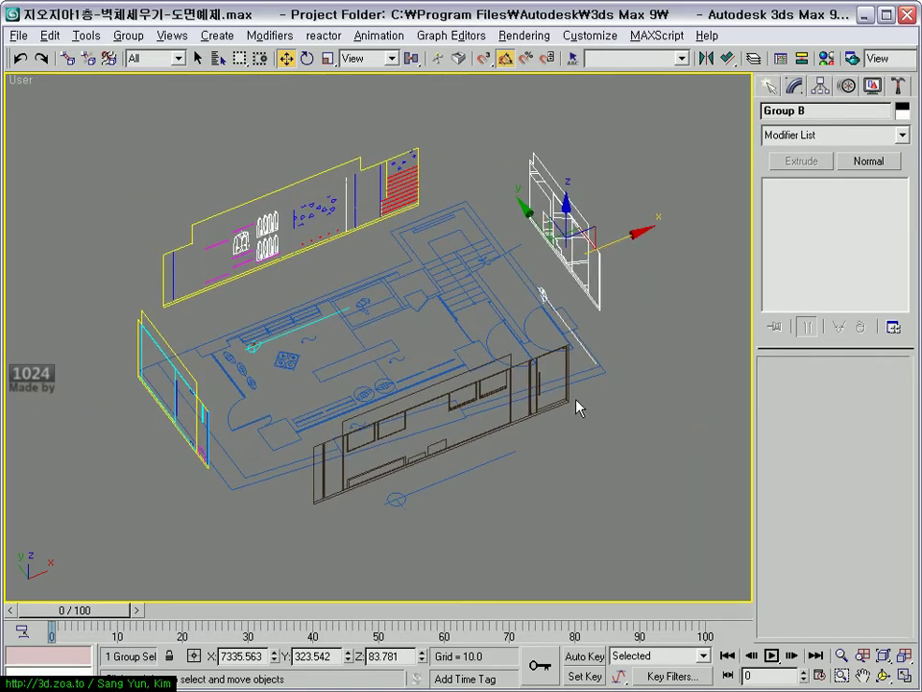
{"action": "left_click", "coordinate": [499, 375]}
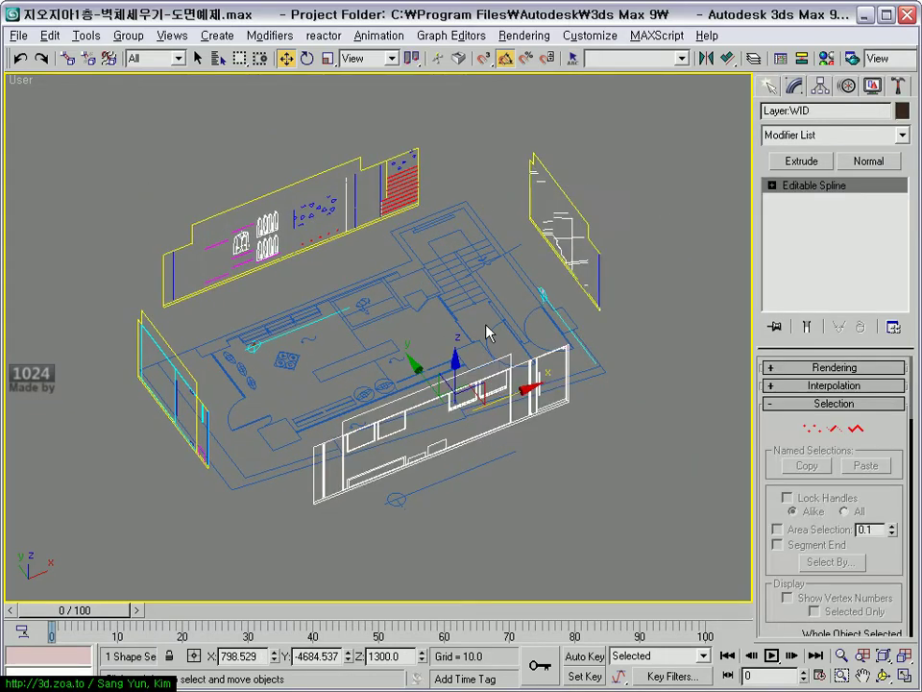
{"action": "left_click", "coordinate": [501, 335]}
{"action": "left_click", "coordinate": [506, 350]}
{"action": "left_click", "coordinate": [508, 379]}
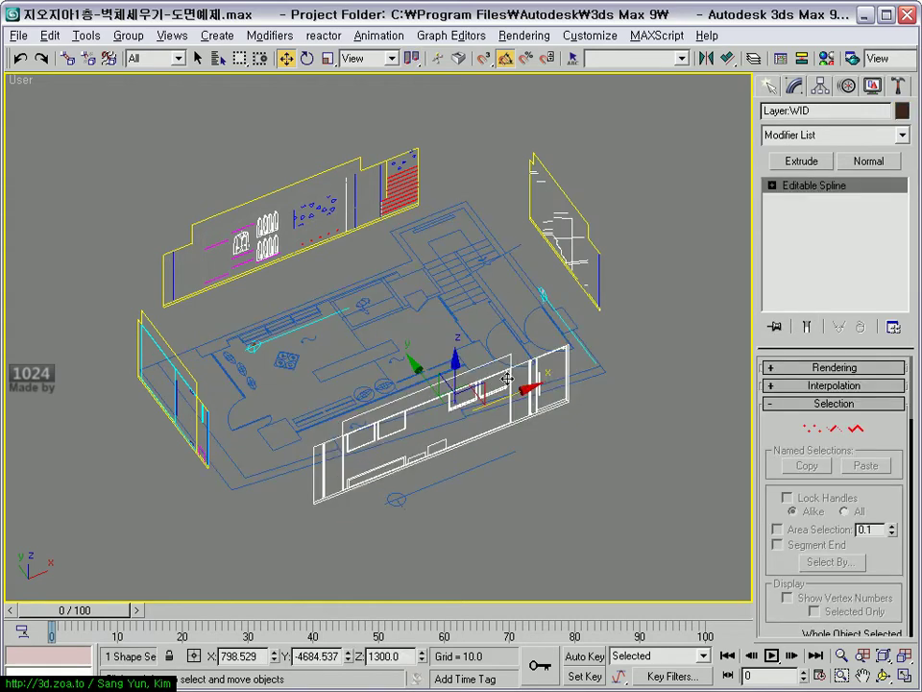
{"action": "left_click", "coordinate": [583, 437]}
{"action": "left_click_drag", "start_coordinate": [599, 428], "coordinate": [528, 390]}
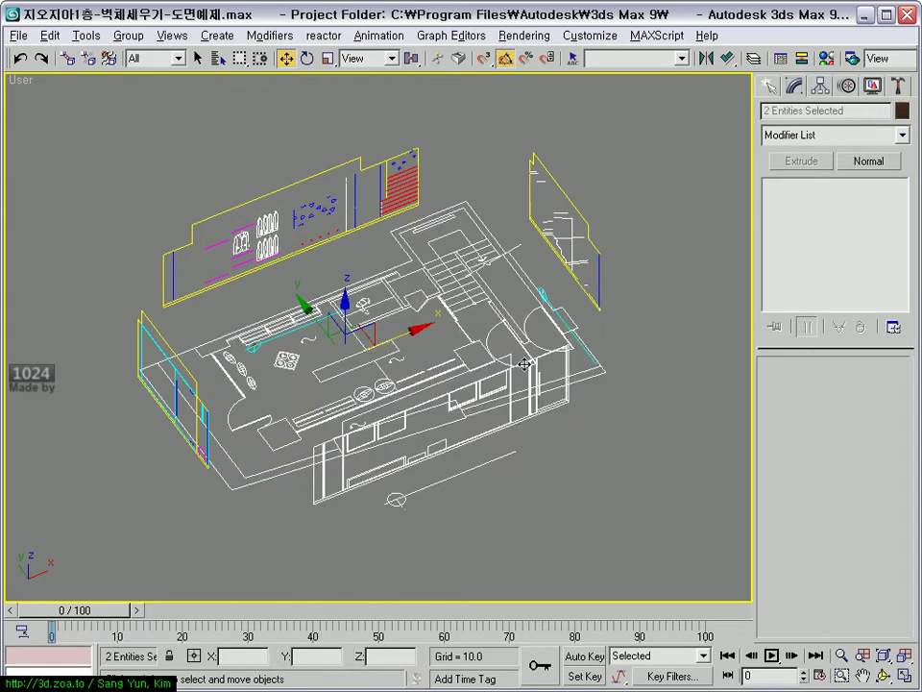
- Freeze the floor plan and front wall, then hide the 13 other reference elevations
{"action": "right_click", "coordinate": [525, 364]}
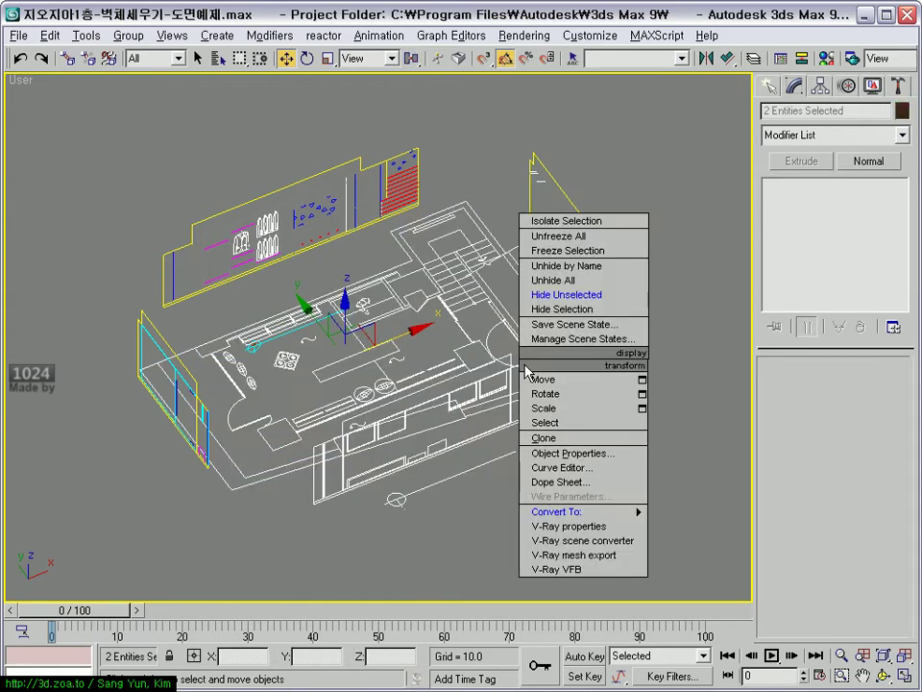
{"action": "left_click", "coordinate": [588, 251]}
{"action": "middle_click_drag", "start_coordinate": [496, 339], "coordinate": [569, 373]}
{"action": "left_click_drag", "start_coordinate": [683, 180], "coordinate": [85, 573]}
{"action": "right_click", "coordinate": [378, 251]}
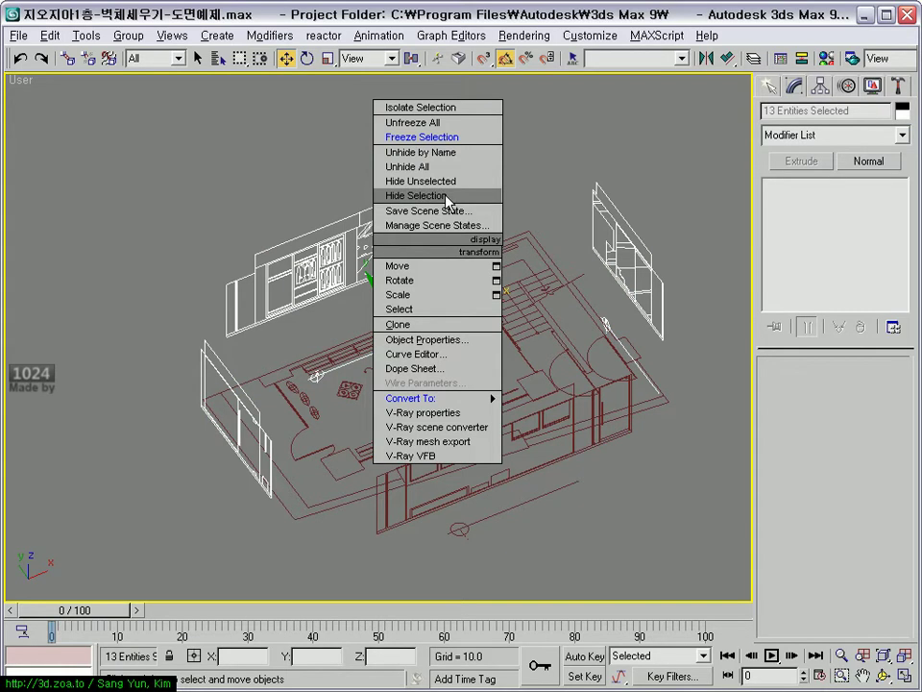
{"action": "left_click", "coordinate": [445, 196]}
{"action": "scroll", "coordinate": [413, 395], "scroll_direction": "up", "scroll_amount": 3}
{"action": "mouse_move", "coordinate": [413, 395]}
{"action": "middle_mouse_down"}
{"action": "mouse_move", "coordinate": [425, 371]}
{"action": "mouse_move", "coordinate": [411, 423]}
{"action": "middle_mouse_up"}
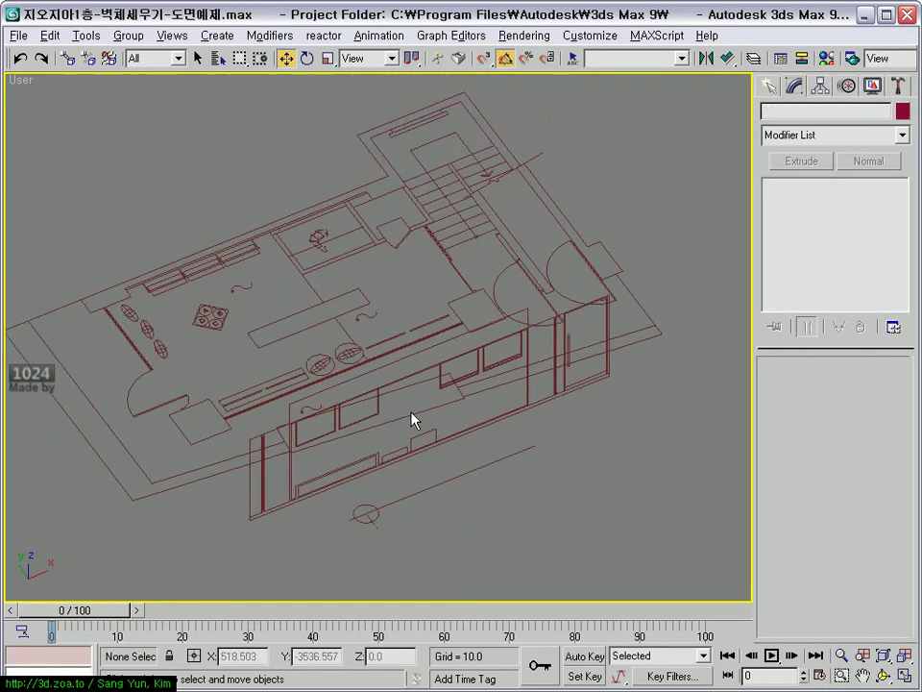
{"action": "key", "text": "alt+w"}
- Pan and zoom the Top, Left, Front and Perspective views to frame the plan and elevation
{"action": "left_click", "coordinate": [305, 282]}
{"action": "scroll", "coordinate": [261, 283], "scroll_direction": "up", "scroll_amount": 2}
{"action": "scroll", "coordinate": [221, 264], "scroll_direction": "up", "scroll_amount": 2}
{"action": "middle_click_drag", "start_coordinate": [186, 251], "coordinate": [139, 247]}
{"action": "scroll", "coordinate": [193, 245], "scroll_direction": "up", "scroll_amount": 2}
{"action": "mouse_move", "coordinate": [251, 241]}
{"action": "middle_mouse_down"}
{"action": "mouse_move", "coordinate": [255, 257]}
{"action": "mouse_move", "coordinate": [308, 242]}
{"action": "middle_mouse_up"}
{"action": "middle_click_drag", "start_coordinate": [267, 509], "coordinate": [299, 494]}
{"action": "middle_click_drag", "start_coordinate": [635, 249], "coordinate": [597, 254]}
{"action": "middle_click", "coordinate": [522, 519]}
{"action": "mouse_move", "coordinate": [523, 519]}
{"action": "middle_mouse_down"}
{"action": "mouse_move", "coordinate": [570, 508]}
{"action": "mouse_move", "coordinate": [551, 496]}
{"action": "mouse_move", "coordinate": [564, 481]}
{"action": "mouse_move", "coordinate": [547, 467]}
{"action": "mouse_move", "coordinate": [500, 474]}
{"action": "middle_mouse_up"}
{"action": "scroll", "coordinate": [472, 249], "scroll_direction": "up", "scroll_amount": 2}
{"action": "scroll", "coordinate": [506, 254], "scroll_direction": "up", "scroll_amount": 1}
{"action": "scroll", "coordinate": [499, 266], "scroll_direction": "up", "scroll_amount": 1}
{"action": "scroll", "coordinate": [512, 232], "scroll_direction": "up", "scroll_amount": 2}
{"action": "mouse_move", "coordinate": [512, 232]}
{"action": "middle_mouse_down"}
{"action": "mouse_move", "coordinate": [519, 202]}
{"action": "mouse_move", "coordinate": [472, 229]}
{"action": "mouse_move", "coordinate": [498, 226]}
{"action": "mouse_move", "coordinate": [458, 218]}
{"action": "mouse_move", "coordinate": [476, 209]}
{"action": "middle_mouse_up"}
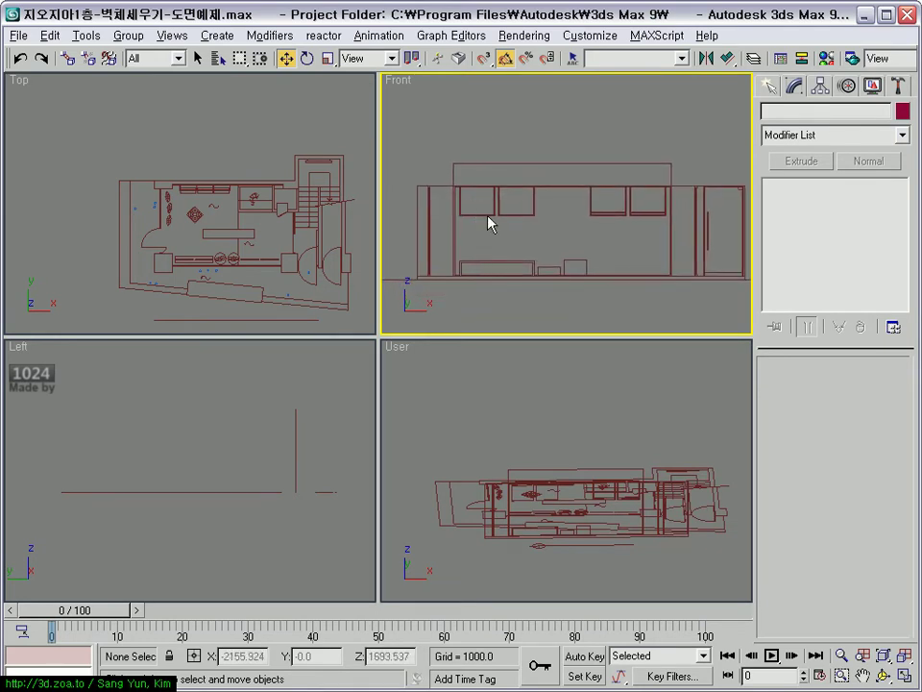
- Set the Snaps Toggle to 2.5D
{"action": "left_click", "coordinate": [485, 60]}
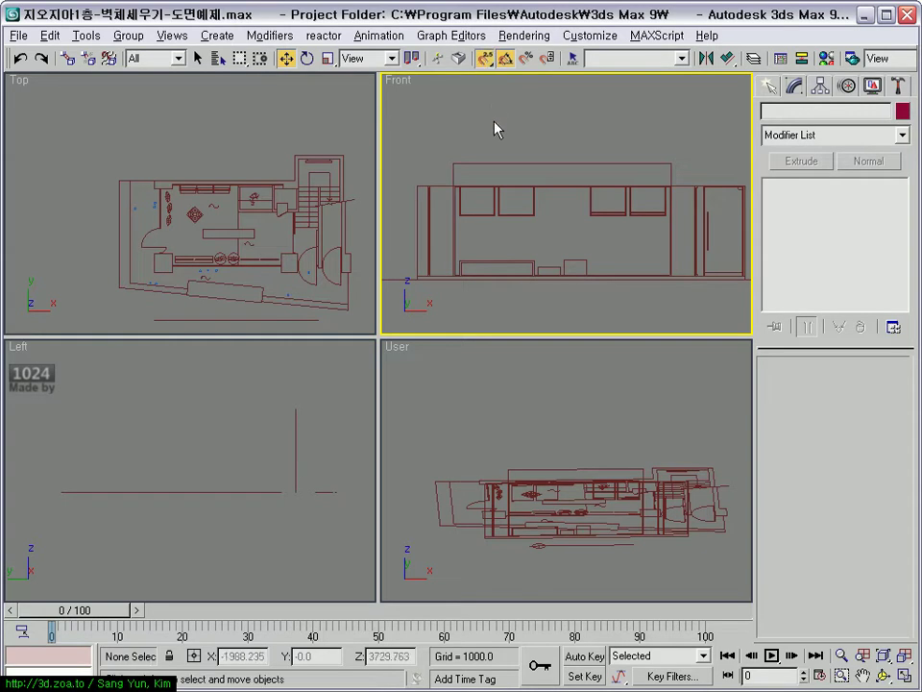
{"action": "scroll", "coordinate": [499, 169], "scroll_direction": "up", "scroll_amount": 2}
{"action": "scroll", "coordinate": [527, 133], "scroll_direction": "up", "scroll_amount": 2}
- Activate the Line tool in Create > Shapes and maximize the Front view
{"action": "left_click", "coordinate": [771, 86]}
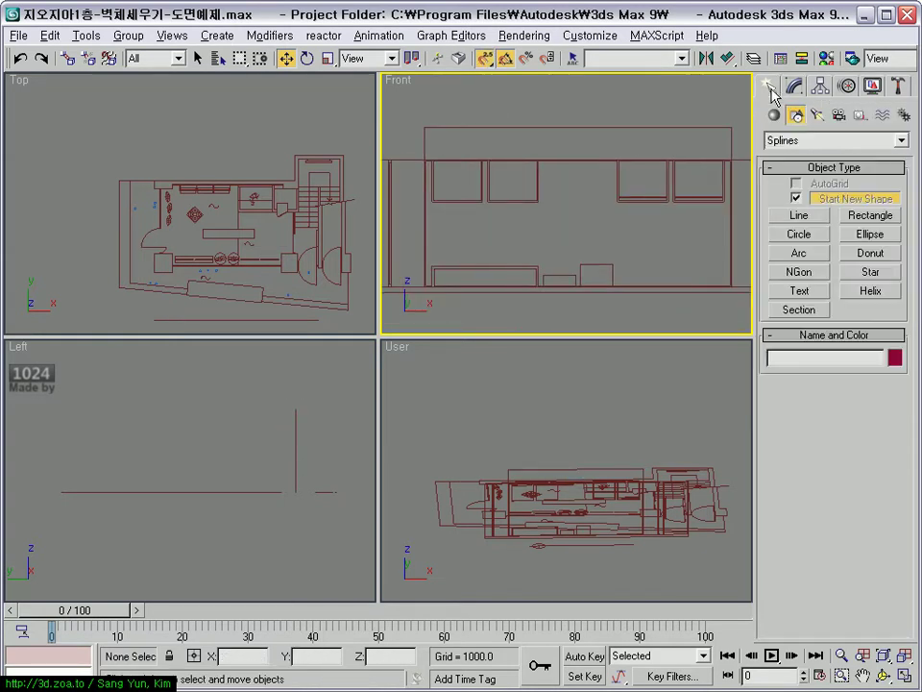
{"action": "left_click", "coordinate": [800, 217]}
{"action": "scroll", "coordinate": [494, 200], "scroll_direction": "up", "scroll_amount": 2}
{"action": "scroll", "coordinate": [531, 220], "scroll_direction": "up", "scroll_amount": 2}
{"action": "key", "text": "alt+w"}
{"action": "scroll", "coordinate": [473, 210], "scroll_direction": "up", "scroll_amount": 2}
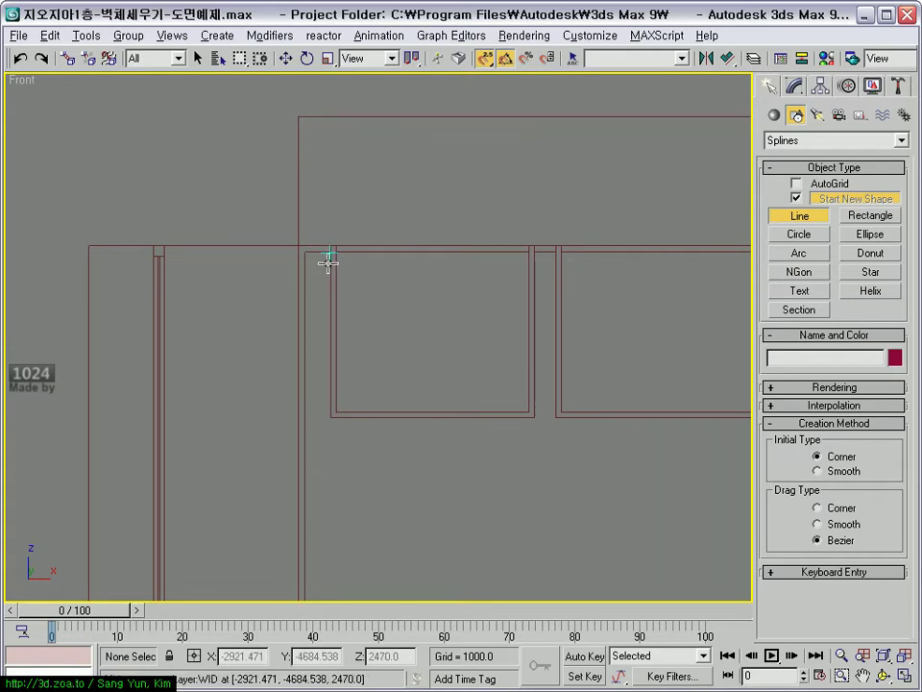
- Turn on Snap to frozen objects in the Grid and Snap Settings options
{"action": "right_click", "coordinate": [486, 62]}
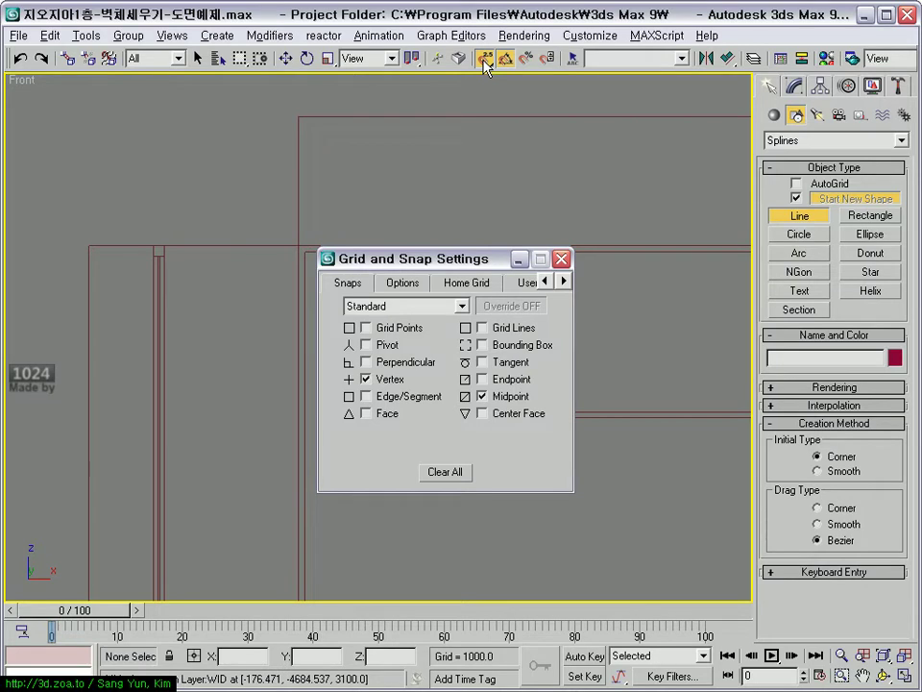
{"action": "left_click", "coordinate": [406, 283]}
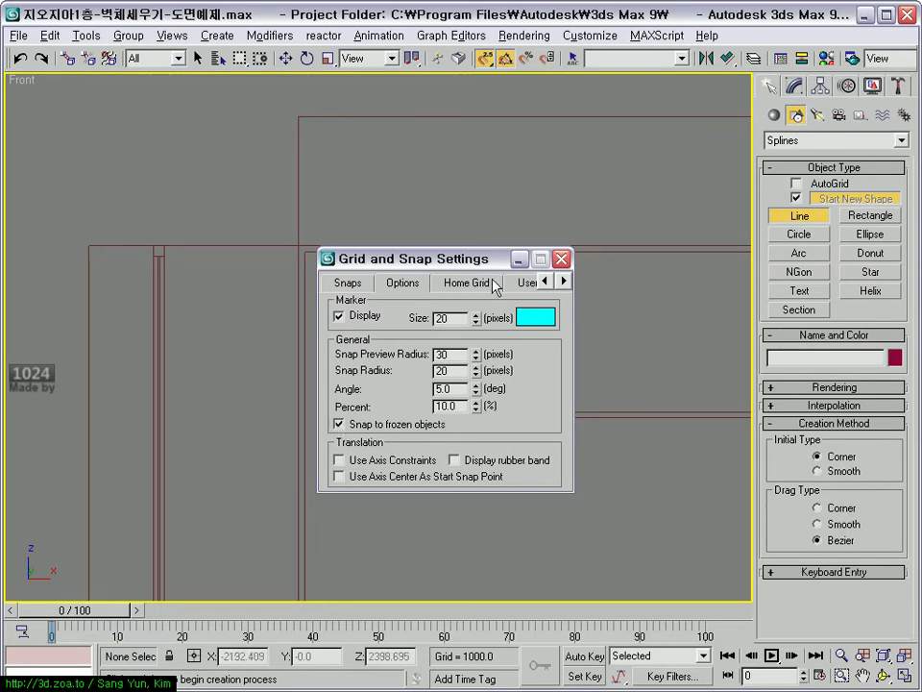
{"action": "left_click_drag", "start_coordinate": [492, 258], "coordinate": [537, 177]}
{"action": "left_click", "coordinate": [605, 178]}
- Trace the left window's corners with a line and close the spline
{"action": "middle_click_drag", "start_coordinate": [337, 246], "coordinate": [172, 276]}
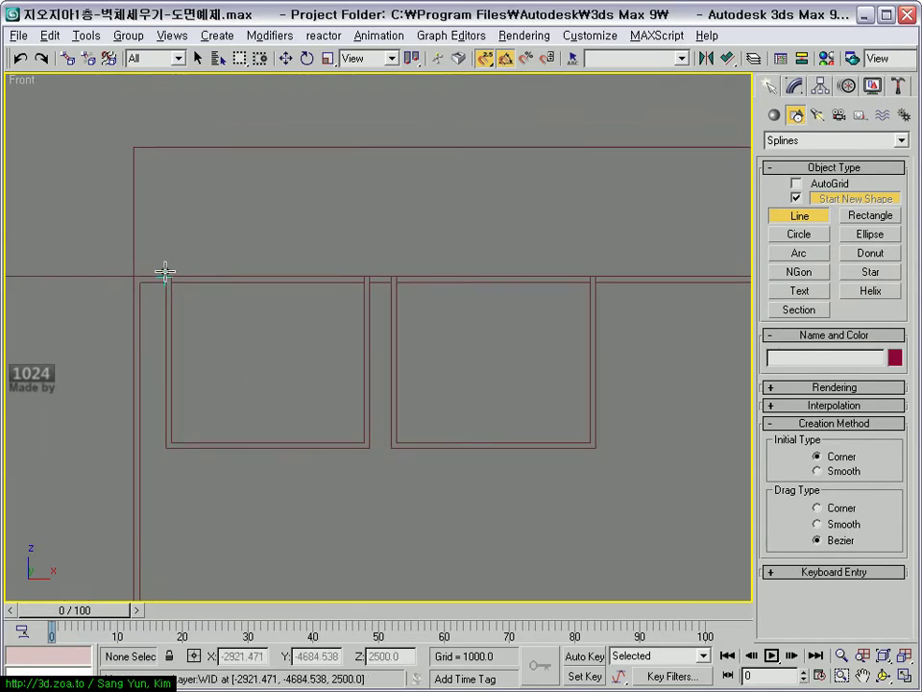
{"action": "left_click", "coordinate": [164, 277]}
{"action": "left_click", "coordinate": [165, 448]}
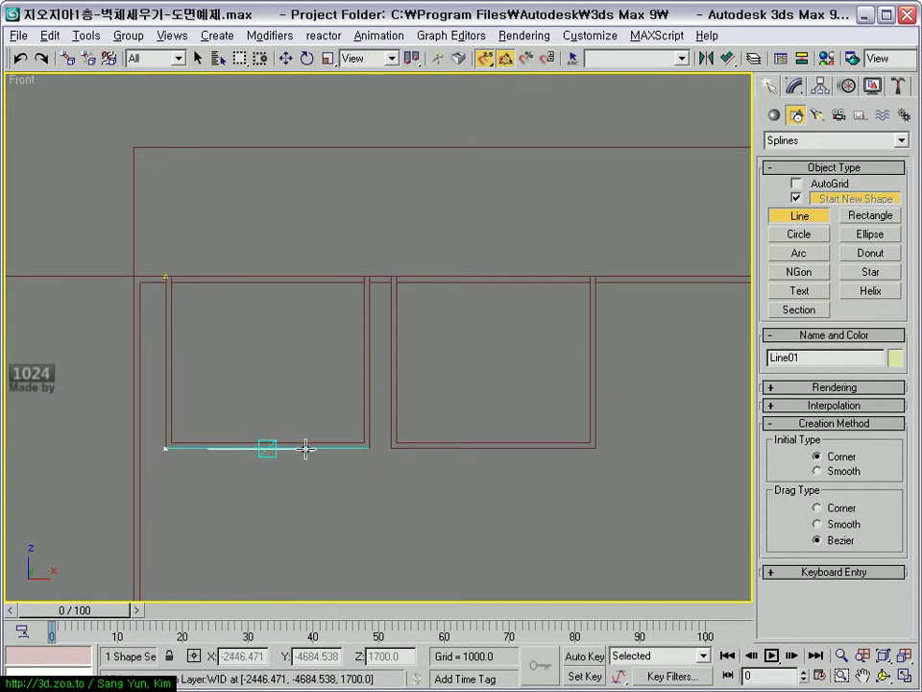
{"action": "left_click", "coordinate": [370, 448]}
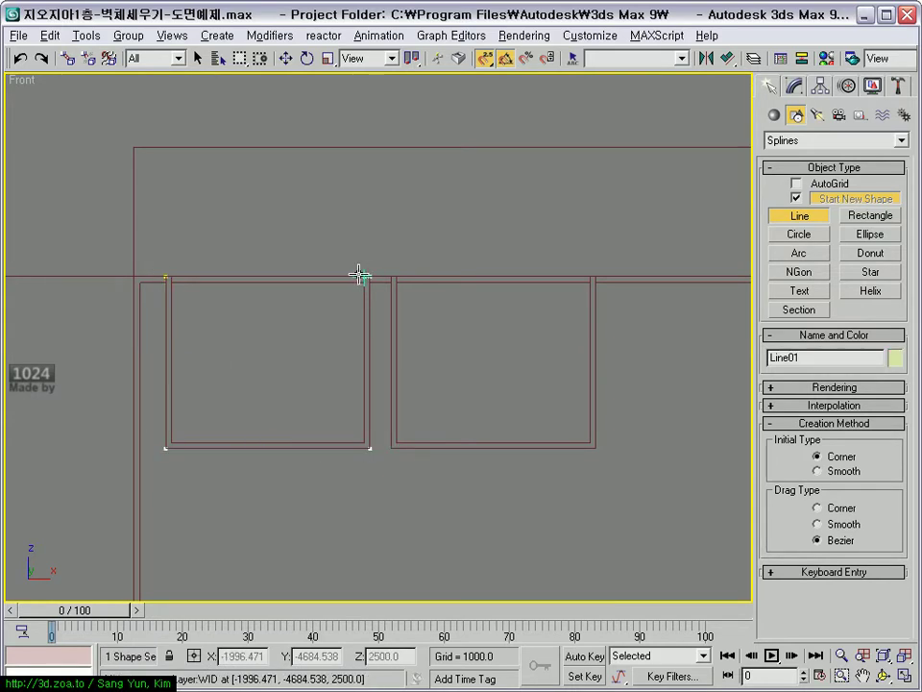
{"action": "left_click", "coordinate": [346, 438]}
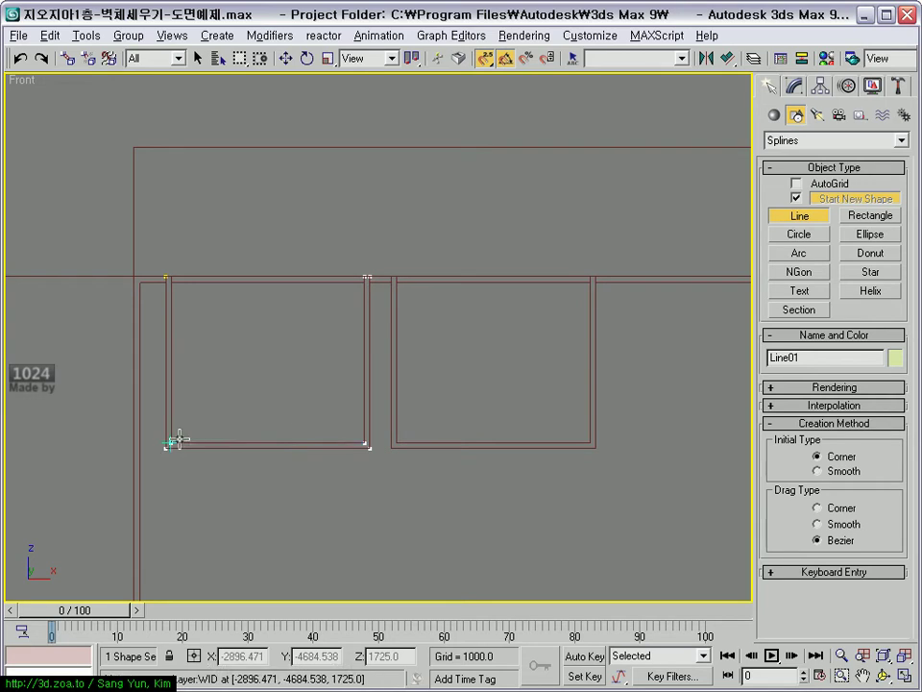
{"action": "left_click", "coordinate": [165, 277]}
{"action": "left_click", "coordinate": [405, 419]}
- Return to four views and orbit the Perspective view to inspect the outline
{"action": "scroll", "coordinate": [405, 419], "scroll_direction": "down", "scroll_amount": 3}
{"action": "scroll", "coordinate": [406, 460], "scroll_direction": "down", "scroll_amount": 3}
{"action": "key", "text": "alt+w"}
{"action": "right_click", "coordinate": [458, 490]}
{"action": "middle_click_drag", "start_coordinate": [458, 490], "coordinate": [555, 495], "text": "alt"}
{"action": "scroll", "coordinate": [556, 494], "scroll_direction": "up", "scroll_amount": 3}
{"action": "scroll", "coordinate": [556, 495], "scroll_direction": "up", "scroll_amount": 3}
{"action": "scroll", "coordinate": [544, 507], "scroll_direction": "up", "scroll_amount": 3}
{"action": "scroll", "coordinate": [211, 251], "scroll_direction": "up", "scroll_amount": 4}
{"action": "scroll", "coordinate": [211, 251], "scroll_direction": "down", "scroll_amount": 3}
{"action": "scroll", "coordinate": [171, 268], "scroll_direction": "down", "scroll_amount": 3}
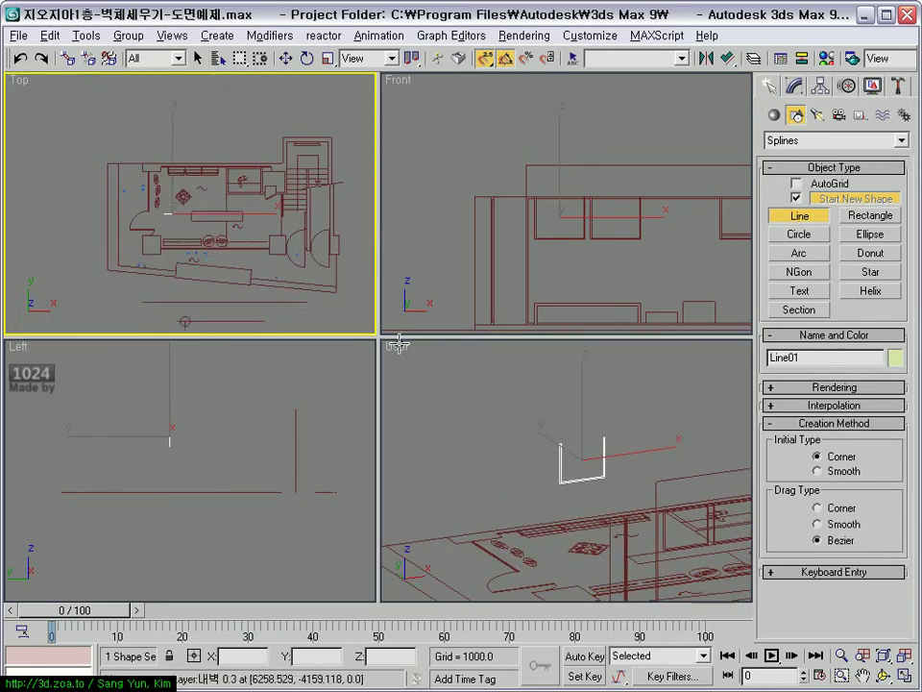
- Reframe the Perspective and Top views, toggling the Top view grid
{"action": "middle_click_drag", "start_coordinate": [632, 472], "coordinate": [591, 438]}
{"action": "scroll", "coordinate": [180, 256], "scroll_direction": "up", "scroll_amount": 2}
{"action": "key", "text": "g"}
{"action": "scroll", "coordinate": [179, 257], "scroll_direction": "up", "scroll_amount": 2}
{"action": "scroll", "coordinate": [154, 264], "scroll_direction": "up", "scroll_amount": 1}
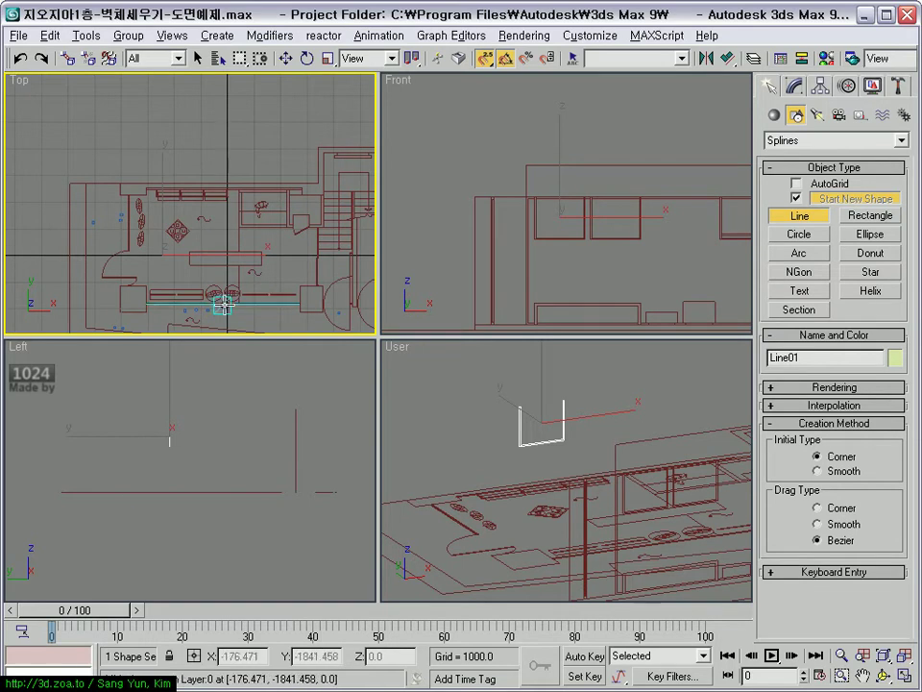
{"action": "middle_click_drag", "start_coordinate": [160, 288], "coordinate": [153, 237]}
{"action": "scroll", "coordinate": [153, 238], "scroll_direction": "up", "scroll_amount": 2}
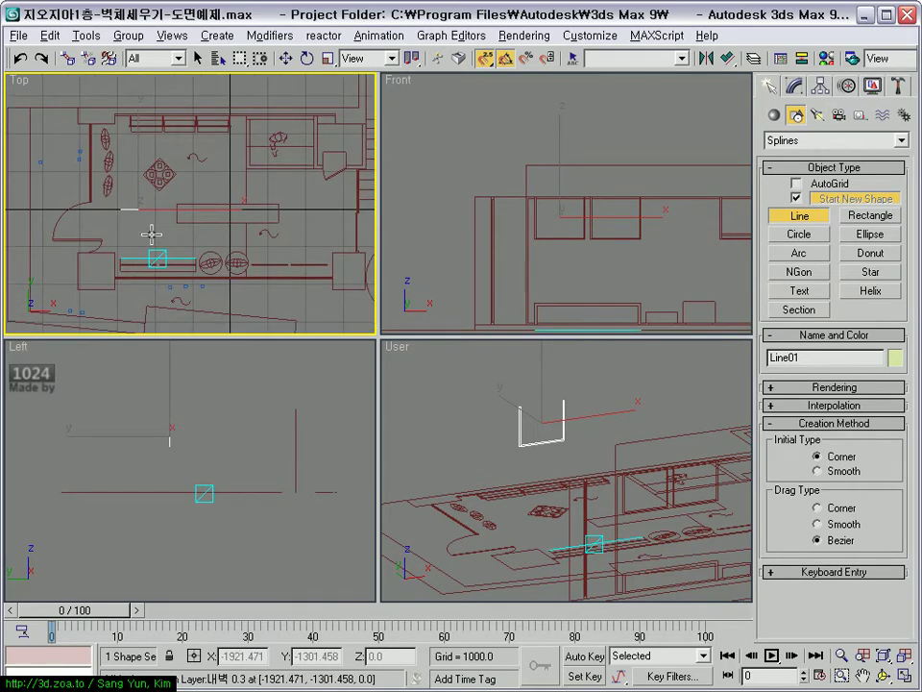
{"action": "scroll", "coordinate": [562, 459], "scroll_direction": "up", "scroll_amount": 1}
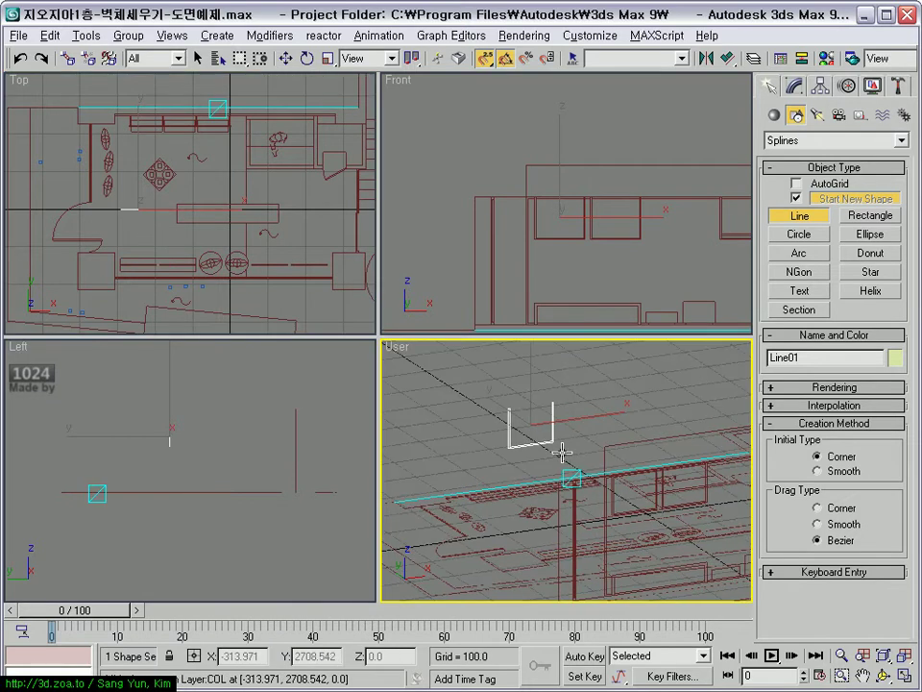
{"action": "middle_click_drag", "start_coordinate": [562, 453], "coordinate": [564, 452]}
- Make the Front view active and frame the window rectangles, then pull out the snap flyout
{"action": "right_click", "coordinate": [564, 452]}
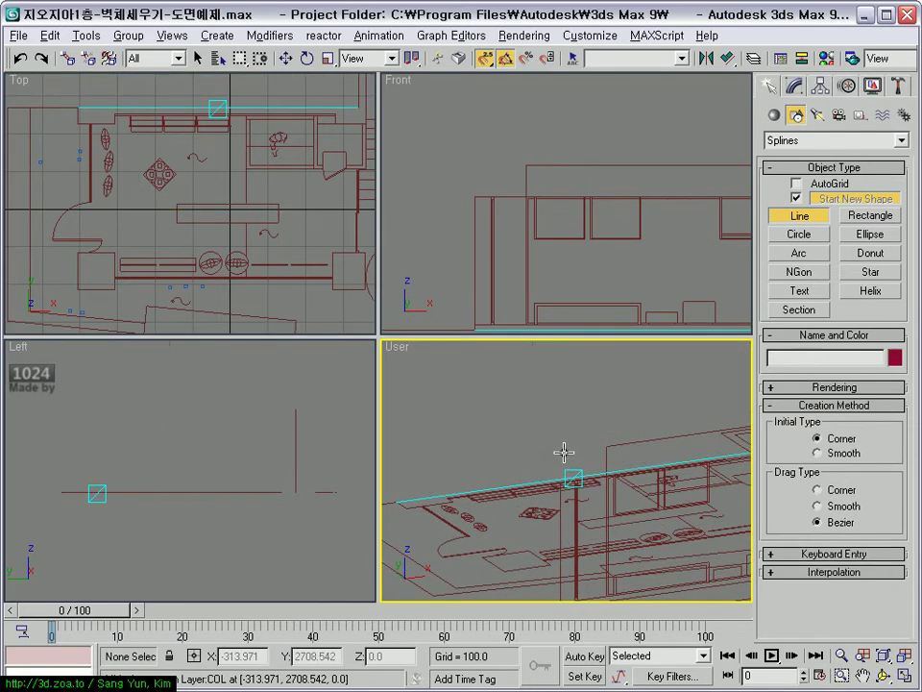
{"action": "middle_click_drag", "start_coordinate": [308, 263], "coordinate": [294, 270]}
{"action": "scroll", "coordinate": [495, 225], "scroll_direction": "up", "scroll_amount": 2}
{"action": "scroll", "coordinate": [495, 225], "scroll_direction": "up", "scroll_amount": 3}
{"action": "mouse_move", "coordinate": [495, 225]}
{"action": "middle_mouse_down"}
{"action": "mouse_move", "coordinate": [495, 99]}
{"action": "mouse_move", "coordinate": [531, 299]}
{"action": "middle_mouse_up"}
{"action": "left_click_drag", "start_coordinate": [485, 59], "coordinate": [487, 115]}
- Draw a first outline along the window's inner corners, leaving it open
{"action": "left_click", "coordinate": [465, 169]}
{"action": "left_click", "coordinate": [466, 286]}
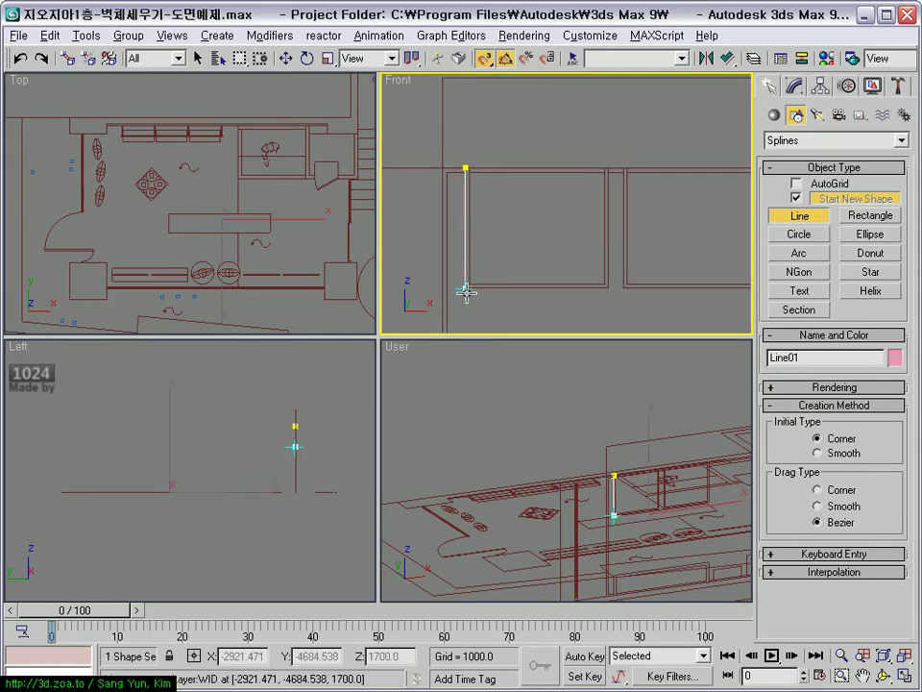
{"action": "left_click", "coordinate": [609, 287]}
{"action": "left_click", "coordinate": [603, 168]}
{"action": "left_click", "coordinate": [603, 282]}
{"action": "left_click", "coordinate": [467, 287]}
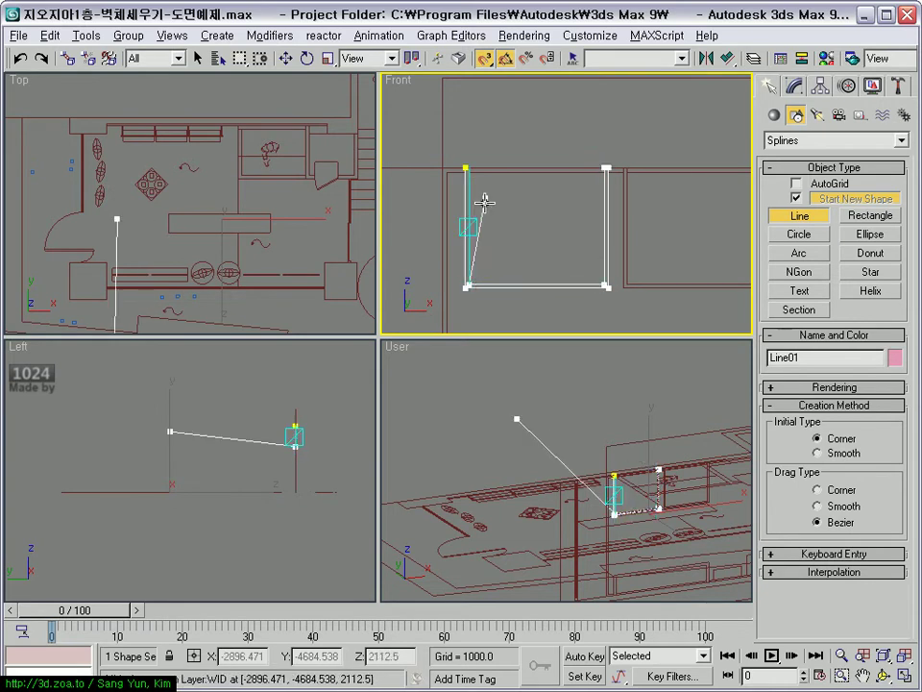
{"action": "left_click", "coordinate": [486, 418]}
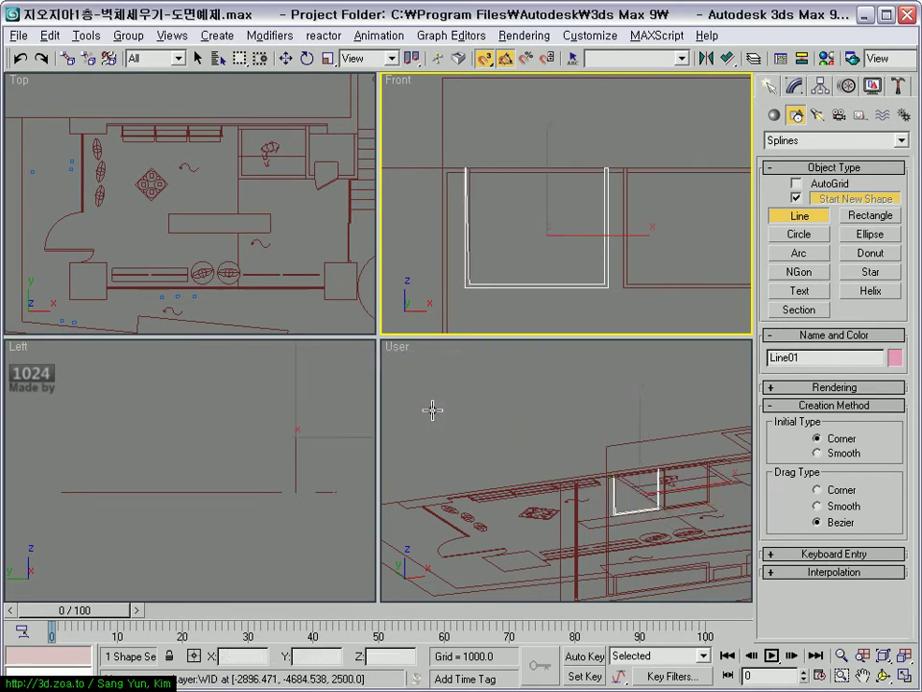
- Inspect the wall frame in the Perspective view and end the current line
{"action": "scroll", "coordinate": [596, 499], "scroll_direction": "up", "scroll_amount": 2}
{"action": "middle_click_drag", "start_coordinate": [597, 499], "coordinate": [541, 541]}
{"action": "scroll", "coordinate": [541, 541], "scroll_direction": "up", "scroll_amount": 2}
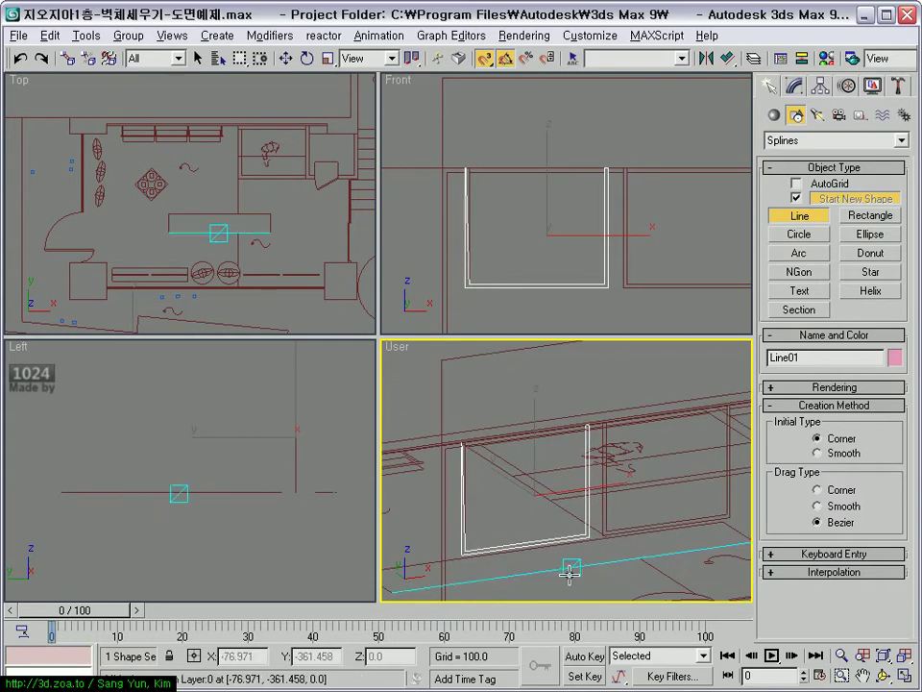
{"action": "mouse_move", "coordinate": [604, 488]}
{"action": "middle_mouse_down", "text": "alt"}
{"action": "mouse_move", "coordinate": [622, 535]}
{"action": "mouse_move", "coordinate": [731, 527]}
{"action": "mouse_move", "coordinate": [595, 528]}
{"action": "mouse_move", "coordinate": [582, 480]}
{"action": "mouse_move", "coordinate": [577, 514]}
{"action": "mouse_move", "coordinate": [580, 461]}
{"action": "middle_mouse_up", "text": "alt"}
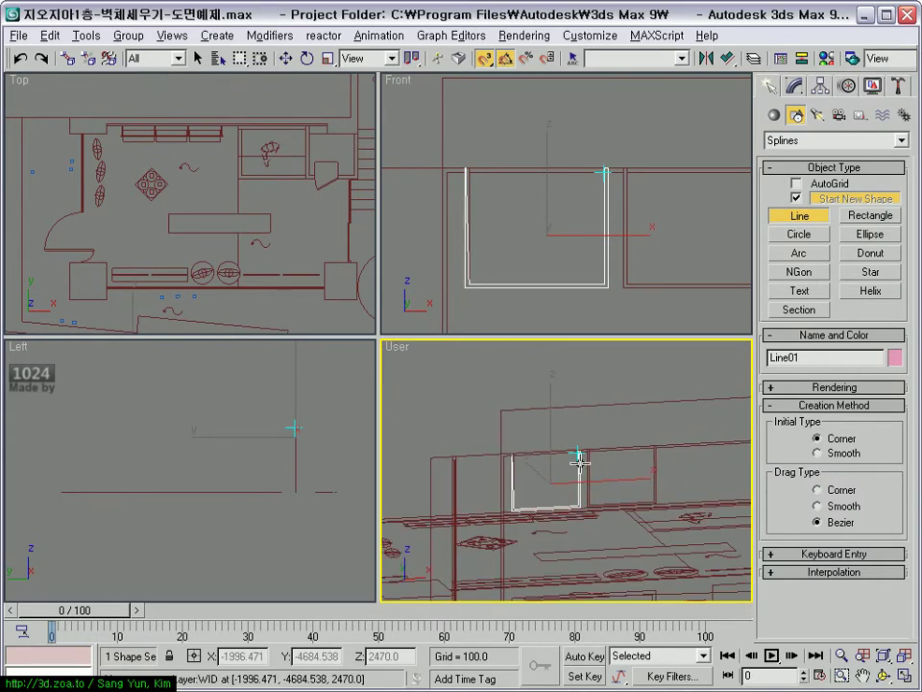
{"action": "right_click", "coordinate": [549, 261]}
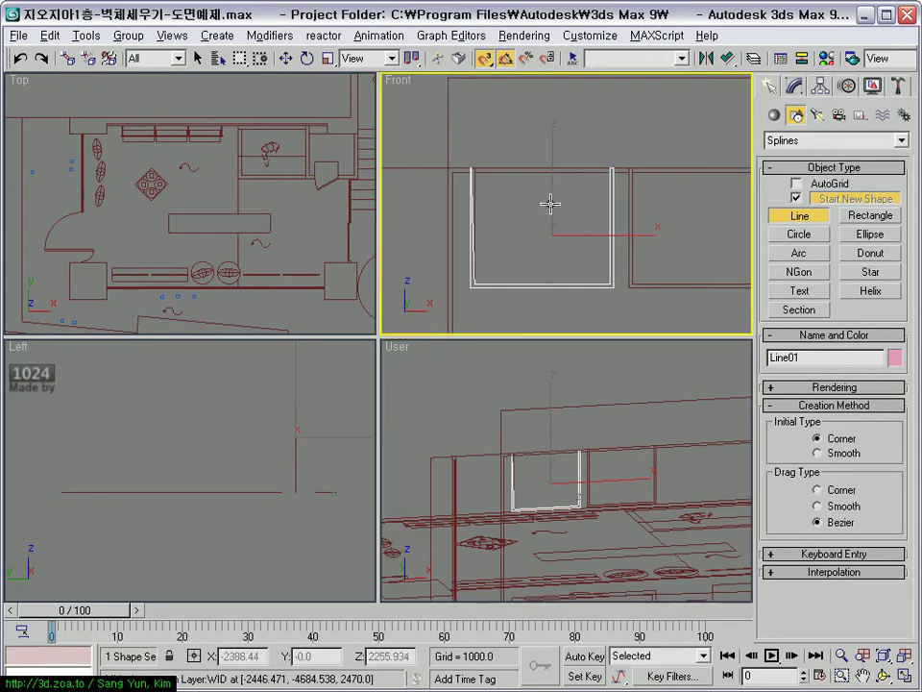
{"action": "scroll", "coordinate": [519, 213], "scroll_direction": "up", "scroll_amount": 2}
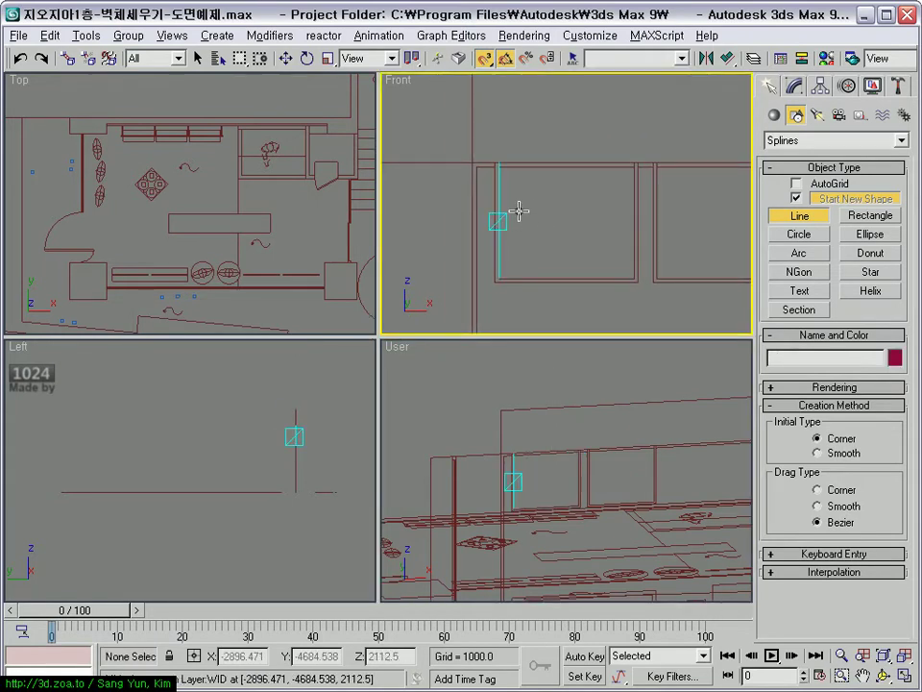
- Change the snap mode and maximize the Front view
{"action": "left_click", "coordinate": [485, 57]}
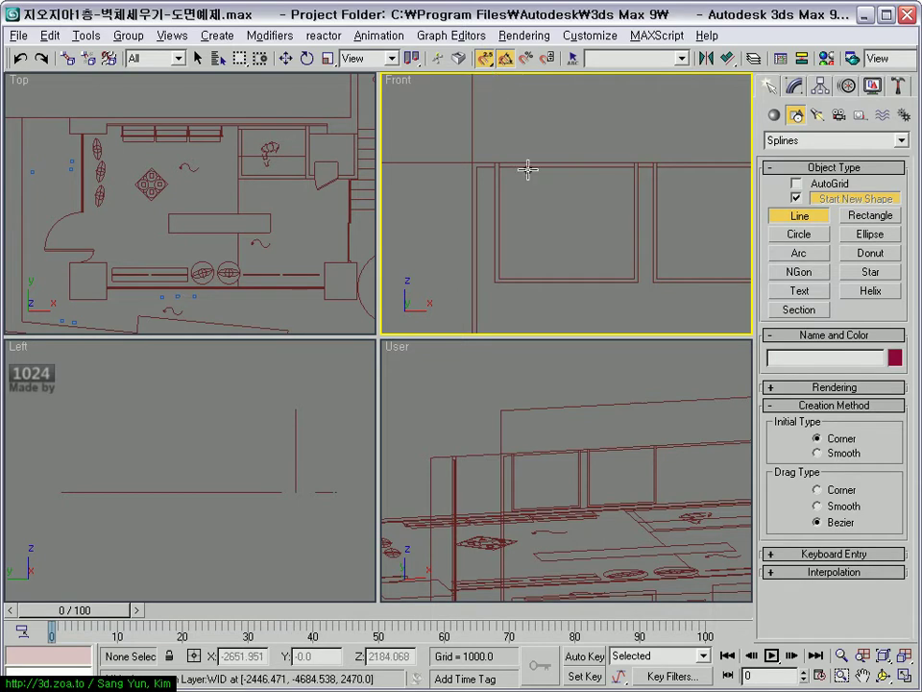
{"action": "scroll", "coordinate": [500, 230], "scroll_direction": "down", "scroll_amount": 1}
{"action": "key", "text": "alt+w"}
{"action": "scroll", "coordinate": [385, 240], "scroll_direction": "up", "scroll_amount": 2}
{"action": "scroll", "coordinate": [229, 231], "scroll_direction": "up", "scroll_amount": 1}
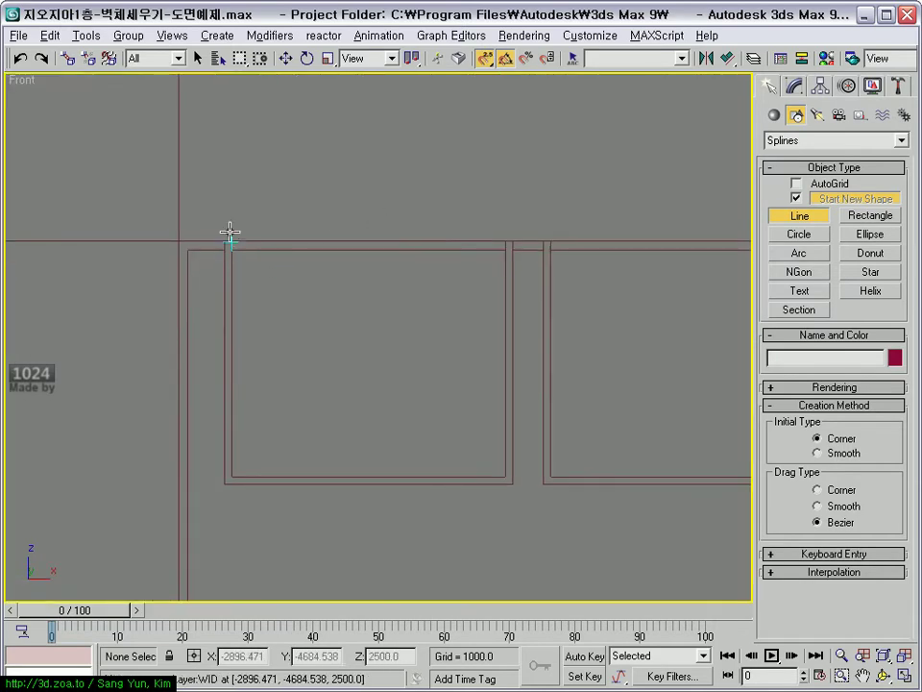
- Trace a closed outline around the left window, running along the frame's inner edge
{"action": "left_click", "coordinate": [223, 241]}
{"action": "left_click", "coordinate": [224, 485]}
{"action": "left_click", "coordinate": [513, 485]}
{"action": "left_click", "coordinate": [513, 241]}
{"action": "left_click", "coordinate": [506, 240]}
{"action": "left_click", "coordinate": [507, 476]}
{"action": "left_click", "coordinate": [232, 475]}
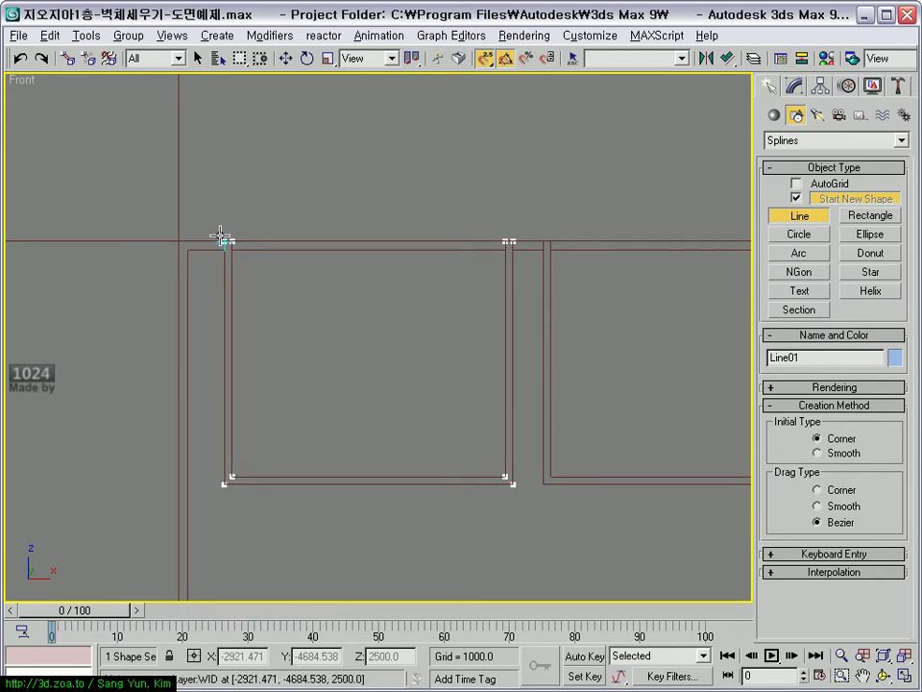
{"action": "left_click", "coordinate": [408, 420]}
- Return to four views and frame the new Line01
{"action": "middle_click_drag", "start_coordinate": [416, 418], "coordinate": [416, 442]}
{"action": "scroll", "coordinate": [423, 452], "scroll_direction": "down", "scroll_amount": 3}
{"action": "key", "text": "alt+w"}
{"action": "scroll", "coordinate": [176, 264], "scroll_direction": "up", "scroll_amount": 3}
{"action": "mouse_move", "coordinate": [177, 263]}
{"action": "middle_mouse_down"}
{"action": "mouse_move", "coordinate": [213, 205]}
{"action": "mouse_move", "coordinate": [253, 258]}
{"action": "middle_mouse_up"}
{"action": "scroll", "coordinate": [224, 225], "scroll_direction": "up", "scroll_amount": 2}
- Move Line01 in the maximized Top view, snapping its left end to the wall edge
{"action": "key", "text": "alt+w"}
{"action": "key", "text": "w"}
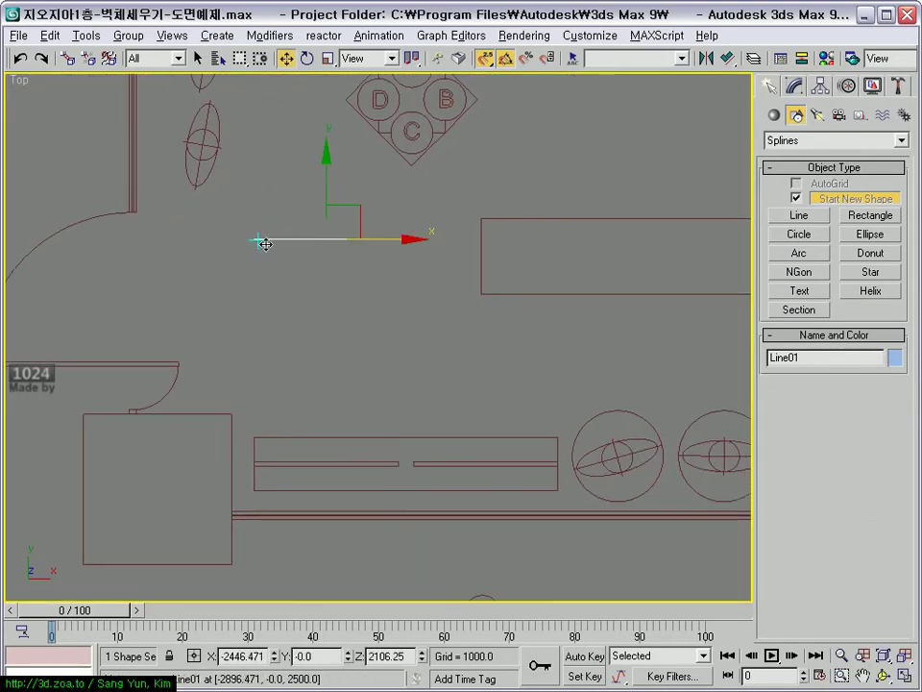
{"action": "left_click_drag", "start_coordinate": [258, 240], "coordinate": [286, 413]}
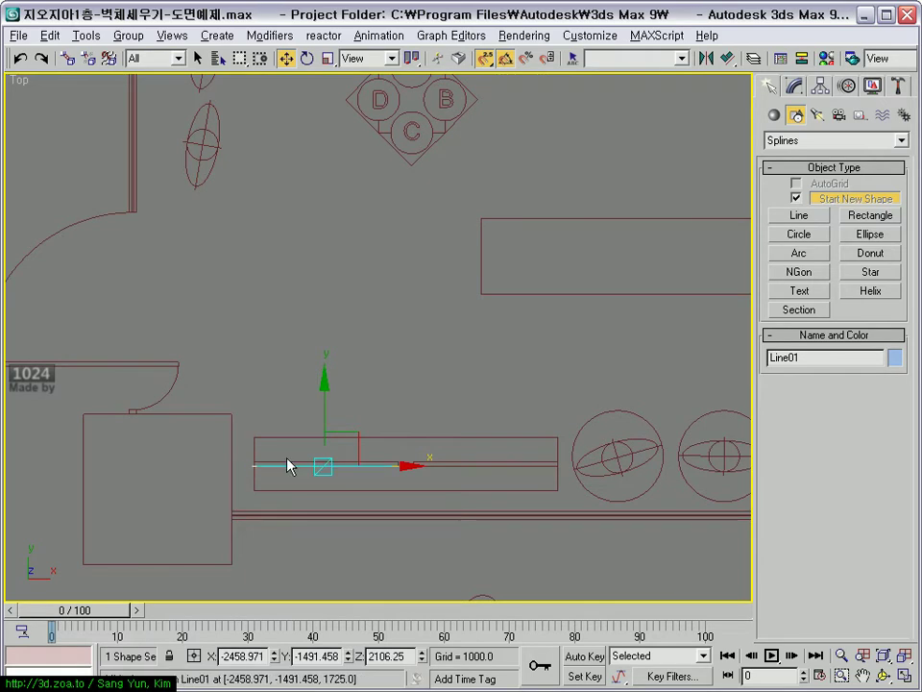
{"action": "scroll", "coordinate": [268, 308], "scroll_direction": "up", "scroll_amount": 5}
{"action": "scroll", "coordinate": [388, 377], "scroll_direction": "up", "scroll_amount": 2}
{"action": "scroll", "coordinate": [201, 324], "scroll_direction": "up", "scroll_amount": 2}
{"action": "middle_click_drag", "start_coordinate": [201, 324], "coordinate": [360, 362]}
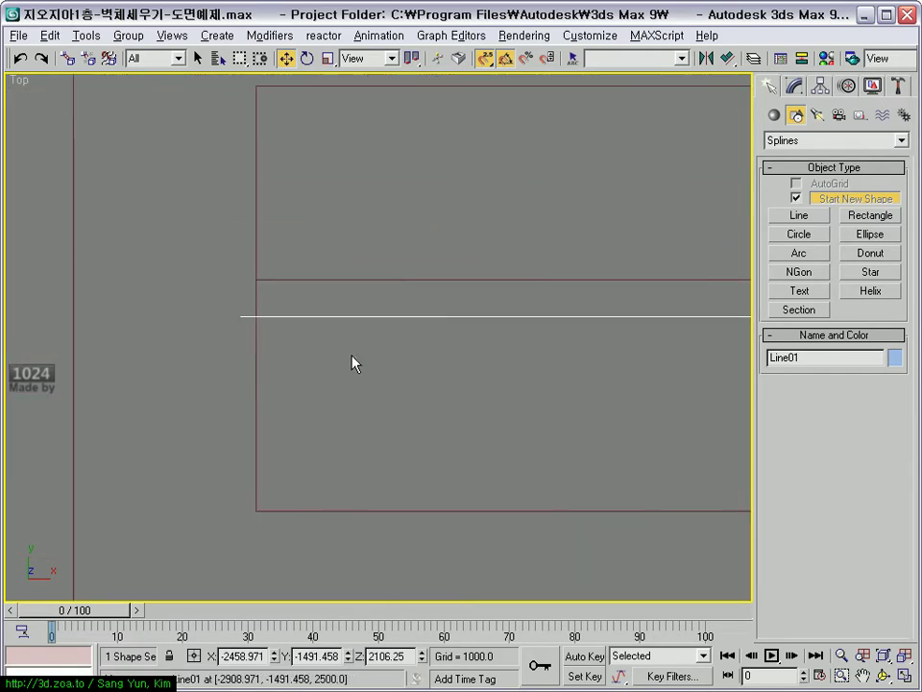
{"action": "left_click_drag", "start_coordinate": [241, 317], "coordinate": [256, 317]}
{"action": "scroll", "coordinate": [269, 320], "scroll_direction": "down", "scroll_amount": 3}
{"action": "middle_click_drag", "start_coordinate": [371, 355], "coordinate": [265, 375]}
{"action": "scroll", "coordinate": [265, 374], "scroll_direction": "up", "scroll_amount": 1}
- Extrude Line01 by -30 and Shift-drag a copy to the right
{"action": "left_click", "coordinate": [796, 86]}
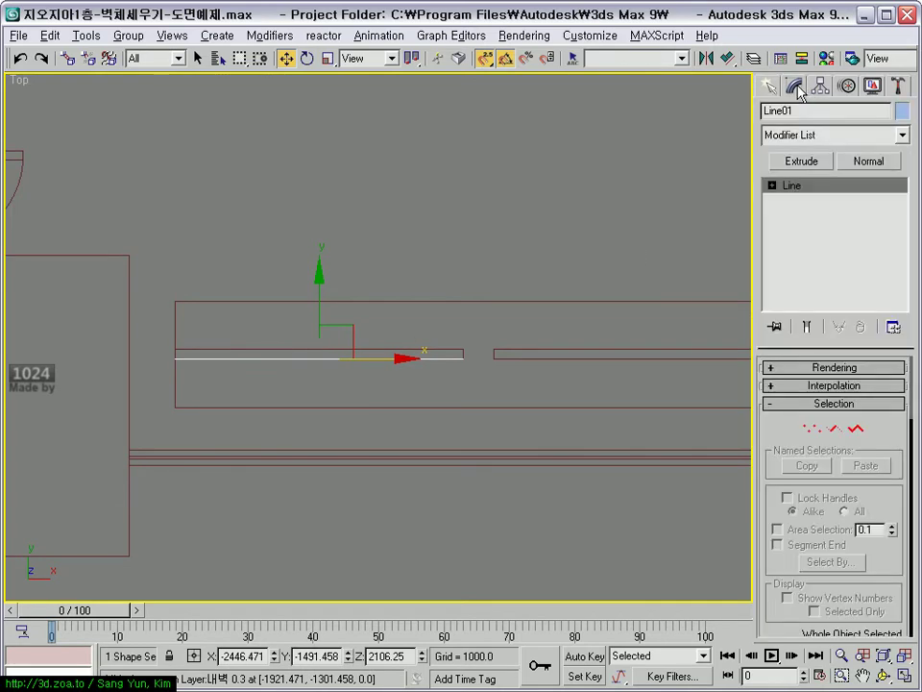
{"action": "left_click", "coordinate": [814, 165]}
{"action": "type", "text": "30"}
{"action": "key", "text": "Return"}
{"action": "type", "text": "30"}
{"action": "key", "text": "Return"}
{"action": "middle_click_drag", "start_coordinate": [513, 367], "coordinate": [418, 384]}
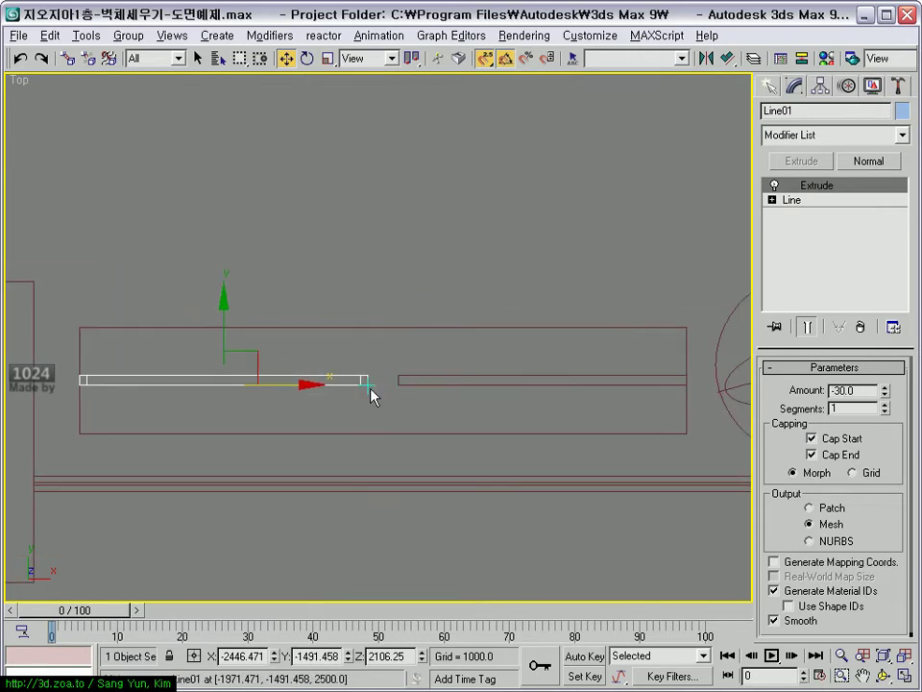
{"action": "left_click_drag", "start_coordinate": [372, 387], "coordinate": [685, 385], "text": "shift"}
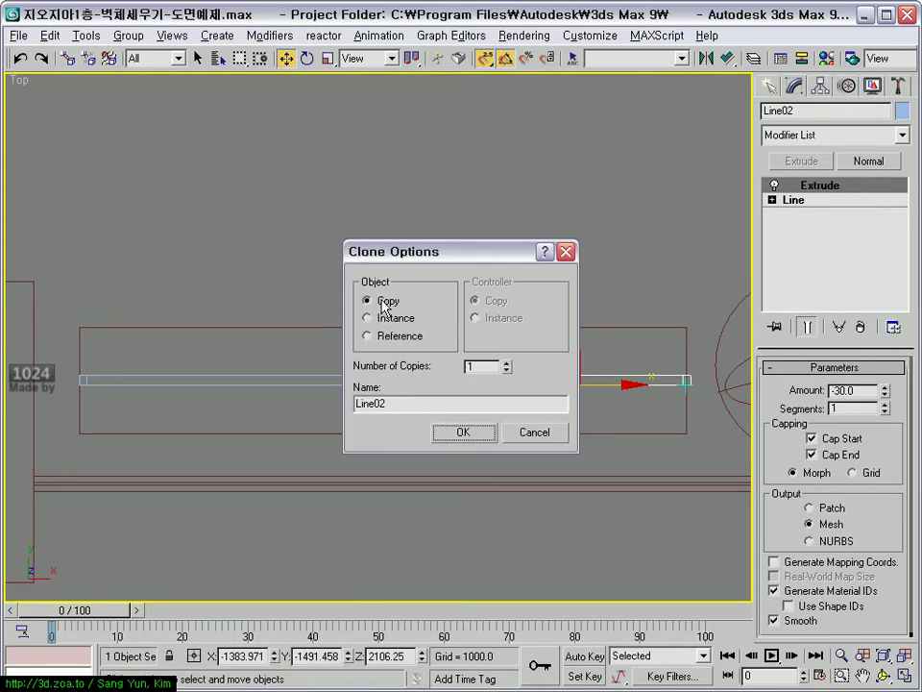
- Confirm the Line02 copy and pan to show more of the wall
{"action": "left_click", "coordinate": [462, 432]}
{"action": "scroll", "coordinate": [383, 384], "scroll_direction": "up", "scroll_amount": 3}
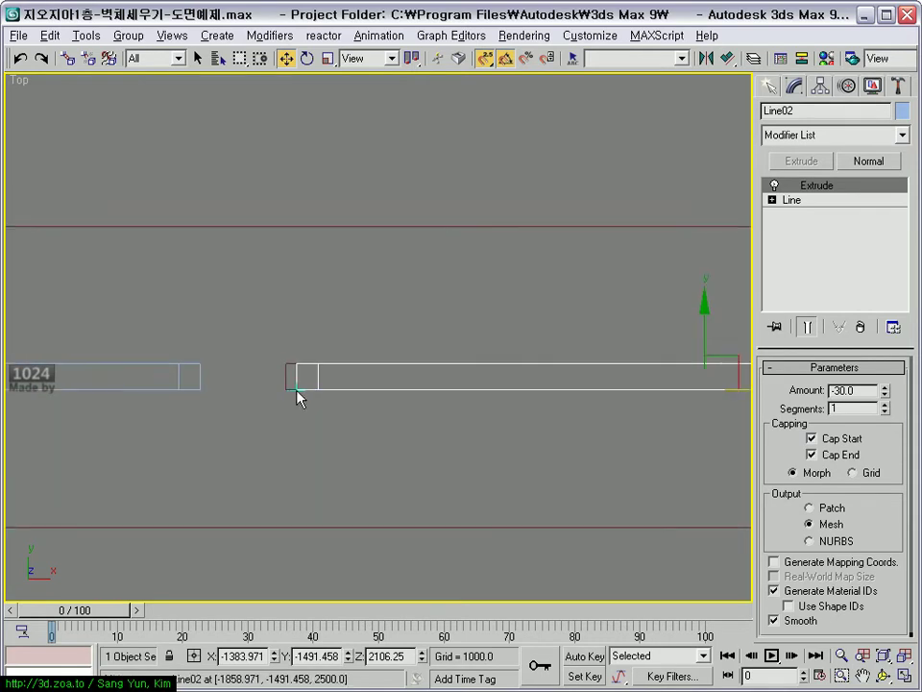
{"action": "scroll", "coordinate": [284, 384], "scroll_direction": "down", "scroll_amount": 3}
{"action": "middle_click_drag", "start_coordinate": [422, 393], "coordinate": [317, 388]}
{"action": "scroll", "coordinate": [270, 390], "scroll_direction": "down", "scroll_amount": 3}
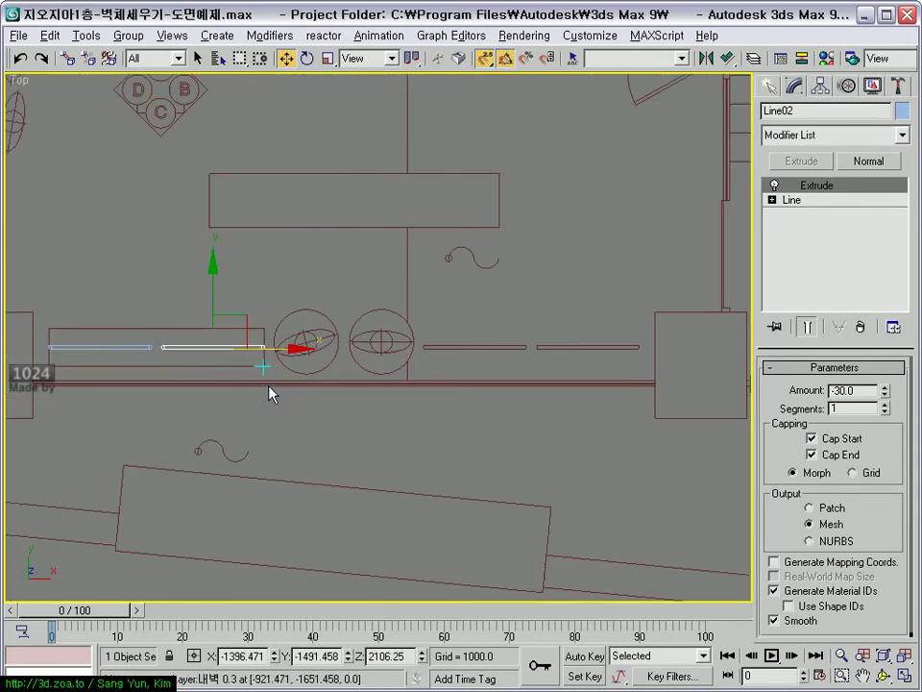
- Copy Line01 and Line02 together further right along X, giving four frames along the wall
{"action": "left_click", "coordinate": [139, 349], "text": "ctrl"}
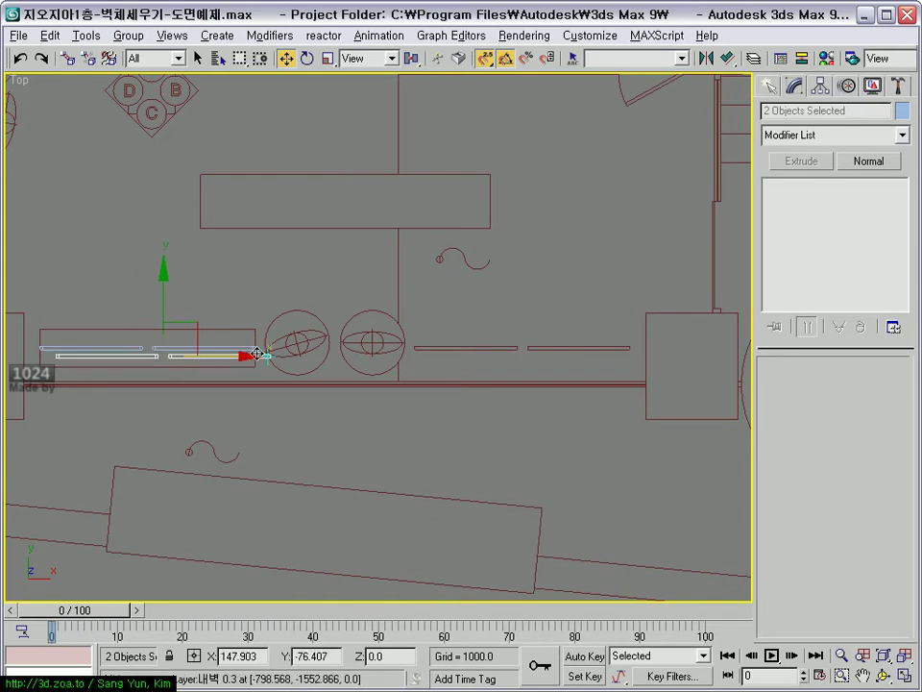
{"action": "left_click_drag", "start_coordinate": [250, 348], "coordinate": [628, 350], "text": "shift"}
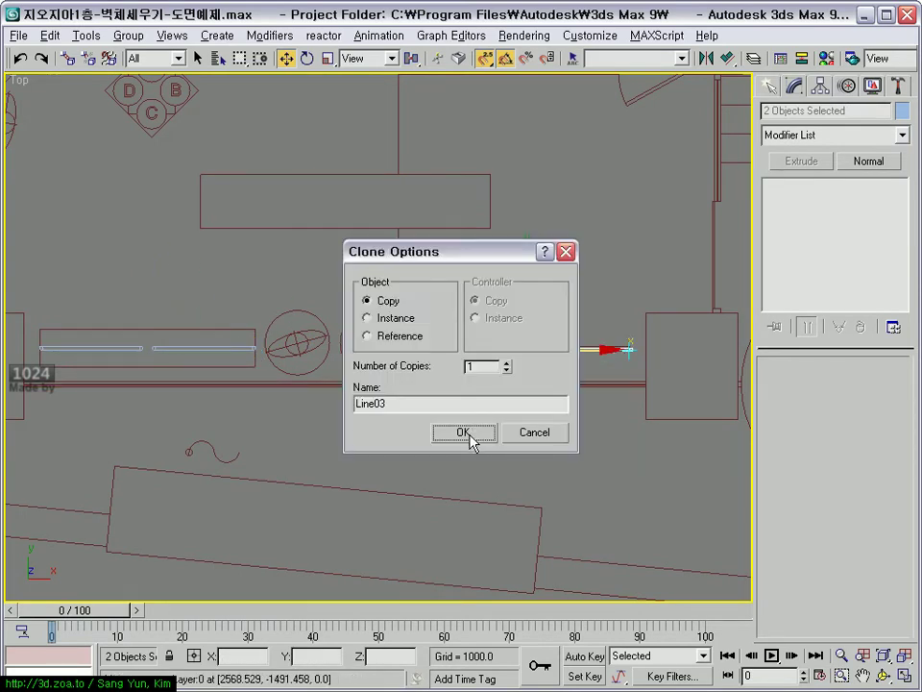
{"action": "left_click", "coordinate": [463, 432]}
{"action": "scroll", "coordinate": [552, 378], "scroll_direction": "up", "scroll_amount": 3}
{"action": "scroll", "coordinate": [494, 377], "scroll_direction": "up", "scroll_amount": 2}
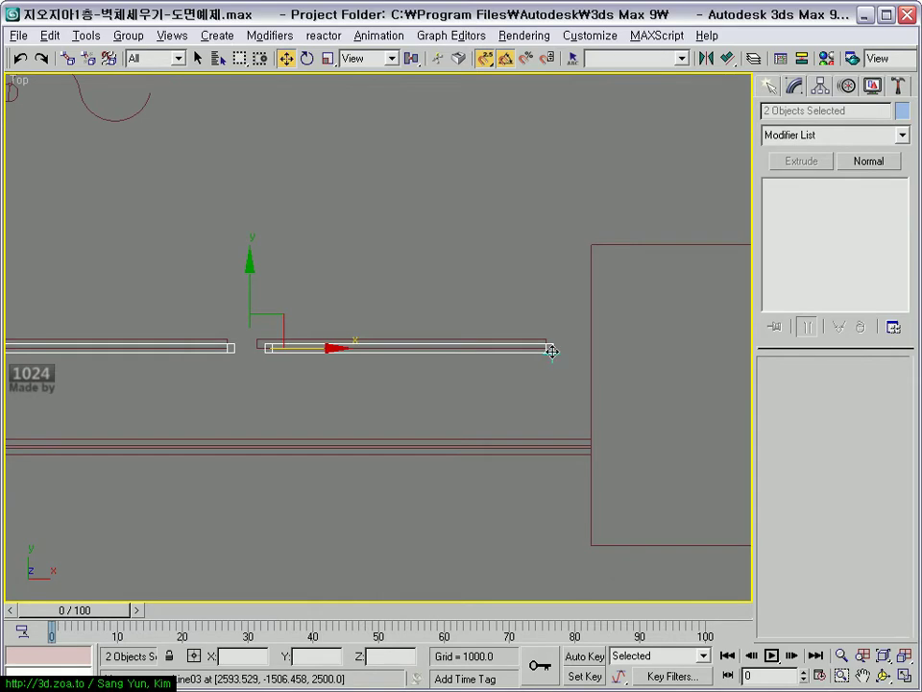
{"action": "scroll", "coordinate": [373, 430], "scroll_direction": "down", "scroll_amount": 4}
{"action": "middle_click_drag", "start_coordinate": [372, 430], "coordinate": [383, 415]}
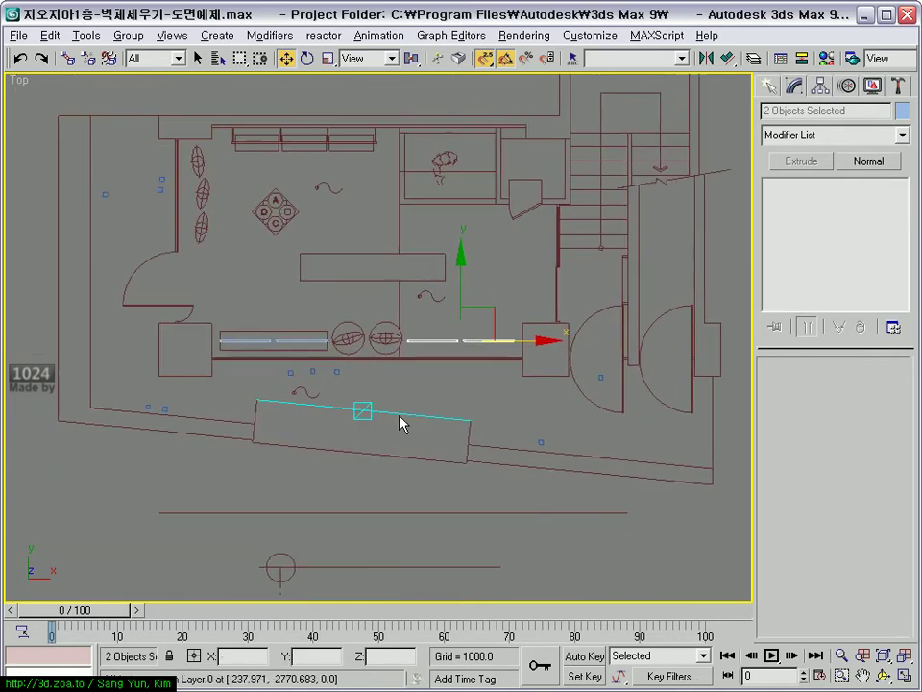
{"action": "scroll", "coordinate": [389, 419], "scroll_direction": "up", "scroll_amount": 2}
{"action": "key", "text": "alt+w"}
- Orbit and zoom onto the frames and door area, then maximize the Front view over the wall openings
{"action": "mouse_move", "coordinate": [488, 422]}
{"action": "middle_mouse_down", "text": "alt"}
{"action": "mouse_move", "coordinate": [495, 443]}
{"action": "mouse_move", "coordinate": [539, 373]}
{"action": "mouse_move", "coordinate": [549, 465]}
{"action": "middle_mouse_up", "text": "alt"}
{"action": "scroll", "coordinate": [241, 227], "scroll_direction": "up", "scroll_amount": 2}
{"action": "scroll", "coordinate": [251, 249], "scroll_direction": "up", "scroll_amount": 1}
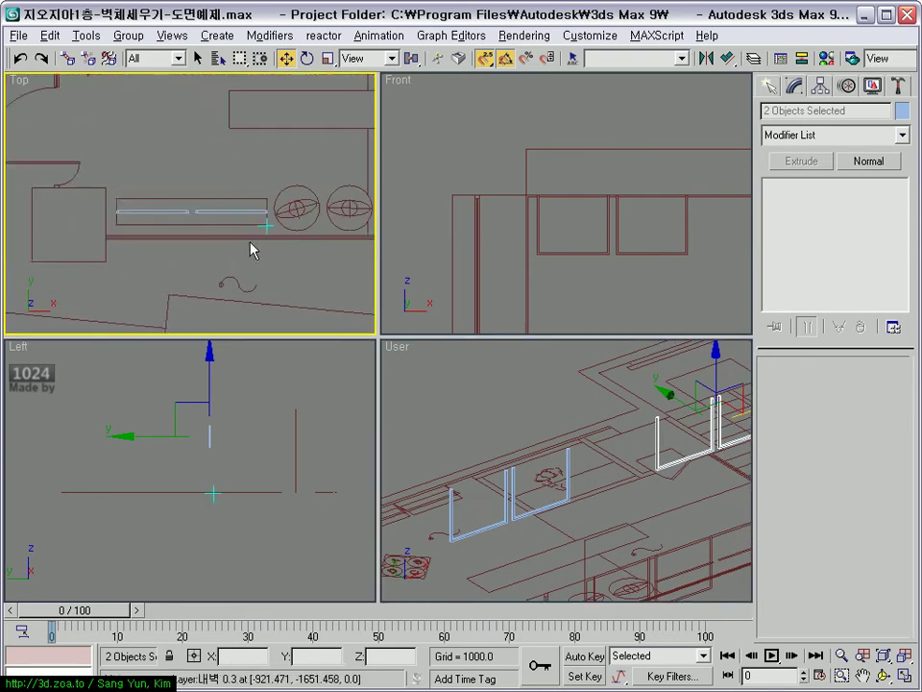
{"action": "middle_click_drag", "start_coordinate": [251, 249], "coordinate": [171, 256]}
{"action": "scroll", "coordinate": [458, 230], "scroll_direction": "up", "scroll_amount": 2}
{"action": "scroll", "coordinate": [500, 257], "scroll_direction": "up", "scroll_amount": 1}
{"action": "scroll", "coordinate": [533, 262], "scroll_direction": "up", "scroll_amount": 1}
{"action": "key", "text": "alt+w"}
{"action": "middle_click_drag", "start_coordinate": [533, 261], "coordinate": [515, 261]}
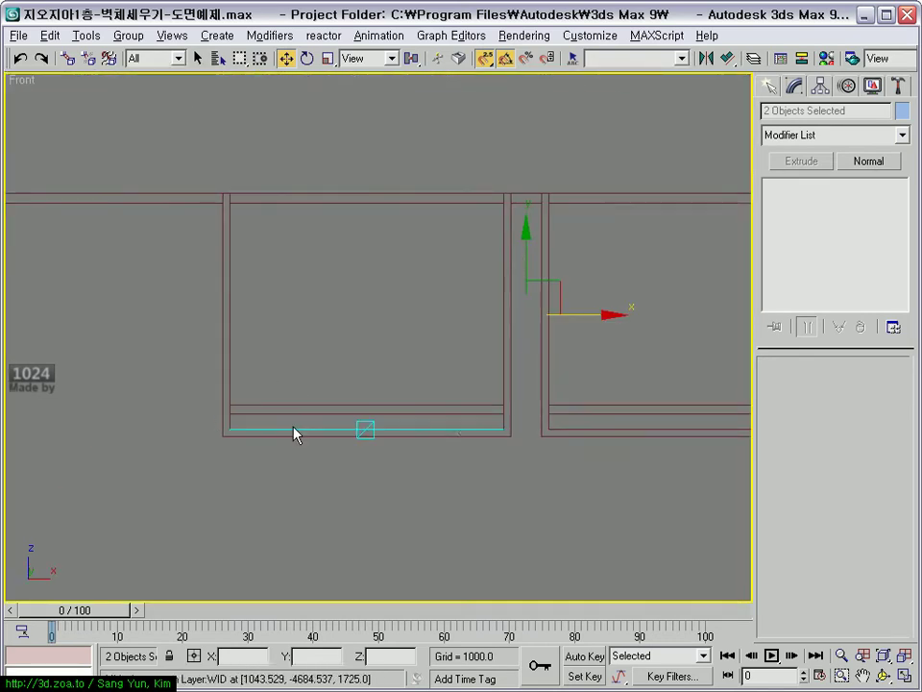
{"action": "middle_click_drag", "start_coordinate": [307, 414], "coordinate": [257, 406]}
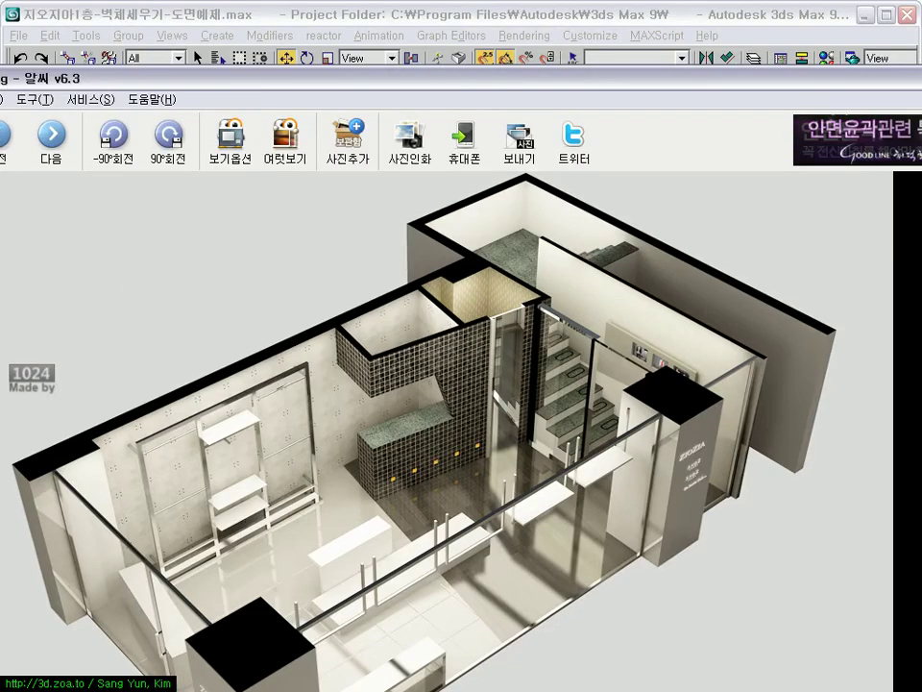
- Restore the ALSee viewer to a window, move it up and enlarge it
{"action": "double_click", "coordinate": [470, 77]}
{"action": "left_click_drag", "start_coordinate": [470, 305], "coordinate": [602, 25]}
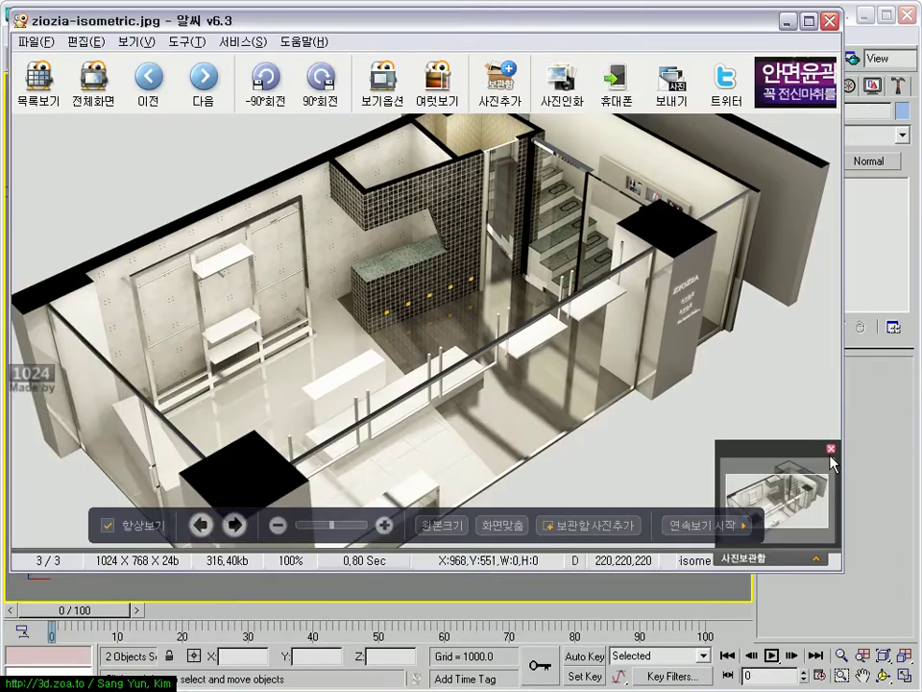
{"action": "mouse_move", "coordinate": [837, 568]}
{"action": "left_mouse_down"}
{"action": "mouse_move", "coordinate": [871, 573]}
{"action": "mouse_move", "coordinate": [913, 690]}
{"action": "left_mouse_up"}
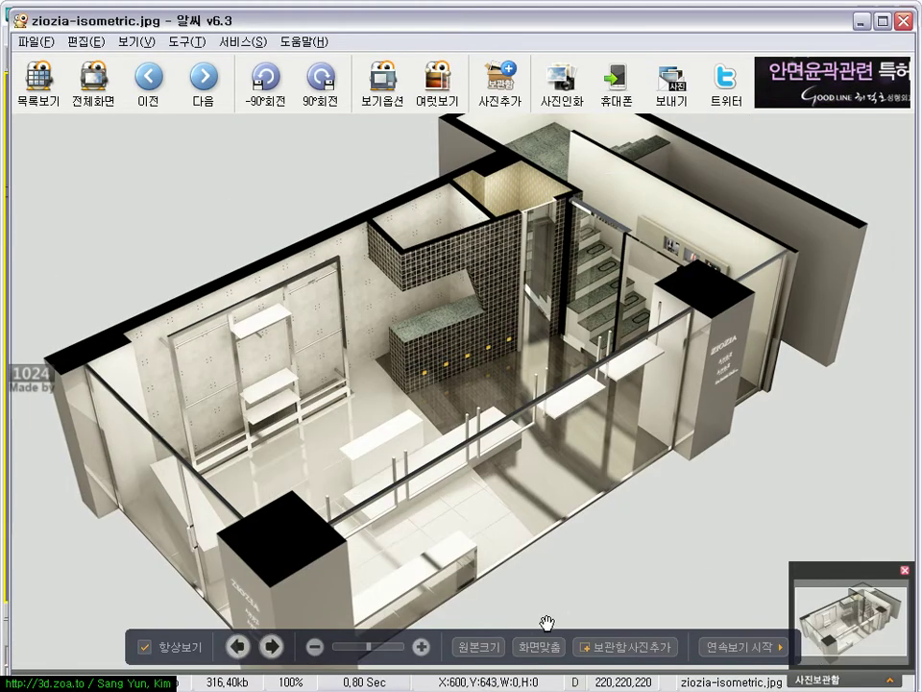
- Inspect the ziozia-isometric render at 150% around the glass front and stairs, then minimize ALSee
{"action": "scroll", "coordinate": [525, 490], "scroll_direction": "up", "scroll_amount": 1}
{"action": "left_click", "coordinate": [421, 646]}
{"action": "mouse_move", "coordinate": [552, 479]}
{"action": "left_mouse_down"}
{"action": "mouse_move", "coordinate": [576, 522]}
{"action": "mouse_move", "coordinate": [556, 516]}
{"action": "mouse_move", "coordinate": [168, 544]}
{"action": "left_mouse_up"}
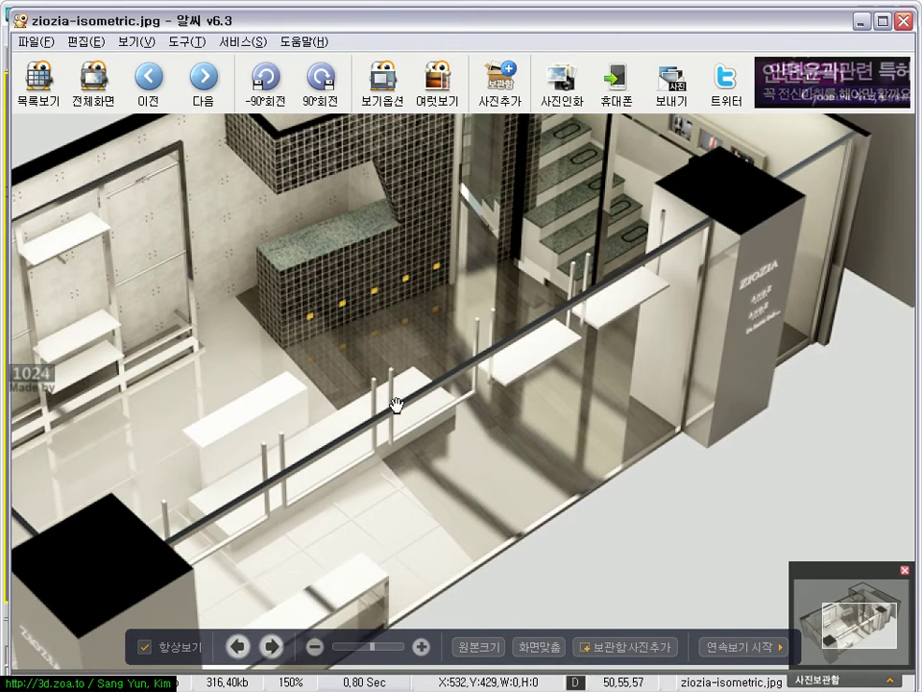
{"action": "mouse_move", "coordinate": [395, 403]}
{"action": "left_mouse_down"}
{"action": "mouse_move", "coordinate": [366, 423]}
{"action": "mouse_move", "coordinate": [411, 439]}
{"action": "left_mouse_up"}
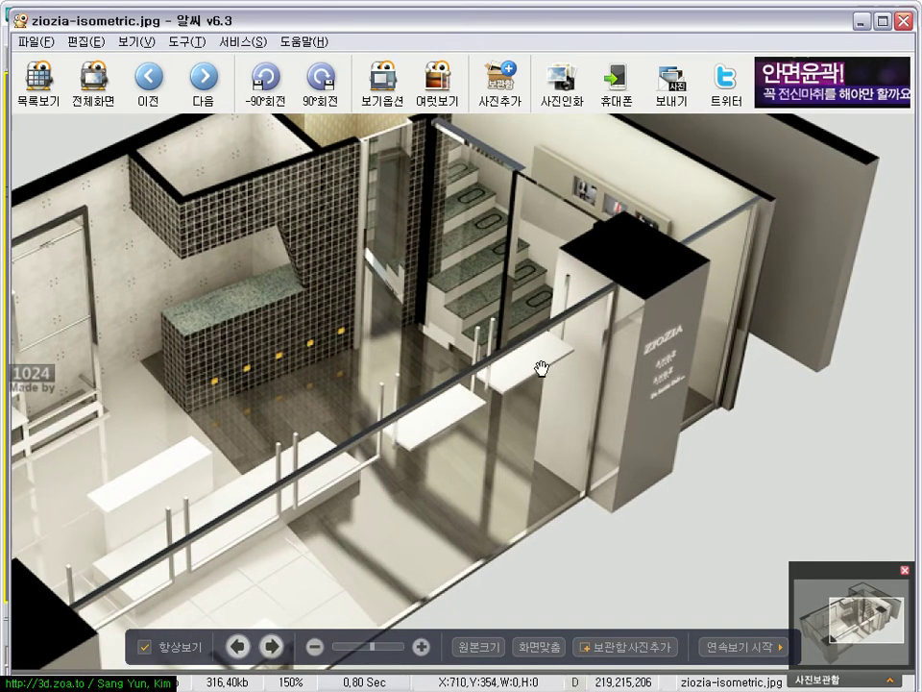
{"action": "left_click", "coordinate": [863, 19]}
{"action": "mouse_move", "coordinate": [476, 229]}
{"action": "middle_mouse_down"}
{"action": "mouse_move", "coordinate": [470, 329]}
{"action": "mouse_move", "coordinate": [676, 285]}
{"action": "middle_mouse_up"}
- Draw a 900 × 30 rectangle along the bottom of the wall opening in the Front view
{"action": "left_click", "coordinate": [768, 93]}
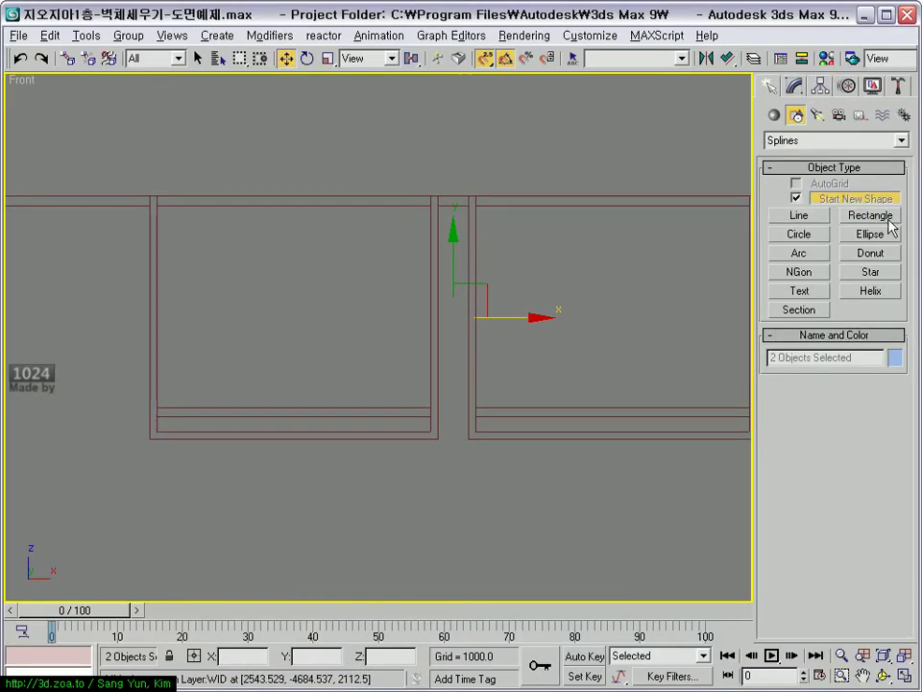
{"action": "left_click", "coordinate": [870, 215]}
{"action": "scroll", "coordinate": [240, 442], "scroll_direction": "down", "scroll_amount": 2}
{"action": "scroll", "coordinate": [309, 414], "scroll_direction": "up", "scroll_amount": 2}
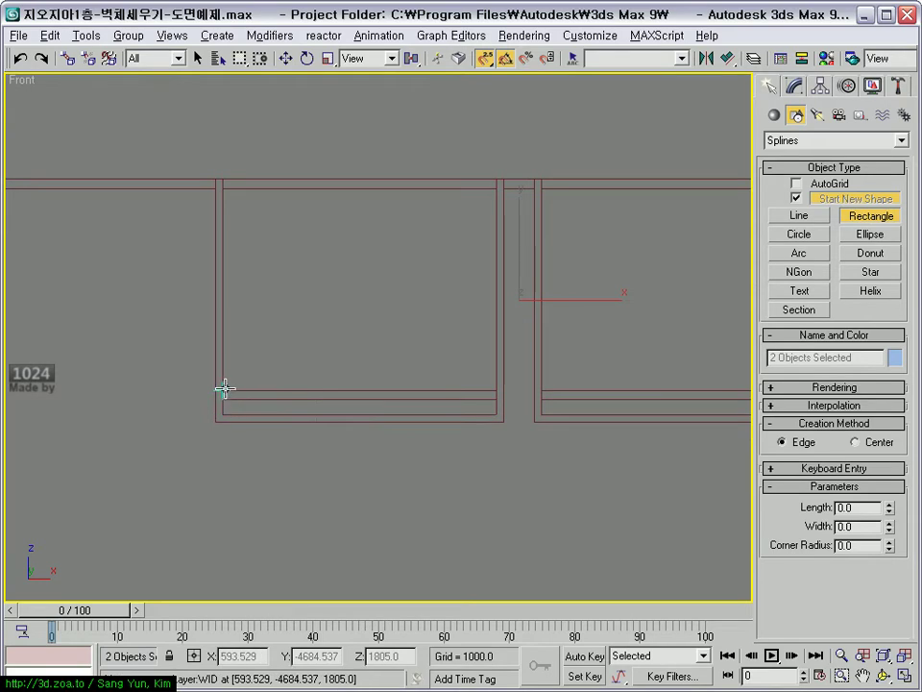
{"action": "left_click_drag", "start_coordinate": [222, 391], "coordinate": [479, 403]}
{"action": "middle_click_drag", "start_coordinate": [504, 414], "coordinate": [474, 412]}
{"action": "scroll", "coordinate": [461, 414], "scroll_direction": "down", "scroll_amount": 2}
{"action": "scroll", "coordinate": [486, 429], "scroll_direction": "down", "scroll_amount": 2}
- Move Rectangle01 toward the wall in the Top view
{"action": "key", "text": "alt+w"}
{"action": "scroll", "coordinate": [214, 230], "scroll_direction": "up", "scroll_amount": 2}
{"action": "scroll", "coordinate": [214, 256], "scroll_direction": "down", "scroll_amount": 3}
{"action": "scroll", "coordinate": [189, 256], "scroll_direction": "up", "scroll_amount": 3}
{"action": "middle_click_drag", "start_coordinate": [189, 255], "coordinate": [234, 213]}
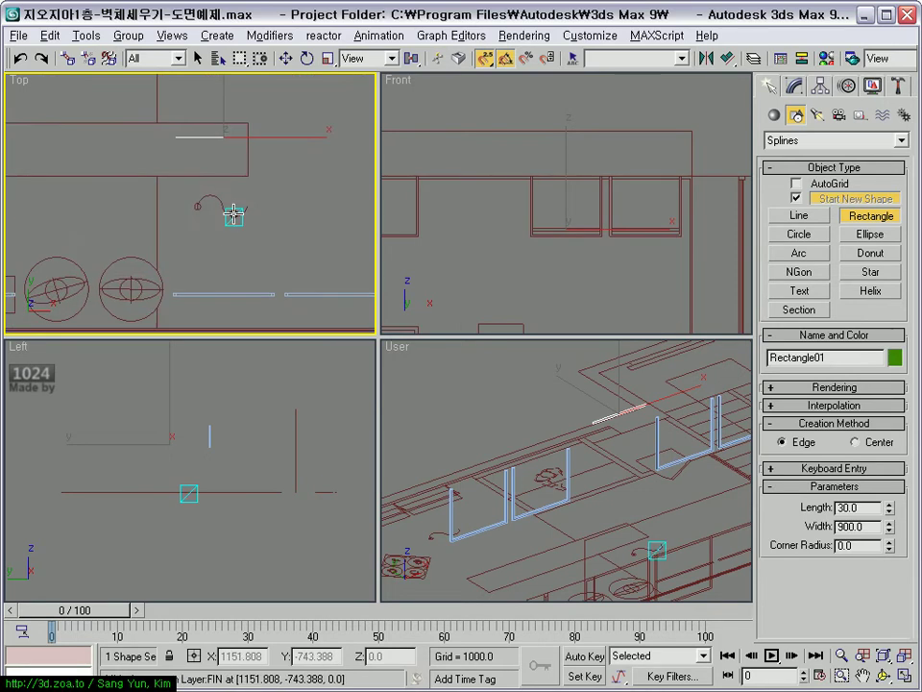
{"action": "scroll", "coordinate": [230, 193], "scroll_direction": "down", "scroll_amount": 3}
{"action": "key", "text": "w"}
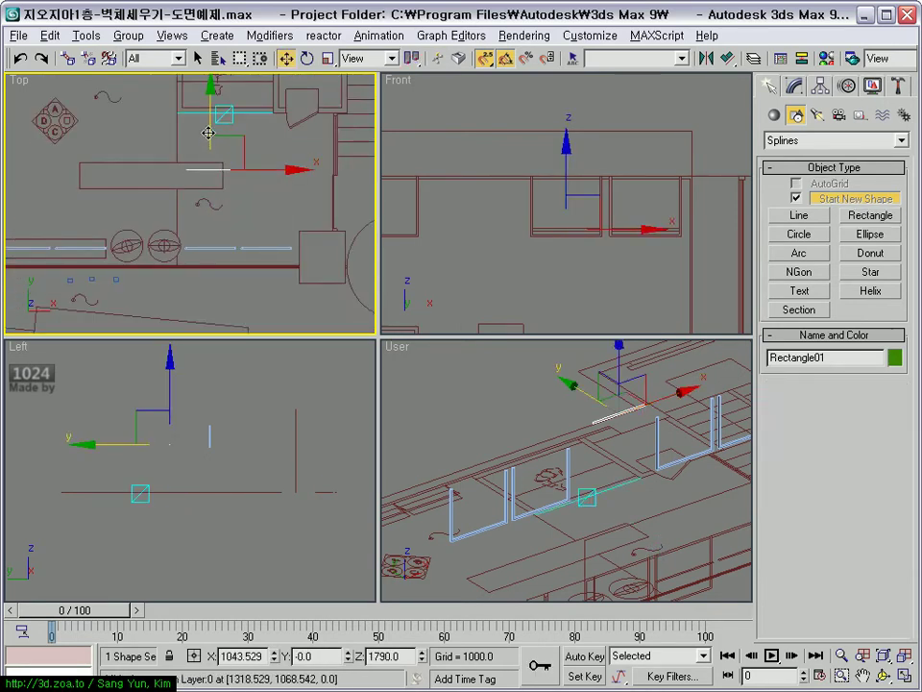
{"action": "middle_click_drag", "start_coordinate": [205, 195], "coordinate": [205, 178]}
- Place Rectangle01 on the wall line in the maximized Top view and add an Extrude modifier
{"action": "key", "text": "alt+w"}
{"action": "middle_click_drag", "start_coordinate": [270, 274], "coordinate": [335, 249]}
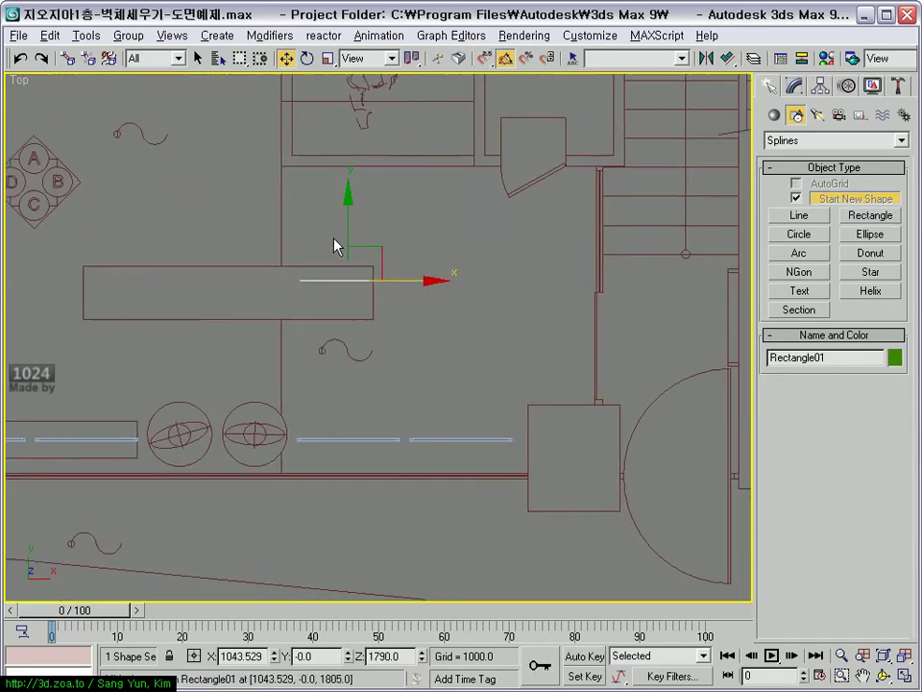
{"action": "left_click_drag", "start_coordinate": [348, 224], "coordinate": [274, 297]}
{"action": "scroll", "coordinate": [275, 296], "scroll_direction": "up", "scroll_amount": 2}
{"action": "scroll", "coordinate": [275, 297], "scroll_direction": "up", "scroll_amount": 2}
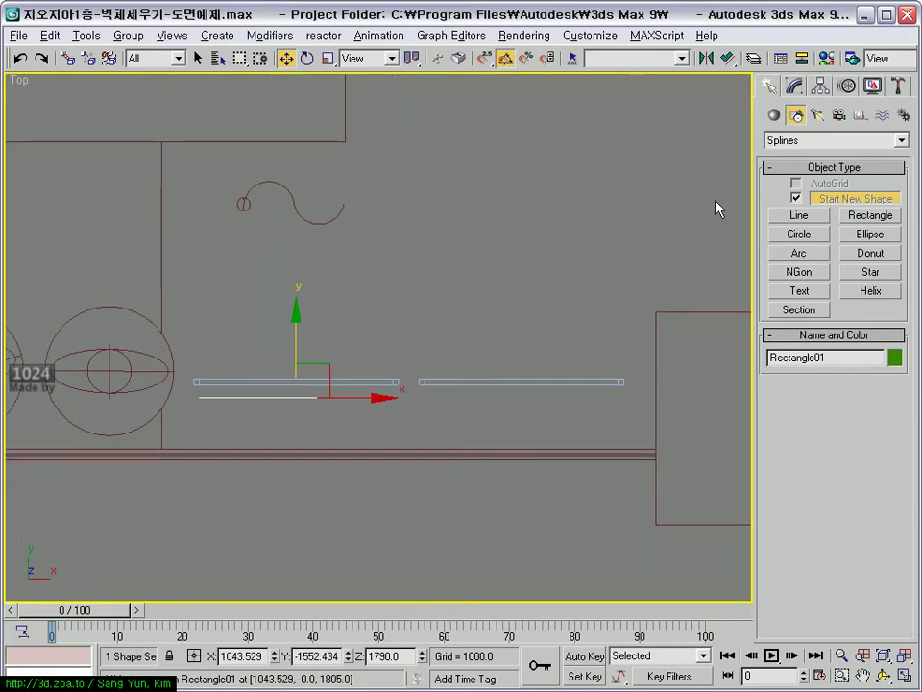
{"action": "left_click", "coordinate": [800, 93]}
{"action": "left_click", "coordinate": [801, 161]}
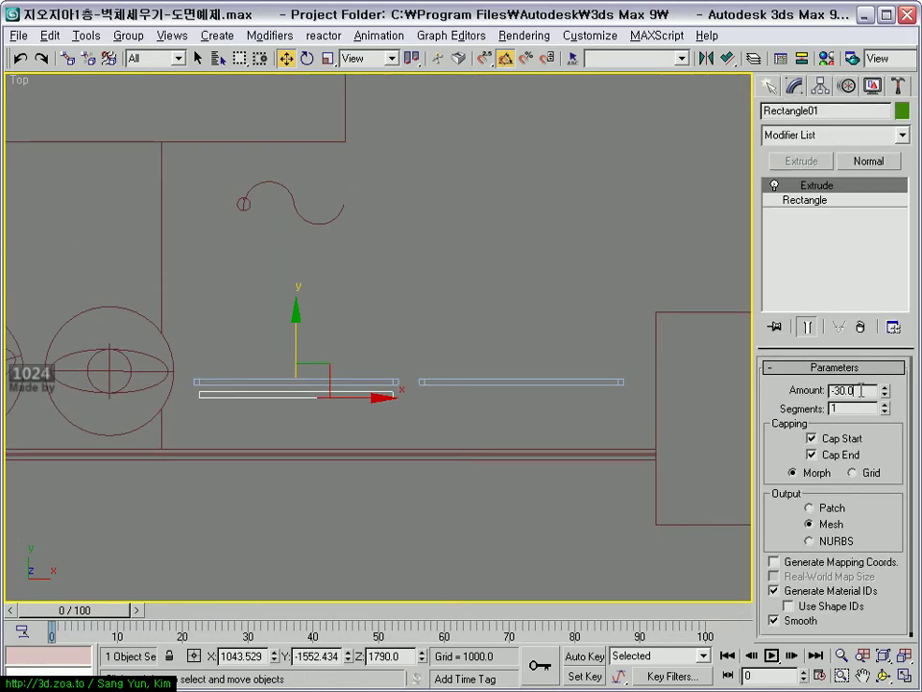
- Set Rectangle01's extrusion amount to 300
{"action": "type", "text": "300"}
{"action": "key", "text": "Return"}
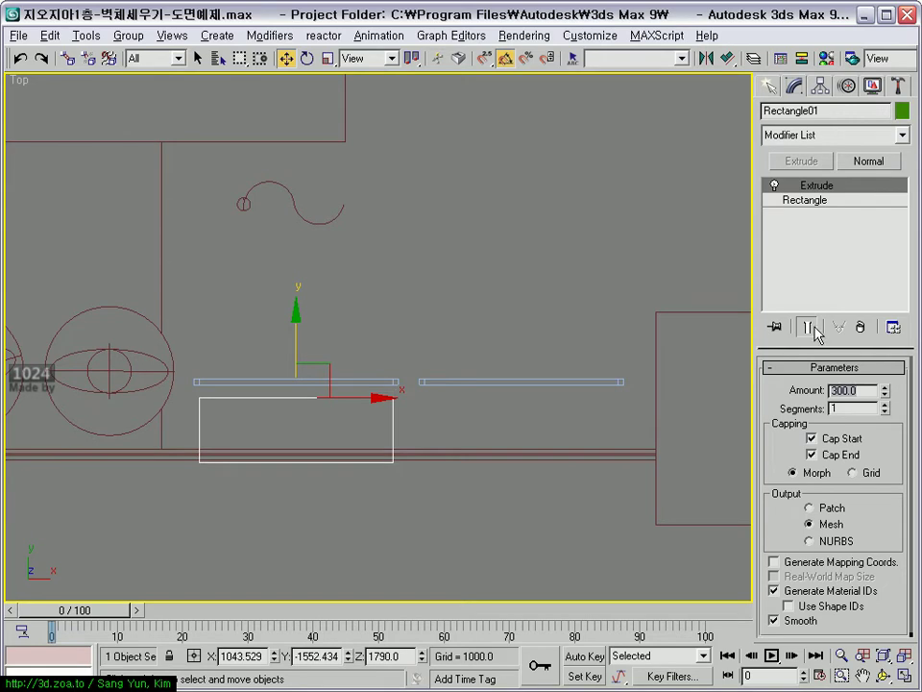
{"action": "middle_click_drag", "start_coordinate": [486, 339], "coordinate": [501, 333]}
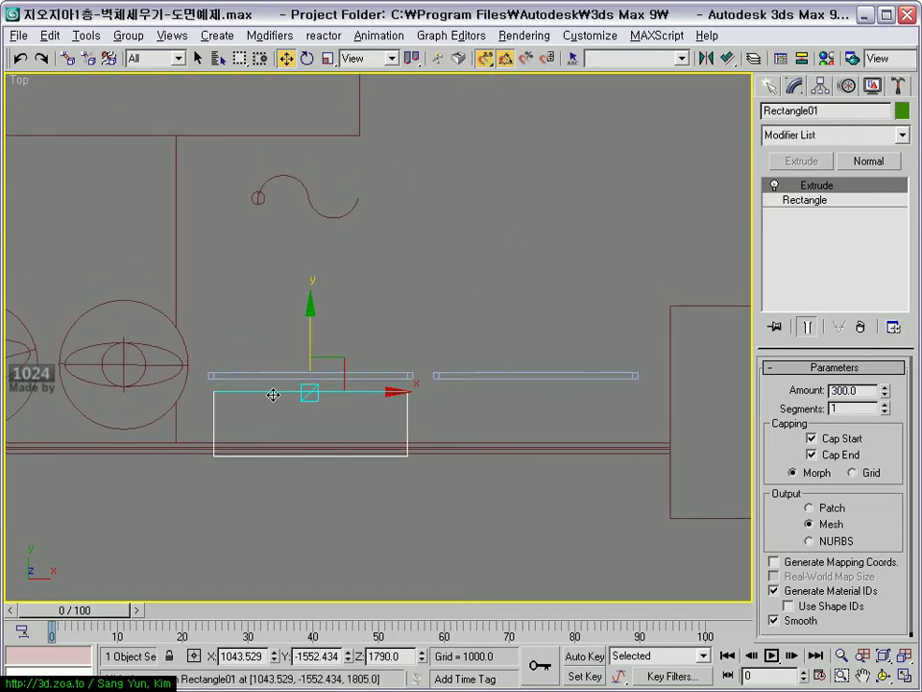
- Snap the board onto the wall lines and Shift-drag a copy of it to the right
{"action": "mouse_move", "coordinate": [215, 422]}
{"action": "left_mouse_down"}
{"action": "mouse_move", "coordinate": [212, 377]}
{"action": "mouse_move", "coordinate": [398, 359]}
{"action": "left_mouse_up"}
{"action": "scroll", "coordinate": [213, 377], "scroll_direction": "up", "scroll_amount": 3}
{"action": "middle_click_drag", "start_coordinate": [398, 359], "coordinate": [514, 342]}
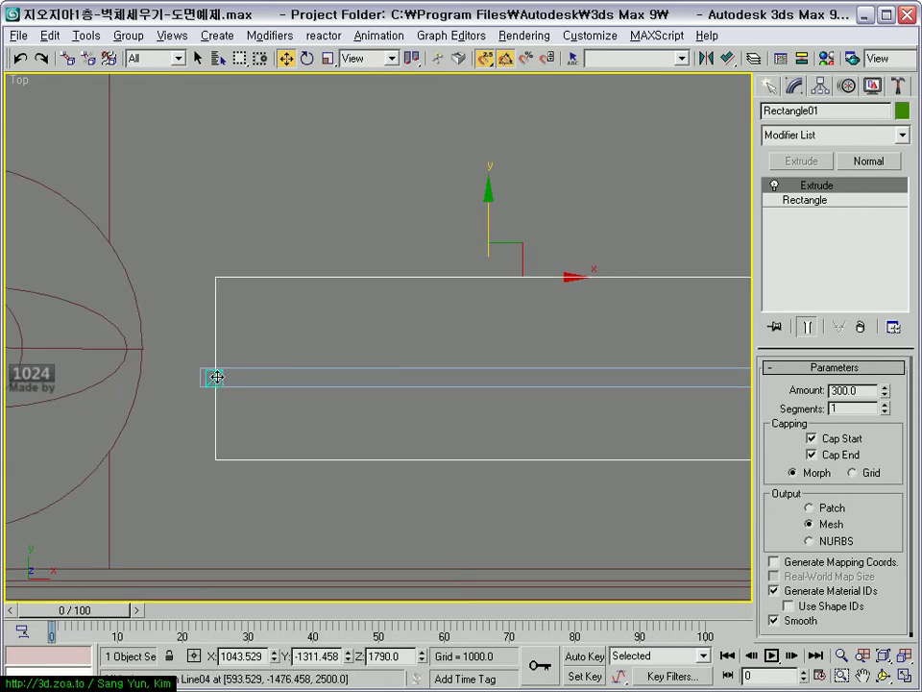
{"action": "scroll", "coordinate": [298, 434], "scroll_direction": "down", "scroll_amount": 2}
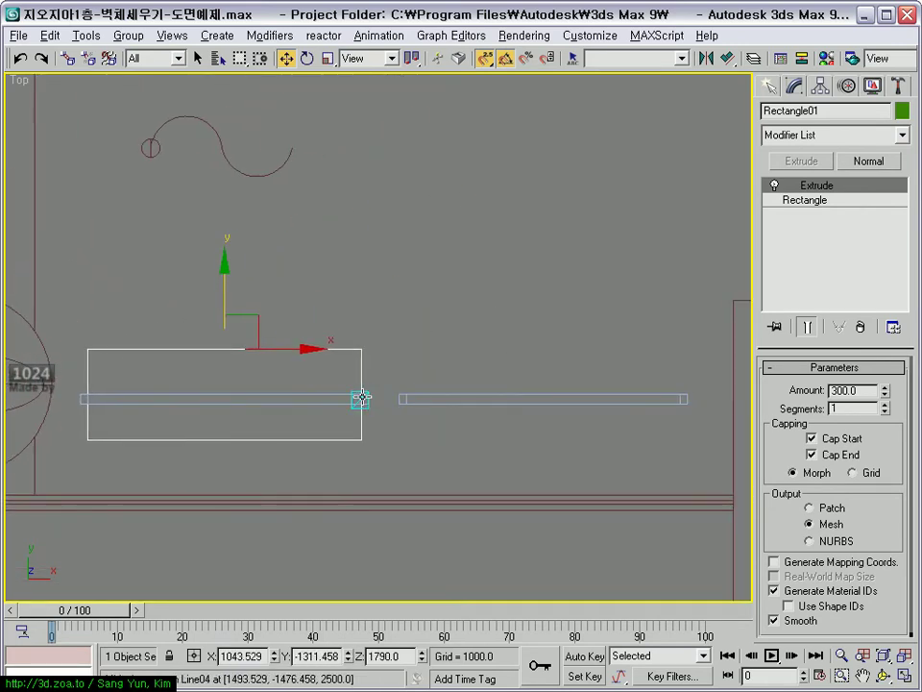
{"action": "mouse_move", "coordinate": [361, 398]}
{"action": "middle_mouse_down"}
{"action": "mouse_move", "coordinate": [298, 405]}
{"action": "mouse_move", "coordinate": [347, 390]}
{"action": "middle_mouse_up"}
{"action": "left_click_drag", "start_coordinate": [346, 390], "coordinate": [666, 392], "text": "shift"}
- Confirm the copy as Rectangle02 and return to the four-view layout
{"action": "left_click", "coordinate": [460, 433]}
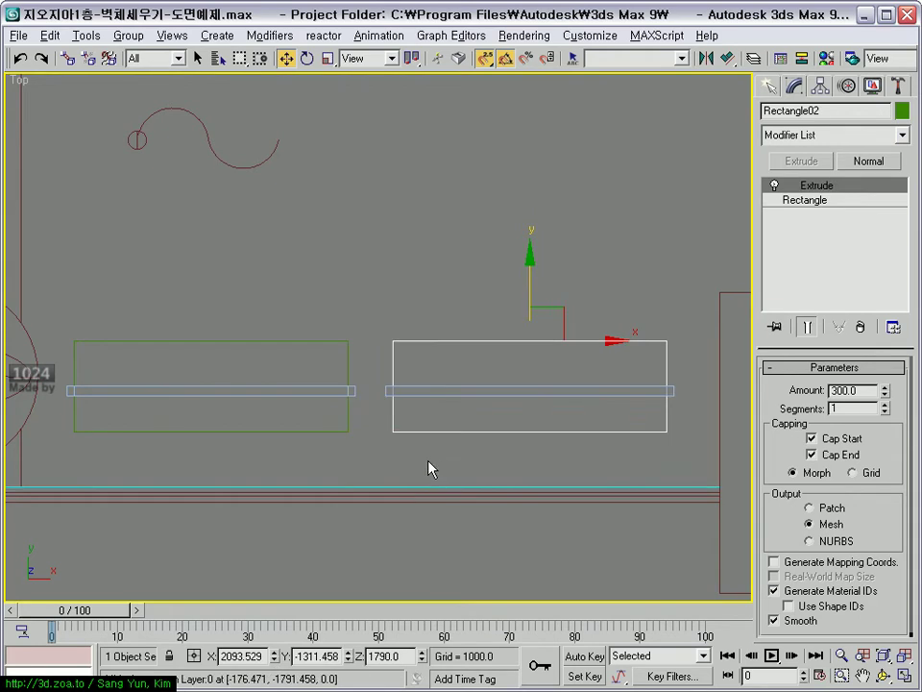
{"action": "scroll", "coordinate": [331, 348], "scroll_direction": "up", "scroll_amount": 1}
{"action": "middle_click_drag", "start_coordinate": [342, 351], "coordinate": [362, 352]}
{"action": "key", "text": "alt+w"}
{"action": "key", "text": "alt+w"}
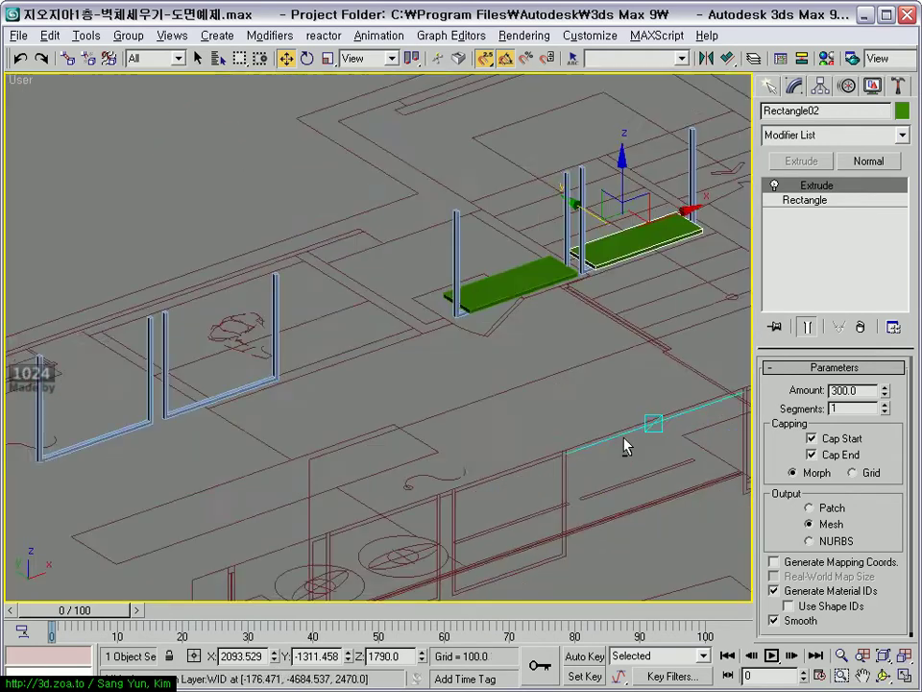
- Select the two boards in turn and zoom the perspective view close onto the boards and posts
{"action": "scroll", "coordinate": [495, 426], "scroll_direction": "up", "scroll_amount": 3}
{"action": "scroll", "coordinate": [342, 488], "scroll_direction": "down", "scroll_amount": 1}
{"action": "left_click", "coordinate": [446, 398]}
{"action": "left_click", "coordinate": [569, 326]}
{"action": "scroll", "coordinate": [519, 397], "scroll_direction": "down", "scroll_amount": 3}
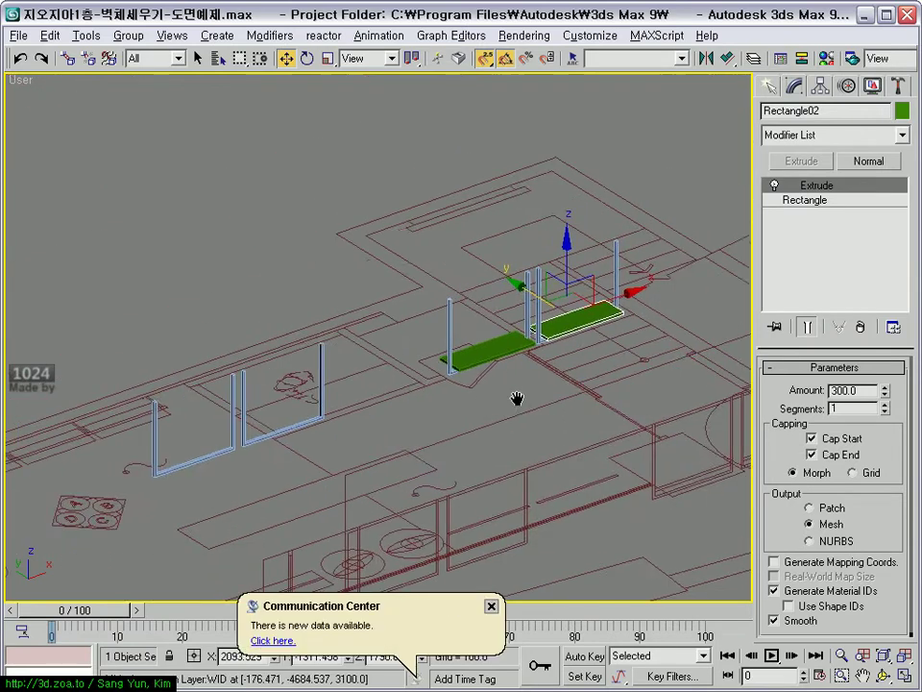
{"action": "scroll", "coordinate": [498, 405], "scroll_direction": "up", "scroll_amount": 3}
{"action": "scroll", "coordinate": [461, 417], "scroll_direction": "down", "scroll_amount": 3}
{"action": "left_click", "coordinate": [485, 361]}
{"action": "left_click", "coordinate": [568, 319]}
{"action": "scroll", "coordinate": [471, 401], "scroll_direction": "up", "scroll_amount": 1}
{"action": "scroll", "coordinate": [471, 402], "scroll_direction": "up", "scroll_amount": 2}
{"action": "scroll", "coordinate": [477, 411], "scroll_direction": "up", "scroll_amount": 3}
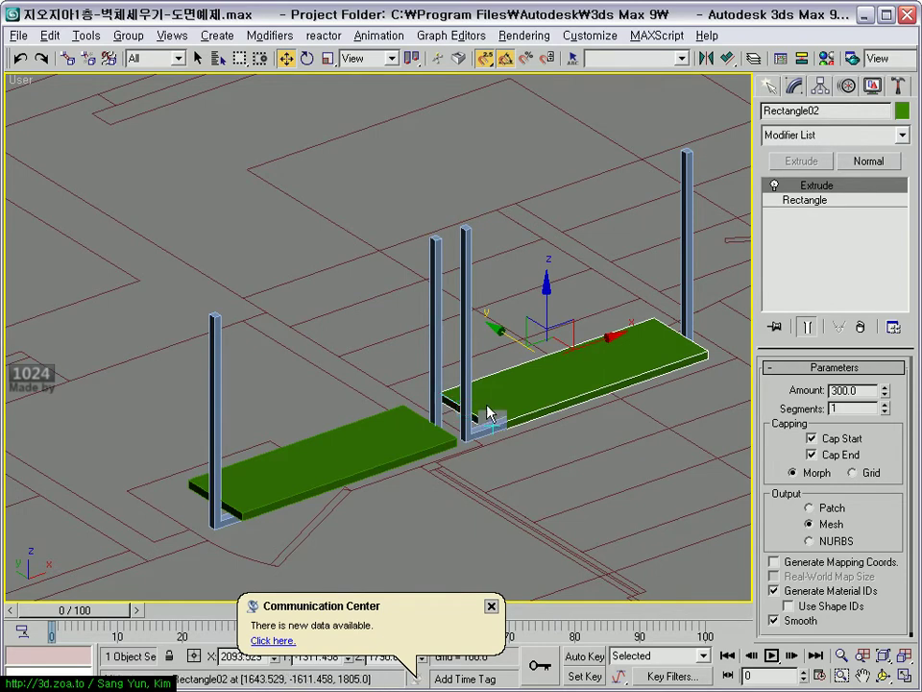
{"action": "mouse_move", "coordinate": [494, 413]}
{"action": "middle_mouse_down"}
{"action": "mouse_move", "coordinate": [515, 341]}
{"action": "mouse_move", "coordinate": [451, 350]}
{"action": "middle_mouse_up"}
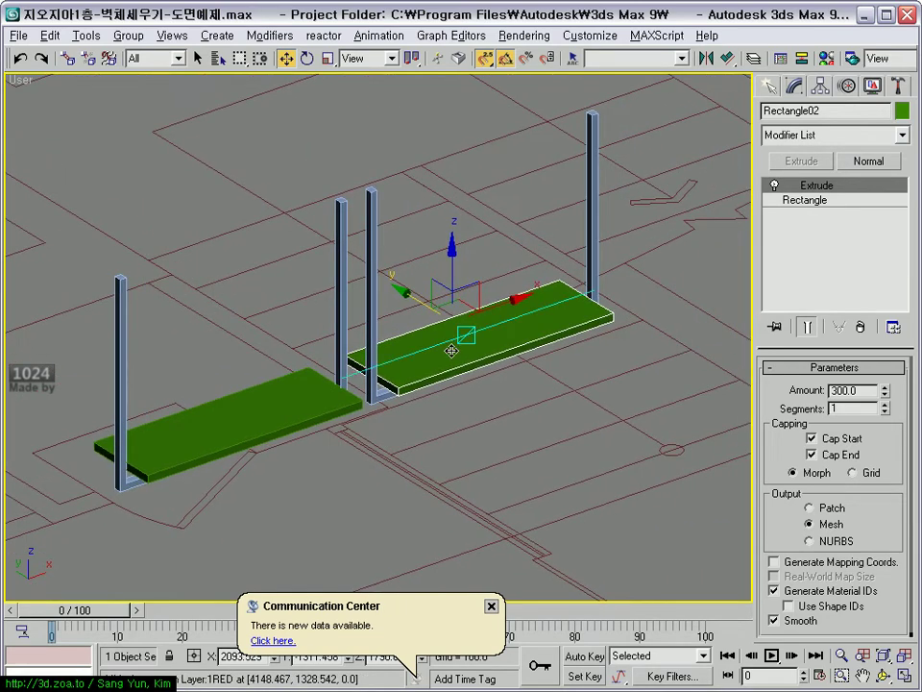
{"action": "scroll", "coordinate": [451, 350], "scroll_direction": "down", "scroll_amount": 2}
- Convert the right board Rectangle02 to an Editable Poly
{"action": "right_click", "coordinate": [420, 344]}
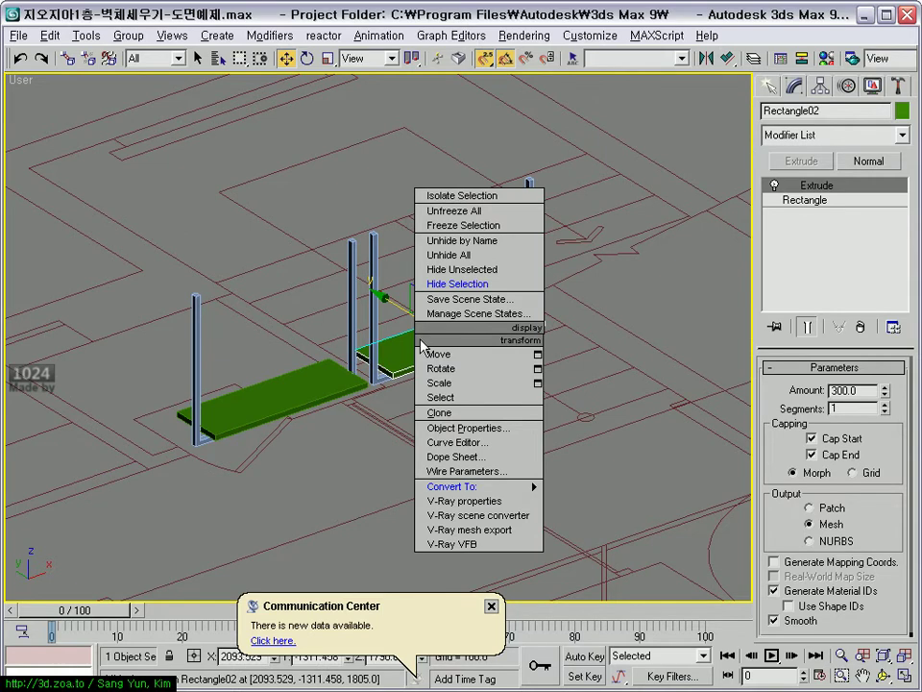
{"action": "left_click", "coordinate": [491, 606]}
{"action": "left_click", "coordinate": [491, 605]}
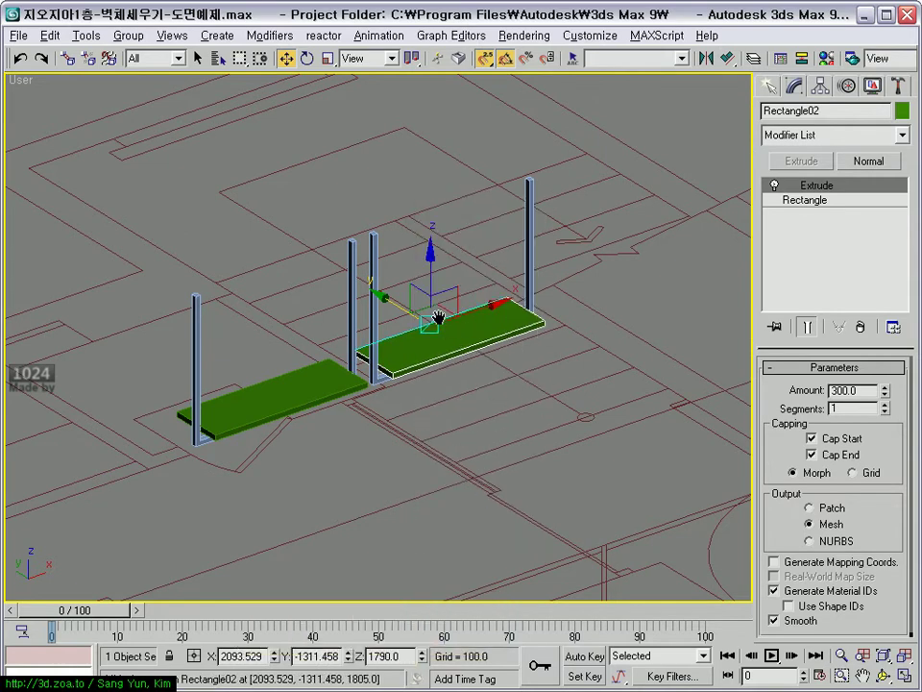
{"action": "scroll", "coordinate": [420, 309], "scroll_direction": "down", "scroll_amount": 1}
{"action": "right_click", "coordinate": [419, 308]}
{"action": "mouse_move", "coordinate": [470, 451]}
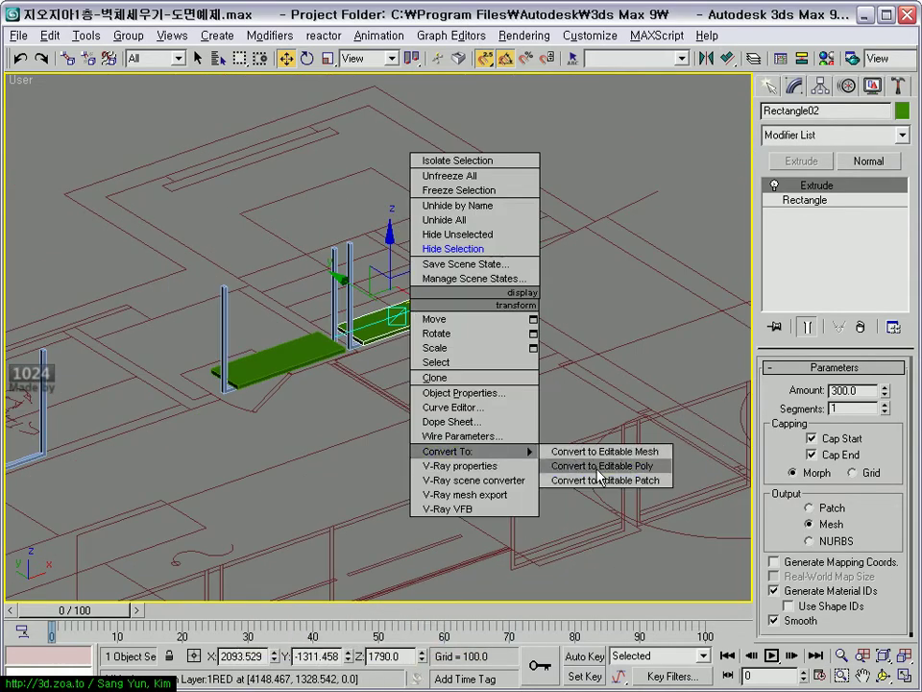
{"action": "left_click", "coordinate": [599, 466]}
- Attach the left board so both green boards form one object, 앞선반
{"action": "left_click_drag", "start_coordinate": [753, 422], "coordinate": [706, 429]}
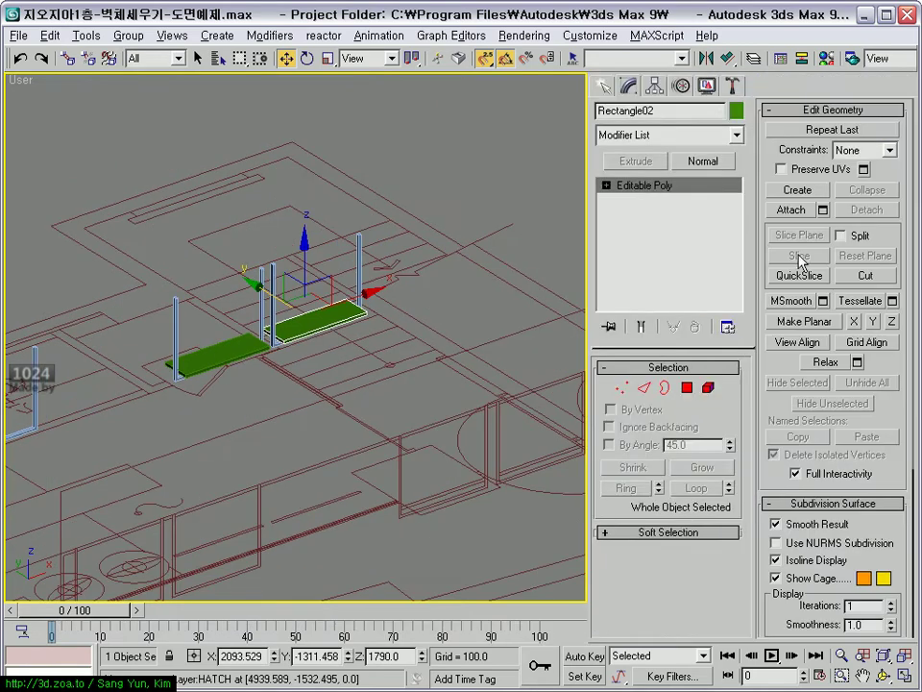
{"action": "scroll", "coordinate": [405, 335], "scroll_direction": "up", "scroll_amount": 2}
{"action": "scroll", "coordinate": [325, 383], "scroll_direction": "up", "scroll_amount": 2}
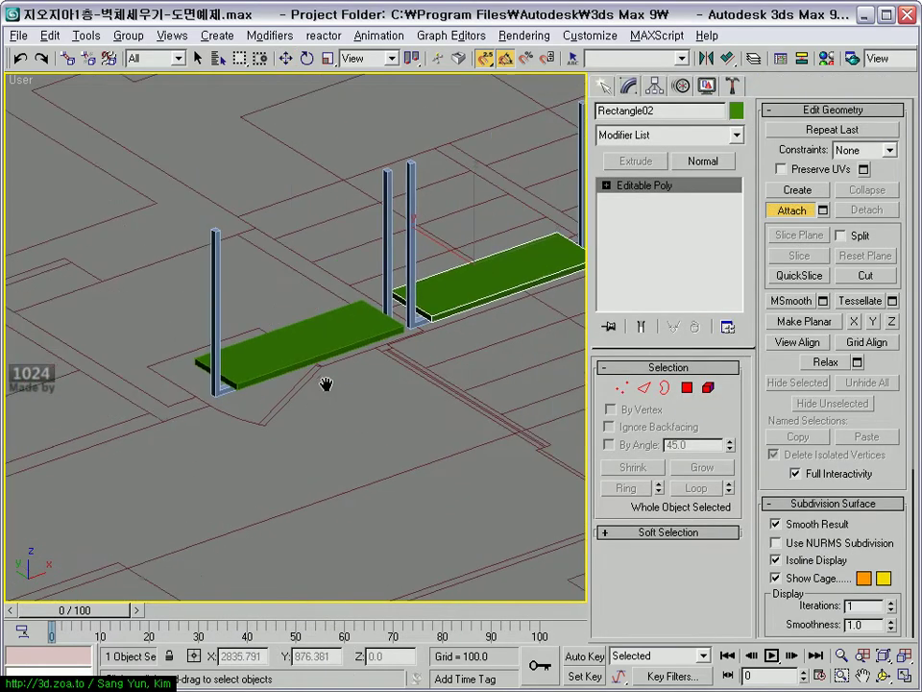
{"action": "scroll", "coordinate": [300, 330], "scroll_direction": "up", "scroll_amount": 1}
{"action": "left_click", "coordinate": [301, 330]}
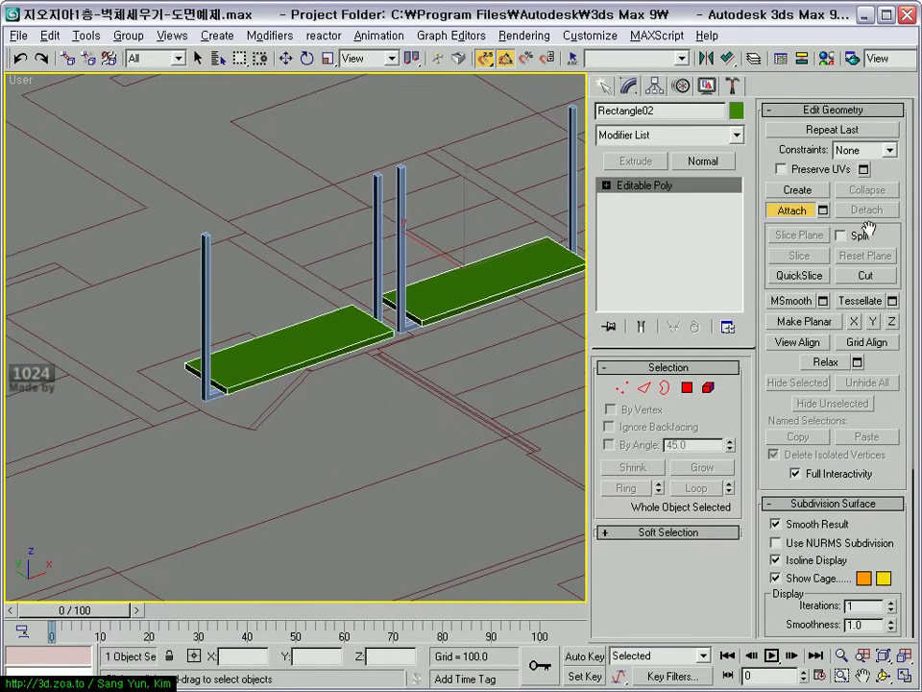
{"action": "left_click", "coordinate": [794, 210]}
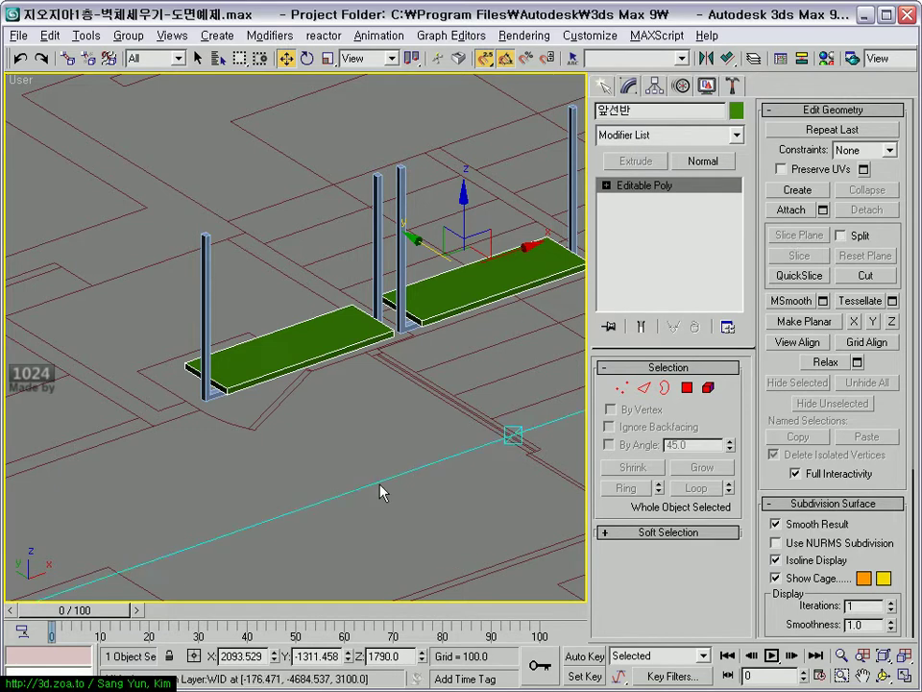
- Select the right post Line03 and convert it to an Editable Poly
{"action": "middle_click_drag", "start_coordinate": [380, 490], "coordinate": [497, 454]}
{"action": "left_click", "coordinate": [517, 154]}
{"action": "middle_click_drag", "start_coordinate": [517, 154], "coordinate": [432, 222]}
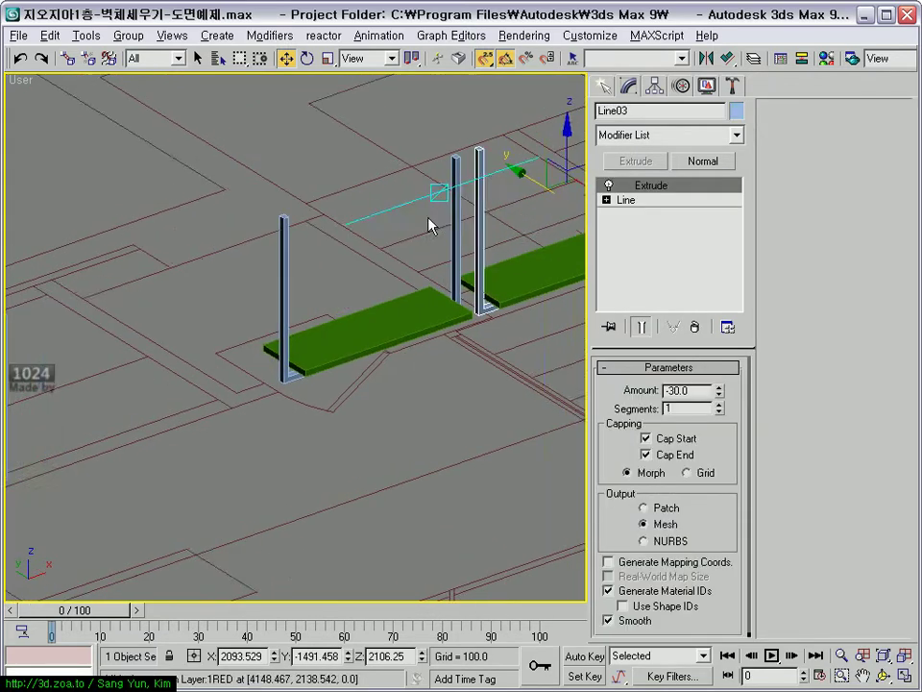
{"action": "scroll", "coordinate": [433, 221], "scroll_direction": "down", "scroll_amount": 3}
{"action": "scroll", "coordinate": [423, 249], "scroll_direction": "up", "scroll_amount": 2}
{"action": "right_click", "coordinate": [423, 258]}
{"action": "mouse_move", "coordinate": [471, 397]}
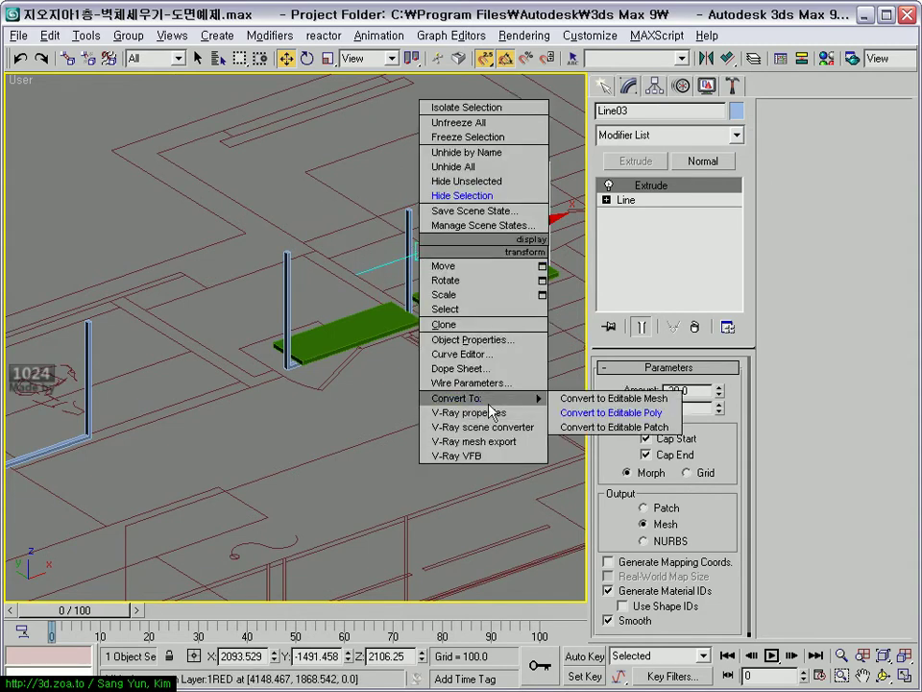
{"action": "left_click", "coordinate": [604, 411]}
- Attach the U-shaped wall frame to Line03 and rename the object 앞 헹거
{"action": "left_click", "coordinate": [794, 209]}
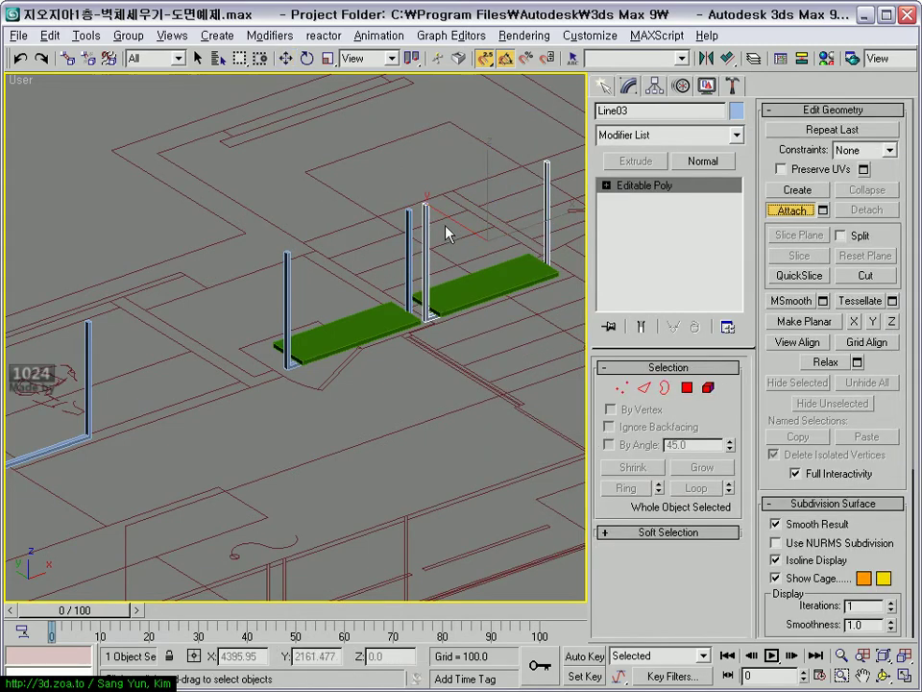
{"action": "middle_click_drag", "start_coordinate": [407, 210], "coordinate": [418, 268]}
{"action": "middle_click_drag", "start_coordinate": [268, 299], "coordinate": [358, 293]}
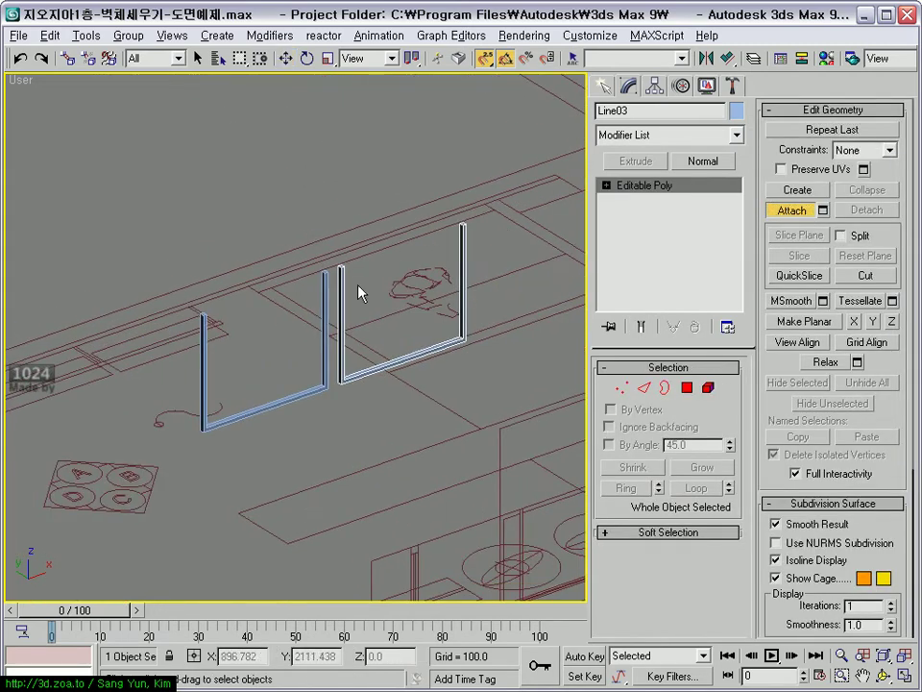
{"action": "left_click", "coordinate": [327, 279]}
{"action": "right_click", "coordinate": [326, 280]}
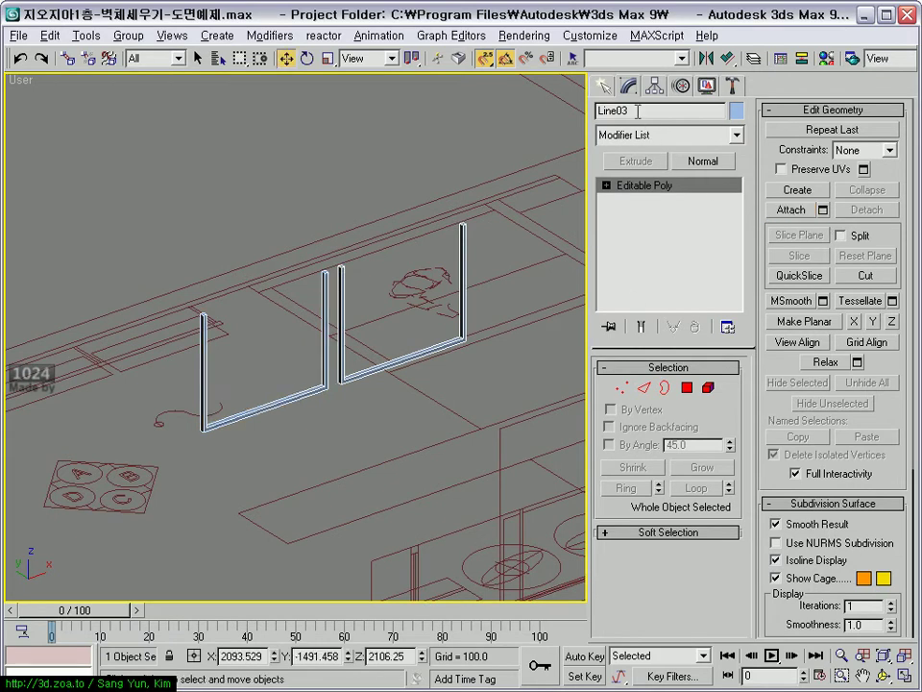
{"action": "type", "text": "앞 헬ㄱ"}
{"action": "left_click", "coordinate": [476, 162]}
- Select the green shelf 앞선반 and open the Material Editor
{"action": "scroll", "coordinate": [479, 243], "scroll_direction": "down", "scroll_amount": 3}
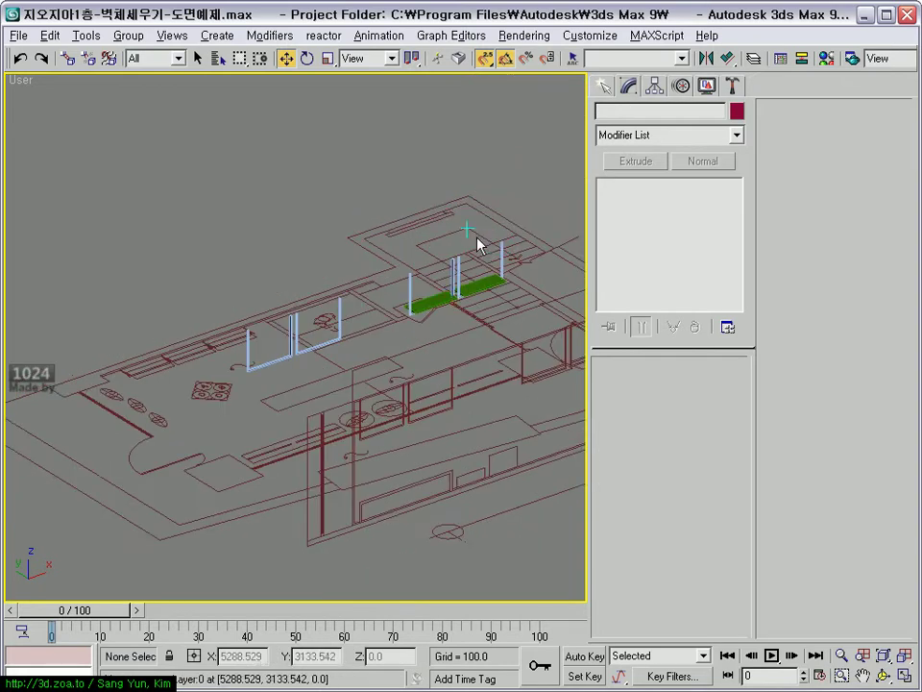
{"action": "scroll", "coordinate": [413, 283], "scroll_direction": "down", "scroll_amount": 2}
{"action": "left_click", "coordinate": [416, 290]}
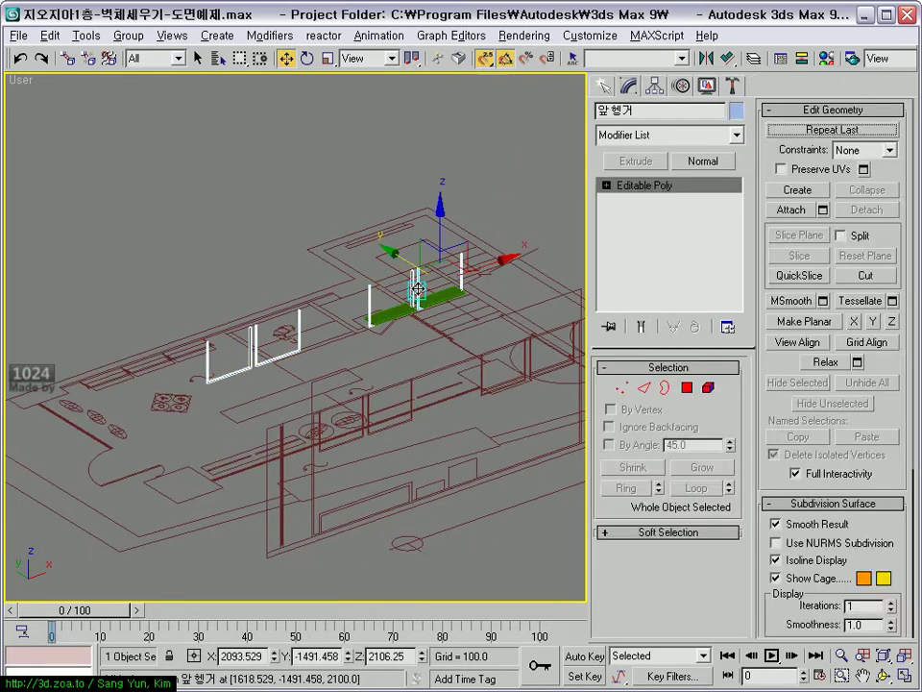
{"action": "left_click", "coordinate": [429, 329]}
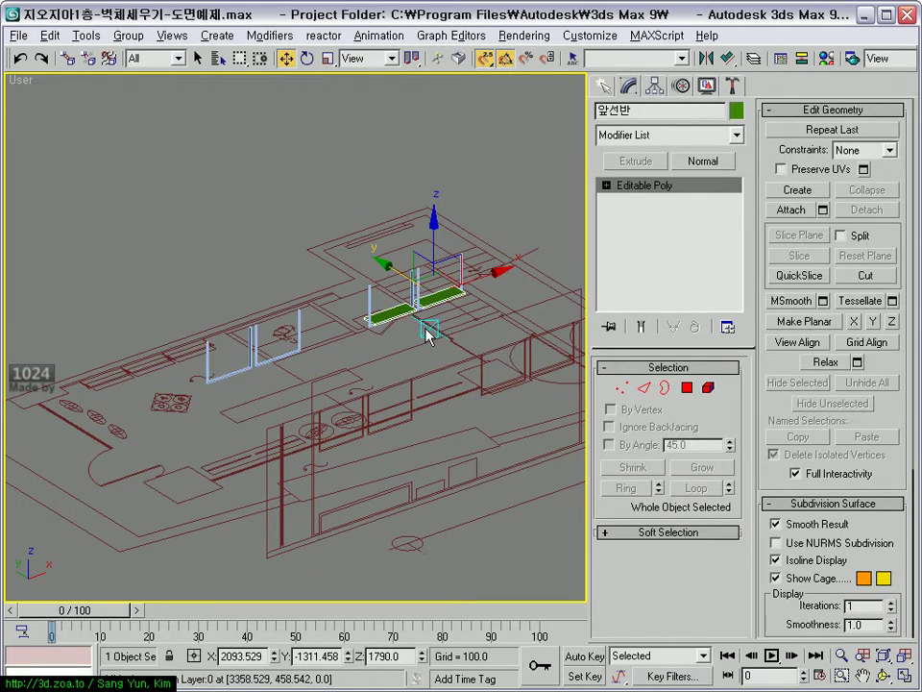
{"action": "scroll", "coordinate": [427, 332], "scroll_direction": "up", "scroll_amount": 2}
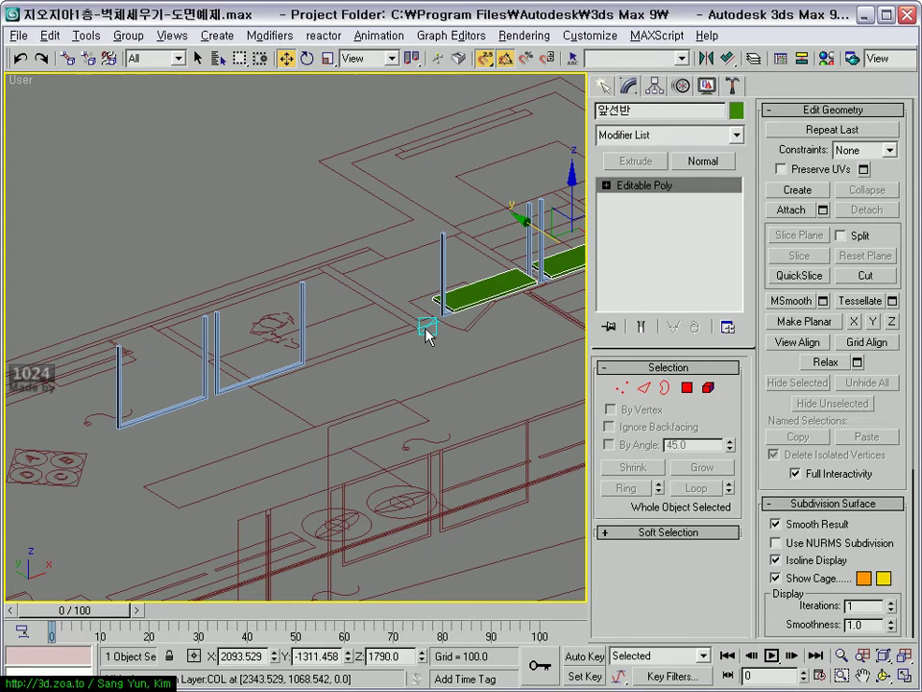
{"action": "left_click", "coordinate": [827, 58]}
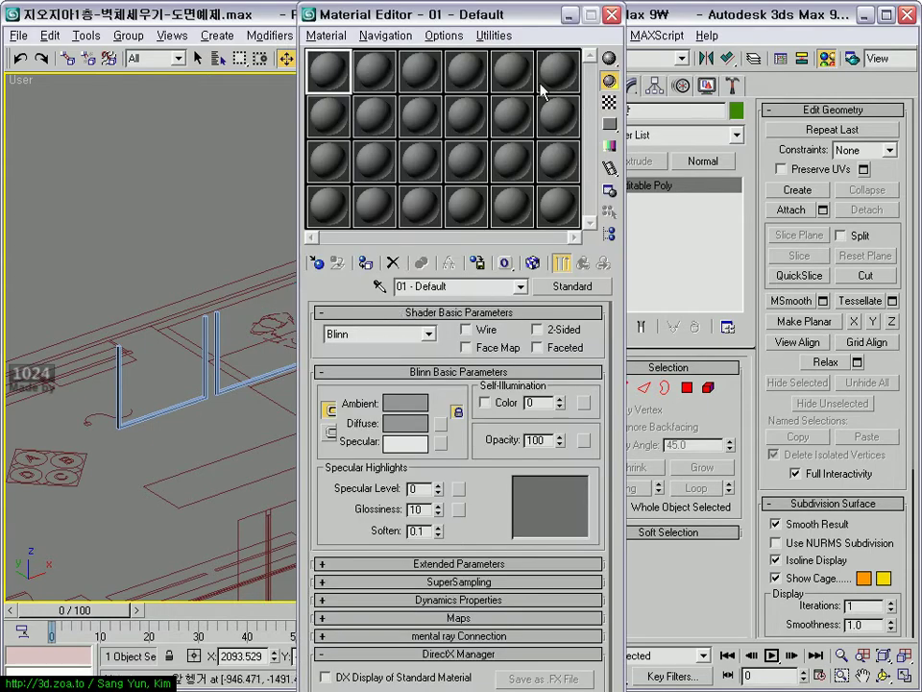
- Move the Material Editor aside, close it unchanged, and orbit toward the green shelf
{"action": "left_click_drag", "start_coordinate": [525, 27], "coordinate": [279, 141]}
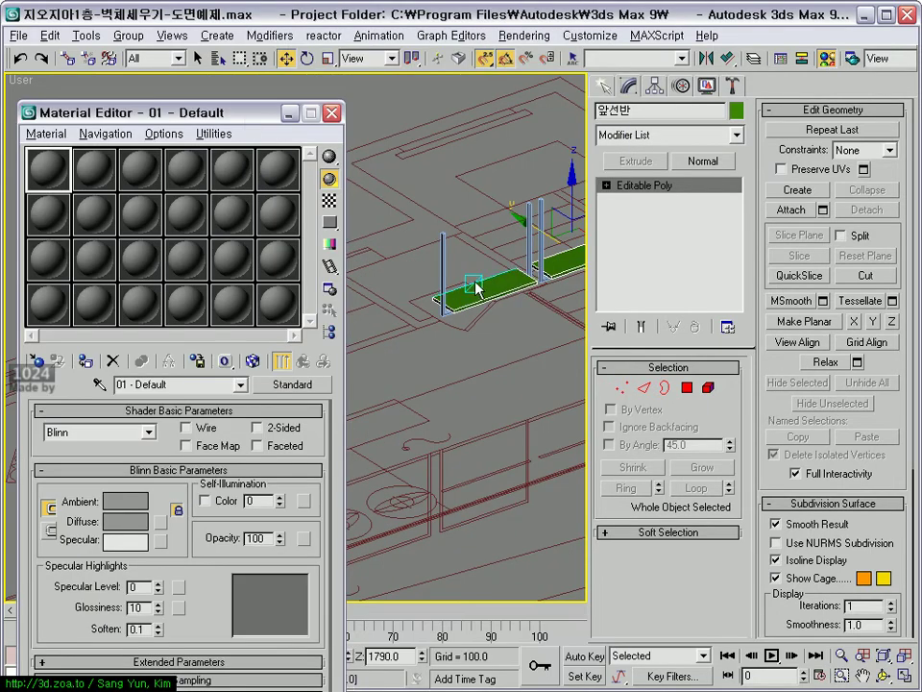
{"action": "left_click_drag", "start_coordinate": [279, 112], "coordinate": [450, 105]}
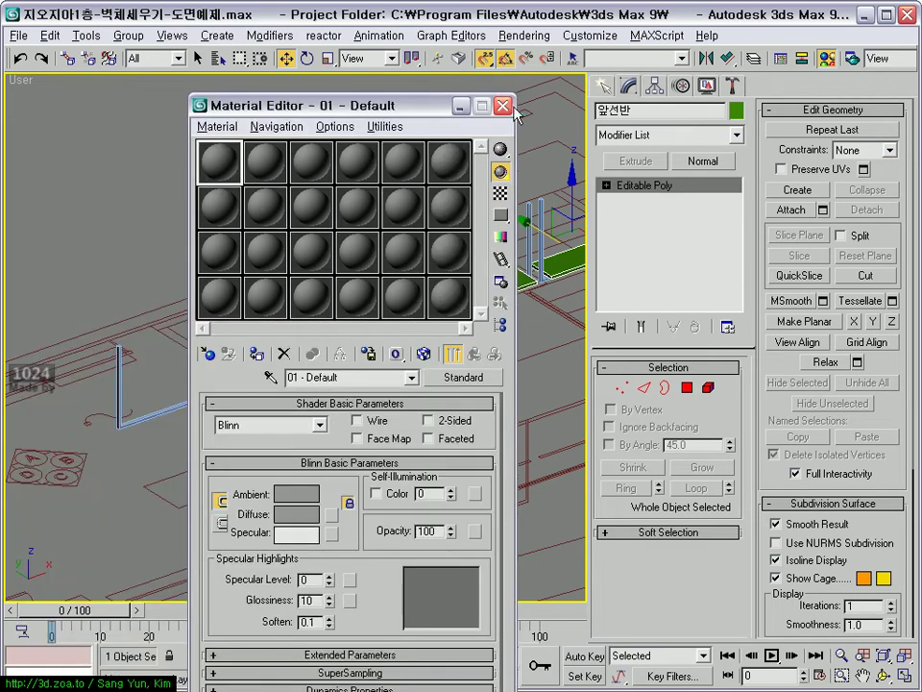
{"action": "left_click", "coordinate": [502, 106]}
{"action": "mouse_move", "coordinate": [474, 278]}
{"action": "middle_mouse_down", "text": "alt"}
{"action": "mouse_move", "coordinate": [373, 325]}
{"action": "mouse_move", "coordinate": [326, 333]}
{"action": "mouse_move", "coordinate": [385, 336]}
{"action": "middle_mouse_up", "text": "alt"}
- Select the hanger post, zoom out and return to the four-view layout
{"action": "left_click", "coordinate": [294, 252]}
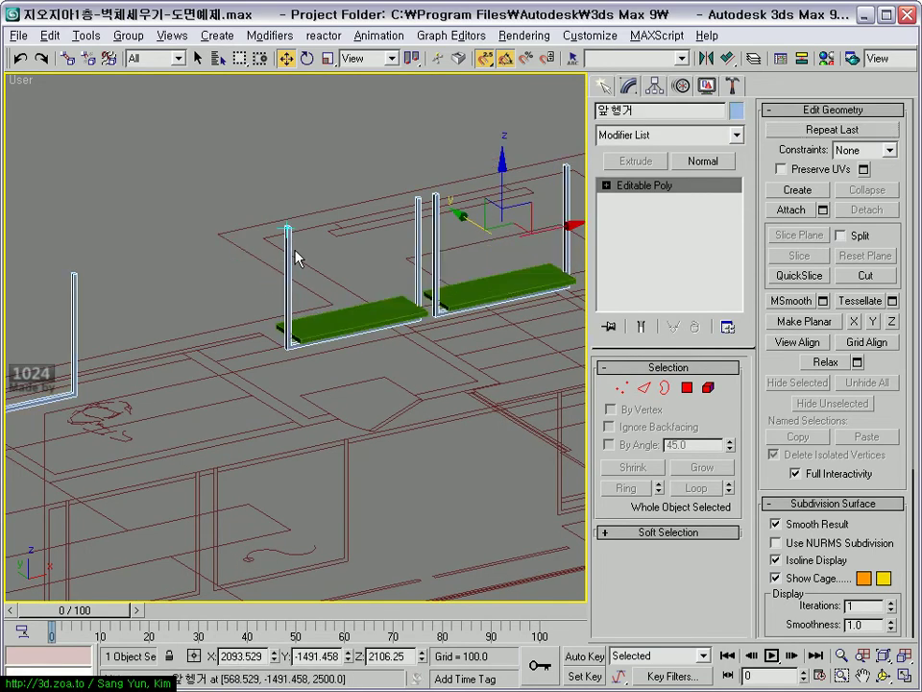
{"action": "middle_click_drag", "start_coordinate": [296, 258], "coordinate": [342, 310], "text": "alt"}
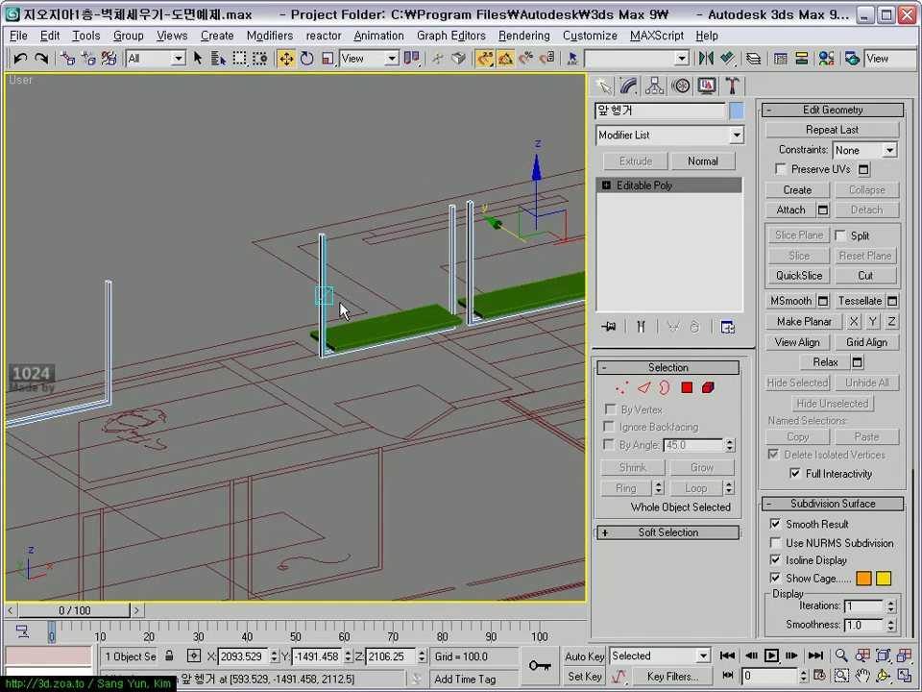
{"action": "scroll", "coordinate": [343, 309], "scroll_direction": "down", "scroll_amount": 2}
{"action": "scroll", "coordinate": [347, 311], "scroll_direction": "down", "scroll_amount": 2}
{"action": "scroll", "coordinate": [350, 303], "scroll_direction": "down", "scroll_amount": 2}
{"action": "key", "text": "alt+w"}
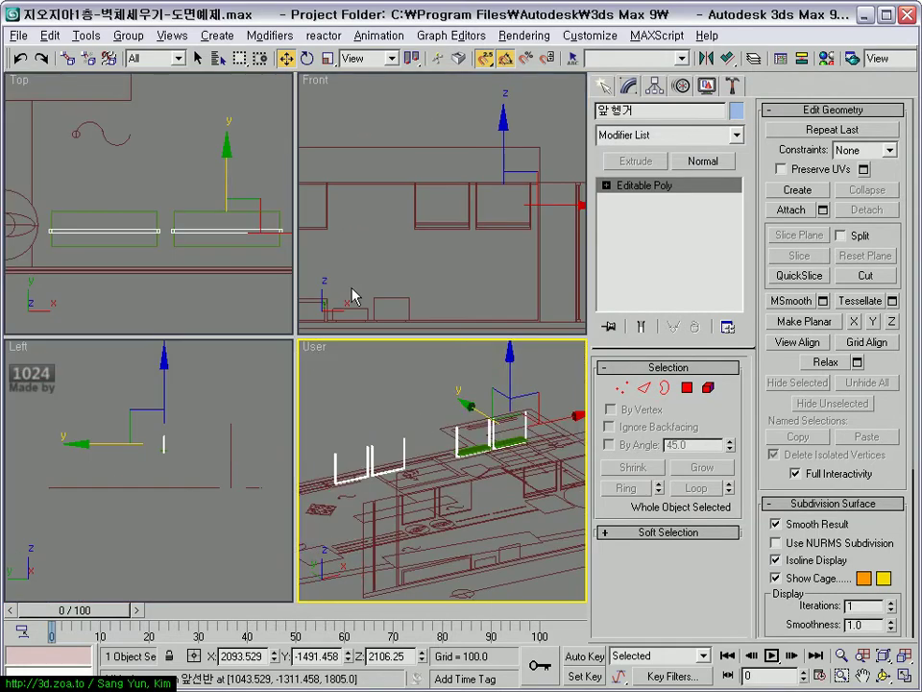
{"action": "scroll", "coordinate": [465, 376], "scroll_direction": "up", "scroll_amount": 2}
{"action": "scroll", "coordinate": [479, 213], "scroll_direction": "up", "scroll_amount": 2}
{"action": "scroll", "coordinate": [538, 250], "scroll_direction": "up", "scroll_amount": 2}
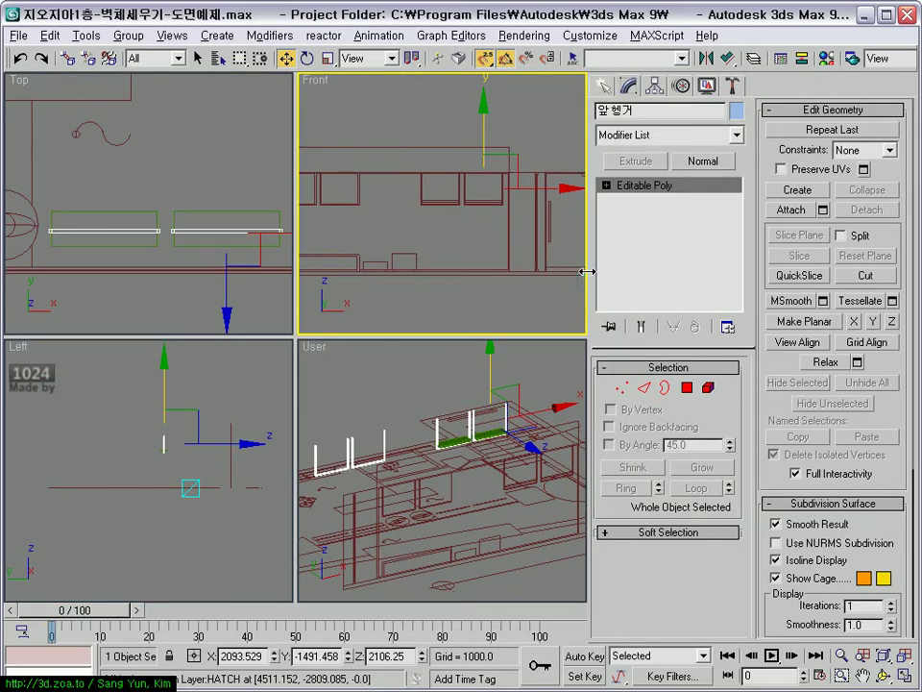
- Narrow the command panel to one column and maximize the Front view framed on the wall
{"action": "left_click_drag", "start_coordinate": [588, 268], "coordinate": [861, 294]}
{"action": "scroll", "coordinate": [570, 250], "scroll_direction": "down", "scroll_amount": 2}
{"action": "scroll", "coordinate": [596, 260], "scroll_direction": "down", "scroll_amount": 2}
{"action": "scroll", "coordinate": [636, 250], "scroll_direction": "up", "scroll_amount": 2}
{"action": "scroll", "coordinate": [645, 220], "scroll_direction": "up", "scroll_amount": 2}
{"action": "mouse_move", "coordinate": [645, 220]}
{"action": "middle_mouse_down"}
{"action": "mouse_move", "coordinate": [575, 271]}
{"action": "mouse_move", "coordinate": [568, 247]}
{"action": "mouse_move", "coordinate": [553, 264]}
{"action": "middle_mouse_up"}
{"action": "scroll", "coordinate": [566, 255], "scroll_direction": "up", "scroll_amount": 2}
{"action": "key", "text": "alt+w"}
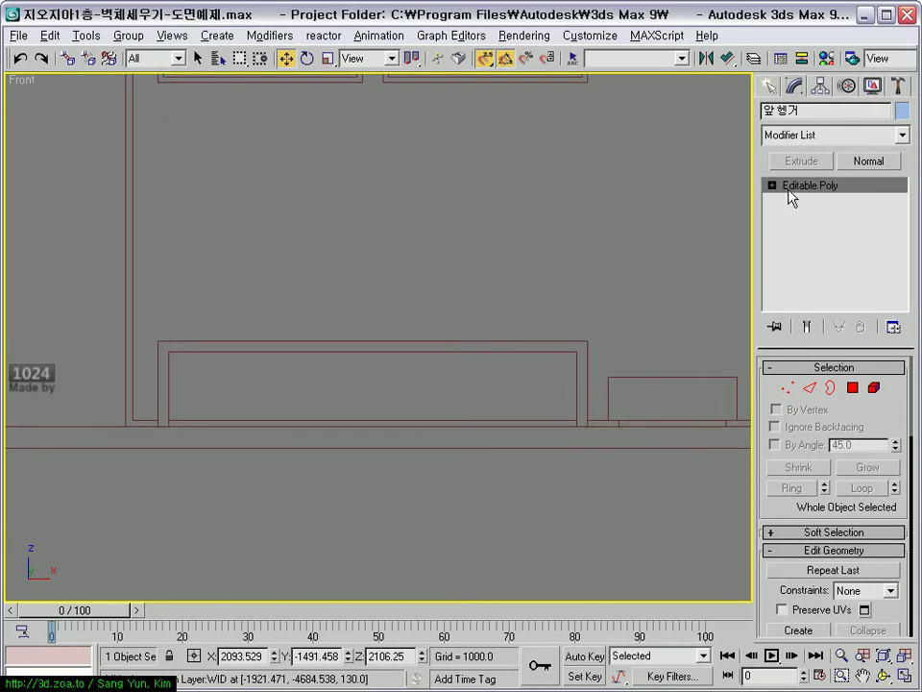
- Start a Line spline at the wall's lower left with a vertical first segment
{"action": "left_click", "coordinate": [768, 85]}
{"action": "left_click", "coordinate": [803, 229]}
{"action": "scroll", "coordinate": [309, 442], "scroll_direction": "up", "scroll_amount": 1}
{"action": "scroll", "coordinate": [207, 454], "scroll_direction": "up", "scroll_amount": 1}
{"action": "left_click", "coordinate": [88, 473]}
{"action": "left_click", "coordinate": [89, 352]}
- Place the remaining frame corners and close Line01 into a loop over the lower opening
{"action": "left_click", "coordinate": [696, 474]}
{"action": "left_click", "coordinate": [681, 474]}
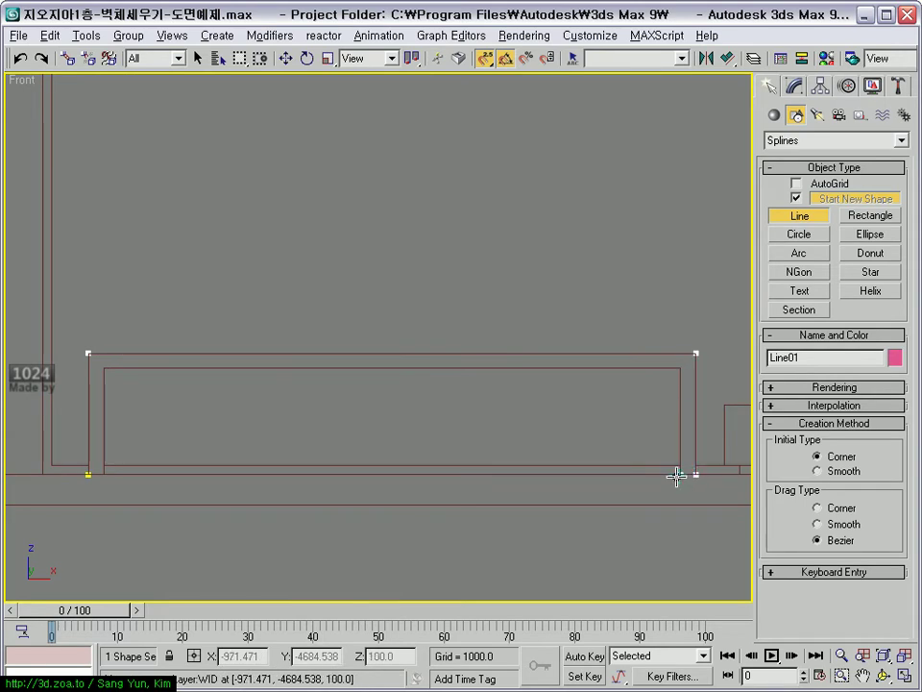
{"action": "left_click", "coordinate": [682, 368]}
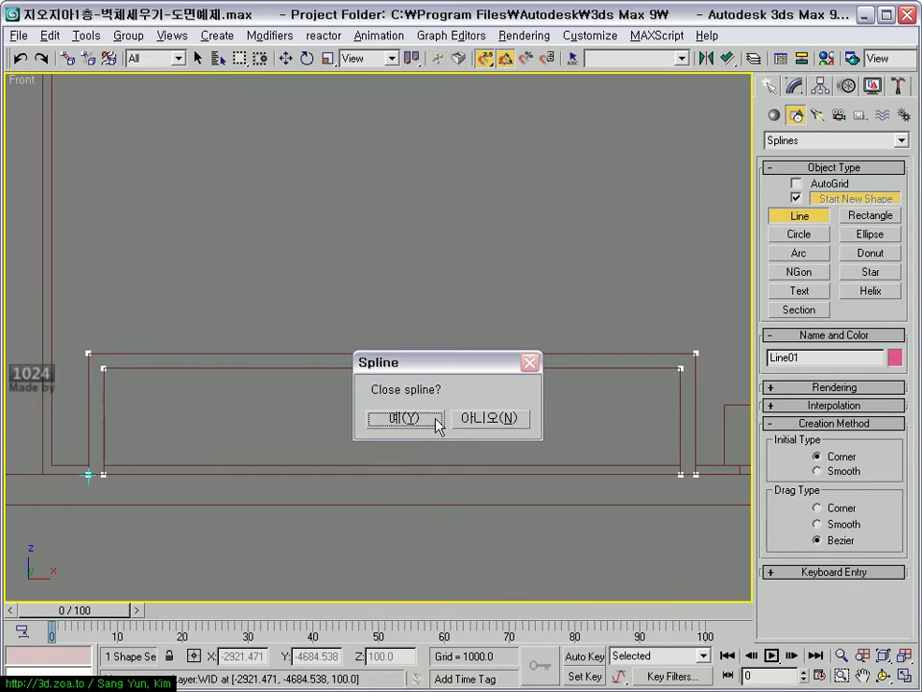
{"action": "left_click", "coordinate": [398, 421]}
{"action": "scroll", "coordinate": [276, 473], "scroll_direction": "down", "scroll_amount": 2}
{"action": "key", "text": "alt+w"}
{"action": "middle_click_drag", "start_coordinate": [171, 275], "coordinate": [192, 308]}
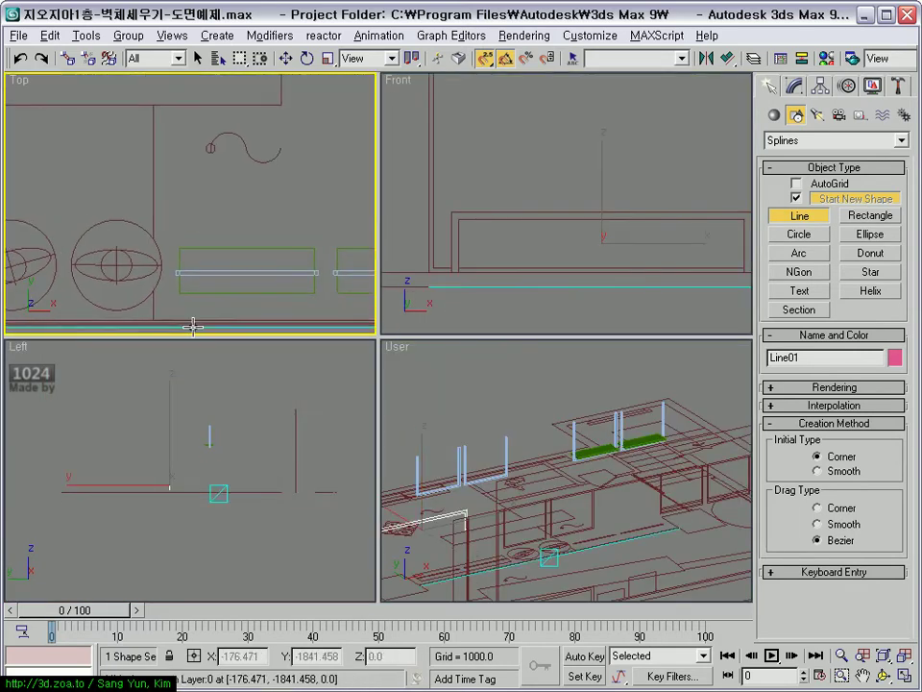
{"action": "key", "text": "alt+w"}
{"action": "scroll", "coordinate": [370, 305], "scroll_direction": "down", "scroll_amount": 3}
- Move Line01 onto the wall line in the Top view
{"action": "key", "text": "w"}
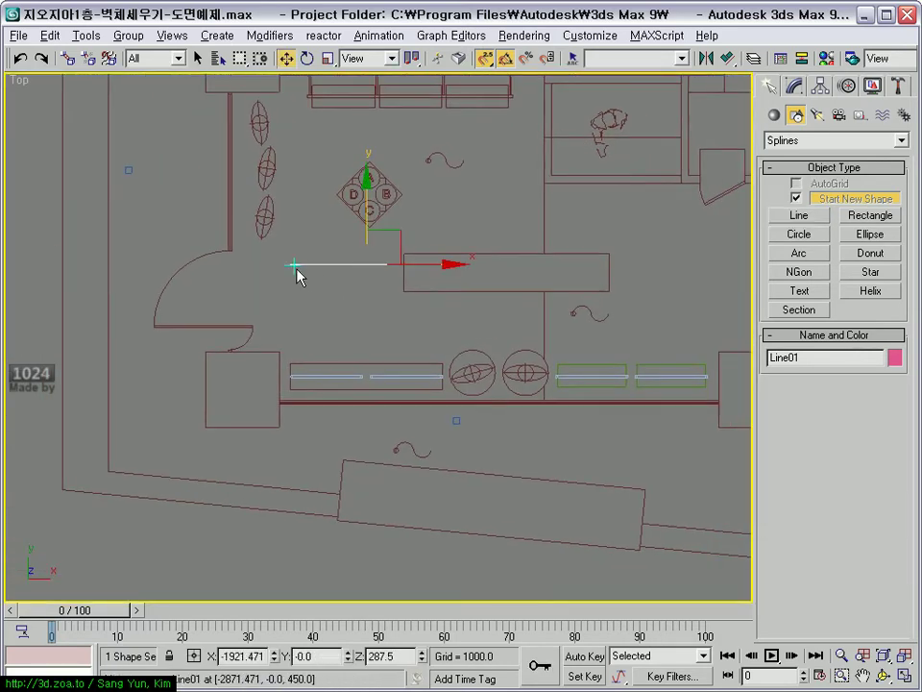
{"action": "left_click_drag", "start_coordinate": [294, 263], "coordinate": [290, 384]}
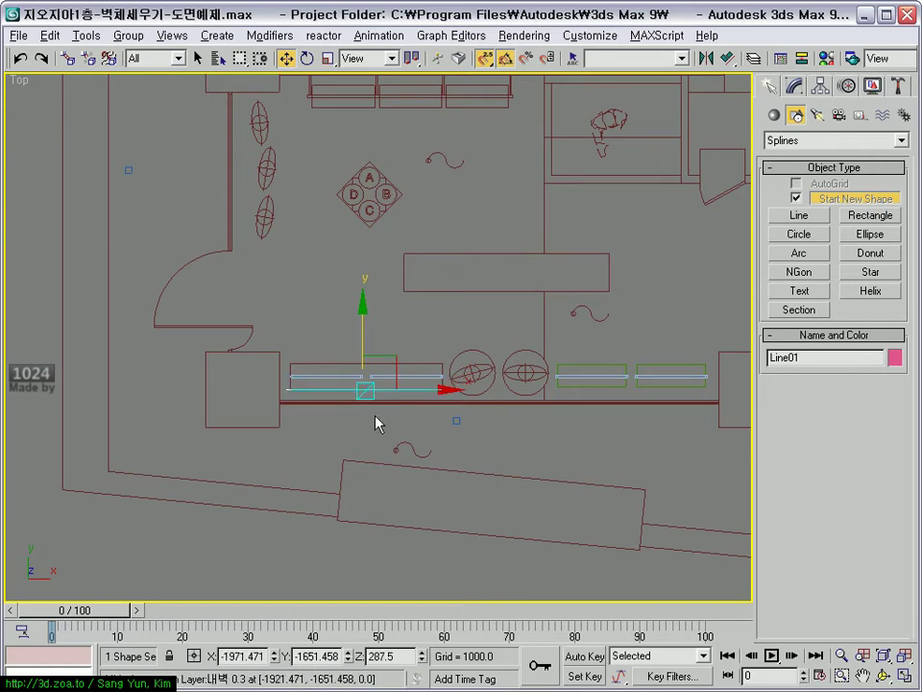
{"action": "scroll", "coordinate": [377, 422], "scroll_direction": "up", "scroll_amount": 4}
{"action": "scroll", "coordinate": [199, 416], "scroll_direction": "up", "scroll_amount": 2}
{"action": "left_click", "coordinate": [94, 477]}
{"action": "left_click", "coordinate": [106, 474]}
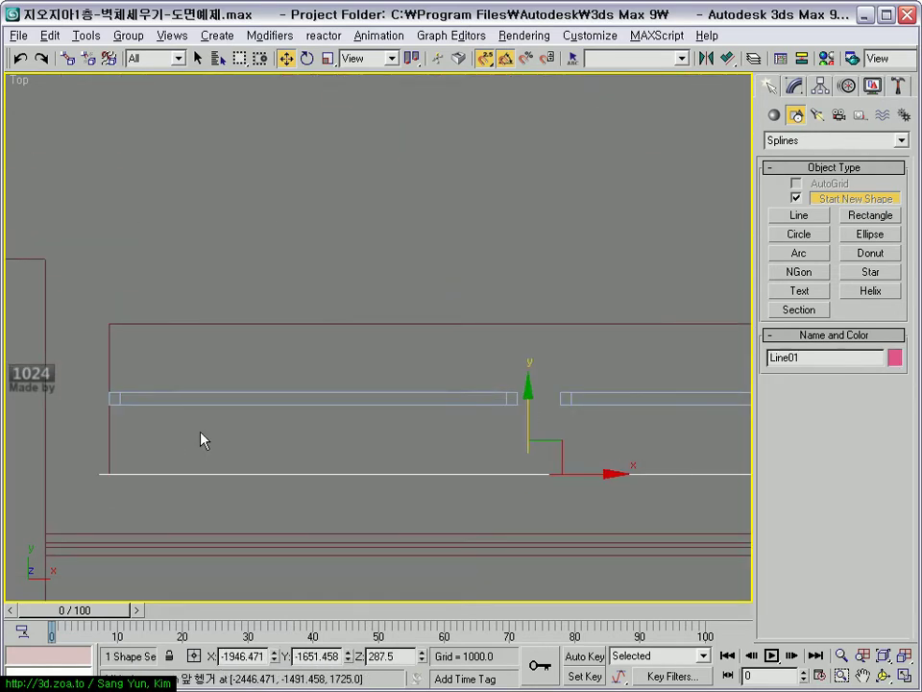
{"action": "left_click_drag", "start_coordinate": [105, 475], "coordinate": [109, 475]}
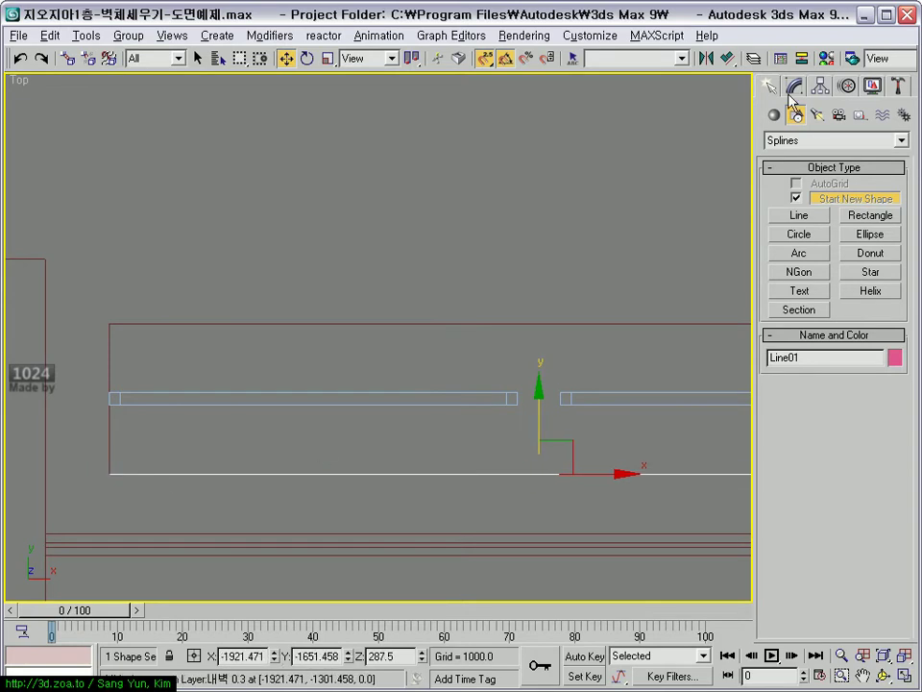
- Apply an Extrude modifier to Line01 with Amount -350
{"action": "left_click", "coordinate": [795, 85]}
{"action": "left_click", "coordinate": [803, 162]}
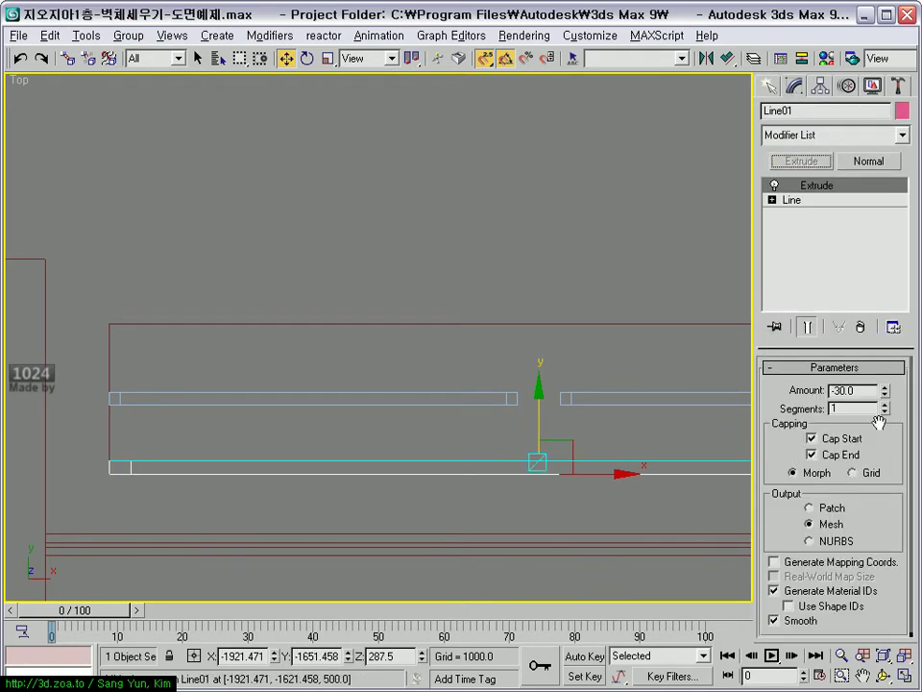
{"action": "left_click_drag", "start_coordinate": [886, 402], "coordinate": [833, 264]}
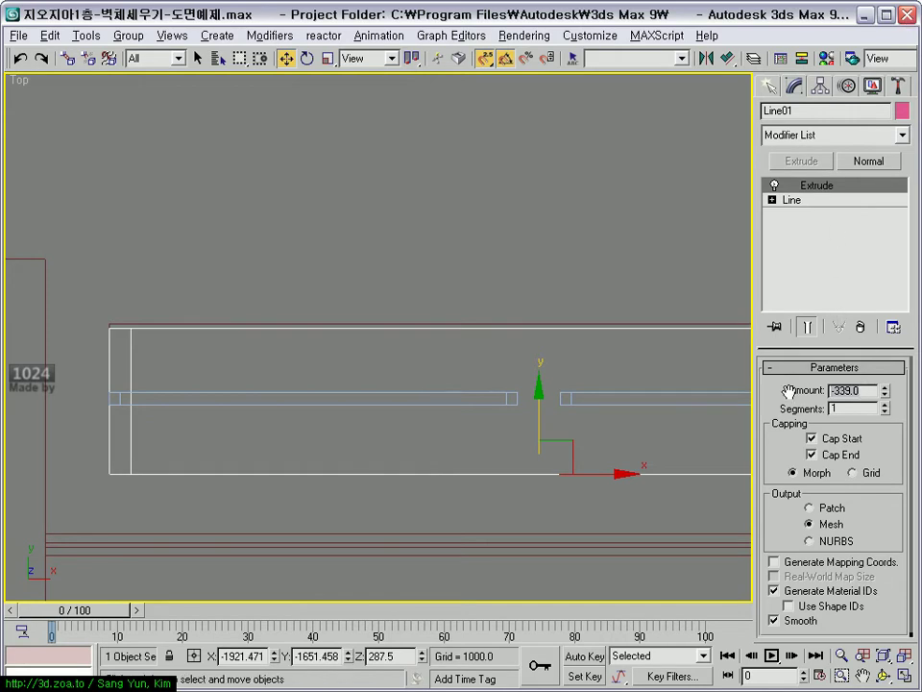
{"action": "type", "text": "0"}
{"action": "key", "text": "Return"}
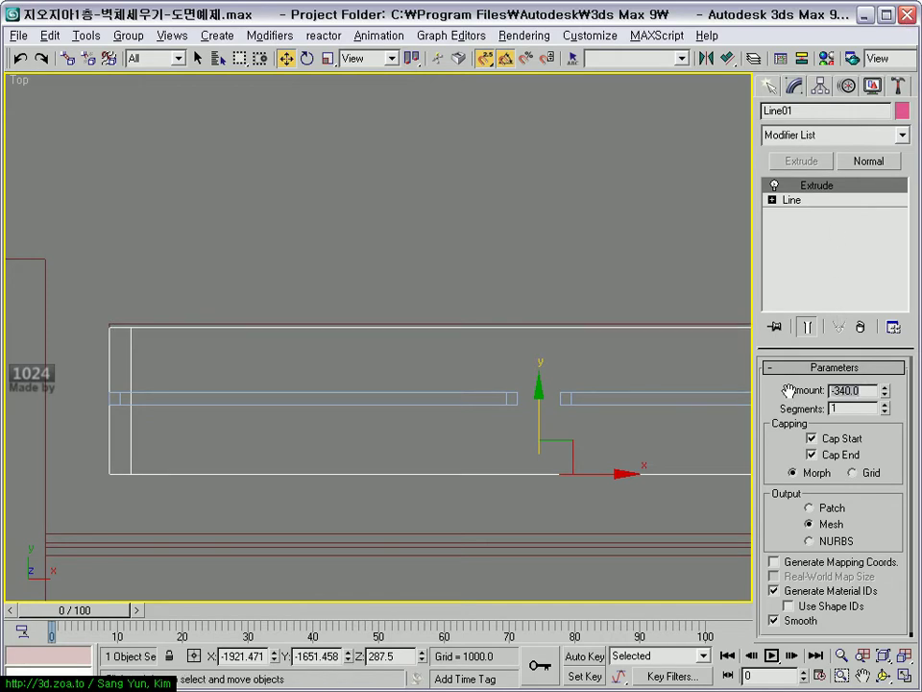
{"action": "type", "text": "-350"}
{"action": "key", "text": "Return"}
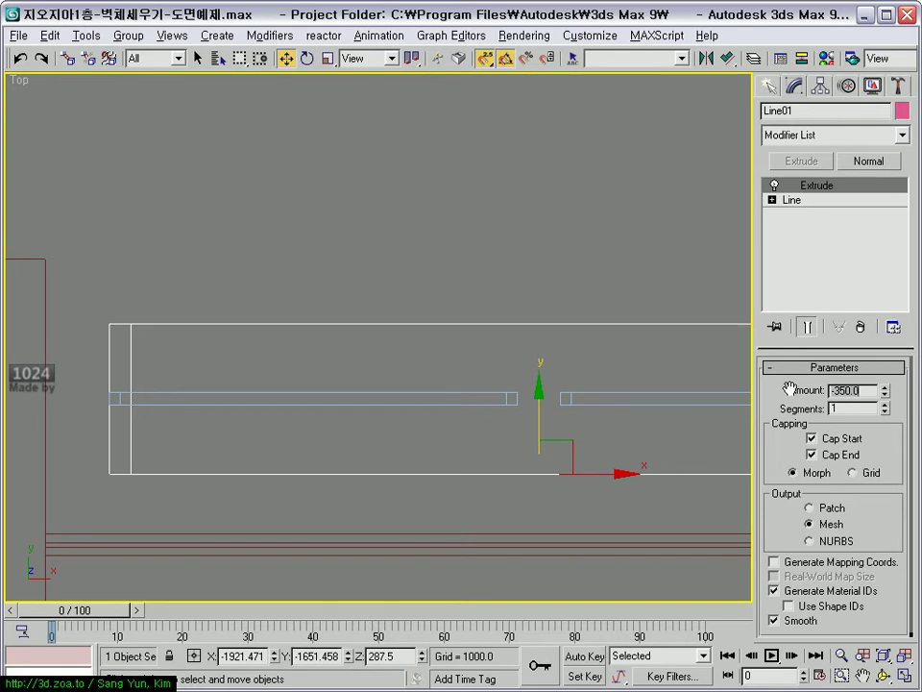
{"action": "scroll", "coordinate": [485, 325], "scroll_direction": "down", "scroll_amount": 2}
{"action": "scroll", "coordinate": [426, 360], "scroll_direction": "up", "scroll_amount": 3}
- Return to four viewports, reframe the front and plan views, and choose the Circle tool
{"action": "mouse_move", "coordinate": [426, 360]}
{"action": "middle_mouse_down"}
{"action": "mouse_move", "coordinate": [520, 384]}
{"action": "mouse_move", "coordinate": [470, 367]}
{"action": "middle_mouse_up"}
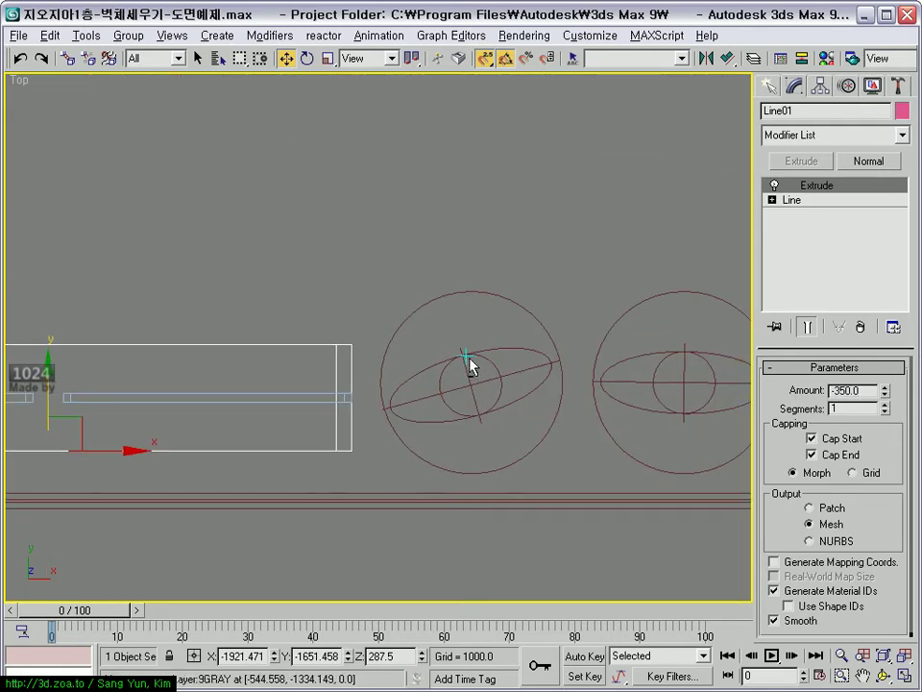
{"action": "key", "text": "alt+w"}
{"action": "mouse_move", "coordinate": [562, 282]}
{"action": "middle_mouse_down"}
{"action": "mouse_move", "coordinate": [557, 350]}
{"action": "mouse_move", "coordinate": [614, 479]}
{"action": "middle_mouse_up"}
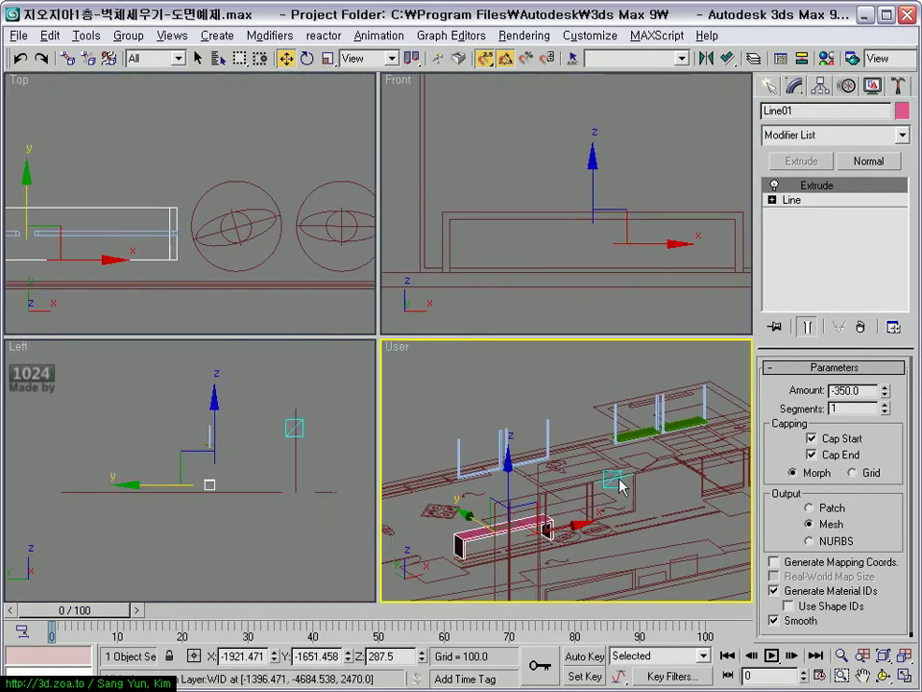
{"action": "middle_click", "coordinate": [500, 191]}
{"action": "mouse_move", "coordinate": [501, 191]}
{"action": "middle_mouse_down"}
{"action": "mouse_move", "coordinate": [596, 217]}
{"action": "mouse_move", "coordinate": [531, 263]}
{"action": "middle_mouse_up"}
{"action": "scroll", "coordinate": [502, 259], "scroll_direction": "down", "scroll_amount": 2}
{"action": "mouse_move", "coordinate": [246, 242]}
{"action": "middle_mouse_down"}
{"action": "mouse_move", "coordinate": [204, 233]}
{"action": "mouse_move", "coordinate": [223, 246]}
{"action": "middle_mouse_up"}
{"action": "scroll", "coordinate": [223, 246], "scroll_direction": "up", "scroll_amount": 2}
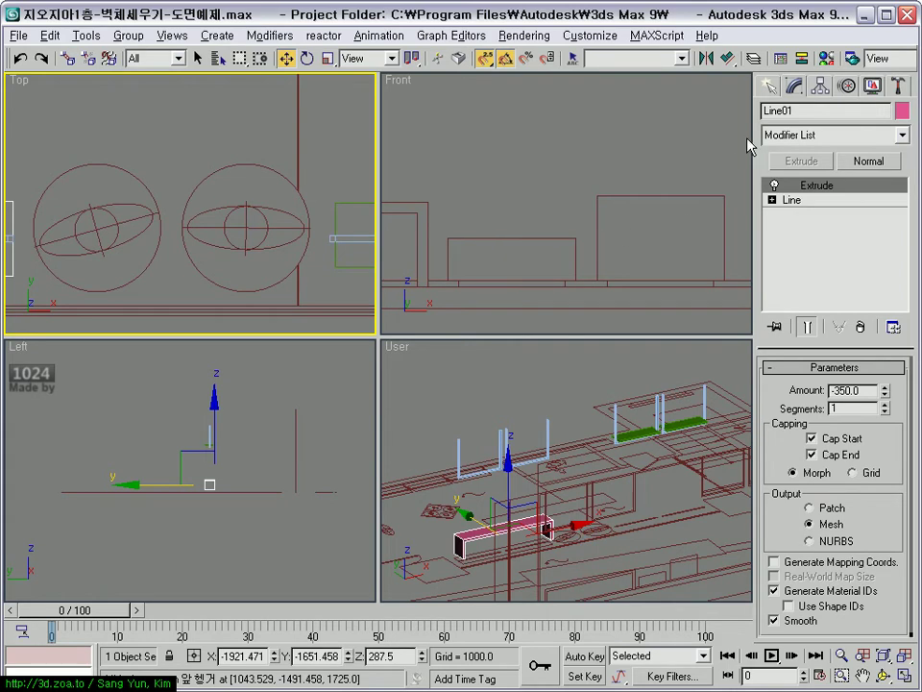
{"action": "left_click", "coordinate": [768, 86]}
{"action": "left_click", "coordinate": [820, 234]}
{"action": "middle_click_drag", "start_coordinate": [55, 226], "coordinate": [68, 228]}
- Draw Circle01 with radius 300 over the left round table in the maximized Top view
{"action": "left_click_drag", "start_coordinate": [103, 230], "coordinate": [148, 300]}
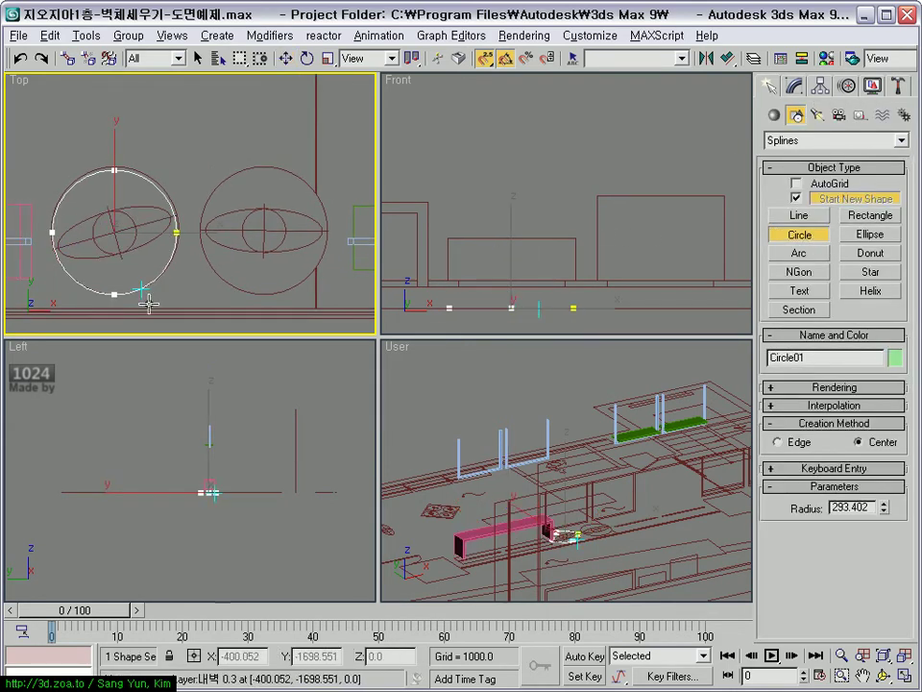
{"action": "middle_click_drag", "start_coordinate": [146, 284], "coordinate": [172, 261]}
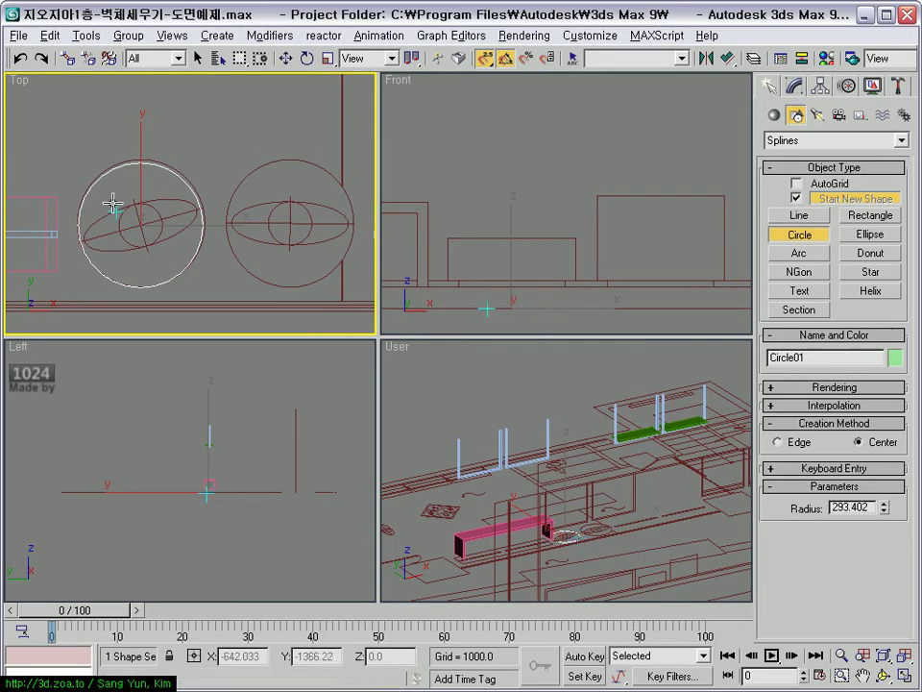
{"action": "left_click", "coordinate": [187, 199]}
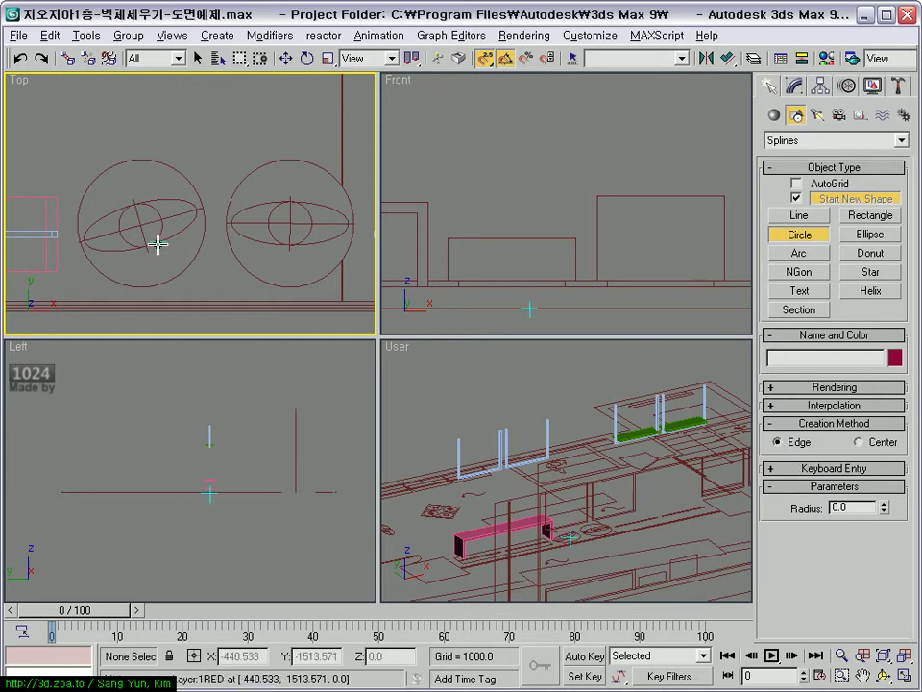
{"action": "middle_click_drag", "start_coordinate": [156, 243], "coordinate": [181, 256]}
{"action": "key", "text": "alt+w"}
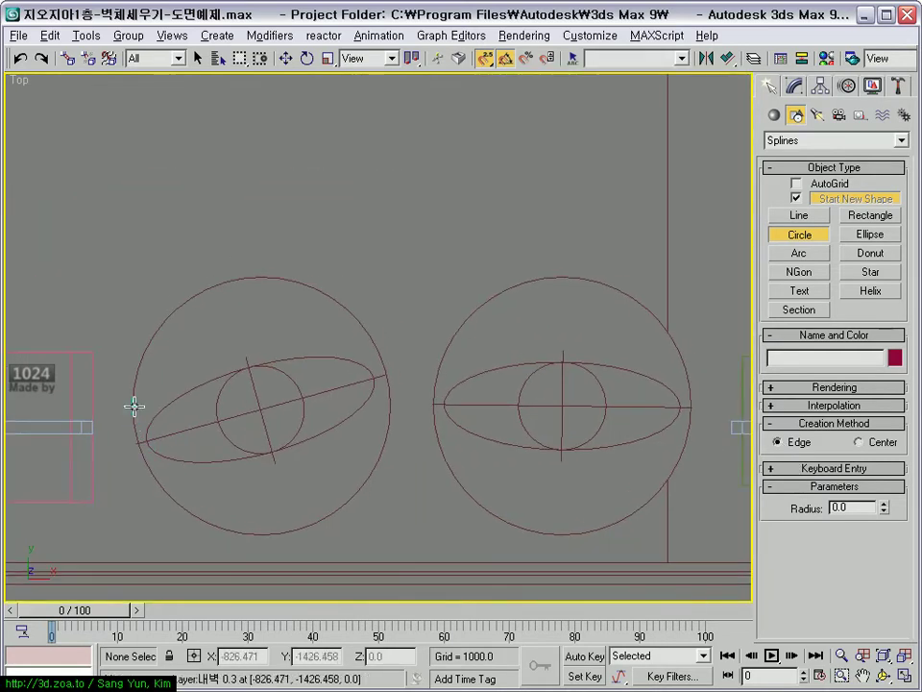
{"action": "left_click_drag", "start_coordinate": [133, 404], "coordinate": [392, 407]}
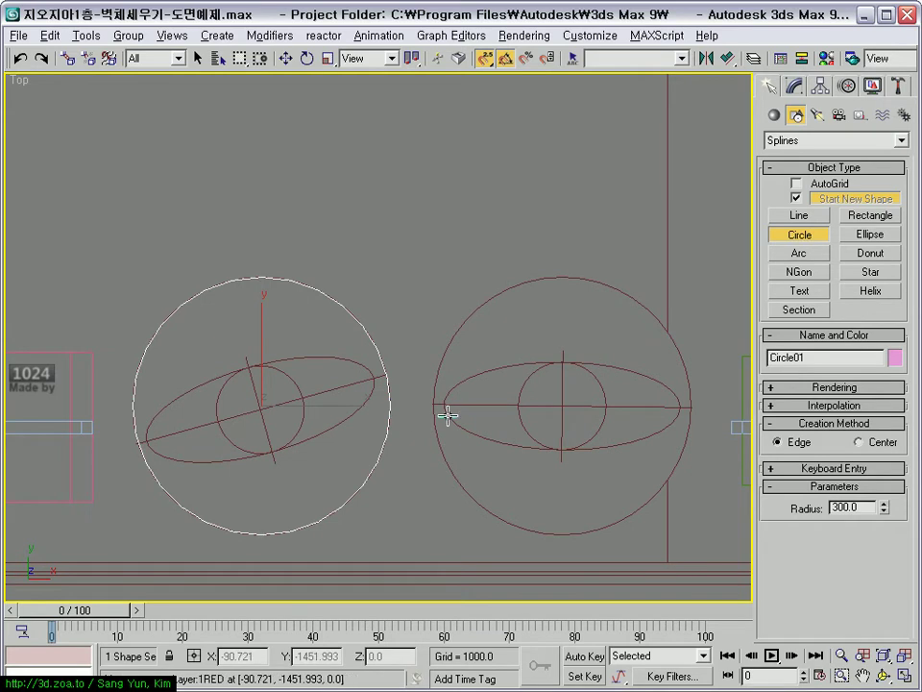
{"action": "middle_click_drag", "start_coordinate": [434, 407], "coordinate": [375, 392]}
- Restore the four-view layout, reframe the front view, and switch to Move
{"action": "key", "text": "alt+w"}
{"action": "mouse_move", "coordinate": [586, 250]}
{"action": "middle_mouse_down"}
{"action": "mouse_move", "coordinate": [603, 280]}
{"action": "mouse_move", "coordinate": [583, 315]}
{"action": "middle_mouse_up"}
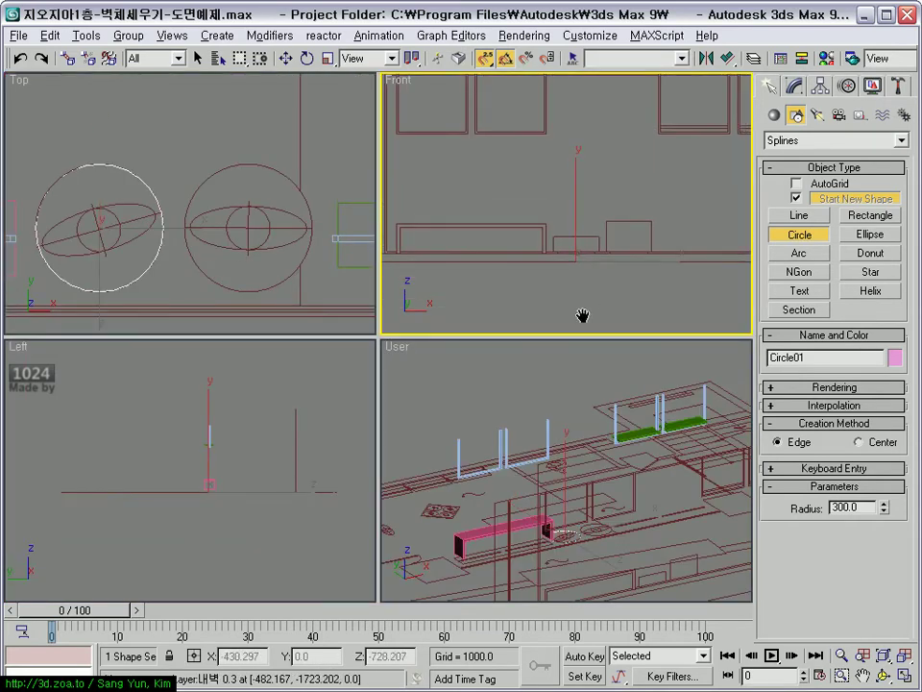
{"action": "scroll", "coordinate": [624, 283], "scroll_direction": "up", "scroll_amount": 3}
{"action": "scroll", "coordinate": [619, 264], "scroll_direction": "up", "scroll_amount": 2}
{"action": "scroll", "coordinate": [489, 218], "scroll_direction": "down", "scroll_amount": 3}
{"action": "scroll", "coordinate": [519, 254], "scroll_direction": "up", "scroll_amount": 2}
{"action": "scroll", "coordinate": [611, 288], "scroll_direction": "down", "scroll_amount": 2}
{"action": "scroll", "coordinate": [587, 268], "scroll_direction": "up", "scroll_amount": 1}
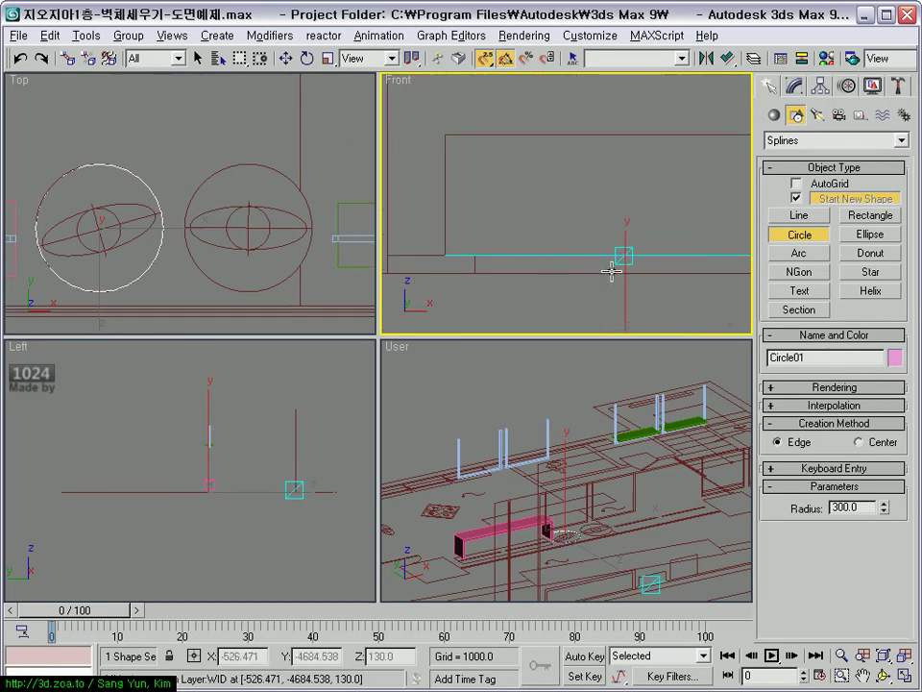
{"action": "key", "text": "w"}
{"action": "scroll", "coordinate": [590, 262], "scroll_direction": "down", "scroll_amount": 2}
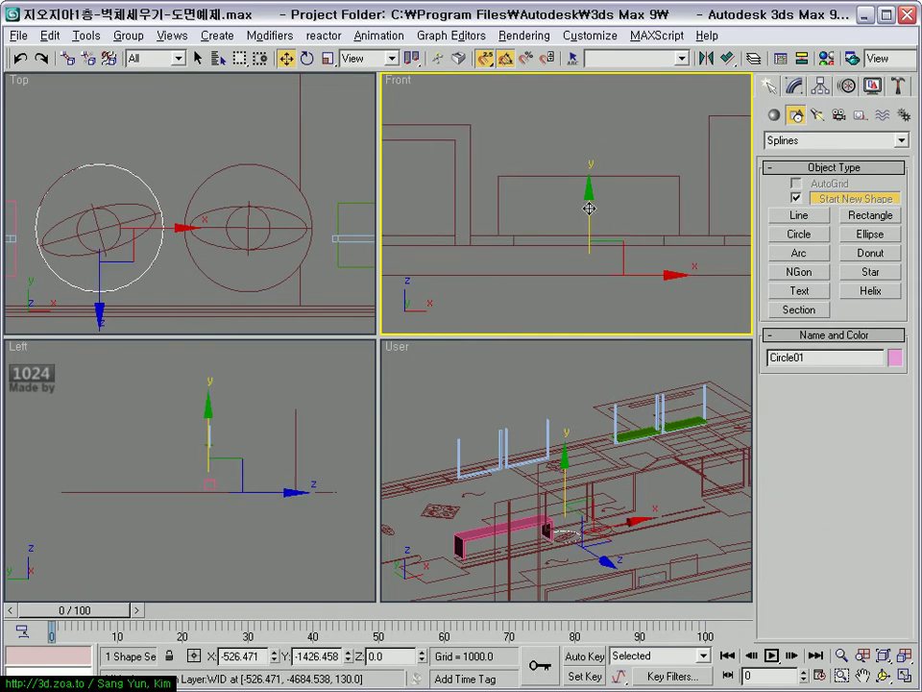
- Extrude Circle01 into a cylinder 200 units tall
{"action": "left_click", "coordinate": [820, 85]}
{"action": "left_click", "coordinate": [794, 85]}
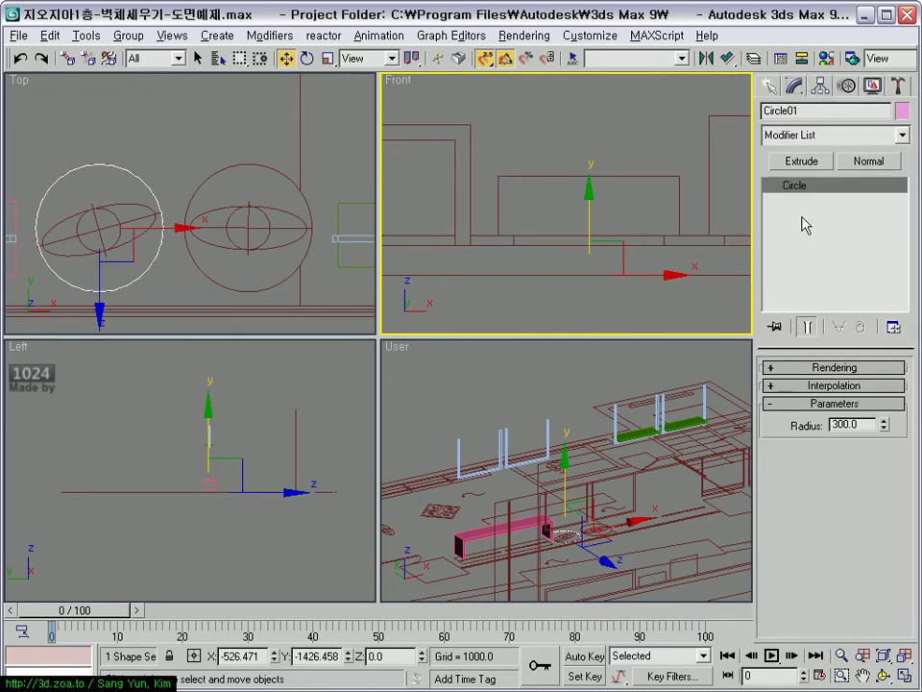
{"action": "left_click", "coordinate": [801, 160]}
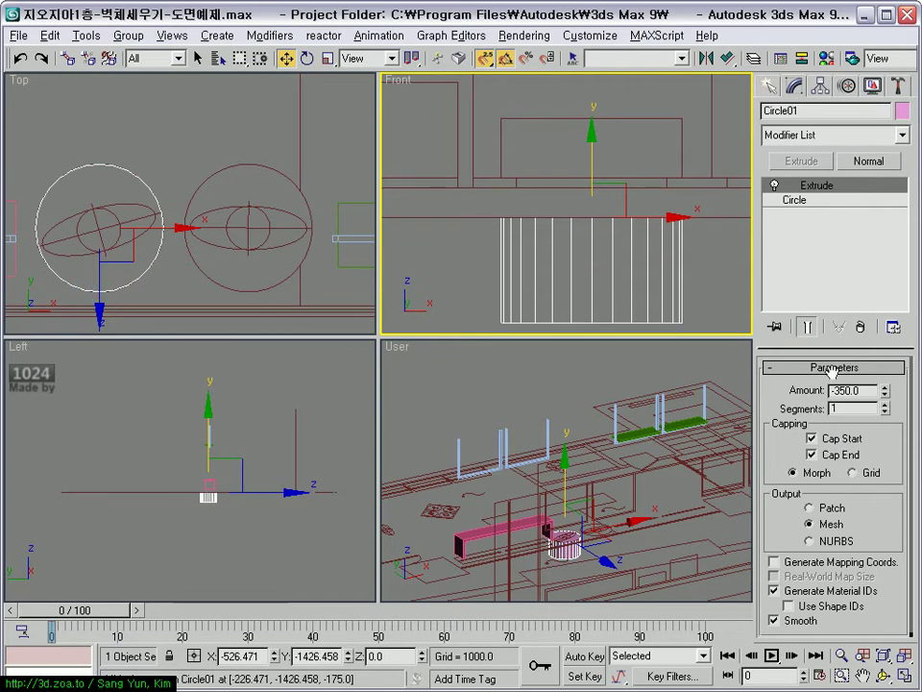
{"action": "left_click_drag", "start_coordinate": [885, 394], "coordinate": [886, 317]}
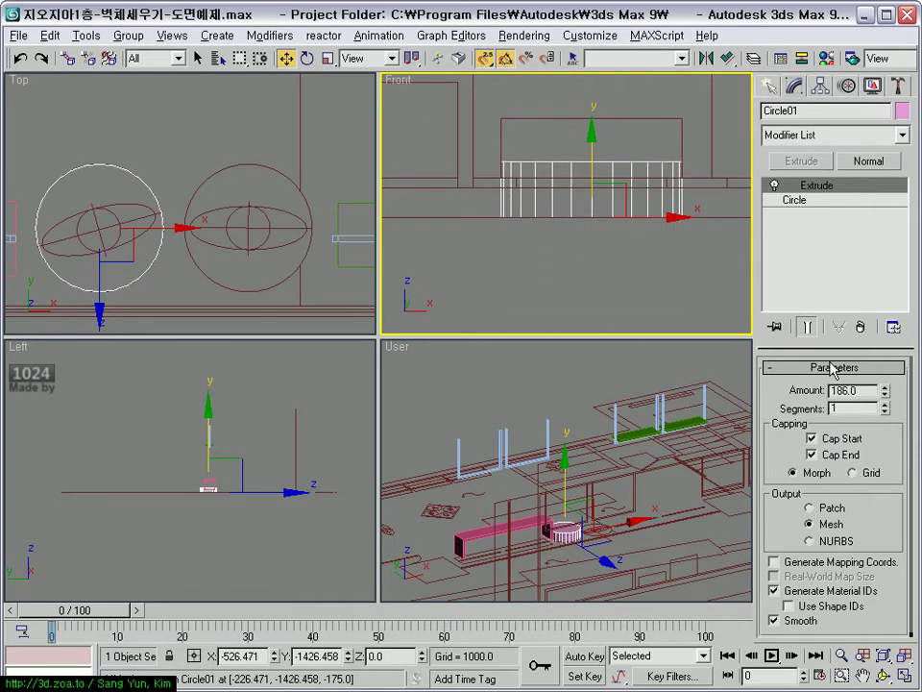
- Lift the cylinder onto the floor line in the Front view
{"action": "scroll", "coordinate": [494, 277], "scroll_direction": "up", "scroll_amount": 2}
{"action": "left_click_drag", "start_coordinate": [496, 263], "coordinate": [535, 232]}
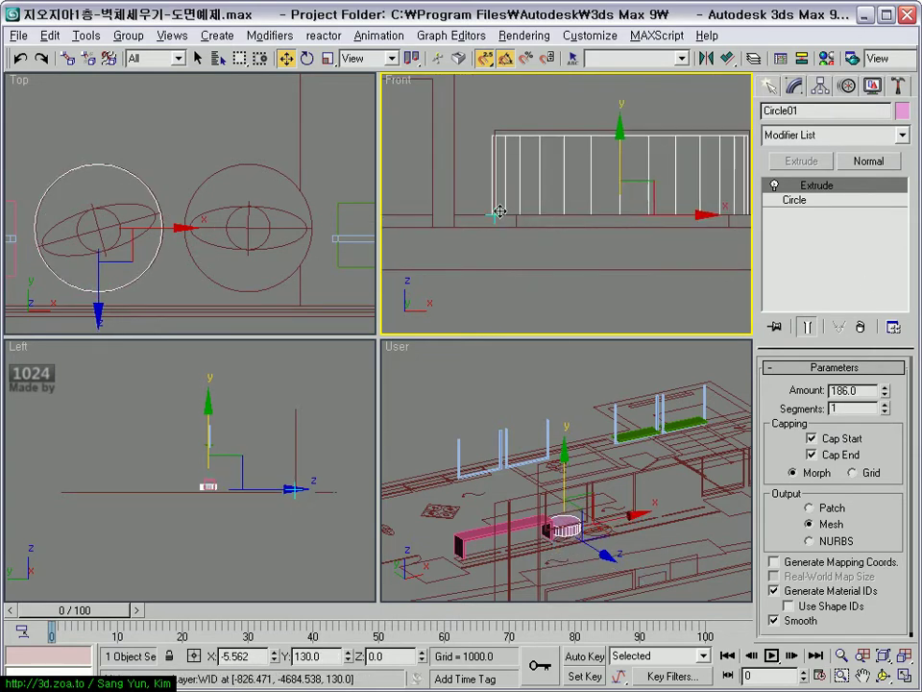
{"action": "middle_click_drag", "start_coordinate": [536, 233], "coordinate": [529, 289]}
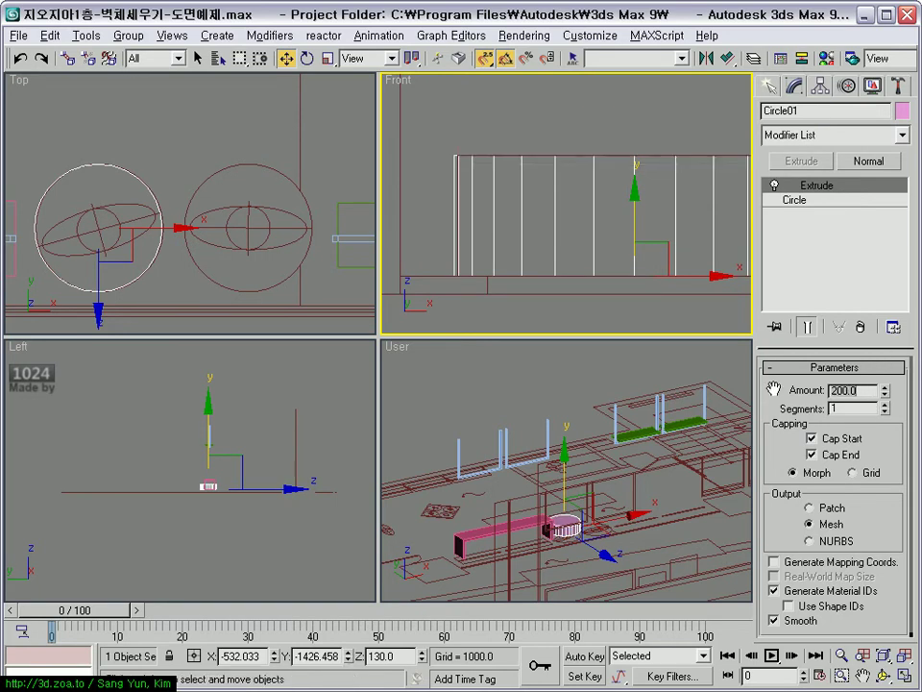
{"action": "scroll", "coordinate": [524, 222], "scroll_direction": "down", "scroll_amount": 3}
{"action": "scroll", "coordinate": [537, 242], "scroll_direction": "down", "scroll_amount": 1}
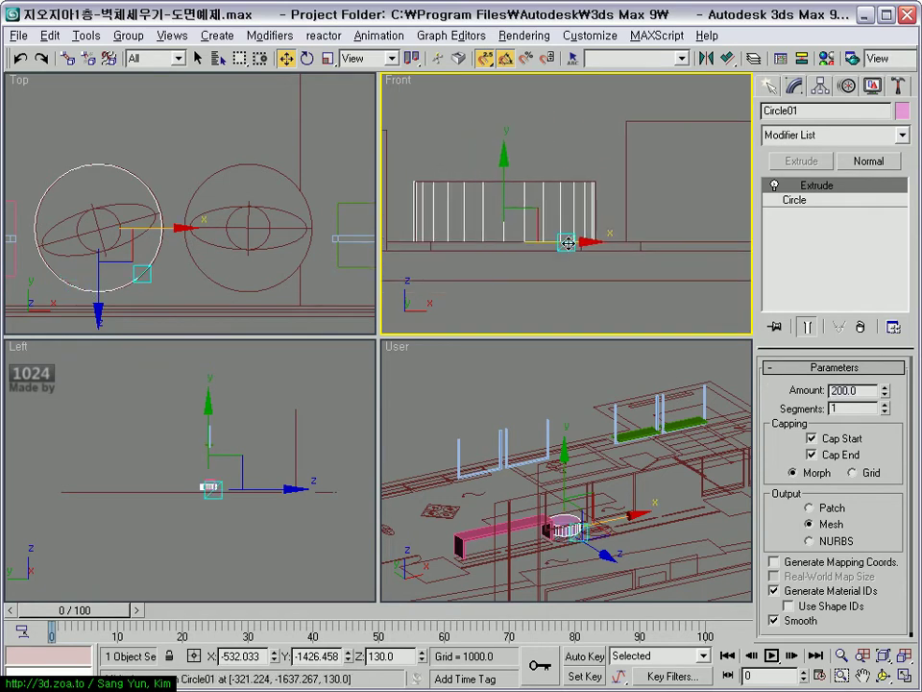
{"action": "scroll", "coordinate": [558, 236], "scroll_direction": "down", "scroll_amount": 3}
- Copy the cylinder onto the right round table as Circle02 with a 400 extrusion
{"action": "left_click_drag", "start_coordinate": [455, 235], "coordinate": [607, 242], "text": "shift"}
{"action": "left_click", "coordinate": [464, 433]}
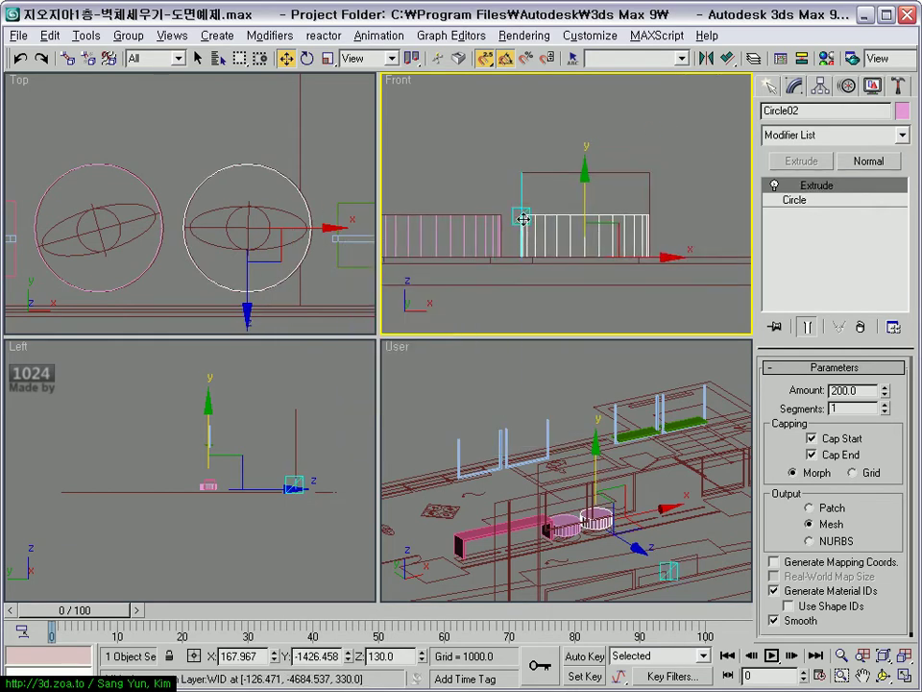
{"action": "left_click_drag", "start_coordinate": [886, 395], "coordinate": [886, 365]}
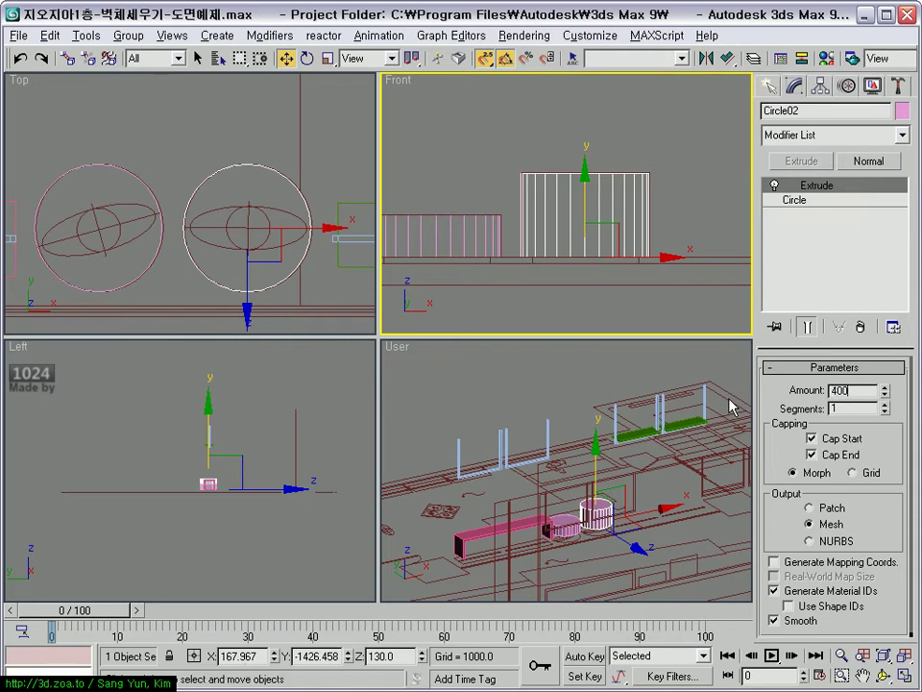
- Nudge the shorter cylinder into position in the maximized Top view
{"action": "left_click", "coordinate": [150, 211]}
{"action": "scroll", "coordinate": [204, 240], "scroll_direction": "up", "scroll_amount": 5}
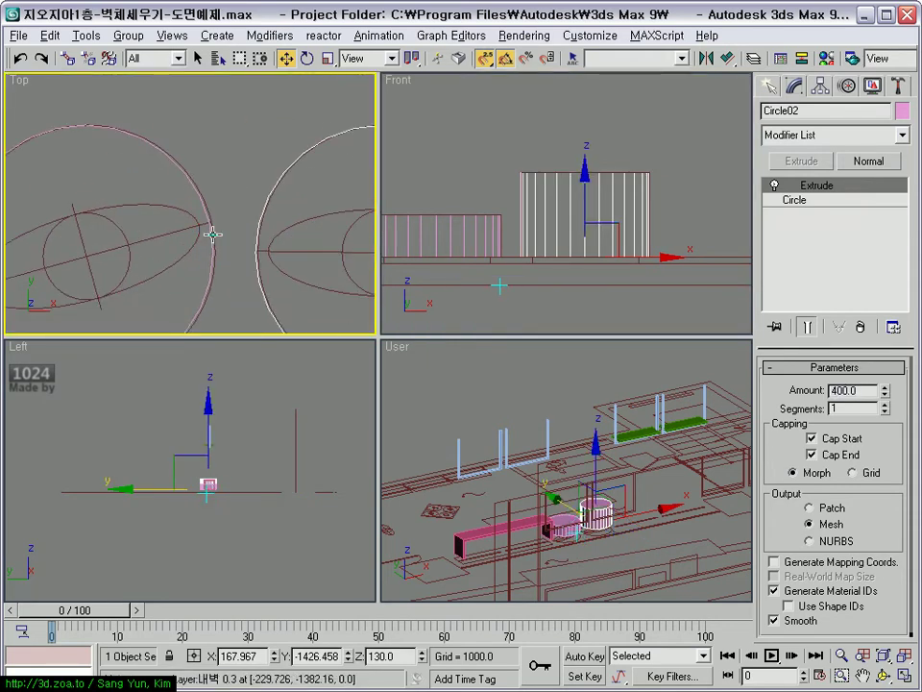
{"action": "scroll", "coordinate": [212, 239], "scroll_direction": "up", "scroll_amount": 2}
{"action": "scroll", "coordinate": [212, 239], "scroll_direction": "down", "scroll_amount": 3}
{"action": "mouse_move", "coordinate": [205, 213]}
{"action": "left_mouse_down"}
{"action": "mouse_move", "coordinate": [216, 218]}
{"action": "mouse_move", "coordinate": [214, 206]}
{"action": "left_mouse_up"}
{"action": "scroll", "coordinate": [227, 243], "scroll_direction": "down", "scroll_amount": 3}
{"action": "middle_click_drag", "start_coordinate": [230, 243], "coordinate": [262, 236]}
{"action": "key", "text": "alt+w"}
{"action": "scroll", "coordinate": [134, 342], "scroll_direction": "up", "scroll_amount": 1}
{"action": "left_click_drag", "start_coordinate": [152, 341], "coordinate": [152, 343]}
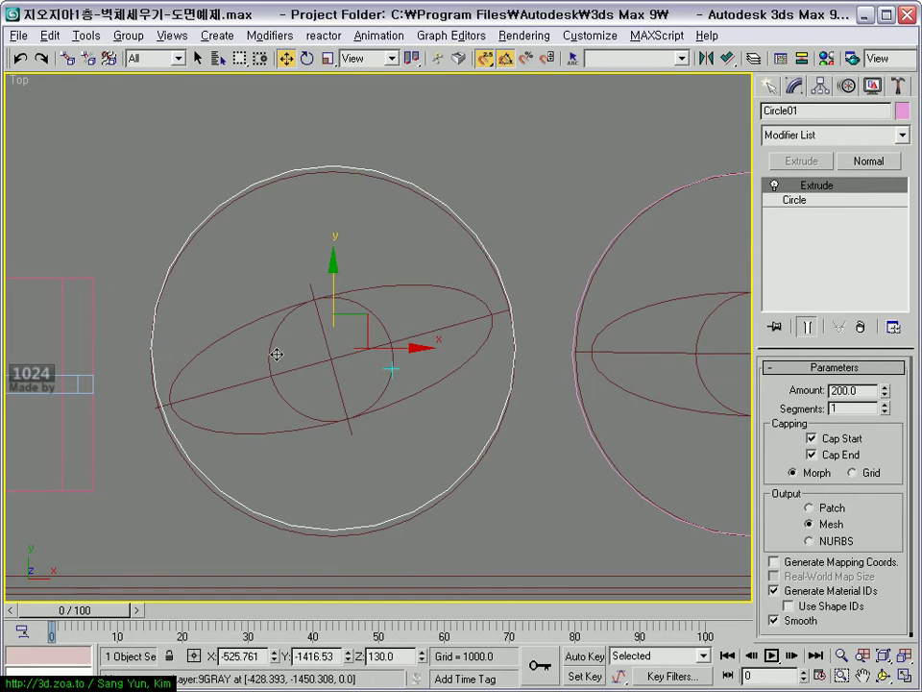
{"action": "left_click_drag", "start_coordinate": [515, 351], "coordinate": [358, 330]}
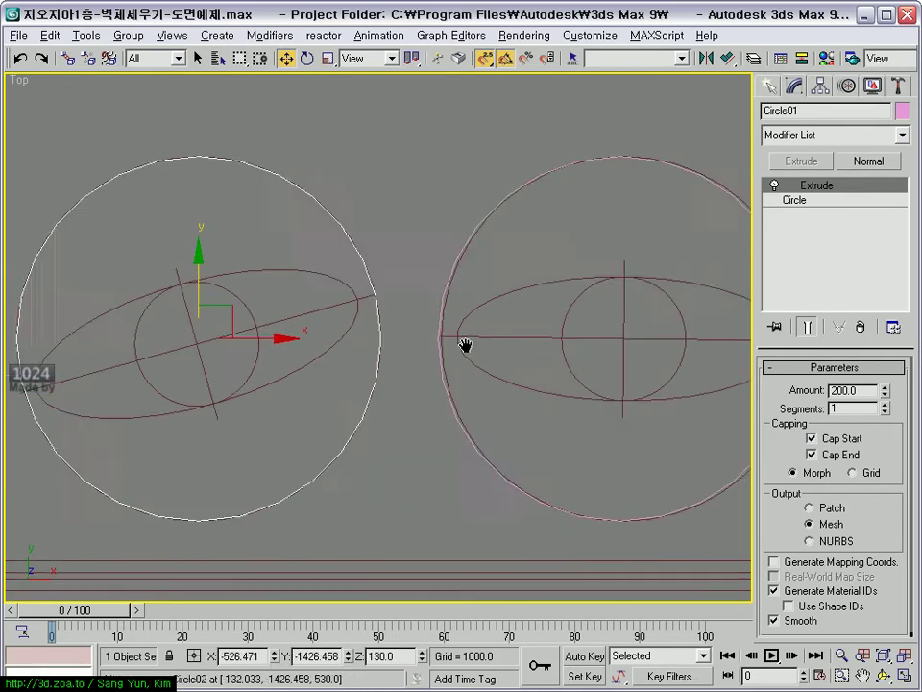
- Restore four viewports and reframe the front view around the cylinders
{"action": "left_click", "coordinate": [353, 338]}
{"action": "scroll", "coordinate": [361, 336], "scroll_direction": "down", "scroll_amount": 2}
{"action": "scroll", "coordinate": [360, 346], "scroll_direction": "down", "scroll_amount": 3}
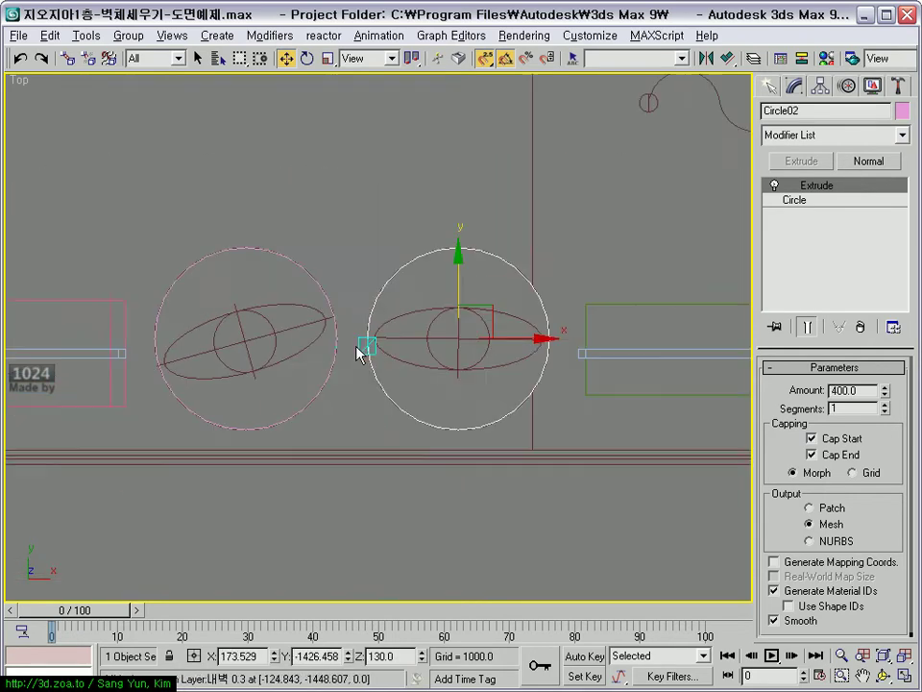
{"action": "key", "text": "alt+w"}
{"action": "middle_click", "coordinate": [560, 273]}
{"action": "scroll", "coordinate": [560, 274], "scroll_direction": "up", "scroll_amount": 2}
{"action": "scroll", "coordinate": [548, 274], "scroll_direction": "up", "scroll_amount": 2}
{"action": "mouse_move", "coordinate": [549, 278]}
{"action": "middle_mouse_down"}
{"action": "mouse_move", "coordinate": [525, 261]}
{"action": "mouse_move", "coordinate": [486, 266]}
{"action": "middle_mouse_up"}
{"action": "left_click", "coordinate": [522, 260]}
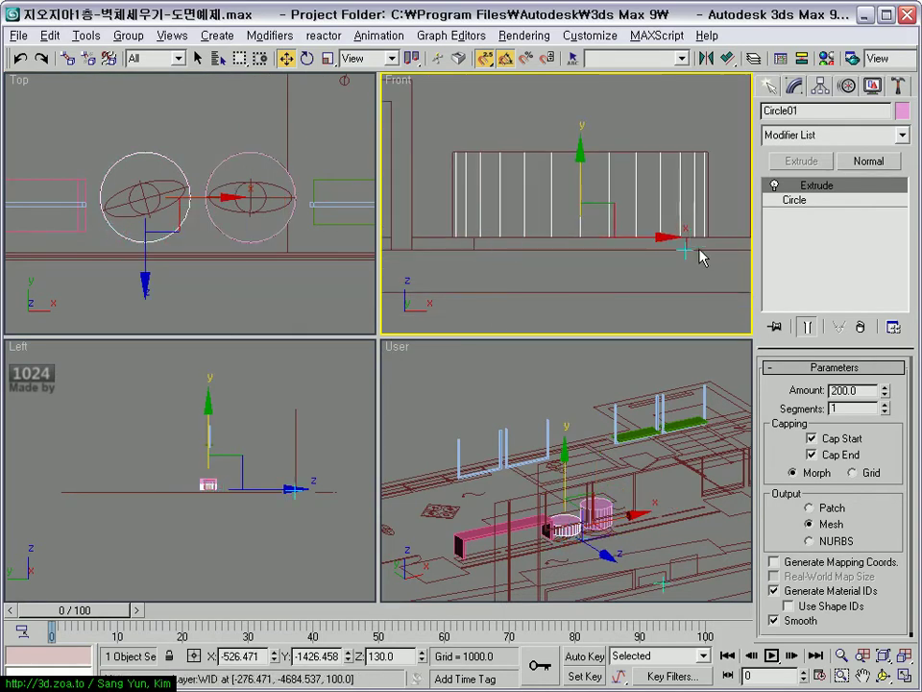
{"action": "middle_click_drag", "start_coordinate": [700, 255], "coordinate": [681, 267]}
- Draw a new circle, Circle03, in the Front view
{"action": "left_click", "coordinate": [774, 84]}
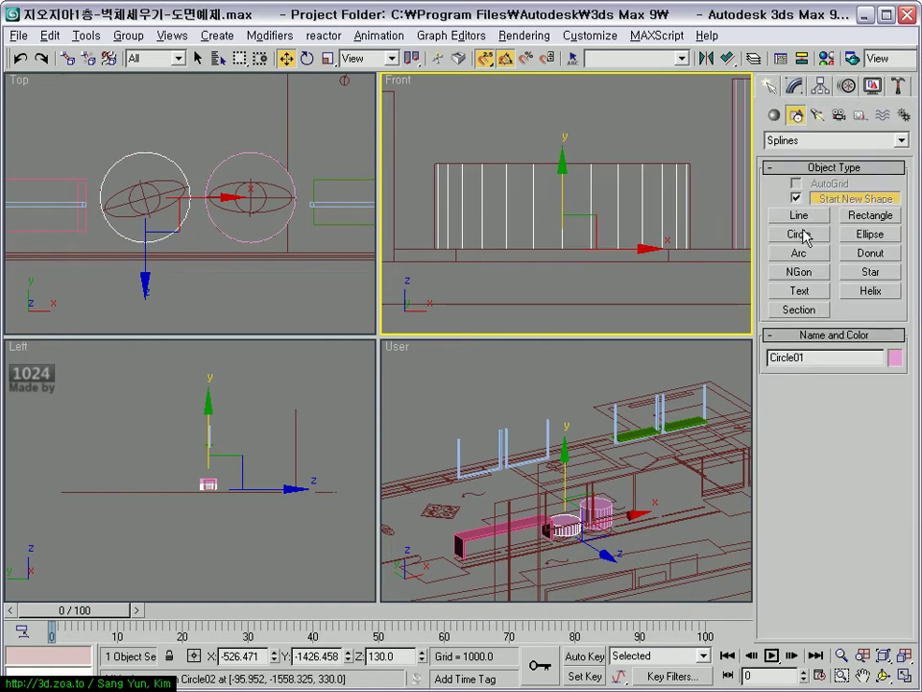
{"action": "left_click", "coordinate": [805, 238]}
{"action": "left_click_drag", "start_coordinate": [473, 247], "coordinate": [683, 249]}
{"action": "middle_click_drag", "start_coordinate": [683, 249], "coordinate": [592, 294]}
{"action": "scroll", "coordinate": [562, 200], "scroll_direction": "down", "scroll_amount": 2}
{"action": "middle_click_drag", "start_coordinate": [562, 231], "coordinate": [574, 195]}
{"action": "key", "text": "w"}
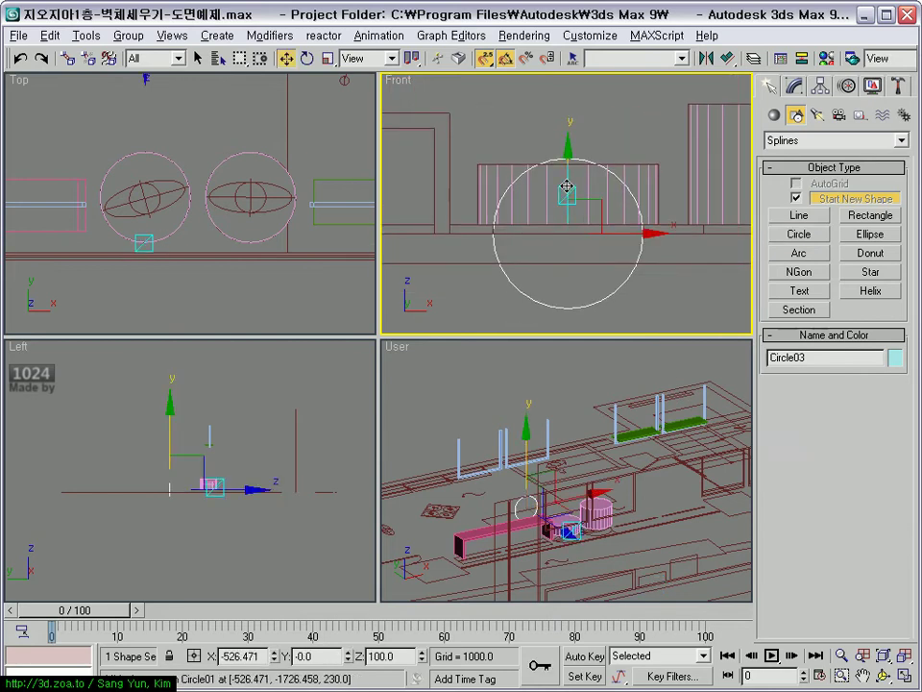
- Rotate Circle03 -90° on X to lie flat and extrude it 30 units
{"action": "key", "text": "e"}
{"action": "left_click_drag", "start_coordinate": [566, 191], "coordinate": [570, 110]}
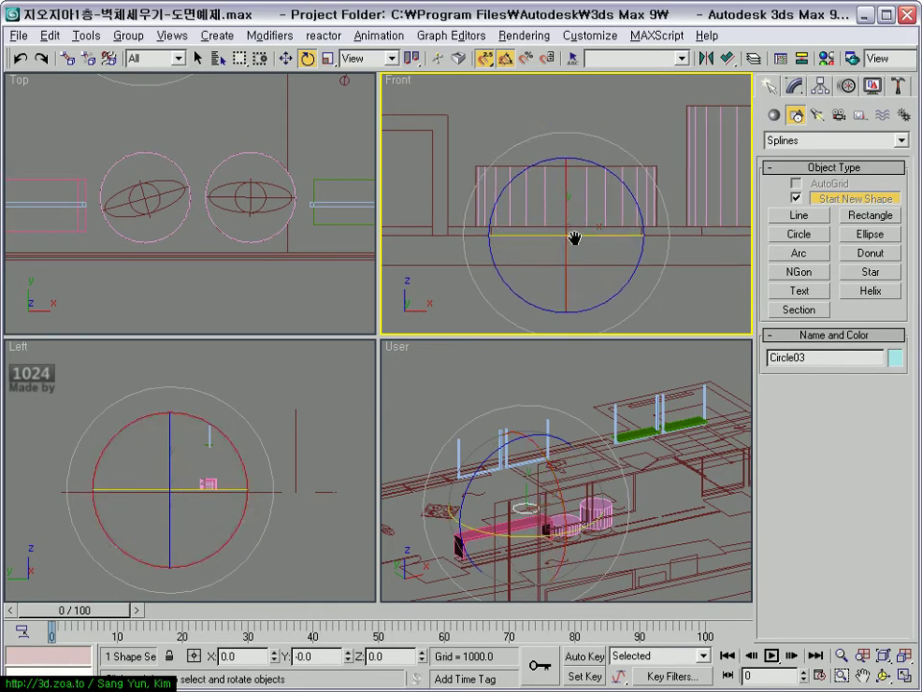
{"action": "scroll", "coordinate": [575, 191], "scroll_direction": "up", "scroll_amount": 2}
{"action": "left_click", "coordinate": [794, 89]}
{"action": "left_click", "coordinate": [807, 164]}
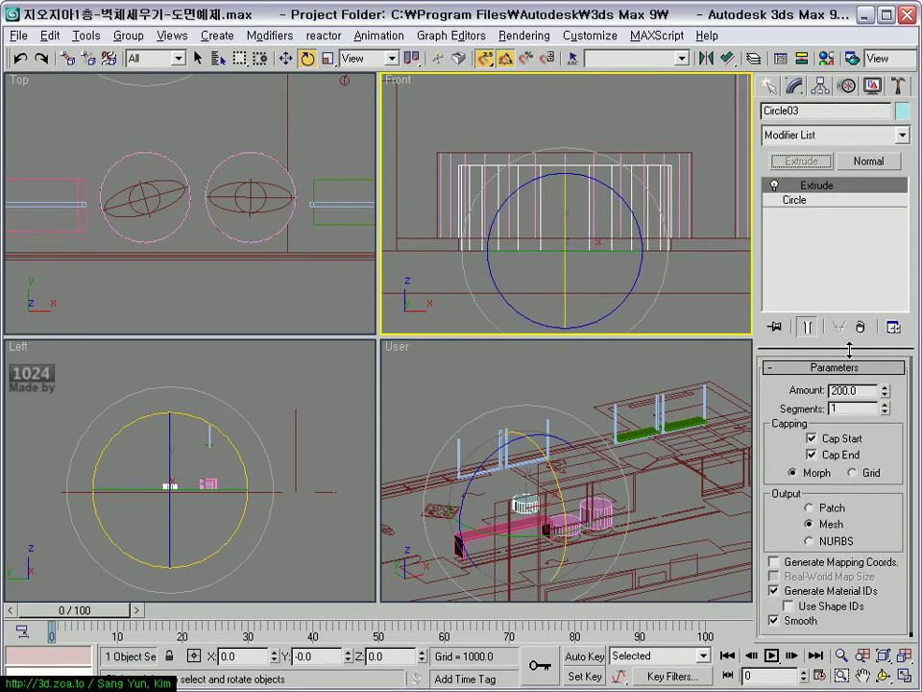
{"action": "left_click_drag", "start_coordinate": [884, 392], "coordinate": [884, 442]}
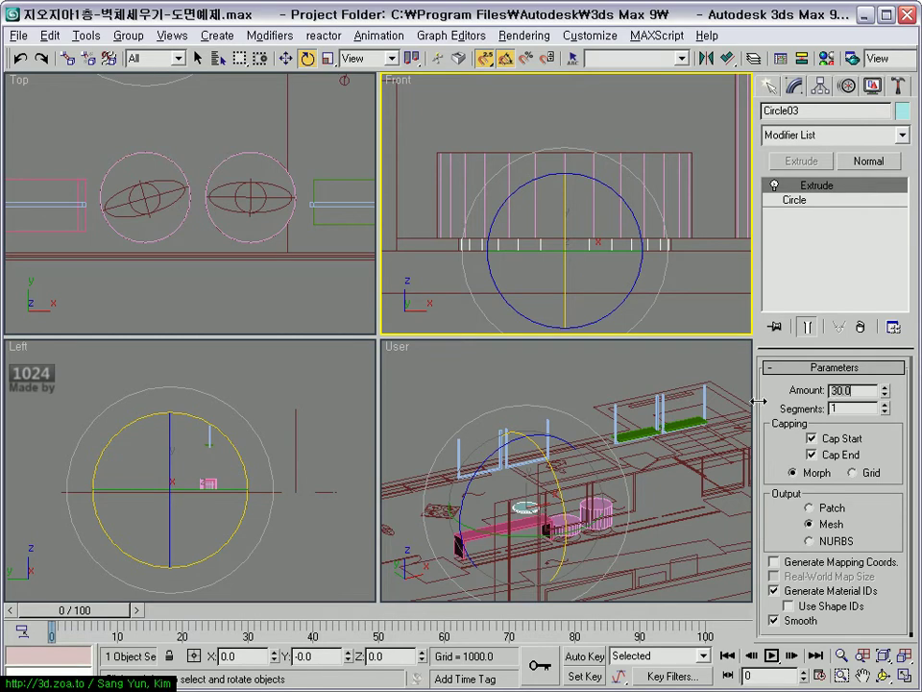
- Move the disc near the floor and shift-drag a copy of it
{"action": "key", "text": "w"}
{"action": "left_click_drag", "start_coordinate": [560, 238], "coordinate": [416, 270]}
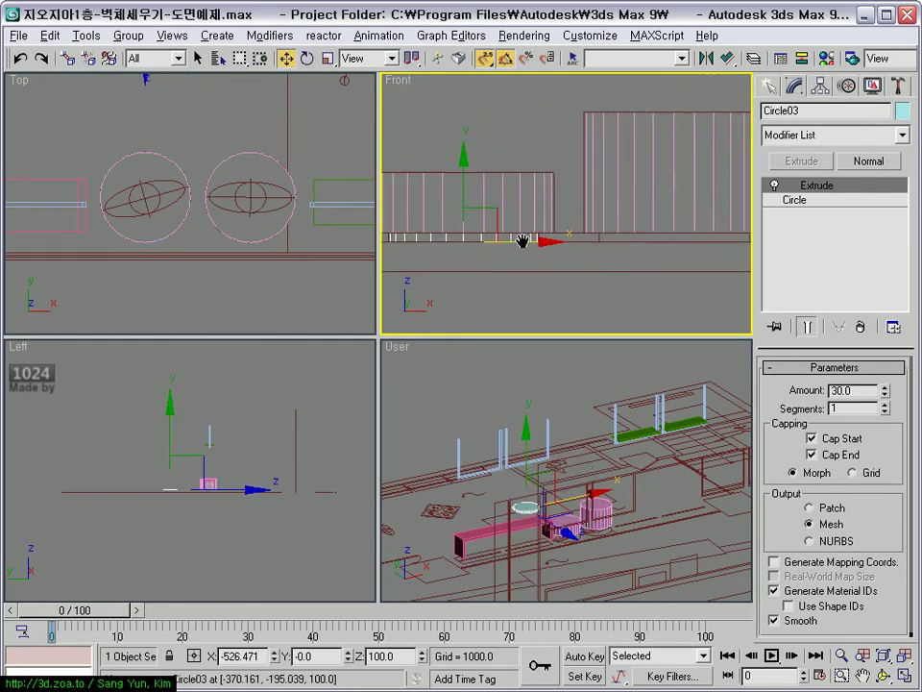
{"action": "mouse_move", "coordinate": [404, 243]}
{"action": "left_mouse_down", "text": "shift"}
{"action": "mouse_move", "coordinate": [530, 287]}
{"action": "mouse_move", "coordinate": [608, 245]}
{"action": "left_mouse_up", "text": "shift"}
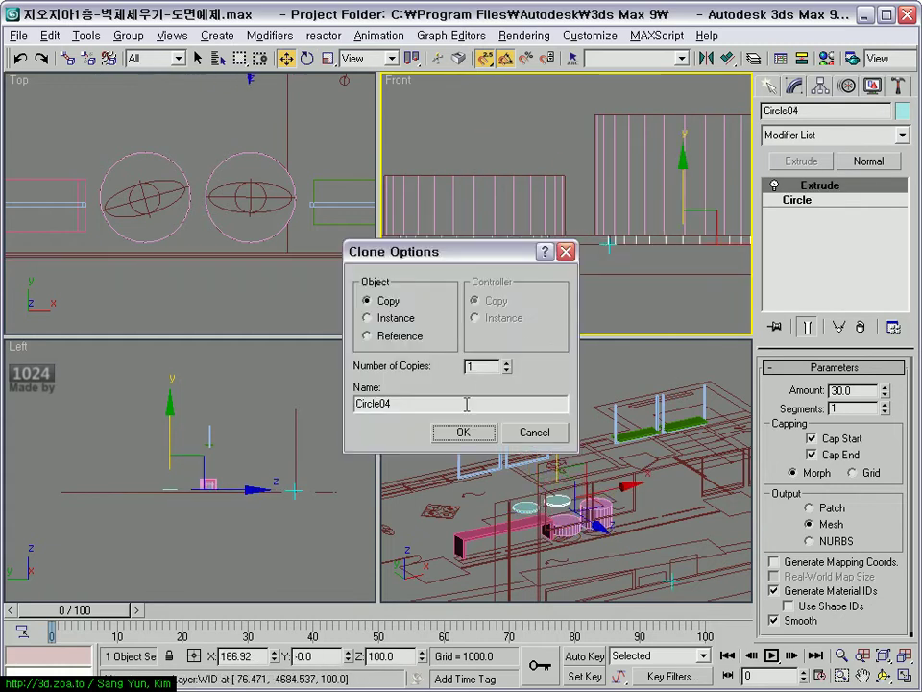
- Create the copy Circle04 and move both discs down onto the cylinders in the Top view
{"action": "left_click", "coordinate": [465, 434]}
{"action": "scroll", "coordinate": [669, 268], "scroll_direction": "up", "scroll_amount": 3}
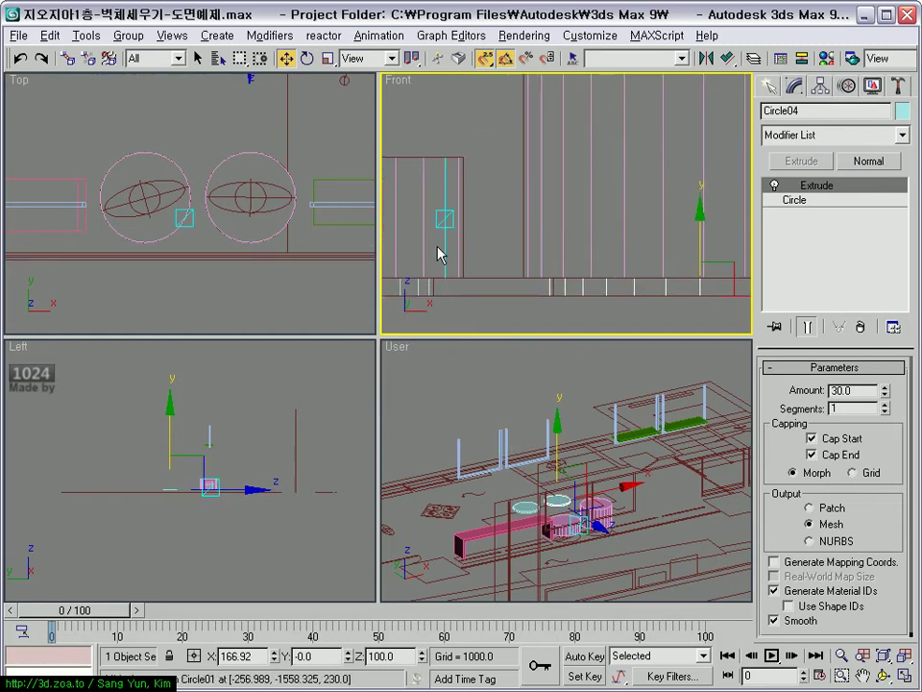
{"action": "scroll", "coordinate": [240, 226], "scroll_direction": "down", "scroll_amount": 5}
{"action": "scroll", "coordinate": [242, 240], "scroll_direction": "up", "scroll_amount": 2}
{"action": "scroll", "coordinate": [252, 231], "scroll_direction": "up", "scroll_amount": 2}
{"action": "key", "text": "alt+w"}
{"action": "middle_click_drag", "start_coordinate": [479, 318], "coordinate": [467, 324]}
{"action": "scroll", "coordinate": [414, 342], "scroll_direction": "up", "scroll_amount": 2}
{"action": "scroll", "coordinate": [461, 269], "scroll_direction": "up", "scroll_amount": 2}
{"action": "left_click_drag", "start_coordinate": [486, 200], "coordinate": [341, 194]}
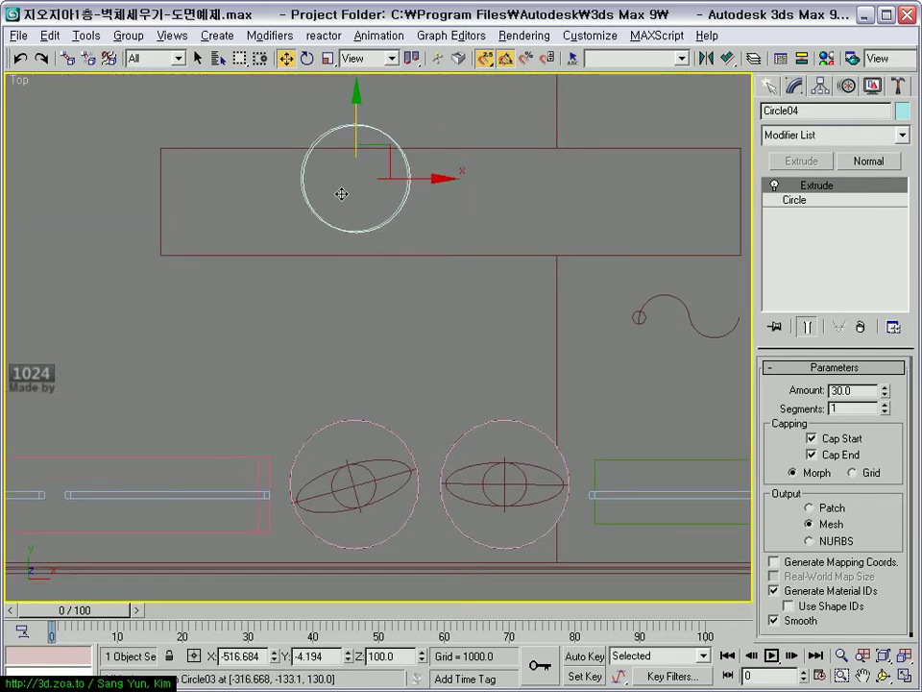
{"action": "key", "text": "ctrl+z"}
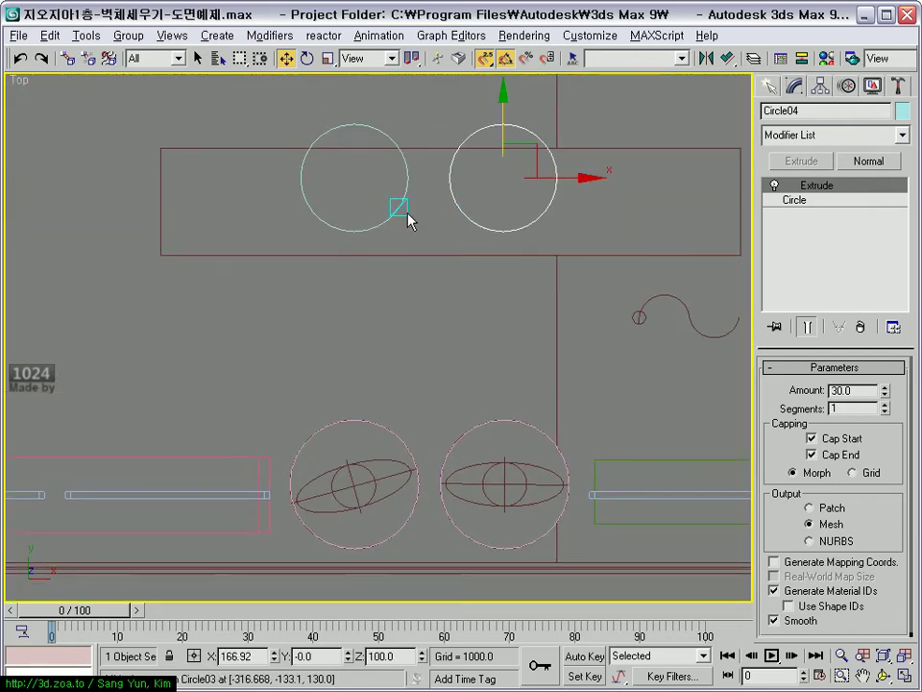
{"action": "left_click", "coordinate": [398, 202], "text": "ctrl"}
{"action": "mouse_move", "coordinate": [302, 173]}
{"action": "left_mouse_down"}
{"action": "mouse_move", "coordinate": [289, 481]}
{"action": "mouse_move", "coordinate": [302, 475]}
{"action": "left_mouse_up"}
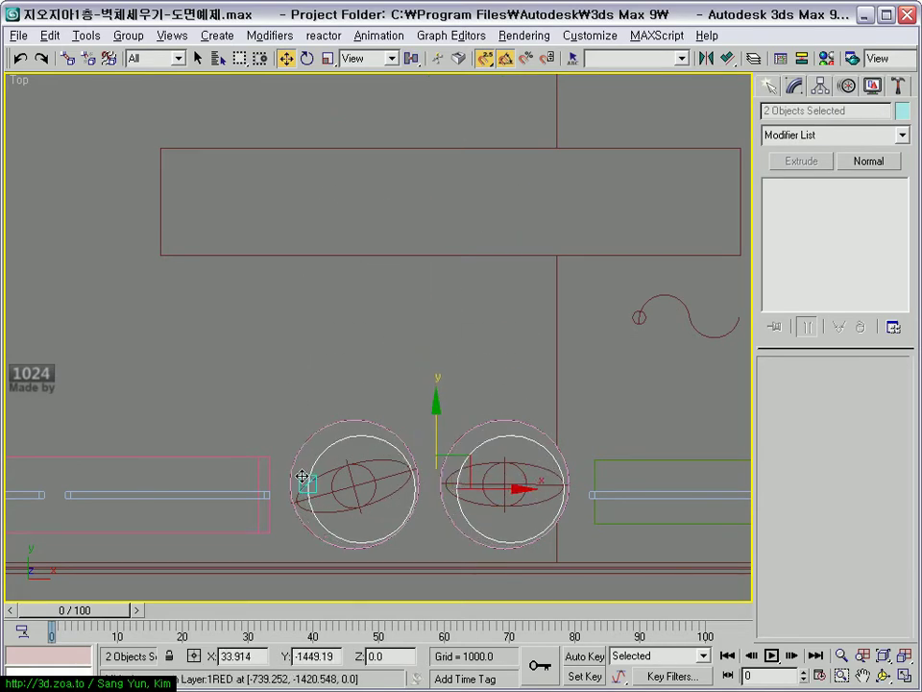
- Separate the two discs, placing each near its own cylinder
{"action": "middle_click_drag", "start_coordinate": [321, 467], "coordinate": [338, 363]}
{"action": "left_click", "coordinate": [400, 264]}
{"action": "mouse_move", "coordinate": [380, 328]}
{"action": "left_mouse_down"}
{"action": "mouse_move", "coordinate": [380, 206]}
{"action": "mouse_move", "coordinate": [443, 152]}
{"action": "left_mouse_up"}
{"action": "left_click_drag", "start_coordinate": [514, 336], "coordinate": [559, 251]}
{"action": "left_click_drag", "start_coordinate": [471, 256], "coordinate": [342, 281]}
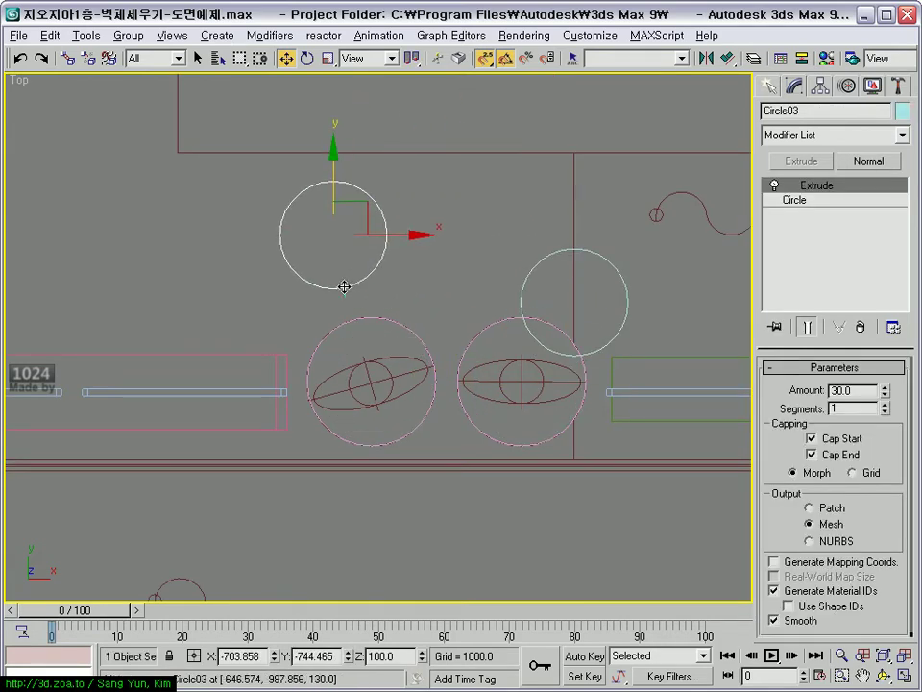
{"action": "middle_click_drag", "start_coordinate": [342, 280], "coordinate": [357, 295]}
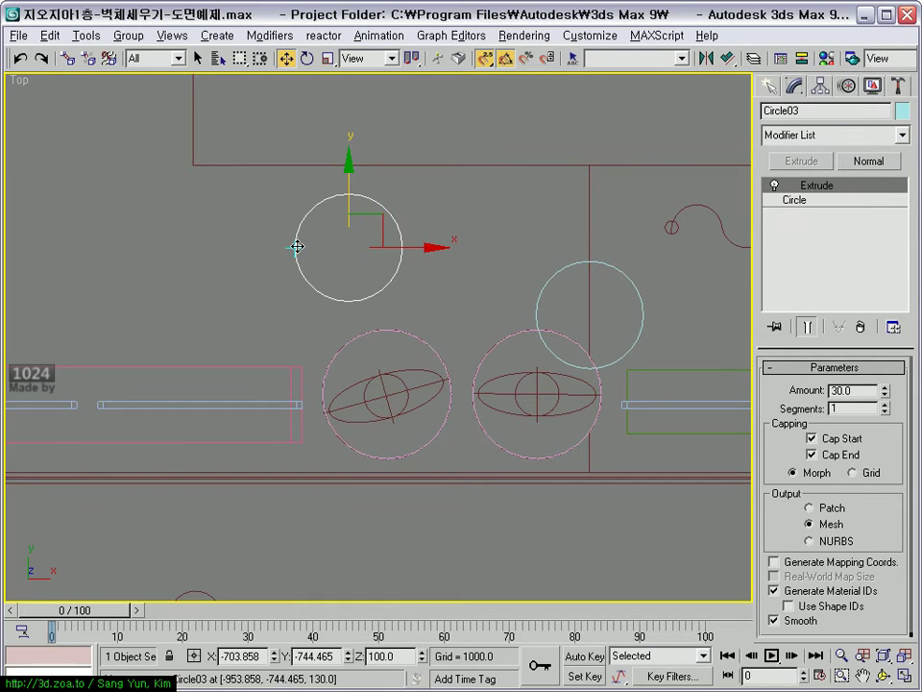
{"action": "middle_click_drag", "start_coordinate": [293, 251], "coordinate": [272, 265]}
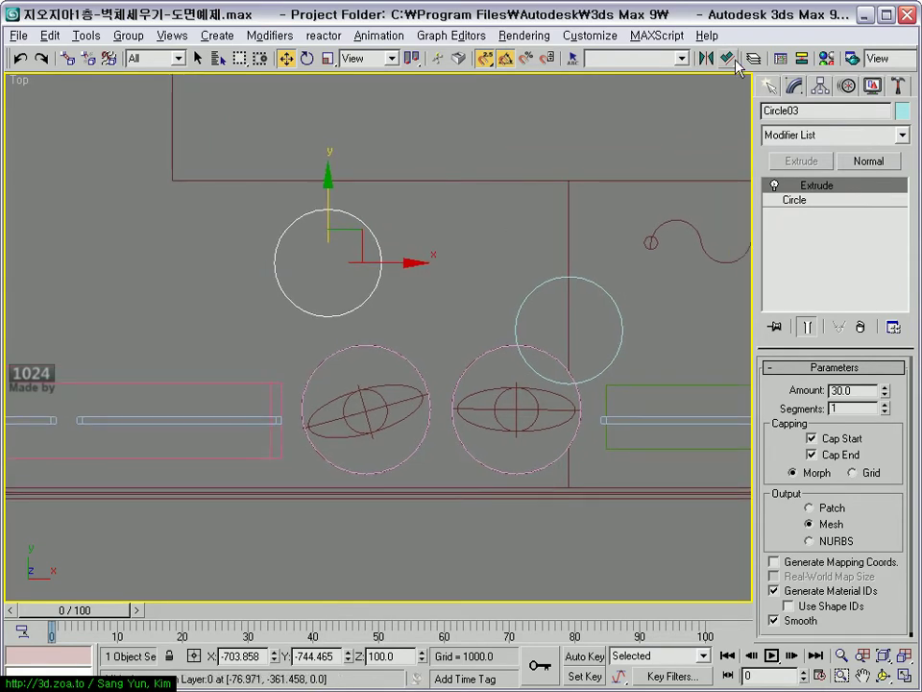
{"action": "left_click_drag", "start_coordinate": [449, 234], "coordinate": [383, 261]}
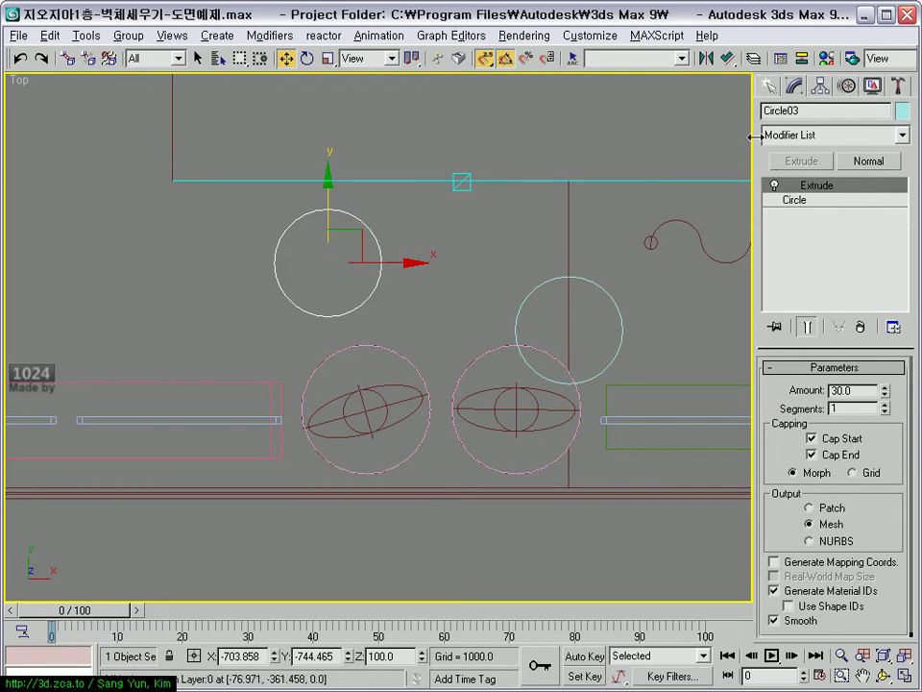
- Align Circle03 center-to-center in X/Y with the left cylinder, Circle01
{"action": "left_click", "coordinate": [730, 63]}
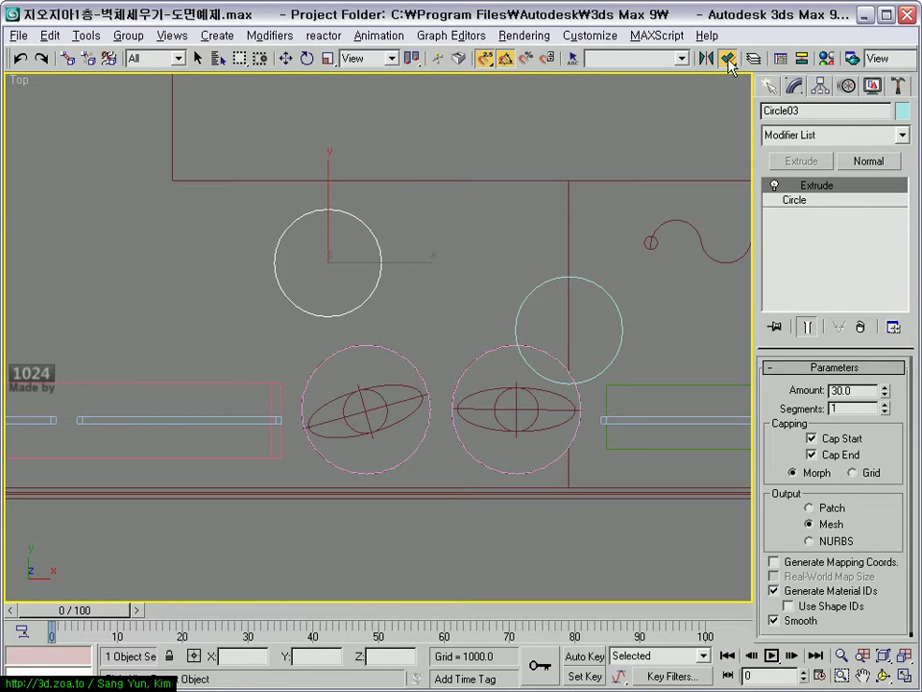
{"action": "left_click", "coordinate": [401, 354]}
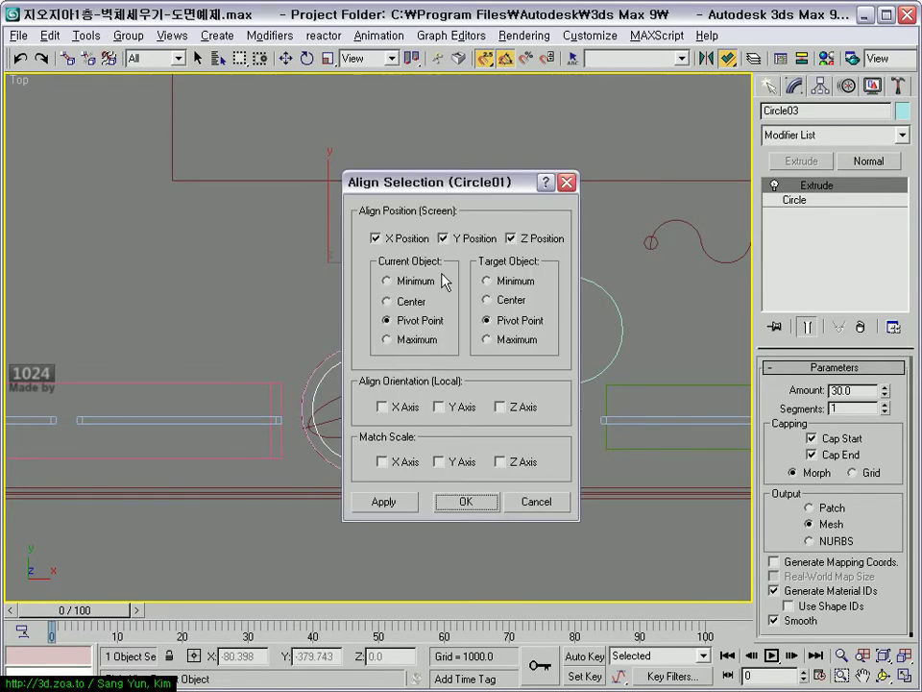
{"action": "left_click_drag", "start_coordinate": [496, 185], "coordinate": [696, 141]}
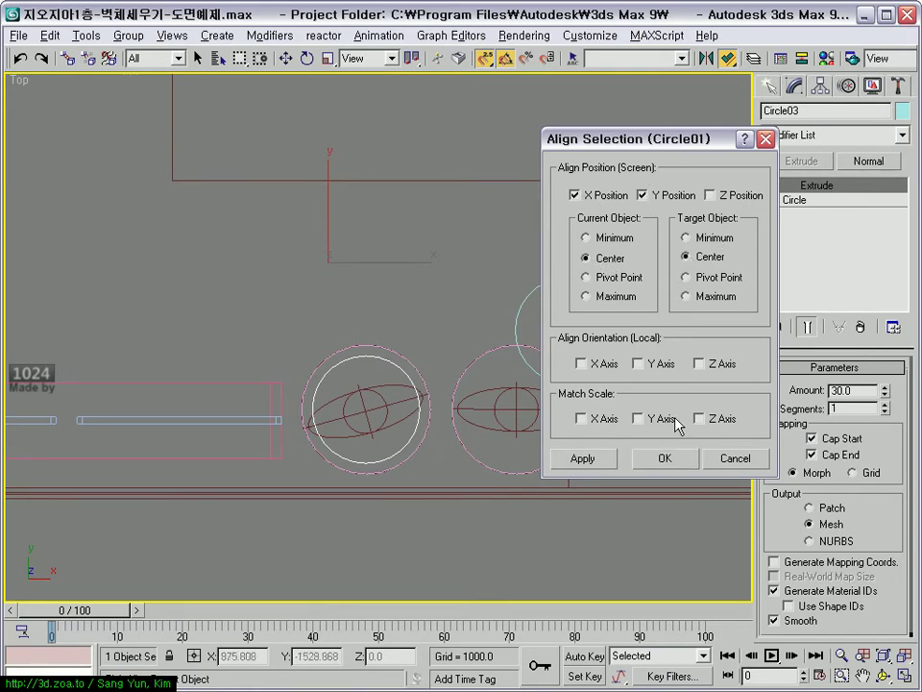
{"action": "left_click", "coordinate": [664, 459]}
{"action": "mouse_move", "coordinate": [659, 463]}
{"action": "middle_mouse_down"}
{"action": "mouse_move", "coordinate": [484, 420]}
{"action": "mouse_move", "coordinate": [473, 336]}
{"action": "middle_mouse_up"}
- Align Circle04 center-to-center in X/Y with the right cylinder, Circle02
{"action": "left_click", "coordinate": [474, 337]}
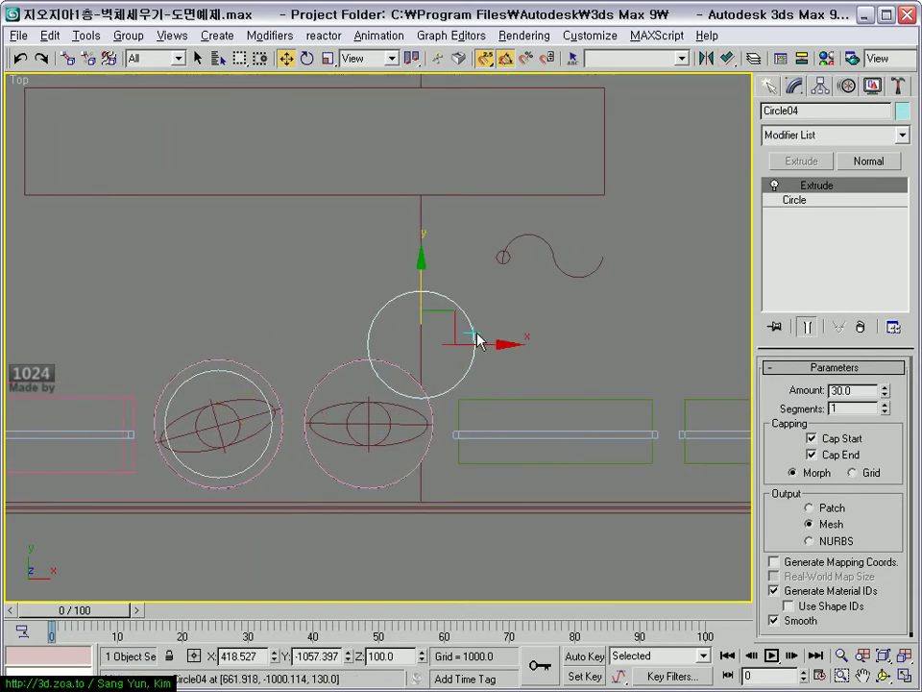
{"action": "left_click", "coordinate": [727, 60]}
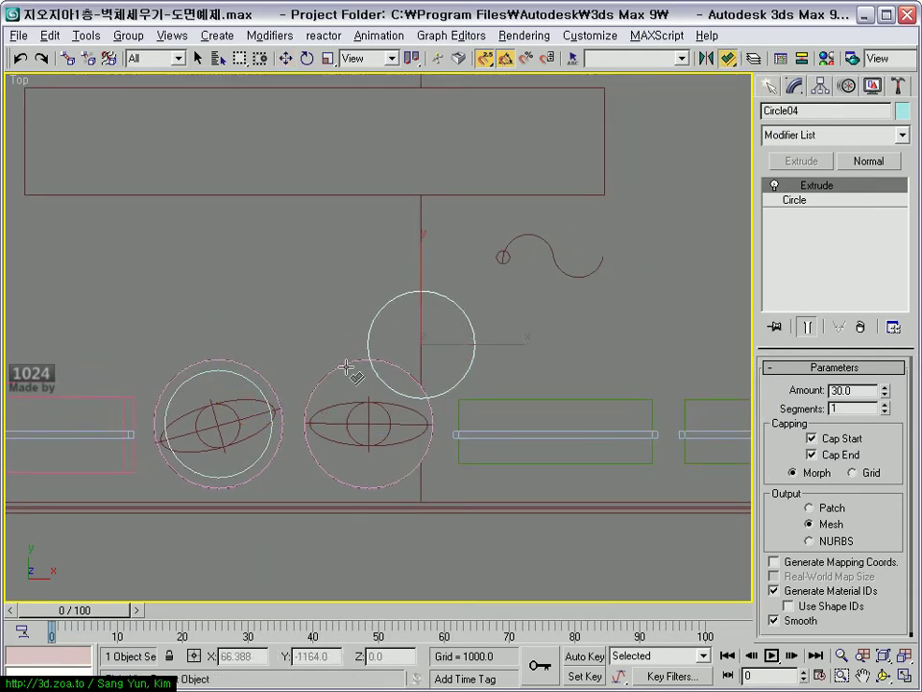
{"action": "left_click", "coordinate": [348, 369]}
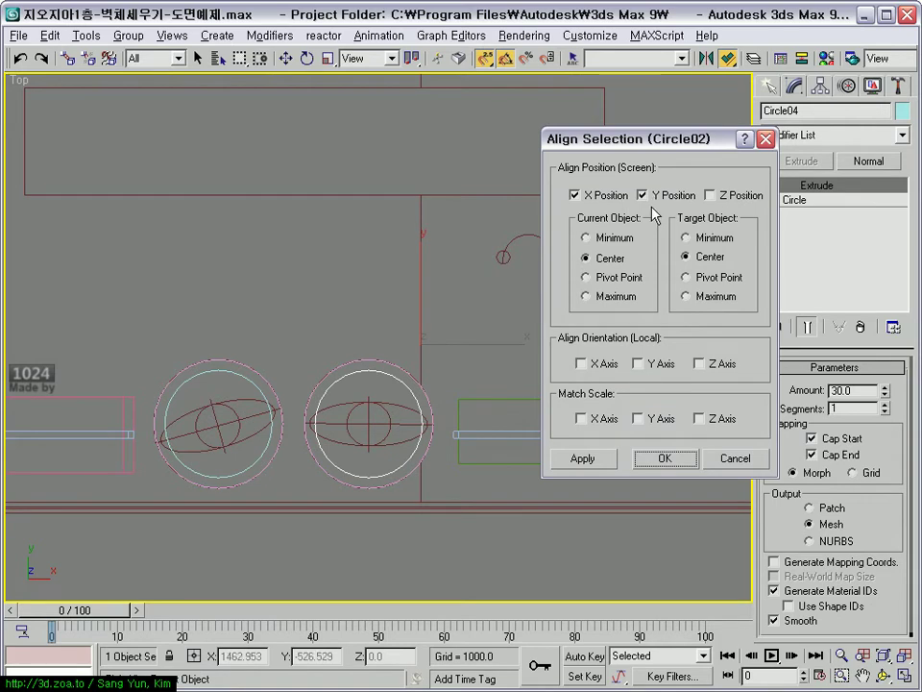
{"action": "left_click", "coordinate": [664, 459]}
{"action": "key", "text": "alt+w"}
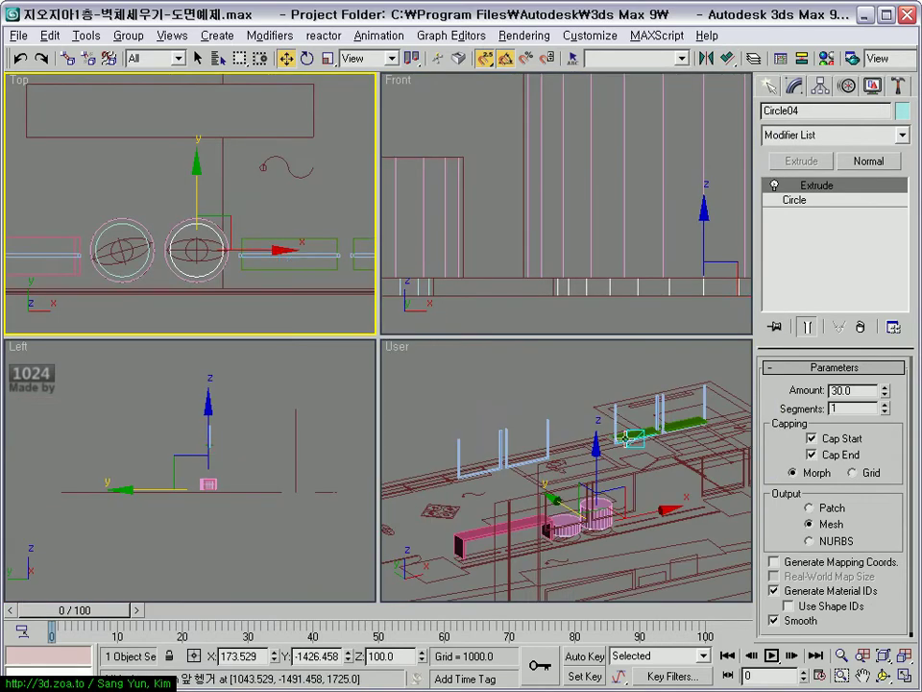
- Orbit the maximized perspective view to inspect the cylinders from above
{"action": "scroll", "coordinate": [586, 509], "scroll_direction": "up", "scroll_amount": 3}
{"action": "key", "text": "alt+w"}
{"action": "scroll", "coordinate": [583, 411], "scroll_direction": "up", "scroll_amount": 4}
{"action": "scroll", "coordinate": [523, 384], "scroll_direction": "up", "scroll_amount": 4}
{"action": "mouse_move", "coordinate": [530, 403]}
{"action": "middle_mouse_down", "text": "alt"}
{"action": "mouse_move", "coordinate": [560, 326]}
{"action": "mouse_move", "coordinate": [560, 438]}
{"action": "mouse_move", "coordinate": [427, 412]}
{"action": "mouse_move", "coordinate": [529, 363]}
{"action": "mouse_move", "coordinate": [472, 541]}
{"action": "middle_mouse_up", "text": "alt"}
{"action": "scroll", "coordinate": [448, 399], "scroll_direction": "down", "scroll_amount": 3}
{"action": "scroll", "coordinate": [448, 400], "scroll_direction": "down", "scroll_amount": 3}
{"action": "middle_click_drag", "start_coordinate": [557, 438], "coordinate": [538, 384], "text": "alt"}
{"action": "key", "text": "alt+w"}
- Maximize the Front view and pan it to frame the wall
{"action": "right_click", "coordinate": [485, 282]}
{"action": "scroll", "coordinate": [490, 284], "scroll_direction": "down", "scroll_amount": 5}
{"action": "scroll", "coordinate": [607, 432], "scroll_direction": "up", "scroll_amount": 2}
{"action": "scroll", "coordinate": [607, 433], "scroll_direction": "up", "scroll_amount": 2}
{"action": "middle_click_drag", "start_coordinate": [490, 241], "coordinate": [672, 240]}
{"action": "scroll", "coordinate": [624, 252], "scroll_direction": "down", "scroll_amount": 3}
{"action": "middle_click_drag", "start_coordinate": [589, 259], "coordinate": [539, 274]}
{"action": "key", "text": "alt+w"}
{"action": "scroll", "coordinate": [494, 298], "scroll_direction": "up", "scroll_amount": 2}
{"action": "mouse_move", "coordinate": [481, 307]}
{"action": "middle_mouse_down"}
{"action": "mouse_move", "coordinate": [355, 346]}
{"action": "mouse_move", "coordinate": [393, 346]}
{"action": "middle_mouse_up"}
- Draw a 2340 × 5730 rectangle spanning the wall frame in the Front view
{"action": "left_click", "coordinate": [772, 87]}
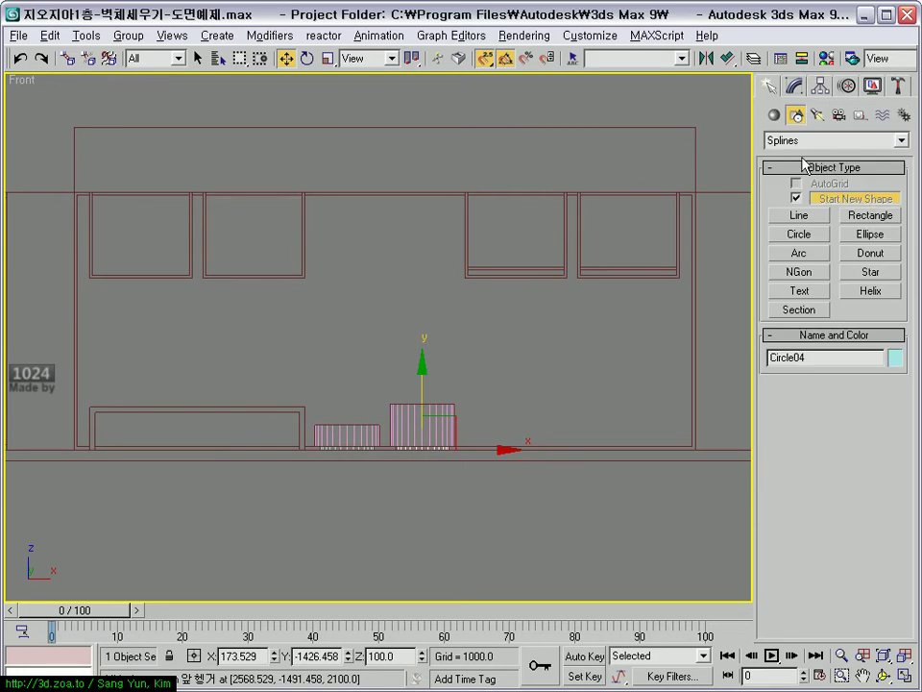
{"action": "left_click", "coordinate": [868, 218]}
{"action": "middle_click_drag", "start_coordinate": [118, 199], "coordinate": [130, 212]}
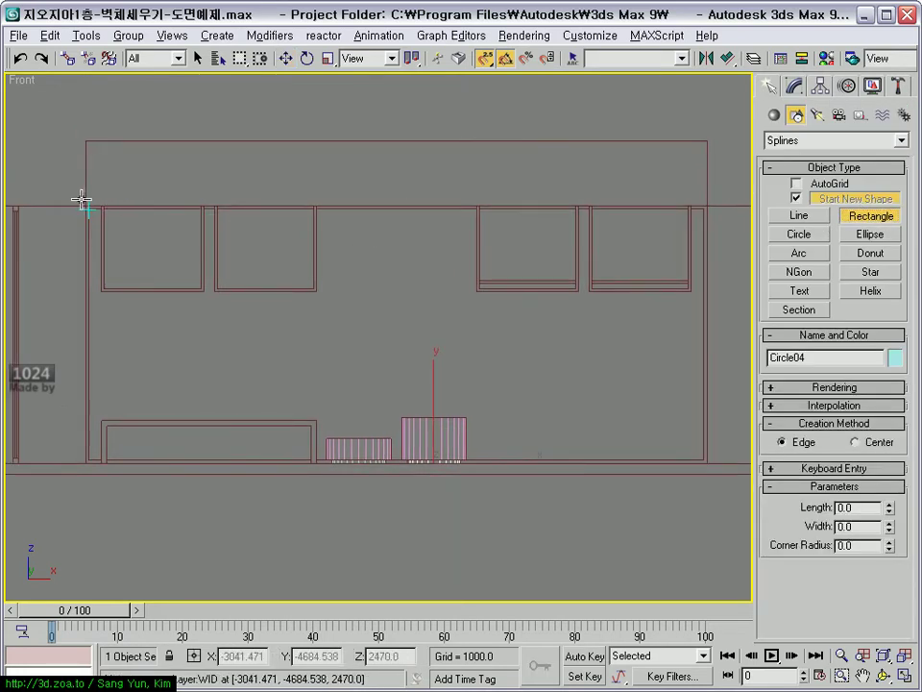
{"action": "right_click", "coordinate": [93, 212]}
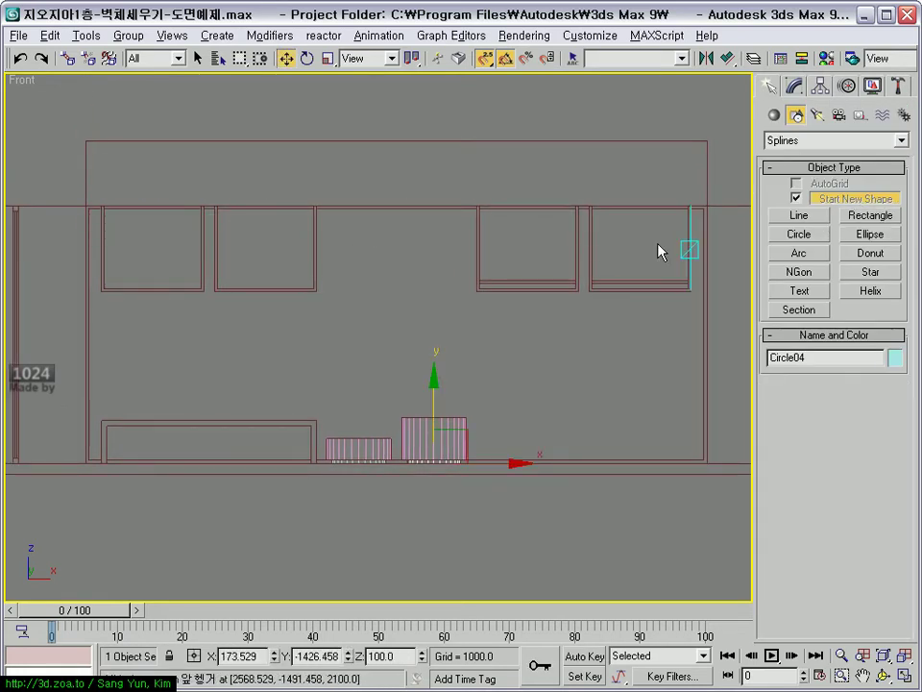
{"action": "left_click", "coordinate": [847, 213]}
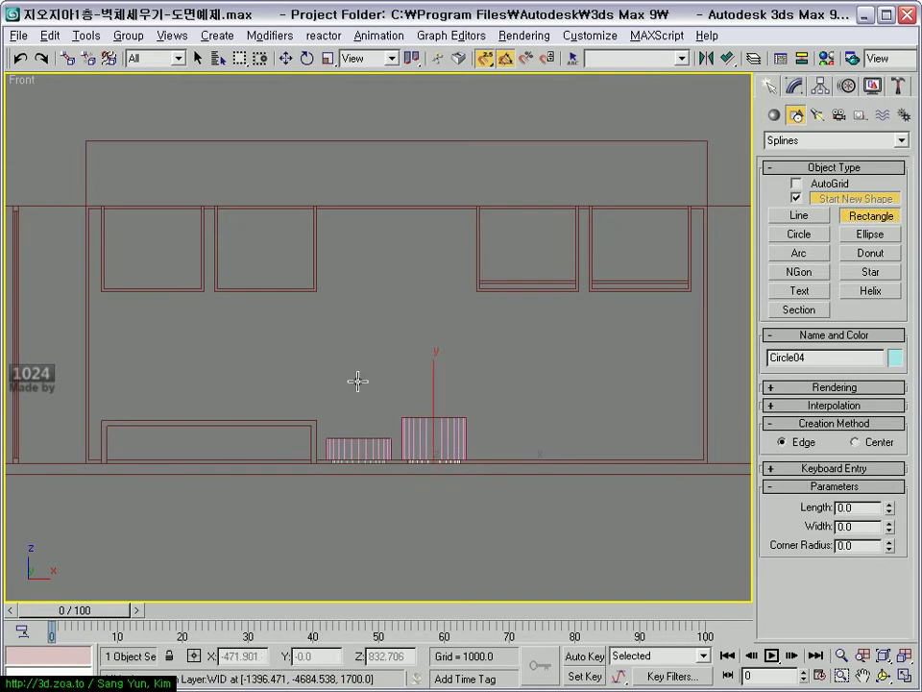
{"action": "left_click_drag", "start_coordinate": [89, 208], "coordinate": [704, 460]}
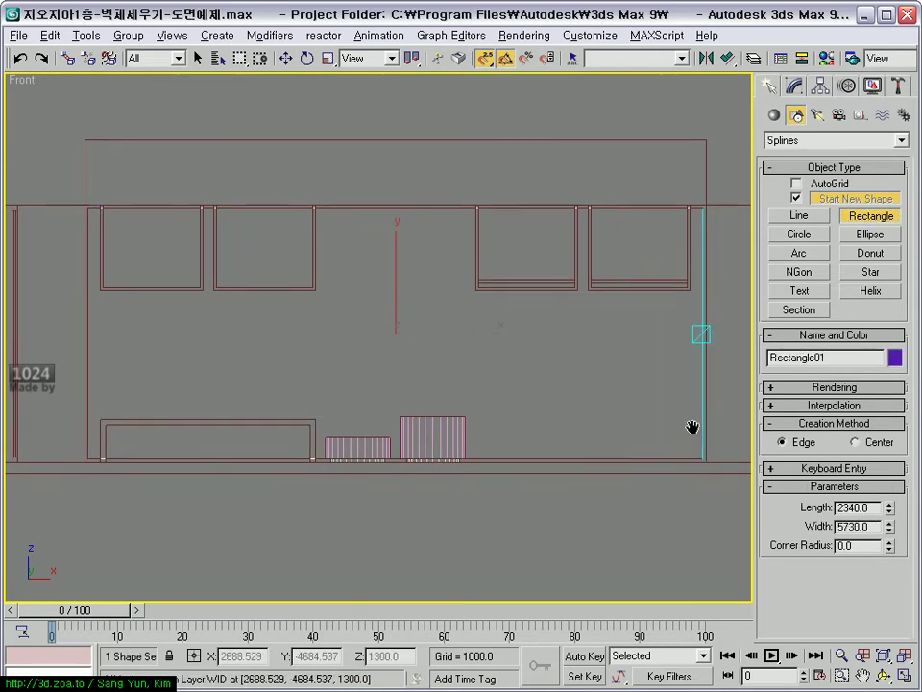
- Move Rectangle01 with snaps so it sits on the wall frame's corner
{"action": "scroll", "coordinate": [546, 326], "scroll_direction": "up", "scroll_amount": 3}
{"action": "scroll", "coordinate": [449, 312], "scroll_direction": "up", "scroll_amount": 3}
{"action": "scroll", "coordinate": [450, 404], "scroll_direction": "up", "scroll_amount": 2}
{"action": "scroll", "coordinate": [451, 404], "scroll_direction": "down", "scroll_amount": 3}
{"action": "scroll", "coordinate": [407, 375], "scroll_direction": "down", "scroll_amount": 2}
{"action": "scroll", "coordinate": [391, 384], "scroll_direction": "up", "scroll_amount": 1}
{"action": "scroll", "coordinate": [467, 364], "scroll_direction": "up", "scroll_amount": 4}
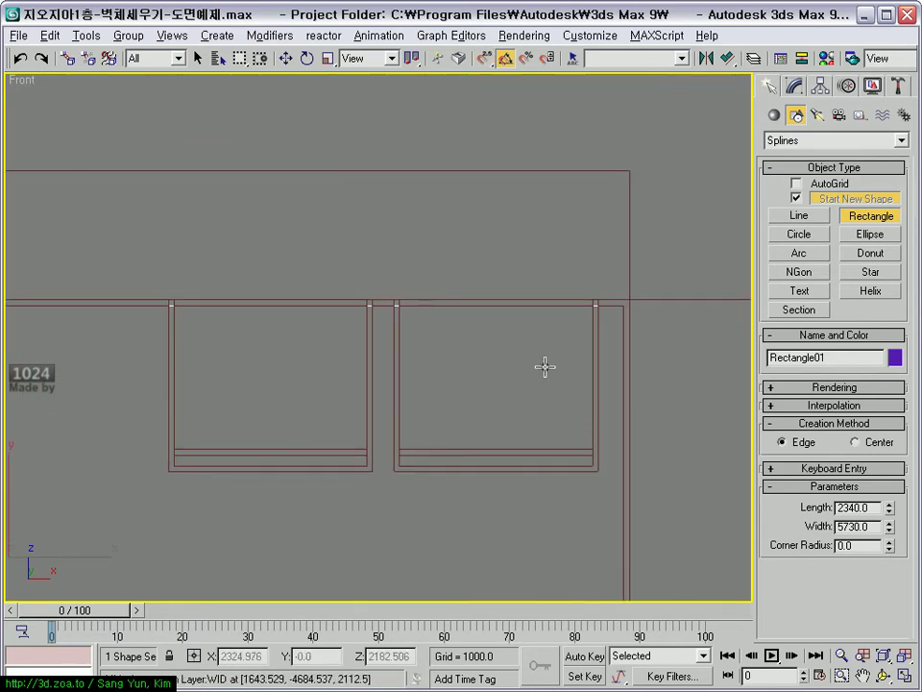
{"action": "key", "text": "w"}
{"action": "middle_click_drag", "start_coordinate": [545, 366], "coordinate": [495, 332]}
{"action": "scroll", "coordinate": [489, 310], "scroll_direction": "down", "scroll_amount": 3}
{"action": "scroll", "coordinate": [461, 343], "scroll_direction": "up", "scroll_amount": 2}
{"action": "left_click_drag", "start_coordinate": [479, 334], "coordinate": [481, 331]}
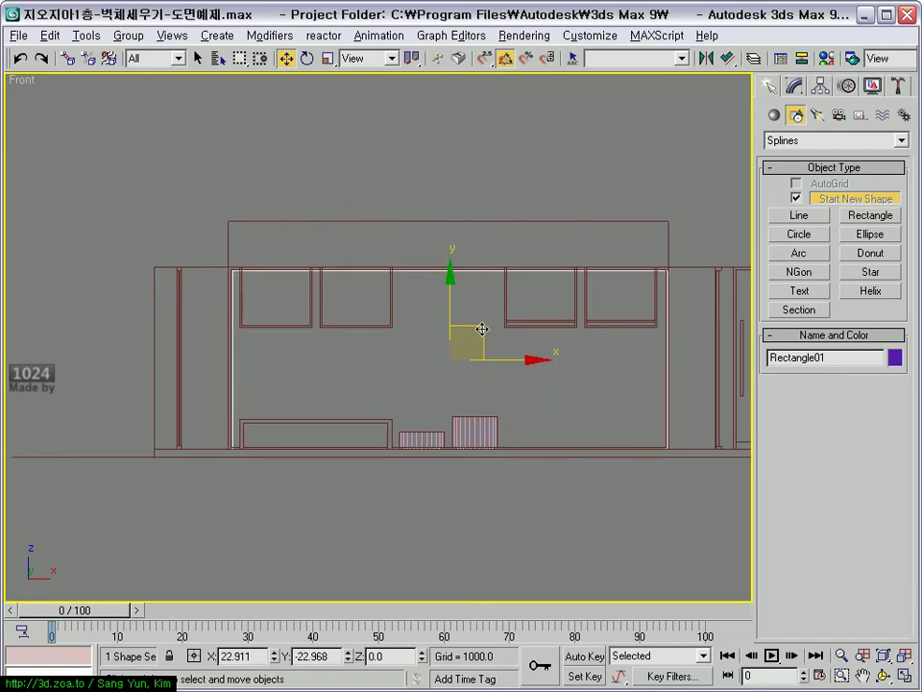
{"action": "scroll", "coordinate": [343, 343], "scroll_direction": "up", "scroll_amount": 1}
{"action": "scroll", "coordinate": [343, 343], "scroll_direction": "up", "scroll_amount": 4}
{"action": "middle_click_drag", "start_coordinate": [343, 343], "coordinate": [427, 420]}
{"action": "scroll", "coordinate": [256, 393], "scroll_direction": "up", "scroll_amount": 2}
{"action": "scroll", "coordinate": [208, 391], "scroll_direction": "up", "scroll_amount": 2}
{"action": "left_click_drag", "start_coordinate": [207, 391], "coordinate": [240, 378]}
{"action": "scroll", "coordinate": [239, 385], "scroll_direction": "up", "scroll_amount": 1}
{"action": "scroll", "coordinate": [239, 385], "scroll_direction": "down", "scroll_amount": 2}
- Convert Rectangle01 to an editable spline and select its spline
{"action": "scroll", "coordinate": [436, 361], "scroll_direction": "down", "scroll_amount": 1}
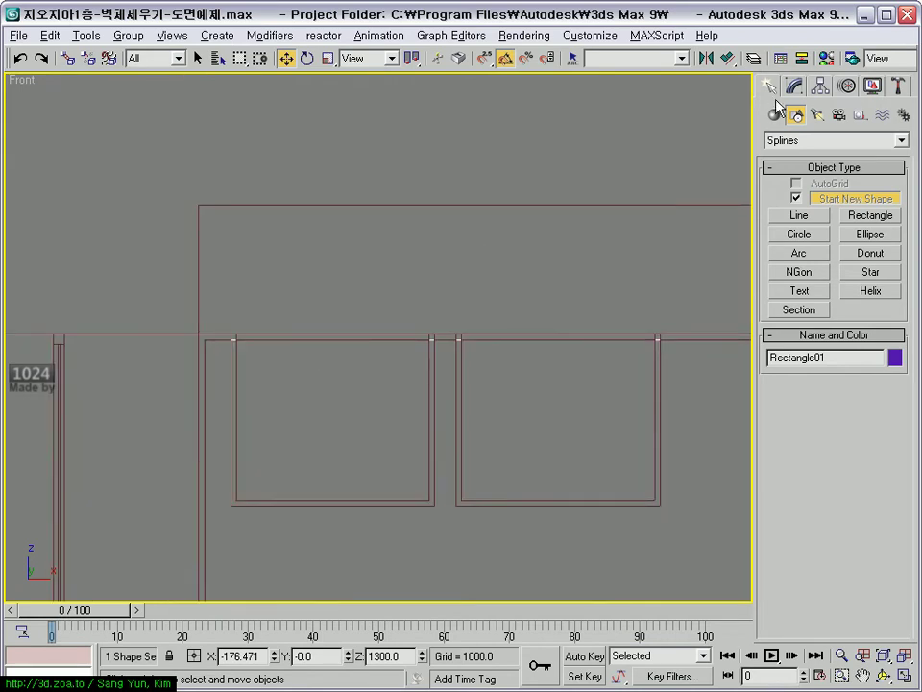
{"action": "right_click", "coordinate": [556, 330]}
{"action": "mouse_move", "coordinate": [615, 476]}
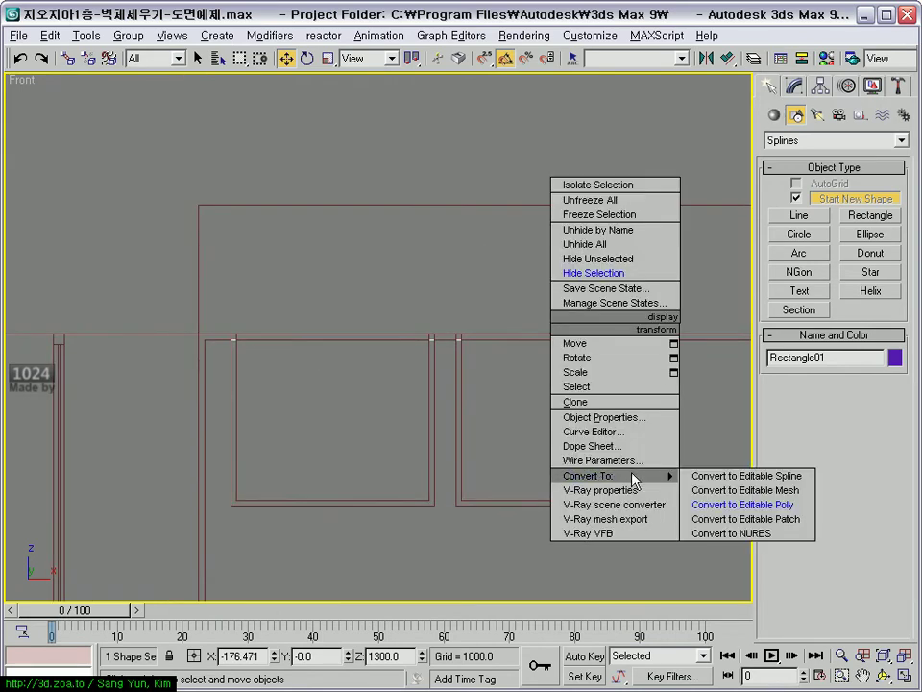
{"action": "left_click", "coordinate": [745, 476]}
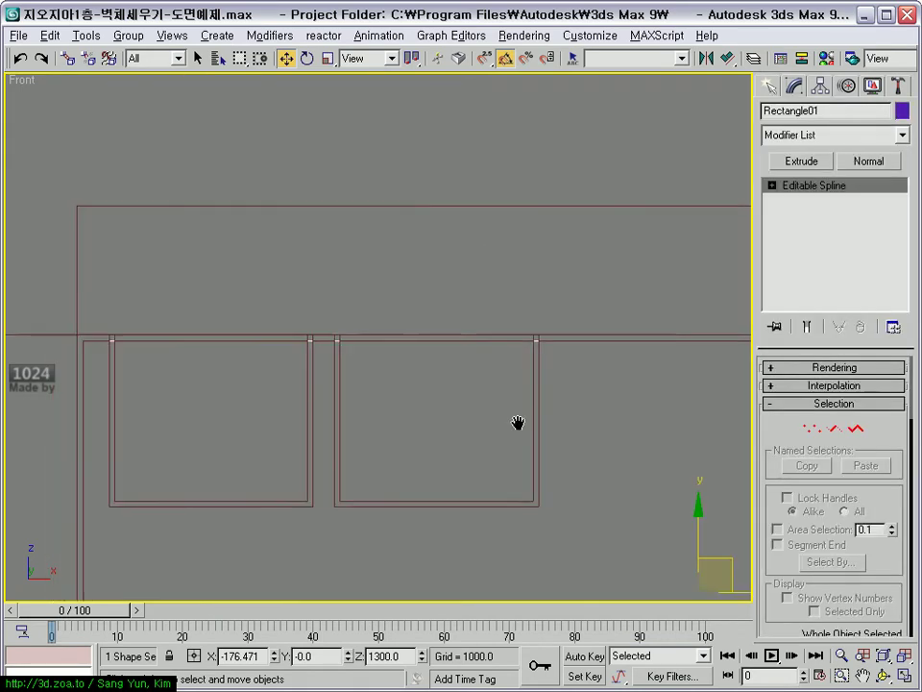
{"action": "left_click", "coordinate": [862, 440]}
{"action": "scroll", "coordinate": [562, 412], "scroll_direction": "down", "scroll_amount": 3}
{"action": "left_click", "coordinate": [478, 397]}
{"action": "scroll", "coordinate": [477, 398], "scroll_direction": "up", "scroll_amount": 3}
{"action": "middle_click_drag", "start_coordinate": [437, 387], "coordinate": [544, 367]}
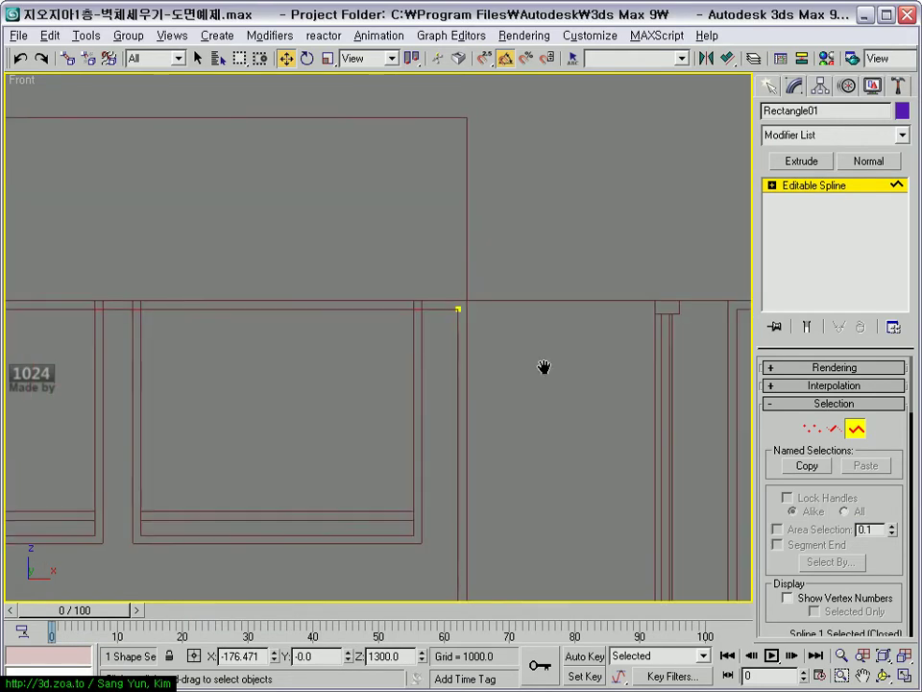
- Outline the spline into a double-line frame
{"action": "key", "text": "alt+w"}
{"action": "scroll", "coordinate": [630, 485], "scroll_direction": "up", "scroll_amount": 2}
{"action": "scroll", "coordinate": [552, 465], "scroll_direction": "up", "scroll_amount": 3}
{"action": "scroll", "coordinate": [581, 501], "scroll_direction": "up", "scroll_amount": 2}
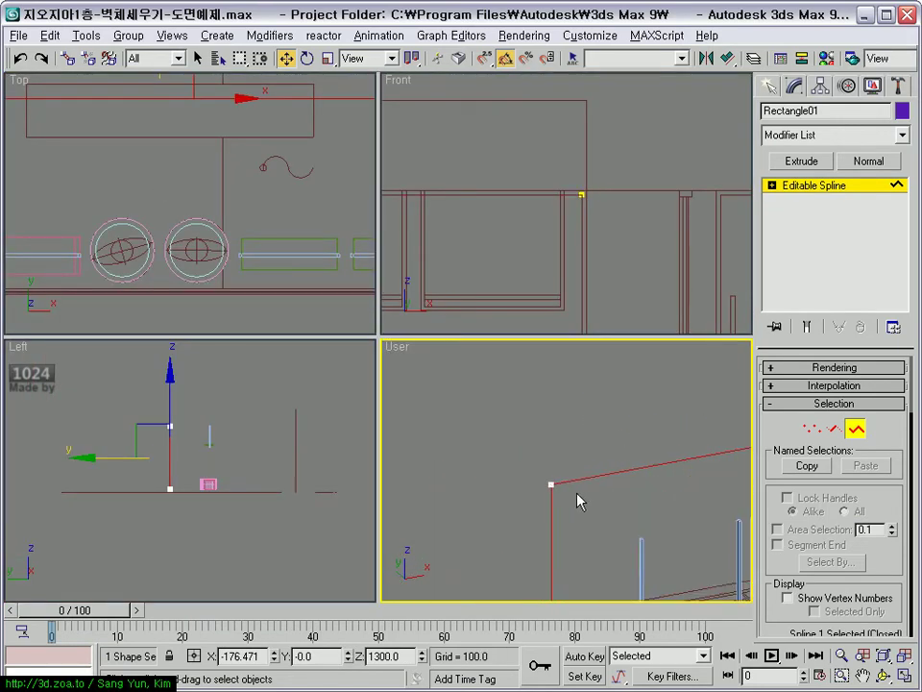
{"action": "scroll", "coordinate": [633, 229], "scroll_direction": "up", "scroll_amount": 2}
{"action": "mouse_move", "coordinate": [609, 222]}
{"action": "middle_mouse_down"}
{"action": "mouse_move", "coordinate": [582, 275]}
{"action": "mouse_move", "coordinate": [597, 240]}
{"action": "middle_mouse_up"}
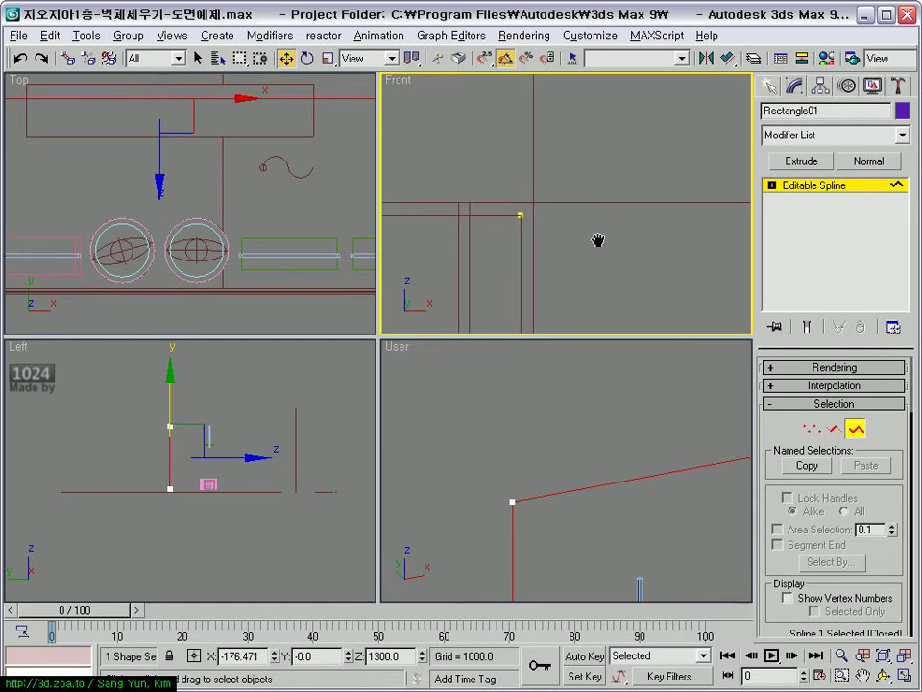
{"action": "left_click_drag", "start_coordinate": [885, 449], "coordinate": [886, 135]}
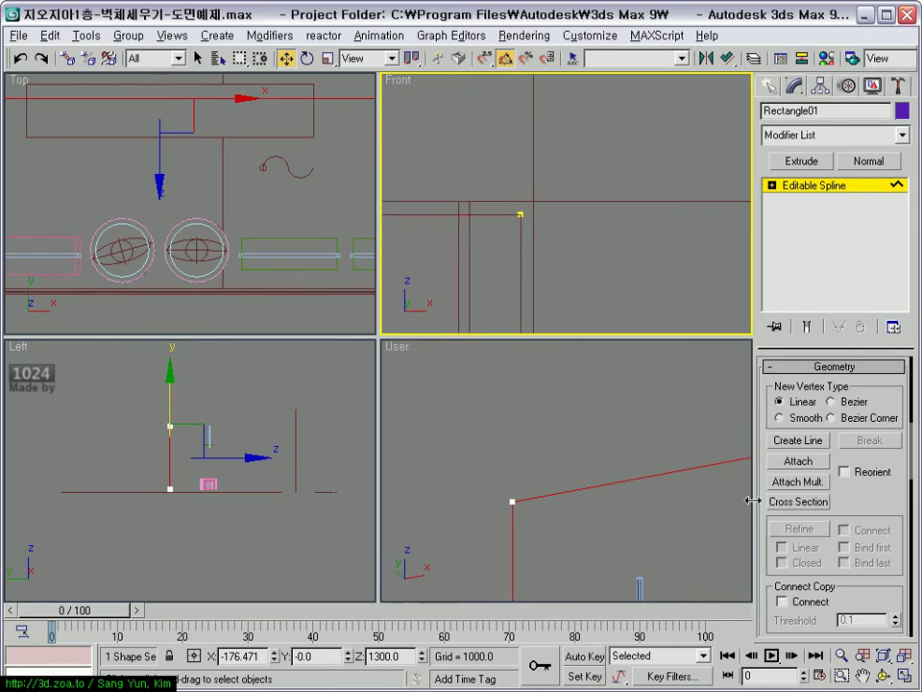
{"action": "left_click_drag", "start_coordinate": [753, 499], "coordinate": [596, 490]}
{"action": "left_click_drag", "start_coordinate": [830, 552], "coordinate": [849, 458]}
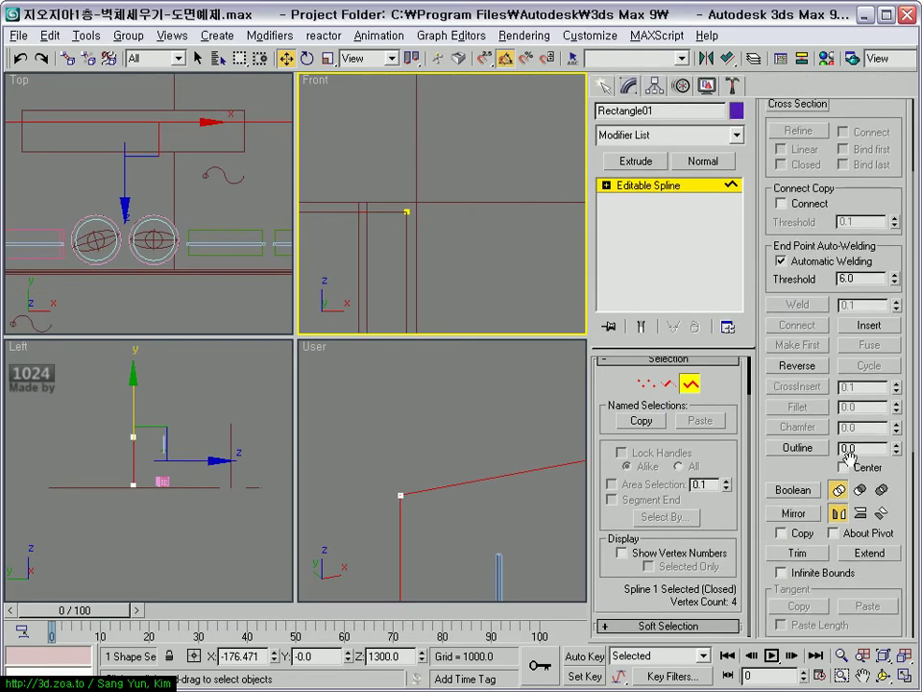
{"action": "left_click", "coordinate": [787, 454]}
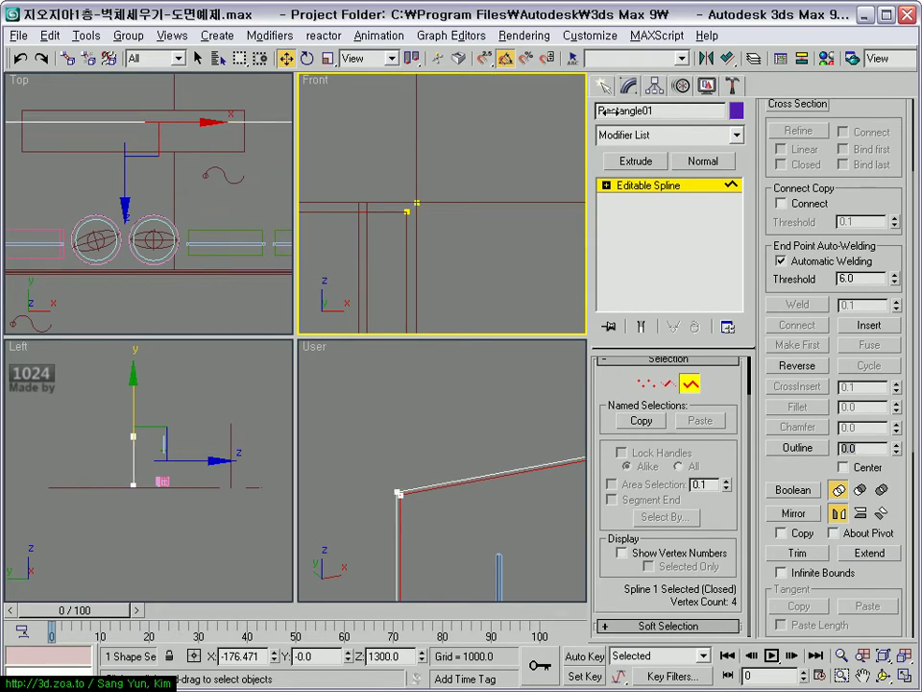
{"action": "left_click", "coordinate": [691, 392]}
- Move the frame down onto the wall line in the maximized Top view
{"action": "scroll", "coordinate": [103, 119], "scroll_direction": "down", "scroll_amount": 3}
{"action": "scroll", "coordinate": [134, 202], "scroll_direction": "up", "scroll_amount": 1}
{"action": "key", "text": "alt+w"}
{"action": "scroll", "coordinate": [278, 276], "scroll_direction": "up", "scroll_amount": 2}
{"action": "scroll", "coordinate": [210, 274], "scroll_direction": "up", "scroll_amount": 1}
{"action": "scroll", "coordinate": [240, 262], "scroll_direction": "up", "scroll_amount": 1}
{"action": "scroll", "coordinate": [261, 279], "scroll_direction": "up", "scroll_amount": 1}
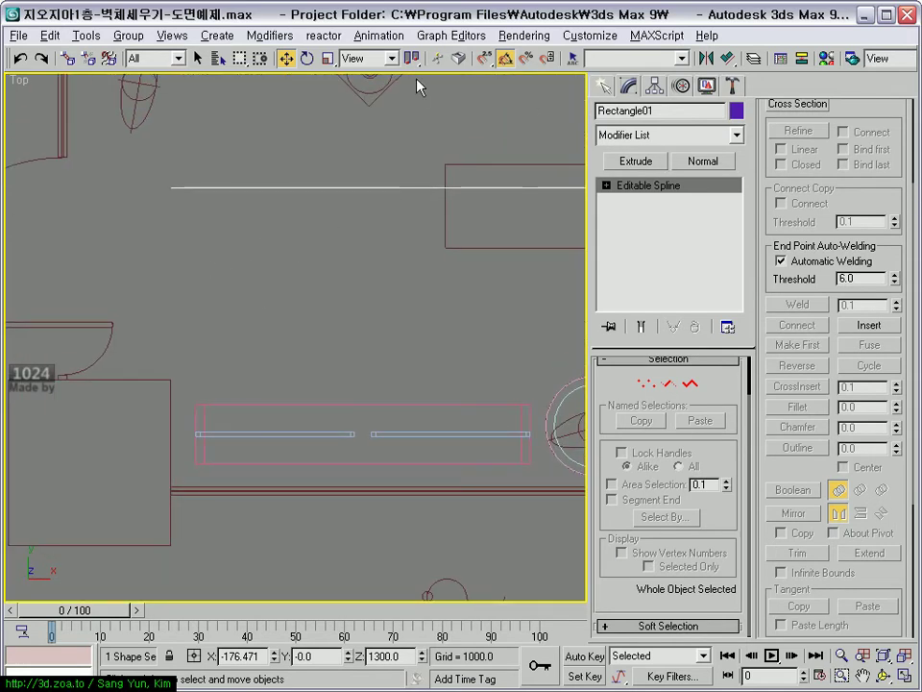
{"action": "left_click_drag", "start_coordinate": [171, 186], "coordinate": [169, 494]}
{"action": "scroll", "coordinate": [211, 509], "scroll_direction": "up", "scroll_amount": 3}
{"action": "middle_click_drag", "start_coordinate": [219, 411], "coordinate": [325, 373]}
{"action": "scroll", "coordinate": [331, 423], "scroll_direction": "up", "scroll_amount": 3}
- Add an Extrude modifier to the frame with Amount -50
{"action": "left_click", "coordinate": [651, 161]}
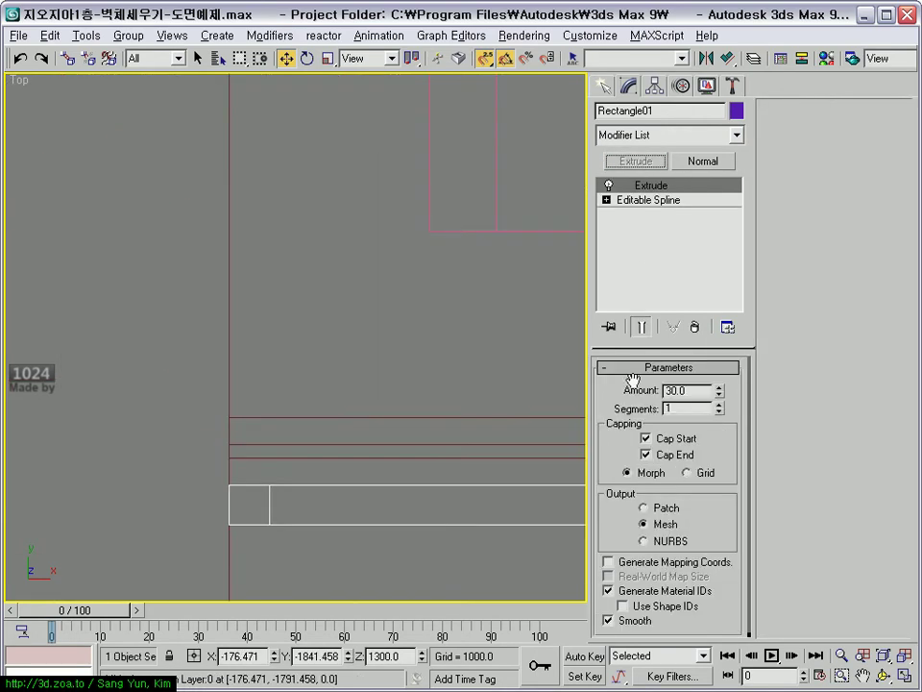
{"action": "left_click_drag", "start_coordinate": [719, 394], "coordinate": [719, 537]}
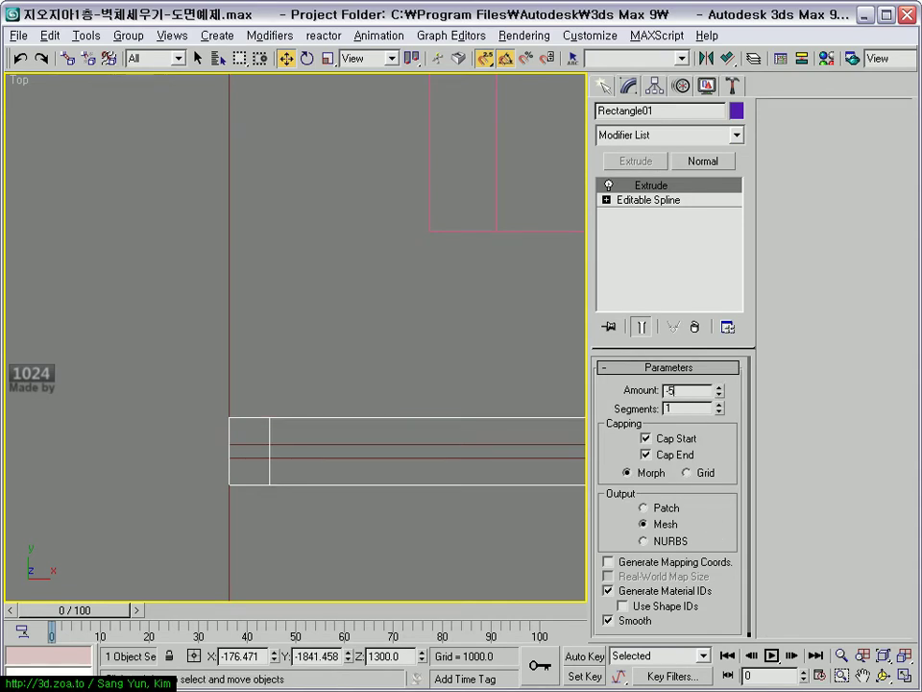
{"action": "scroll", "coordinate": [369, 444], "scroll_direction": "down", "scroll_amount": 5}
{"action": "scroll", "coordinate": [321, 410], "scroll_direction": "down", "scroll_amount": 1}
{"action": "scroll", "coordinate": [321, 409], "scroll_direction": "down", "scroll_amount": 4}
{"action": "scroll", "coordinate": [216, 440], "scroll_direction": "down", "scroll_amount": 2}
- Maximize the Front view again, framing the whole wall elevation
{"action": "key", "text": "alt+w"}
{"action": "middle_click", "coordinate": [463, 231]}
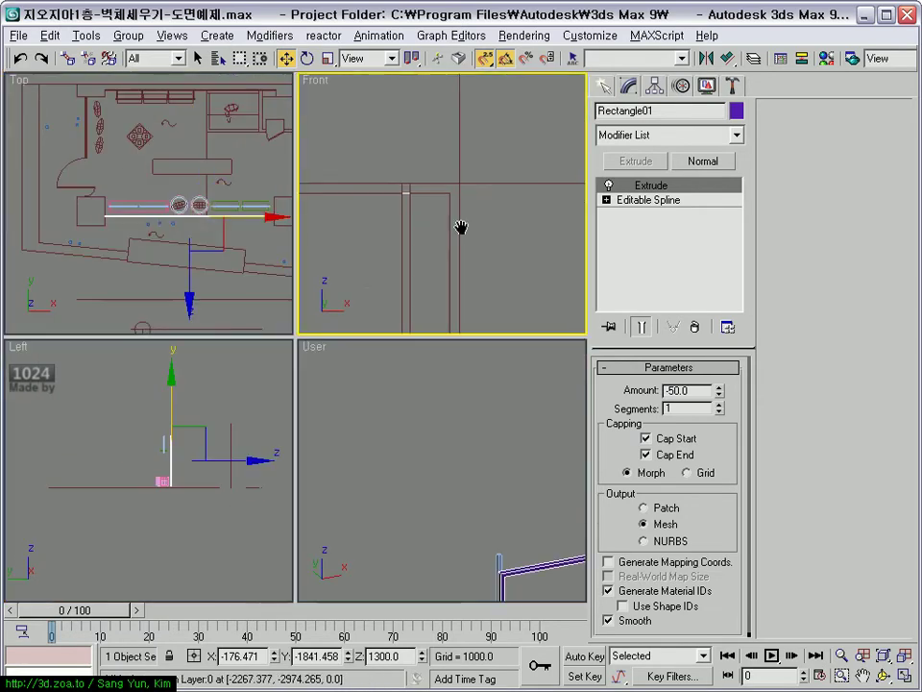
{"action": "middle_click_drag", "start_coordinate": [463, 231], "coordinate": [507, 228]}
{"action": "key", "text": "alt+w"}
{"action": "scroll", "coordinate": [424, 303], "scroll_direction": "down", "scroll_amount": 3}
{"action": "mouse_move", "coordinate": [445, 263]}
{"action": "middle_mouse_down"}
{"action": "mouse_move", "coordinate": [391, 278]}
{"action": "mouse_move", "coordinate": [378, 317]}
{"action": "middle_mouse_up"}
{"action": "left_click", "coordinate": [603, 88]}
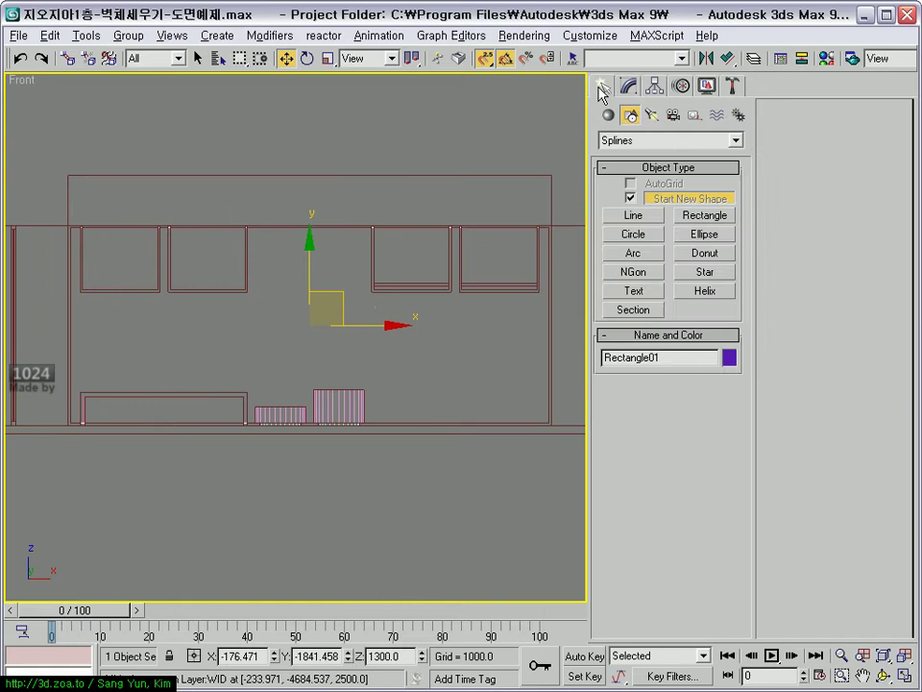
- Draw a second 2340 × 5730 rectangle, Rectangle02, over the wall frame in the Front view
{"action": "left_click", "coordinate": [706, 215]}
{"action": "left_click_drag", "start_coordinate": [71, 229], "coordinate": [544, 420]}
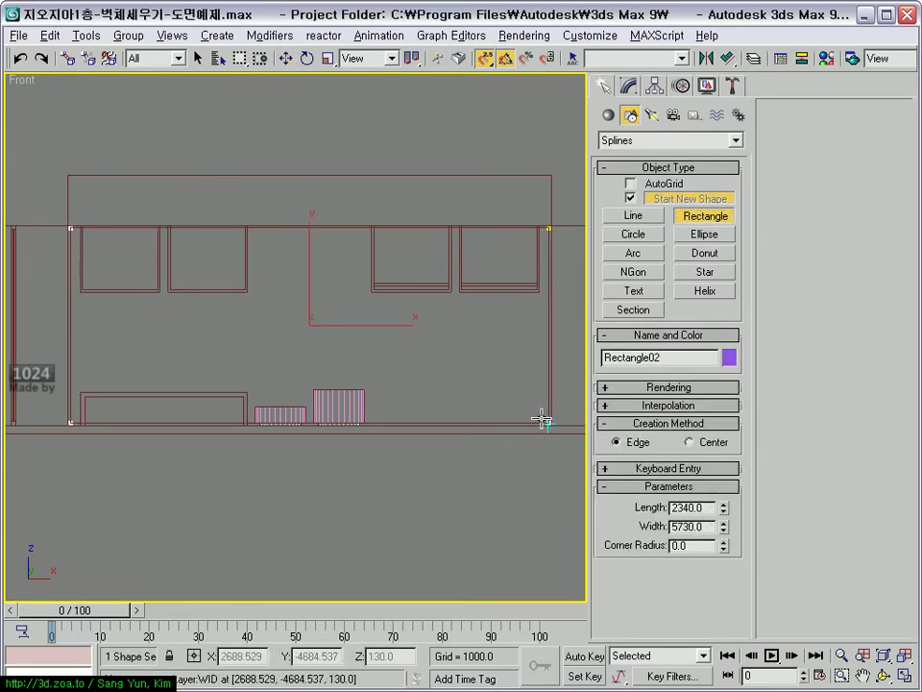
{"action": "scroll", "coordinate": [499, 423], "scroll_direction": "down", "scroll_amount": 1}
{"action": "key", "text": "alt+w"}
{"action": "right_click", "coordinate": [225, 280]}
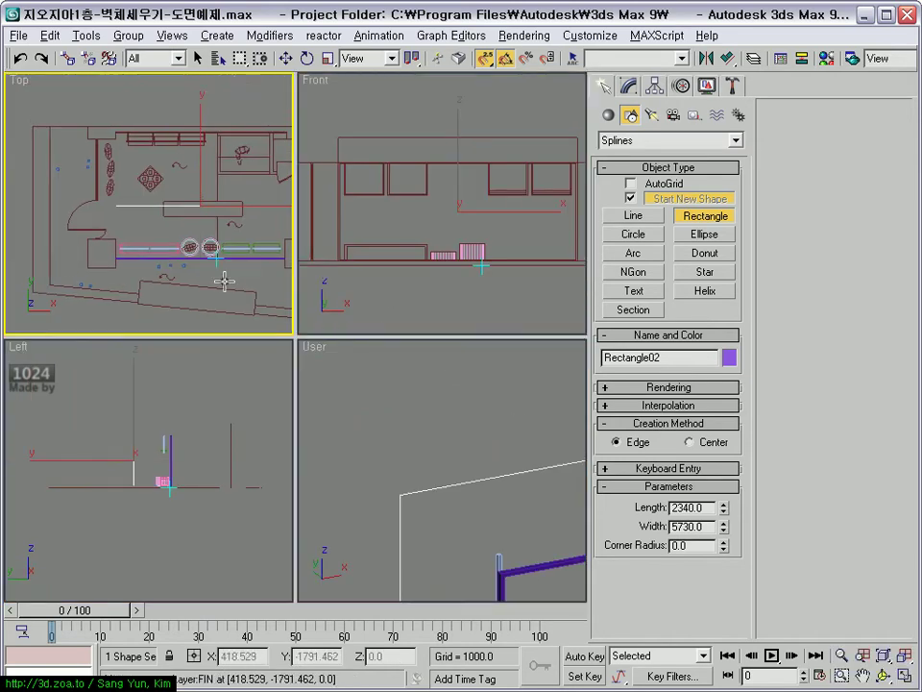
{"action": "scroll", "coordinate": [225, 281], "scroll_direction": "up", "scroll_amount": 2}
{"action": "right_click", "coordinate": [227, 282]}
{"action": "scroll", "coordinate": [233, 281], "scroll_direction": "up", "scroll_amount": 2}
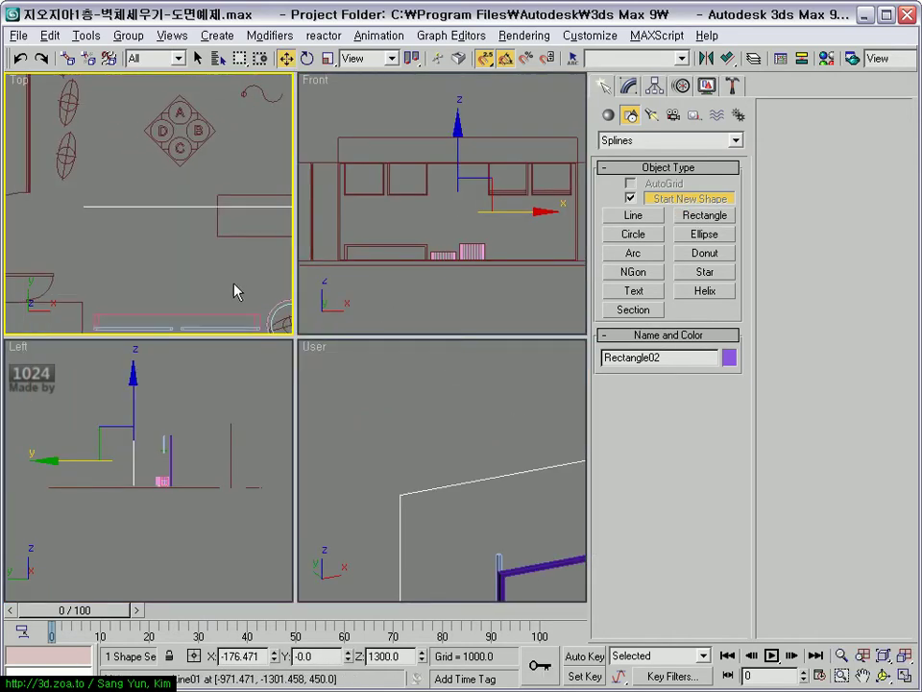
- Maximize the Top view and check Line01 and Rectangle01 in the plan
{"action": "key", "text": "alt+q"}
{"action": "key", "text": "alt+w"}
{"action": "key", "text": "alt+q"}
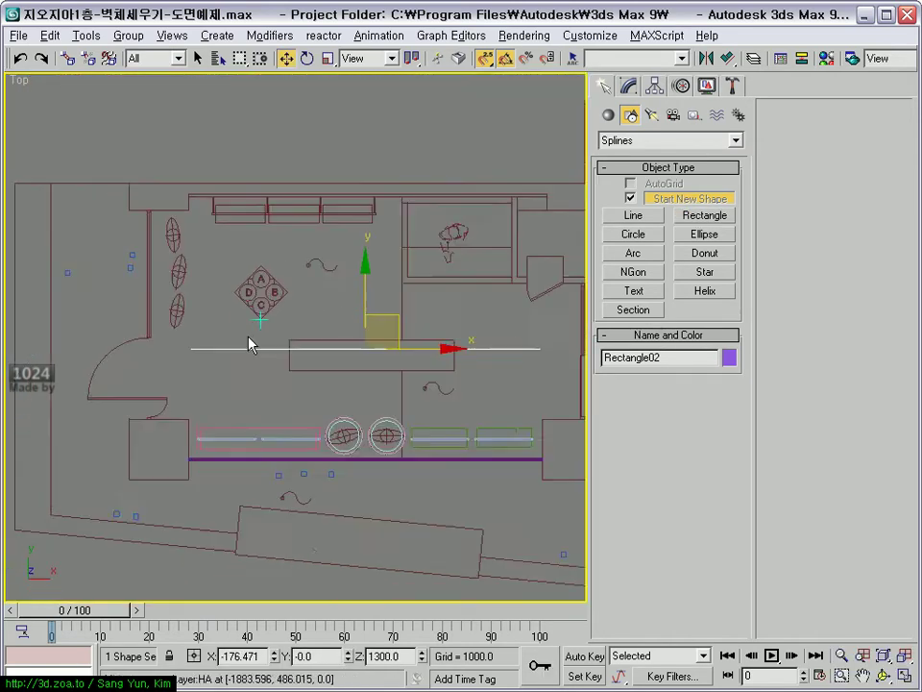
{"action": "scroll", "coordinate": [248, 344], "scroll_direction": "down", "scroll_amount": 2}
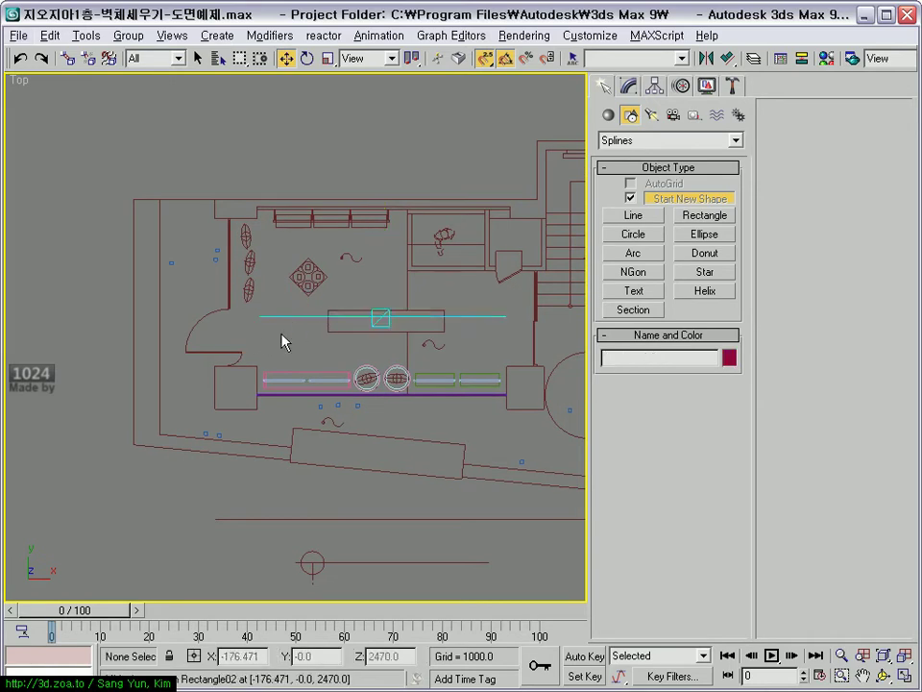
{"action": "scroll", "coordinate": [283, 340], "scroll_direction": "up", "scroll_amount": 3}
{"action": "left_click", "coordinate": [215, 479]}
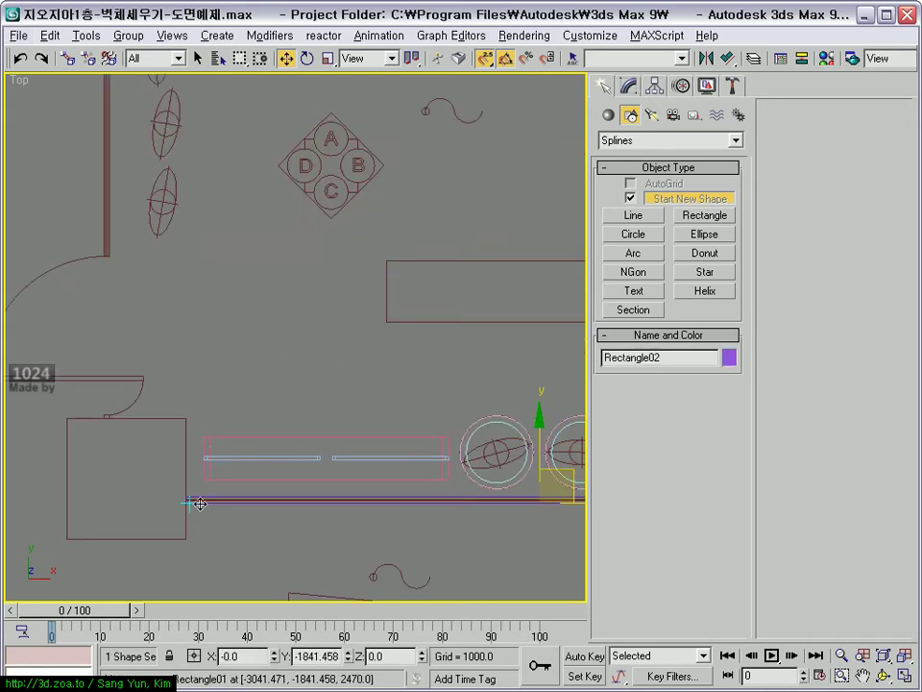
{"action": "scroll", "coordinate": [228, 346], "scroll_direction": "up", "scroll_amount": 3}
{"action": "scroll", "coordinate": [299, 412], "scroll_direction": "up", "scroll_amount": 2}
{"action": "scroll", "coordinate": [293, 377], "scroll_direction": "up", "scroll_amount": 2}
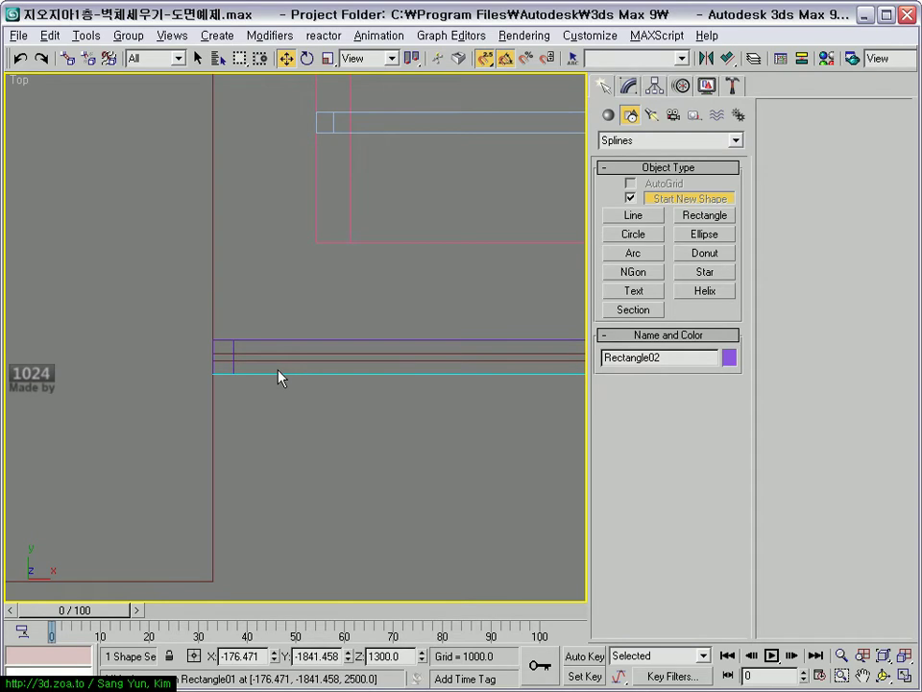
{"action": "scroll", "coordinate": [278, 377], "scroll_direction": "up", "scroll_amount": 2}
{"action": "right_click", "coordinate": [173, 415]}
{"action": "left_click", "coordinate": [179, 415]}
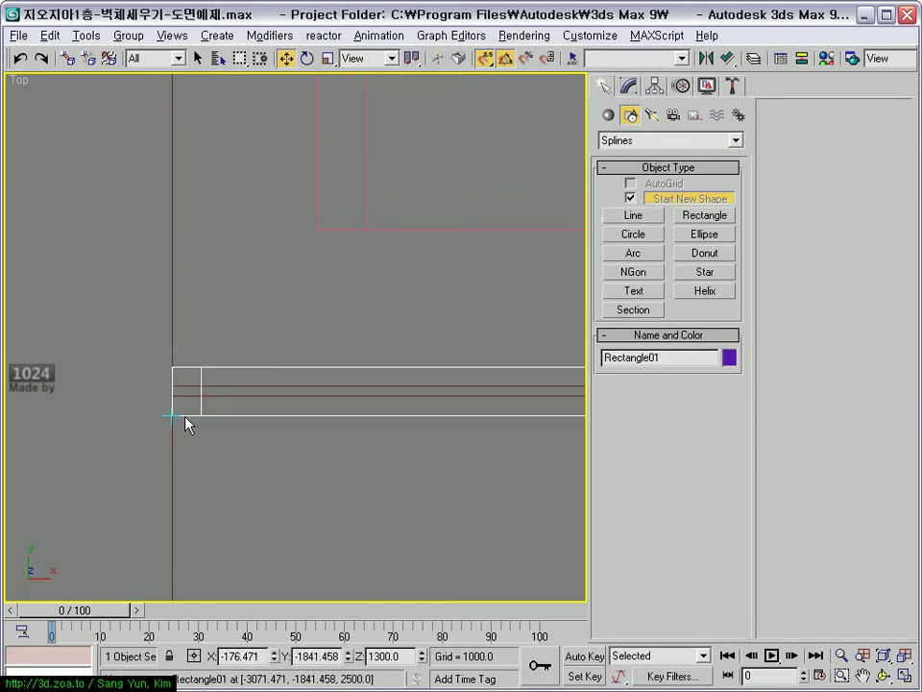
{"action": "left_click", "coordinate": [185, 420]}
{"action": "scroll", "coordinate": [214, 387], "scroll_direction": "down", "scroll_amount": 4}
{"action": "scroll", "coordinate": [202, 392], "scroll_direction": "down", "scroll_amount": 2}
{"action": "scroll", "coordinate": [240, 363], "scroll_direction": "up", "scroll_amount": 3}
{"action": "scroll", "coordinate": [269, 369], "scroll_direction": "up", "scroll_amount": 2}
- Move Rectangle02 down onto the front wall line in plan and open its Modify panel
{"action": "left_click", "coordinate": [284, 374]}
{"action": "middle_click_drag", "start_coordinate": [243, 372], "coordinate": [256, 372]}
{"action": "left_click", "coordinate": [220, 387]}
{"action": "scroll", "coordinate": [268, 323], "scroll_direction": "up", "scroll_amount": 2}
{"action": "scroll", "coordinate": [175, 268], "scroll_direction": "down", "scroll_amount": 2}
{"action": "left_click_drag", "start_coordinate": [218, 231], "coordinate": [227, 450]}
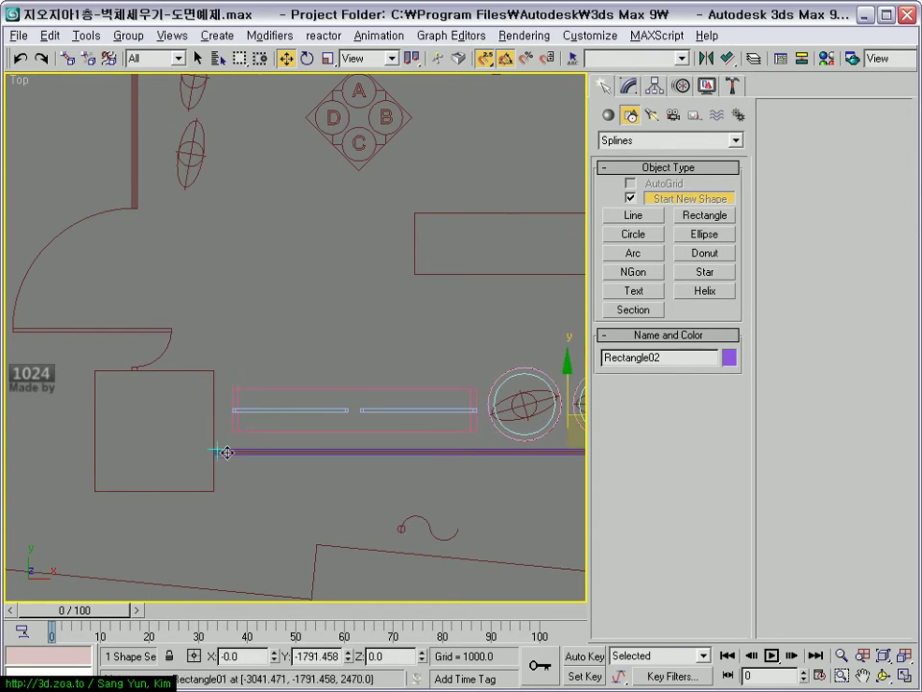
{"action": "left_click", "coordinate": [288, 410]}
{"action": "middle_click_drag", "start_coordinate": [310, 410], "coordinate": [270, 440]}
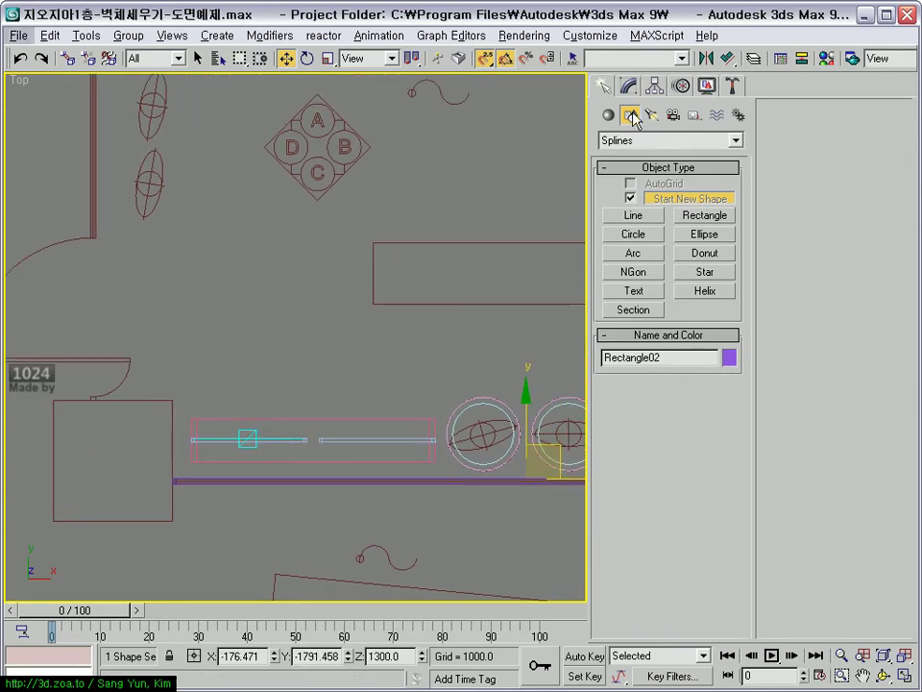
{"action": "left_click", "coordinate": [629, 86]}
{"action": "scroll", "coordinate": [371, 299], "scroll_direction": "up", "scroll_amount": 1}
{"action": "scroll", "coordinate": [371, 299], "scroll_direction": "up", "scroll_amount": 3}
- Extrude Rectangle02 by 10 and nudge it down onto the front wall line in plan
{"action": "left_click", "coordinate": [657, 168]}
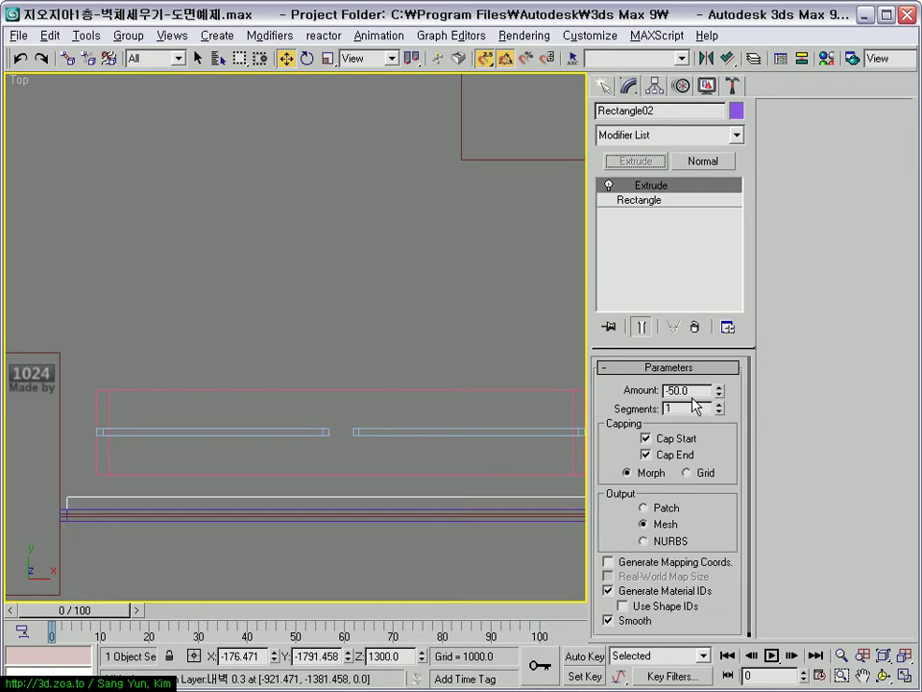
{"action": "key", "text": "Return"}
{"action": "scroll", "coordinate": [214, 264], "scroll_direction": "up", "scroll_amount": 3}
{"action": "mouse_move", "coordinate": [214, 263]}
{"action": "middle_mouse_down"}
{"action": "mouse_move", "coordinate": [155, 412]}
{"action": "mouse_move", "coordinate": [266, 391]}
{"action": "middle_mouse_up"}
{"action": "scroll", "coordinate": [266, 391], "scroll_direction": "up", "scroll_amount": 2}
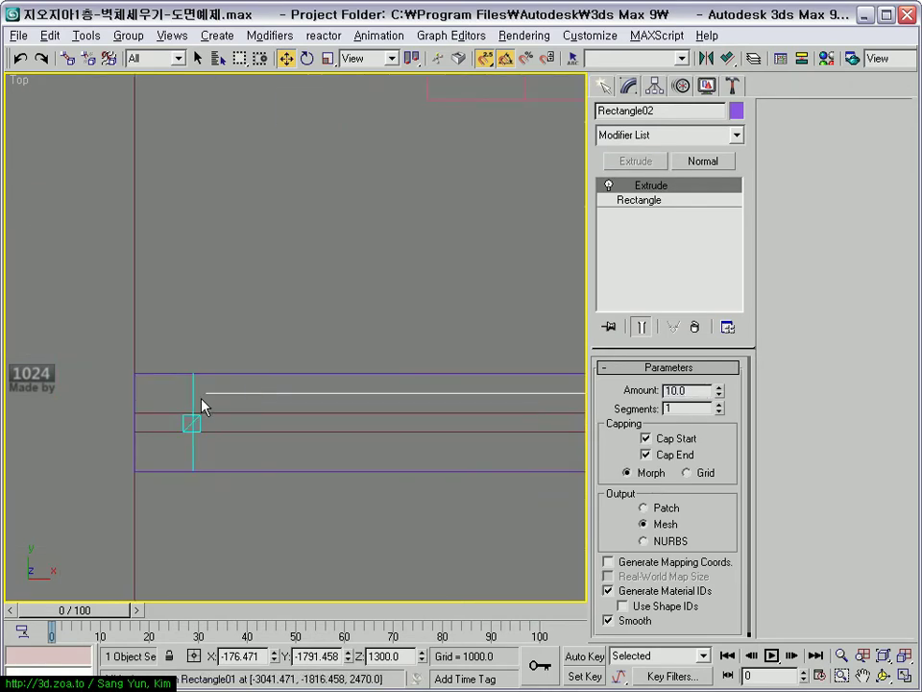
{"action": "left_click", "coordinate": [211, 407]}
{"action": "left_click", "coordinate": [198, 392]}
{"action": "mouse_move", "coordinate": [198, 392]}
{"action": "left_mouse_down"}
{"action": "mouse_move", "coordinate": [248, 523]}
{"action": "mouse_move", "coordinate": [189, 469]}
{"action": "mouse_move", "coordinate": [194, 429]}
{"action": "left_mouse_up"}
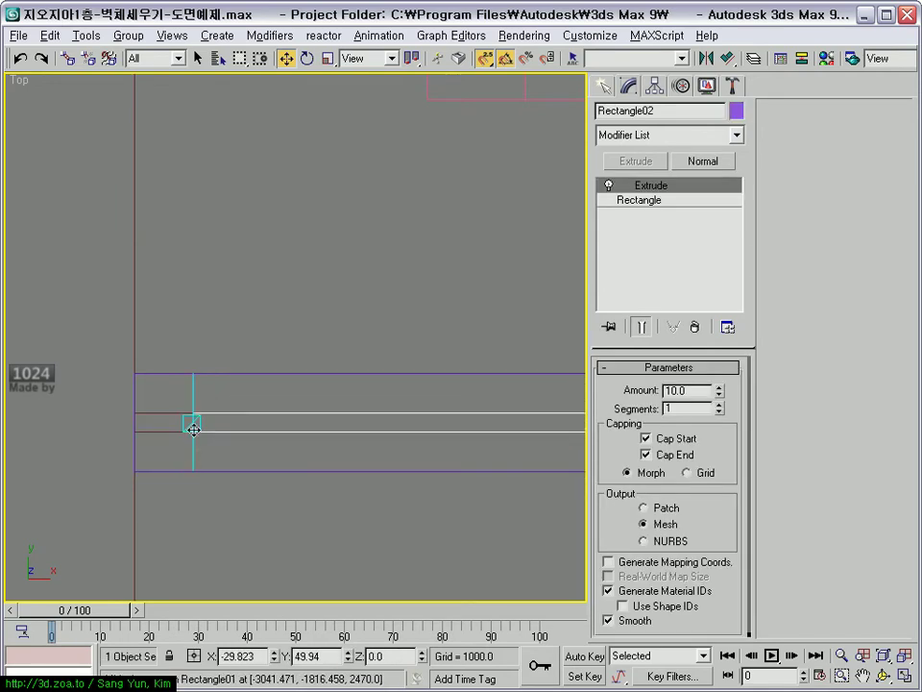
- Frame and orbit the Perspective view on the purple wall panel, maximized to full size
{"action": "scroll", "coordinate": [313, 416], "scroll_direction": "down", "scroll_amount": 2}
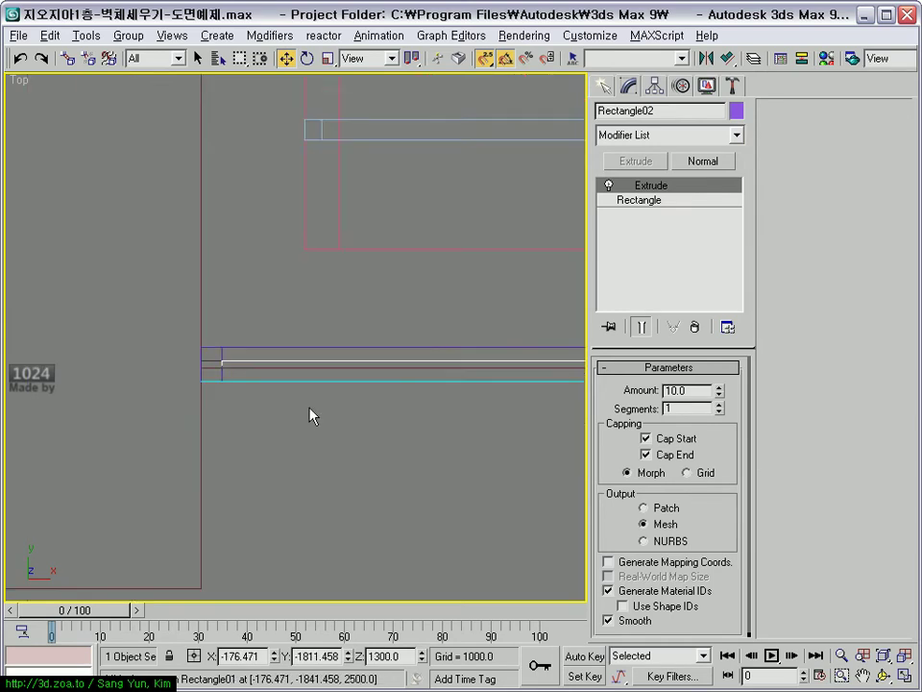
{"action": "key", "text": "alt+w"}
{"action": "middle_click", "coordinate": [389, 384]}
{"action": "key", "text": "z"}
{"action": "middle_click_drag", "start_coordinate": [383, 393], "coordinate": [414, 438], "text": "alt"}
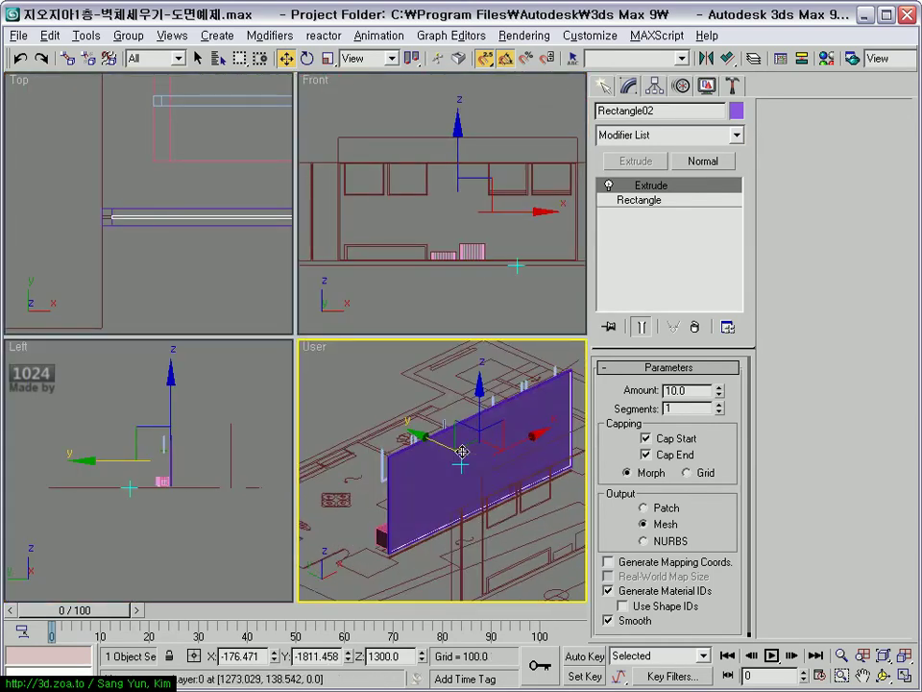
{"action": "key", "text": "alt+w"}
{"action": "scroll", "coordinate": [299, 387], "scroll_direction": "up", "scroll_amount": 2}
{"action": "mouse_move", "coordinate": [298, 387]}
{"action": "middle_mouse_down", "text": "alt"}
{"action": "mouse_move", "coordinate": [375, 336]}
{"action": "mouse_move", "coordinate": [403, 338]}
{"action": "mouse_move", "coordinate": [304, 367]}
{"action": "middle_mouse_up", "text": "alt"}
{"action": "scroll", "coordinate": [304, 367], "scroll_direction": "down", "scroll_amount": 3}
{"action": "scroll", "coordinate": [303, 367], "scroll_direction": "up", "scroll_amount": 3}
{"action": "scroll", "coordinate": [304, 367], "scroll_direction": "down", "scroll_amount": 3}
- Clear the selection and reselect the purple wall panel Rectangle02
{"action": "key", "text": "ctrl+d"}
{"action": "left_click", "coordinate": [379, 287]}
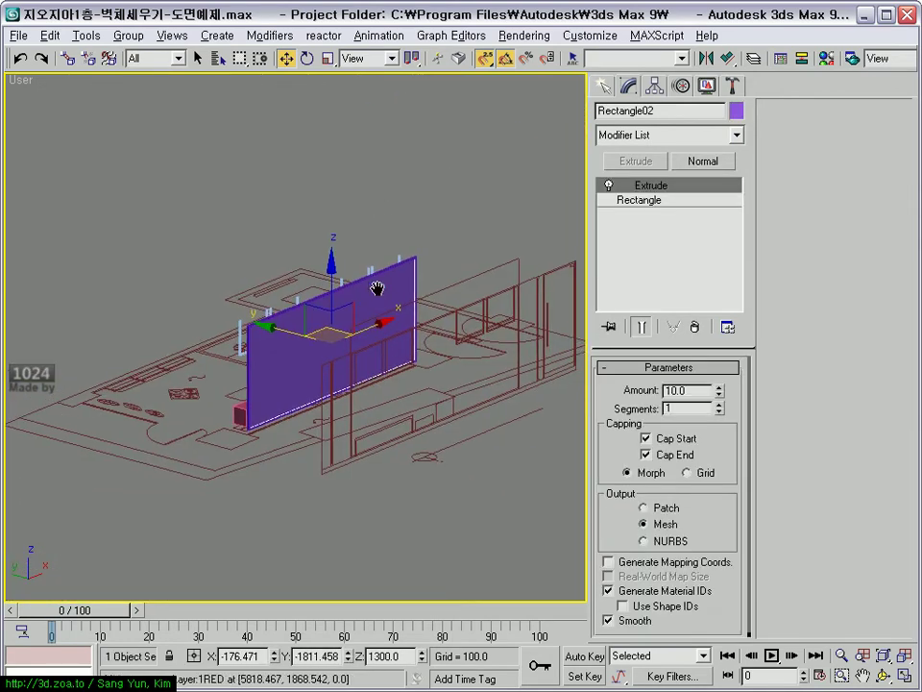
{"action": "scroll", "coordinate": [379, 288], "scroll_direction": "up", "scroll_amount": 4}
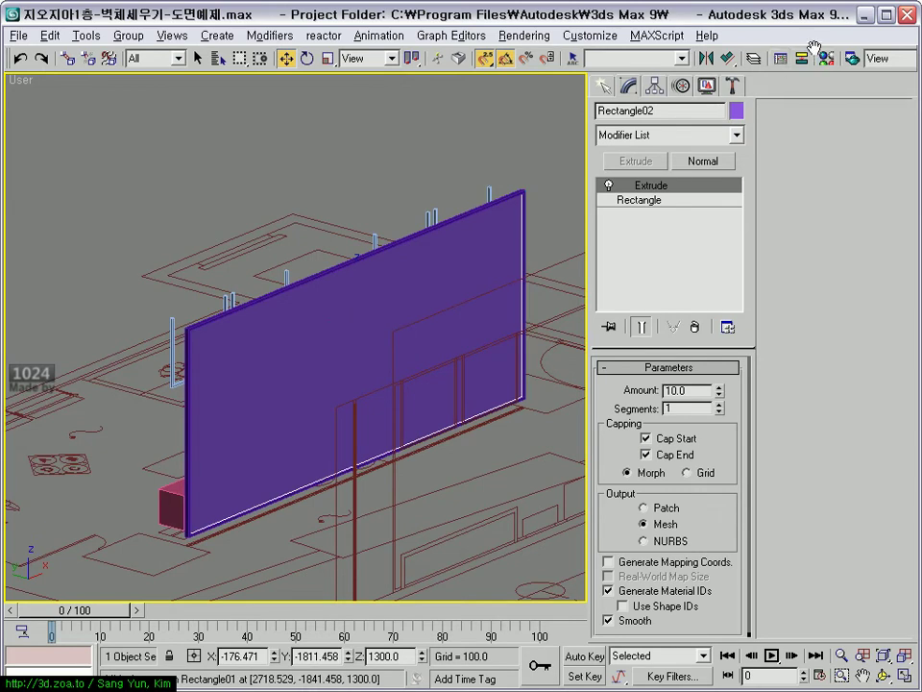
{"action": "left_click", "coordinate": [825, 57]}
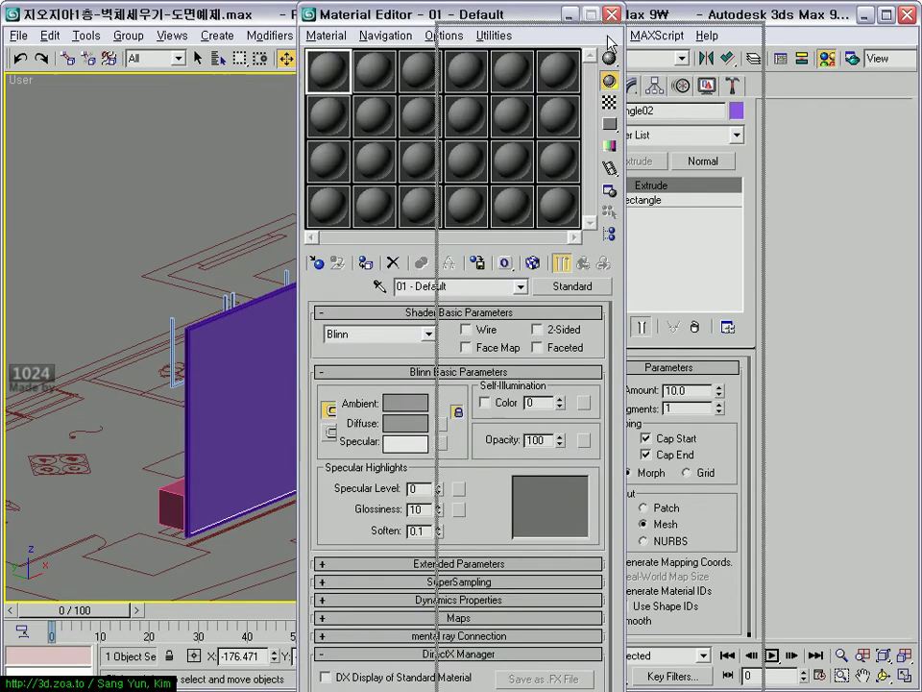
- Assign a light cyan Diffuse material at 30 opacity to the wall panel and orbit to inspect it
{"action": "left_click_drag", "start_coordinate": [456, 14], "coordinate": [673, 42]}
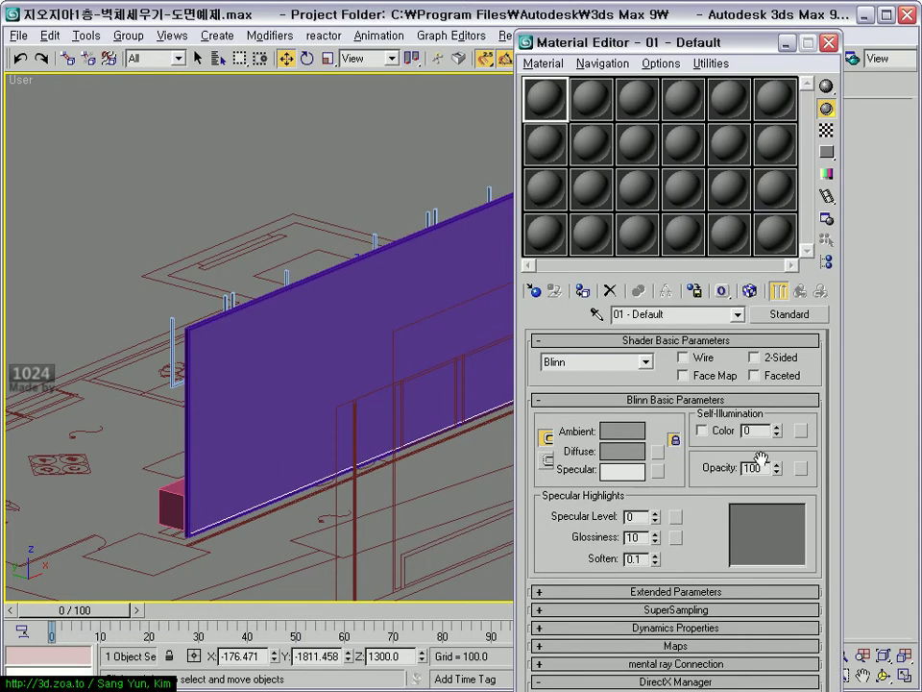
{"action": "left_click", "coordinate": [623, 453]}
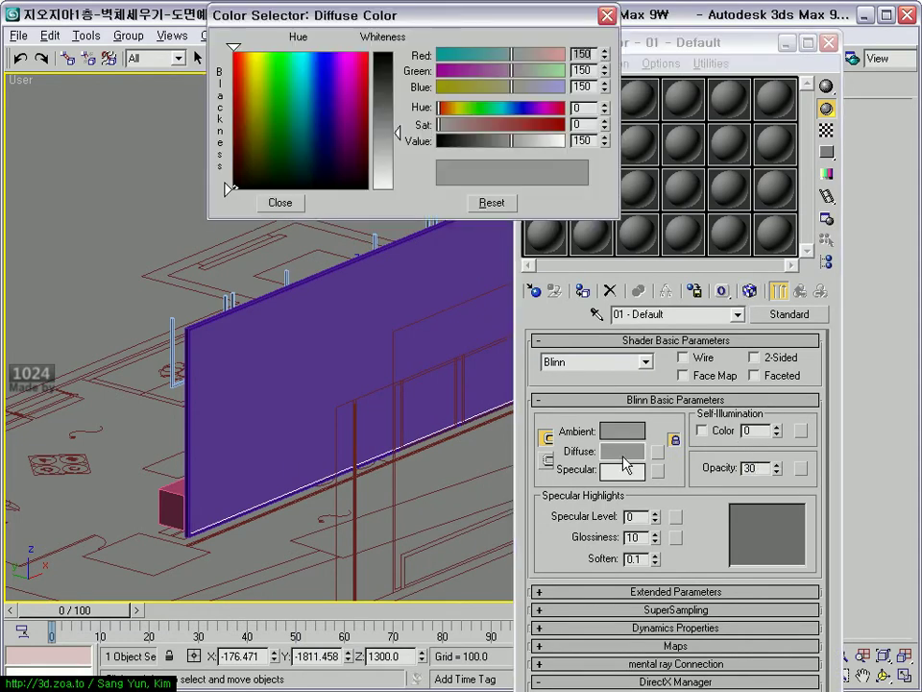
{"action": "left_click", "coordinate": [294, 117]}
{"action": "left_click", "coordinate": [298, 204]}
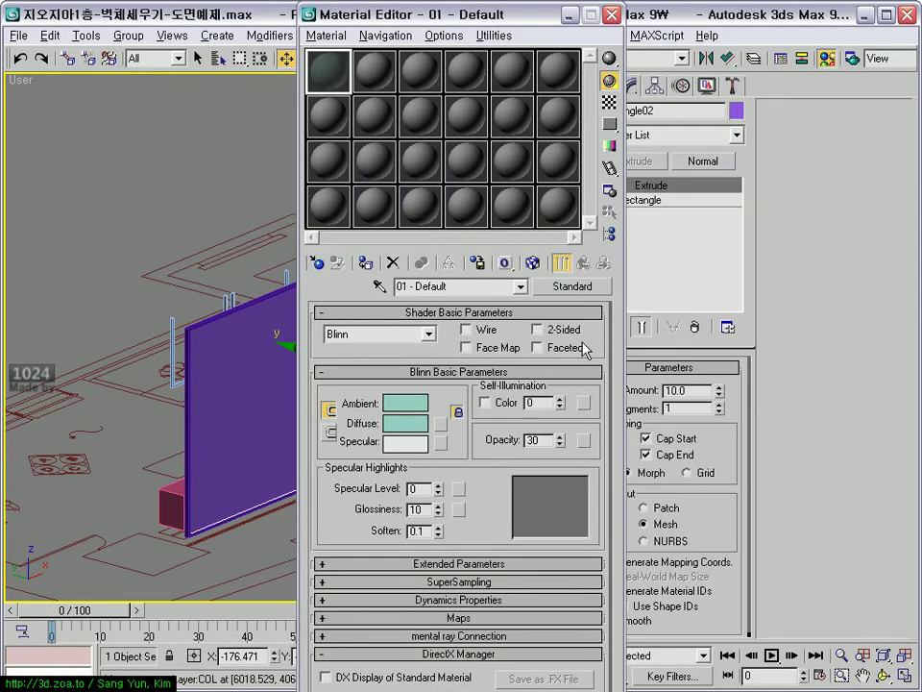
{"action": "left_click", "coordinate": [366, 264]}
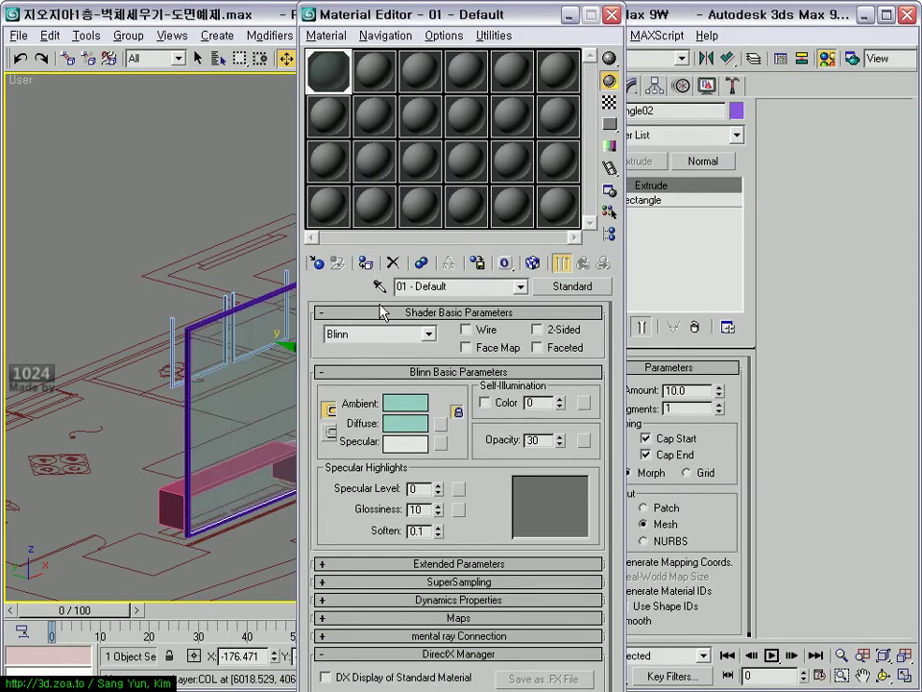
{"action": "middle_click_drag", "start_coordinate": [192, 403], "coordinate": [146, 438], "text": "alt"}
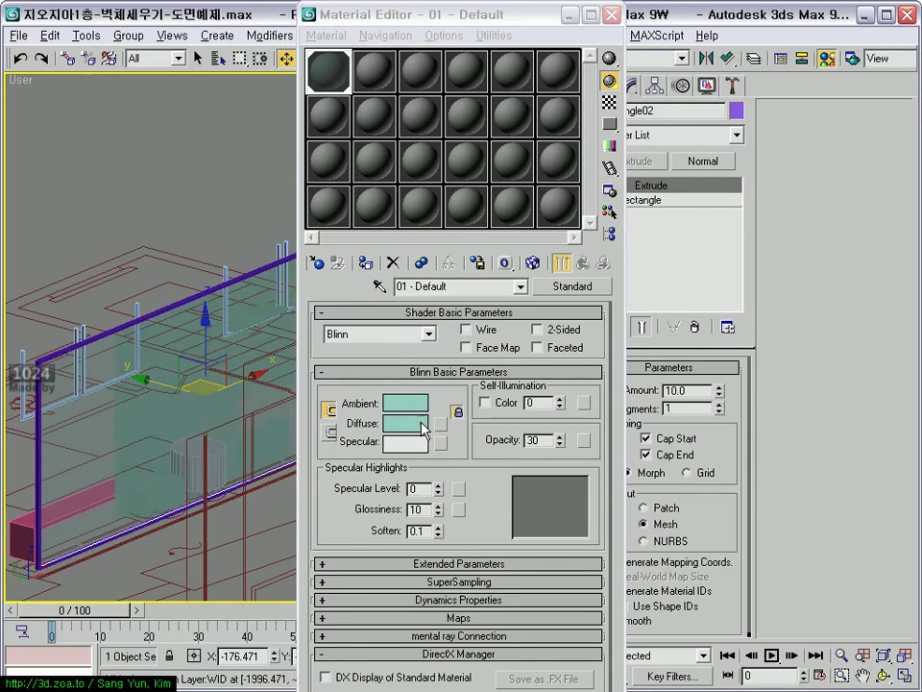
{"action": "left_click", "coordinate": [612, 15]}
{"action": "scroll", "coordinate": [246, 368], "scroll_direction": "down", "scroll_amount": 5}
{"action": "mouse_move", "coordinate": [246, 367]}
{"action": "middle_mouse_down", "text": "alt"}
{"action": "mouse_move", "coordinate": [235, 395]}
{"action": "mouse_move", "coordinate": [336, 391]}
{"action": "middle_mouse_up", "text": "alt"}
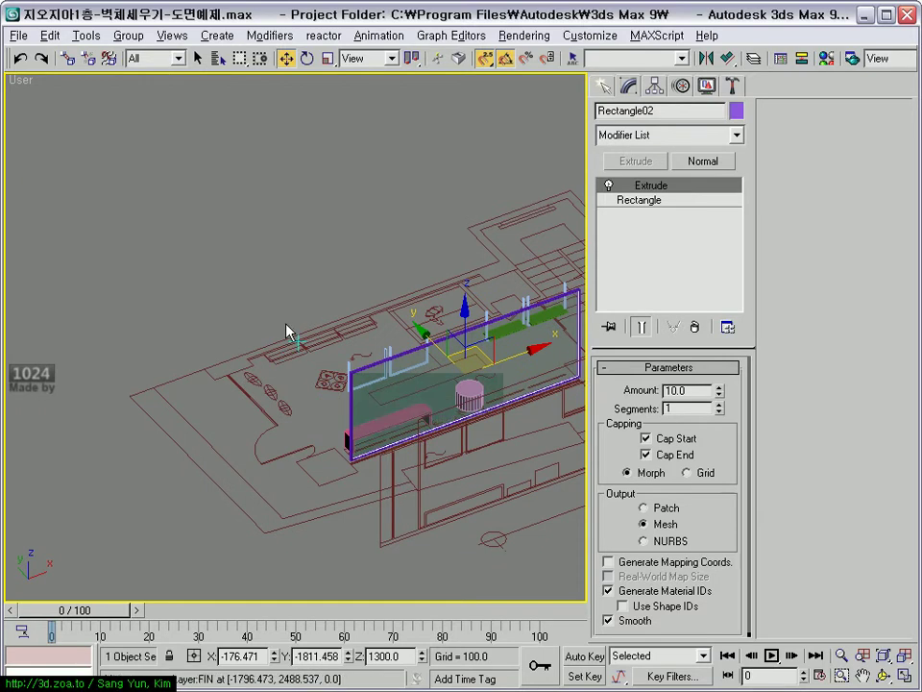
- Unhide all previously hidden walls via the right-click menu
{"action": "mouse_move", "coordinate": [309, 301]}
{"action": "middle_mouse_down", "text": "alt"}
{"action": "mouse_move", "coordinate": [236, 334]}
{"action": "mouse_move", "coordinate": [302, 301]}
{"action": "middle_mouse_up", "text": "alt"}
{"action": "right_click", "coordinate": [294, 229]}
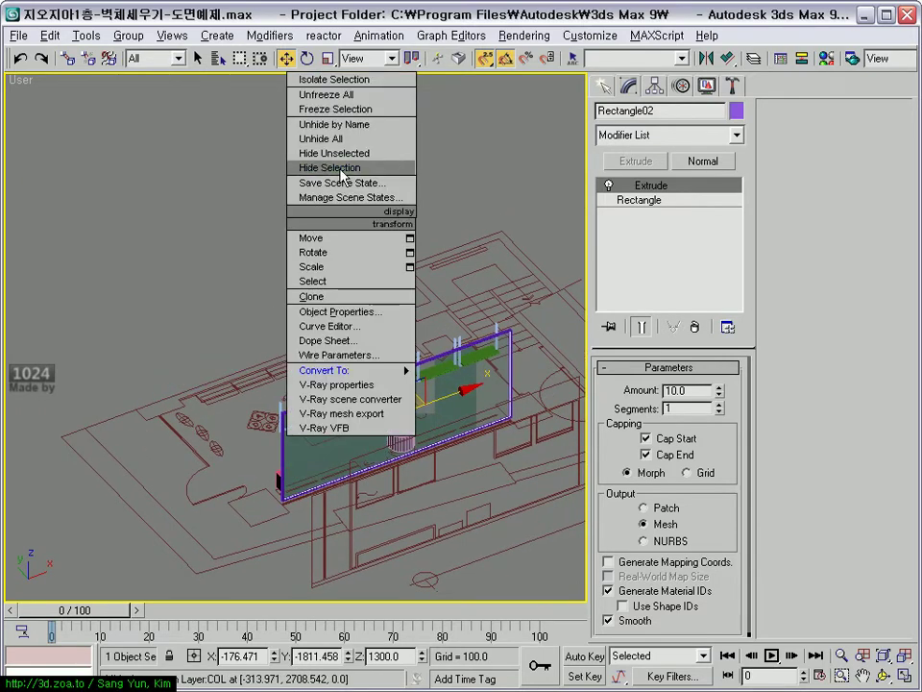
{"action": "left_click", "coordinate": [351, 139]}
{"action": "mouse_move", "coordinate": [357, 148]}
{"action": "middle_mouse_down", "text": "alt"}
{"action": "mouse_move", "coordinate": [227, 344]}
{"action": "mouse_move", "coordinate": [231, 366]}
{"action": "mouse_move", "coordinate": [294, 289]}
{"action": "middle_mouse_up", "text": "alt"}
{"action": "right_click", "coordinate": [290, 271]}
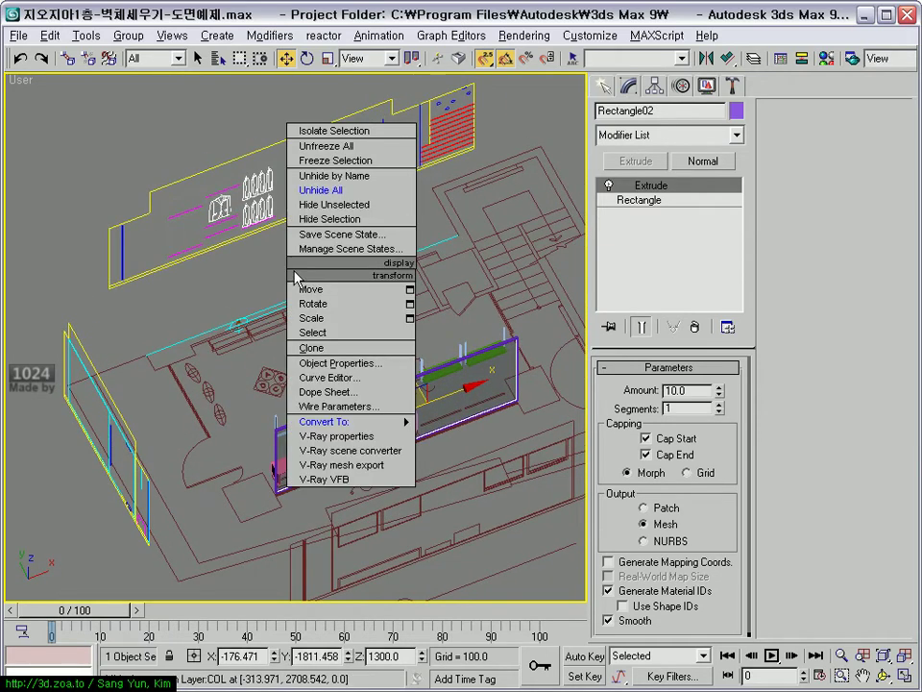
{"action": "left_click", "coordinate": [352, 162]}
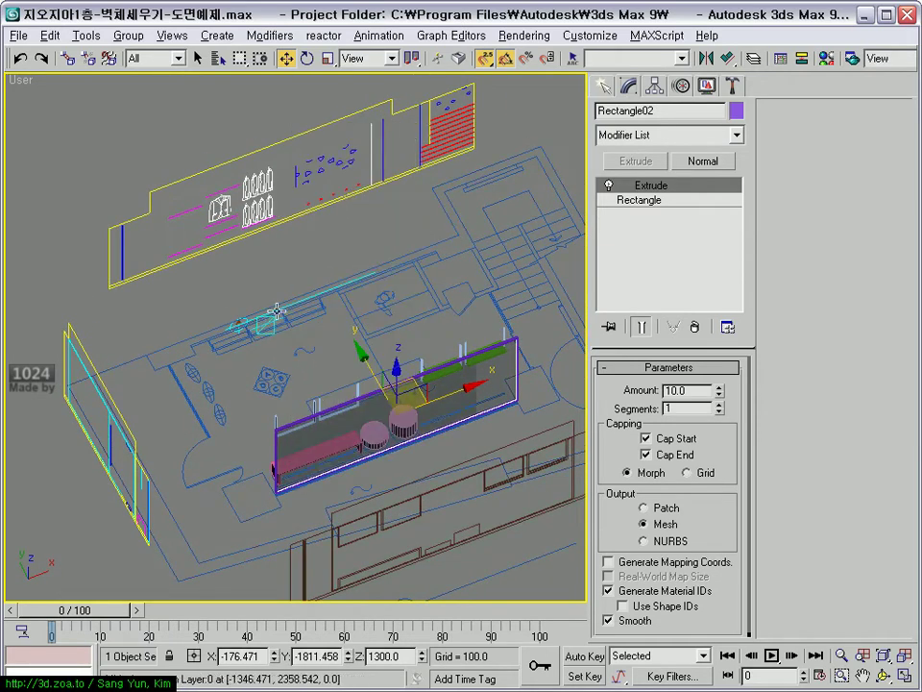
- Freeze the floor plan group 'top' and the upper wall elevation group
{"action": "left_click", "coordinate": [270, 324]}
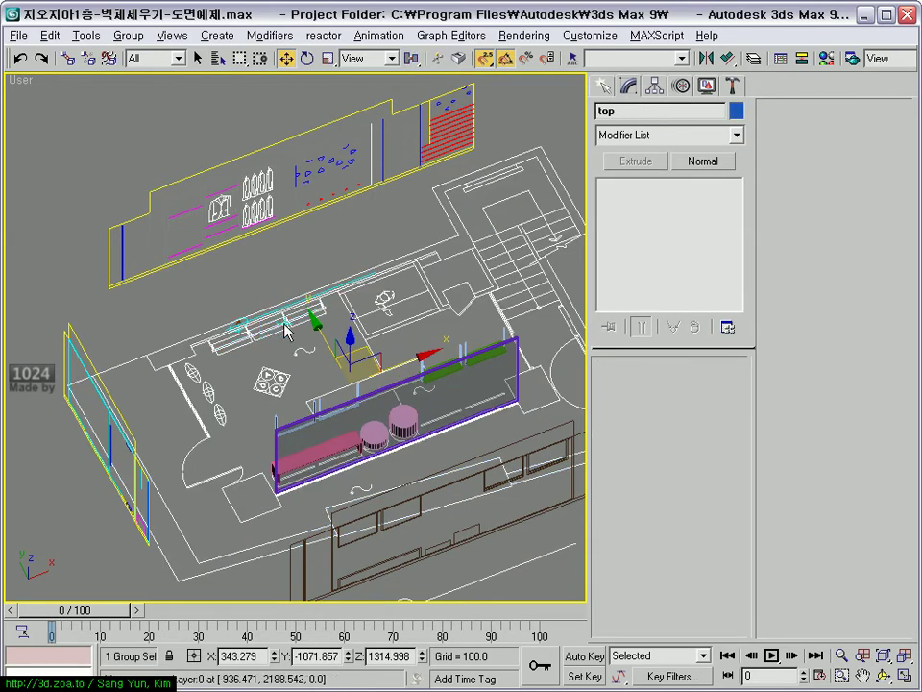
{"action": "left_click", "coordinate": [197, 165], "text": "ctrl"}
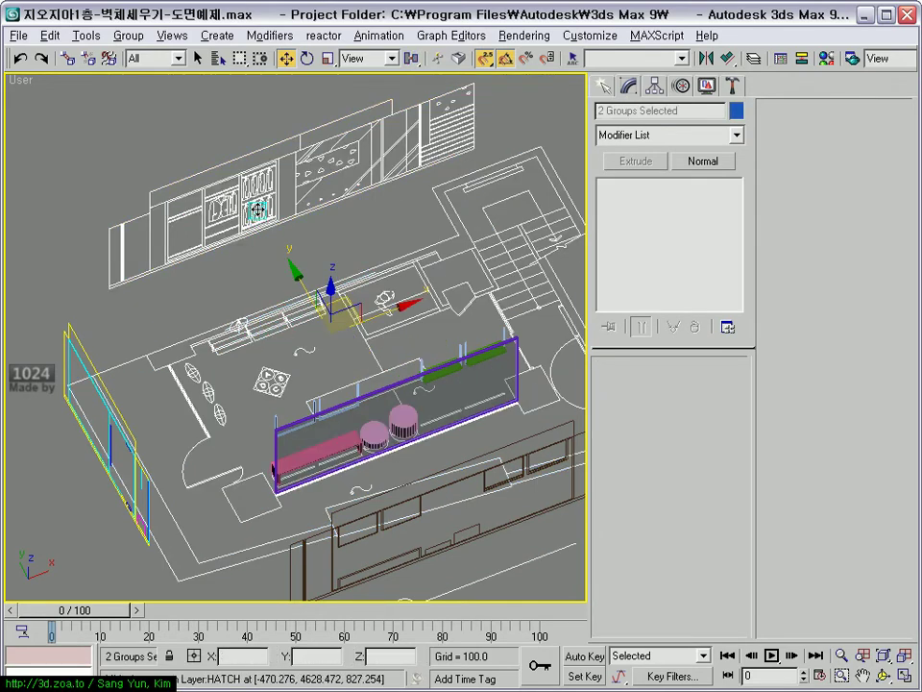
{"action": "right_click", "coordinate": [269, 226]}
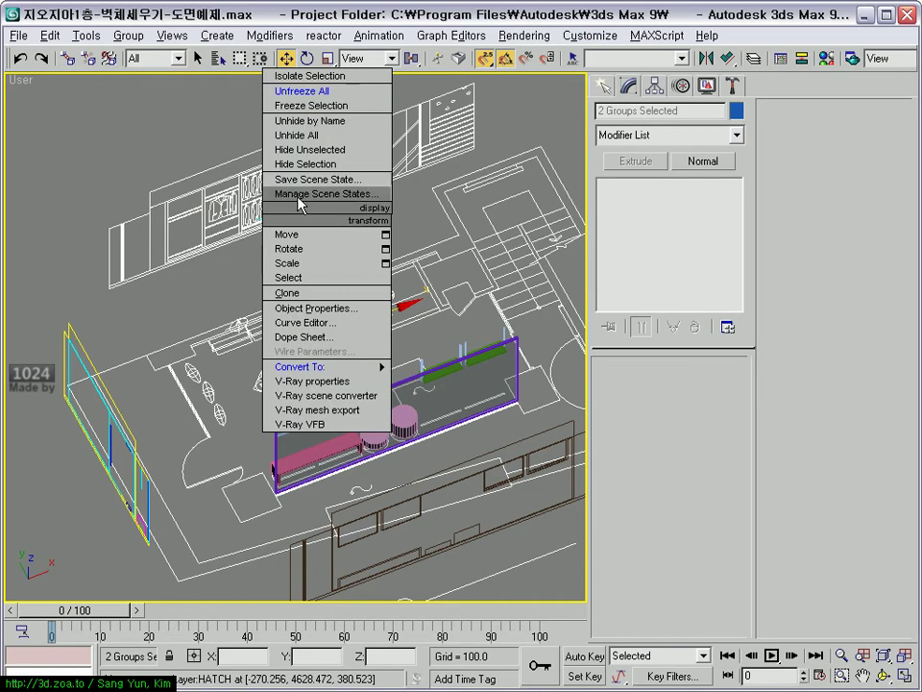
{"action": "left_click", "coordinate": [268, 302]}
- Window-select the walls, windows and central block and hide them
{"action": "scroll", "coordinate": [261, 317], "scroll_direction": "down", "scroll_amount": 5}
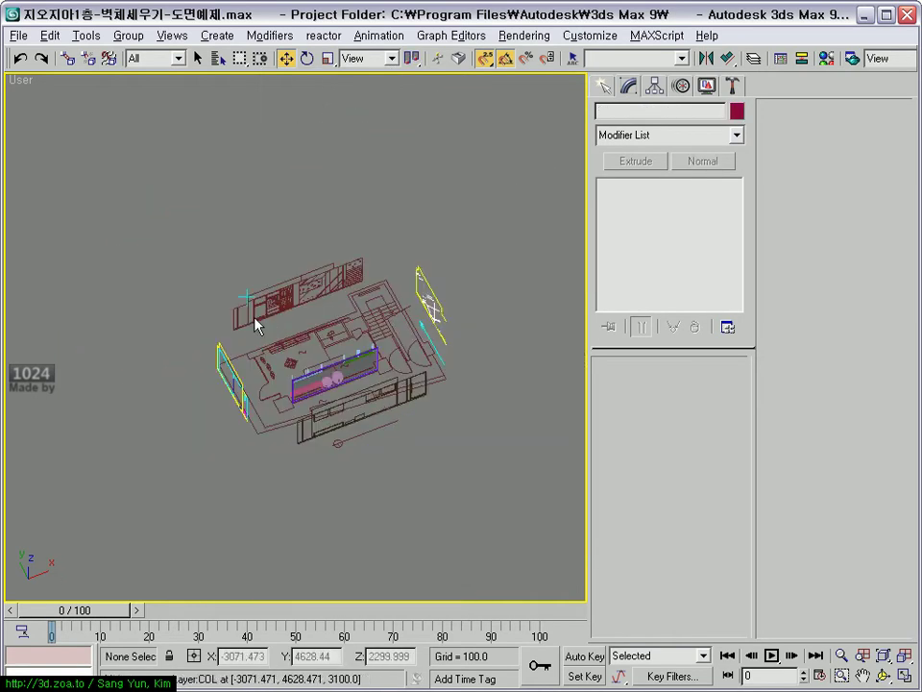
{"action": "left_click_drag", "start_coordinate": [211, 259], "coordinate": [562, 489]}
{"action": "right_click", "coordinate": [426, 267]}
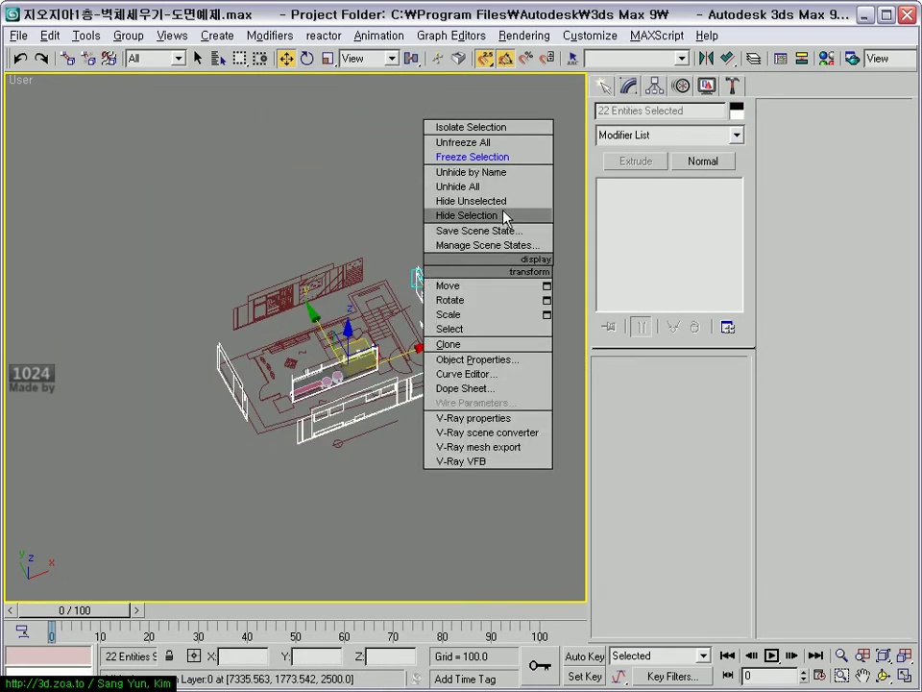
{"action": "left_click", "coordinate": [502, 215]}
{"action": "scroll", "coordinate": [372, 394], "scroll_direction": "up", "scroll_amount": 3}
{"action": "scroll", "coordinate": [362, 422], "scroll_direction": "up", "scroll_amount": 3}
{"action": "scroll", "coordinate": [332, 444], "scroll_direction": "up", "scroll_amount": 3}
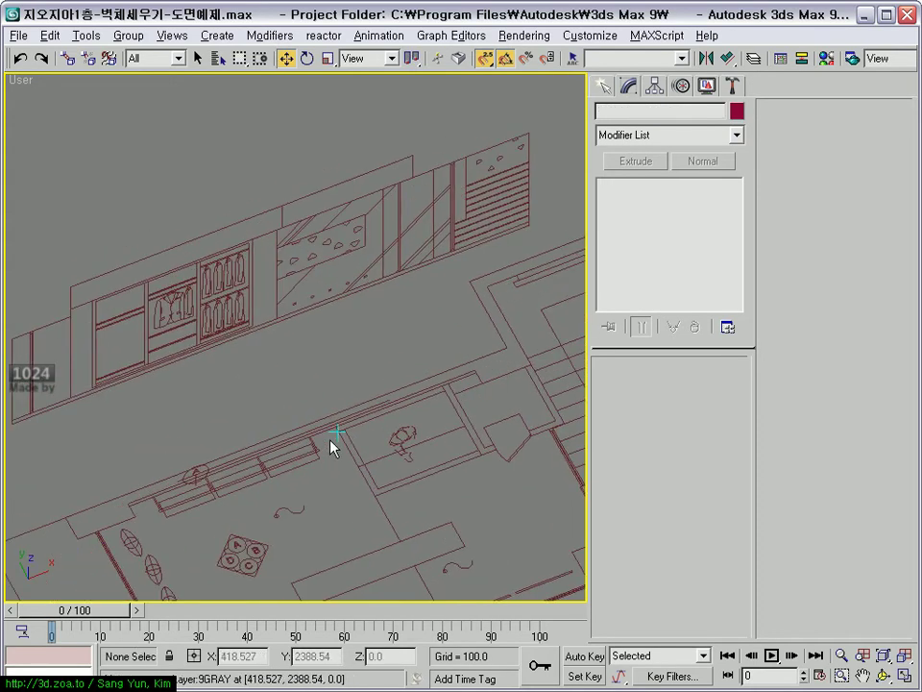
{"action": "scroll", "coordinate": [303, 299], "scroll_direction": "up", "scroll_amount": 2}
{"action": "scroll", "coordinate": [316, 304], "scroll_direction": "down", "scroll_amount": 3}
{"action": "scroll", "coordinate": [314, 320], "scroll_direction": "up", "scroll_amount": 3}
{"action": "scroll", "coordinate": [313, 327], "scroll_direction": "up", "scroll_amount": 2}
{"action": "scroll", "coordinate": [321, 326], "scroll_direction": "down", "scroll_amount": 3}
{"action": "scroll", "coordinate": [289, 341], "scroll_direction": "up", "scroll_amount": 1}
{"action": "scroll", "coordinate": [380, 283], "scroll_direction": "down", "scroll_amount": 2}
{"action": "scroll", "coordinate": [277, 335], "scroll_direction": "up", "scroll_amount": 2}
{"action": "scroll", "coordinate": [328, 344], "scroll_direction": "up", "scroll_amount": 2}
{"action": "scroll", "coordinate": [256, 352], "scroll_direction": "up", "scroll_amount": 2}
{"action": "scroll", "coordinate": [257, 351], "scroll_direction": "down", "scroll_amount": 2}
{"action": "scroll", "coordinate": [256, 351], "scroll_direction": "up", "scroll_amount": 2}
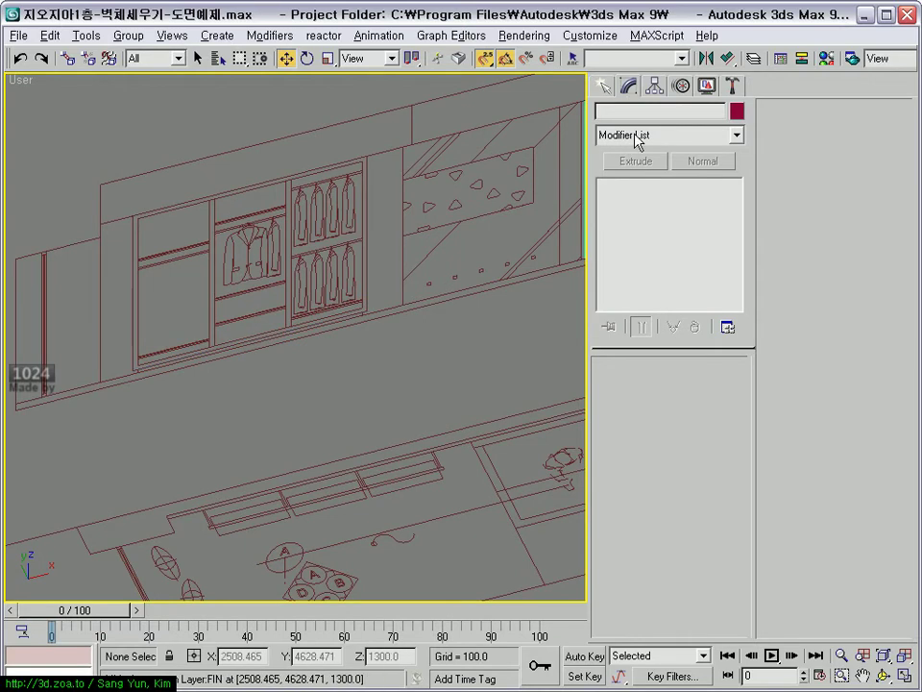
{"action": "left_click", "coordinate": [590, 36]}
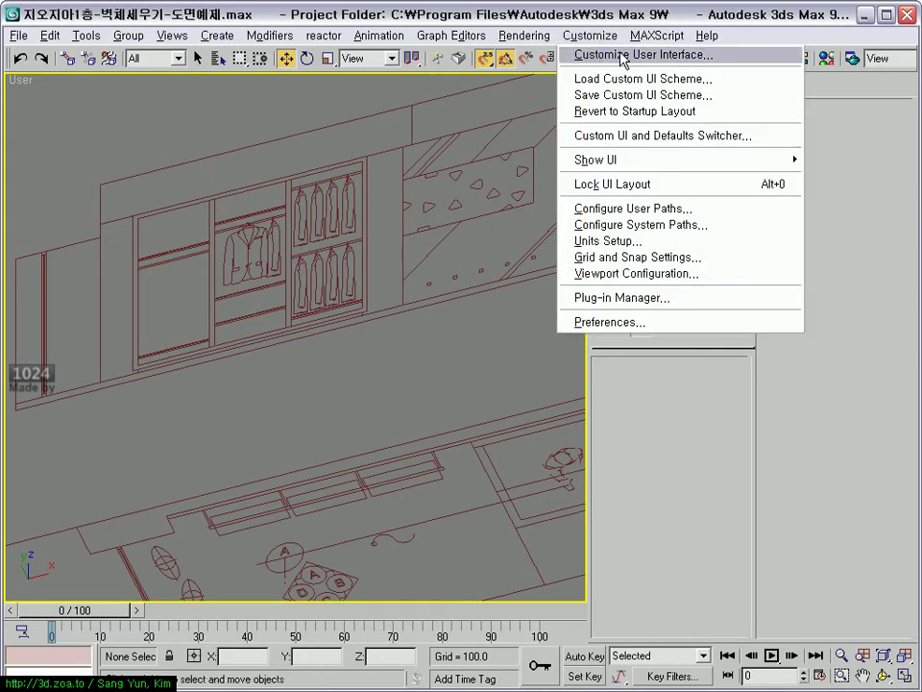
- Set the Geometry Freeze colour to dark red (99, 36, 36) in Customize User Interface Colors
{"action": "left_click", "coordinate": [625, 55]}
{"action": "left_click", "coordinate": [477, 135]}
{"action": "left_click", "coordinate": [440, 167]}
{"action": "scroll", "coordinate": [412, 205], "scroll_direction": "up", "scroll_amount": 2}
{"action": "scroll", "coordinate": [346, 233], "scroll_direction": "up", "scroll_amount": 2}
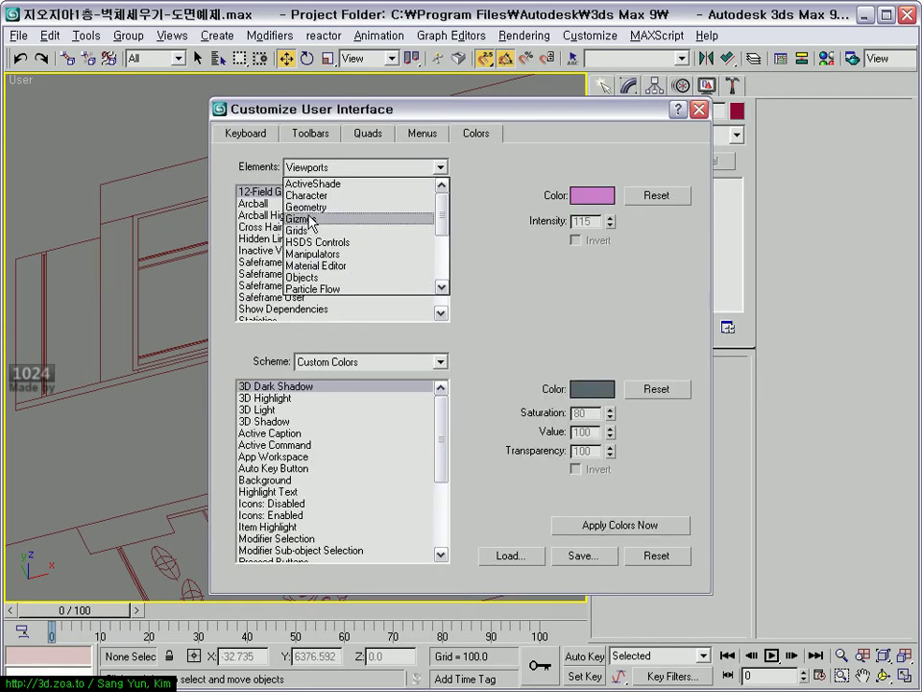
{"action": "left_click", "coordinate": [308, 206]}
{"action": "left_click", "coordinate": [254, 217]}
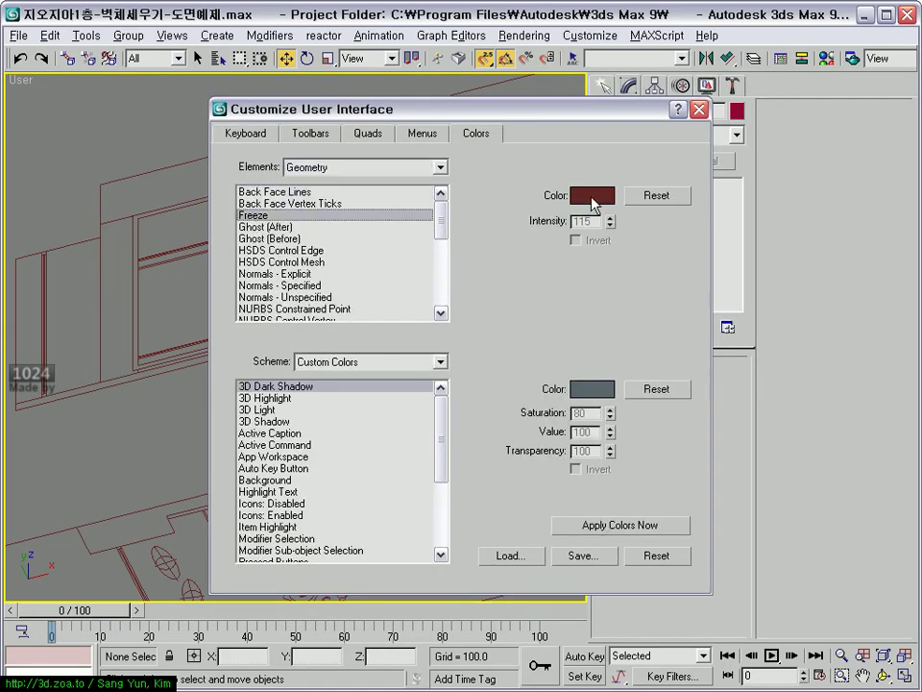
{"action": "left_click", "coordinate": [593, 196]}
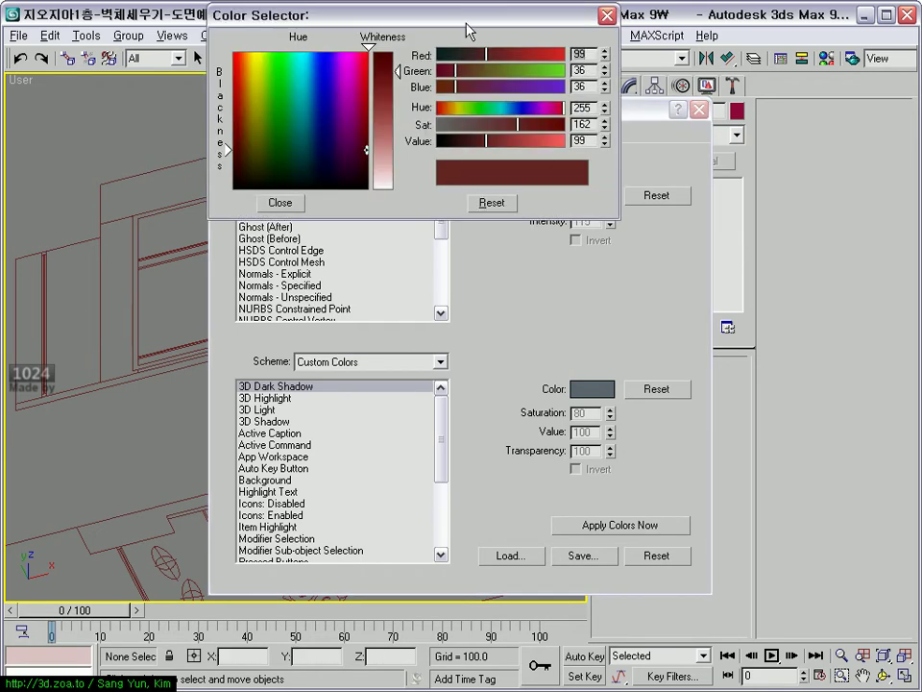
{"action": "left_click_drag", "start_coordinate": [467, 24], "coordinate": [594, 322]}
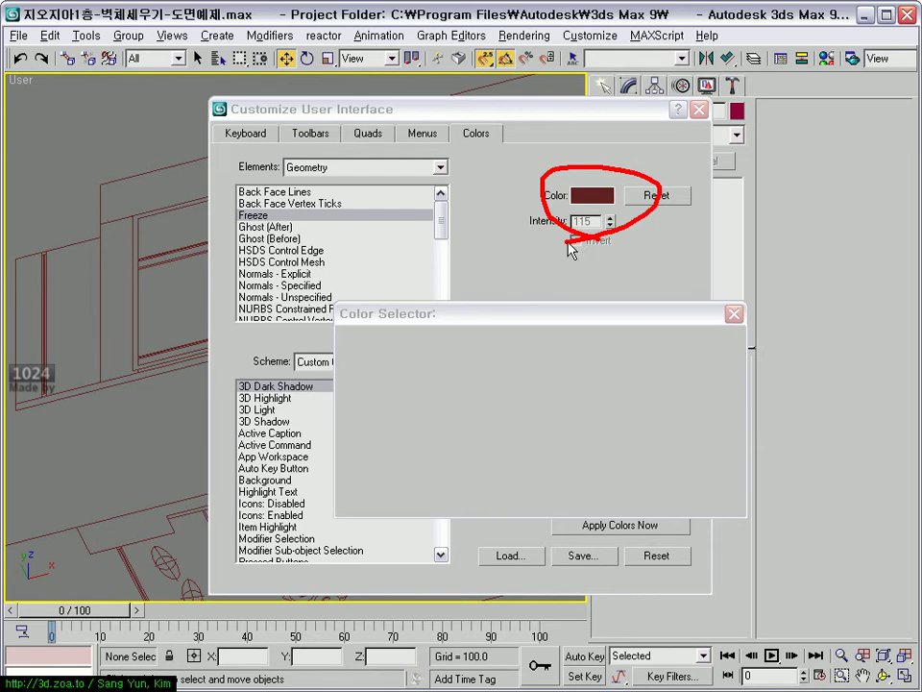
{"action": "key", "text": "Escape"}
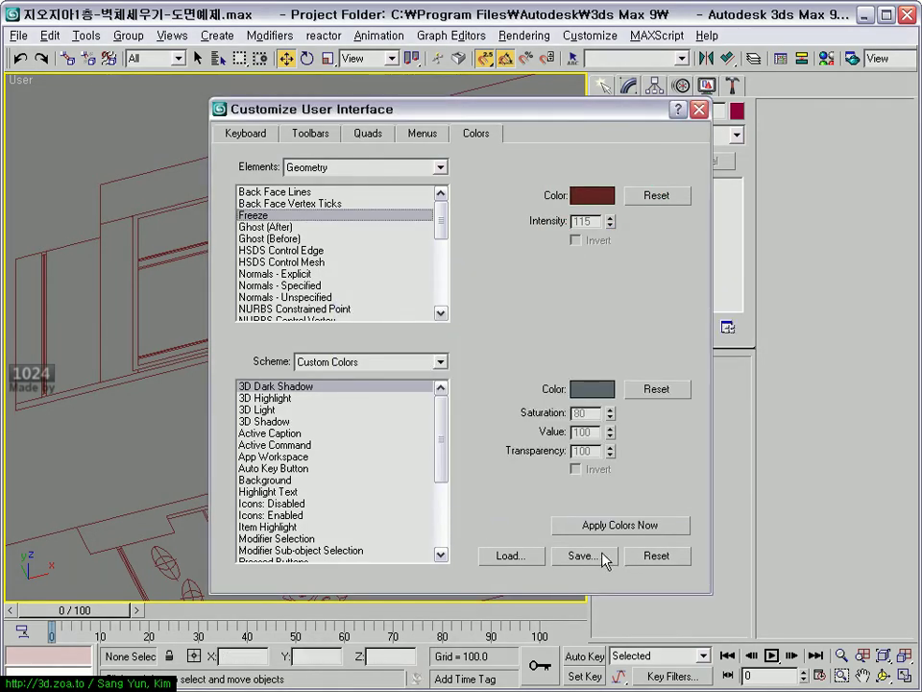
- Save the colour scheme over DefaultUI.clr
{"action": "left_click", "coordinate": [590, 554]}
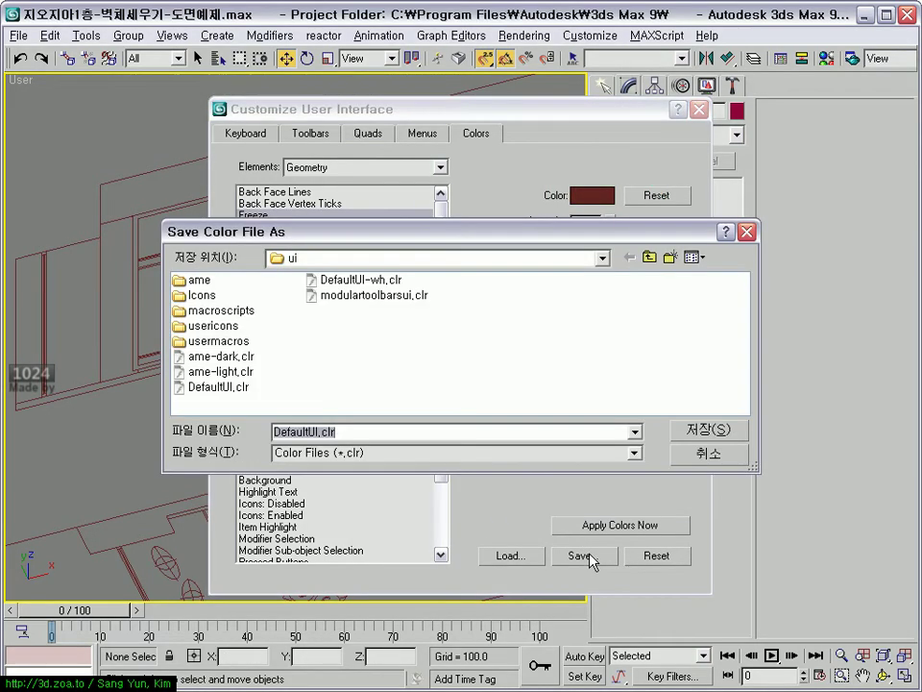
{"action": "left_click", "coordinate": [708, 432]}
{"action": "left_click", "coordinate": [412, 427]}
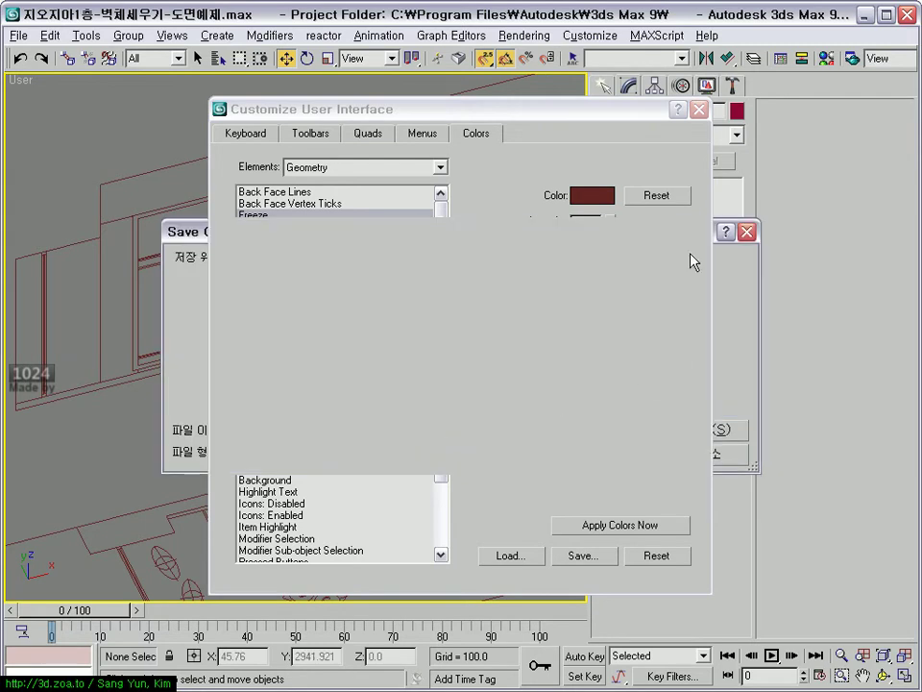
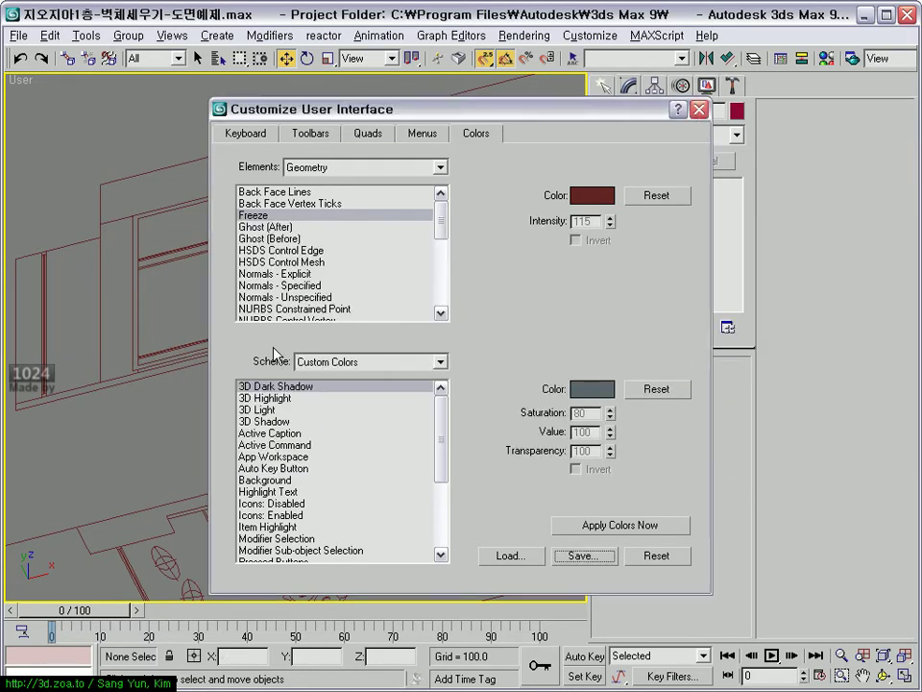
- Maximize the Front view, widen the viewport area, and pan onto the closet wall
{"action": "scroll", "coordinate": [259, 386], "scroll_direction": "down", "scroll_amount": 3}
{"action": "scroll", "coordinate": [302, 397], "scroll_direction": "up", "scroll_amount": 3}
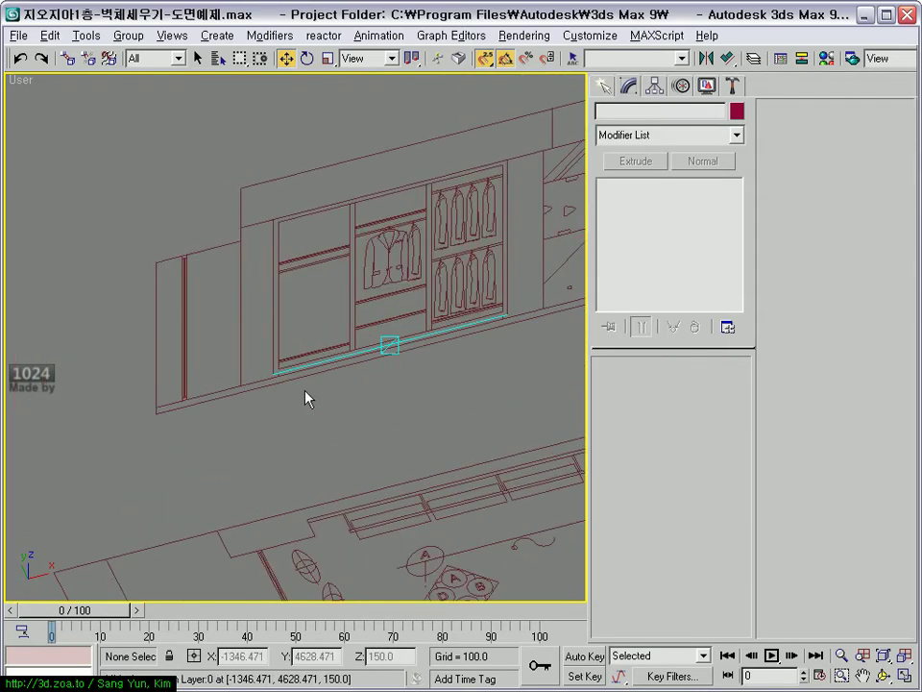
{"action": "key", "text": "alt+w"}
{"action": "scroll", "coordinate": [406, 278], "scroll_direction": "up", "scroll_amount": 3}
{"action": "mouse_move", "coordinate": [405, 277]}
{"action": "middle_mouse_down"}
{"action": "mouse_move", "coordinate": [438, 227]}
{"action": "mouse_move", "coordinate": [329, 197]}
{"action": "middle_mouse_up"}
{"action": "key", "text": "alt+w"}
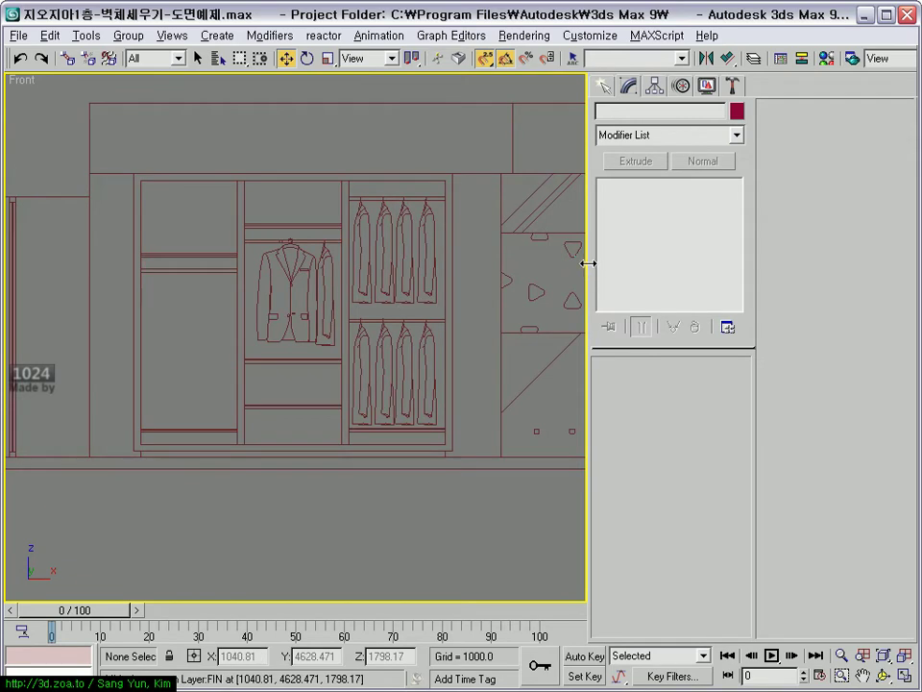
{"action": "left_click_drag", "start_coordinate": [588, 262], "coordinate": [755, 262]}
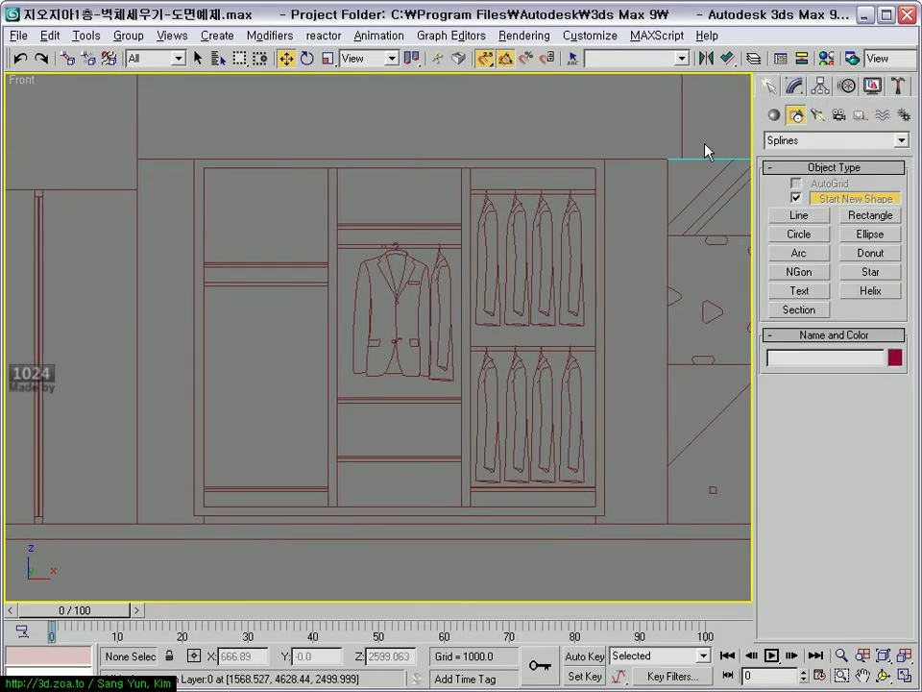
{"action": "middle_click_drag", "start_coordinate": [707, 151], "coordinate": [646, 256]}
- Draw the large 2230 x 2580 rectangle framing the closet wall
{"action": "left_click", "coordinate": [858, 216]}
{"action": "middle_click_drag", "start_coordinate": [346, 266], "coordinate": [306, 258]}
{"action": "mouse_move", "coordinate": [126, 158]}
{"action": "left_mouse_down"}
{"action": "mouse_move", "coordinate": [550, 485]}
{"action": "mouse_move", "coordinate": [546, 512]}
{"action": "left_mouse_up"}
{"action": "left_click_drag", "start_coordinate": [134, 168], "coordinate": [528, 504]}
- Add two narrow 60-wide vertical divider rectangles inside the frame
{"action": "middle_click_drag", "start_coordinate": [268, 283], "coordinate": [259, 309]}
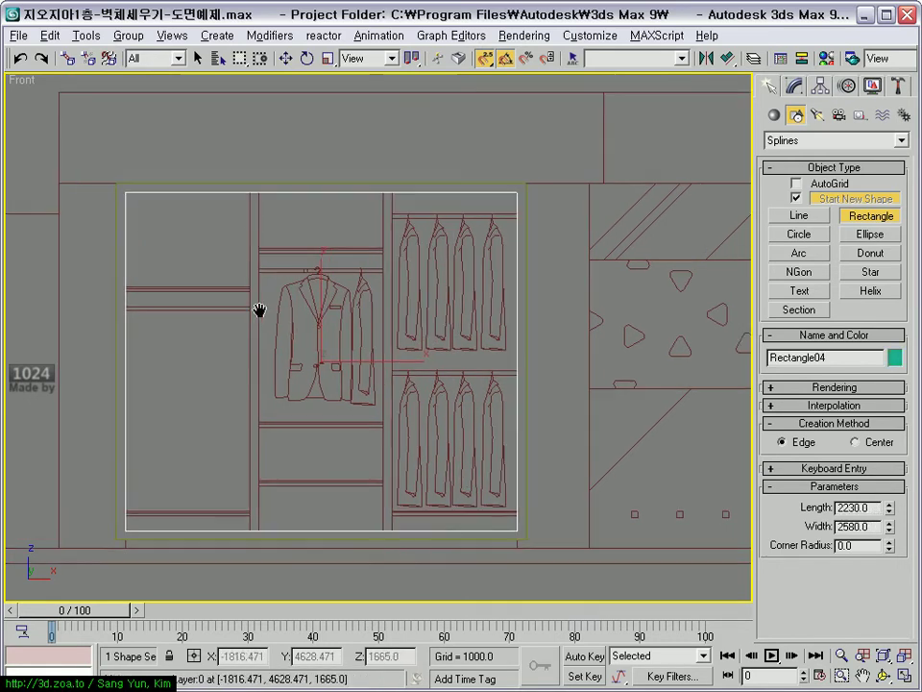
{"action": "left_click_drag", "start_coordinate": [248, 196], "coordinate": [276, 467]}
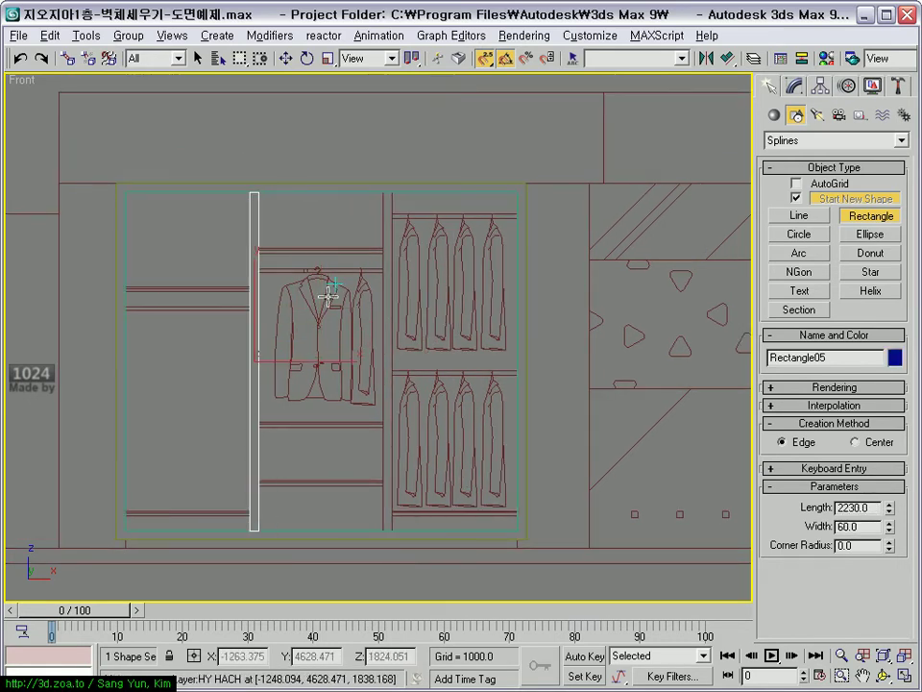
{"action": "left_click_drag", "start_coordinate": [382, 192], "coordinate": [390, 531]}
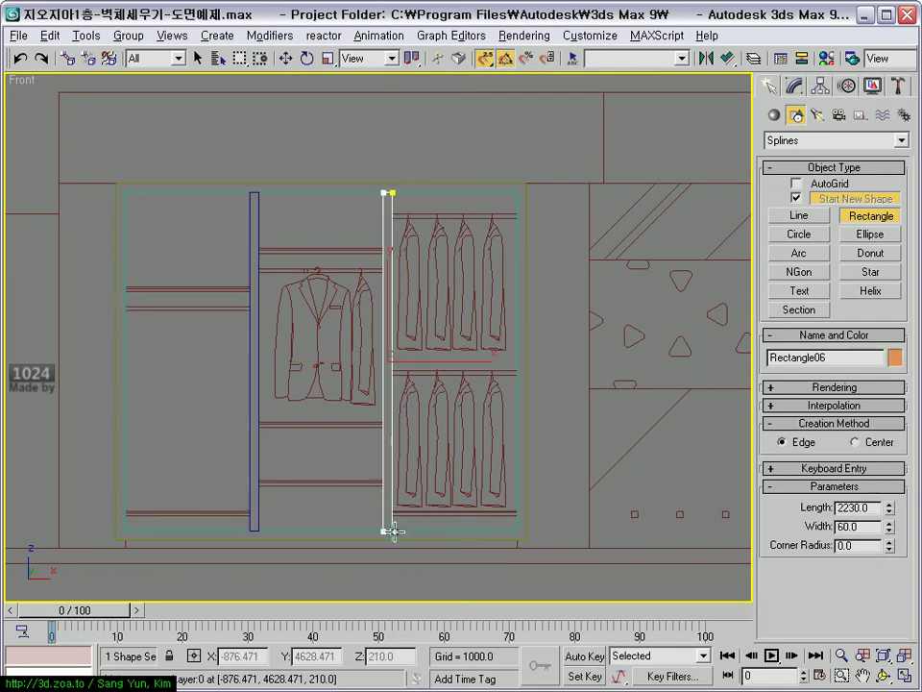
{"action": "middle_click_drag", "start_coordinate": [423, 452], "coordinate": [485, 456]}
- Convert the frame rectangle to an editable spline and attach the divider rectangles to it
{"action": "key", "text": "w"}
{"action": "left_click", "coordinate": [581, 219]}
{"action": "right_click", "coordinate": [582, 220]}
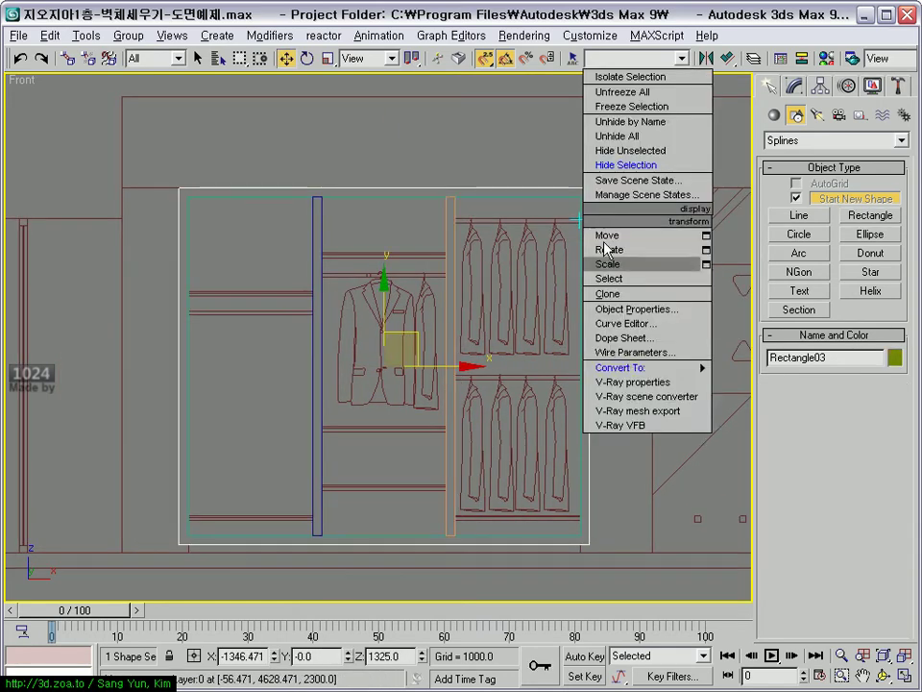
{"action": "left_click", "coordinate": [759, 368]}
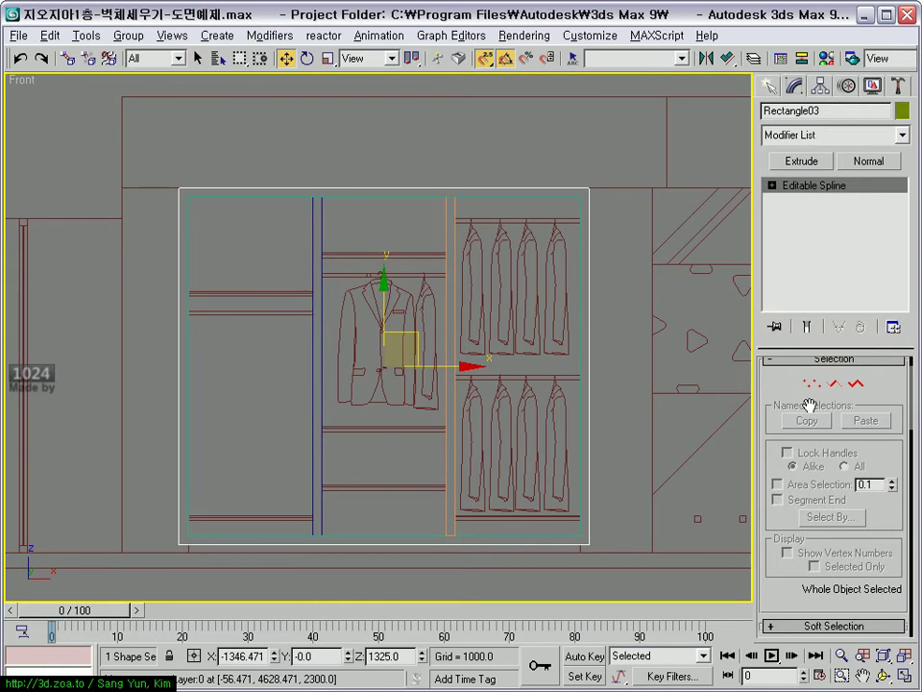
{"action": "scroll", "coordinate": [810, 406], "scroll_direction": "down", "scroll_amount": 5}
{"action": "left_click", "coordinate": [781, 426]}
{"action": "left_click", "coordinate": [582, 336]}
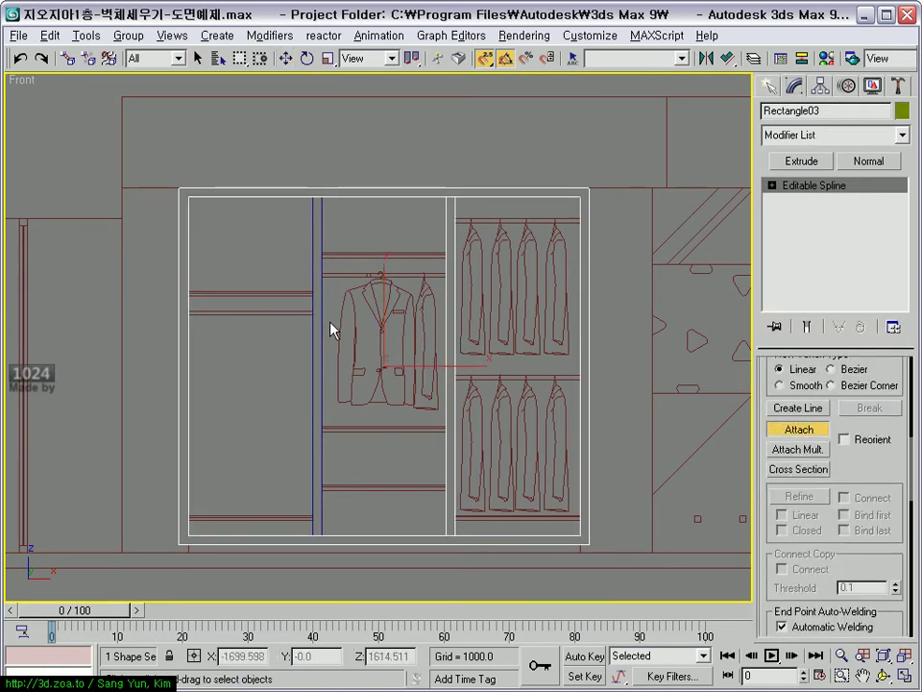
{"action": "key", "text": "w"}
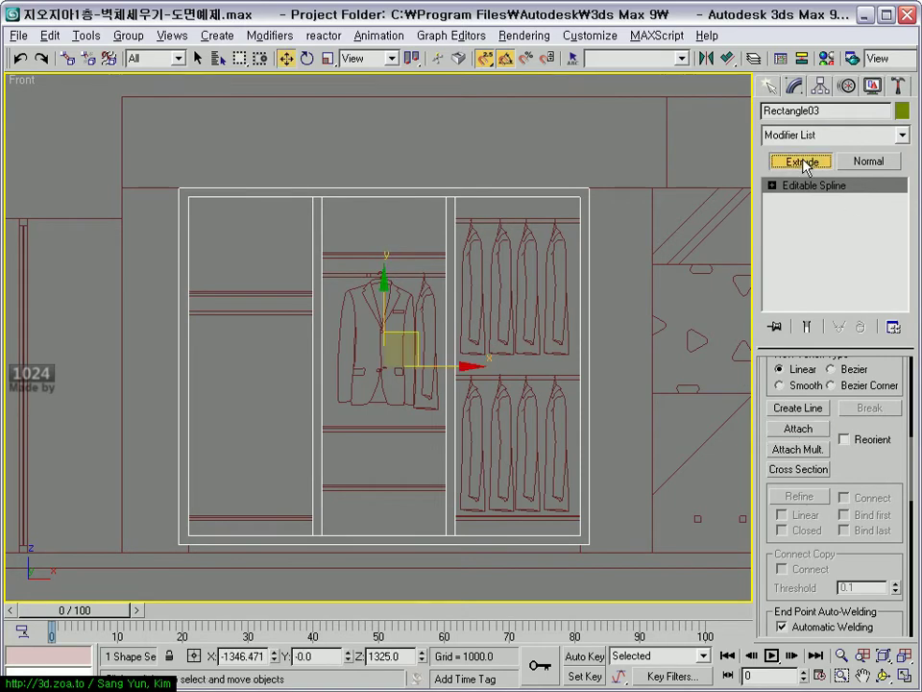
- Apply an Extrude modifier to the combined frame spline
{"action": "left_click", "coordinate": [803, 161]}
{"action": "key", "text": "alt+w"}
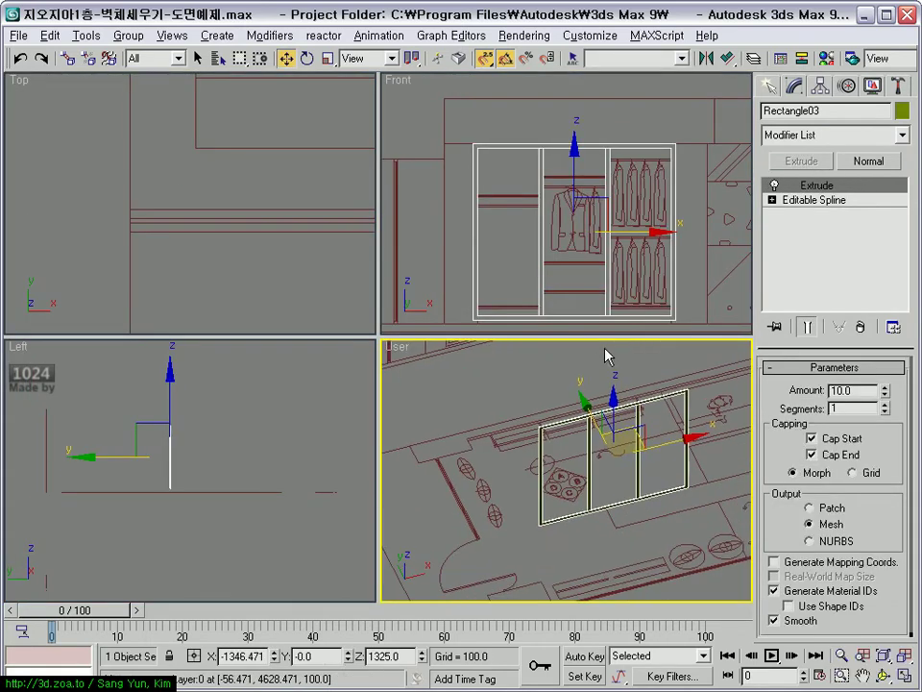
{"action": "scroll", "coordinate": [128, 197], "scroll_direction": "down", "scroll_amount": 2}
{"action": "scroll", "coordinate": [140, 185], "scroll_direction": "down", "scroll_amount": 3}
{"action": "scroll", "coordinate": [231, 216], "scroll_direction": "down", "scroll_amount": 2}
{"action": "scroll", "coordinate": [193, 250], "scroll_direction": "up", "scroll_amount": 2}
- Set the extrusion amount to -40 and move the frame to the cabinet's front edge in Top view
{"action": "key", "text": "alt+w"}
{"action": "scroll", "coordinate": [251, 274], "scroll_direction": "down", "scroll_amount": 4}
{"action": "scroll", "coordinate": [214, 385], "scroll_direction": "up", "scroll_amount": 3}
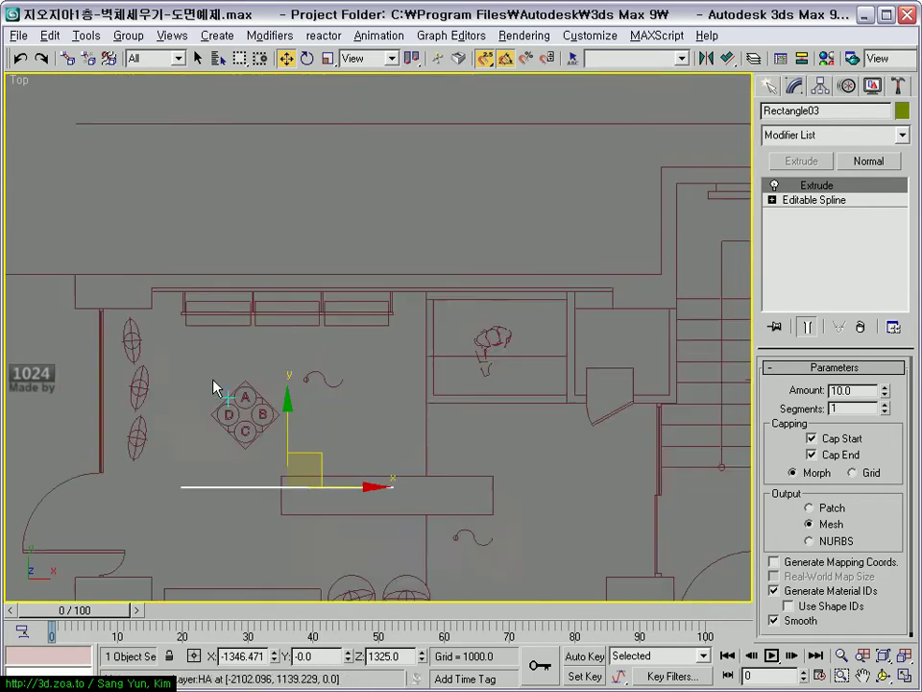
{"action": "left_click", "coordinate": [107, 552]}
{"action": "left_click_drag", "start_coordinate": [103, 550], "coordinate": [100, 310]}
{"action": "scroll", "coordinate": [106, 358], "scroll_direction": "up", "scroll_amount": 2}
{"action": "scroll", "coordinate": [355, 424], "scroll_direction": "up", "scroll_amount": 2}
{"action": "mouse_move", "coordinate": [161, 385]}
{"action": "middle_mouse_down"}
{"action": "mouse_move", "coordinate": [313, 408]}
{"action": "mouse_move", "coordinate": [275, 449]}
{"action": "middle_mouse_up"}
{"action": "scroll", "coordinate": [274, 449], "scroll_direction": "up", "scroll_amount": 1}
{"action": "scroll", "coordinate": [481, 383], "scroll_direction": "up", "scroll_amount": 1}
{"action": "left_click_drag", "start_coordinate": [884, 391], "coordinate": [884, 442]}
{"action": "left_click_drag", "start_coordinate": [151, 444], "coordinate": [127, 431]}
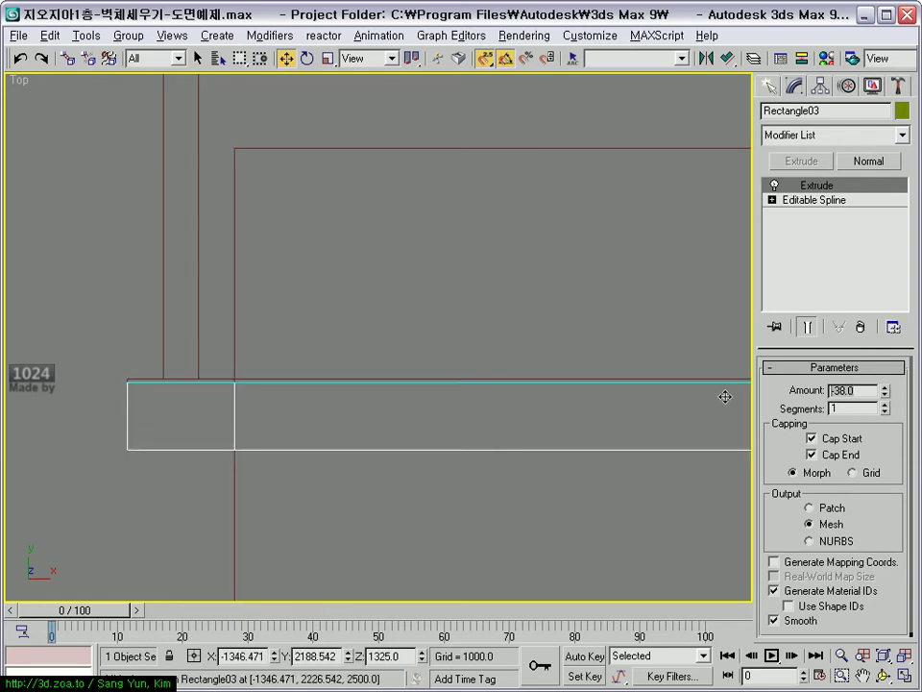
- Frame the wall in all views and orbit the User view to a near-front angle
{"action": "scroll", "coordinate": [443, 362], "scroll_direction": "down", "scroll_amount": 2}
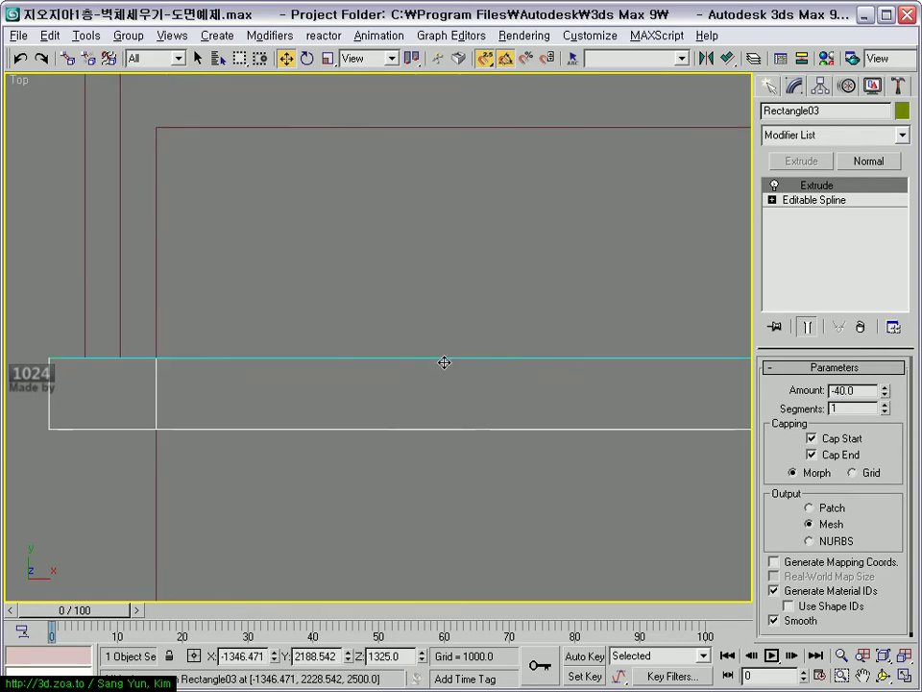
{"action": "scroll", "coordinate": [434, 406], "scroll_direction": "down", "scroll_amount": 4}
{"action": "key", "text": "alt+w"}
{"action": "scroll", "coordinate": [532, 430], "scroll_direction": "up", "scroll_amount": 3}
{"action": "key", "text": "z"}
{"action": "middle_click_drag", "start_coordinate": [545, 514], "coordinate": [535, 427], "text": "alt"}
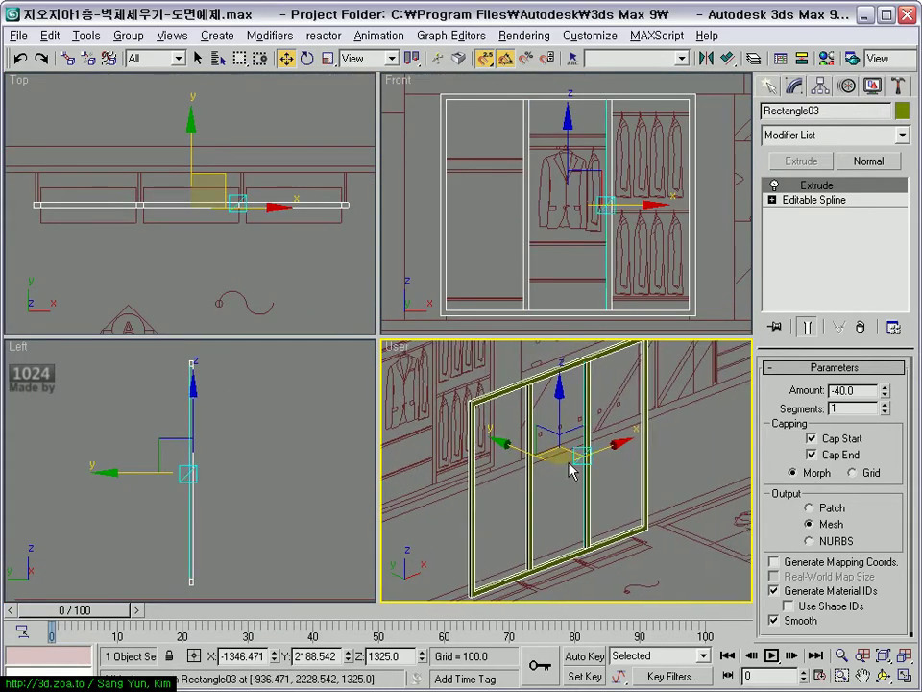
{"action": "mouse_move", "coordinate": [535, 428]}
{"action": "middle_mouse_down", "text": "alt"}
{"action": "mouse_move", "coordinate": [628, 455]}
{"action": "mouse_move", "coordinate": [716, 535]}
{"action": "middle_mouse_up", "text": "alt"}
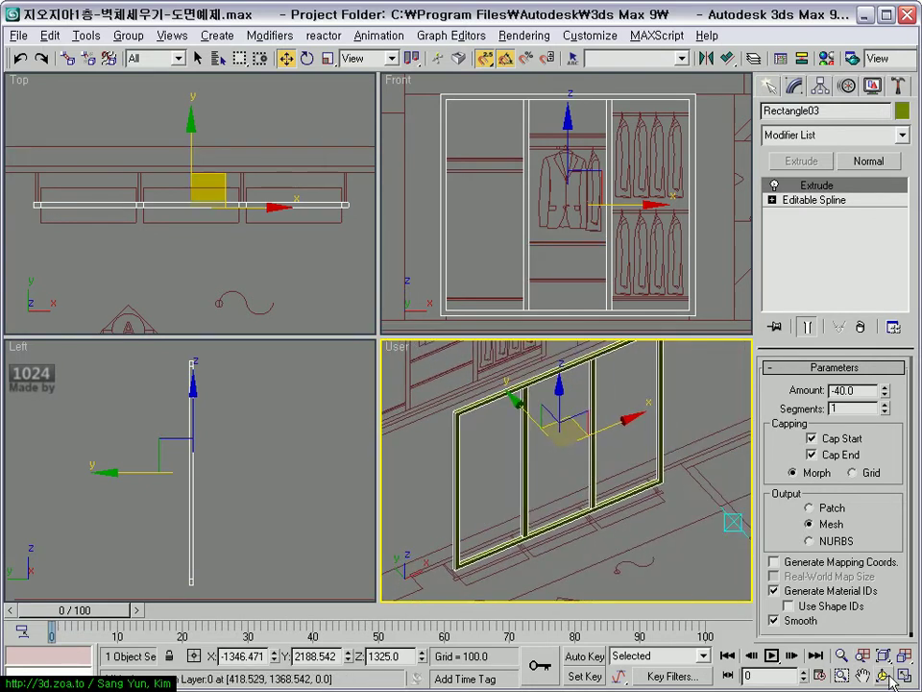
- Inspect the extruded frame closely in the maximized User view
{"action": "key", "text": "alt+w"}
{"action": "mouse_move", "coordinate": [380, 405]}
{"action": "middle_mouse_down", "text": "alt"}
{"action": "mouse_move", "coordinate": [315, 365]}
{"action": "mouse_move", "coordinate": [380, 367]}
{"action": "mouse_move", "coordinate": [305, 237]}
{"action": "middle_mouse_up", "text": "alt"}
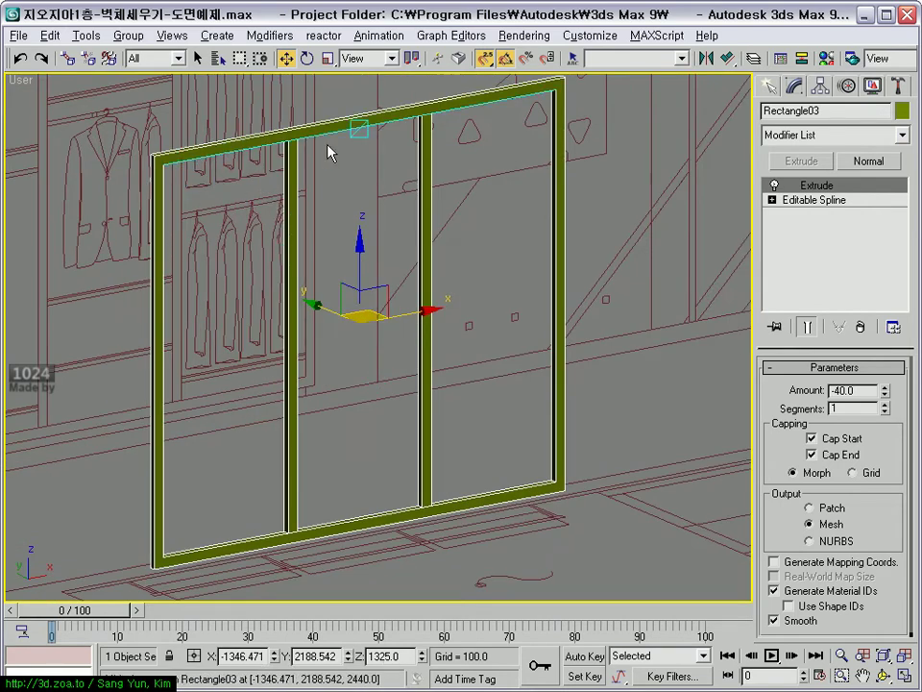
{"action": "middle_click_drag", "start_coordinate": [330, 152], "coordinate": [346, 303]}
{"action": "key", "text": "alt+w"}
{"action": "key", "text": "alt+w"}
- Zoom and pan the Front view around the jacket
{"action": "scroll", "coordinate": [494, 206], "scroll_direction": "up", "scroll_amount": 2}
{"action": "scroll", "coordinate": [505, 242], "scroll_direction": "up", "scroll_amount": 2}
{"action": "middle_click_drag", "start_coordinate": [449, 265], "coordinate": [535, 326]}
{"action": "scroll", "coordinate": [445, 308], "scroll_direction": "up", "scroll_amount": 2}
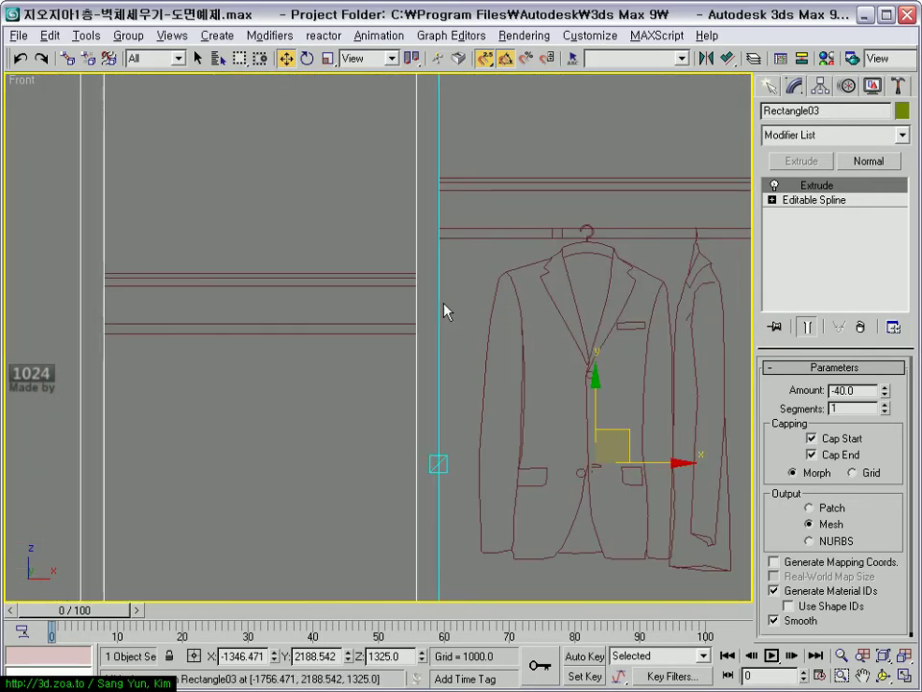
{"action": "middle_click_drag", "start_coordinate": [496, 265], "coordinate": [440, 294]}
- Bring up the shape-creation tools and zoom the maximized Front view onto the left shelf
{"action": "left_click", "coordinate": [769, 86]}
{"action": "mouse_move", "coordinate": [570, 306]}
{"action": "middle_mouse_down"}
{"action": "mouse_move", "coordinate": [544, 296]}
{"action": "mouse_move", "coordinate": [525, 336]}
{"action": "middle_mouse_up"}
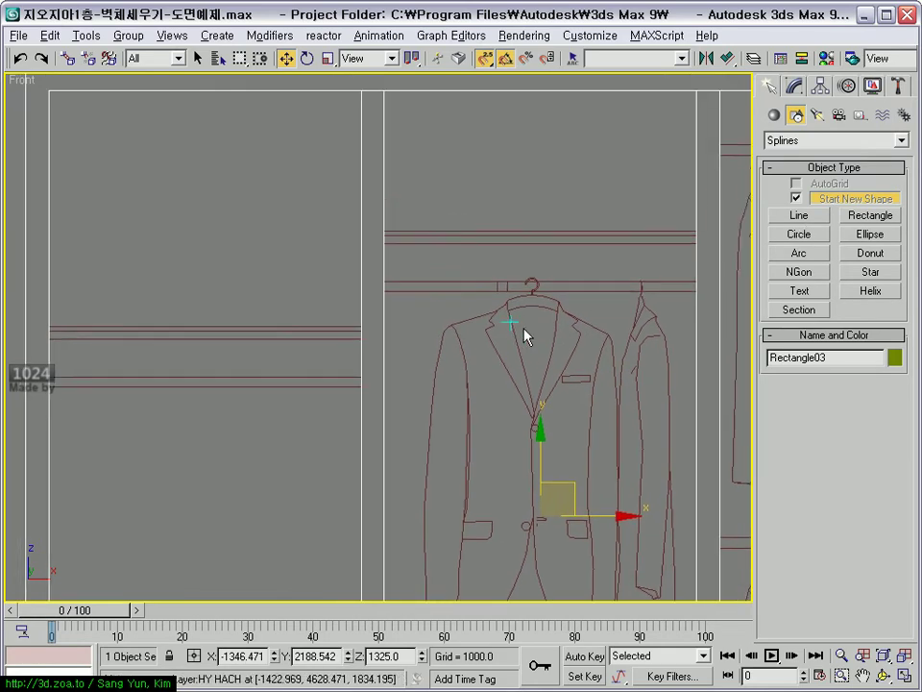
{"action": "key", "text": "alt+w"}
{"action": "mouse_move", "coordinate": [245, 404]}
{"action": "middle_mouse_down"}
{"action": "mouse_move", "coordinate": [274, 416]}
{"action": "mouse_move", "coordinate": [228, 457]}
{"action": "middle_mouse_up"}
{"action": "right_click", "coordinate": [531, 461]}
{"action": "right_click", "coordinate": [579, 232]}
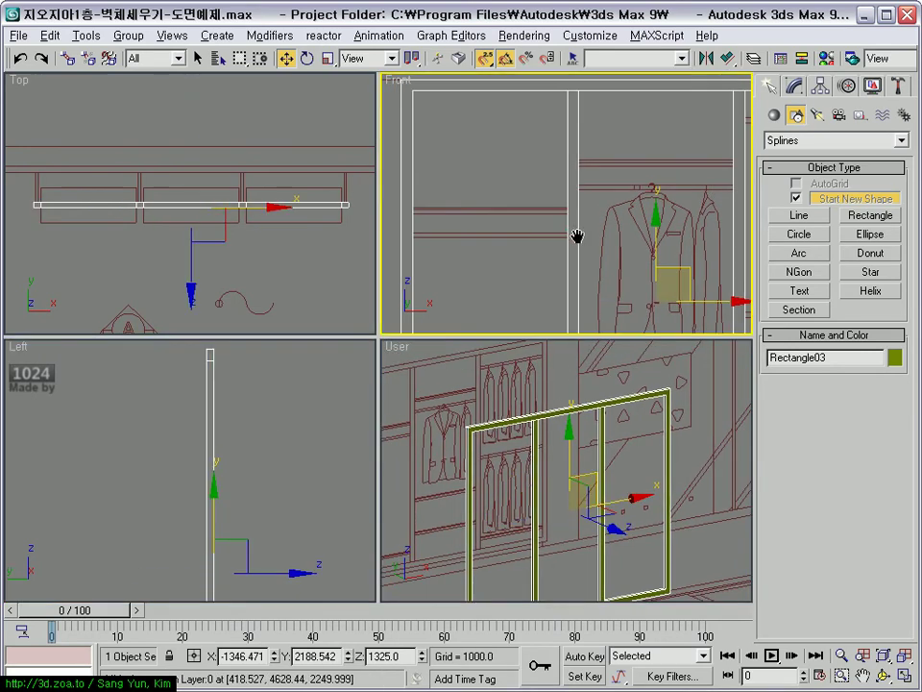
{"action": "key", "text": "alt+w"}
{"action": "scroll", "coordinate": [351, 267], "scroll_direction": "up", "scroll_amount": 3}
{"action": "middle_click_drag", "start_coordinate": [340, 325], "coordinate": [327, 286]}
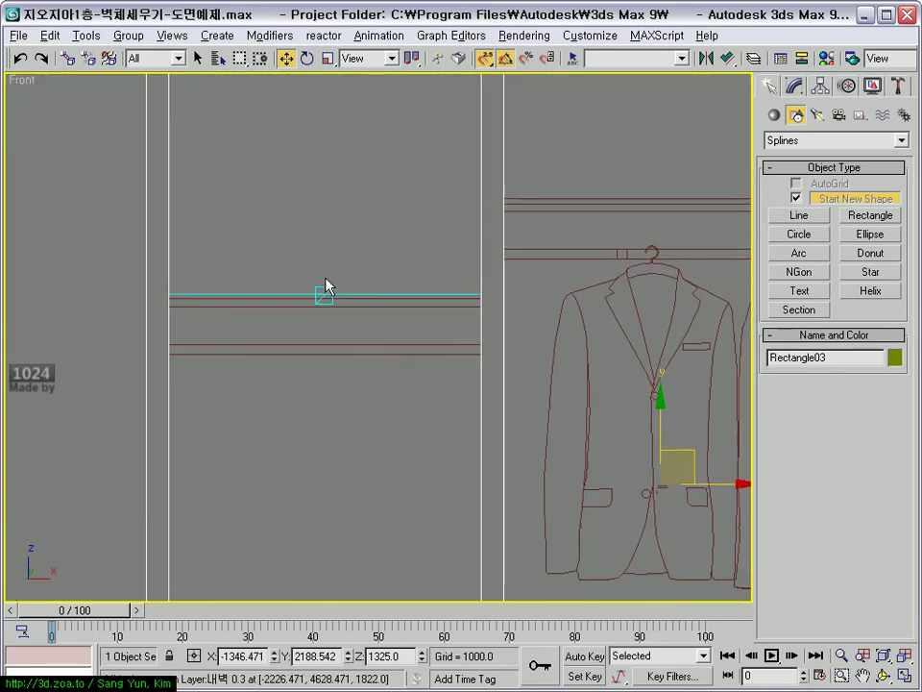
- Draw a small circle at the left shelf's end and rotate it to lie along the shelf
{"action": "left_click", "coordinate": [799, 233]}
{"action": "scroll", "coordinate": [333, 301], "scroll_direction": "down", "scroll_amount": 2}
{"action": "scroll", "coordinate": [141, 348], "scroll_direction": "up", "scroll_amount": 2}
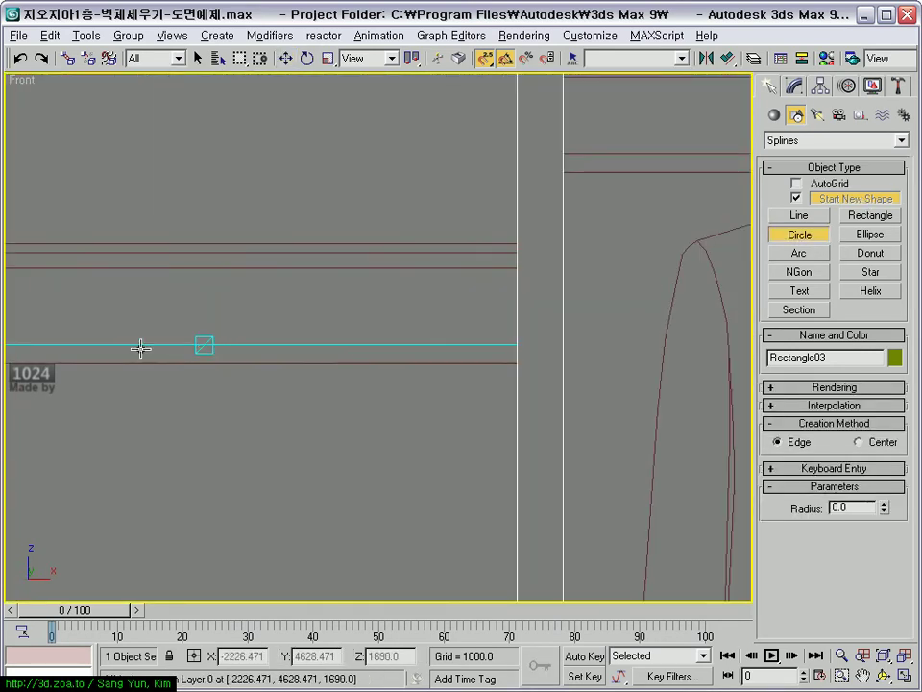
{"action": "scroll", "coordinate": [167, 365], "scroll_direction": "up", "scroll_amount": 2}
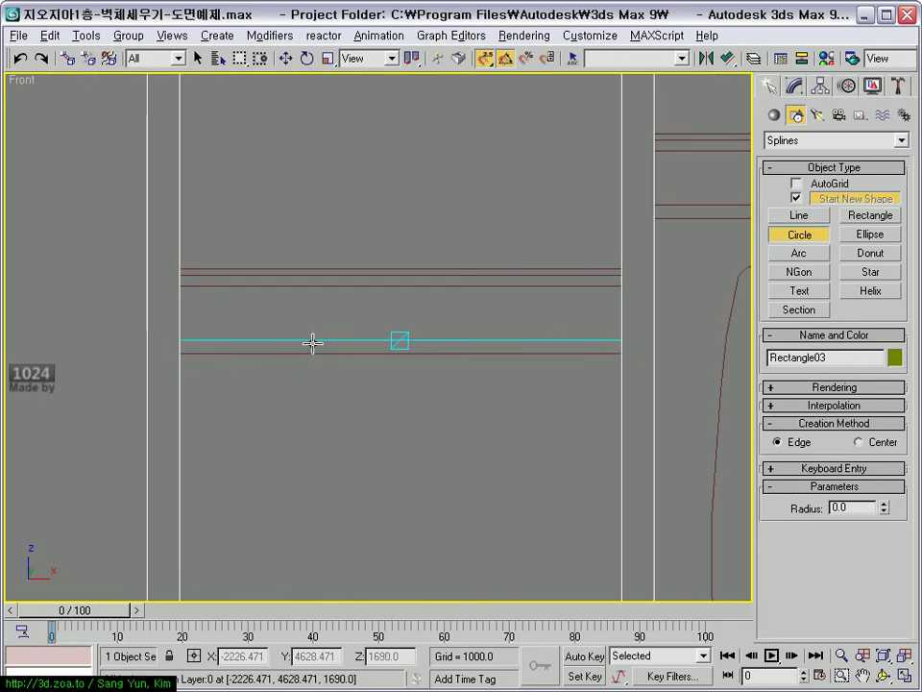
{"action": "left_click_drag", "start_coordinate": [183, 356], "coordinate": [183, 344]}
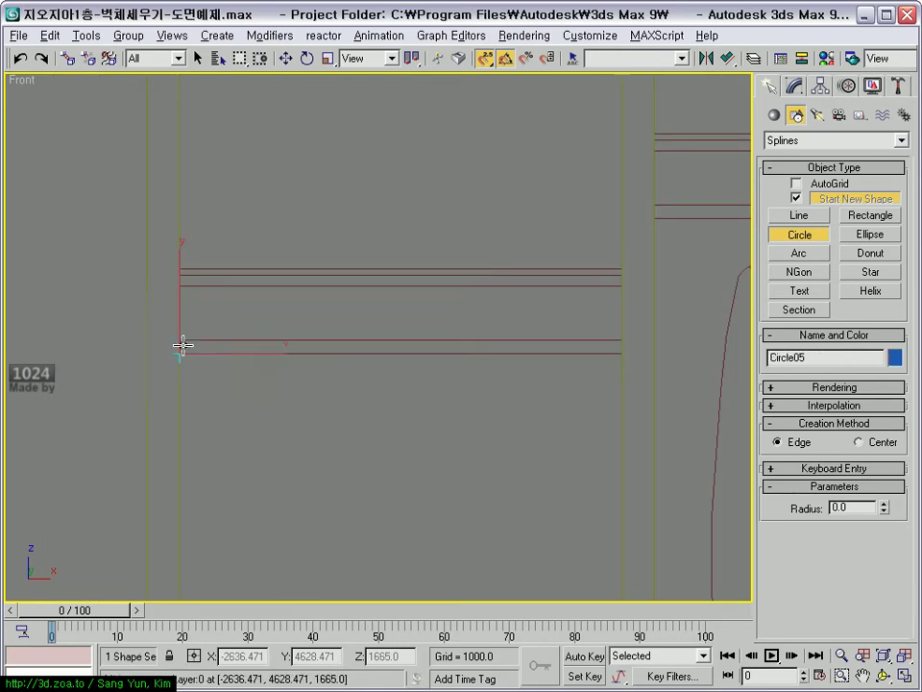
{"action": "scroll", "coordinate": [340, 380], "scroll_direction": "up", "scroll_amount": 2}
{"action": "middle_click_drag", "start_coordinate": [573, 383], "coordinate": [360, 349]}
{"action": "key", "text": "e"}
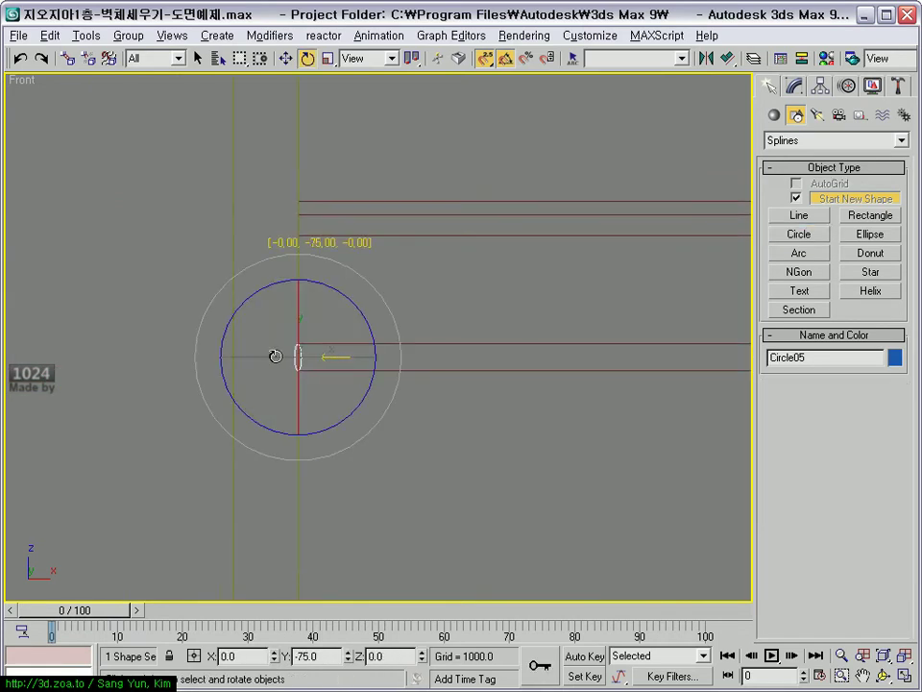
{"action": "left_click_drag", "start_coordinate": [263, 356], "coordinate": [305, 361]}
{"action": "middle_click_drag", "start_coordinate": [401, 368], "coordinate": [361, 370]}
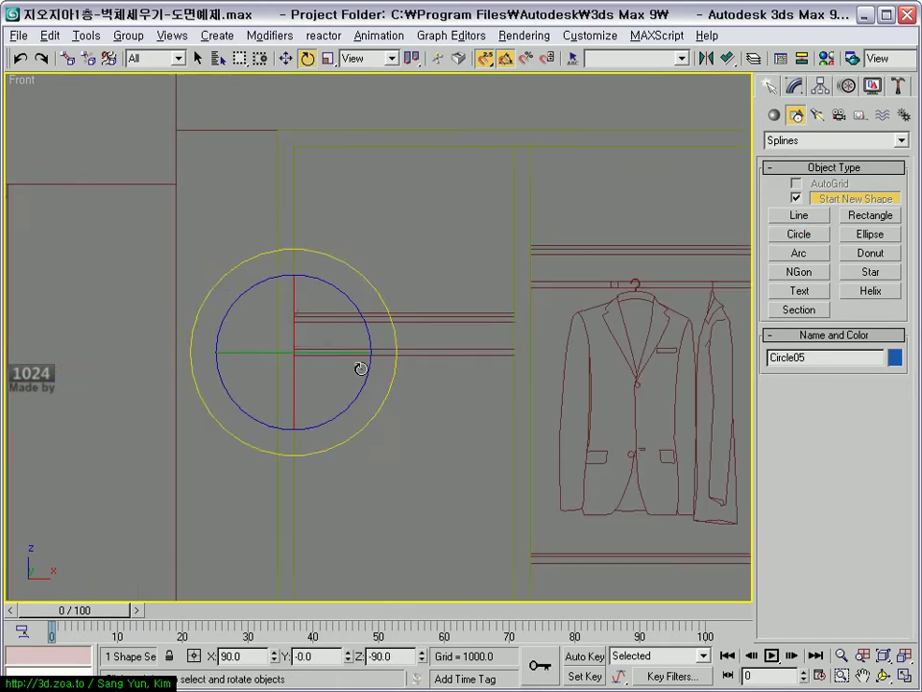
- Give the circle a 12.5 radius and extrude it -820 into a hanging rod
{"action": "left_click", "coordinate": [786, 85]}
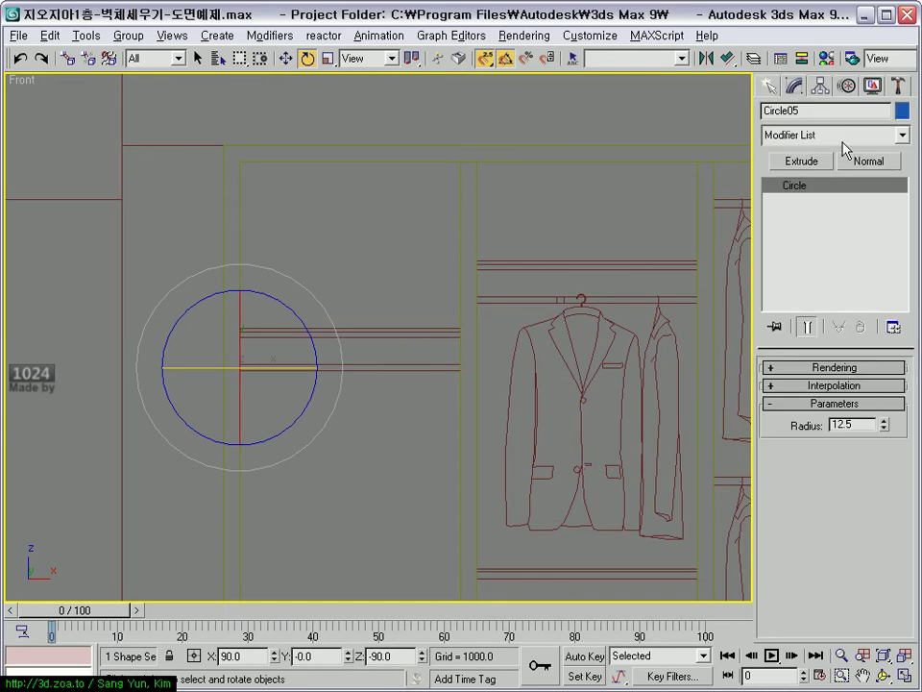
{"action": "left_click", "coordinate": [801, 160]}
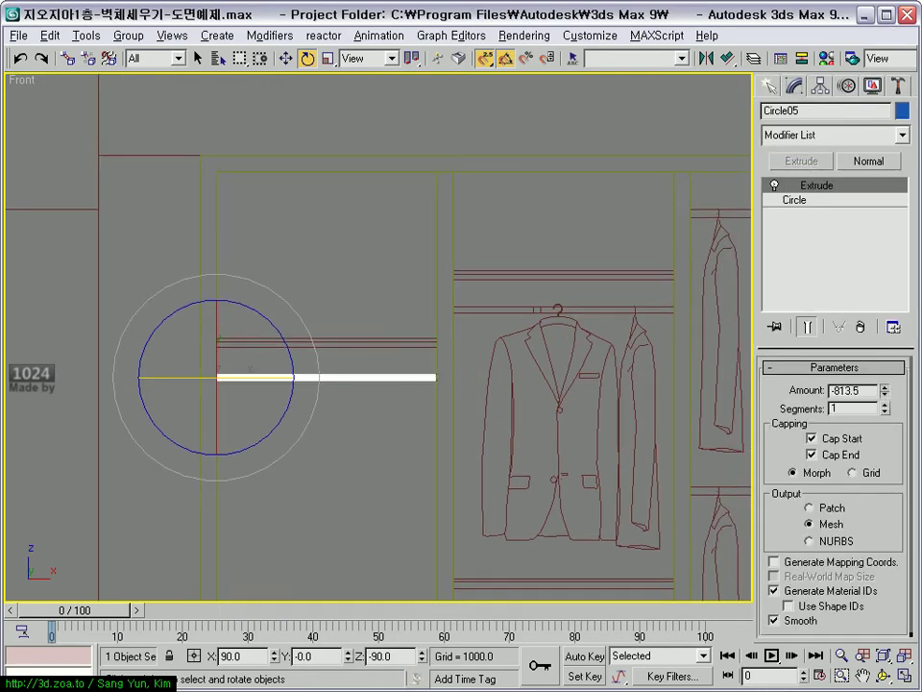
{"action": "scroll", "coordinate": [490, 371], "scroll_direction": "up", "scroll_amount": 2}
{"action": "scroll", "coordinate": [452, 360], "scroll_direction": "up", "scroll_amount": 2}
{"action": "scroll", "coordinate": [451, 351], "scroll_direction": "up", "scroll_amount": 2}
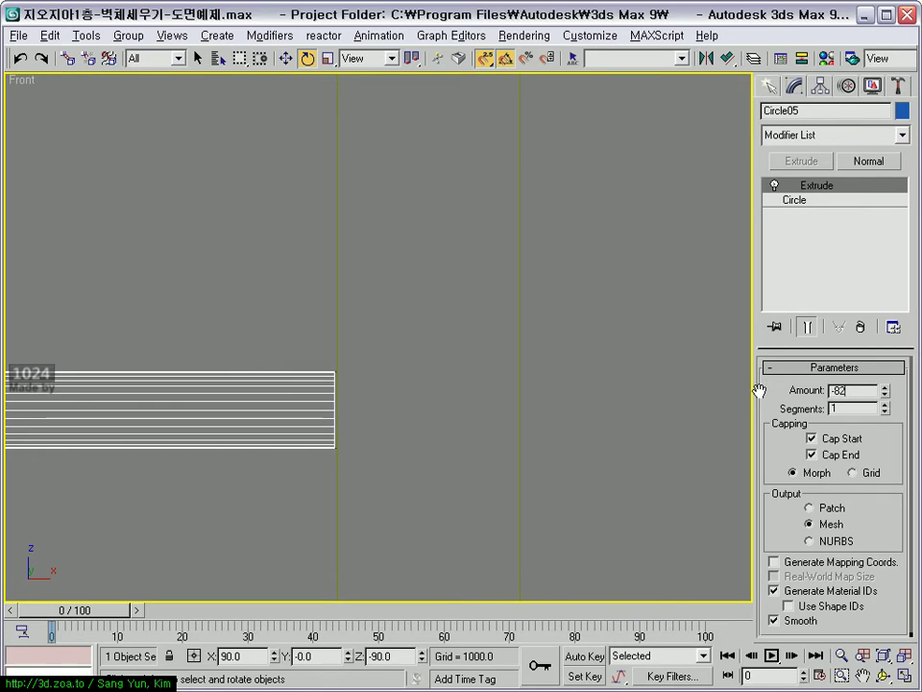
{"action": "scroll", "coordinate": [576, 365], "scroll_direction": "down", "scroll_amount": 4}
- Clone the blue hanging rod up onto the next shelf
{"action": "scroll", "coordinate": [499, 375], "scroll_direction": "up", "scroll_amount": 2}
{"action": "mouse_move", "coordinate": [470, 366]}
{"action": "middle_mouse_down"}
{"action": "mouse_move", "coordinate": [403, 389]}
{"action": "mouse_move", "coordinate": [406, 350]}
{"action": "middle_mouse_up"}
{"action": "key", "text": "w"}
{"action": "left_click", "coordinate": [440, 346]}
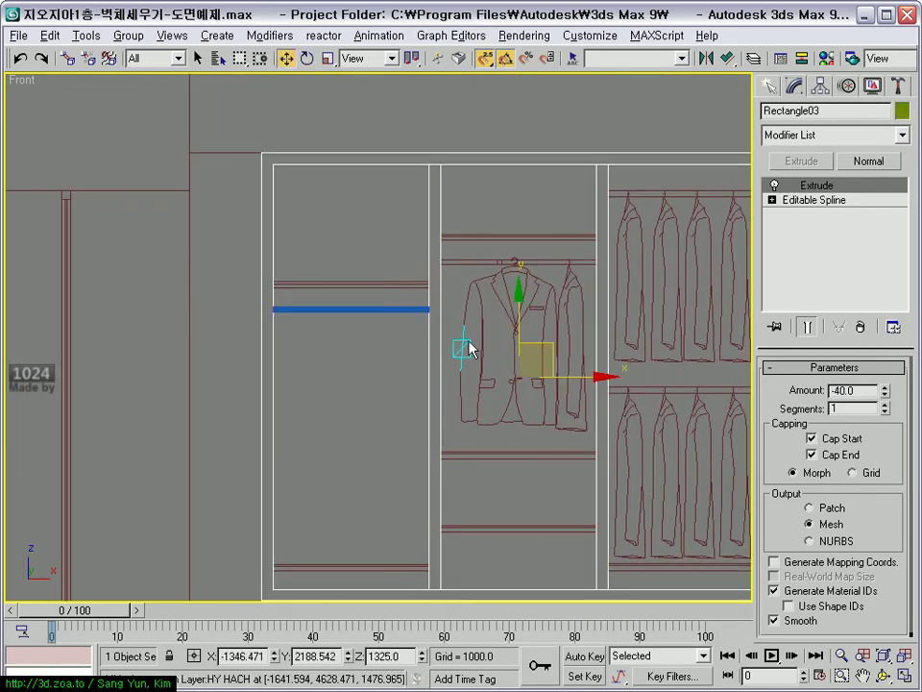
{"action": "left_click", "coordinate": [903, 112]}
{"action": "left_click", "coordinate": [553, 455]}
{"action": "mouse_move", "coordinate": [406, 358]}
{"action": "middle_mouse_down"}
{"action": "mouse_move", "coordinate": [342, 380]}
{"action": "mouse_move", "coordinate": [356, 344]}
{"action": "middle_mouse_up"}
{"action": "left_click", "coordinate": [292, 331]}
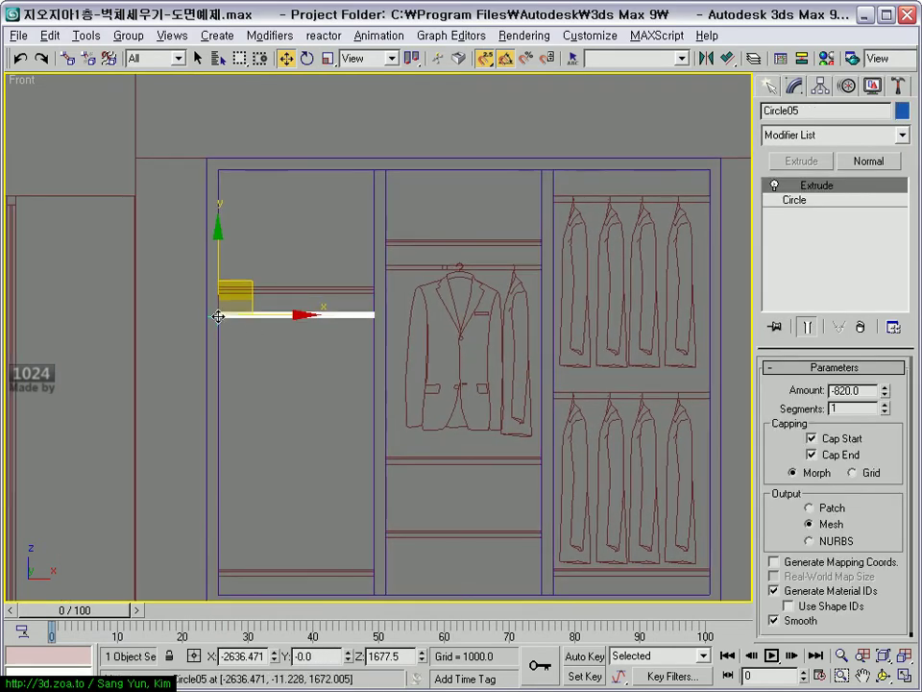
{"action": "left_click_drag", "start_coordinate": [218, 316], "coordinate": [385, 271], "text": "shift"}
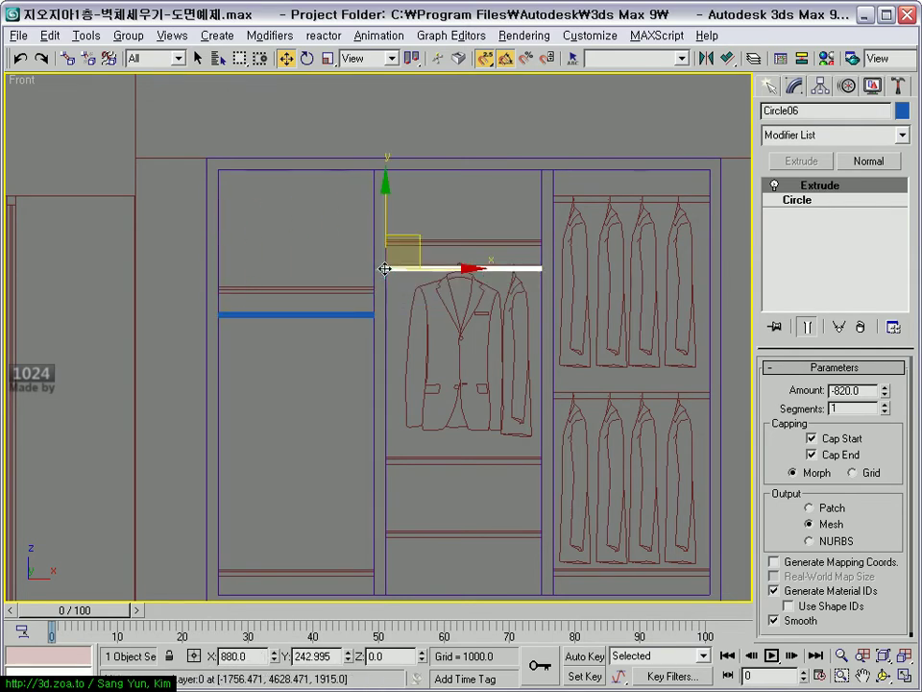
{"action": "left_click", "coordinate": [495, 442]}
- Cancel an accidental panel copy and clone the top rod into the right-hand section
{"action": "scroll", "coordinate": [422, 340], "scroll_direction": "up", "scroll_amount": 2}
{"action": "middle_click_drag", "start_coordinate": [422, 340], "coordinate": [290, 142]}
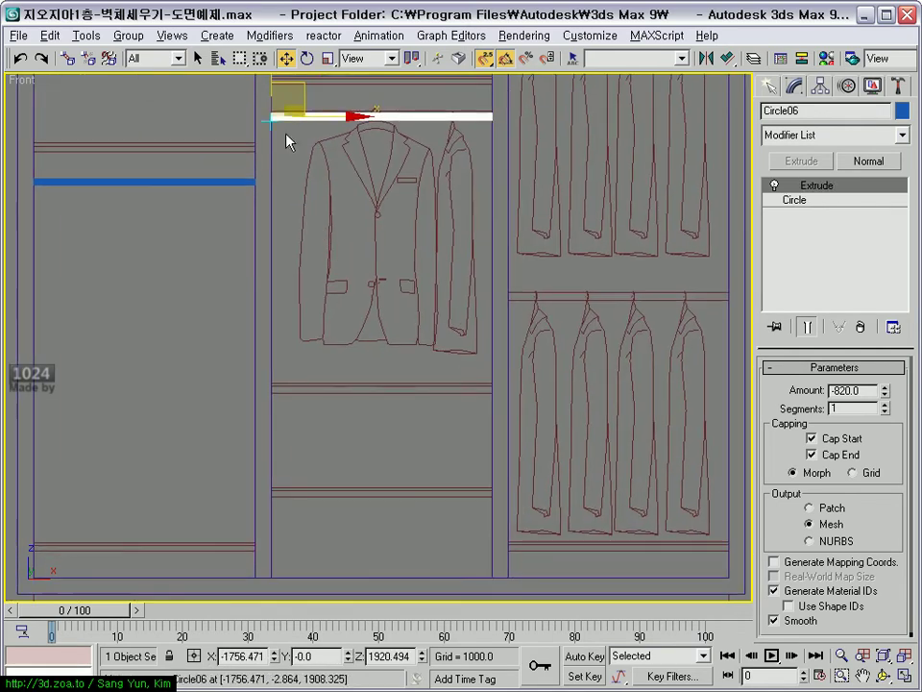
{"action": "left_click", "coordinate": [268, 117]}
{"action": "left_click_drag", "start_coordinate": [268, 117], "coordinate": [500, 296], "text": "shift"}
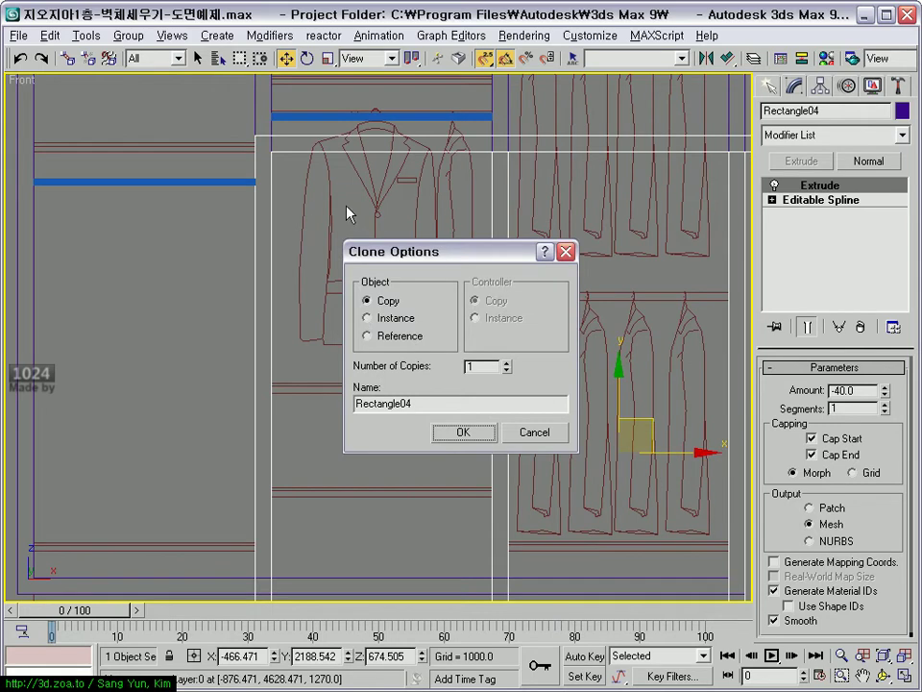
{"action": "left_click", "coordinate": [545, 435]}
{"action": "left_click", "coordinate": [278, 117]}
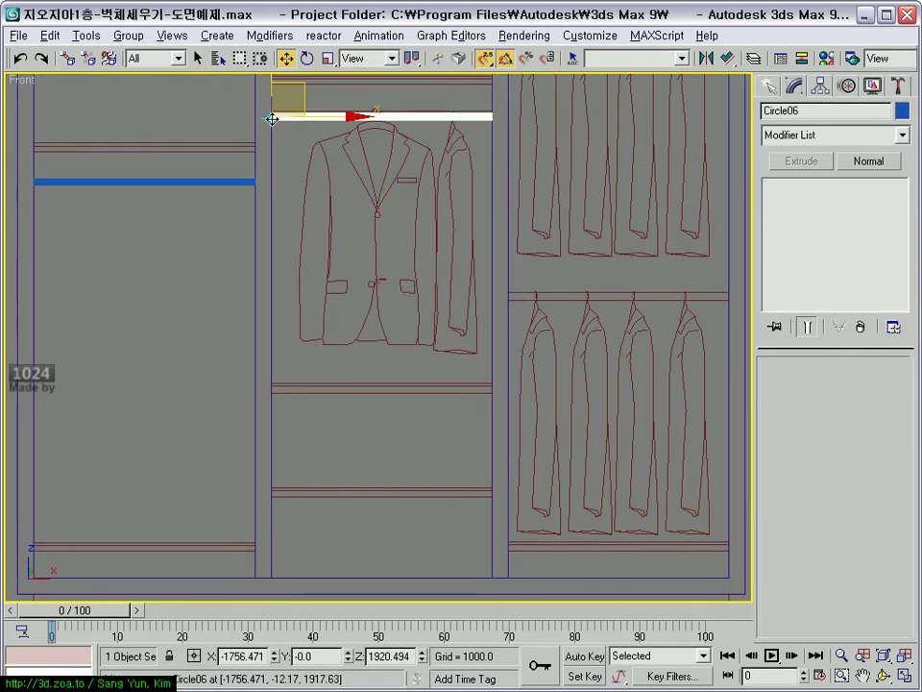
{"action": "left_click_drag", "start_coordinate": [278, 117], "coordinate": [517, 293], "text": "shift"}
{"action": "left_click", "coordinate": [492, 439]}
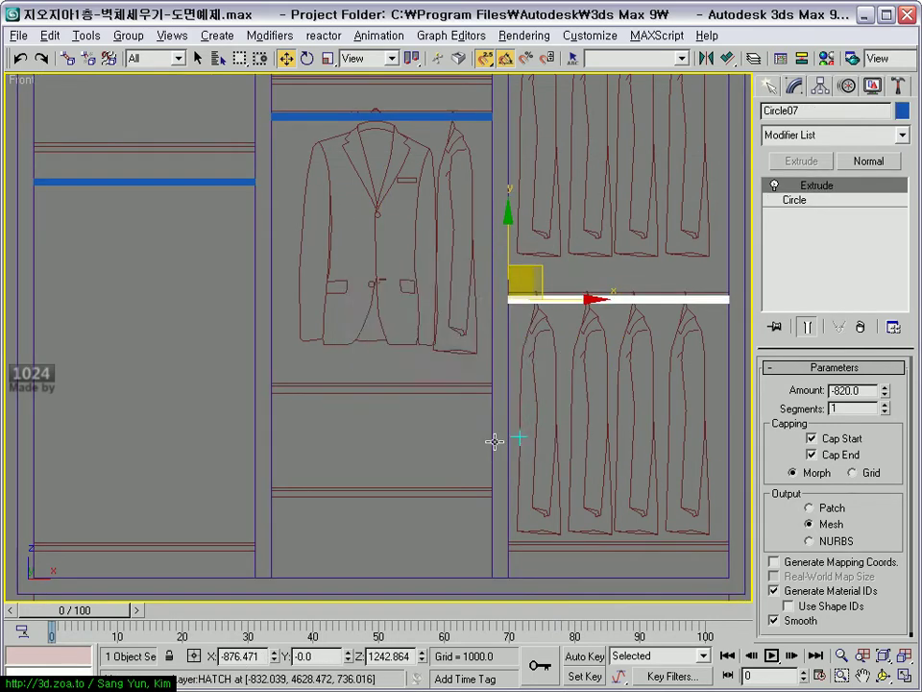
- Clone the rod up to the upper rail
{"action": "scroll", "coordinate": [368, 385], "scroll_direction": "down", "scroll_amount": 2}
{"action": "middle_click_drag", "start_coordinate": [370, 389], "coordinate": [424, 477]}
{"action": "scroll", "coordinate": [398, 436], "scroll_direction": "up", "scroll_amount": 2}
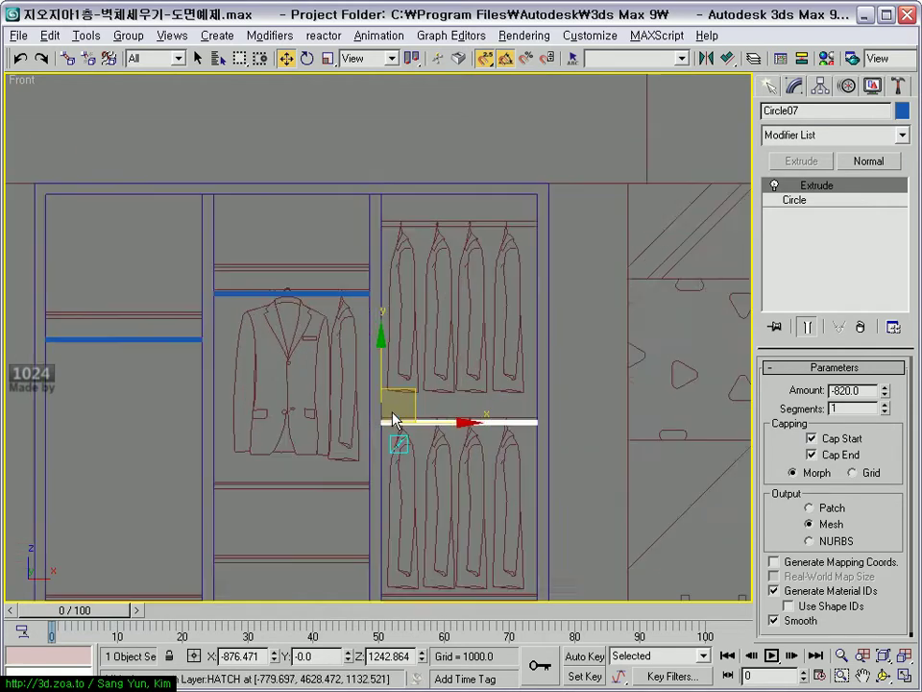
{"action": "scroll", "coordinate": [375, 499], "scroll_direction": "up", "scroll_amount": 2}
{"action": "left_click_drag", "start_coordinate": [375, 499], "coordinate": [377, 222], "text": "shift"}
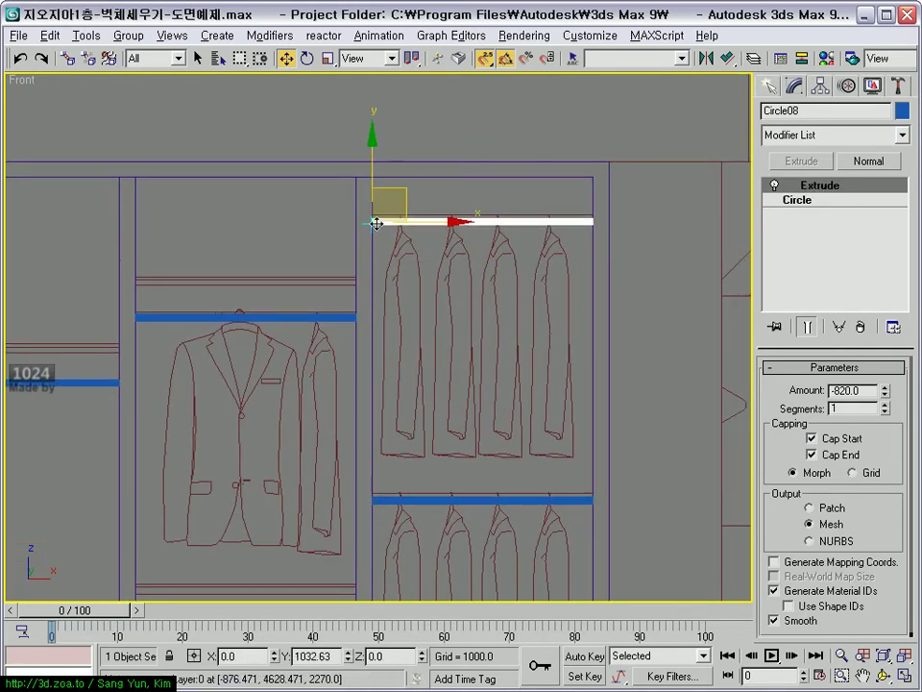
{"action": "left_click", "coordinate": [462, 432]}
- Raise the upper and lower rod copies slightly so each sits on its rail
{"action": "scroll", "coordinate": [383, 356], "scroll_direction": "up", "scroll_amount": 2}
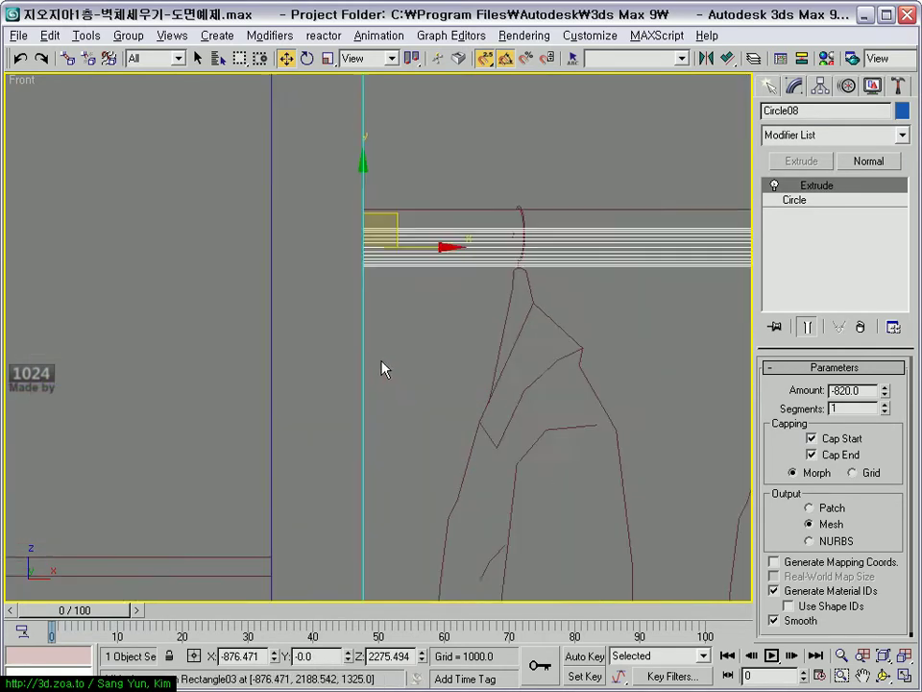
{"action": "scroll", "coordinate": [375, 343], "scroll_direction": "up", "scroll_amount": 2}
{"action": "left_click_drag", "start_coordinate": [355, 316], "coordinate": [365, 294]}
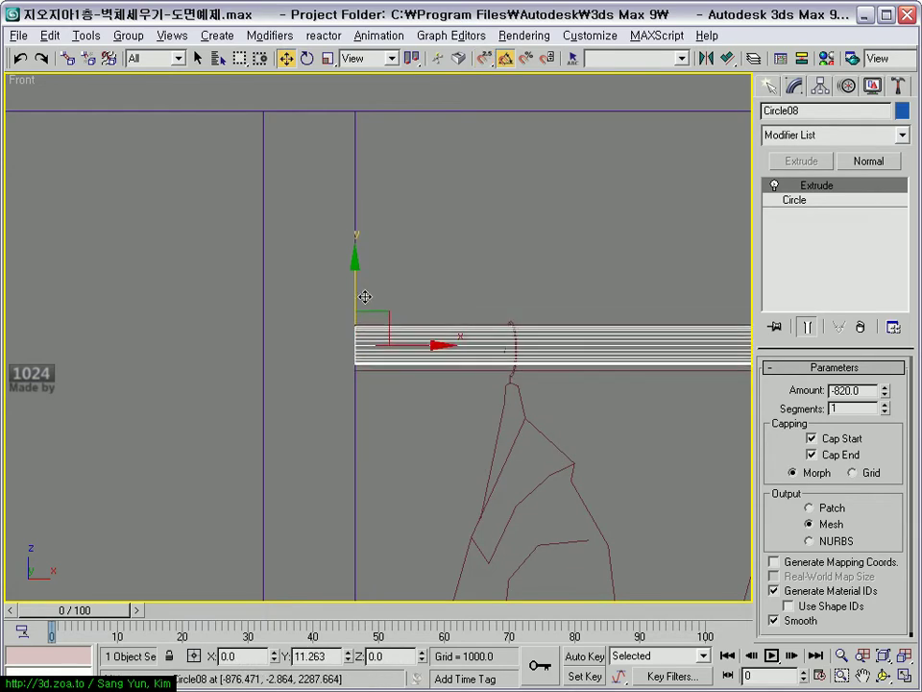
{"action": "scroll", "coordinate": [384, 418], "scroll_direction": "down", "scroll_amount": 3}
{"action": "scroll", "coordinate": [386, 405], "scroll_direction": "down", "scroll_amount": 1}
{"action": "scroll", "coordinate": [387, 404], "scroll_direction": "up", "scroll_amount": 3}
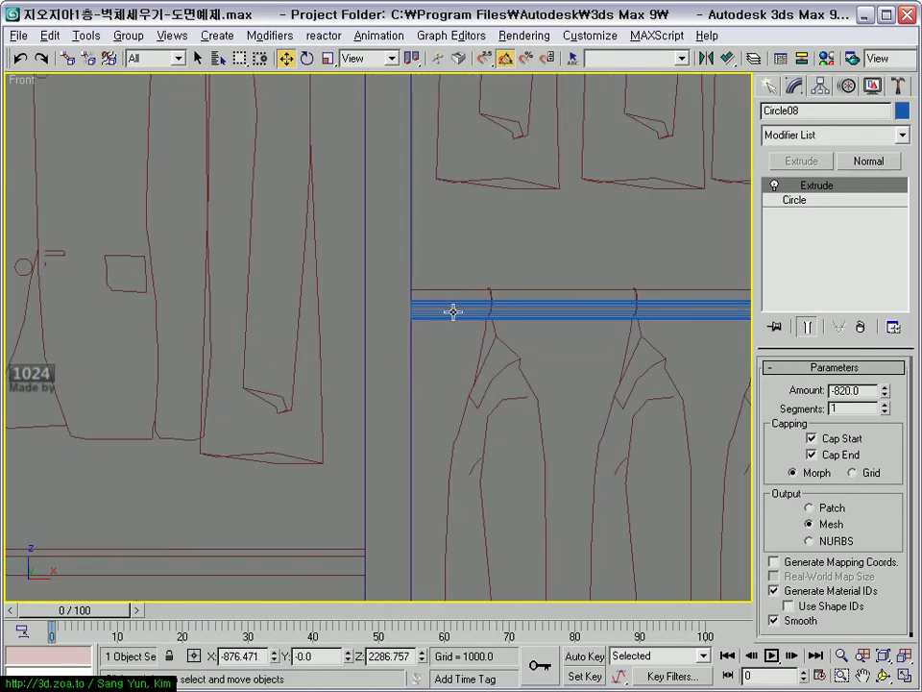
{"action": "left_click", "coordinate": [453, 313]}
{"action": "middle_click_drag", "start_coordinate": [452, 313], "coordinate": [363, 419]}
{"action": "left_click_drag", "start_coordinate": [330, 362], "coordinate": [335, 346]}
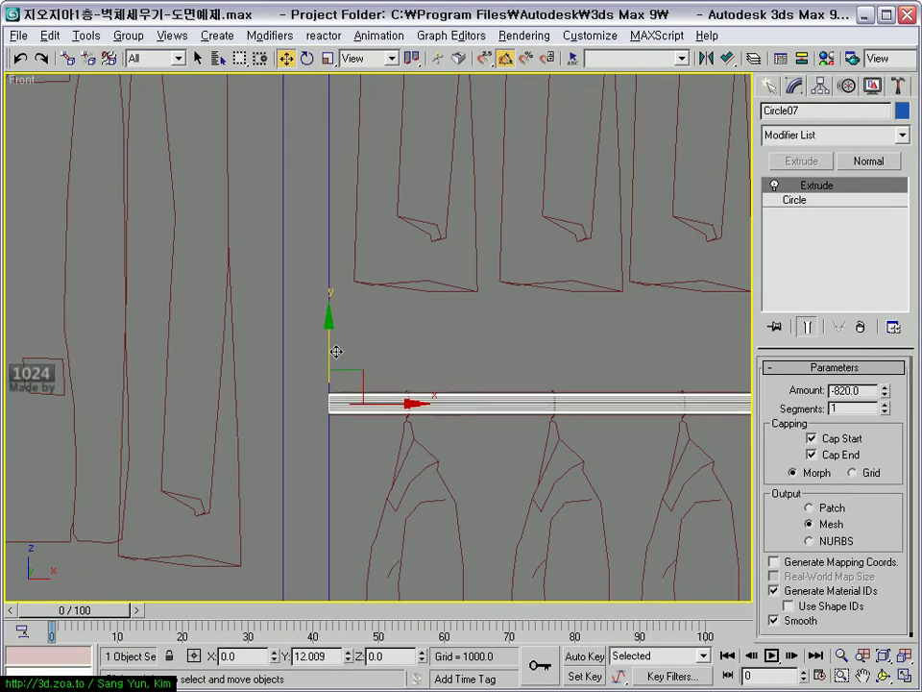
- Select all four rods from an overhead perspective view, then maximise the Top view
{"action": "scroll", "coordinate": [427, 429], "scroll_direction": "up", "scroll_amount": 2}
{"action": "scroll", "coordinate": [417, 335], "scroll_direction": "up", "scroll_amount": 1}
{"action": "scroll", "coordinate": [417, 335], "scroll_direction": "up", "scroll_amount": 3}
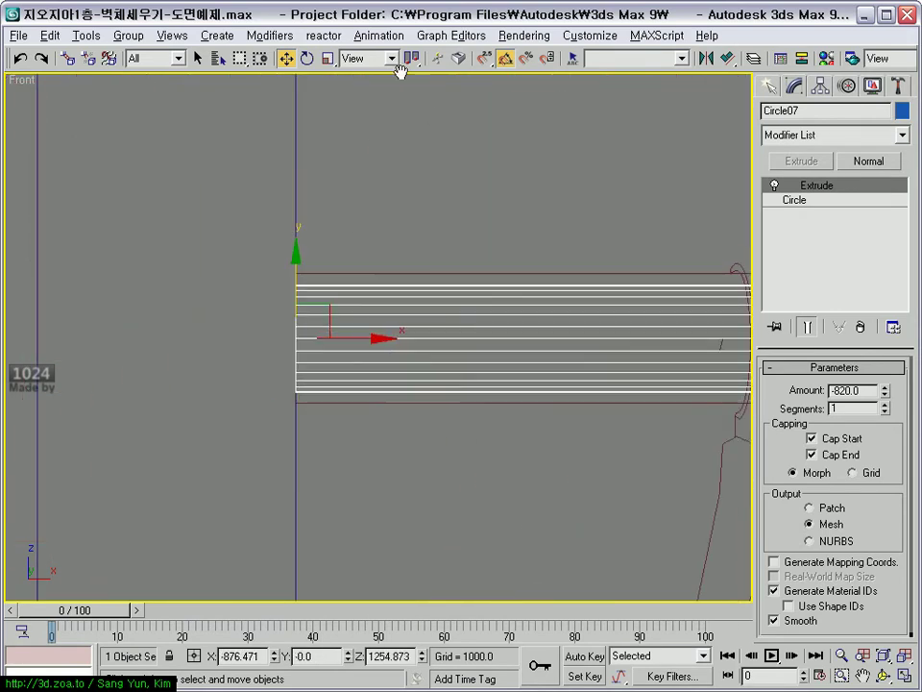
{"action": "scroll", "coordinate": [288, 423], "scroll_direction": "down", "scroll_amount": 3}
{"action": "scroll", "coordinate": [384, 432], "scroll_direction": "down", "scroll_amount": 2}
{"action": "scroll", "coordinate": [423, 385], "scroll_direction": "up", "scroll_amount": 2}
{"action": "scroll", "coordinate": [437, 350], "scroll_direction": "up", "scroll_amount": 3}
{"action": "middle_click_drag", "start_coordinate": [436, 350], "coordinate": [449, 509]}
{"action": "left_click", "coordinate": [274, 355]}
{"action": "scroll", "coordinate": [330, 384], "scroll_direction": "up", "scroll_amount": 1}
{"action": "scroll", "coordinate": [329, 403], "scroll_direction": "down", "scroll_amount": 5}
{"action": "key", "text": "alt+w"}
{"action": "middle_click_drag", "start_coordinate": [461, 458], "coordinate": [538, 423], "text": "alt"}
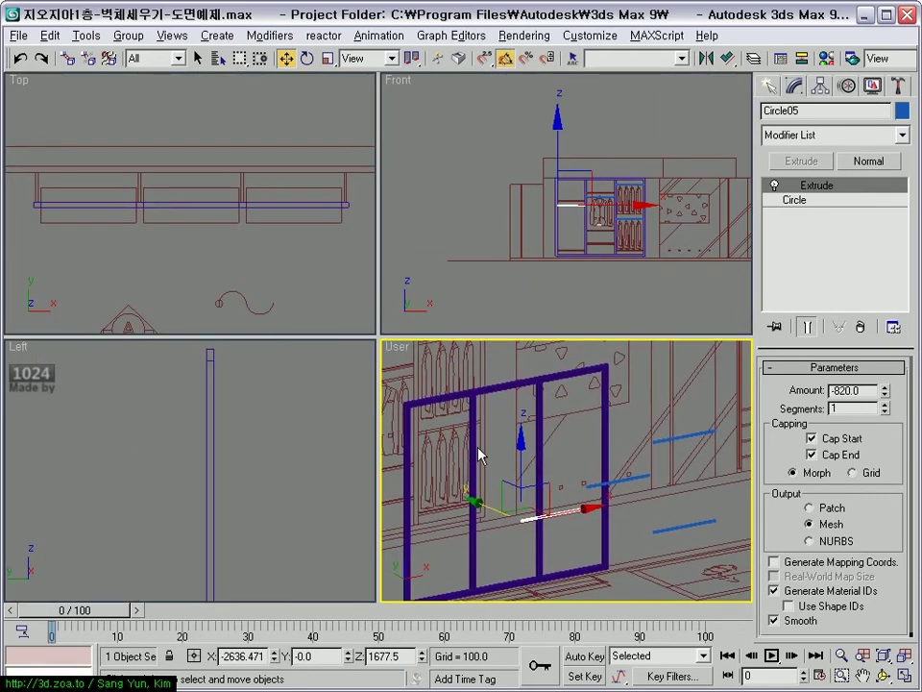
{"action": "left_click_drag", "start_coordinate": [533, 422], "coordinate": [578, 531]}
{"action": "key", "text": "shift+z"}
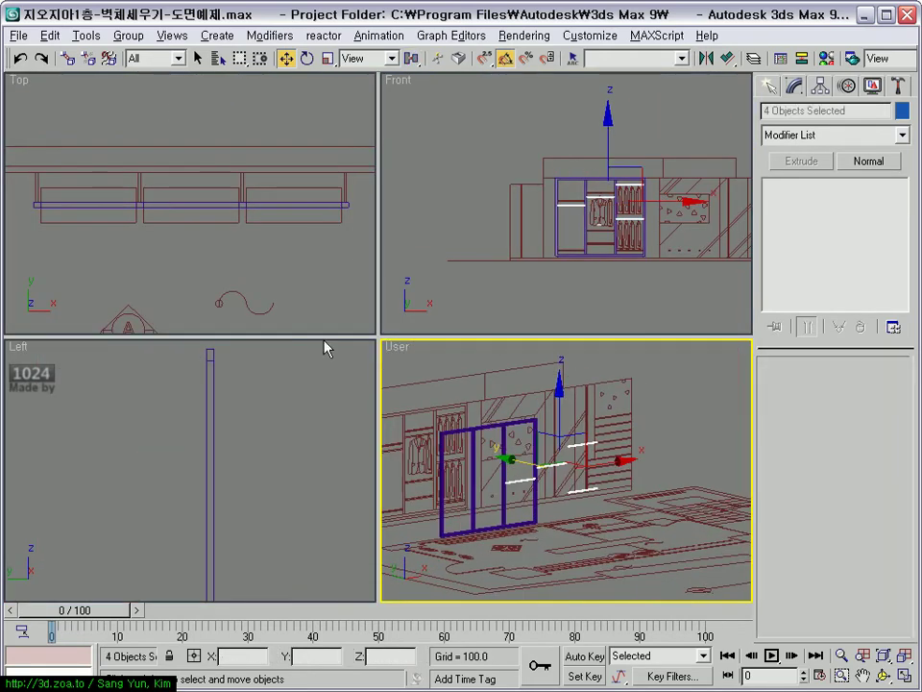
{"action": "scroll", "coordinate": [165, 236], "scroll_direction": "down", "scroll_amount": 3}
{"action": "key", "text": "alt+w"}
{"action": "scroll", "coordinate": [427, 458], "scroll_direction": "up", "scroll_amount": 2}
- Move the four rods up in plan to align with the wall line
{"action": "left_click_drag", "start_coordinate": [418, 515], "coordinate": [419, 266]}
{"action": "scroll", "coordinate": [373, 374], "scroll_direction": "up", "scroll_amount": 2}
{"action": "scroll", "coordinate": [544, 304], "scroll_direction": "up", "scroll_amount": 2}
{"action": "middle_click_drag", "start_coordinate": [543, 305], "coordinate": [506, 380]}
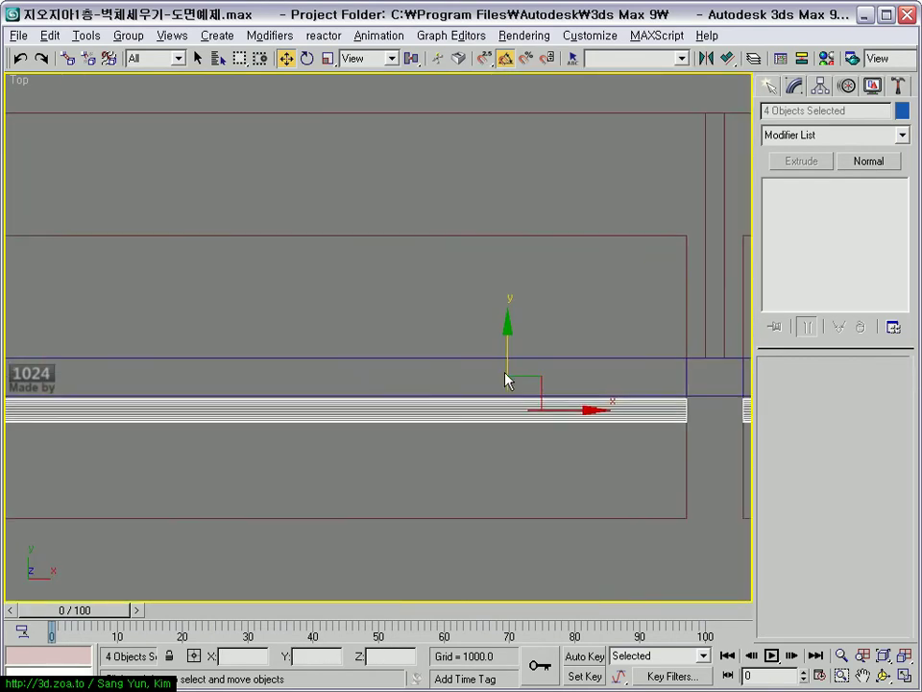
{"action": "left_click_drag", "start_coordinate": [506, 380], "coordinate": [512, 323]}
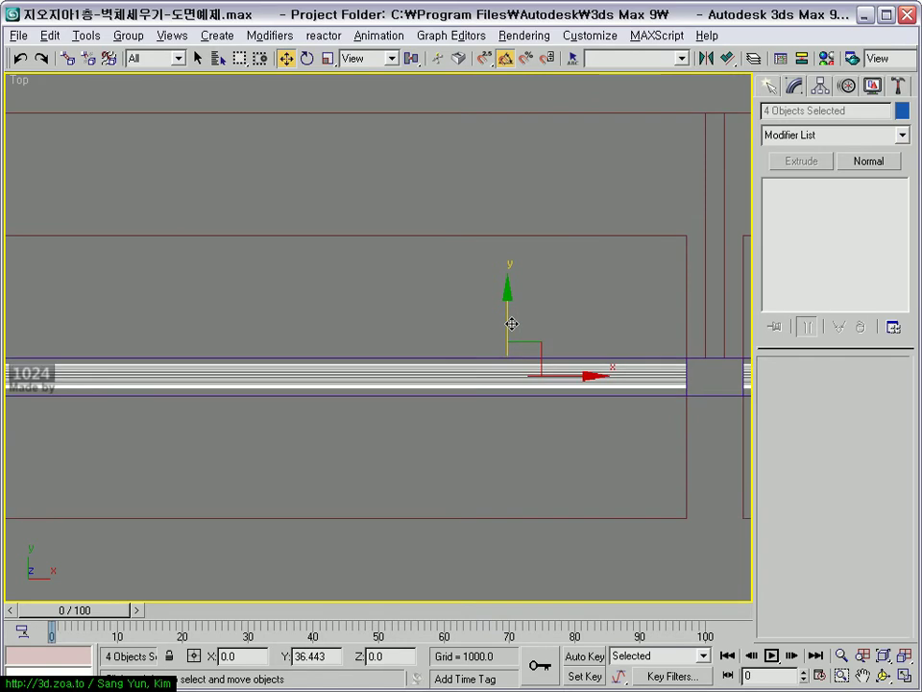
{"action": "scroll", "coordinate": [393, 407], "scroll_direction": "down", "scroll_amount": 3}
{"action": "scroll", "coordinate": [340, 407], "scroll_direction": "down", "scroll_amount": 3}
{"action": "scroll", "coordinate": [425, 404], "scroll_direction": "up", "scroll_amount": 4}
- Inspect the placed rods from the perspective and Front views
{"action": "key", "text": "alt+w"}
{"action": "middle_click", "coordinate": [555, 453]}
{"action": "scroll", "coordinate": [556, 453], "scroll_direction": "up", "scroll_amount": 2}
{"action": "scroll", "coordinate": [576, 452], "scroll_direction": "up", "scroll_amount": 2}
{"action": "key", "text": "alt+w"}
{"action": "scroll", "coordinate": [454, 392], "scroll_direction": "down", "scroll_amount": 1}
{"action": "mouse_move", "coordinate": [451, 392]}
{"action": "middle_mouse_down", "text": "alt"}
{"action": "mouse_move", "coordinate": [439, 329]}
{"action": "mouse_move", "coordinate": [447, 334]}
{"action": "mouse_move", "coordinate": [305, 412]}
{"action": "mouse_move", "coordinate": [316, 433]}
{"action": "middle_mouse_up", "text": "alt"}
{"action": "key", "text": "alt+w"}
{"action": "middle_click", "coordinate": [587, 222]}
{"action": "key", "text": "alt+w"}
{"action": "middle_click_drag", "start_coordinate": [315, 346], "coordinate": [432, 313]}
{"action": "scroll", "coordinate": [406, 313], "scroll_direction": "up", "scroll_amount": 1}
{"action": "scroll", "coordinate": [453, 315], "scroll_direction": "up", "scroll_amount": 1}
{"action": "scroll", "coordinate": [432, 316], "scroll_direction": "up", "scroll_amount": 3}
{"action": "scroll", "coordinate": [478, 298], "scroll_direction": "up", "scroll_amount": 1}
- Draw a thin 820 by 20 rectangle spline across the shelf in the Front view
{"action": "left_click", "coordinate": [769, 88]}
{"action": "left_click", "coordinate": [870, 215]}
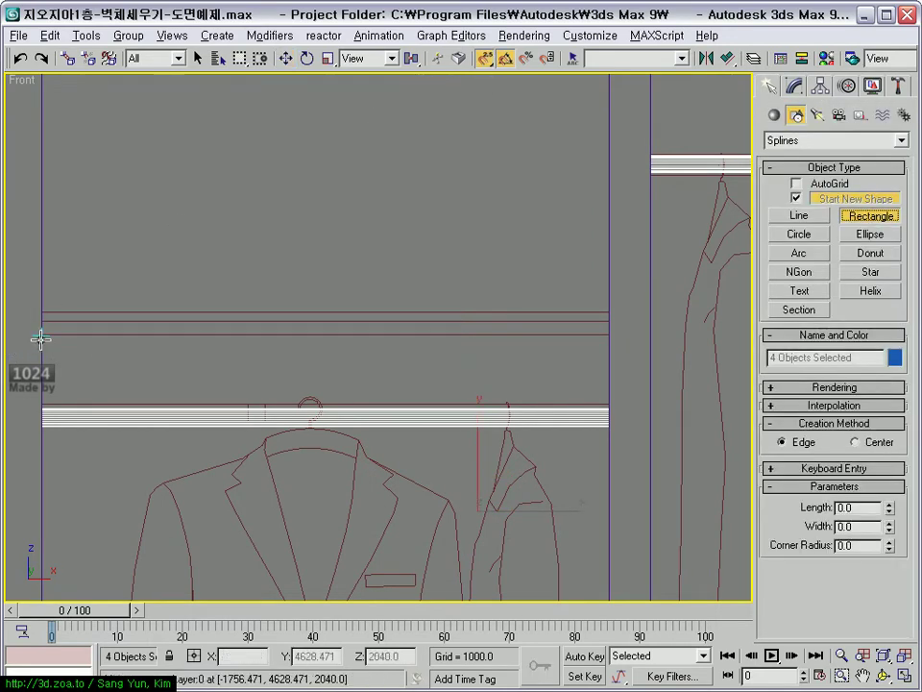
{"action": "left_click_drag", "start_coordinate": [40, 338], "coordinate": [606, 322]}
{"action": "mouse_move", "coordinate": [606, 322]}
{"action": "middle_mouse_down"}
{"action": "mouse_move", "coordinate": [602, 340]}
{"action": "mouse_move", "coordinate": [747, 317]}
{"action": "middle_mouse_up"}
{"action": "mouse_move", "coordinate": [645, 313]}
{"action": "middle_mouse_down"}
{"action": "mouse_move", "coordinate": [535, 331]}
{"action": "mouse_move", "coordinate": [567, 332]}
{"action": "middle_mouse_up"}
{"action": "scroll", "coordinate": [277, 349], "scroll_direction": "down", "scroll_amount": 2}
- In a maximised Top view, move the rectangle onto the blue wall line
{"action": "key", "text": "alt+w"}
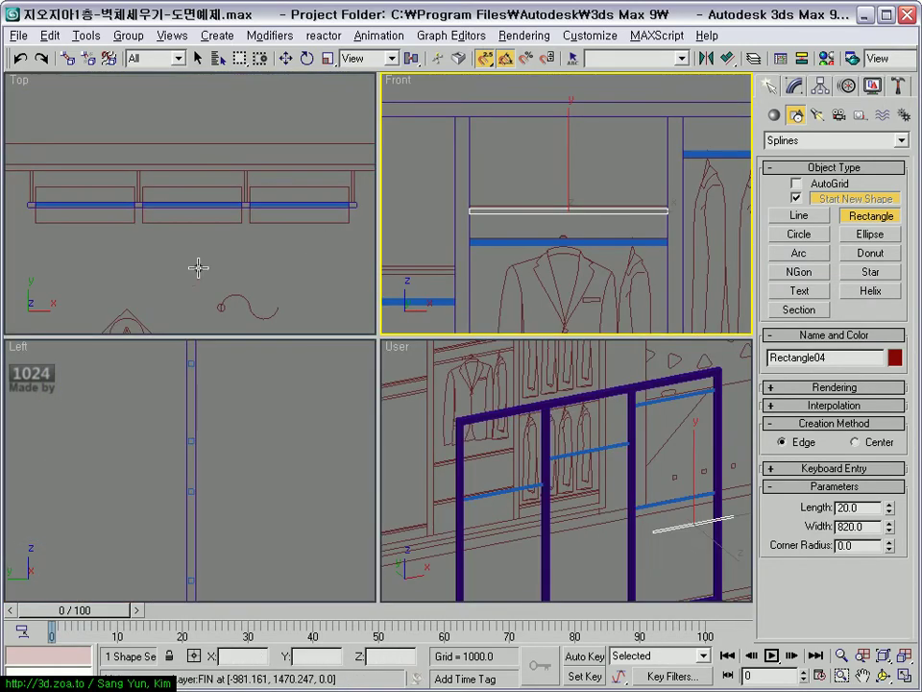
{"action": "right_click", "coordinate": [173, 251]}
{"action": "scroll", "coordinate": [179, 253], "scroll_direction": "down", "scroll_amount": 3}
{"action": "scroll", "coordinate": [192, 248], "scroll_direction": "down", "scroll_amount": 1}
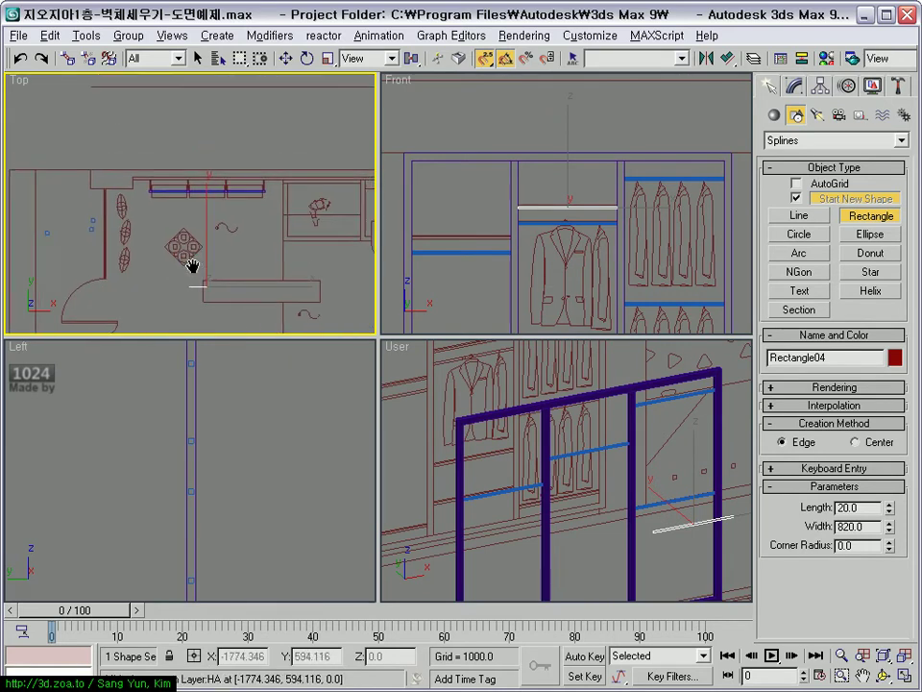
{"action": "key", "text": "alt+w"}
{"action": "key", "text": "w"}
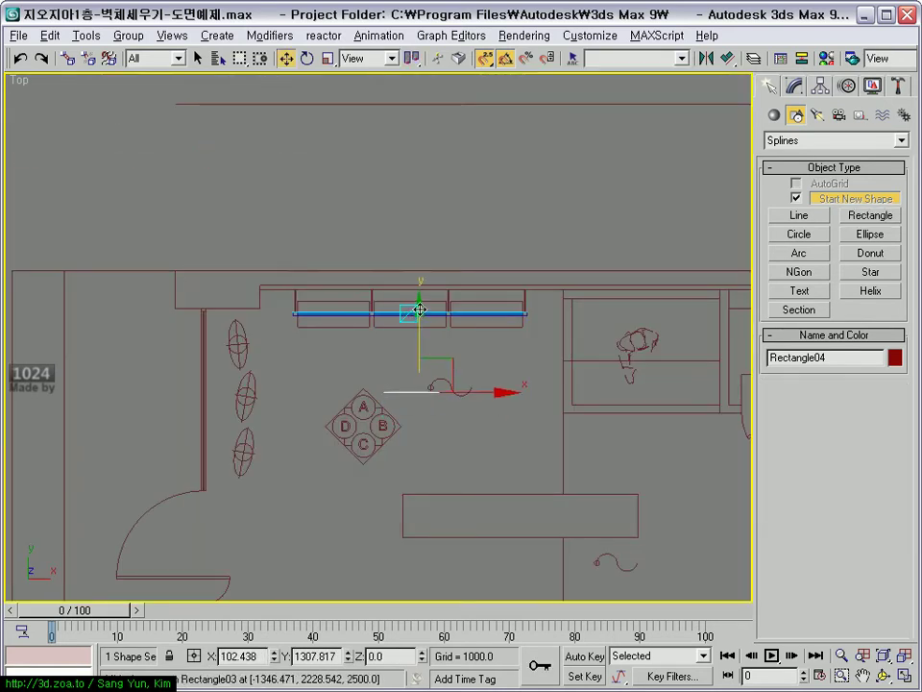
{"action": "left_click_drag", "start_coordinate": [408, 438], "coordinate": [507, 281]}
{"action": "scroll", "coordinate": [424, 373], "scroll_direction": "up", "scroll_amount": 3}
{"action": "scroll", "coordinate": [348, 404], "scroll_direction": "up", "scroll_amount": 2}
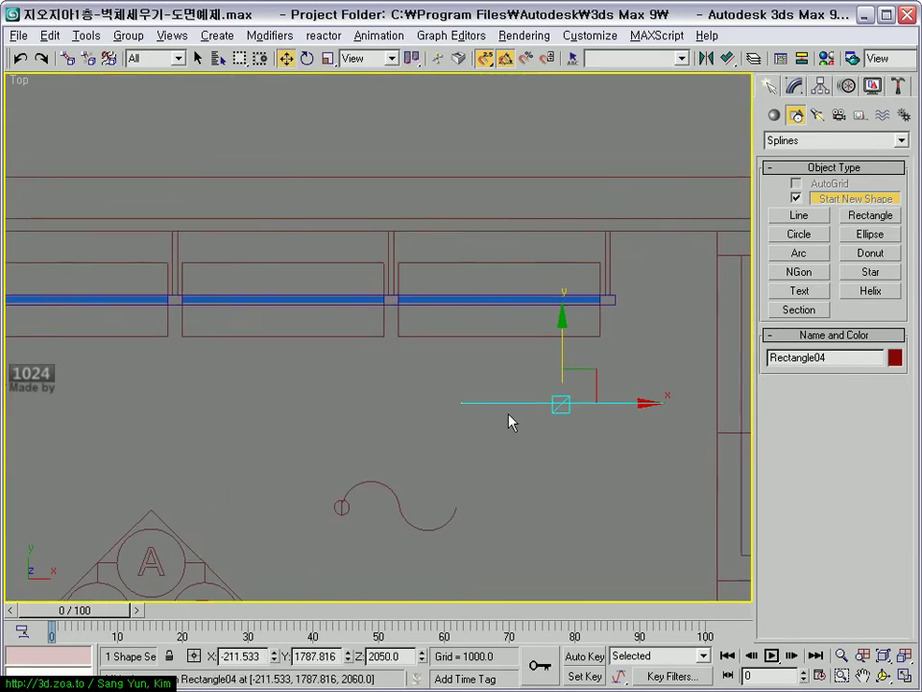
{"action": "left_click_drag", "start_coordinate": [466, 406], "coordinate": [181, 305]}
{"action": "scroll", "coordinate": [196, 346], "scroll_direction": "up", "scroll_amount": 4}
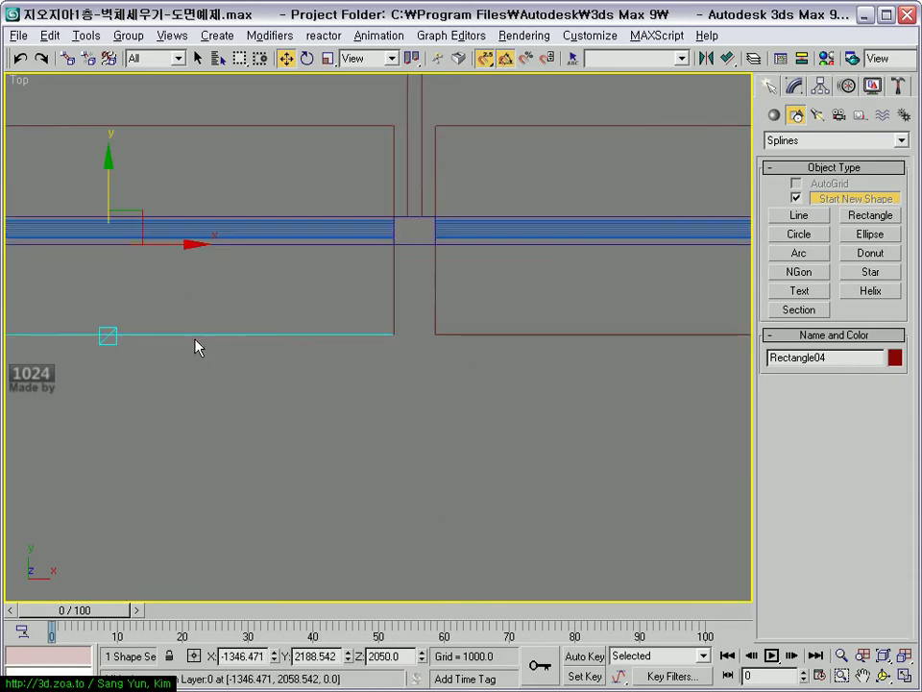
{"action": "middle_click_drag", "start_coordinate": [196, 346], "coordinate": [432, 467]}
{"action": "left_click", "coordinate": [795, 86]}
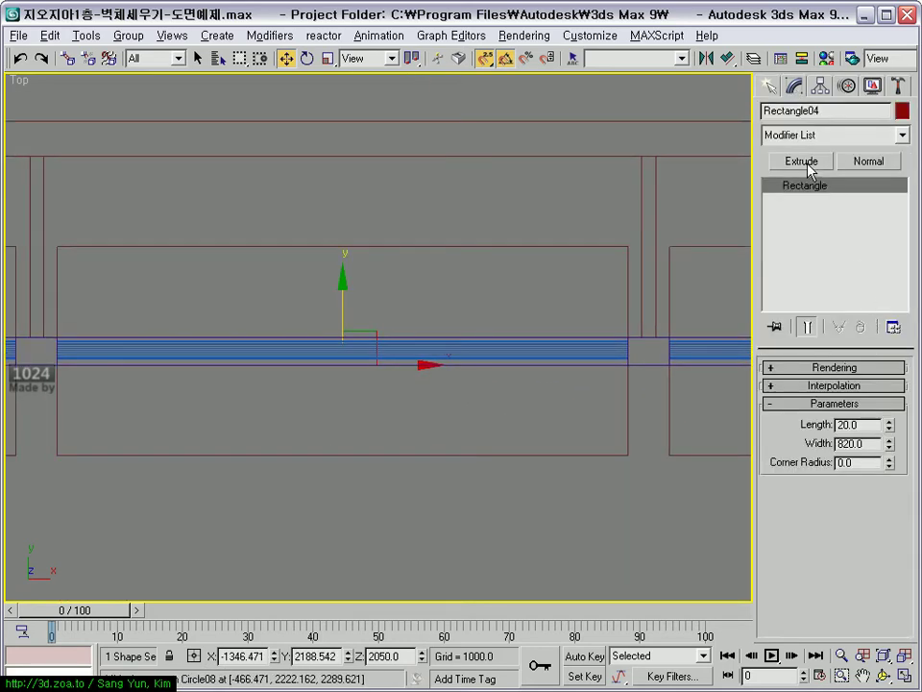
- Extrude Rectangle04, trying depths of 30 and 50, and nudge it toward the wall edge
{"action": "left_click", "coordinate": [810, 170]}
{"action": "middle_click_drag", "start_coordinate": [448, 358], "coordinate": [494, 408]}
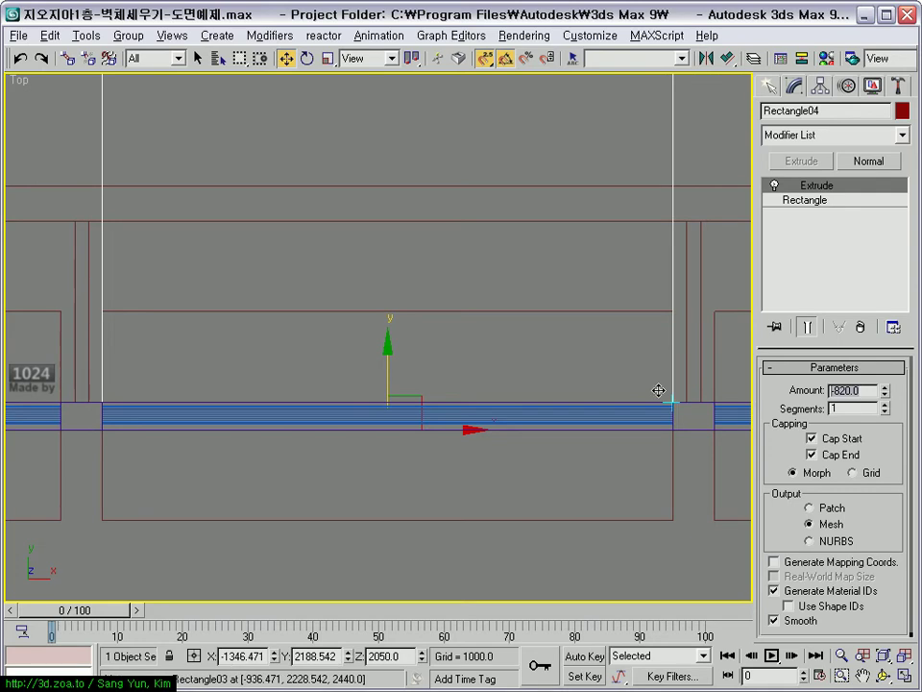
{"action": "type", "text": "0"}
{"action": "key", "text": "Return"}
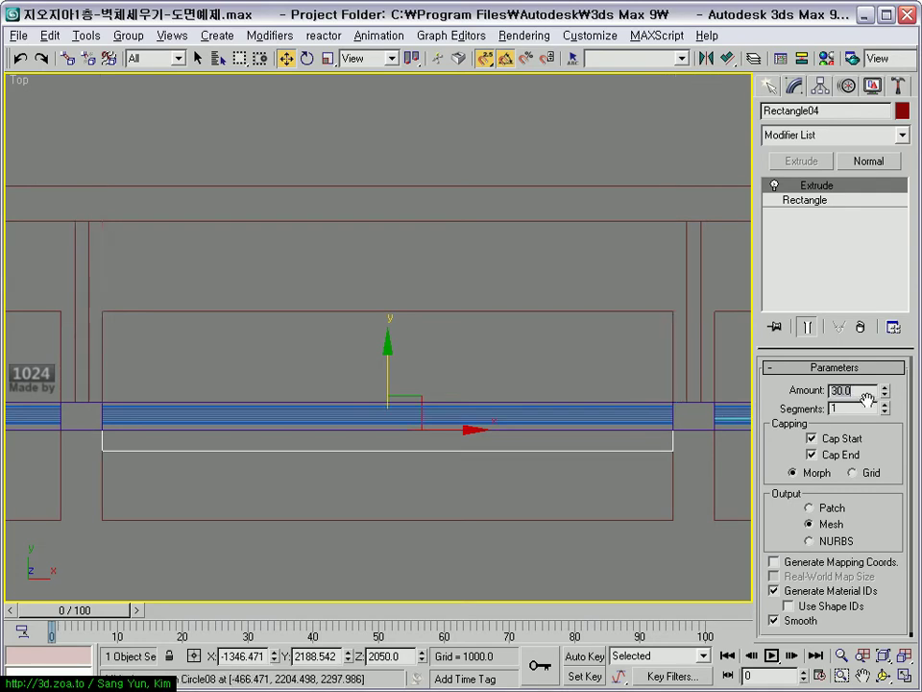
{"action": "left_click_drag", "start_coordinate": [886, 396], "coordinate": [884, 438]}
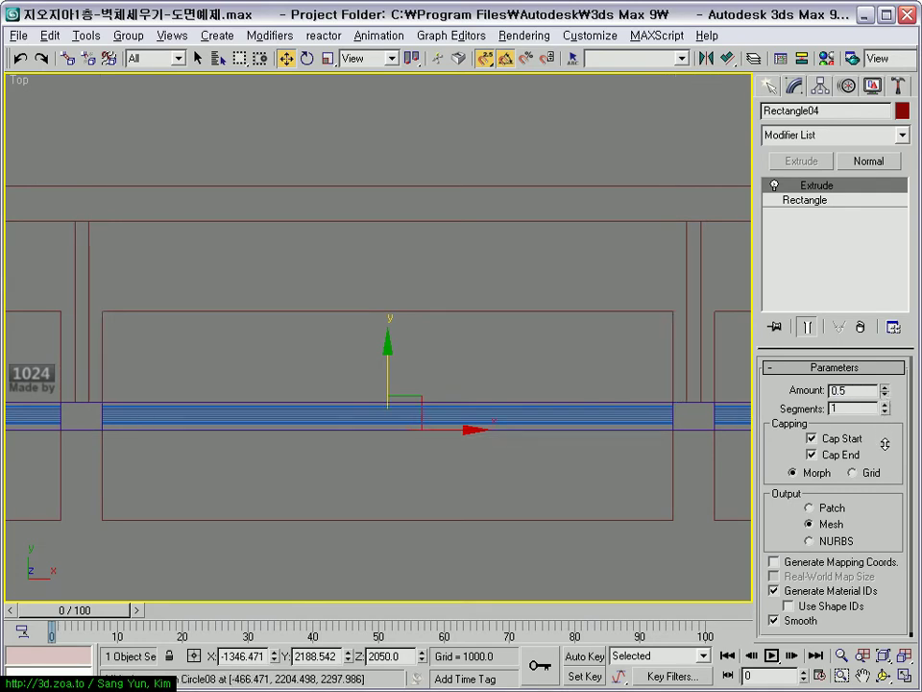
{"action": "scroll", "coordinate": [383, 437], "scroll_direction": "down", "scroll_amount": 2}
{"action": "scroll", "coordinate": [381, 440], "scroll_direction": "down", "scroll_amount": 3}
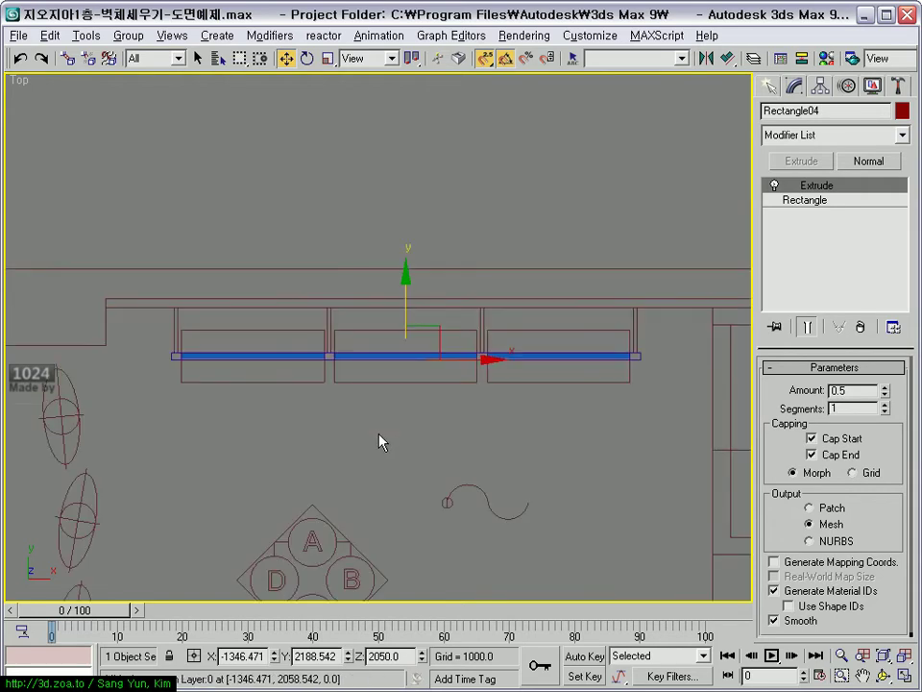
{"action": "scroll", "coordinate": [381, 440], "scroll_direction": "up", "scroll_amount": 4}
{"action": "left_click_drag", "start_coordinate": [457, 350], "coordinate": [459, 356]}
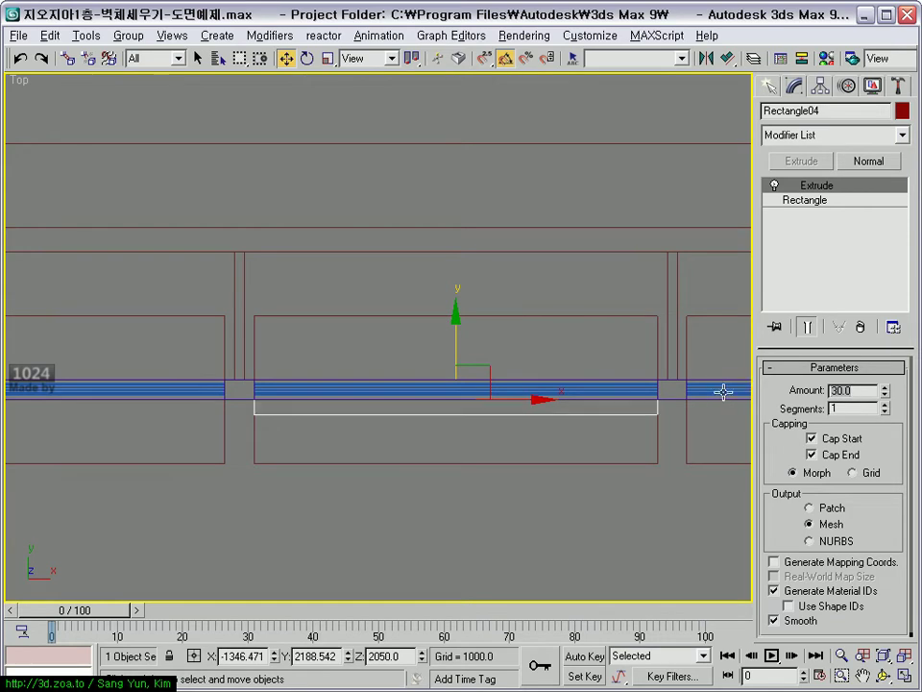
{"action": "scroll", "coordinate": [304, 441], "scroll_direction": "up", "scroll_amount": 2}
{"action": "middle_click_drag", "start_coordinate": [305, 441], "coordinate": [468, 52]}
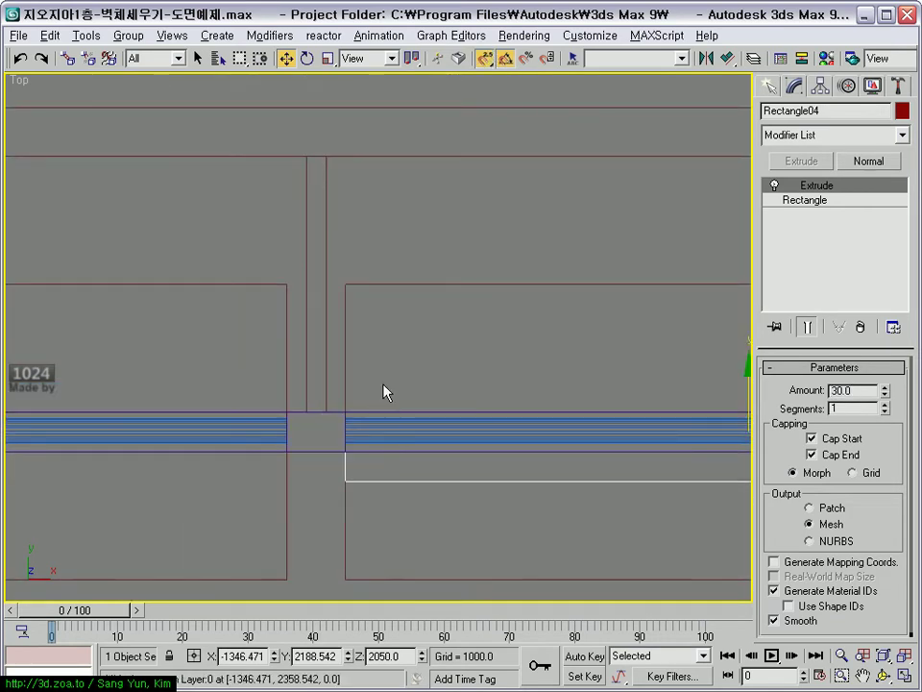
{"action": "left_click_drag", "start_coordinate": [352, 479], "coordinate": [348, 467]}
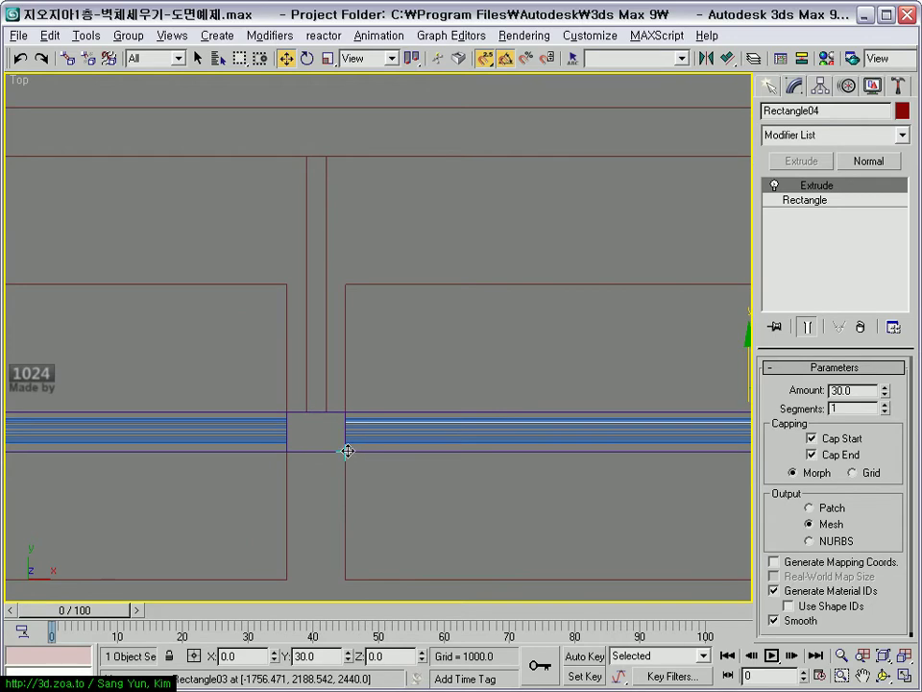
{"action": "middle_click_drag", "start_coordinate": [347, 451], "coordinate": [251, 463]}
{"action": "type", "text": "50"}
{"action": "key", "text": "Return"}
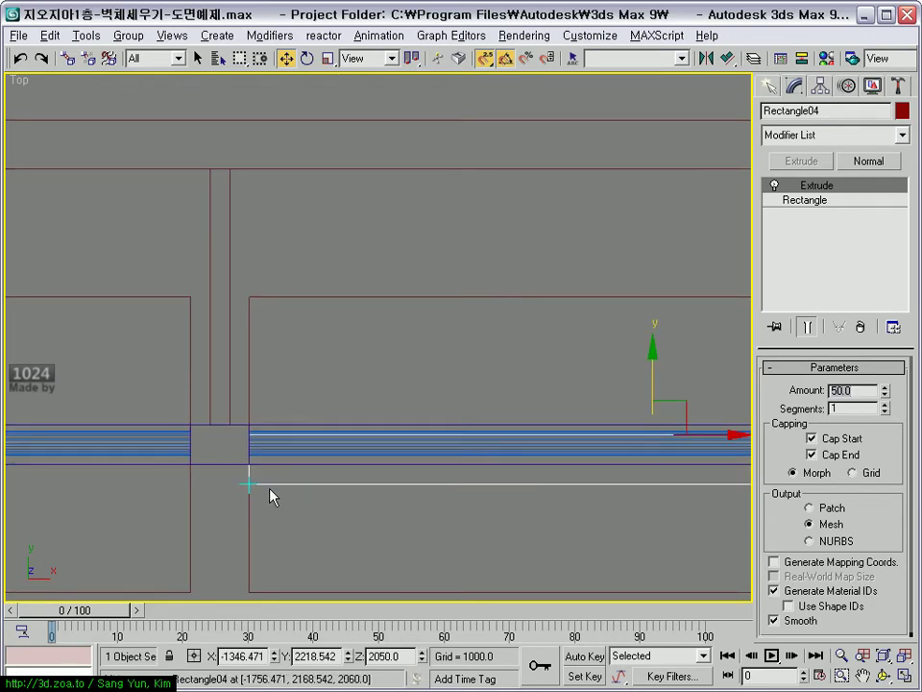
- Line Rectangle04 up with the wall's top edge and set its extrusion to 40
{"action": "left_click_drag", "start_coordinate": [250, 482], "coordinate": [250, 416]}
{"action": "middle_click_drag", "start_coordinate": [524, 466], "coordinate": [422, 472]}
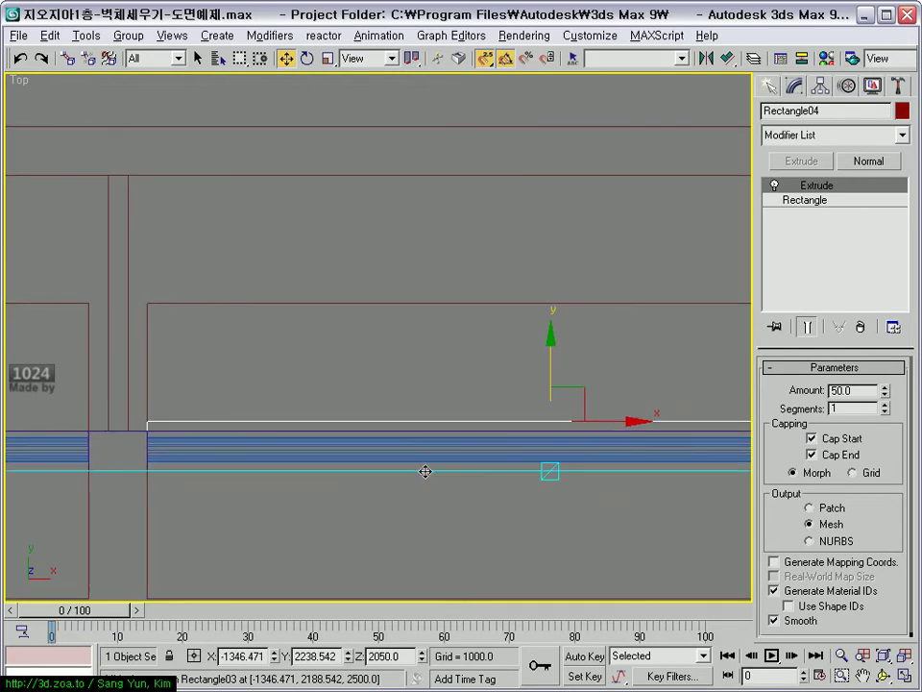
{"action": "double_click", "coordinate": [855, 390]}
{"action": "type", "text": "40"}
{"action": "key", "text": "Return"}
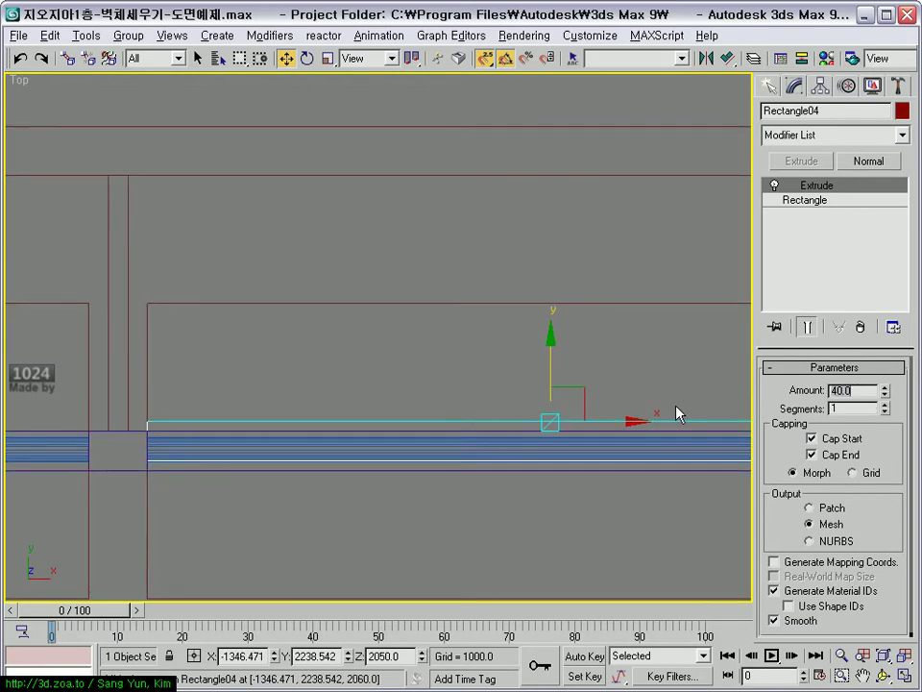
{"action": "middle_click_drag", "start_coordinate": [146, 423], "coordinate": [199, 429]}
{"action": "left_click_drag", "start_coordinate": [202, 428], "coordinate": [200, 437]}
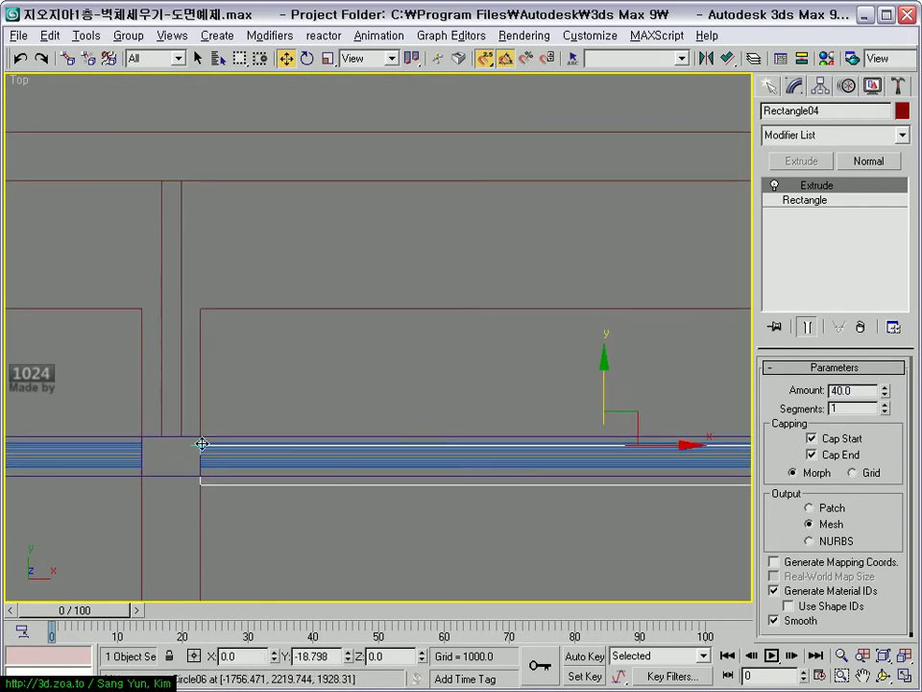
- Check the bar against the rail in the Front view and switch to spline shape creation
{"action": "scroll", "coordinate": [315, 488], "scroll_direction": "down", "scroll_amount": 2}
{"action": "scroll", "coordinate": [278, 487], "scroll_direction": "down", "scroll_amount": 2}
{"action": "key", "text": "alt+w"}
{"action": "scroll", "coordinate": [504, 494], "scroll_direction": "up", "scroll_amount": 3}
{"action": "scroll", "coordinate": [529, 486], "scroll_direction": "up", "scroll_amount": 2}
{"action": "scroll", "coordinate": [539, 481], "scroll_direction": "up", "scroll_amount": 2}
{"action": "mouse_move", "coordinate": [567, 490]}
{"action": "middle_mouse_down", "text": "alt"}
{"action": "mouse_move", "coordinate": [551, 494]}
{"action": "mouse_move", "coordinate": [643, 441]}
{"action": "mouse_move", "coordinate": [509, 473]}
{"action": "mouse_move", "coordinate": [525, 504]}
{"action": "mouse_move", "coordinate": [546, 309]}
{"action": "middle_mouse_up", "text": "alt"}
{"action": "scroll", "coordinate": [546, 233], "scroll_direction": "up", "scroll_amount": 3}
{"action": "key", "text": "alt+w"}
{"action": "middle_click_drag", "start_coordinate": [522, 237], "coordinate": [490, 308]}
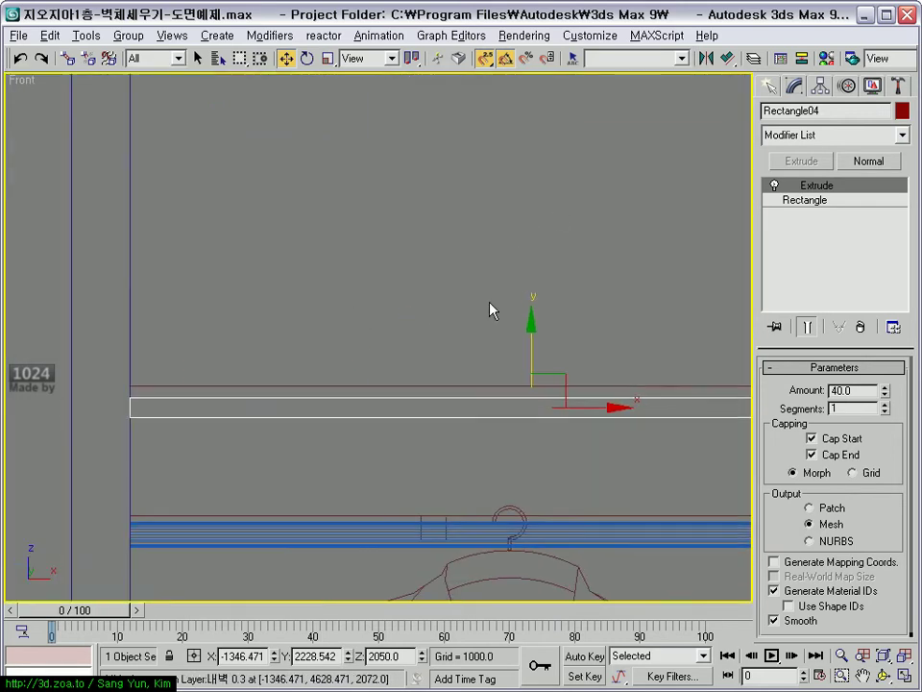
{"action": "scroll", "coordinate": [557, 303], "scroll_direction": "down", "scroll_amount": 3}
{"action": "left_click", "coordinate": [768, 86]}
- Draw a 12 × 820 rectangle along the hanging rail in the Front view
{"action": "left_click", "coordinate": [870, 215]}
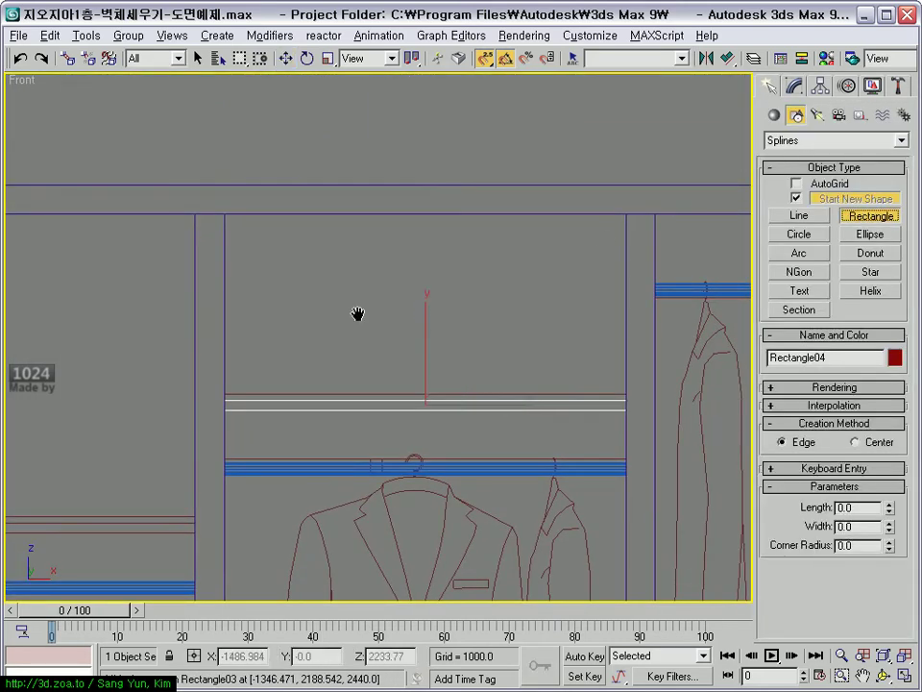
{"action": "scroll", "coordinate": [358, 313], "scroll_direction": "up", "scroll_amount": 2}
{"action": "left_click_drag", "start_coordinate": [119, 440], "coordinate": [679, 441]}
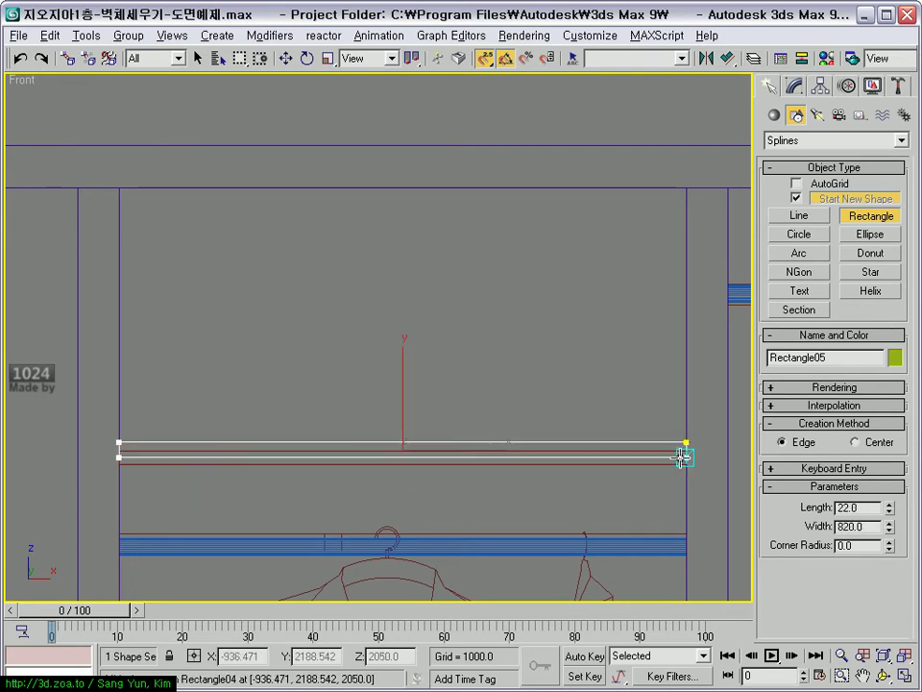
{"action": "middle_click_drag", "start_coordinate": [299, 375], "coordinate": [397, 375]}
- Select the new Rectangle05 at the rail in the maximized Top view
{"action": "key", "text": "w"}
{"action": "scroll", "coordinate": [240, 261], "scroll_direction": "down", "scroll_amount": 2}
{"action": "scroll", "coordinate": [216, 269], "scroll_direction": "down", "scroll_amount": 2}
{"action": "key", "text": "w"}
{"action": "scroll", "coordinate": [227, 282], "scroll_direction": "down", "scroll_amount": 3}
{"action": "key", "text": "w"}
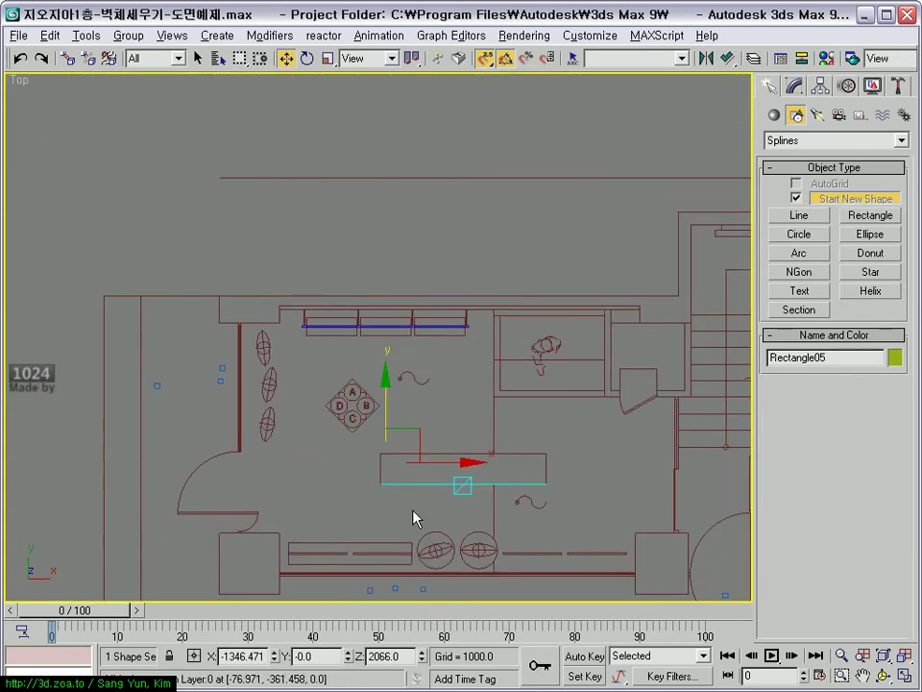
{"action": "scroll", "coordinate": [413, 515], "scroll_direction": "up", "scroll_amount": 2}
{"action": "left_click", "coordinate": [344, 207]}
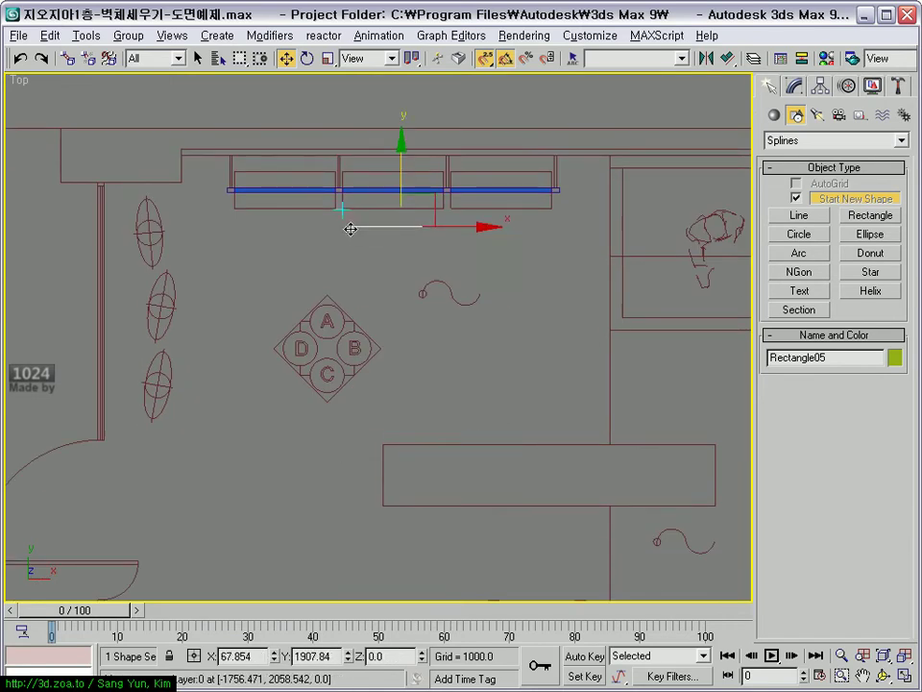
{"action": "middle_click_drag", "start_coordinate": [361, 231], "coordinate": [301, 346]}
- Give Rectangle05 an Extrude modifier with Amount -300, then return to four views
{"action": "left_click", "coordinate": [793, 84]}
{"action": "scroll", "coordinate": [423, 398], "scroll_direction": "up", "scroll_amount": 4}
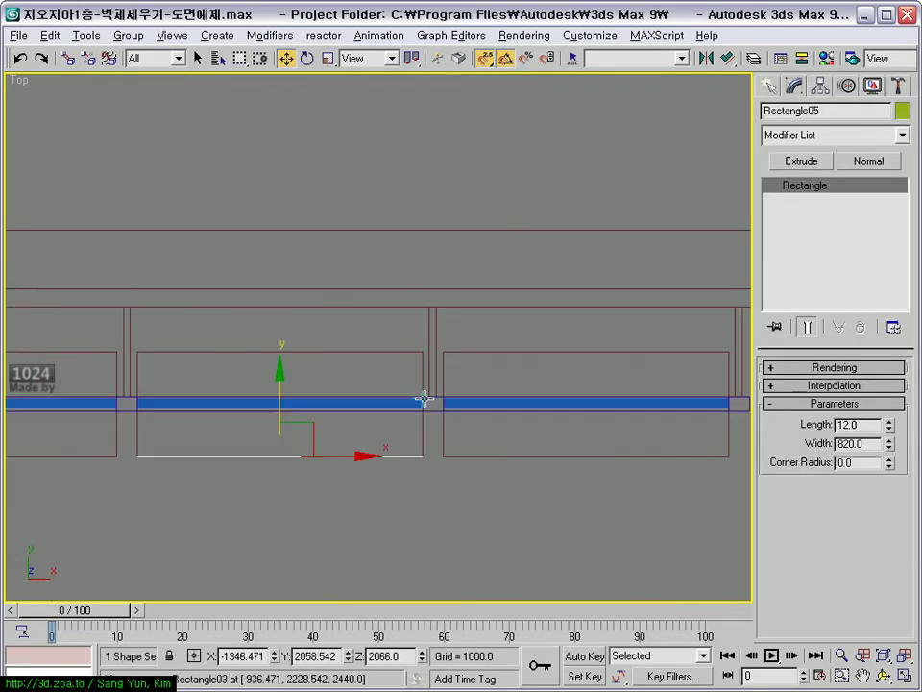
{"action": "scroll", "coordinate": [434, 409], "scroll_direction": "up", "scroll_amount": 2}
{"action": "left_click", "coordinate": [812, 163]}
{"action": "middle_click_drag", "start_coordinate": [487, 357], "coordinate": [604, 301]}
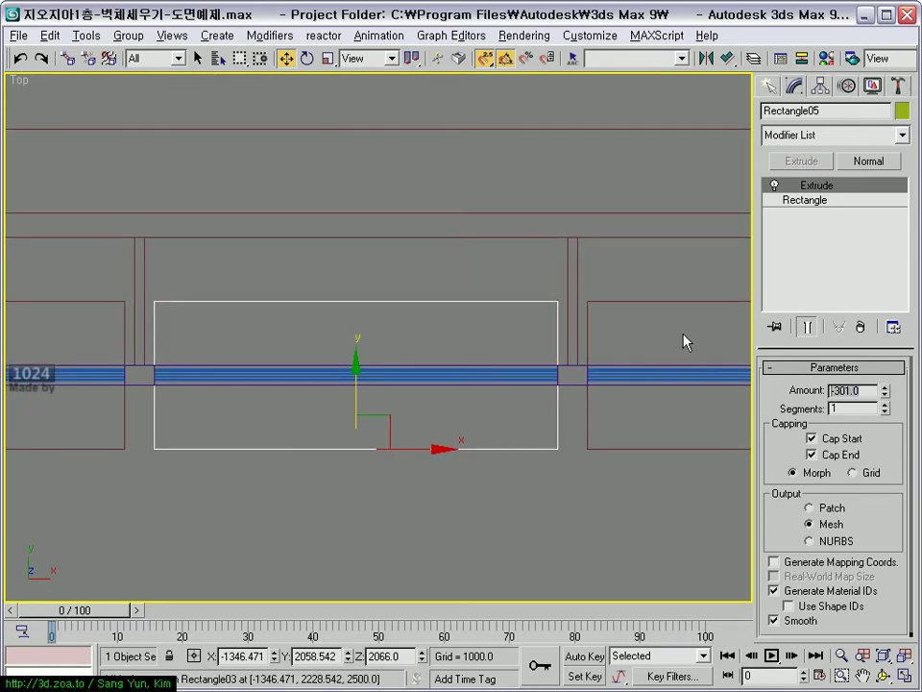
{"action": "type", "text": "-30"}
{"action": "key", "text": "Return"}
{"action": "scroll", "coordinate": [500, 212], "scroll_direction": "down", "scroll_amount": 5}
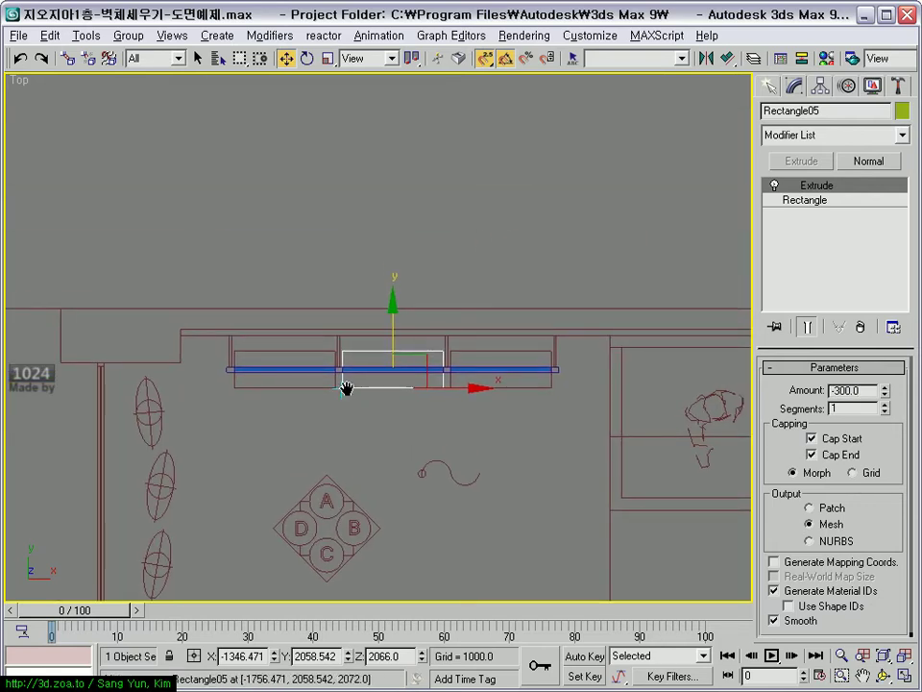
{"action": "key", "text": "alt+w"}
- Select the two shelf pieces in the Front view and copy them into the left bay
{"action": "right_click", "coordinate": [544, 155]}
{"action": "left_click", "coordinate": [537, 202], "text": "ctrl"}
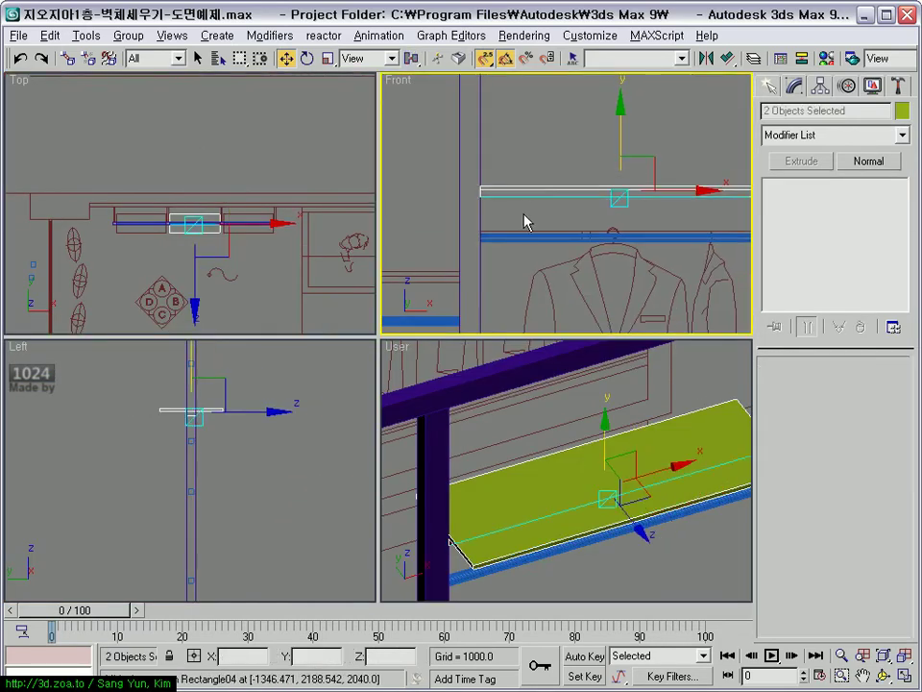
{"action": "key", "text": "alt+w"}
{"action": "scroll", "coordinate": [418, 232], "scroll_direction": "down", "scroll_amount": 5}
{"action": "scroll", "coordinate": [418, 233], "scroll_direction": "up", "scroll_amount": 4}
{"action": "mouse_move", "coordinate": [418, 233]}
{"action": "middle_mouse_down"}
{"action": "mouse_move", "coordinate": [530, 273]}
{"action": "mouse_move", "coordinate": [595, 255]}
{"action": "middle_mouse_up"}
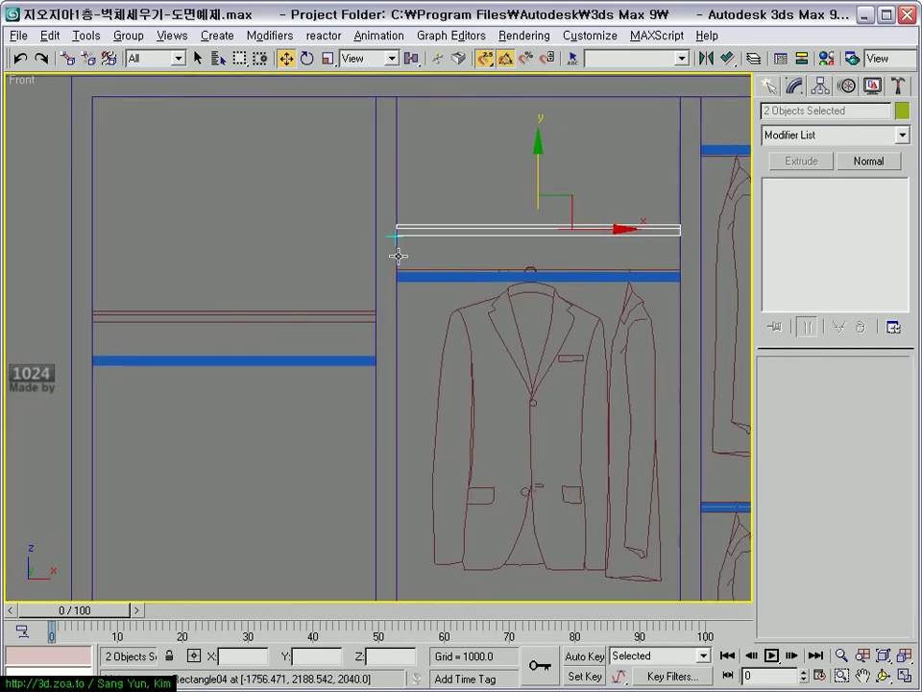
{"action": "left_click_drag", "start_coordinate": [397, 234], "coordinate": [98, 317], "text": "shift"}
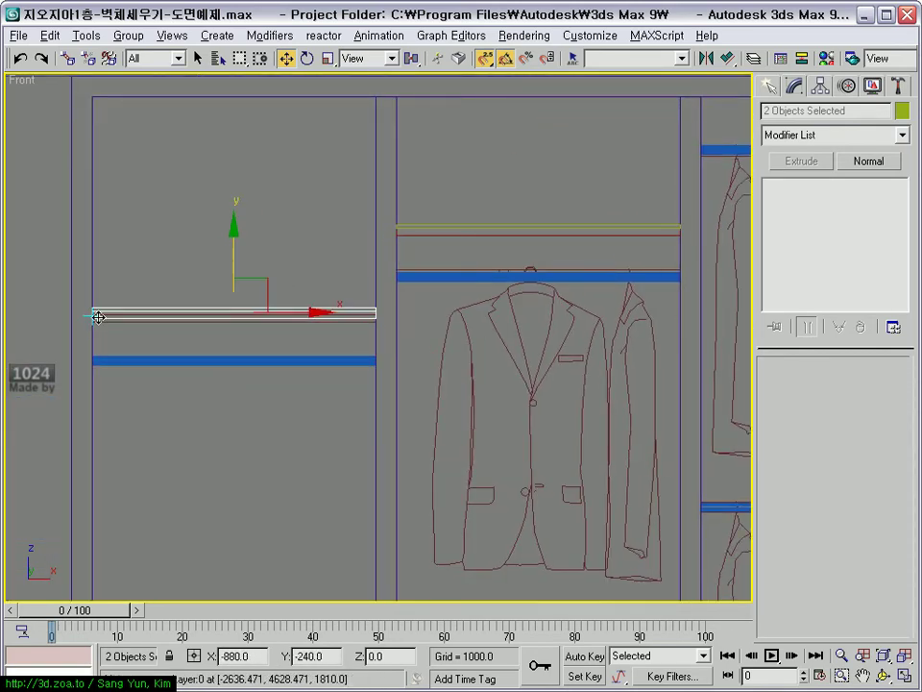
{"action": "left_click", "coordinate": [465, 437]}
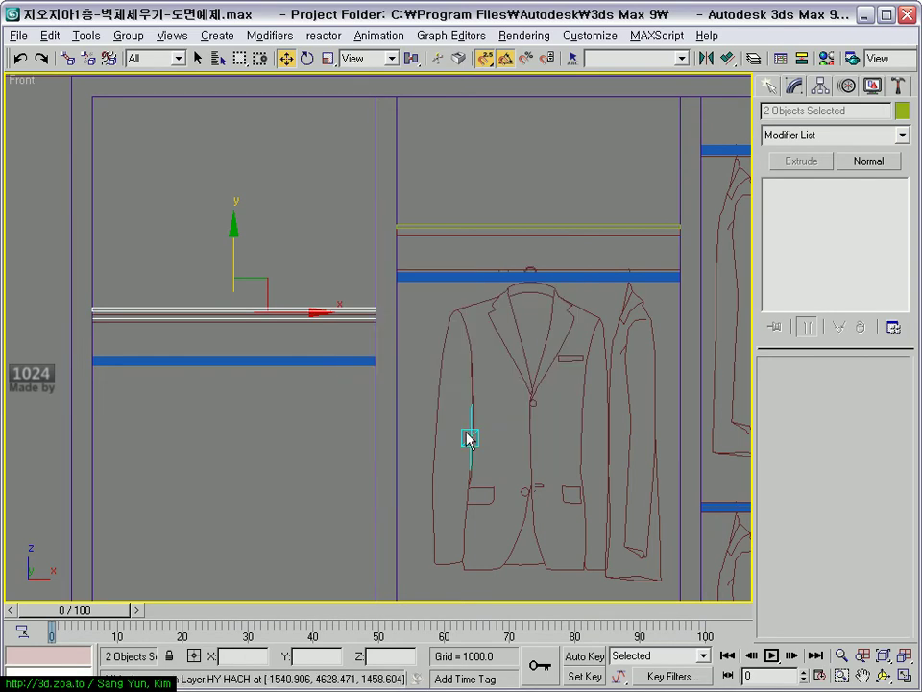
- Add two shelf copies lower in the middle bay, cancelling an accidental frame copy
{"action": "scroll", "coordinate": [150, 340], "scroll_direction": "down", "scroll_amount": 2}
{"action": "scroll", "coordinate": [292, 319], "scroll_direction": "down", "scroll_amount": 2}
{"action": "mouse_move", "coordinate": [244, 325]}
{"action": "left_mouse_down", "text": "shift"}
{"action": "mouse_move", "coordinate": [377, 375]}
{"action": "mouse_move", "coordinate": [400, 482]}
{"action": "left_mouse_up", "text": "shift"}
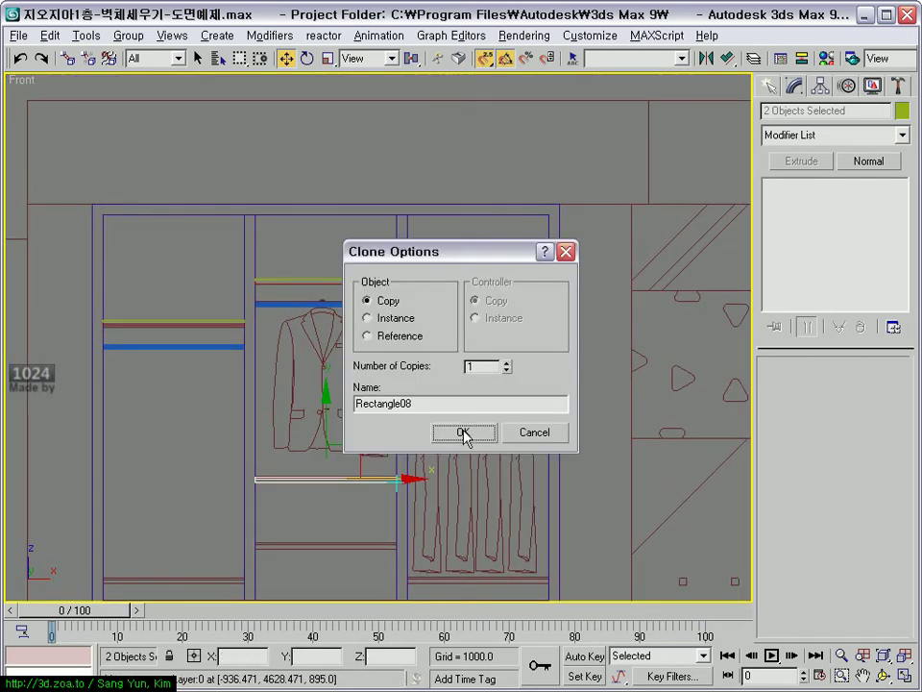
{"action": "left_click", "coordinate": [465, 432]}
{"action": "middle_click_drag", "start_coordinate": [384, 475], "coordinate": [443, 213]}
{"action": "scroll", "coordinate": [405, 377], "scroll_direction": "up", "scroll_amount": 4}
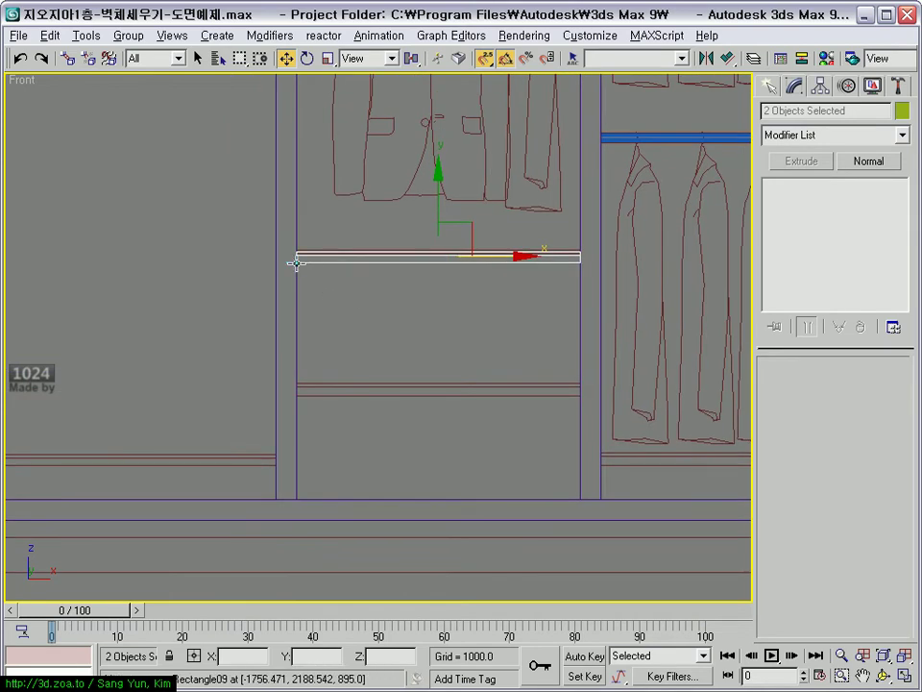
{"action": "left_click_drag", "start_coordinate": [297, 262], "coordinate": [298, 303], "text": "shift"}
{"action": "left_click", "coordinate": [525, 433]}
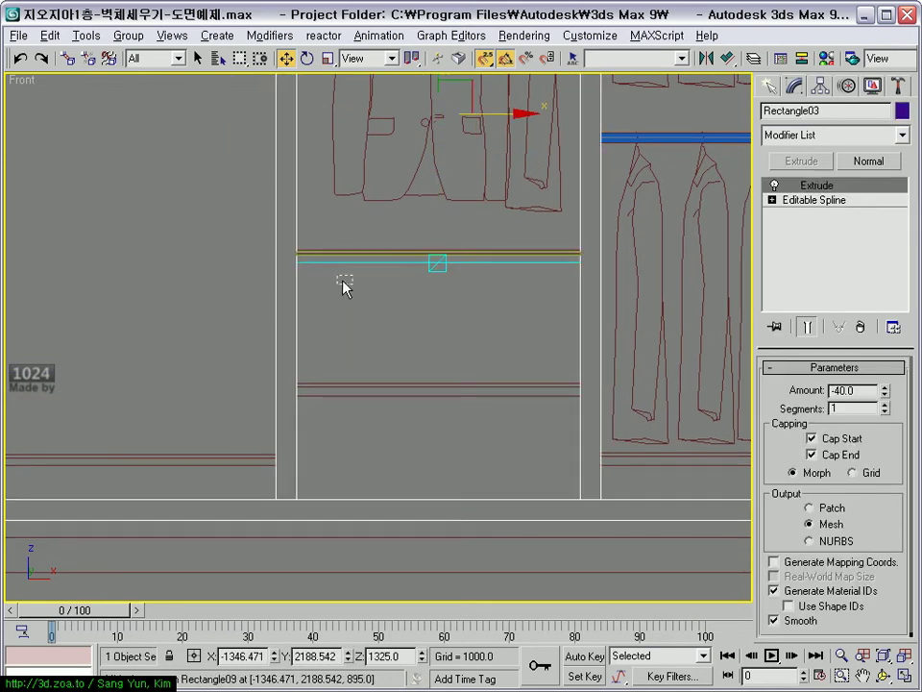
{"action": "left_click", "coordinate": [309, 270]}
{"action": "left_click_drag", "start_coordinate": [299, 262], "coordinate": [299, 390], "text": "shift"}
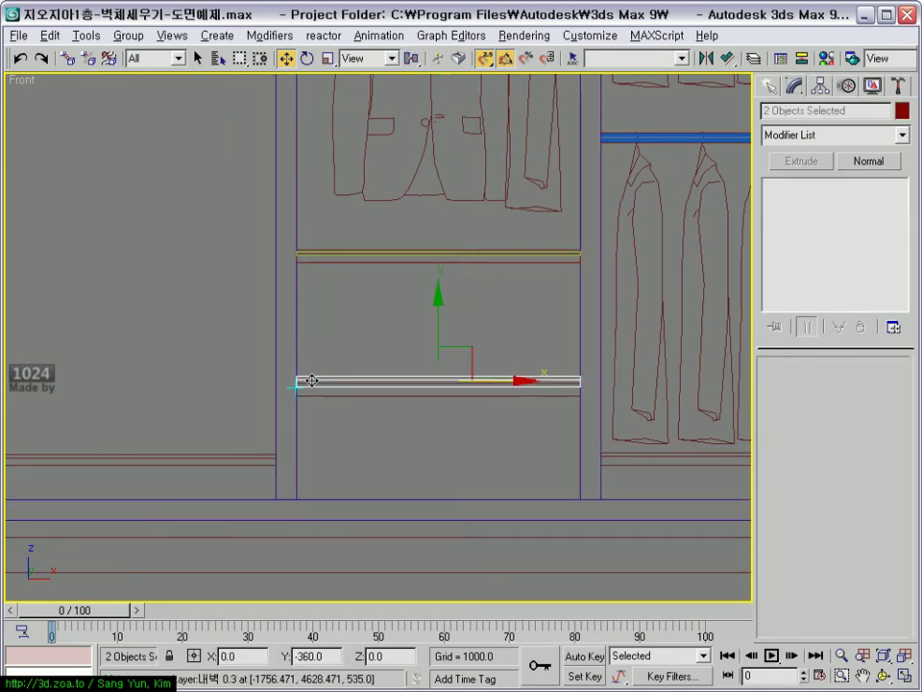
{"action": "left_click", "coordinate": [467, 431]}
- Copy the shelf near the bottom of the left bay and under the coats in the right bay
{"action": "middle_click_drag", "start_coordinate": [444, 446], "coordinate": [556, 447]}
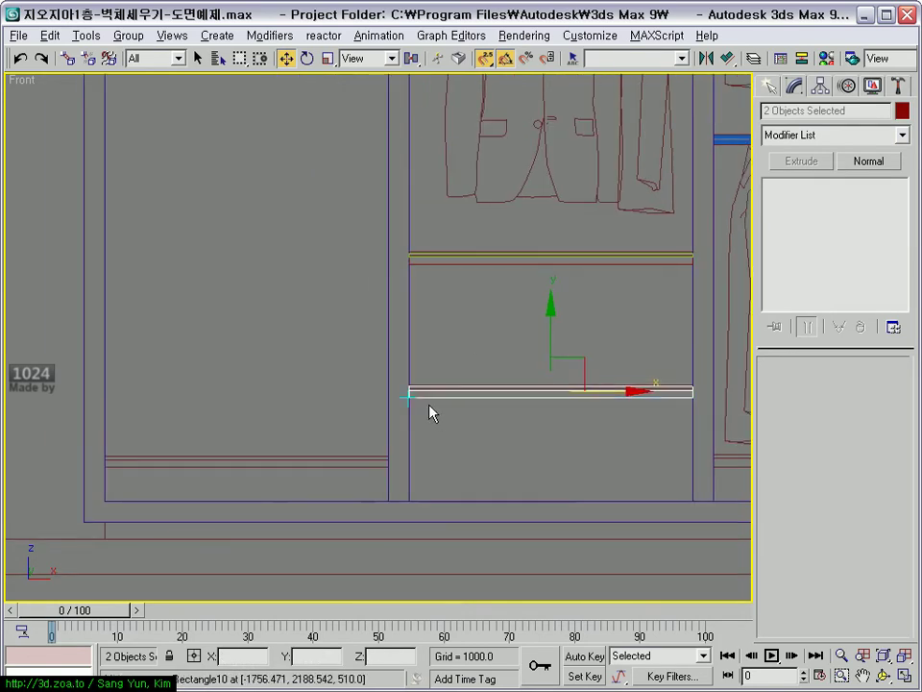
{"action": "left_click_drag", "start_coordinate": [409, 397], "coordinate": [104, 467], "text": "shift"}
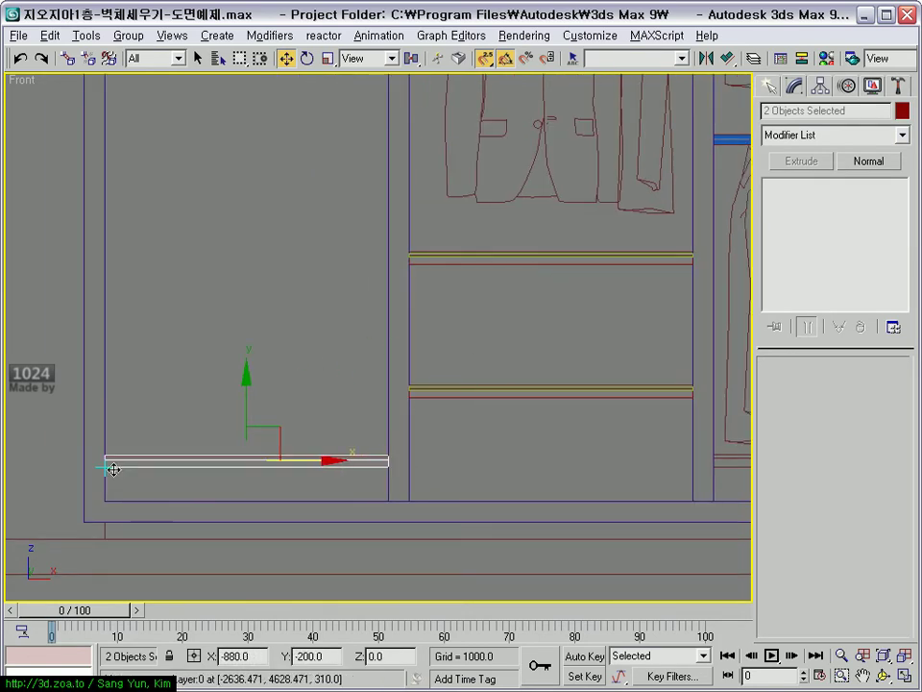
{"action": "left_click", "coordinate": [457, 433]}
{"action": "middle_click_drag", "start_coordinate": [458, 439], "coordinate": [267, 408]}
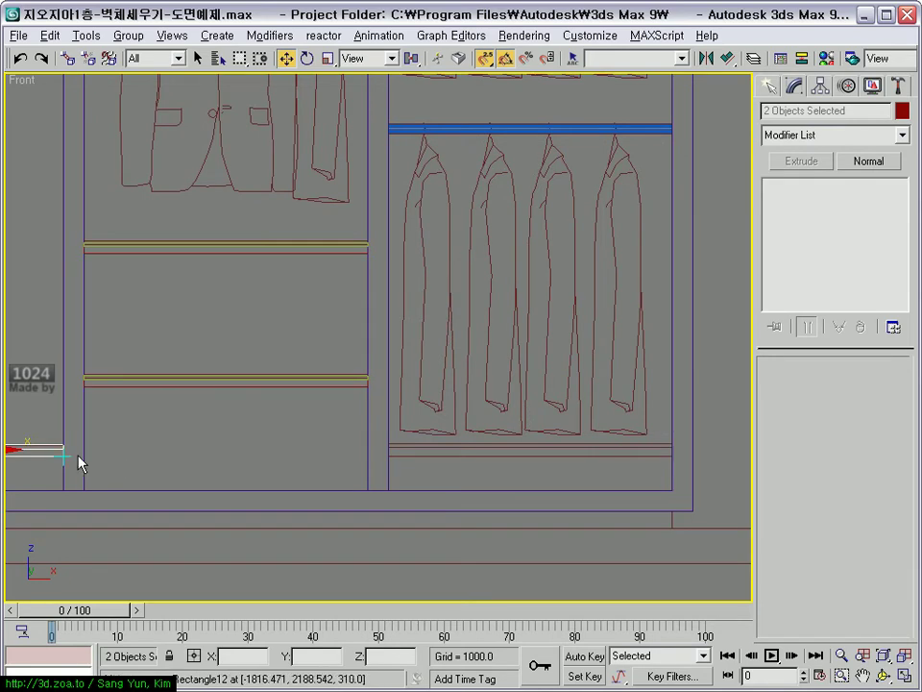
{"action": "left_click_drag", "start_coordinate": [61, 455], "coordinate": [667, 452], "text": "shift"}
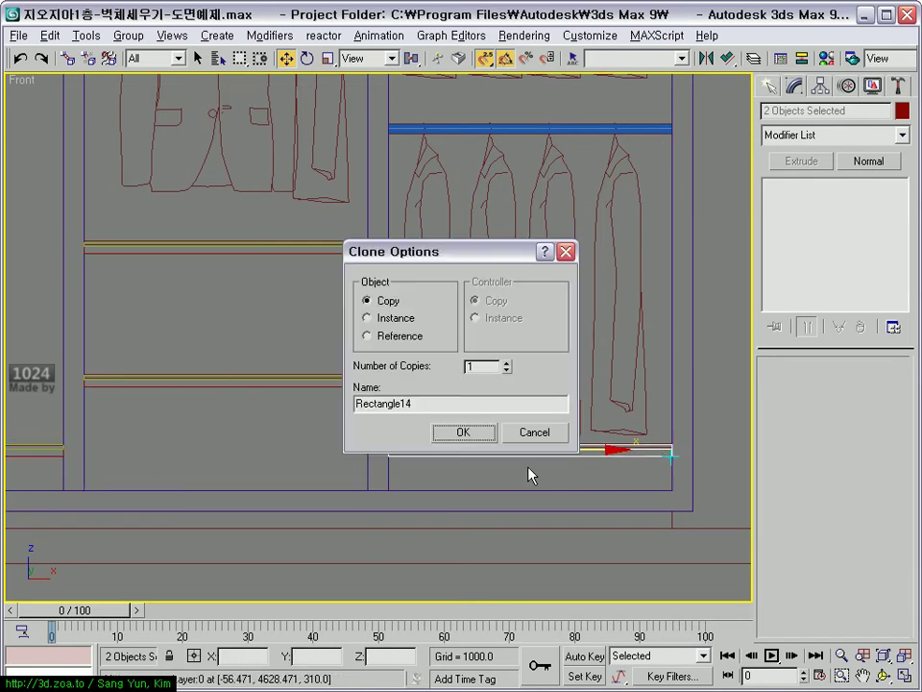
{"action": "left_click", "coordinate": [463, 431]}
- Orbit the perspective view to look down on the shelves and select the purple wardrobe frame
{"action": "mouse_move", "coordinate": [507, 389]}
{"action": "middle_mouse_down"}
{"action": "mouse_move", "coordinate": [486, 513]}
{"action": "mouse_move", "coordinate": [577, 495]}
{"action": "middle_mouse_up"}
{"action": "scroll", "coordinate": [483, 516], "scroll_direction": "down", "scroll_amount": 3}
{"action": "mouse_move", "coordinate": [489, 420]}
{"action": "middle_mouse_down"}
{"action": "mouse_move", "coordinate": [462, 376]}
{"action": "mouse_move", "coordinate": [469, 366]}
{"action": "middle_mouse_up"}
{"action": "scroll", "coordinate": [356, 398], "scroll_direction": "down", "scroll_amount": 2}
{"action": "key", "text": "alt+w"}
{"action": "scroll", "coordinate": [620, 480], "scroll_direction": "down", "scroll_amount": 2}
{"action": "scroll", "coordinate": [620, 478], "scroll_direction": "down", "scroll_amount": 3}
{"action": "middle_click_drag", "start_coordinate": [591, 422], "coordinate": [570, 486], "text": "alt"}
{"action": "scroll", "coordinate": [603, 524], "scroll_direction": "up", "scroll_amount": 2}
{"action": "scroll", "coordinate": [603, 525], "scroll_direction": "up", "scroll_amount": 2}
{"action": "scroll", "coordinate": [578, 501], "scroll_direction": "up", "scroll_amount": 2}
{"action": "key", "text": "alt+w"}
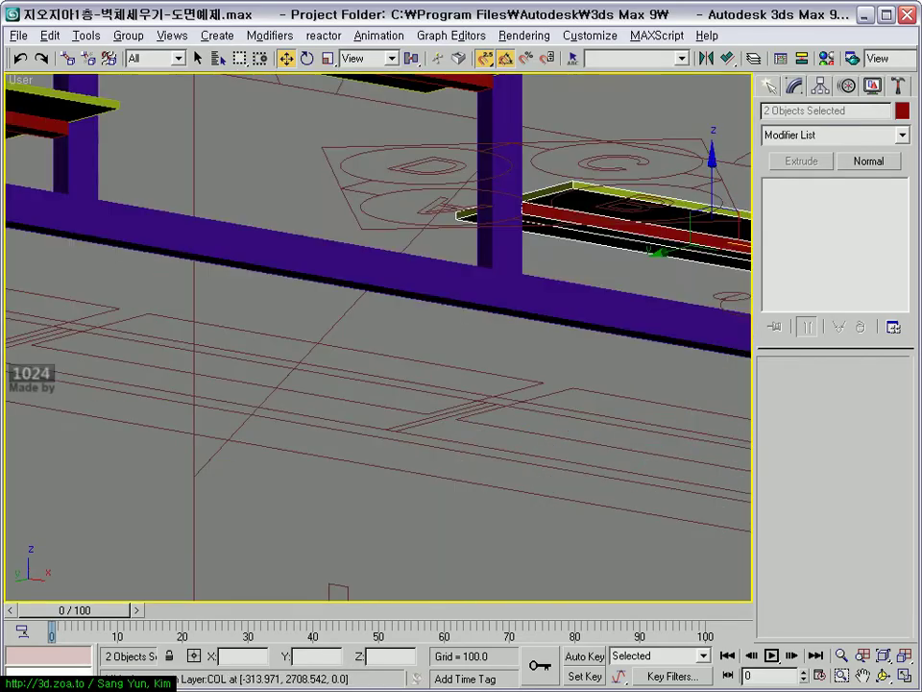
{"action": "scroll", "coordinate": [515, 552], "scroll_direction": "down", "scroll_amount": 3}
{"action": "mouse_move", "coordinate": [515, 552]}
{"action": "middle_mouse_down", "text": "alt"}
{"action": "mouse_move", "coordinate": [496, 539]}
{"action": "mouse_move", "coordinate": [512, 471]}
{"action": "mouse_move", "coordinate": [433, 477]}
{"action": "mouse_move", "coordinate": [251, 305]}
{"action": "mouse_move", "coordinate": [257, 402]}
{"action": "mouse_move", "coordinate": [231, 377]}
{"action": "mouse_move", "coordinate": [300, 305]}
{"action": "mouse_move", "coordinate": [234, 359]}
{"action": "mouse_move", "coordinate": [241, 340]}
{"action": "mouse_move", "coordinate": [283, 412]}
{"action": "mouse_move", "coordinate": [232, 308]}
{"action": "middle_mouse_up", "text": "alt"}
{"action": "scroll", "coordinate": [512, 471], "scroll_direction": "up", "scroll_amount": 2}
{"action": "left_click", "coordinate": [223, 296]}
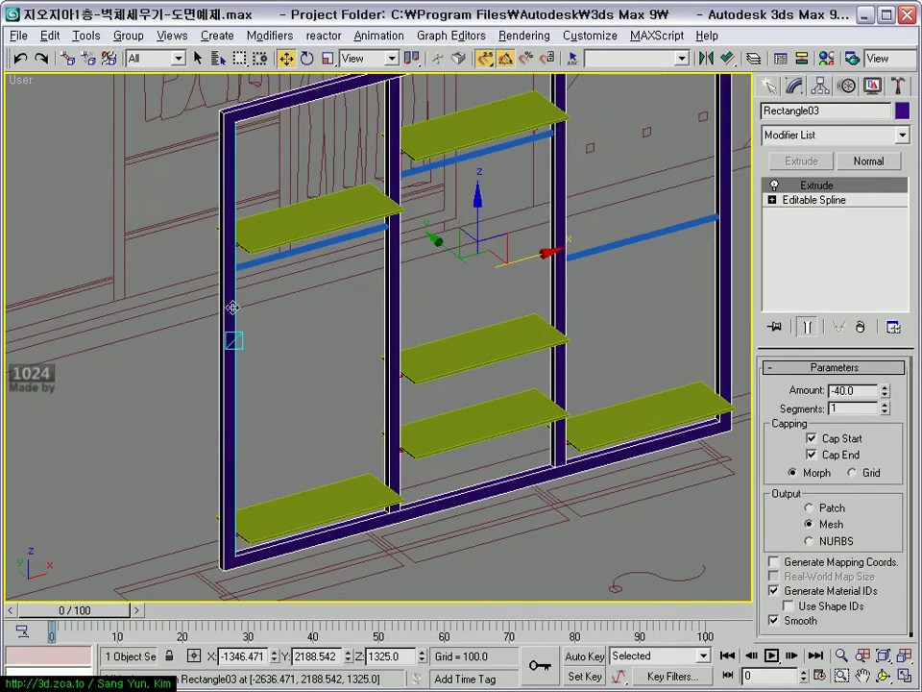
- Convert the purple wardrobe frame to an Editable Poly and widen the command panel
{"action": "right_click", "coordinate": [223, 299]}
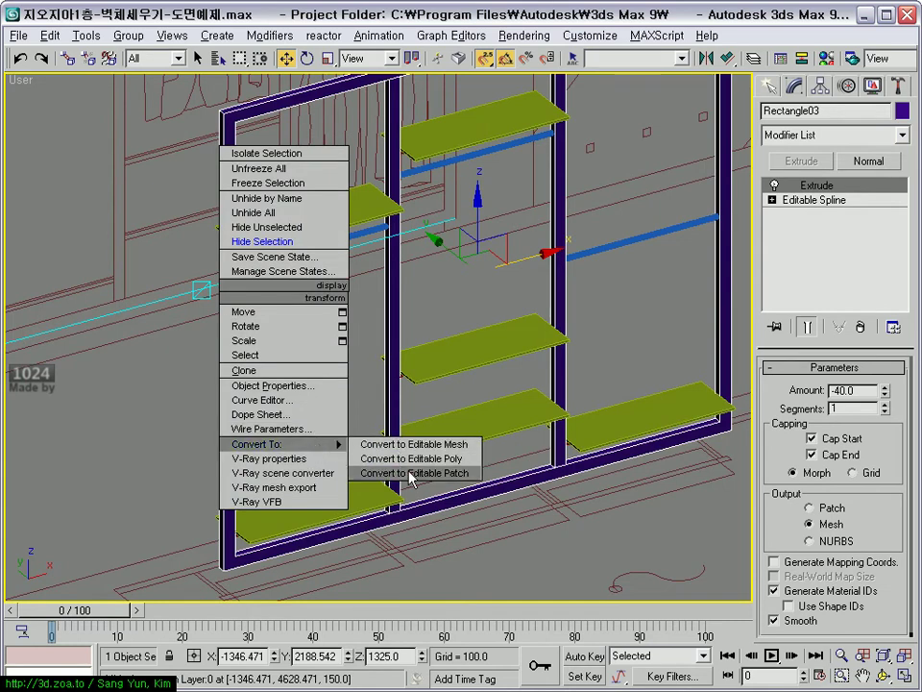
{"action": "left_click", "coordinate": [409, 457]}
{"action": "scroll", "coordinate": [785, 444], "scroll_direction": "down", "scroll_amount": 5}
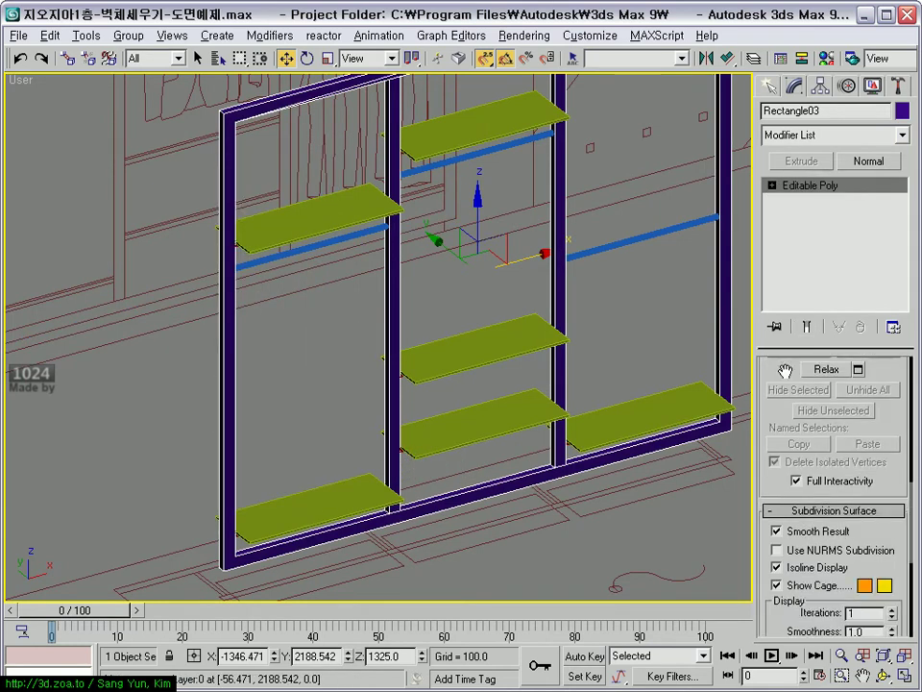
{"action": "left_click_drag", "start_coordinate": [756, 370], "coordinate": [588, 370]}
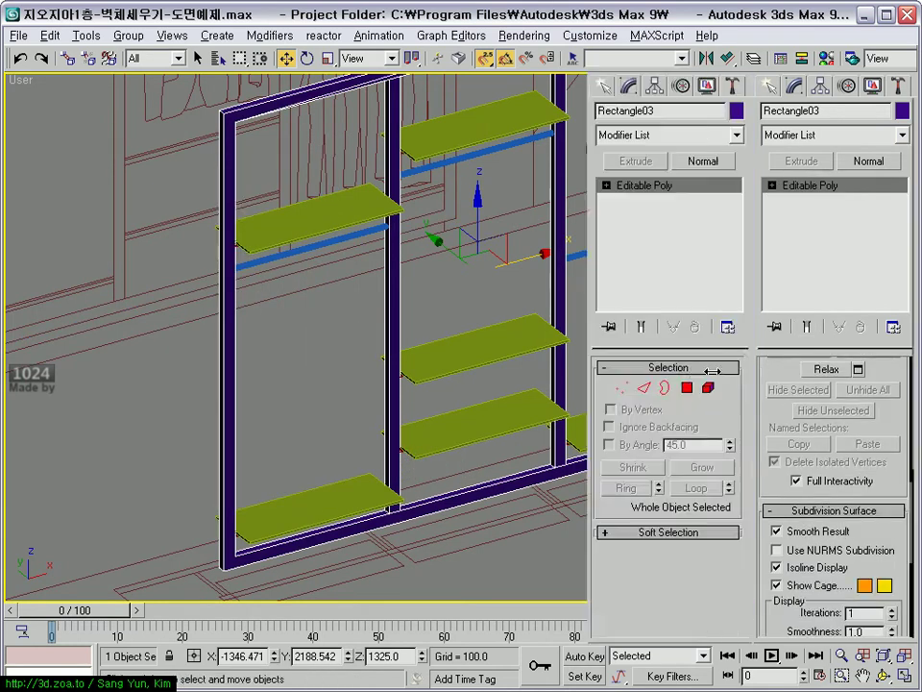
- Use Attach on the frame, then orbit to an angled view and clear the selection
{"action": "left_click", "coordinate": [800, 210]}
{"action": "scroll", "coordinate": [294, 336], "scroll_direction": "up", "scroll_amount": 2}
{"action": "scroll", "coordinate": [283, 333], "scroll_direction": "up", "scroll_amount": 2}
{"action": "scroll", "coordinate": [279, 321], "scroll_direction": "up", "scroll_amount": 1}
{"action": "mouse_move", "coordinate": [279, 321]}
{"action": "middle_mouse_down"}
{"action": "mouse_move", "coordinate": [281, 387]}
{"action": "mouse_move", "coordinate": [323, 378]}
{"action": "mouse_move", "coordinate": [284, 323]}
{"action": "middle_mouse_up"}
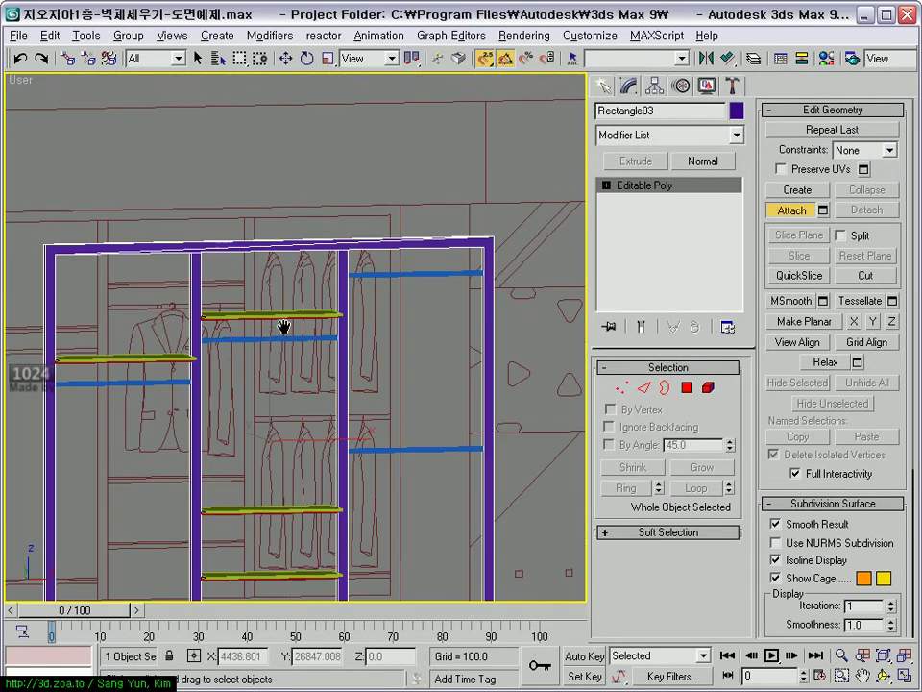
{"action": "left_click", "coordinate": [340, 250]}
{"action": "mouse_move", "coordinate": [340, 249]}
{"action": "middle_mouse_down", "text": "alt"}
{"action": "mouse_move", "coordinate": [360, 247]}
{"action": "mouse_move", "coordinate": [338, 266]}
{"action": "mouse_move", "coordinate": [351, 288]}
{"action": "mouse_move", "coordinate": [377, 261]}
{"action": "mouse_move", "coordinate": [403, 135]}
{"action": "mouse_move", "coordinate": [233, 408]}
{"action": "mouse_move", "coordinate": [278, 304]}
{"action": "mouse_move", "coordinate": [274, 350]}
{"action": "mouse_move", "coordinate": [371, 411]}
{"action": "mouse_move", "coordinate": [228, 344]}
{"action": "mouse_move", "coordinate": [401, 485]}
{"action": "middle_mouse_up", "text": "alt"}
{"action": "left_click", "coordinate": [234, 408]}
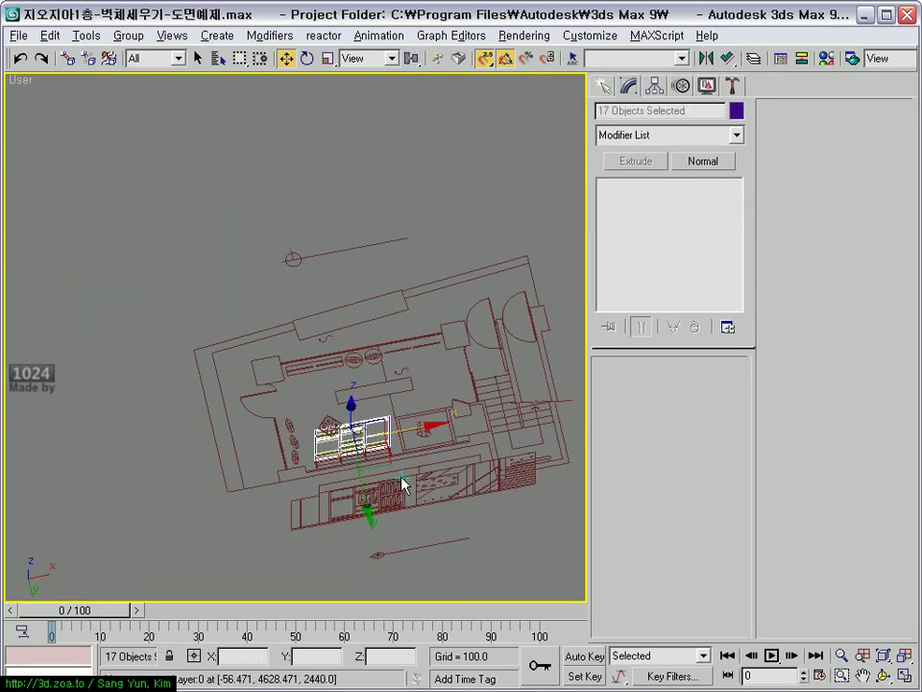
- Orbit to an overview of the shelf unit in shaded display with nothing selected
{"action": "scroll", "coordinate": [330, 241], "scroll_direction": "up", "scroll_amount": 5}
{"action": "scroll", "coordinate": [335, 354], "scroll_direction": "up", "scroll_amount": 5}
{"action": "scroll", "coordinate": [309, 383], "scroll_direction": "up", "scroll_amount": 3}
{"action": "mouse_move", "coordinate": [309, 382]}
{"action": "middle_mouse_down"}
{"action": "mouse_move", "coordinate": [422, 386]}
{"action": "mouse_move", "coordinate": [231, 480]}
{"action": "middle_mouse_up"}
{"action": "scroll", "coordinate": [230, 479], "scroll_direction": "down", "scroll_amount": 5}
{"action": "mouse_move", "coordinate": [473, 384]}
{"action": "middle_mouse_down"}
{"action": "mouse_move", "coordinate": [304, 388]}
{"action": "mouse_move", "coordinate": [456, 426]}
{"action": "mouse_move", "coordinate": [432, 424]}
{"action": "middle_mouse_up"}
{"action": "key", "text": "F3"}
{"action": "scroll", "coordinate": [432, 424], "scroll_direction": "up", "scroll_amount": 5}
{"action": "left_click", "coordinate": [257, 387]}
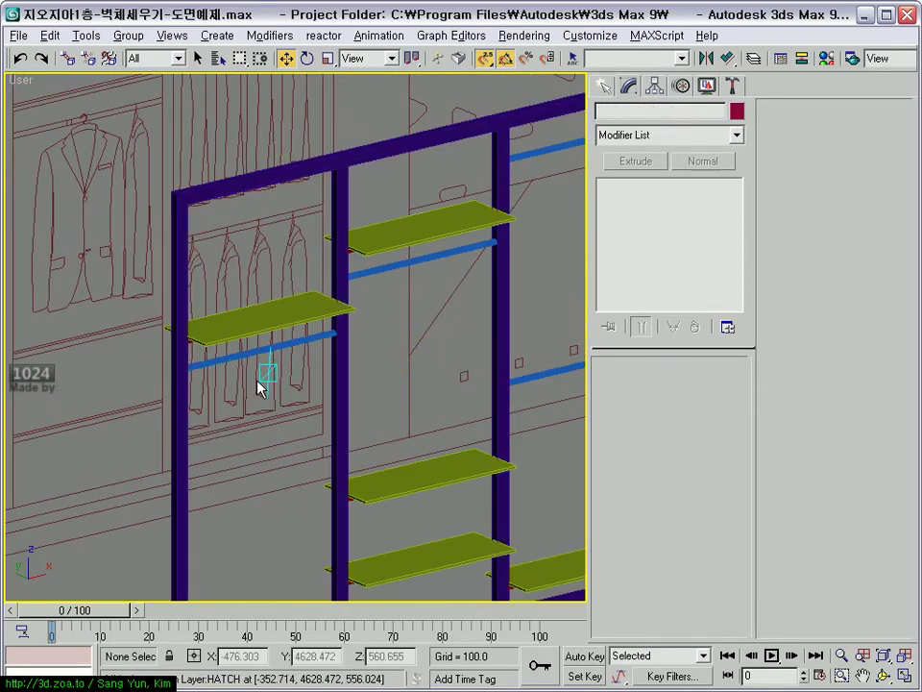
- Select the blue hanging rod and convert it to an Editable Poly
{"action": "left_click", "coordinate": [260, 355]}
{"action": "left_click", "coordinate": [290, 394]}
{"action": "left_click", "coordinate": [248, 350]}
{"action": "scroll", "coordinate": [304, 402], "scroll_direction": "up", "scroll_amount": 2}
{"action": "scroll", "coordinate": [300, 409], "scroll_direction": "up", "scroll_amount": 2}
{"action": "right_click", "coordinate": [299, 409]}
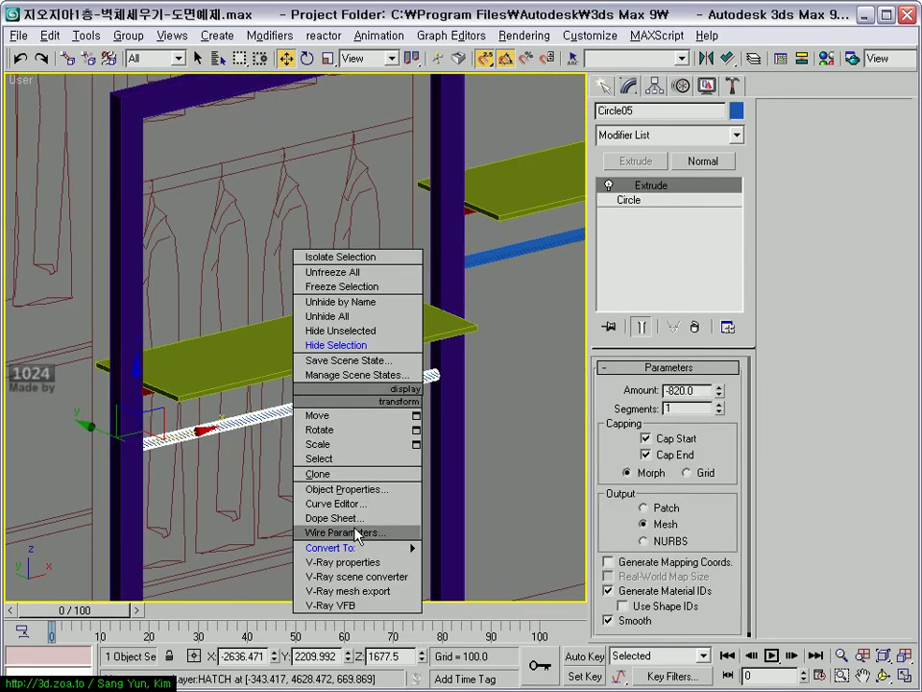
{"action": "left_click", "coordinate": [511, 564]}
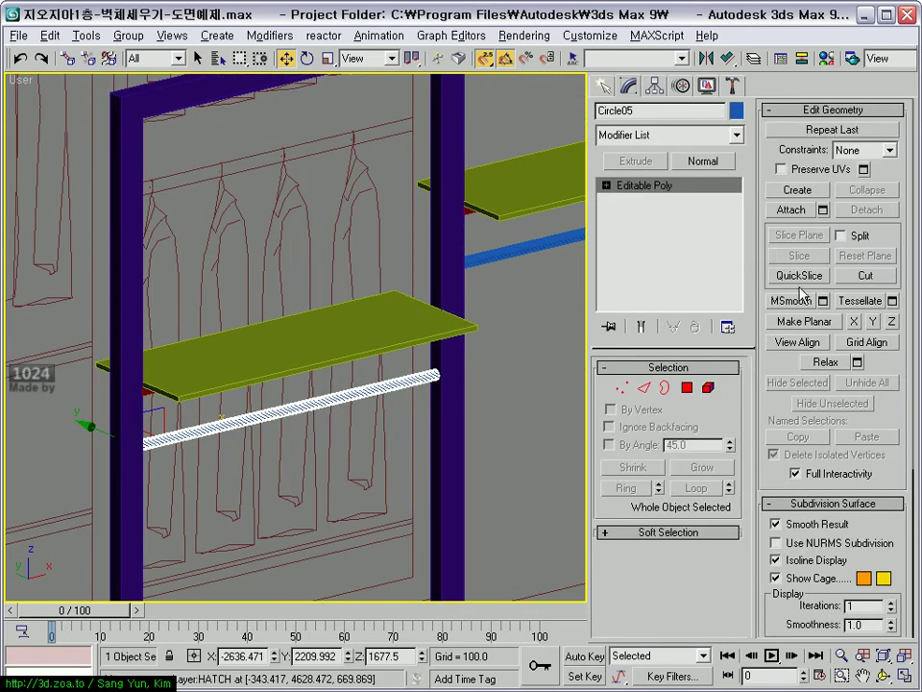
- Activate Attach on the rod, orbit around the shelf unit and select a shelf board
{"action": "left_click", "coordinate": [792, 210]}
{"action": "middle_click_drag", "start_coordinate": [449, 303], "coordinate": [329, 221]}
{"action": "scroll", "coordinate": [368, 175], "scroll_direction": "down", "scroll_amount": 4}
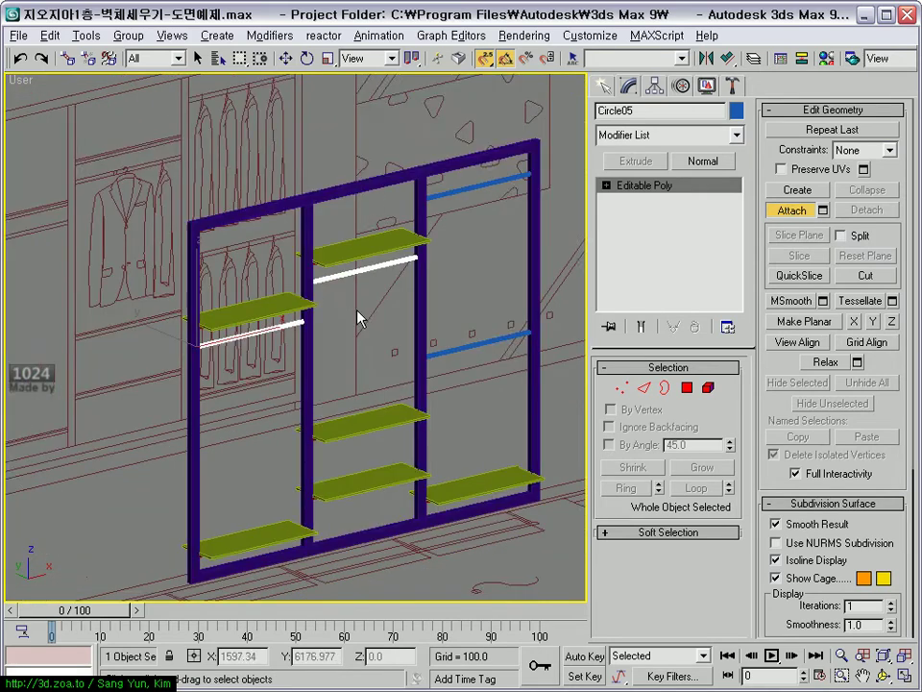
{"action": "scroll", "coordinate": [439, 290], "scroll_direction": "down", "scroll_amount": 1}
{"action": "mouse_move", "coordinate": [432, 222]}
{"action": "middle_mouse_down"}
{"action": "mouse_move", "coordinate": [323, 314]}
{"action": "mouse_move", "coordinate": [315, 264]}
{"action": "mouse_move", "coordinate": [319, 278]}
{"action": "middle_mouse_up"}
{"action": "key", "text": "w"}
{"action": "left_click", "coordinate": [312, 260]}
{"action": "scroll", "coordinate": [333, 266], "scroll_direction": "up", "scroll_amount": 2}
- Convert shelf Rectangle04 to Editable Poly and attach the bottom-left shelf board to it
{"action": "right_click", "coordinate": [371, 217]}
{"action": "mouse_move", "coordinate": [434, 370]}
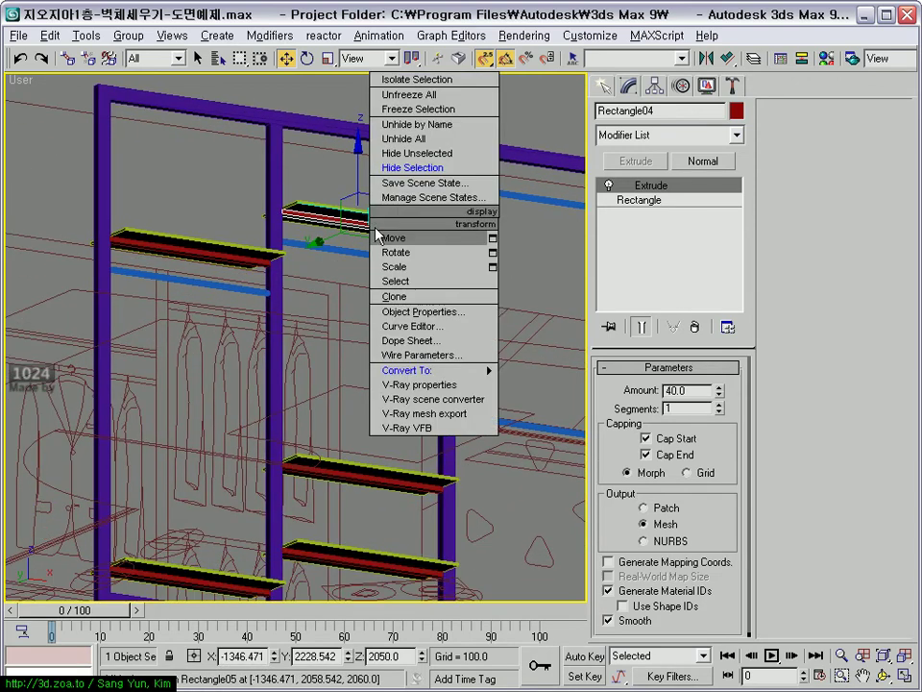
{"action": "left_click", "coordinate": [542, 388]}
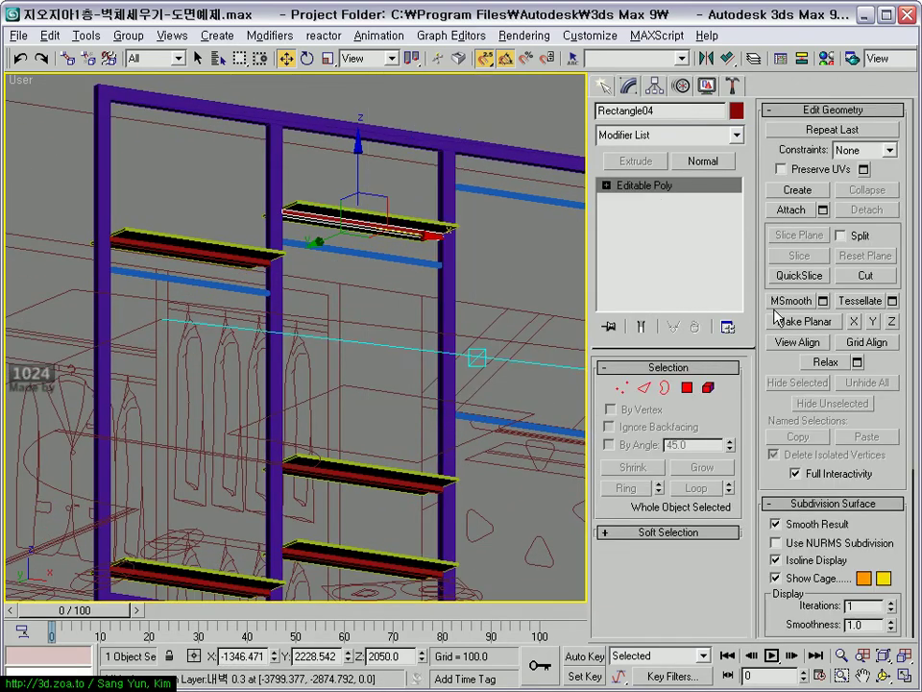
{"action": "left_click", "coordinate": [793, 211]}
{"action": "mouse_move", "coordinate": [340, 476]}
{"action": "middle_mouse_down"}
{"action": "mouse_move", "coordinate": [366, 445]}
{"action": "mouse_move", "coordinate": [355, 422]}
{"action": "middle_mouse_up"}
{"action": "left_click", "coordinate": [264, 452]}
{"action": "middle_click_drag", "start_coordinate": [254, 347], "coordinate": [254, 428]}
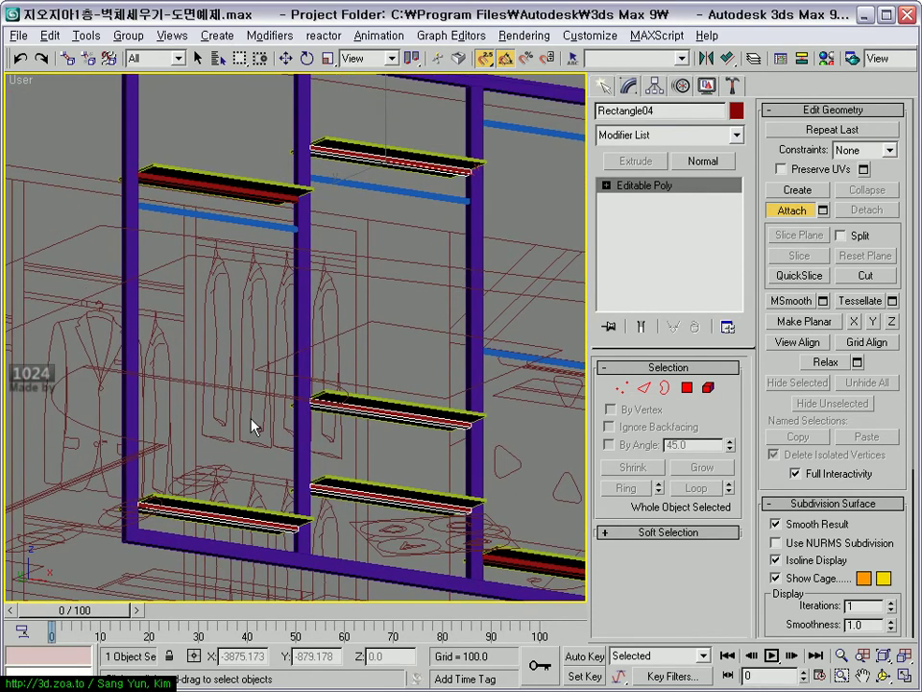
{"action": "middle_click_drag", "start_coordinate": [369, 333], "coordinate": [326, 332]}
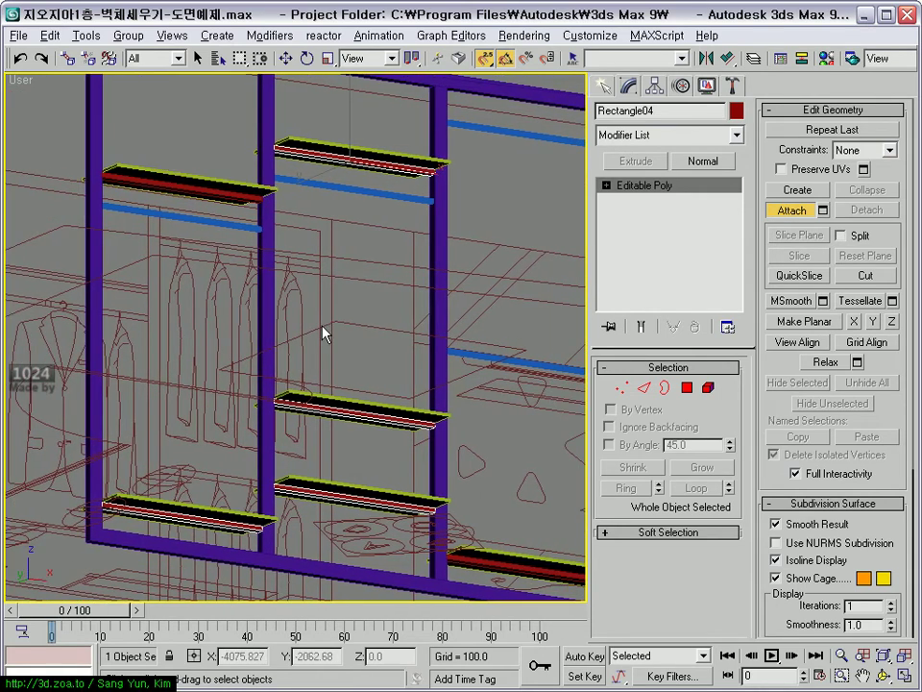
{"action": "mouse_move", "coordinate": [282, 248]}
{"action": "middle_mouse_down", "text": "alt"}
{"action": "mouse_move", "coordinate": [288, 375]}
{"action": "mouse_move", "coordinate": [310, 441]}
{"action": "middle_mouse_up", "text": "alt"}
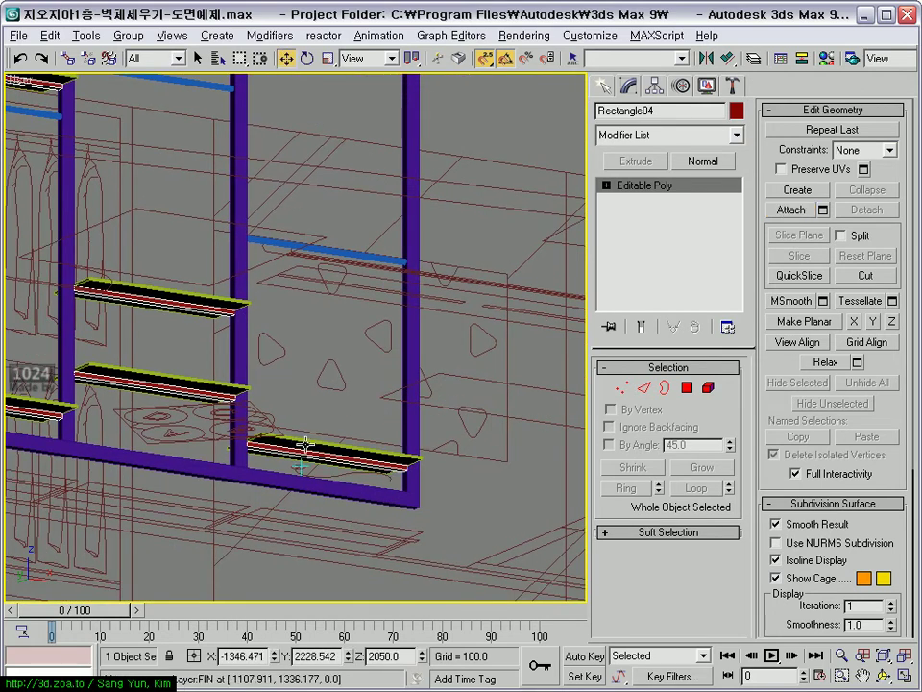
{"action": "scroll", "coordinate": [305, 444], "scroll_direction": "down", "scroll_amount": 5}
{"action": "scroll", "coordinate": [365, 453], "scroll_direction": "up", "scroll_amount": 2}
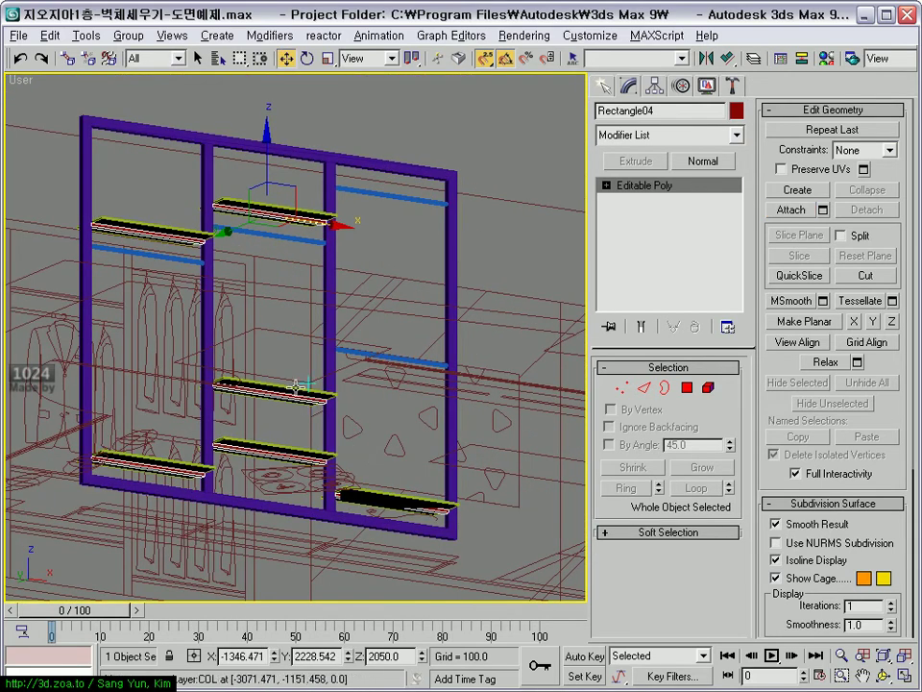
- Select the centre shelf Rectangle08 and convert it to an Editable Poly
{"action": "left_click", "coordinate": [298, 386]}
{"action": "mouse_move", "coordinate": [294, 385]}
{"action": "middle_mouse_down", "text": "alt"}
{"action": "mouse_move", "coordinate": [293, 476]}
{"action": "mouse_move", "coordinate": [337, 446]}
{"action": "middle_mouse_up", "text": "alt"}
{"action": "right_click", "coordinate": [328, 381]}
{"action": "mouse_move", "coordinate": [385, 520]}
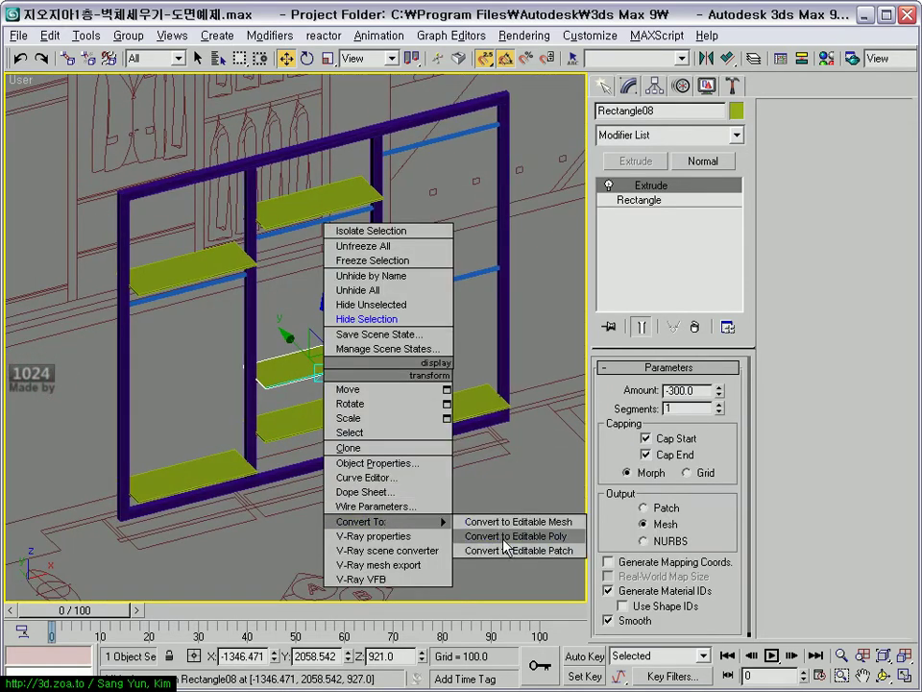
{"action": "left_click", "coordinate": [506, 536]}
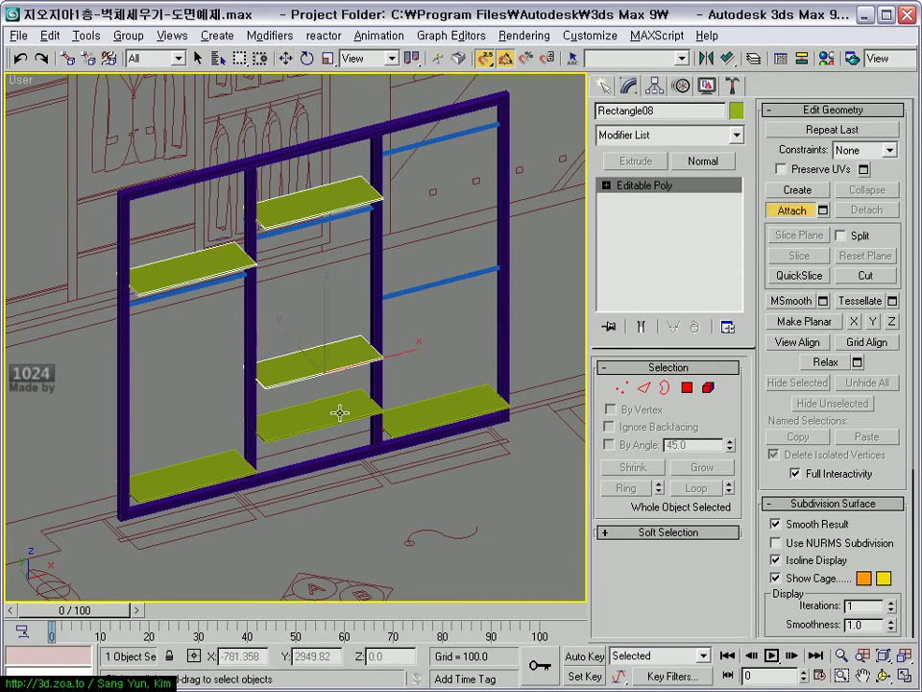
- Select the combined hanging rods and return to the four-view layout
{"action": "mouse_move", "coordinate": [459, 361]}
{"action": "middle_mouse_down", "text": "alt"}
{"action": "mouse_move", "coordinate": [412, 376]}
{"action": "mouse_move", "coordinate": [450, 324]}
{"action": "mouse_move", "coordinate": [412, 377]}
{"action": "mouse_move", "coordinate": [326, 302]}
{"action": "mouse_move", "coordinate": [397, 287]}
{"action": "mouse_move", "coordinate": [340, 370]}
{"action": "mouse_move", "coordinate": [245, 371]}
{"action": "mouse_move", "coordinate": [428, 375]}
{"action": "middle_mouse_up", "text": "alt"}
{"action": "left_click", "coordinate": [448, 294]}
{"action": "middle_click_drag", "start_coordinate": [344, 375], "coordinate": [315, 391], "text": "alt"}
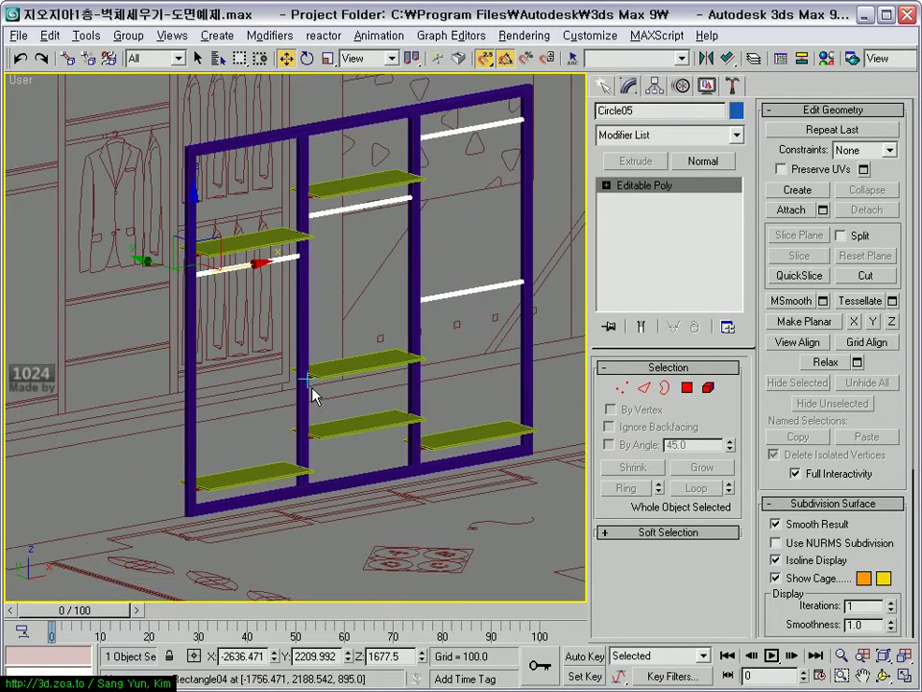
{"action": "scroll", "coordinate": [291, 377], "scroll_direction": "down", "scroll_amount": 3}
{"action": "key", "text": "alt+w"}
{"action": "scroll", "coordinate": [458, 207], "scroll_direction": "up", "scroll_amount": 4}
- Draw a 50 × 2580 rectangle along the frame's base in the maximized Front view
{"action": "key", "text": "alt+w"}
{"action": "scroll", "coordinate": [405, 303], "scroll_direction": "up", "scroll_amount": 3}
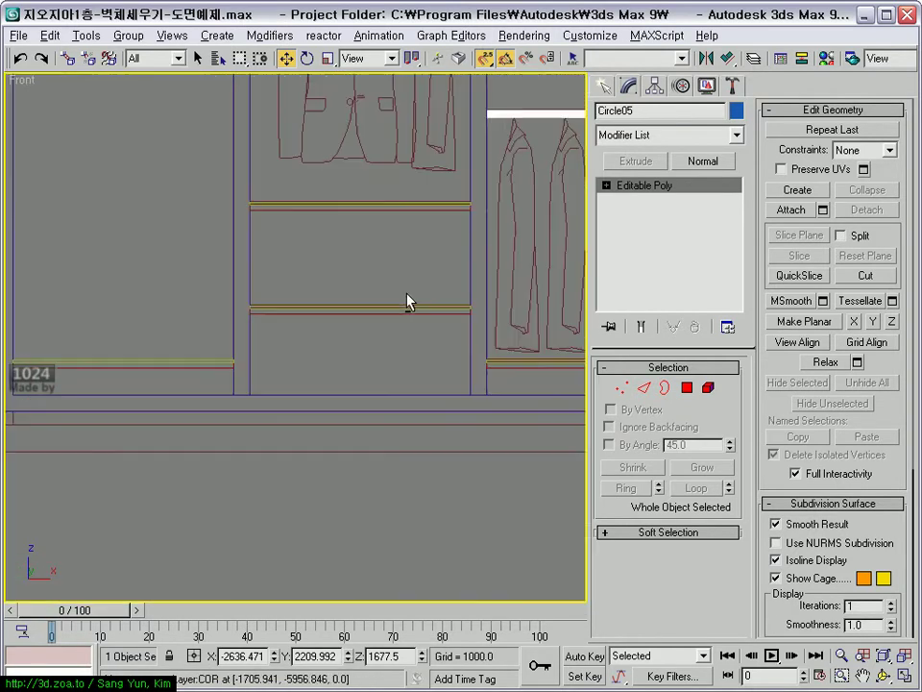
{"action": "scroll", "coordinate": [401, 304], "scroll_direction": "down", "scroll_amount": 2}
{"action": "scroll", "coordinate": [375, 322], "scroll_direction": "up", "scroll_amount": 2}
{"action": "middle_click_drag", "start_coordinate": [334, 358], "coordinate": [346, 347]}
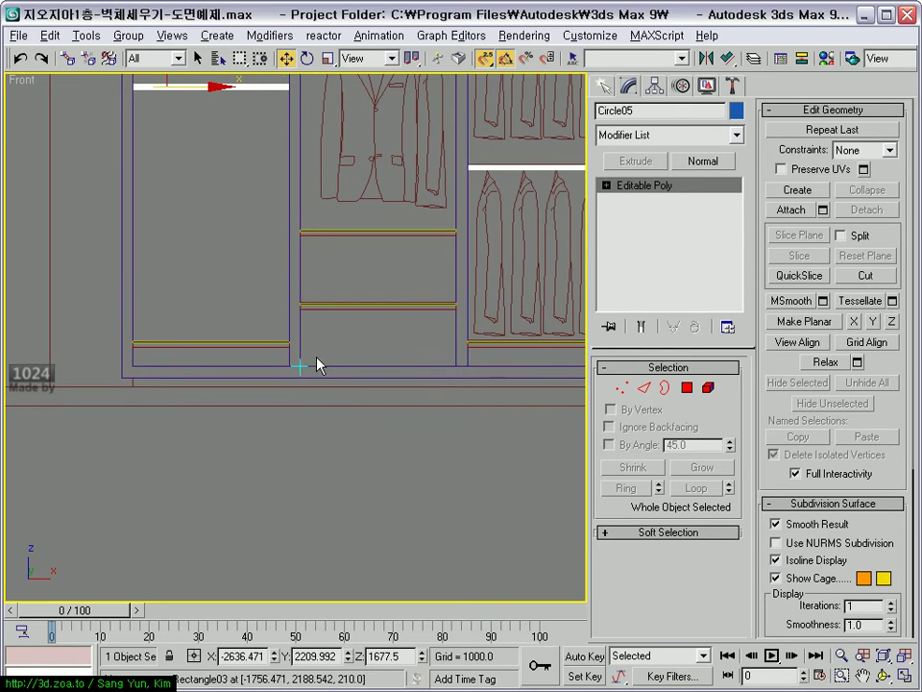
{"action": "left_click", "coordinate": [604, 85]}
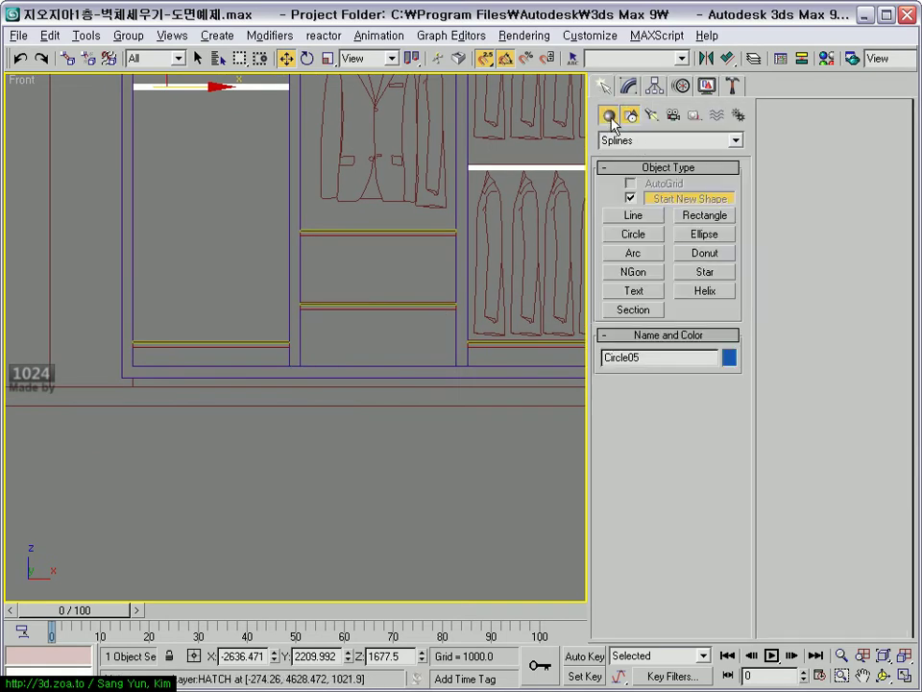
{"action": "left_click", "coordinate": [609, 116]}
{"action": "left_click", "coordinate": [632, 118]}
{"action": "left_click", "coordinate": [634, 215]}
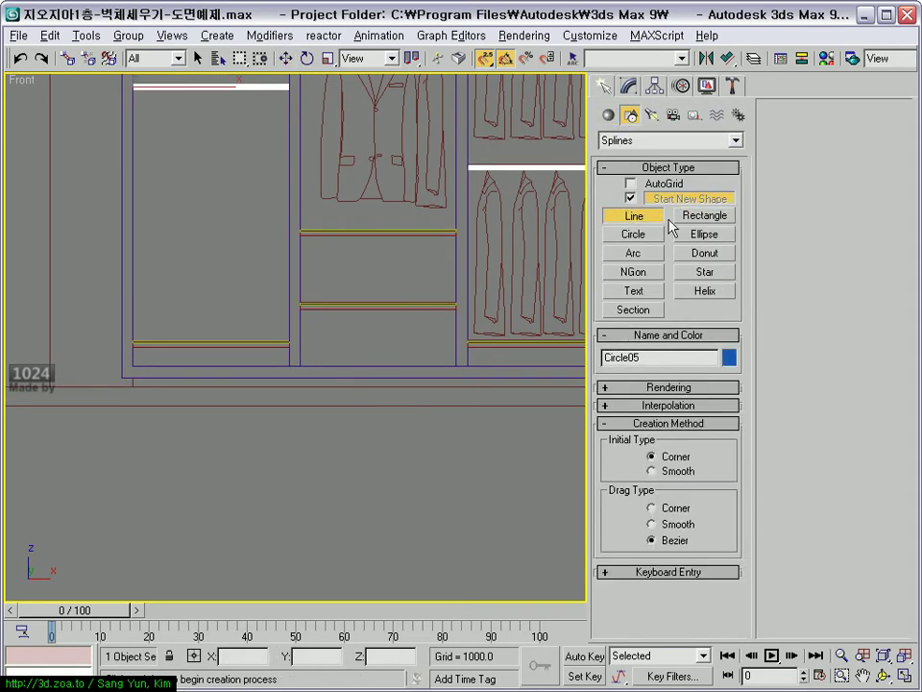
{"action": "left_click", "coordinate": [705, 215]}
{"action": "middle_click_drag", "start_coordinate": [329, 309], "coordinate": [263, 308]}
{"action": "middle_click_drag", "start_coordinate": [131, 383], "coordinate": [104, 383]}
{"action": "left_click_drag", "start_coordinate": [68, 382], "coordinate": [527, 375]}
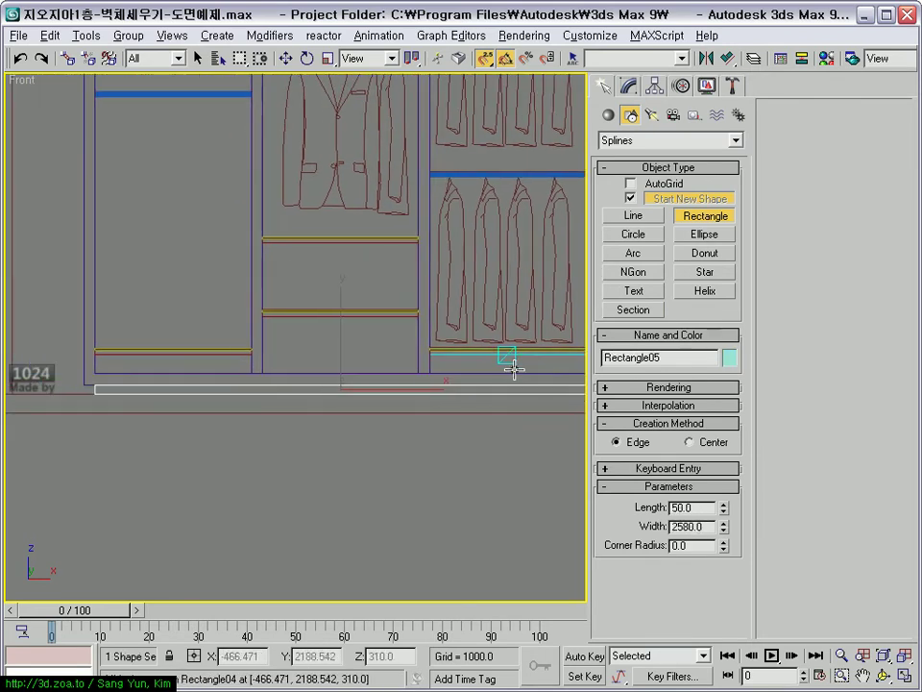
- Move the new rectangle onto the wall line in the maximized Top view
{"action": "key", "text": "alt+w"}
{"action": "scroll", "coordinate": [258, 269], "scroll_direction": "up", "scroll_amount": 3}
{"action": "key", "text": "alt+w"}
{"action": "key", "text": "w"}
{"action": "scroll", "coordinate": [319, 329], "scroll_direction": "up", "scroll_amount": 2}
{"action": "scroll", "coordinate": [220, 422], "scroll_direction": "up", "scroll_amount": 3}
{"action": "scroll", "coordinate": [179, 423], "scroll_direction": "up", "scroll_amount": 3}
{"action": "left_click_drag", "start_coordinate": [176, 416], "coordinate": [176, 176]}
- Extrude the rectangle by -300 into a solid base slab
{"action": "scroll", "coordinate": [167, 119], "scroll_direction": "up", "scroll_amount": 4}
{"action": "scroll", "coordinate": [184, 350], "scroll_direction": "up", "scroll_amount": 1}
{"action": "scroll", "coordinate": [248, 418], "scroll_direction": "up", "scroll_amount": 2}
{"action": "scroll", "coordinate": [184, 290], "scroll_direction": "down", "scroll_amount": 3}
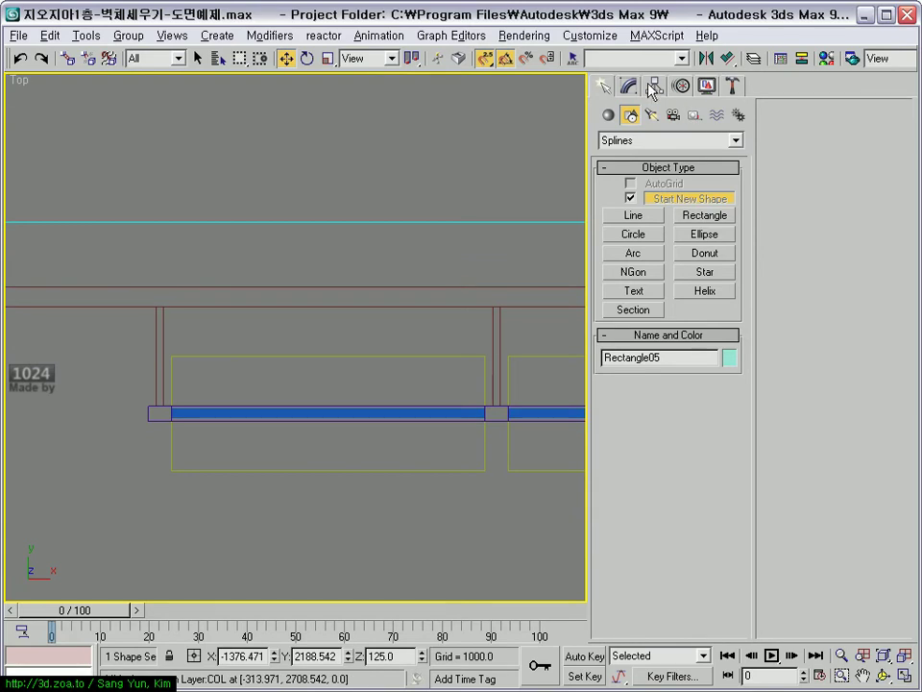
{"action": "left_click", "coordinate": [653, 87]}
{"action": "left_click", "coordinate": [635, 161]}
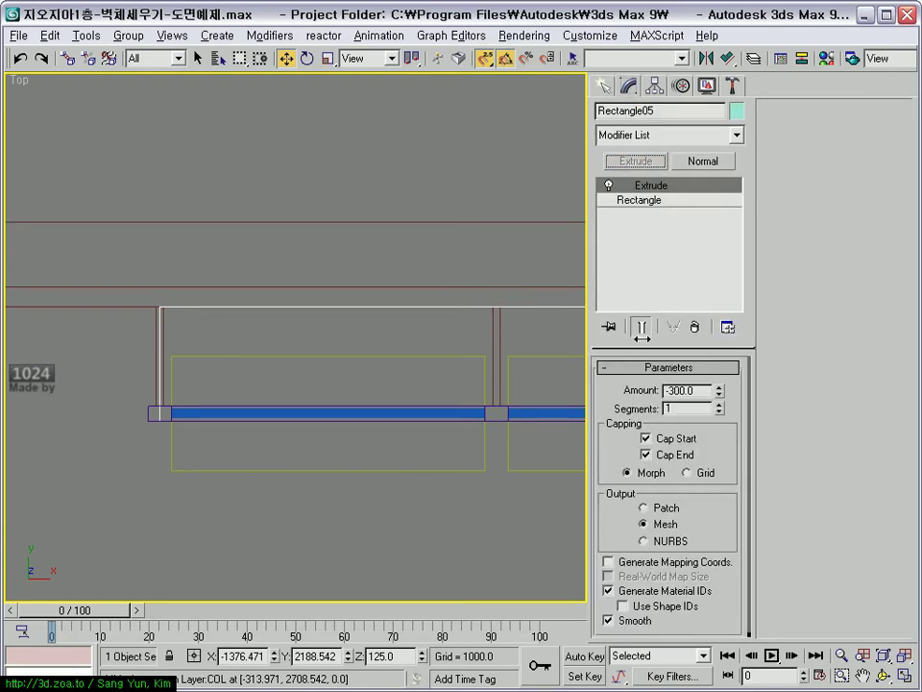
- Inspect the new base slab's position in the Front, Top and Left views
{"action": "scroll", "coordinate": [241, 448], "scroll_direction": "up", "scroll_amount": 2}
{"action": "scroll", "coordinate": [273, 433], "scroll_direction": "up", "scroll_amount": 1}
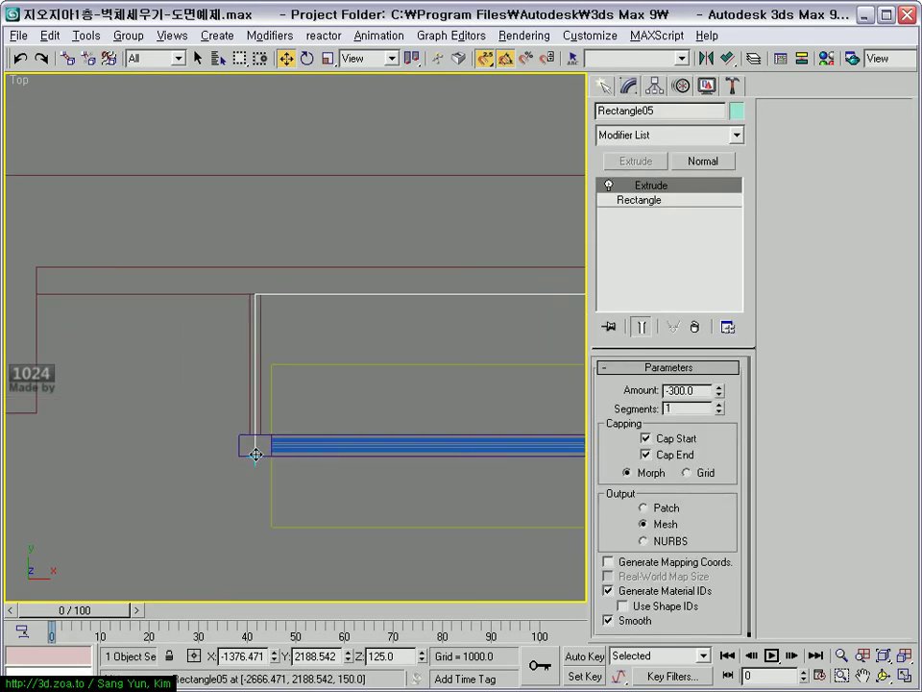
{"action": "key", "text": "alt+w"}
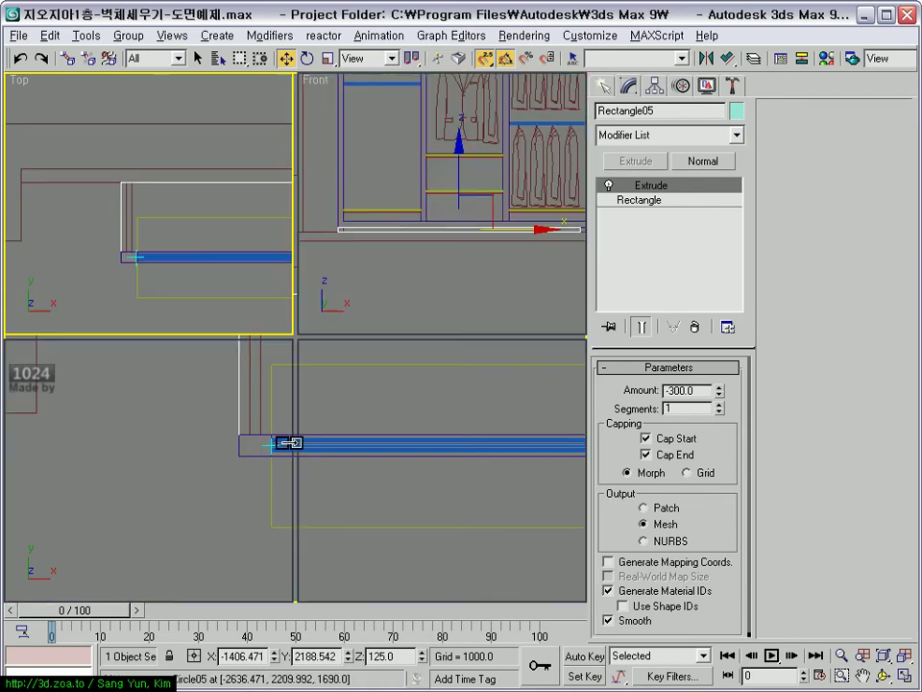
{"action": "right_click", "coordinate": [177, 483]}
{"action": "right_click", "coordinate": [349, 488]}
{"action": "right_click", "coordinate": [418, 312]}
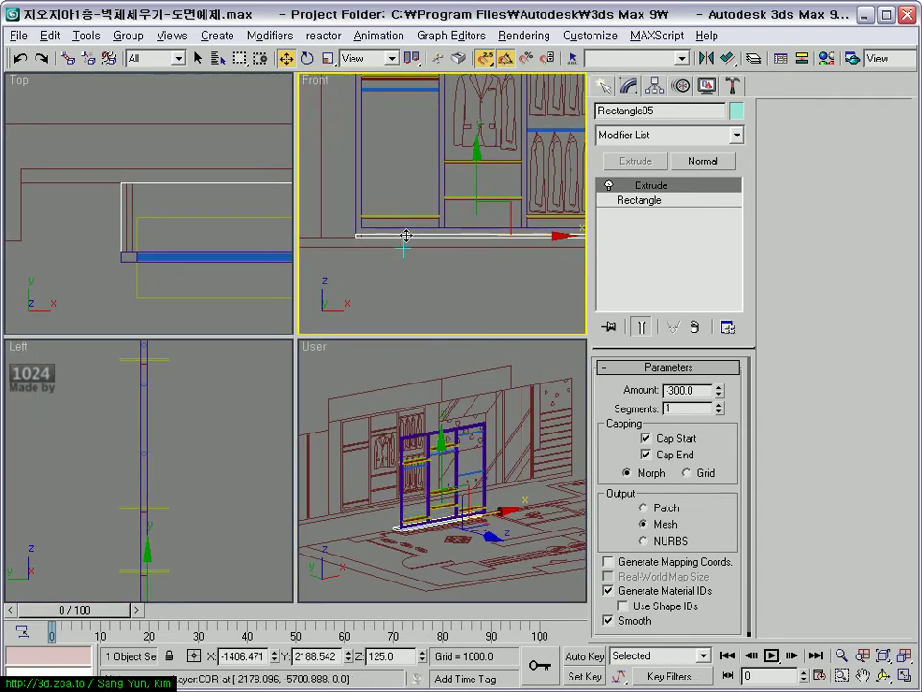
{"action": "key", "text": "alt+w"}
{"action": "scroll", "coordinate": [350, 313], "scroll_direction": "up", "scroll_amount": 3}
{"action": "scroll", "coordinate": [304, 359], "scroll_direction": "up", "scroll_amount": 3}
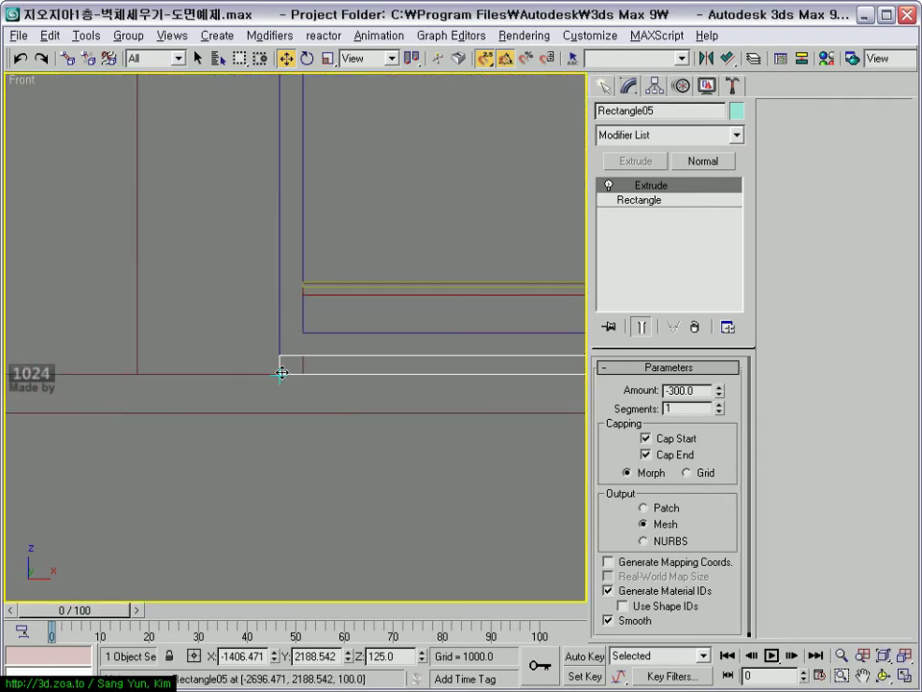
{"action": "key", "text": "alt+w"}
{"action": "right_click", "coordinate": [164, 247]}
{"action": "scroll", "coordinate": [162, 264], "scroll_direction": "up", "scroll_amount": 2}
{"action": "scroll", "coordinate": [173, 240], "scroll_direction": "up", "scroll_amount": 2}
{"action": "scroll", "coordinate": [171, 279], "scroll_direction": "up", "scroll_amount": 2}
{"action": "scroll", "coordinate": [159, 305], "scroll_direction": "down", "scroll_amount": 1}
{"action": "right_click", "coordinate": [105, 350]}
{"action": "scroll", "coordinate": [104, 349], "scroll_direction": "up", "scroll_amount": 3}
{"action": "scroll", "coordinate": [134, 463], "scroll_direction": "up", "scroll_amount": 2}
{"action": "scroll", "coordinate": [222, 497], "scroll_direction": "up", "scroll_amount": 2}
{"action": "right_click", "coordinate": [140, 232]}
{"action": "scroll", "coordinate": [140, 233], "scroll_direction": "up", "scroll_amount": 2}
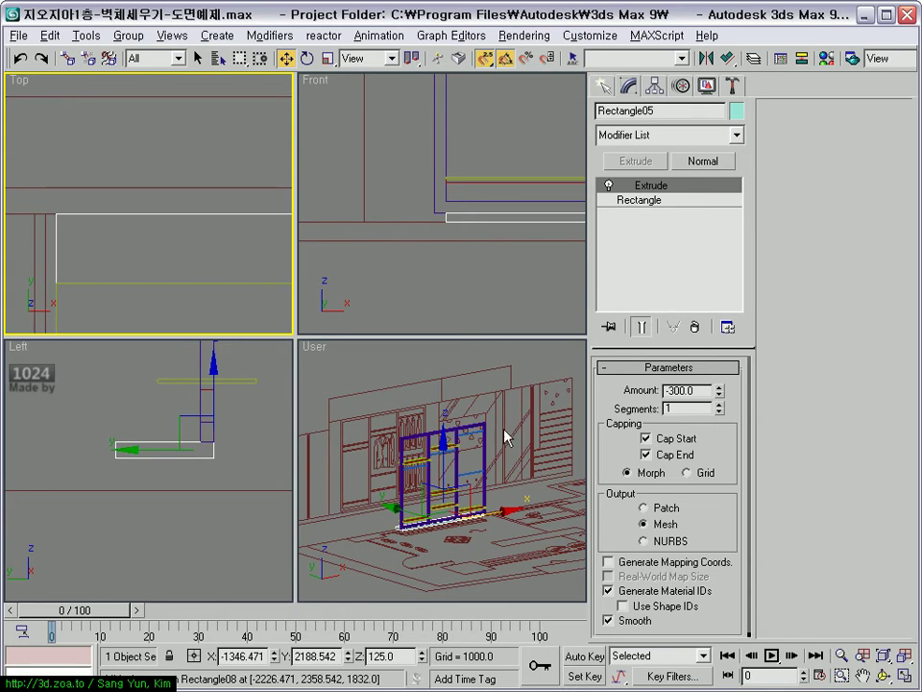
{"action": "middle_click_drag", "start_coordinate": [200, 259], "coordinate": [212, 242]}
- Orbit the maximized perspective view and region-select all five shelf-unit pieces
{"action": "middle_click_drag", "start_coordinate": [452, 480], "coordinate": [524, 487], "text": "alt"}
{"action": "scroll", "coordinate": [524, 487], "scroll_direction": "up", "scroll_amount": 2}
{"action": "right_click", "coordinate": [189, 237]}
{"action": "scroll", "coordinate": [189, 236], "scroll_direction": "up", "scroll_amount": 2}
{"action": "scroll", "coordinate": [190, 236], "scroll_direction": "down", "scroll_amount": 2}
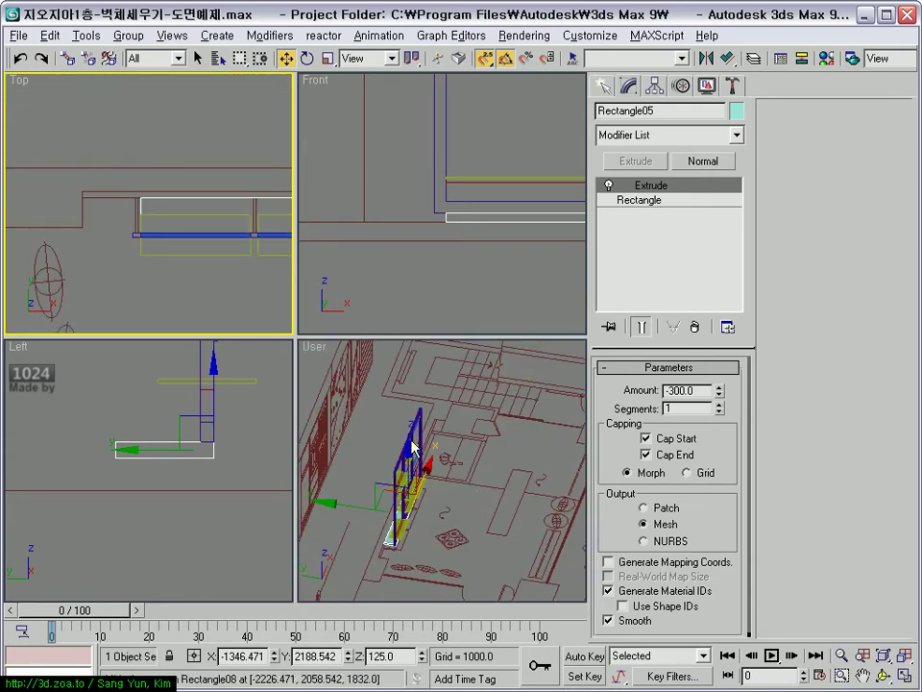
{"action": "right_click", "coordinate": [403, 462]}
{"action": "key", "text": "alt+w"}
{"action": "middle_click_drag", "start_coordinate": [403, 461], "coordinate": [301, 398], "text": "alt"}
{"action": "scroll", "coordinate": [372, 419], "scroll_direction": "up", "scroll_amount": 3}
{"action": "scroll", "coordinate": [350, 391], "scroll_direction": "up", "scroll_amount": 2}
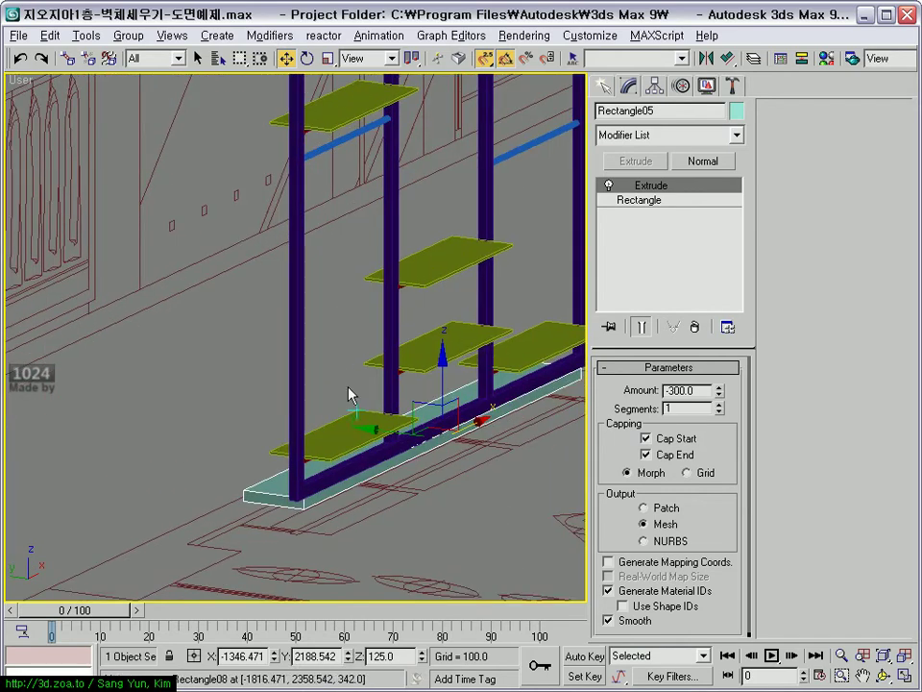
{"action": "scroll", "coordinate": [262, 411], "scroll_direction": "down", "scroll_amount": 4}
{"action": "mouse_move", "coordinate": [281, 400]}
{"action": "middle_mouse_down", "text": "alt"}
{"action": "mouse_move", "coordinate": [387, 395]}
{"action": "mouse_move", "coordinate": [346, 216]}
{"action": "middle_mouse_up", "text": "alt"}
{"action": "left_click_drag", "start_coordinate": [287, 146], "coordinate": [376, 420]}
{"action": "mouse_move", "coordinate": [375, 420]}
{"action": "middle_mouse_down", "text": "alt"}
{"action": "mouse_move", "coordinate": [299, 398]}
{"action": "mouse_move", "coordinate": [206, 97]}
{"action": "middle_mouse_up", "text": "alt"}
- Group the five selected pieces as '뒤쪽 행거', then deselect the group
{"action": "left_click", "coordinate": [128, 36]}
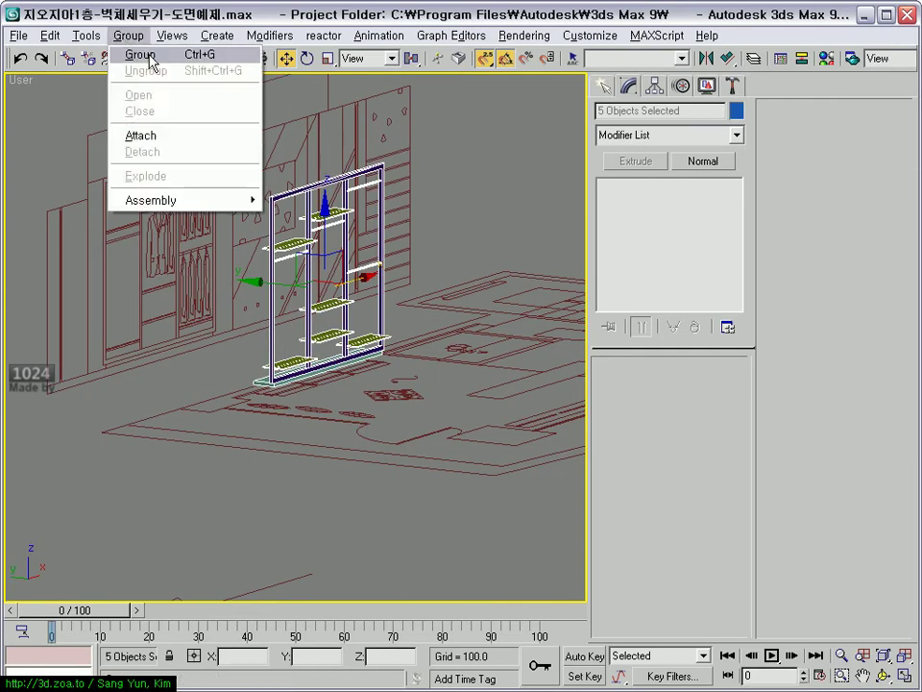
{"action": "left_click", "coordinate": [140, 55]}
{"action": "type", "text": "뒤쪽 행거"}
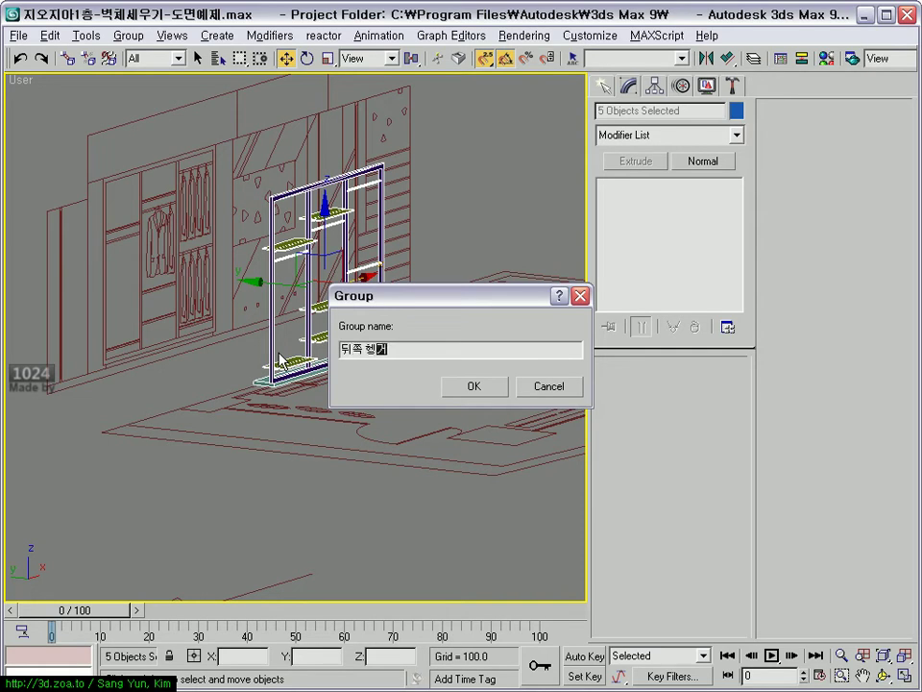
{"action": "key", "text": "Return"}
{"action": "left_click", "coordinate": [453, 222]}
{"action": "left_click", "coordinate": [350, 285]}
{"action": "mouse_move", "coordinate": [350, 284]}
{"action": "middle_mouse_down"}
{"action": "mouse_move", "coordinate": [344, 293]}
{"action": "mouse_move", "coordinate": [414, 315]}
{"action": "mouse_move", "coordinate": [308, 333]}
{"action": "mouse_move", "coordinate": [328, 335]}
{"action": "mouse_move", "coordinate": [333, 317]}
{"action": "middle_mouse_up"}
{"action": "left_click", "coordinate": [414, 315]}
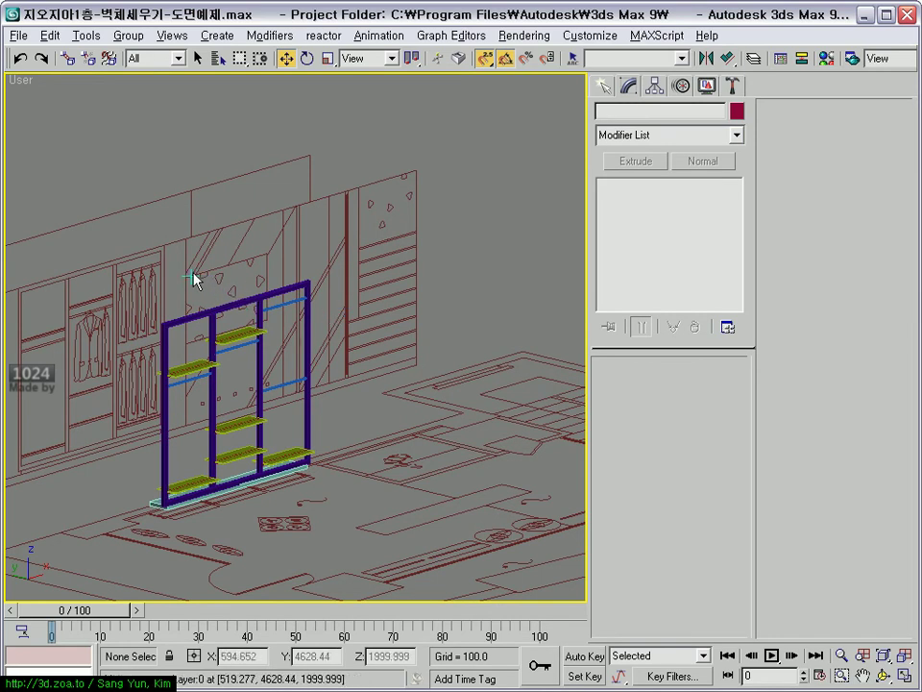
{"action": "middle_click_drag", "start_coordinate": [252, 271], "coordinate": [380, 324], "text": "alt"}
{"action": "scroll", "coordinate": [330, 336], "scroll_direction": "up", "scroll_amount": 3}
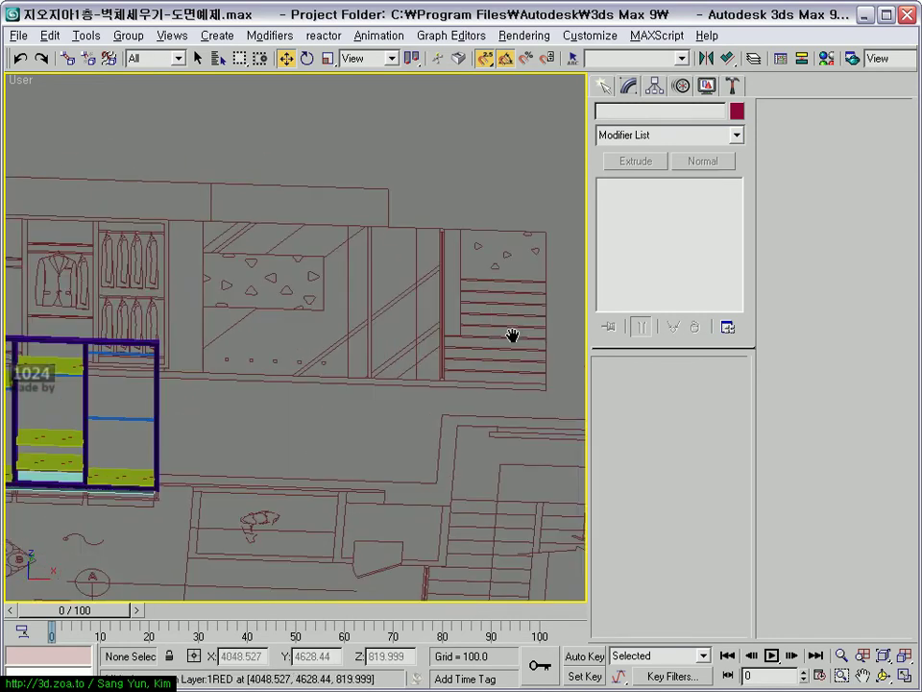
- Close the quad menu and pan the Front view onto the shelf unit
{"action": "scroll", "coordinate": [383, 341], "scroll_direction": "down", "scroll_amount": 2}
{"action": "right_click", "coordinate": [384, 276]}
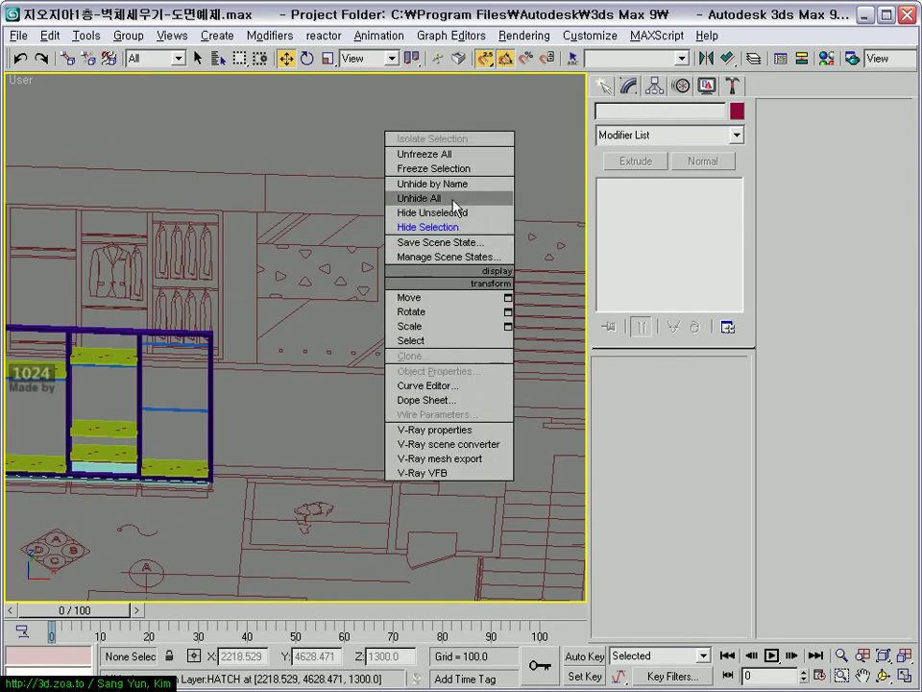
{"action": "left_click", "coordinate": [394, 198]}
{"action": "key", "text": "alt+w"}
{"action": "scroll", "coordinate": [448, 220], "scroll_direction": "down", "scroll_amount": 3}
{"action": "mouse_move", "coordinate": [449, 220]}
{"action": "middle_mouse_down"}
{"action": "mouse_move", "coordinate": [471, 228]}
{"action": "mouse_move", "coordinate": [423, 332]}
{"action": "middle_mouse_up"}
{"action": "scroll", "coordinate": [451, 230], "scroll_direction": "up", "scroll_amount": 3}
{"action": "key", "text": "alt+w"}
{"action": "scroll", "coordinate": [403, 243], "scroll_direction": "up", "scroll_amount": 2}
{"action": "scroll", "coordinate": [422, 331], "scroll_direction": "down", "scroll_amount": 3}
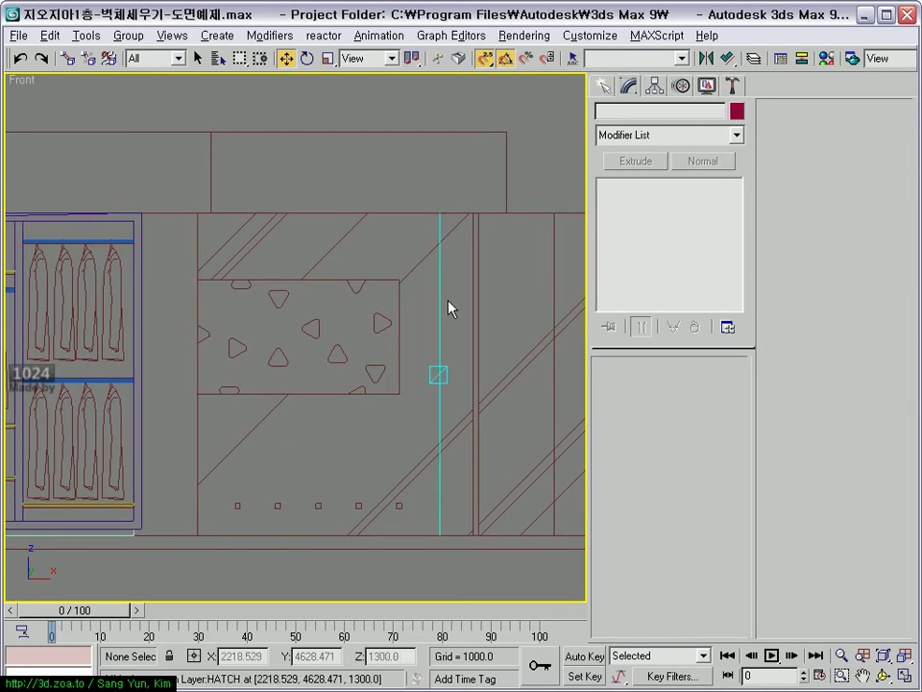
- Switch to spline shapes and frame the counter in the maximized Top view
{"action": "left_click", "coordinate": [603, 85]}
{"action": "key", "text": "alt+w"}
{"action": "mouse_move", "coordinate": [183, 236]}
{"action": "middle_mouse_down"}
{"action": "mouse_move", "coordinate": [222, 232]}
{"action": "mouse_move", "coordinate": [169, 214]}
{"action": "middle_mouse_up"}
{"action": "scroll", "coordinate": [212, 228], "scroll_direction": "up", "scroll_amount": 2}
{"action": "key", "text": "alt+w"}
- Draw a closed L-shaped Line outline of the wall over the counter in Top view
{"action": "left_click", "coordinate": [637, 215]}
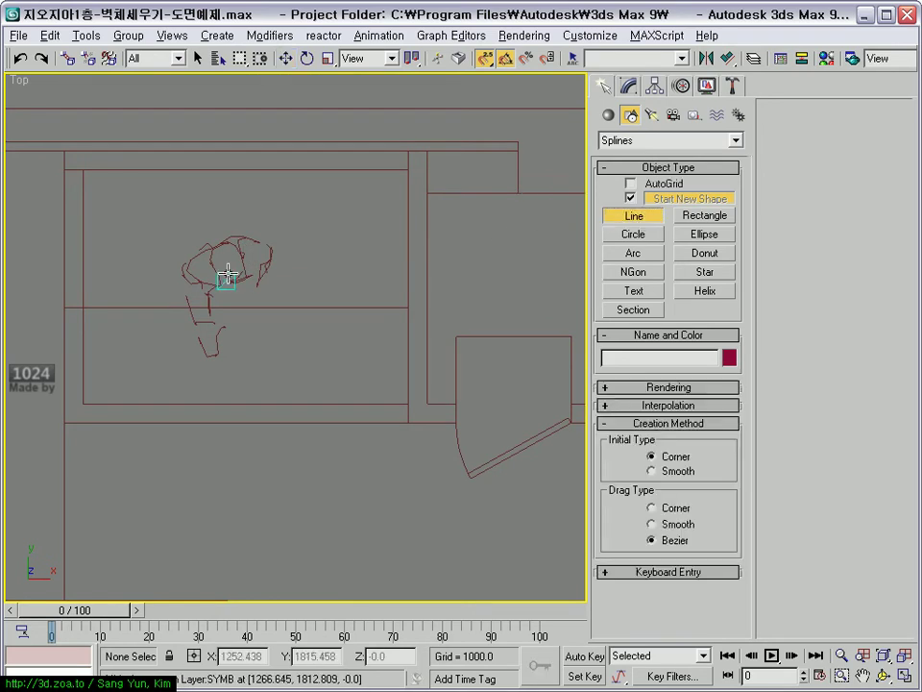
{"action": "middle_click_drag", "start_coordinate": [100, 393], "coordinate": [160, 387]}
{"action": "left_click", "coordinate": [128, 302]}
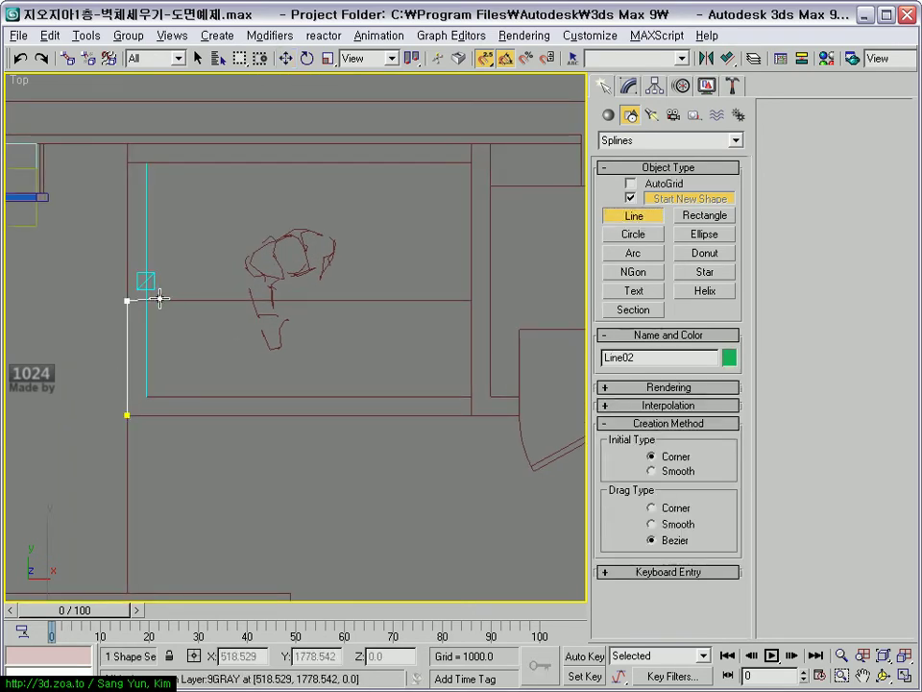
{"action": "left_click", "coordinate": [147, 280]}
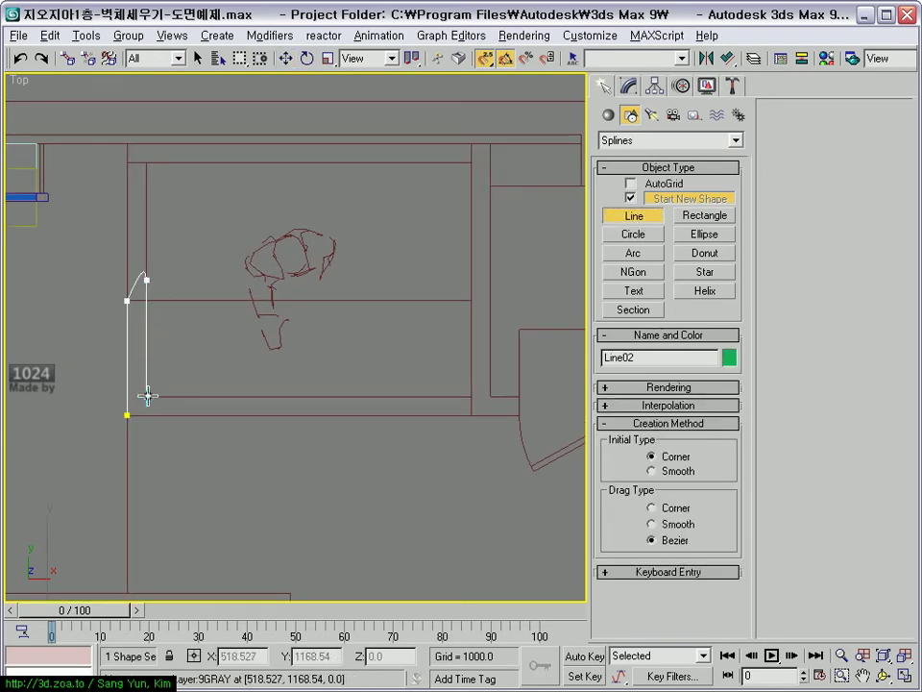
{"action": "left_click", "coordinate": [147, 395]}
{"action": "left_click", "coordinate": [467, 396]}
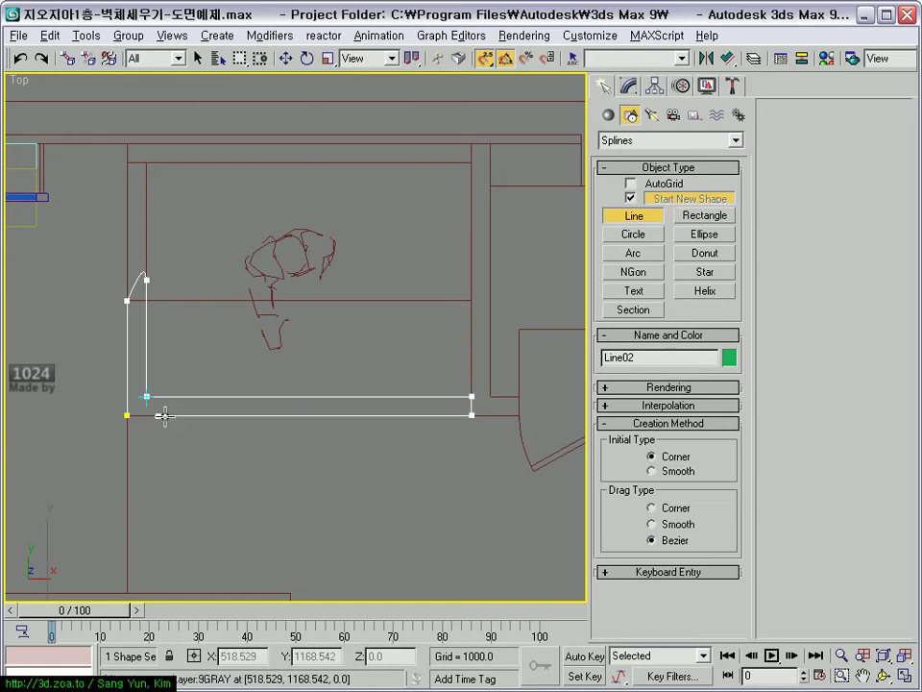
{"action": "left_click", "coordinate": [127, 415]}
{"action": "left_click", "coordinate": [403, 418]}
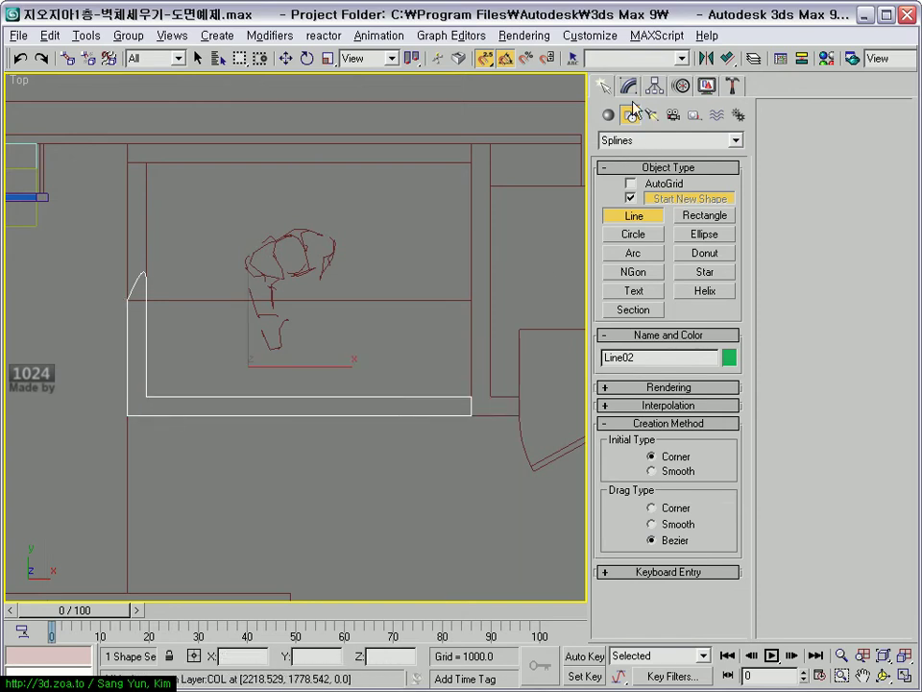
- Convert the outline's two top vertices to Corner type
{"action": "left_click", "coordinate": [629, 85]}
{"action": "left_click", "coordinate": [646, 430]}
{"action": "left_click_drag", "start_coordinate": [141, 275], "coordinate": [177, 304]}
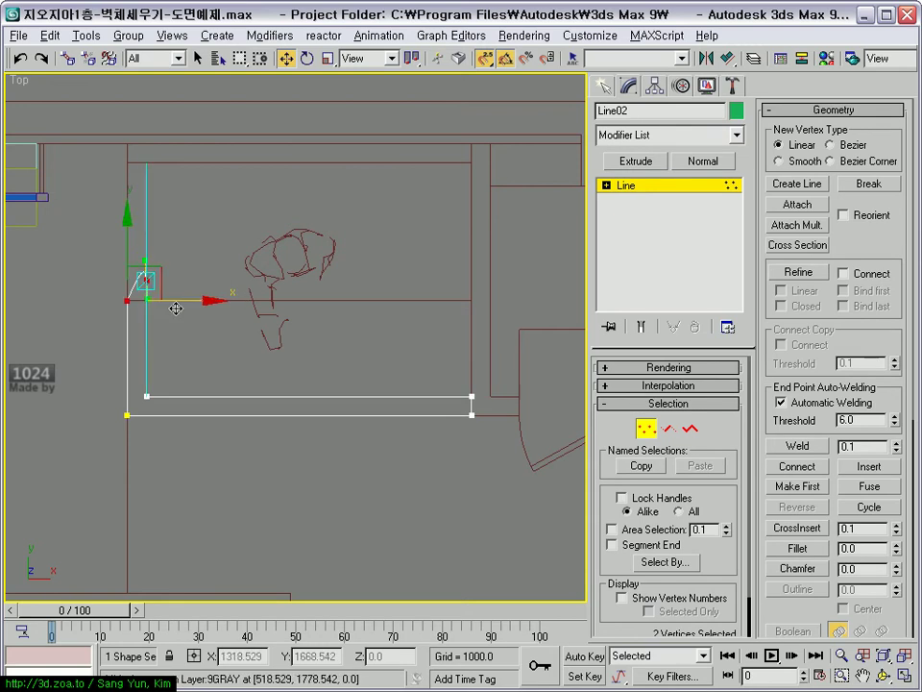
{"action": "right_click", "coordinate": [112, 278]}
{"action": "left_click", "coordinate": [84, 171]}
- Reposition the angled corner vertex onto the corner intersection
{"action": "scroll", "coordinate": [231, 380], "scroll_direction": "up", "scroll_amount": 5}
{"action": "left_click", "coordinate": [321, 366]}
{"action": "middle_click_drag", "start_coordinate": [341, 407], "coordinate": [315, 381]}
{"action": "mouse_move", "coordinate": [295, 339]}
{"action": "left_mouse_down"}
{"action": "mouse_move", "coordinate": [295, 399]}
{"action": "mouse_move", "coordinate": [432, 404]}
{"action": "left_mouse_up"}
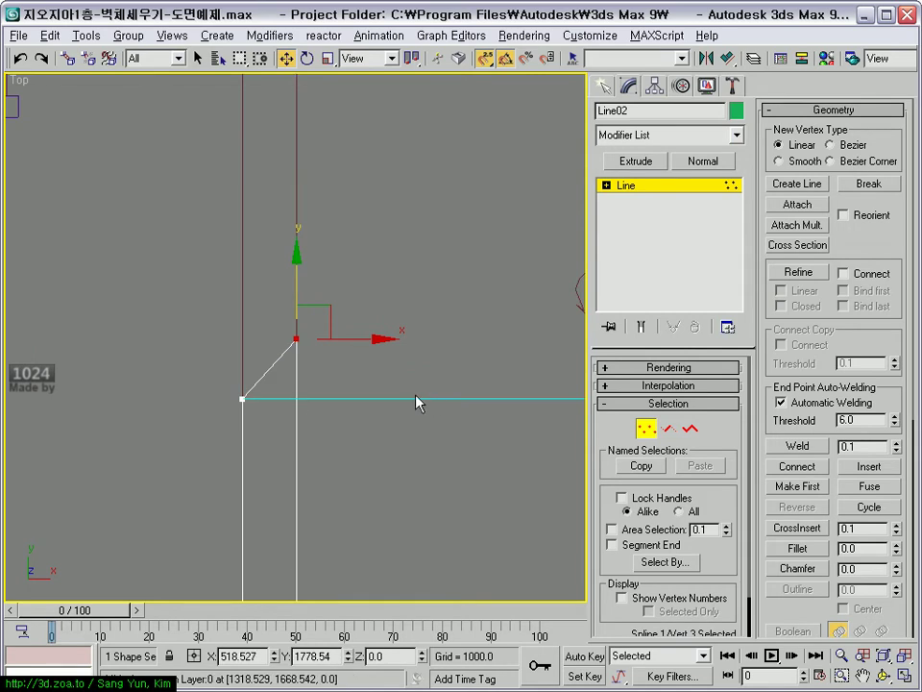
{"action": "key", "text": "ctrl+z"}
{"action": "middle_click_drag", "start_coordinate": [322, 242], "coordinate": [335, 173]}
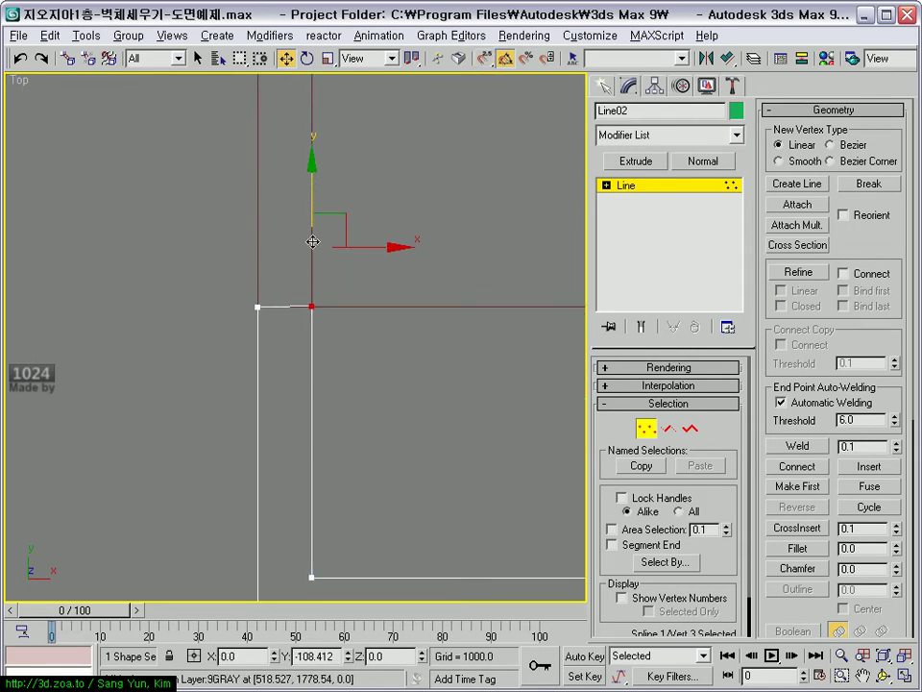
{"action": "left_click_drag", "start_coordinate": [312, 241], "coordinate": [313, 243]}
{"action": "scroll", "coordinate": [308, 266], "scroll_direction": "down", "scroll_amount": 2}
{"action": "scroll", "coordinate": [250, 255], "scroll_direction": "down", "scroll_amount": 3}
{"action": "scroll", "coordinate": [250, 255], "scroll_direction": "down", "scroll_amount": 2}
{"action": "mouse_move", "coordinate": [536, 421]}
{"action": "middle_mouse_down"}
{"action": "mouse_move", "coordinate": [455, 315]}
{"action": "mouse_move", "coordinate": [387, 397]}
{"action": "middle_mouse_up"}
- Extrude the wall outline to a height of about 1141
{"action": "key", "text": "ctrl+b"}
{"action": "key", "text": "alt+w"}
{"action": "mouse_move", "coordinate": [480, 288]}
{"action": "middle_mouse_down"}
{"action": "mouse_move", "coordinate": [502, 296]}
{"action": "mouse_move", "coordinate": [483, 257]}
{"action": "mouse_move", "coordinate": [459, 294]}
{"action": "mouse_move", "coordinate": [417, 299]}
{"action": "middle_mouse_up"}
{"action": "key", "text": "alt+w"}
{"action": "left_click", "coordinate": [636, 162]}
{"action": "left_click_drag", "start_coordinate": [721, 393], "coordinate": [917, 590]}
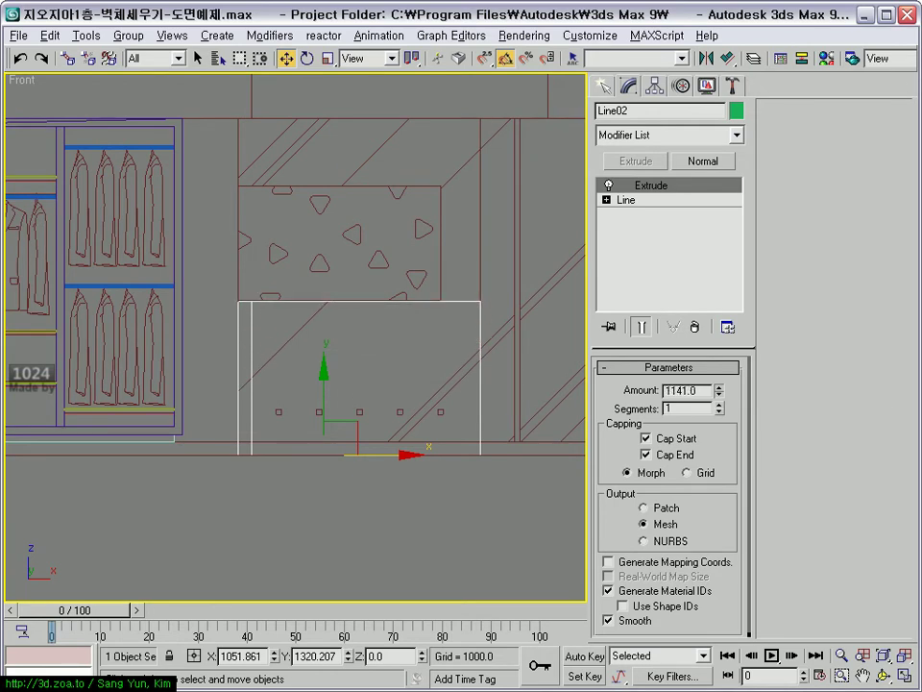
- Orbit the 3D view to inspect the new extruded wall
{"action": "scroll", "coordinate": [407, 488], "scroll_direction": "down", "scroll_amount": 5}
{"action": "scroll", "coordinate": [407, 539], "scroll_direction": "up", "scroll_amount": 4}
{"action": "key", "text": "alt+w"}
{"action": "mouse_move", "coordinate": [407, 543]}
{"action": "middle_mouse_down", "text": "alt"}
{"action": "mouse_move", "coordinate": [521, 459]}
{"action": "mouse_move", "coordinate": [467, 490]}
{"action": "middle_mouse_up", "text": "alt"}
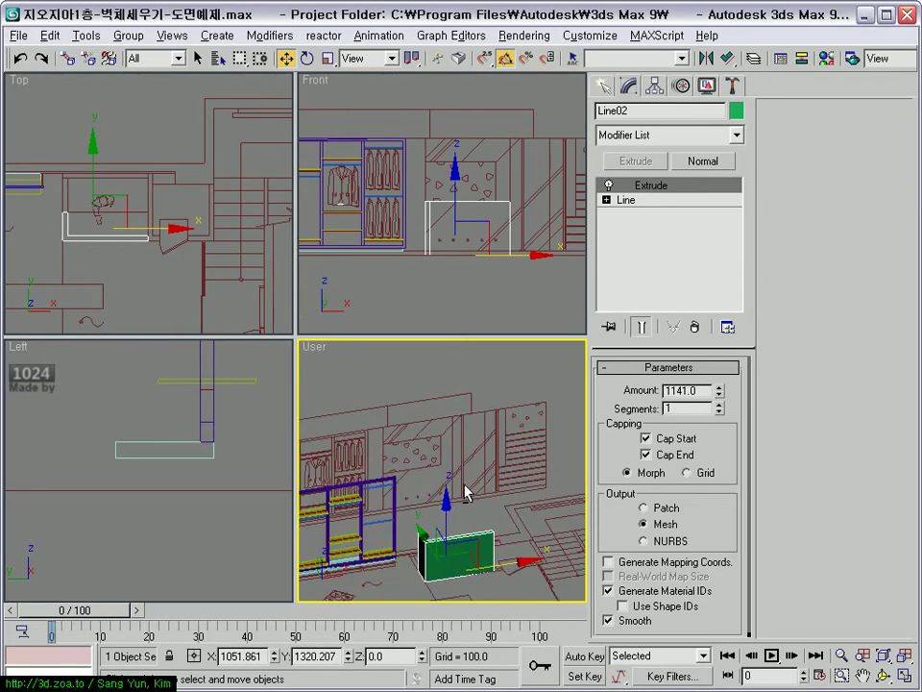
{"action": "key", "text": "alt+w"}
{"action": "middle_click_drag", "start_coordinate": [408, 293], "coordinate": [434, 366], "text": "alt"}
{"action": "key", "text": "alt+w"}
- Set the wall's Extrude Amount to exactly 1150
{"action": "middle_click", "coordinate": [467, 200]}
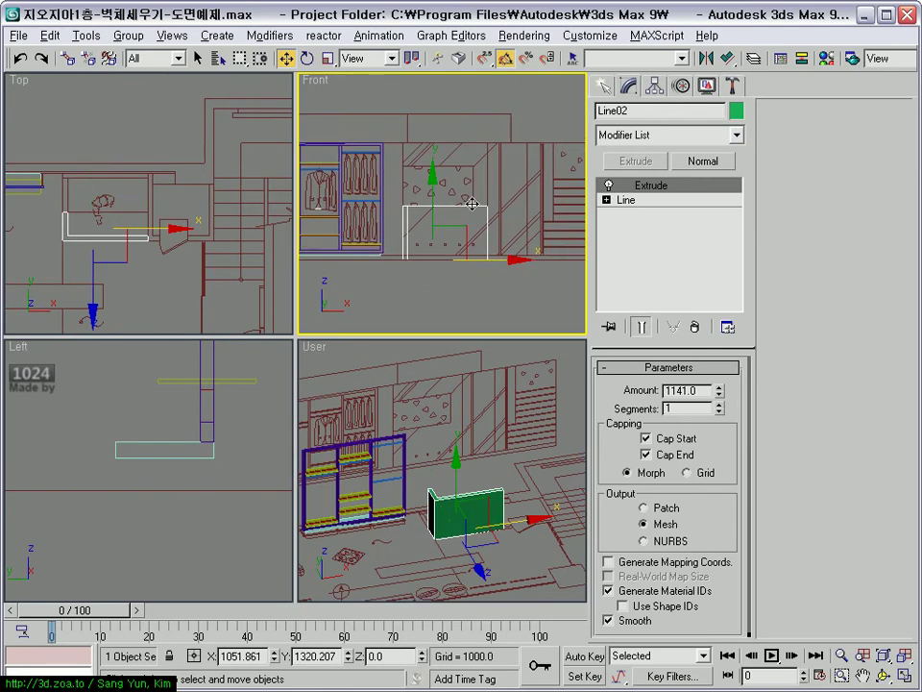
{"action": "key", "text": "alt+w"}
{"action": "scroll", "coordinate": [519, 285], "scroll_direction": "up", "scroll_amount": 5}
{"action": "middle_click_drag", "start_coordinate": [319, 376], "coordinate": [414, 373]}
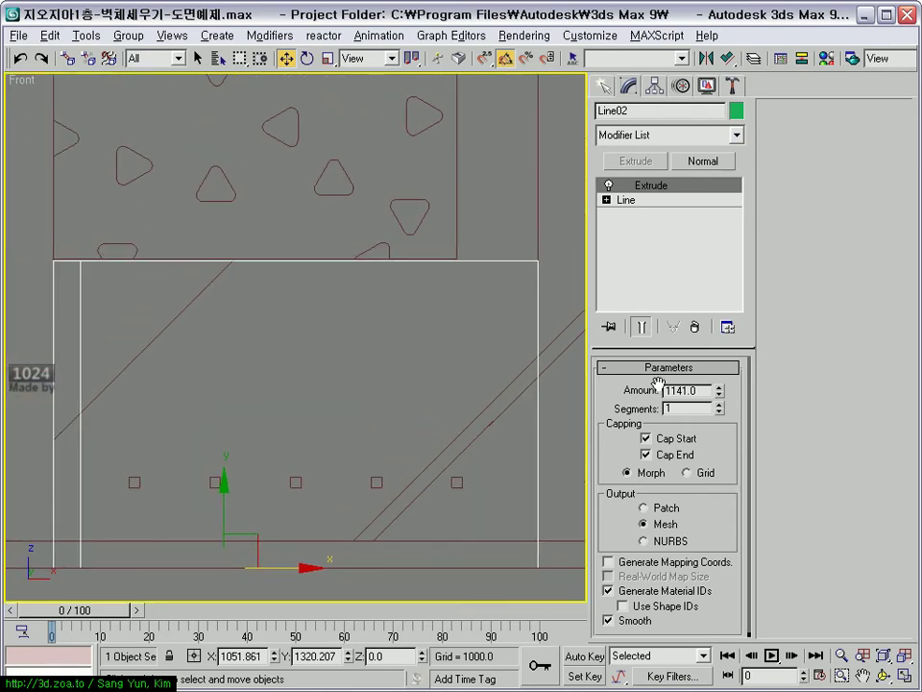
{"action": "left_click_drag", "start_coordinate": [718, 392], "coordinate": [719, 374]}
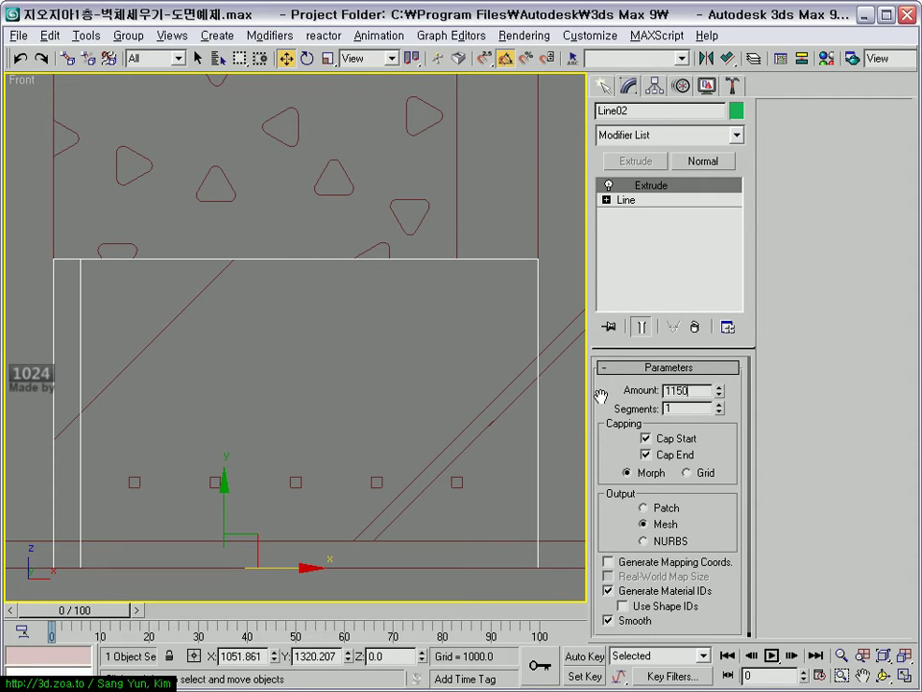
{"action": "scroll", "coordinate": [322, 403], "scroll_direction": "down", "scroll_amount": 2}
{"action": "scroll", "coordinate": [387, 416], "scroll_direction": "down", "scroll_amount": 3}
{"action": "scroll", "coordinate": [346, 337], "scroll_direction": "up", "scroll_amount": 3}
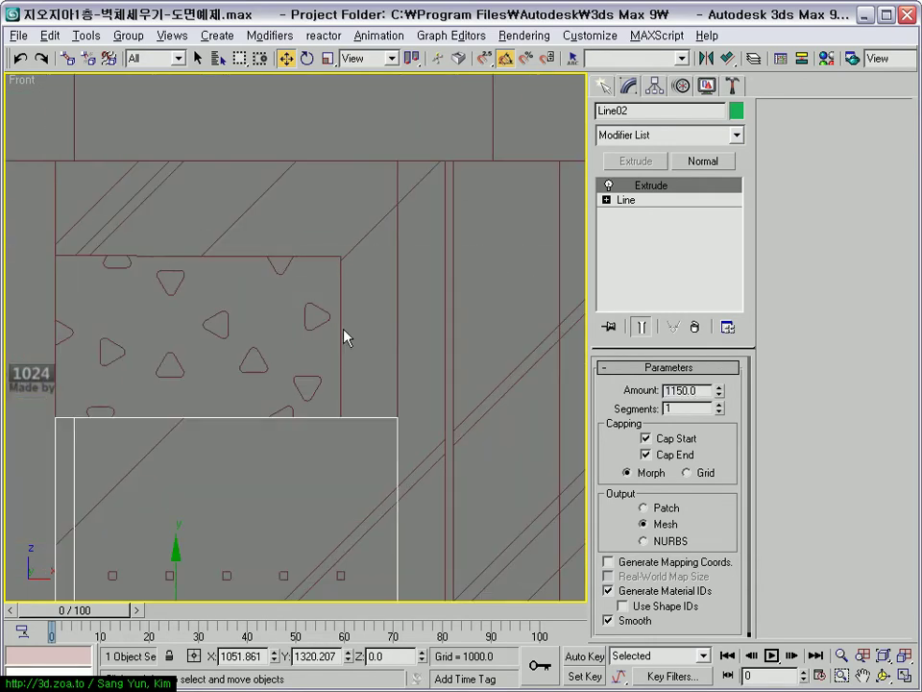
{"action": "scroll", "coordinate": [365, 327], "scroll_direction": "down", "scroll_amount": 1}
{"action": "key", "text": "alt+w"}
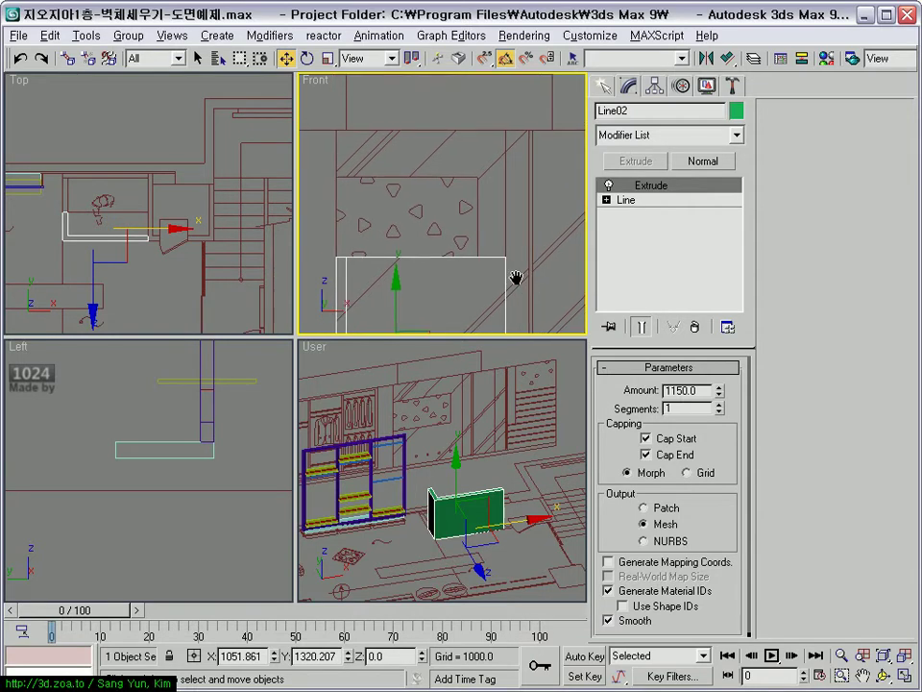
{"action": "key", "text": "alt+w"}
{"action": "middle_click_drag", "start_coordinate": [523, 257], "coordinate": [420, 288]}
- Convert the wall Line02 to Editable Poly and enter Vertex mode
{"action": "right_click", "coordinate": [447, 279]}
{"action": "mouse_move", "coordinate": [492, 421]}
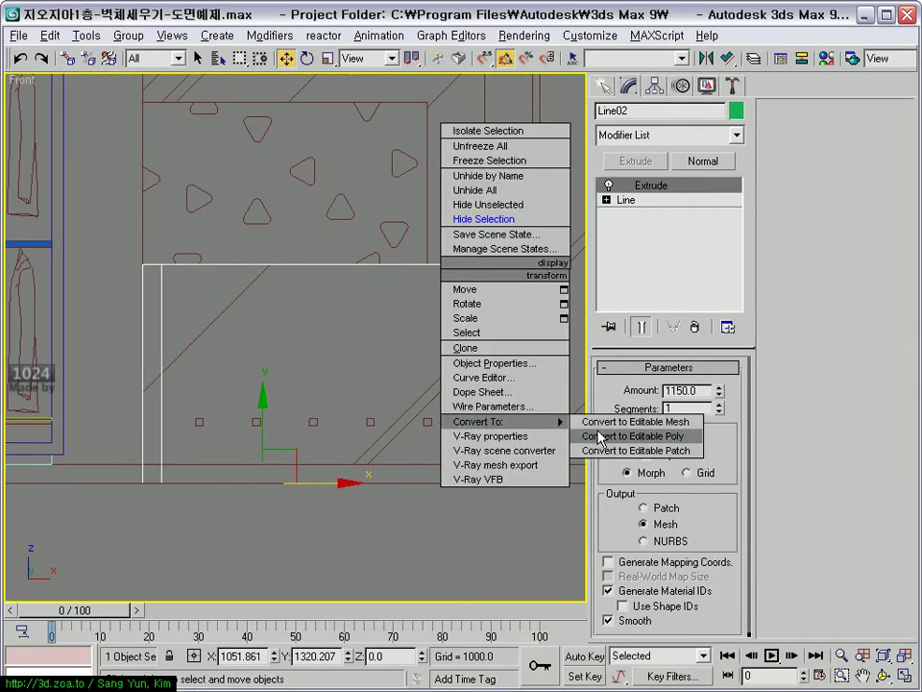
{"action": "left_click", "coordinate": [605, 443]}
{"action": "middle_click_drag", "start_coordinate": [431, 324], "coordinate": [356, 340]}
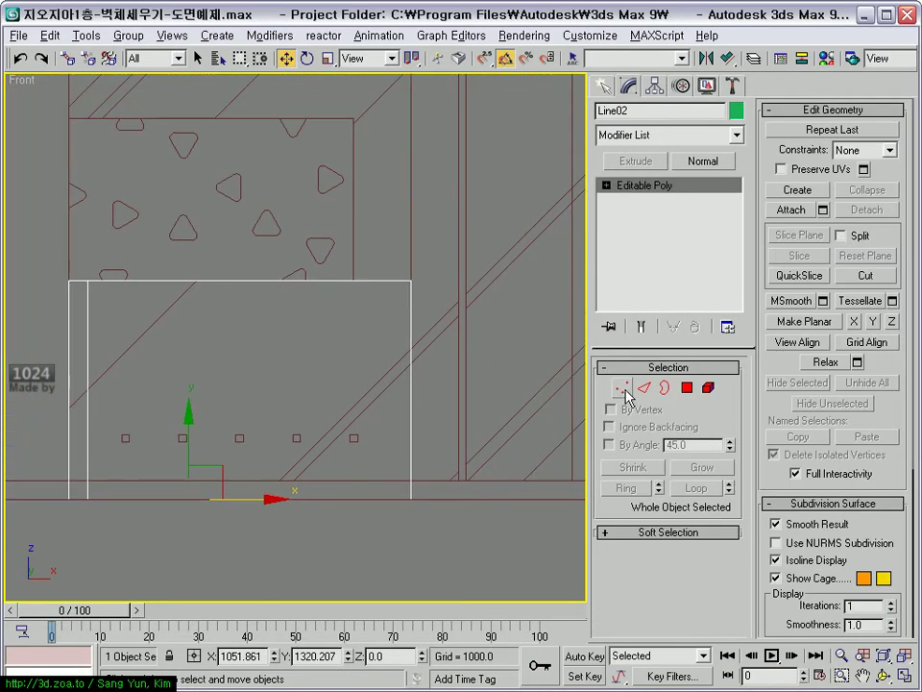
{"action": "left_click", "coordinate": [623, 389]}
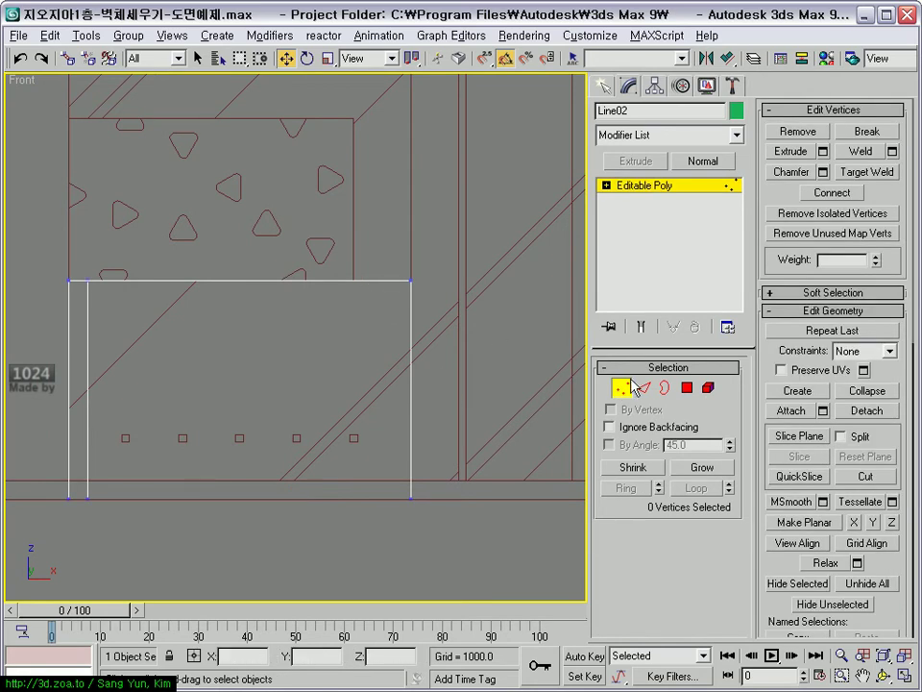
{"action": "scroll", "coordinate": [789, 297], "scroll_direction": "down", "scroll_amount": 5}
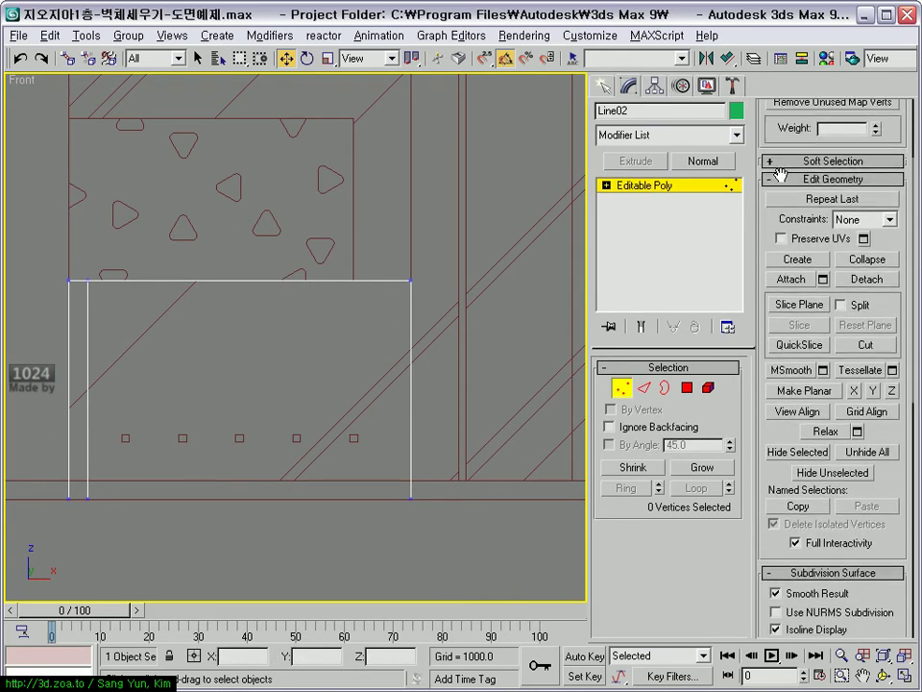
- QuickSlice a vertical cut from the wall's top to bottom near its right end
{"action": "left_click", "coordinate": [807, 344]}
{"action": "left_click", "coordinate": [354, 283]}
{"action": "left_click", "coordinate": [354, 519]}
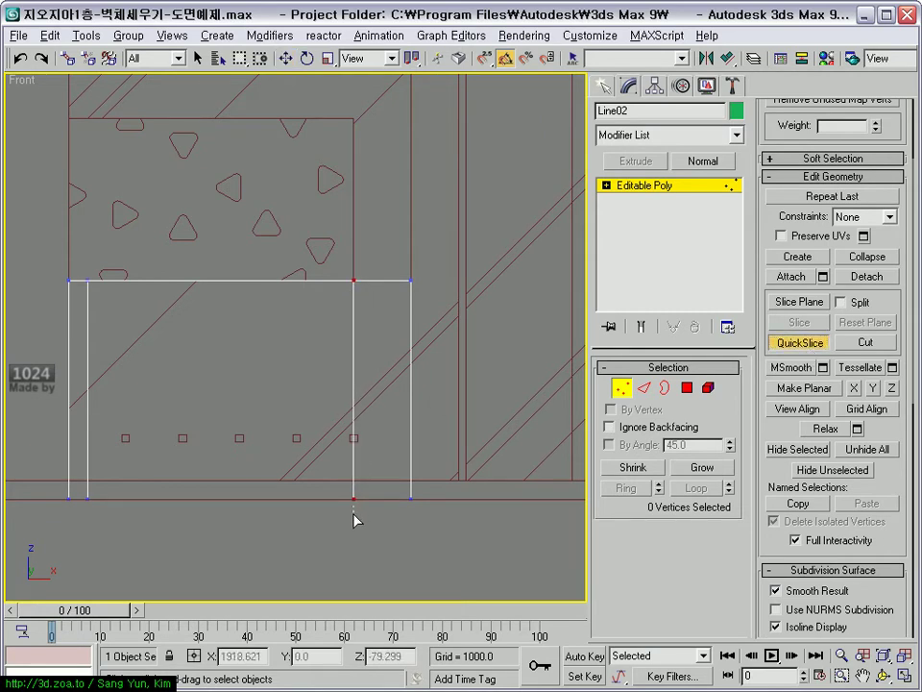
{"action": "right_click", "coordinate": [354, 520]}
- Turn on snapping to vertices
{"action": "scroll", "coordinate": [369, 439], "scroll_direction": "up", "scroll_amount": 5}
{"action": "scroll", "coordinate": [391, 319], "scroll_direction": "down", "scroll_amount": 4}
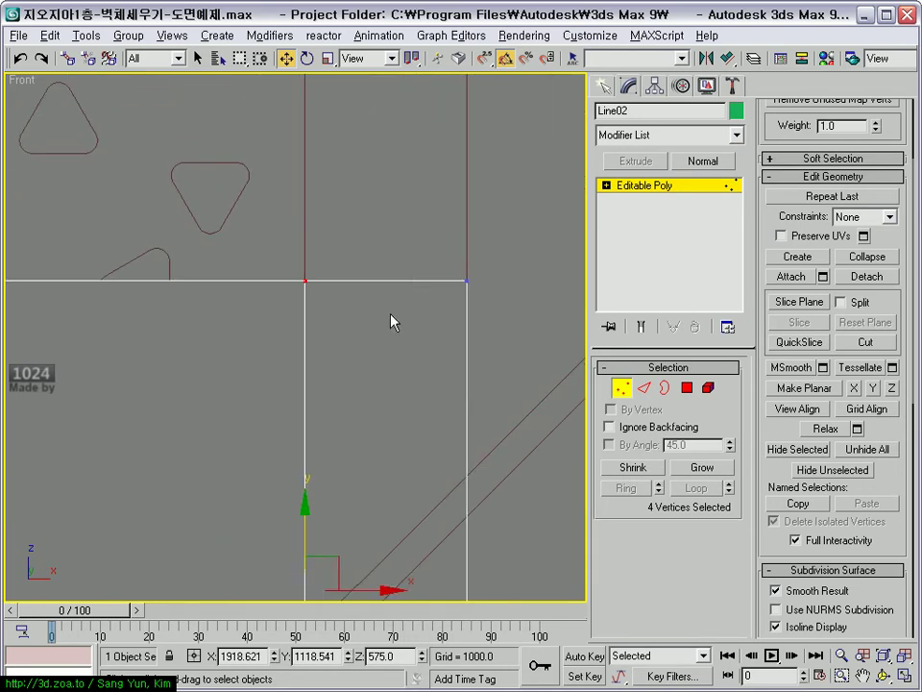
{"action": "scroll", "coordinate": [398, 285], "scroll_direction": "down", "scroll_amount": 4}
{"action": "left_click", "coordinate": [487, 58]}
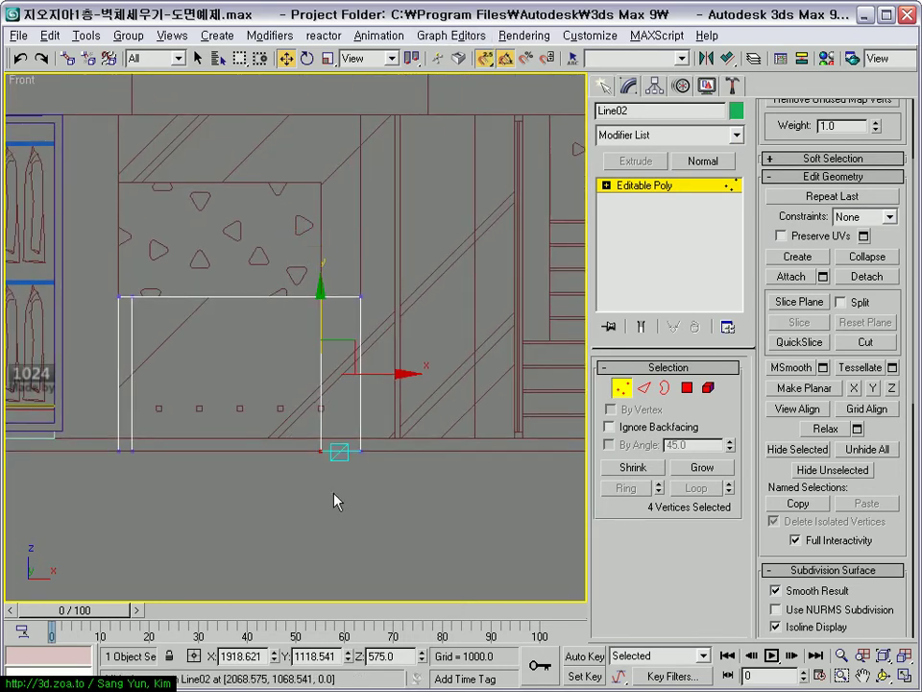
{"action": "scroll", "coordinate": [335, 452], "scroll_direction": "up", "scroll_amount": 3}
{"action": "scroll", "coordinate": [333, 317], "scroll_direction": "up", "scroll_amount": 2}
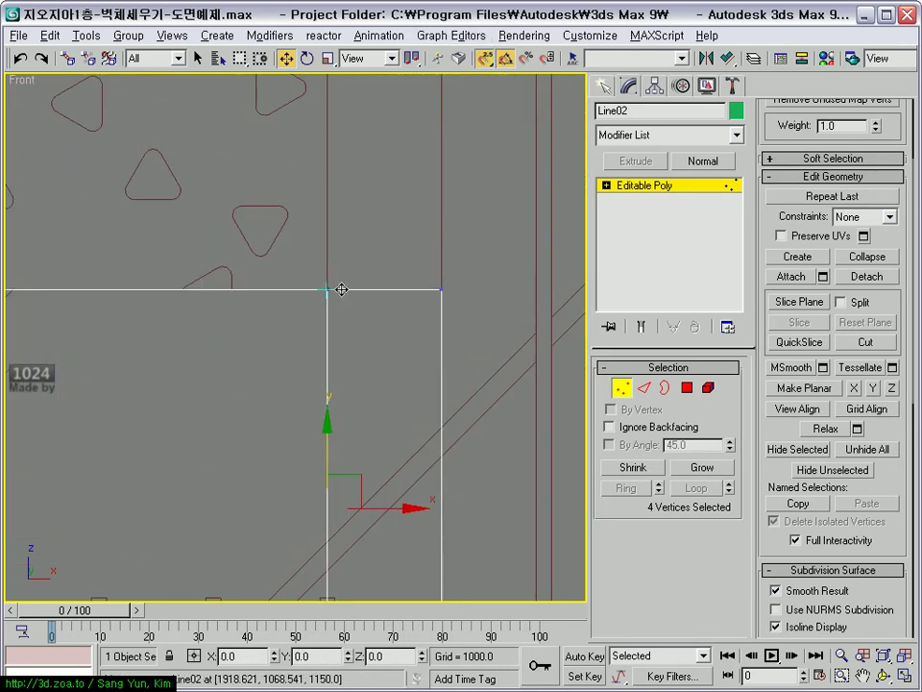
{"action": "scroll", "coordinate": [437, 411], "scroll_direction": "down", "scroll_amount": 3}
{"action": "scroll", "coordinate": [412, 436], "scroll_direction": "down", "scroll_amount": 2}
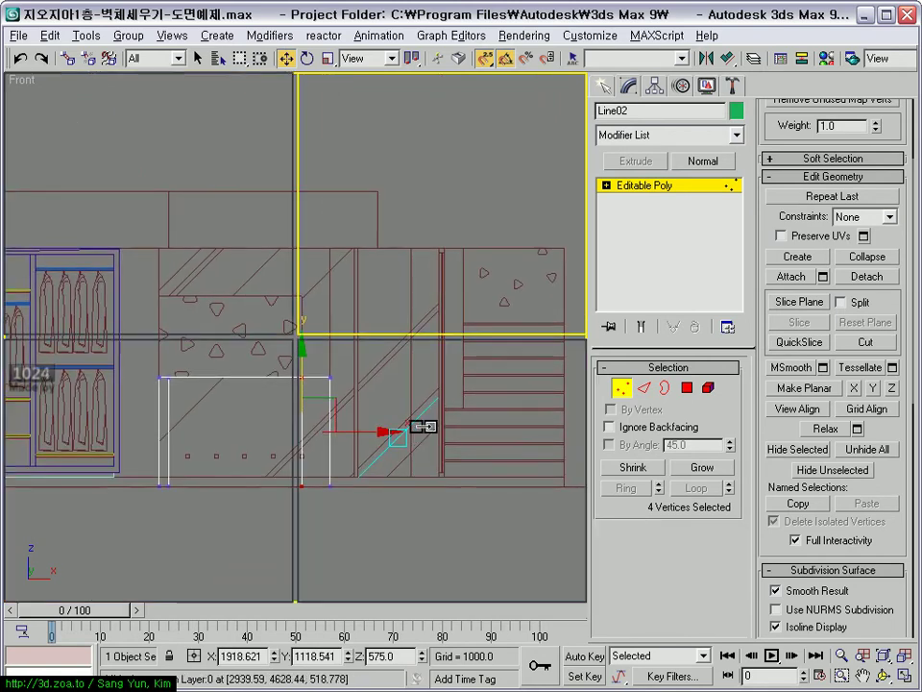
- In Polygon mode, select the top face of the wall's cut-off right end
{"action": "key", "text": "alt+w"}
{"action": "scroll", "coordinate": [393, 433], "scroll_direction": "up", "scroll_amount": 3}
{"action": "scroll", "coordinate": [477, 510], "scroll_direction": "up", "scroll_amount": 2}
{"action": "scroll", "coordinate": [500, 471], "scroll_direction": "up", "scroll_amount": 2}
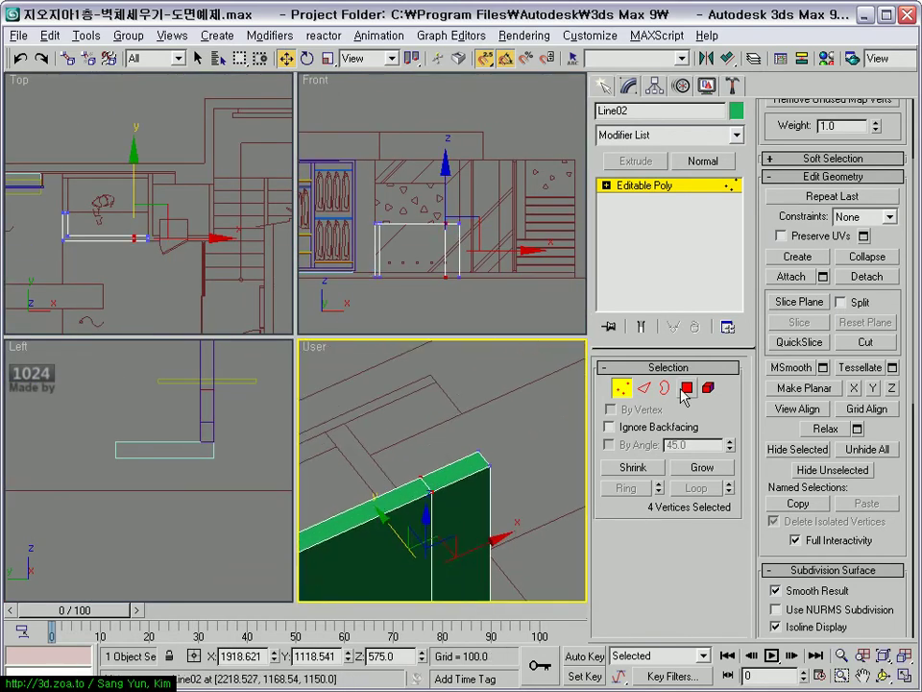
{"action": "key", "text": "4"}
{"action": "left_click", "coordinate": [449, 465]}
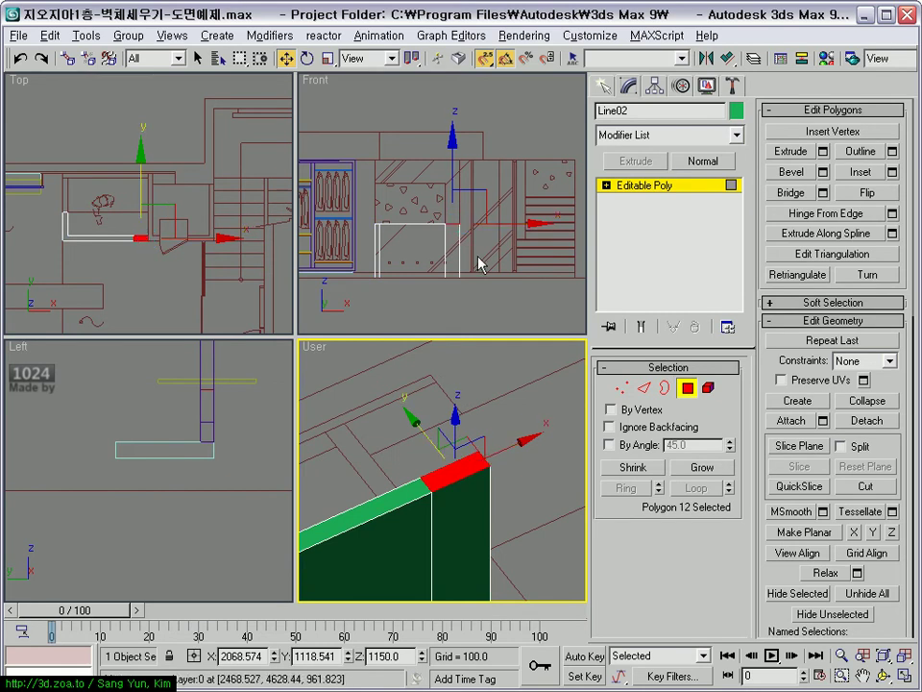
{"action": "scroll", "coordinate": [472, 239], "scroll_direction": "up", "scroll_amount": 3}
{"action": "middle_click_drag", "start_coordinate": [472, 239], "coordinate": [588, 317]}
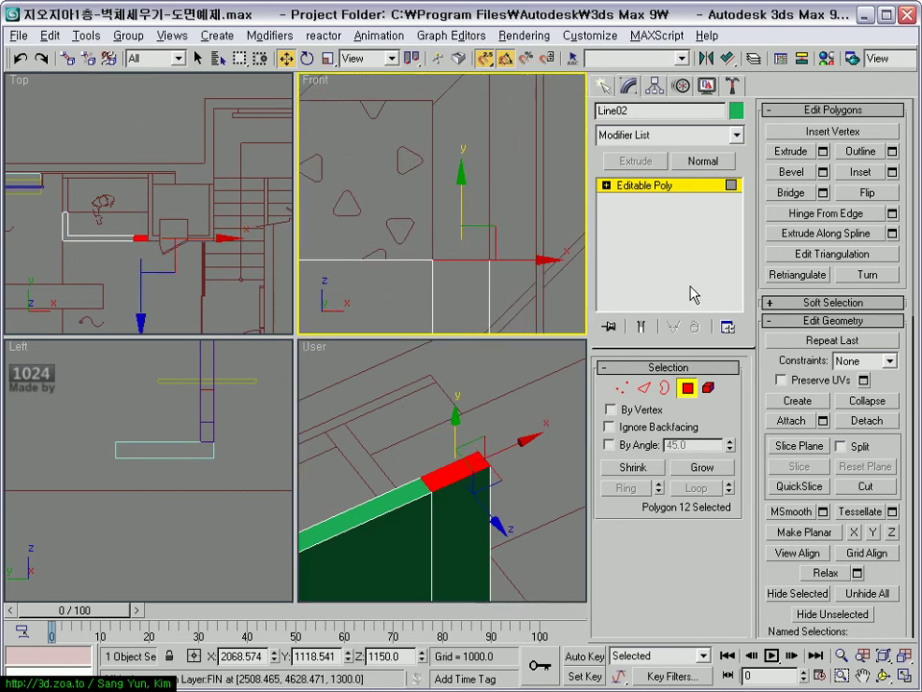
- Extrude that top face upward by 850
{"action": "left_click", "coordinate": [823, 151]}
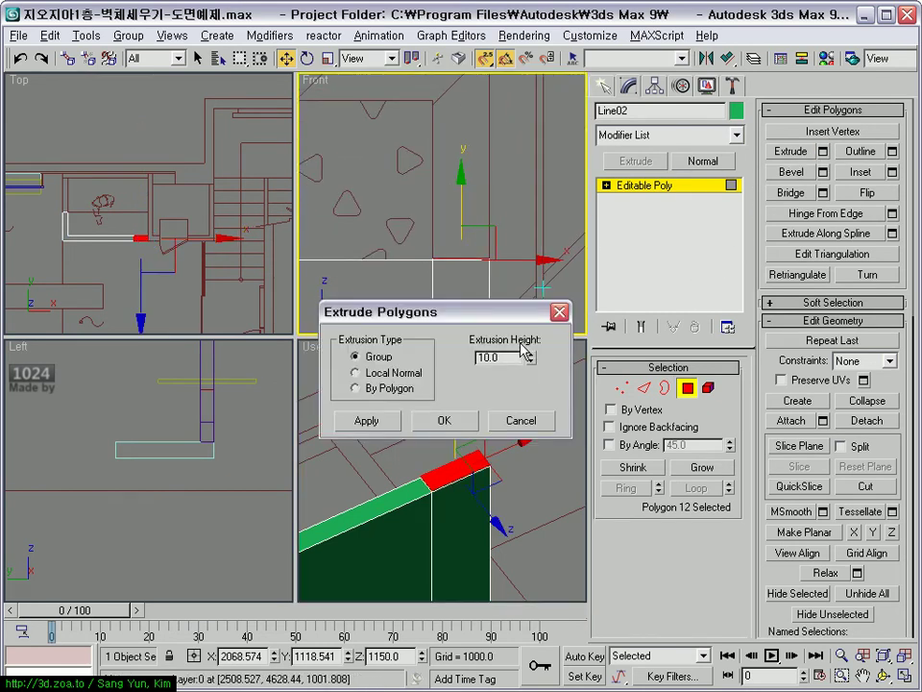
{"action": "left_click_drag", "start_coordinate": [531, 356], "coordinate": [532, 288]}
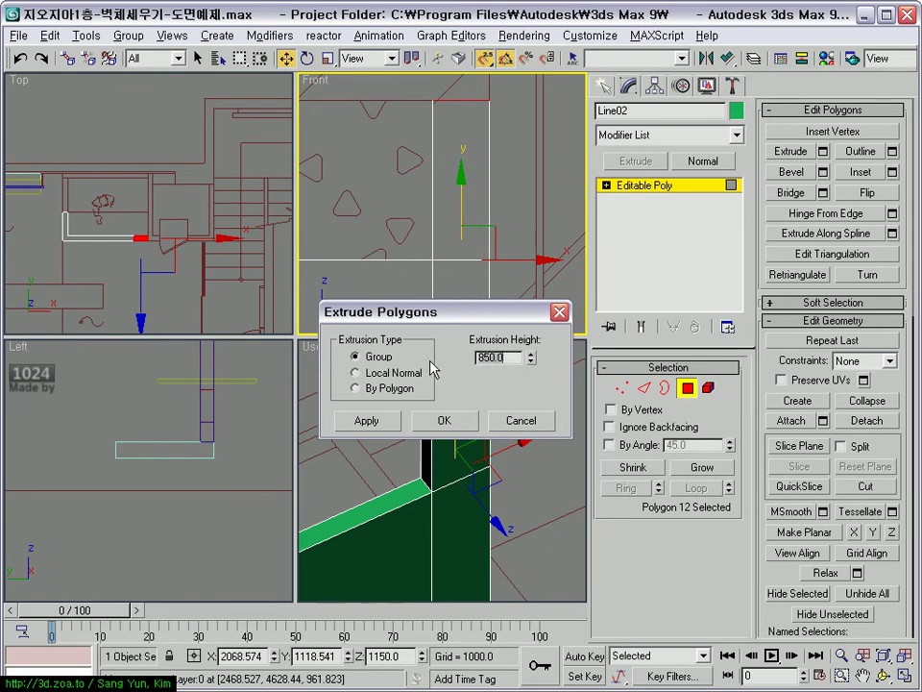
{"action": "left_click", "coordinate": [428, 421]}
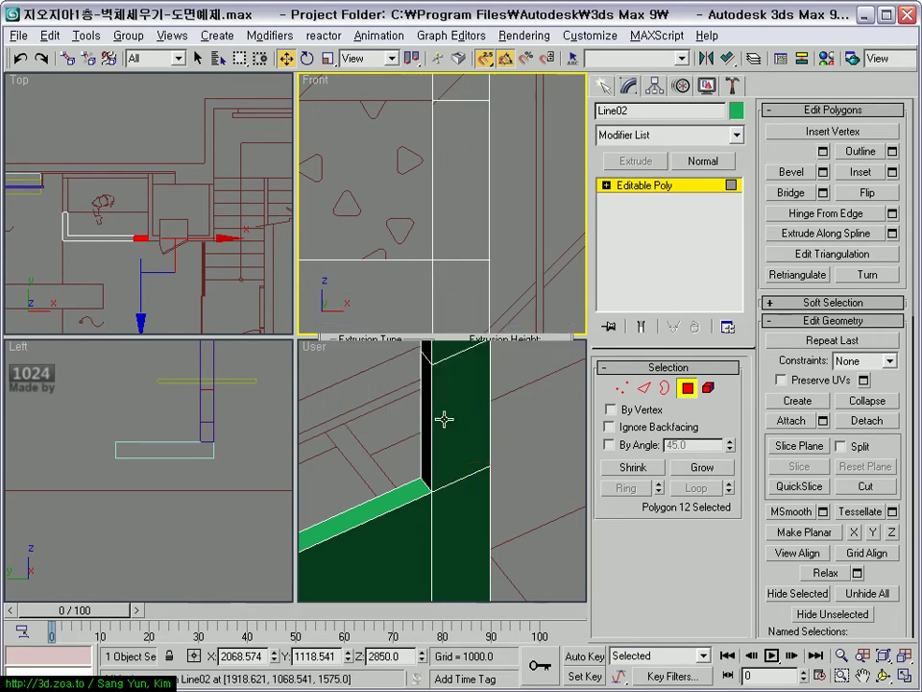
{"action": "scroll", "coordinate": [450, 326], "scroll_direction": "down", "scroll_amount": 3}
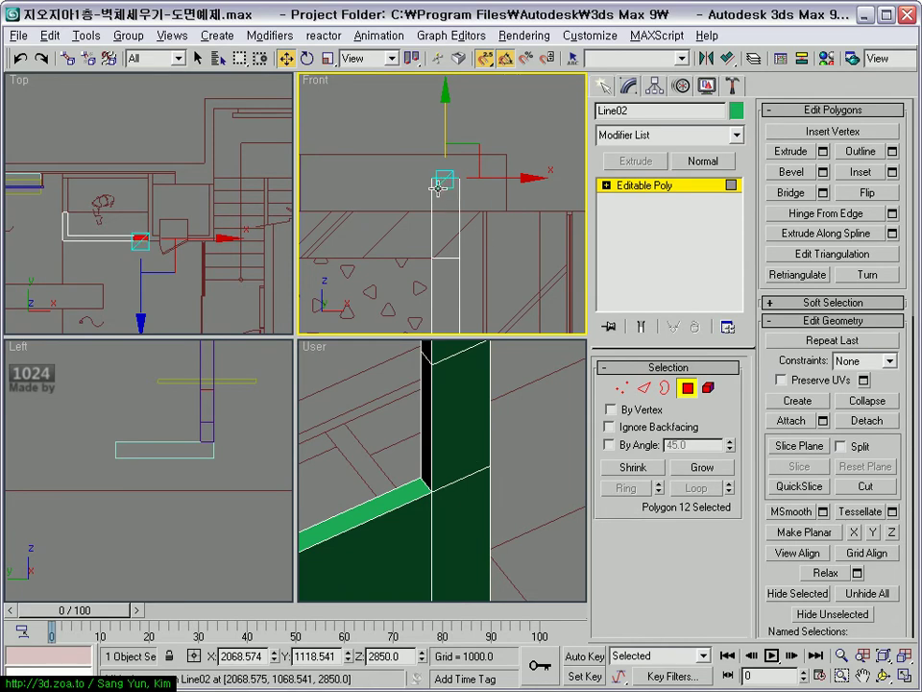
- Lower the wall's four top vertices to height 2500
{"action": "key", "text": "1"}
{"action": "left_click_drag", "start_coordinate": [414, 168], "coordinate": [486, 222]}
{"action": "key", "text": "alt+w"}
{"action": "scroll", "coordinate": [455, 292], "scroll_direction": "up", "scroll_amount": 3}
{"action": "scroll", "coordinate": [346, 309], "scroll_direction": "down", "scroll_amount": 1}
{"action": "mouse_move", "coordinate": [319, 228]}
{"action": "left_mouse_down"}
{"action": "mouse_move", "coordinate": [323, 339]}
{"action": "mouse_move", "coordinate": [429, 212]}
{"action": "mouse_move", "coordinate": [426, 336]}
{"action": "left_mouse_up"}
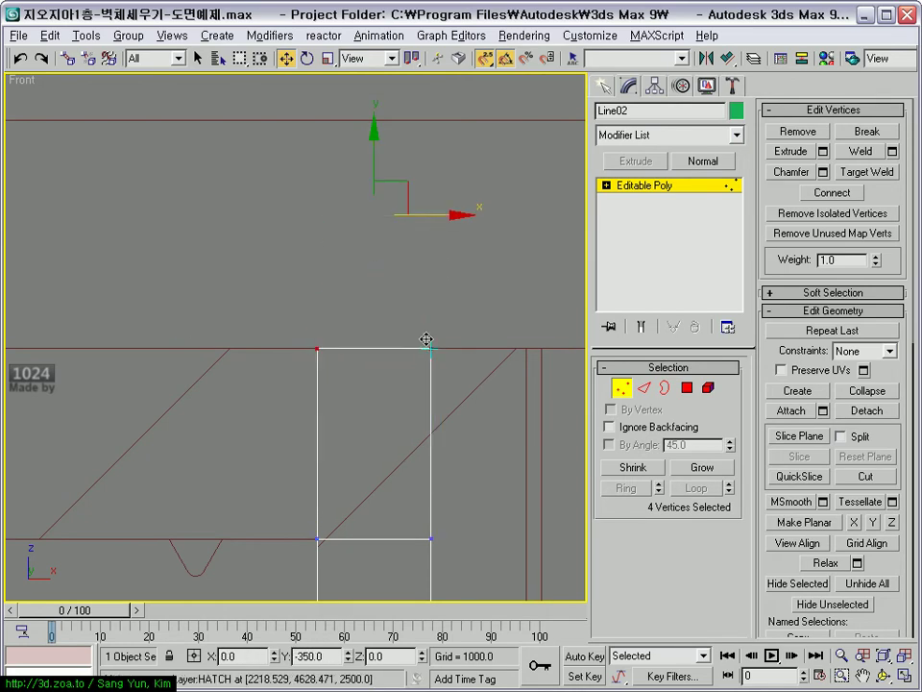
{"action": "scroll", "coordinate": [427, 335], "scroll_direction": "down", "scroll_amount": 2}
{"action": "scroll", "coordinate": [449, 327], "scroll_direction": "down", "scroll_amount": 1}
{"action": "middle_click_drag", "start_coordinate": [448, 327], "coordinate": [457, 320]}
{"action": "key", "text": "alt+w"}
- Select the wall's side face and extrude it by 850
{"action": "mouse_move", "coordinate": [473, 441]}
{"action": "middle_mouse_down", "text": "alt"}
{"action": "mouse_move", "coordinate": [474, 486]}
{"action": "mouse_move", "coordinate": [487, 462]}
{"action": "middle_mouse_up", "text": "alt"}
{"action": "key", "text": "4"}
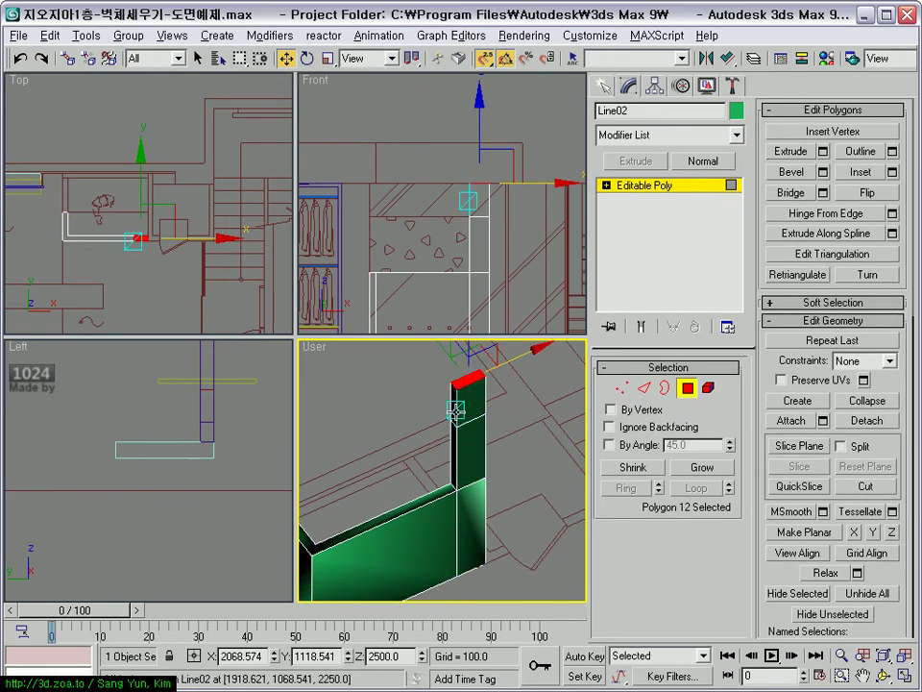
{"action": "scroll", "coordinate": [459, 463], "scroll_direction": "up", "scroll_amount": 2}
{"action": "left_click", "coordinate": [470, 467]}
{"action": "left_click", "coordinate": [469, 448]}
{"action": "middle_click", "coordinate": [486, 198]}
{"action": "key", "text": "alt+w"}
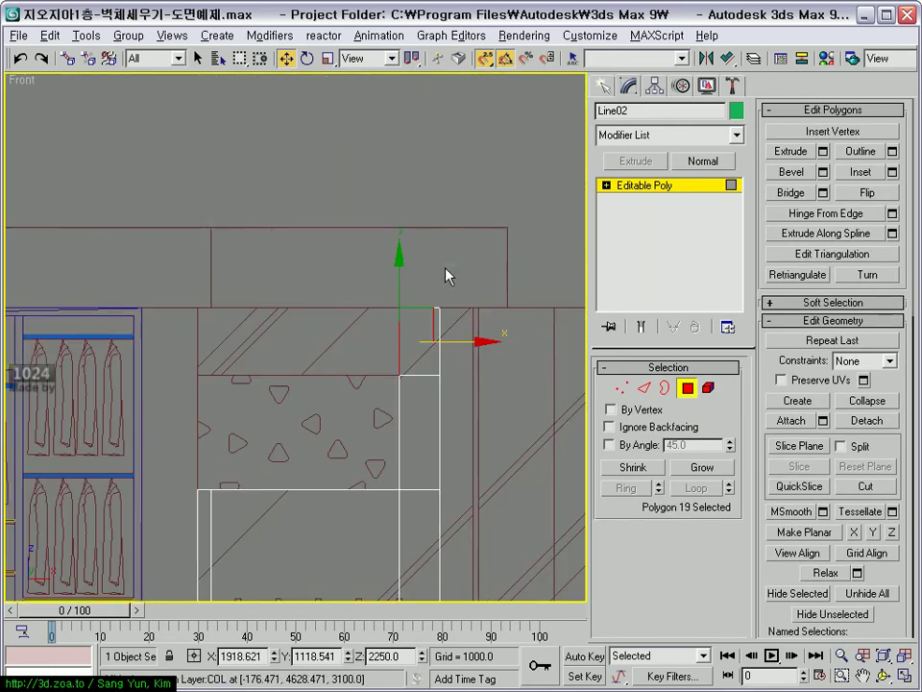
{"action": "scroll", "coordinate": [447, 272], "scroll_direction": "up", "scroll_amount": 2}
{"action": "left_click", "coordinate": [823, 151]}
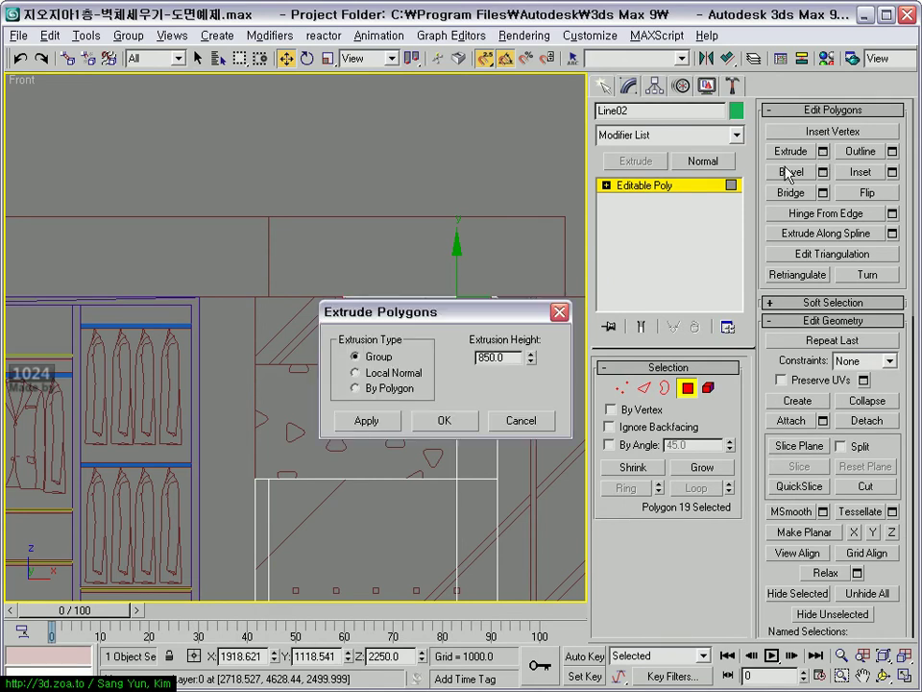
{"action": "left_click_drag", "start_coordinate": [437, 311], "coordinate": [402, 486]}
{"action": "middle_click_drag", "start_coordinate": [398, 403], "coordinate": [398, 344]}
{"action": "left_click", "coordinate": [410, 537]}
- Pull the extrusion's end vertices left to X 518.5
{"action": "left_click", "coordinate": [620, 387]}
{"action": "left_click_drag", "start_coordinate": [326, 219], "coordinate": [380, 335]}
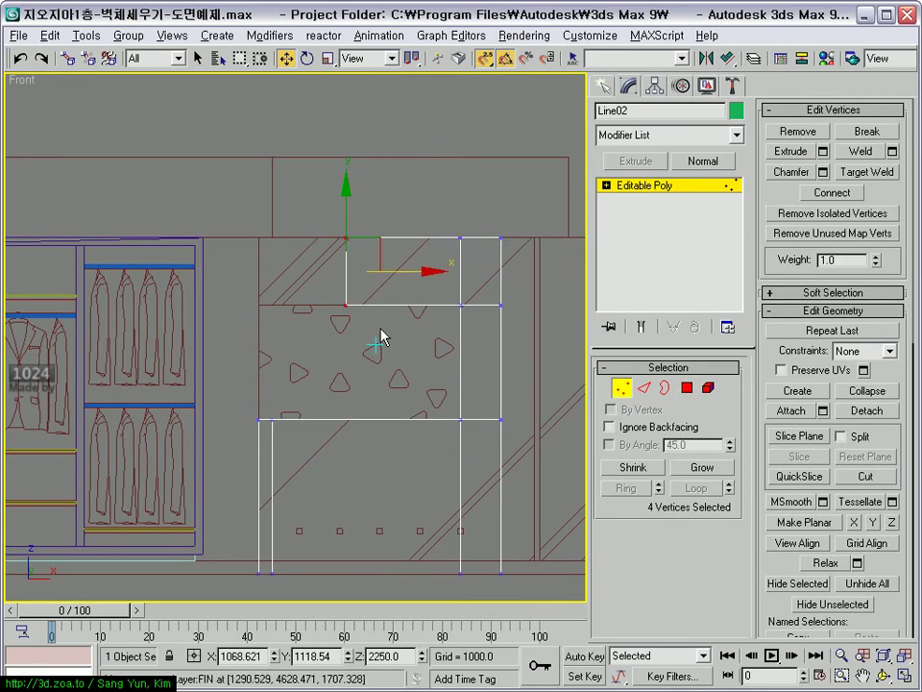
{"action": "scroll", "coordinate": [470, 443], "scroll_direction": "up", "scroll_amount": 3}
{"action": "scroll", "coordinate": [415, 310], "scroll_direction": "up", "scroll_amount": 2}
{"action": "left_click_drag", "start_coordinate": [429, 292], "coordinate": [224, 292]}
{"action": "scroll", "coordinate": [288, 365], "scroll_direction": "down", "scroll_amount": 2}
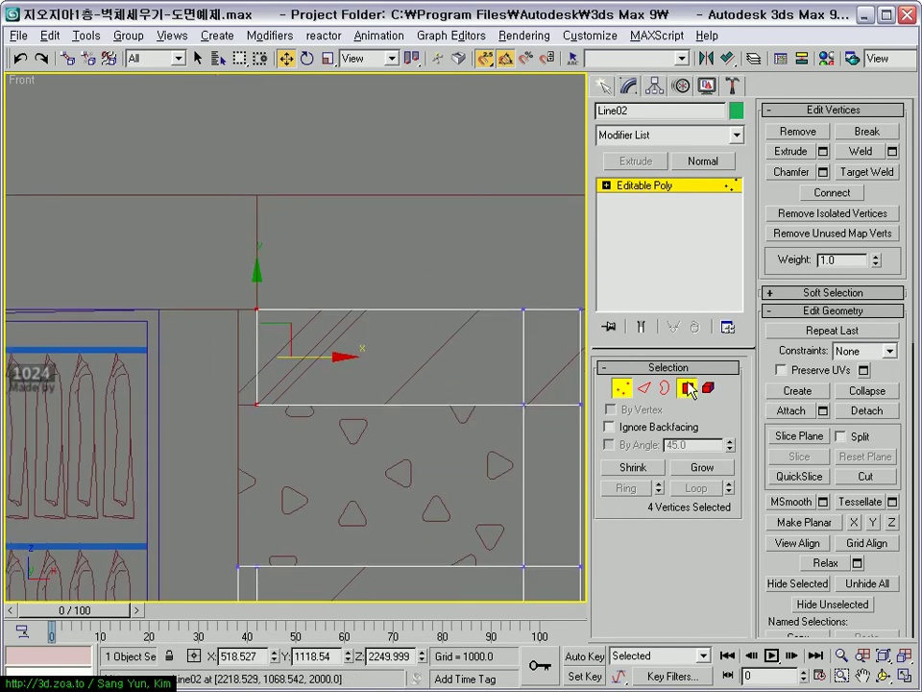
- Extrude the face again by 187
{"action": "left_click", "coordinate": [689, 385]}
{"action": "left_click", "coordinate": [822, 152]}
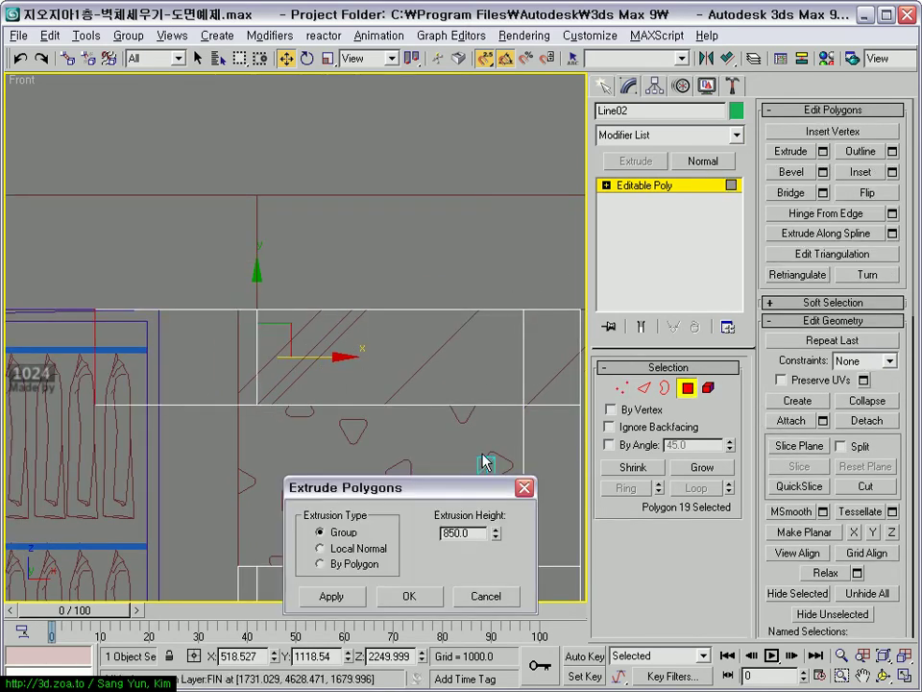
{"action": "left_click_drag", "start_coordinate": [498, 532], "coordinate": [497, 600]}
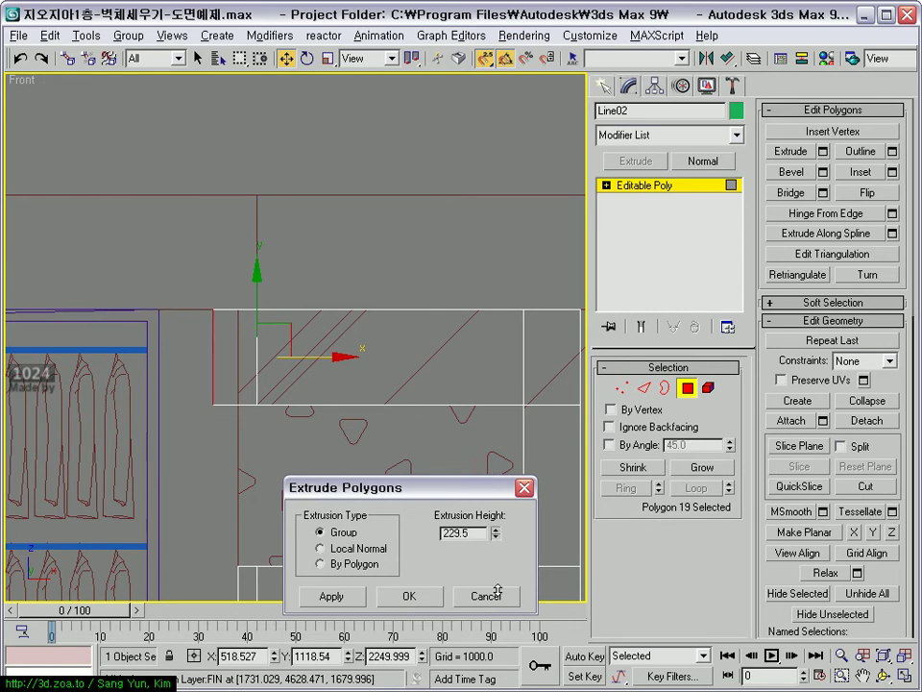
{"action": "left_click", "coordinate": [408, 596]}
{"action": "scroll", "coordinate": [274, 438], "scroll_direction": "up", "scroll_amount": 3}
{"action": "scroll", "coordinate": [252, 437], "scroll_direction": "up", "scroll_amount": 2}
- Shift the four left-end vertices right to X 418.5
{"action": "key", "text": "1"}
{"action": "left_click_drag", "start_coordinate": [211, 274], "coordinate": [263, 523]}
{"action": "left_click_drag", "start_coordinate": [229, 483], "coordinate": [269, 484]}
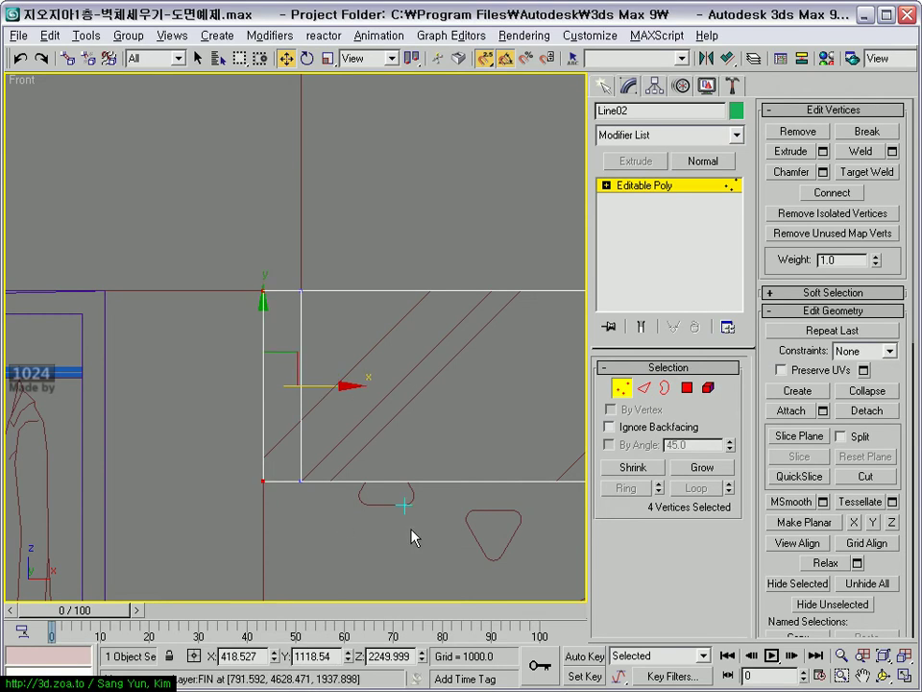
{"action": "scroll", "coordinate": [365, 505], "scroll_direction": "down", "scroll_amount": 3}
- Select the end face of the overhead arm in the Perspective view
{"action": "key", "text": "alt+w"}
{"action": "middle_click_drag", "start_coordinate": [440, 519], "coordinate": [459, 501], "text": "alt"}
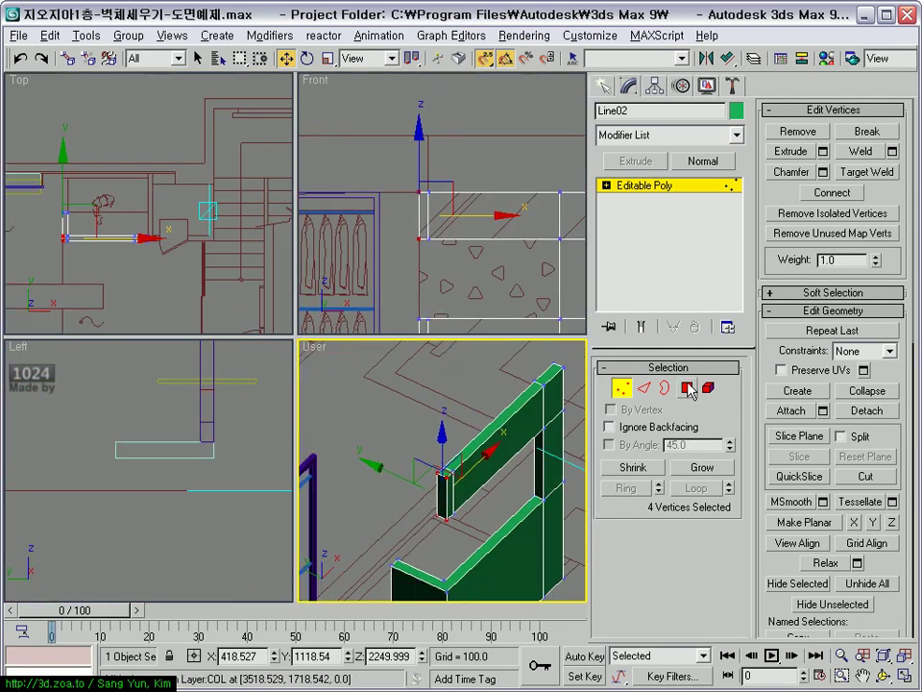
{"action": "key", "text": "4"}
{"action": "left_click", "coordinate": [423, 519]}
{"action": "scroll", "coordinate": [436, 497], "scroll_direction": "up", "scroll_amount": 2}
{"action": "left_click", "coordinate": [435, 498]}
{"action": "scroll", "coordinate": [469, 220], "scroll_direction": "up", "scroll_amount": 3}
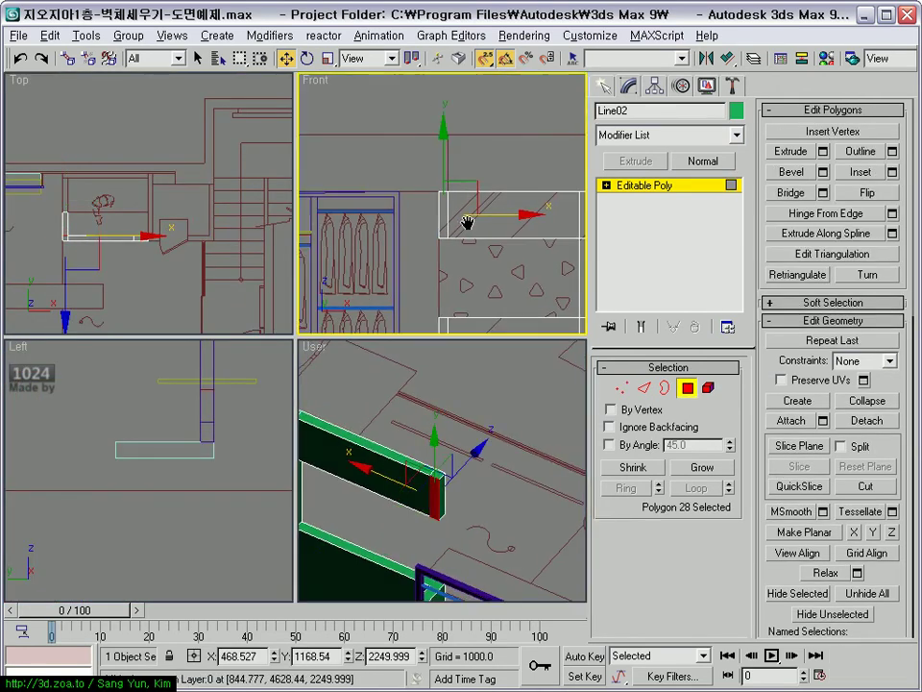
{"action": "scroll", "coordinate": [160, 262], "scroll_direction": "up", "scroll_amount": 2}
{"action": "scroll", "coordinate": [177, 248], "scroll_direction": "up", "scroll_amount": 2}
{"action": "scroll", "coordinate": [180, 245], "scroll_direction": "up", "scroll_amount": 2}
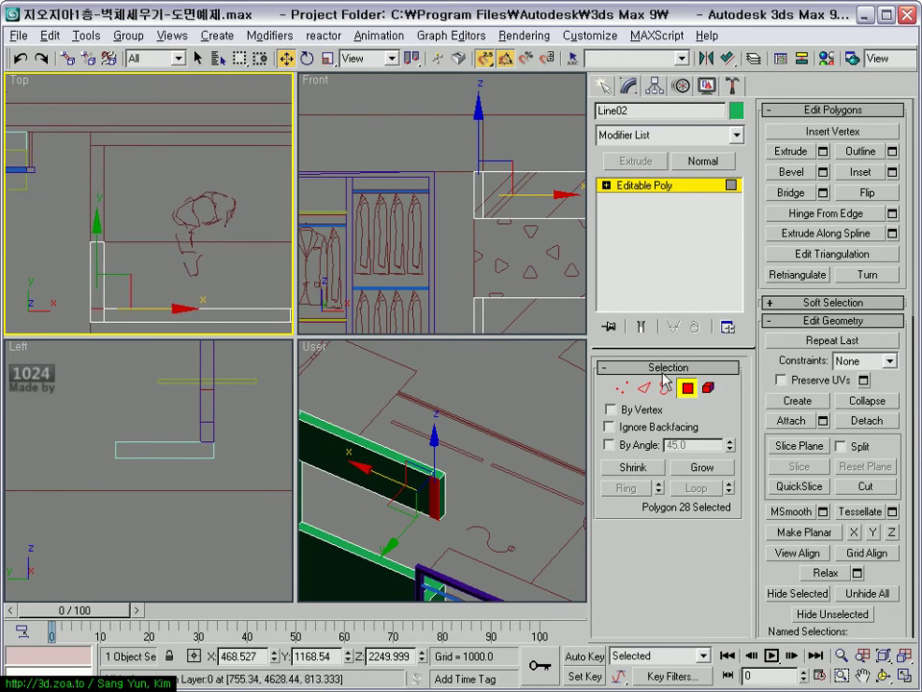
- Extrude the arm's end face by 1220 to form the return
{"action": "left_click", "coordinate": [823, 151]}
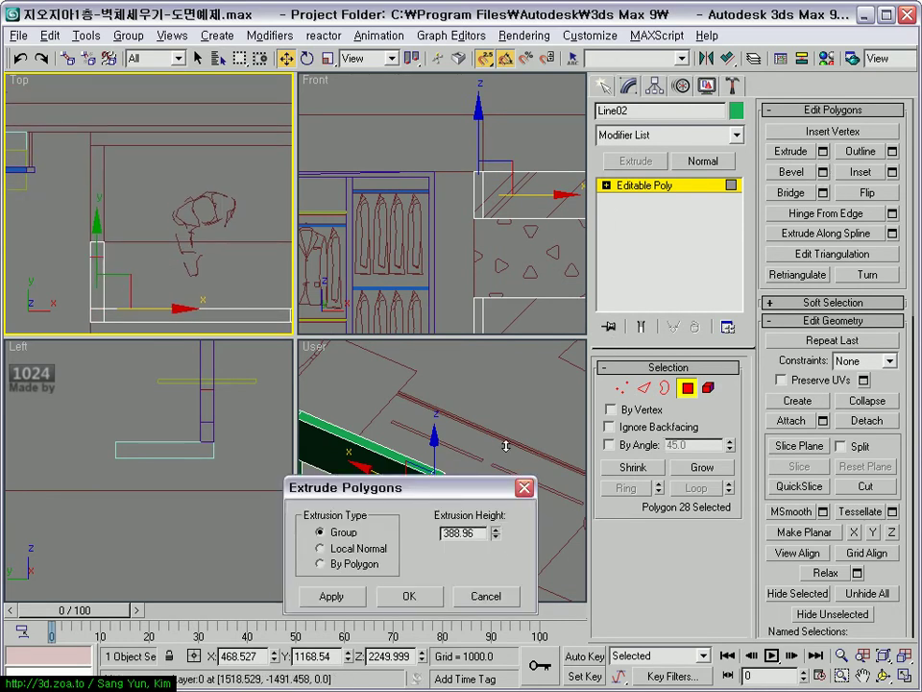
{"action": "left_click_drag", "start_coordinate": [535, 138], "coordinate": [544, 61]}
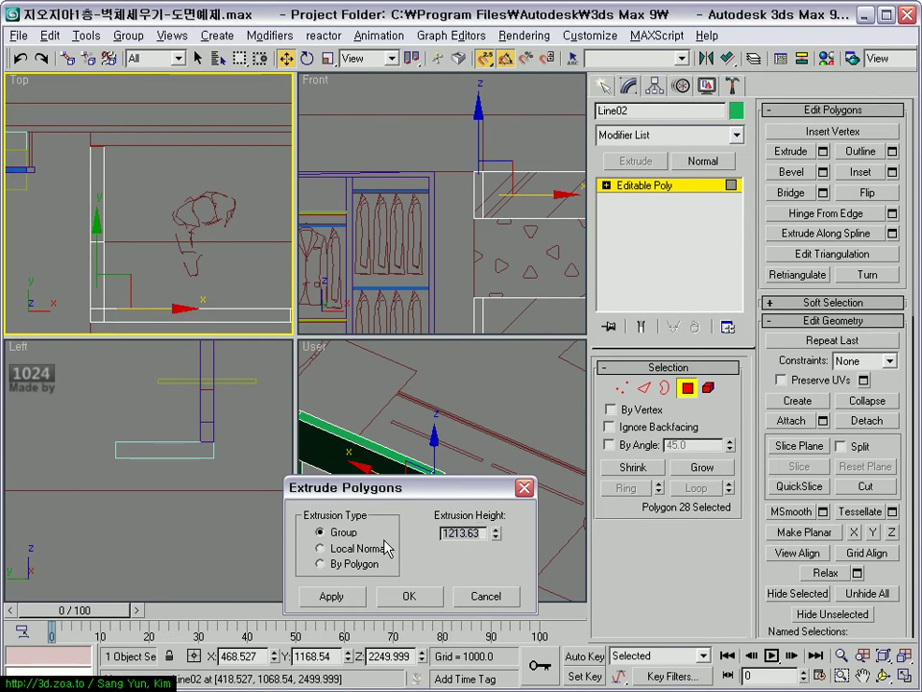
{"action": "type", "text": "00"}
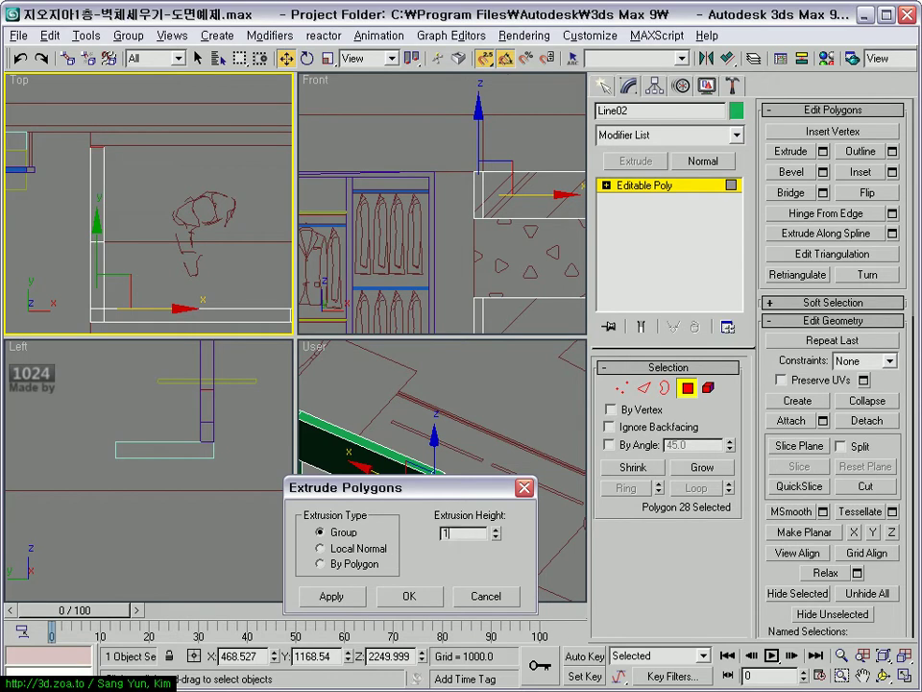
{"action": "left_click", "coordinate": [409, 596]}
{"action": "scroll", "coordinate": [485, 473], "scroll_direction": "down", "scroll_amount": 3}
{"action": "mouse_move", "coordinate": [484, 474]}
{"action": "middle_mouse_down", "text": "alt"}
{"action": "mouse_move", "coordinate": [386, 449]}
{"action": "mouse_move", "coordinate": [502, 431]}
{"action": "mouse_move", "coordinate": [551, 510]}
{"action": "mouse_move", "coordinate": [439, 458]}
{"action": "middle_mouse_up", "text": "alt"}
{"action": "key", "text": "alt+w"}
{"action": "key", "text": "alt+w"}
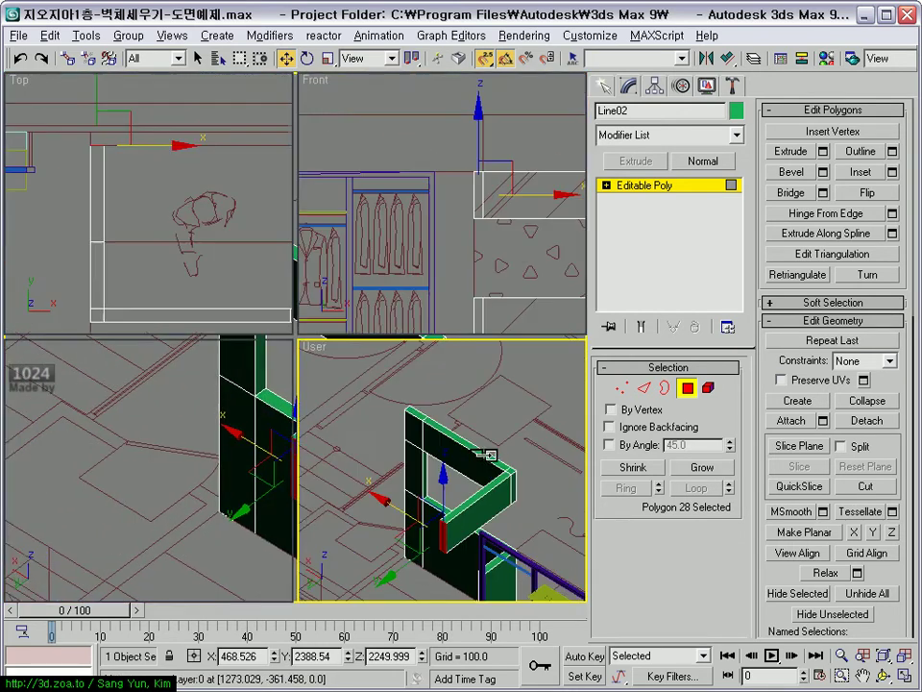
{"action": "middle_click_drag", "start_coordinate": [159, 213], "coordinate": [154, 175]}
{"action": "key", "text": "alt+w"}
{"action": "scroll", "coordinate": [193, 230], "scroll_direction": "up", "scroll_amount": 3}
{"action": "middle_click_drag", "start_coordinate": [259, 313], "coordinate": [247, 313]}
- Draw a 1700 × 500 rectangle inside the frame outline in the Top view
{"action": "left_click", "coordinate": [604, 86]}
{"action": "left_click", "coordinate": [679, 217]}
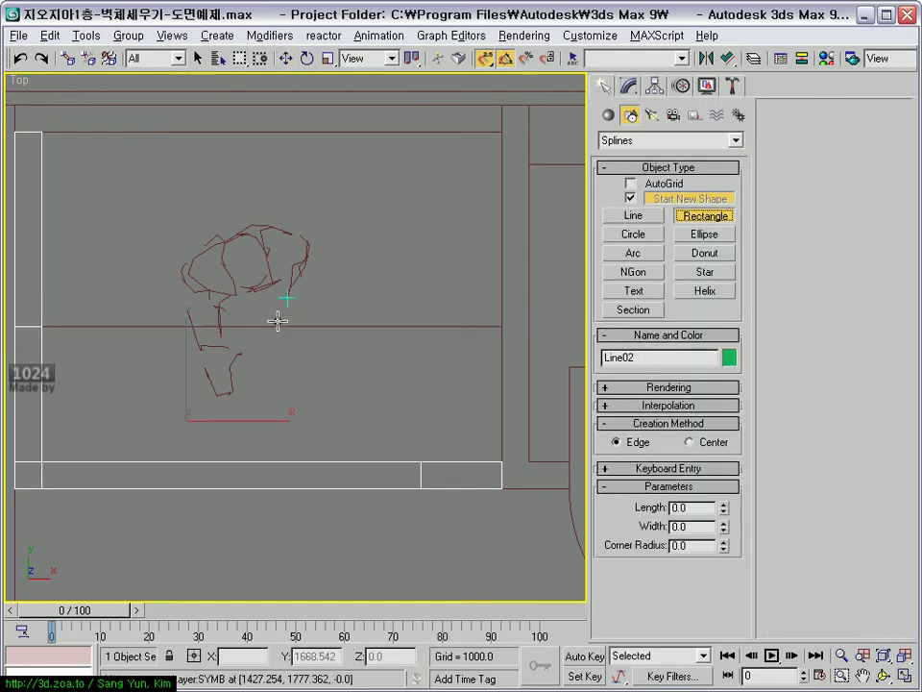
{"action": "left_click_drag", "start_coordinate": [41, 327], "coordinate": [498, 463]}
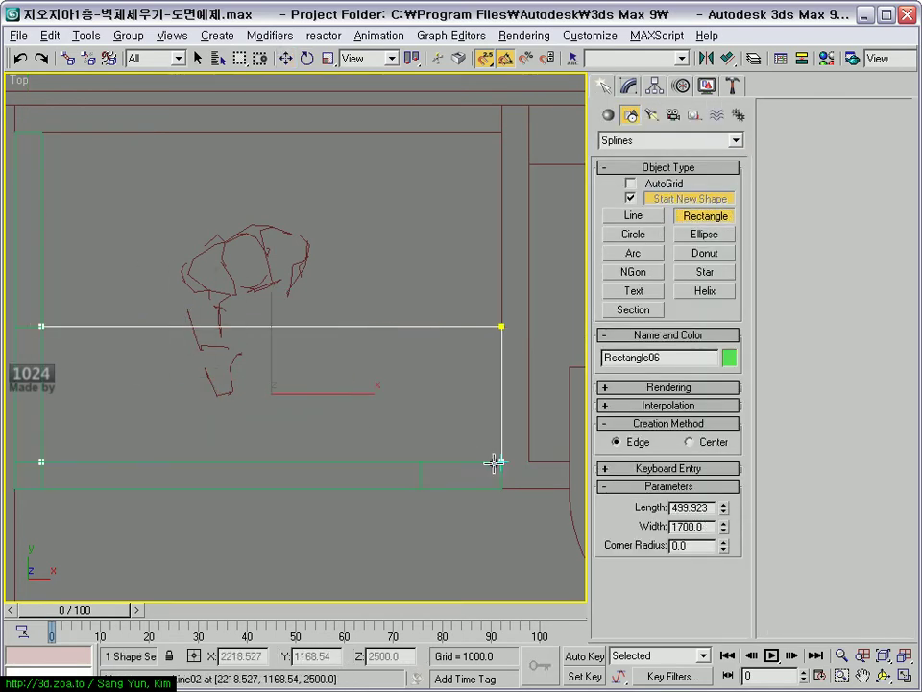
{"action": "key", "text": "alt+w"}
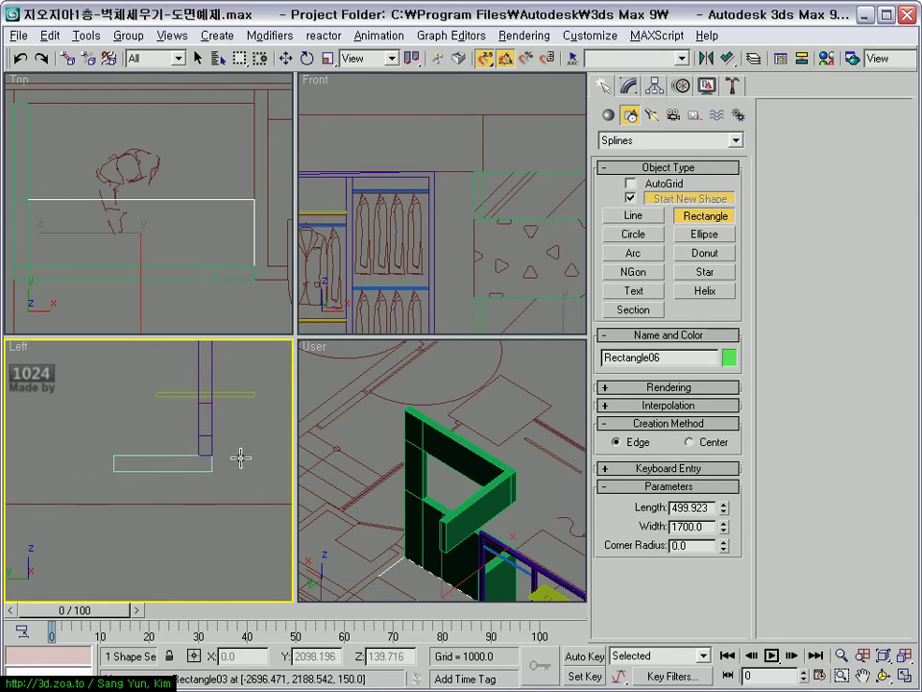
{"action": "scroll", "coordinate": [242, 457], "scroll_direction": "down", "scroll_amount": 2}
- Add an Extrude modifier to the rectangle with Amount 30
{"action": "key", "text": "w"}
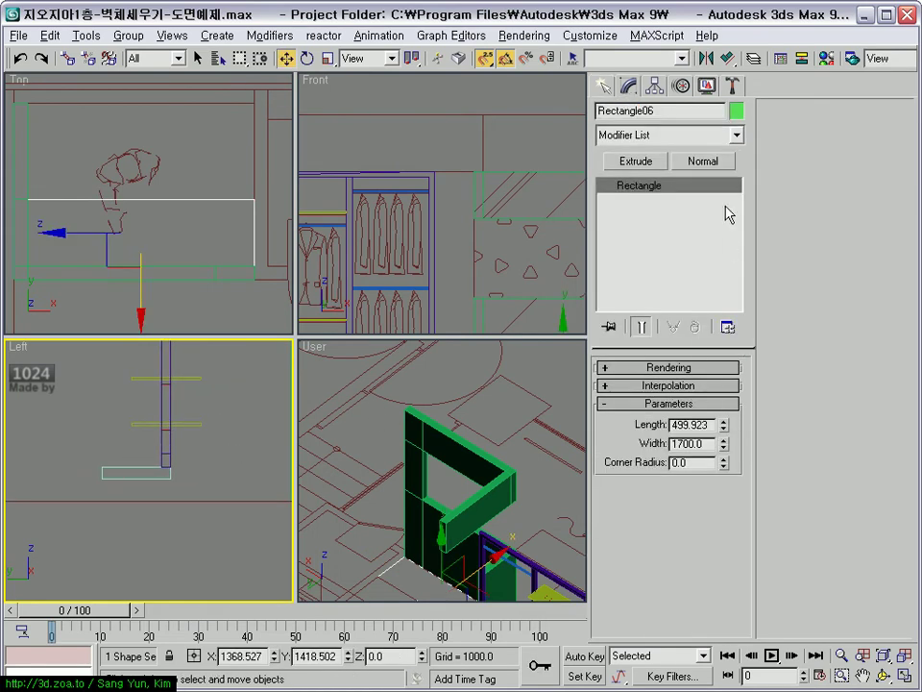
{"action": "left_click", "coordinate": [635, 160]}
{"action": "double_click", "coordinate": [713, 388]}
{"action": "type", "text": "30"}
{"action": "key", "text": "Return"}
{"action": "scroll", "coordinate": [377, 294], "scroll_direction": "up", "scroll_amount": 2}
{"action": "scroll", "coordinate": [164, 510], "scroll_direction": "up", "scroll_amount": 2}
{"action": "scroll", "coordinate": [202, 548], "scroll_direction": "up", "scroll_amount": 2}
{"action": "middle_click_drag", "start_coordinate": [202, 548], "coordinate": [134, 466]}
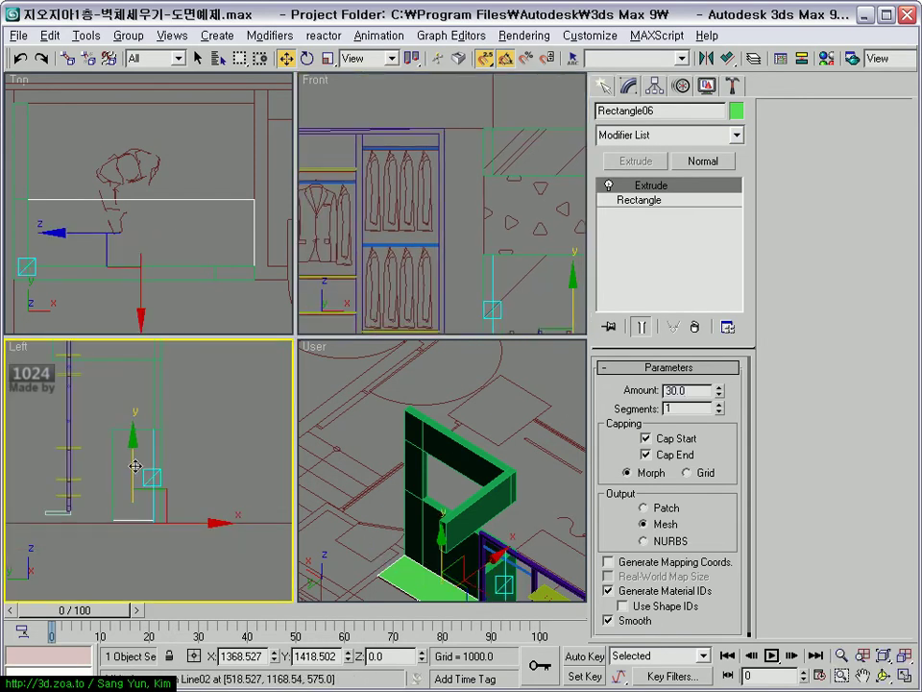
- Align the slab with the frame and raise it to about 1041 height, snapping off
{"action": "left_click_drag", "start_coordinate": [135, 464], "coordinate": [140, 452]}
{"action": "key", "text": "s"}
{"action": "middle_click_drag", "start_coordinate": [151, 451], "coordinate": [177, 446]}
{"action": "mouse_move", "coordinate": [161, 456]}
{"action": "left_mouse_down"}
{"action": "mouse_move", "coordinate": [183, 372]}
{"action": "mouse_move", "coordinate": [185, 383]}
{"action": "left_mouse_up"}
{"action": "scroll", "coordinate": [463, 486], "scroll_direction": "up", "scroll_amount": 2}
- Orbit and reframe the views to check the shelf's placement within the frame
{"action": "key", "text": "alt+w"}
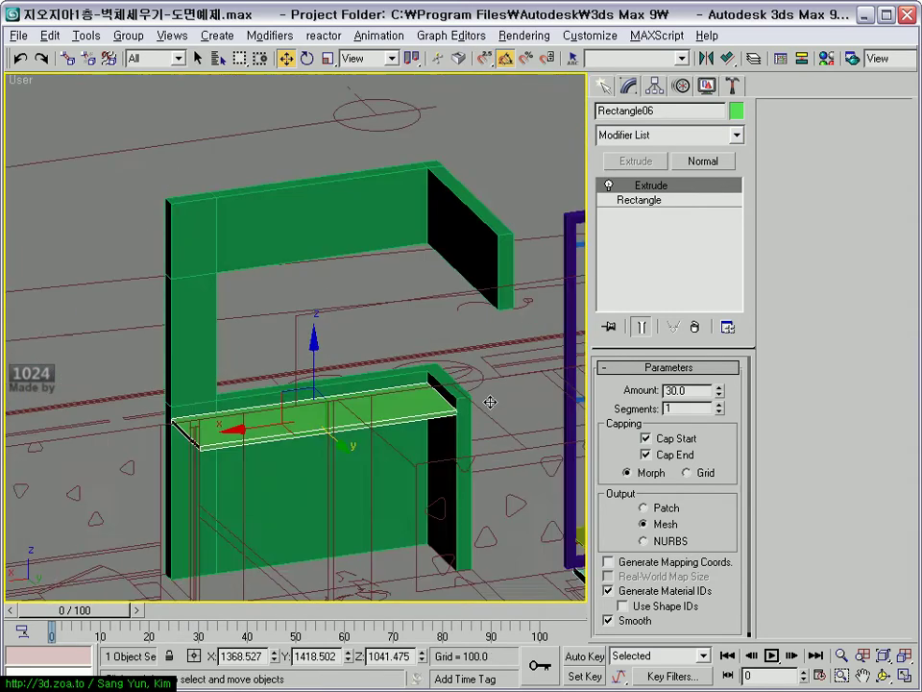
{"action": "scroll", "coordinate": [490, 402], "scroll_direction": "down", "scroll_amount": 2}
{"action": "scroll", "coordinate": [395, 323], "scroll_direction": "up", "scroll_amount": 4}
{"action": "scroll", "coordinate": [351, 327], "scroll_direction": "up", "scroll_amount": 1}
{"action": "scroll", "coordinate": [350, 362], "scroll_direction": "up", "scroll_amount": 1}
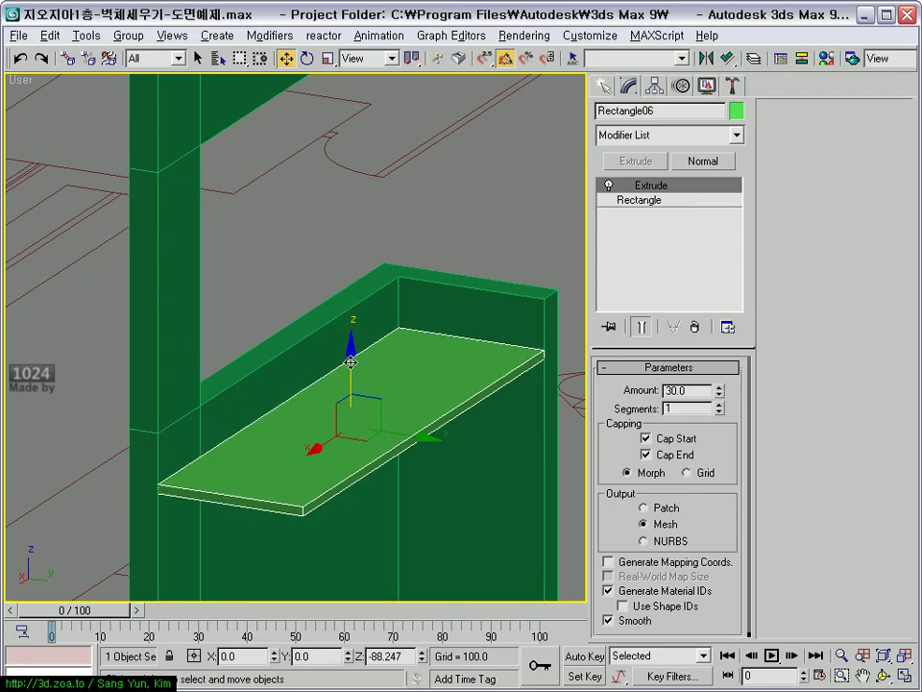
{"action": "mouse_move", "coordinate": [416, 409]}
{"action": "middle_mouse_down", "text": "alt"}
{"action": "mouse_move", "coordinate": [262, 351]}
{"action": "mouse_move", "coordinate": [391, 380]}
{"action": "mouse_move", "coordinate": [280, 411]}
{"action": "mouse_move", "coordinate": [340, 398]}
{"action": "mouse_move", "coordinate": [200, 420]}
{"action": "mouse_move", "coordinate": [262, 383]}
{"action": "mouse_move", "coordinate": [390, 346]}
{"action": "mouse_move", "coordinate": [355, 434]}
{"action": "mouse_move", "coordinate": [149, 397]}
{"action": "middle_mouse_up", "text": "alt"}
{"action": "key", "text": "alt+w"}
{"action": "mouse_move", "coordinate": [414, 288]}
{"action": "middle_mouse_down"}
{"action": "mouse_move", "coordinate": [390, 127]}
{"action": "mouse_move", "coordinate": [420, 232]}
{"action": "mouse_move", "coordinate": [463, 289]}
{"action": "mouse_move", "coordinate": [439, 258]}
{"action": "mouse_move", "coordinate": [339, 229]}
{"action": "middle_mouse_up"}
{"action": "key", "text": "alt+w"}
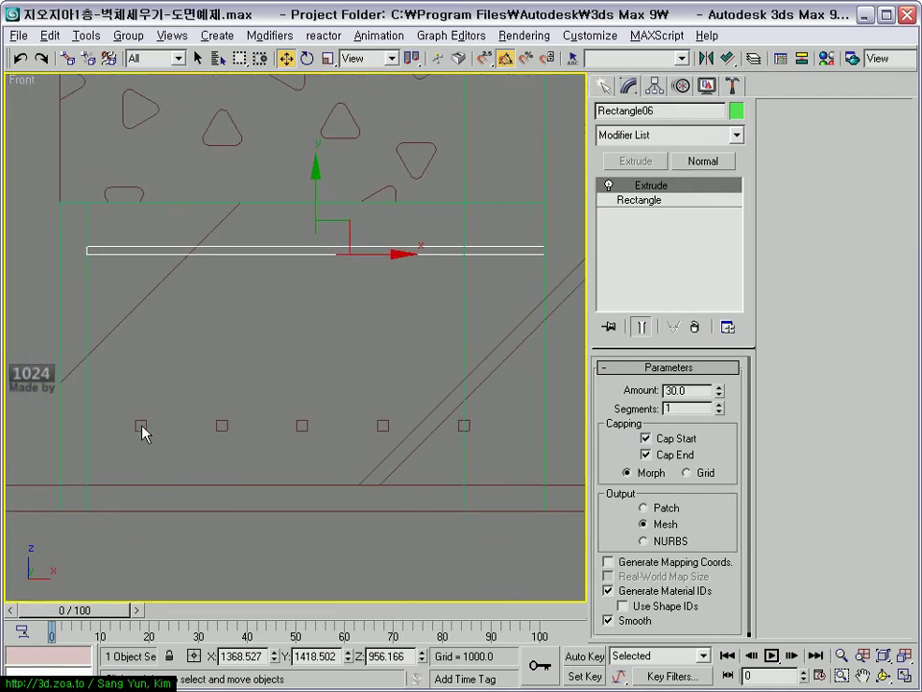
{"action": "middle_click_drag", "start_coordinate": [375, 433], "coordinate": [355, 450]}
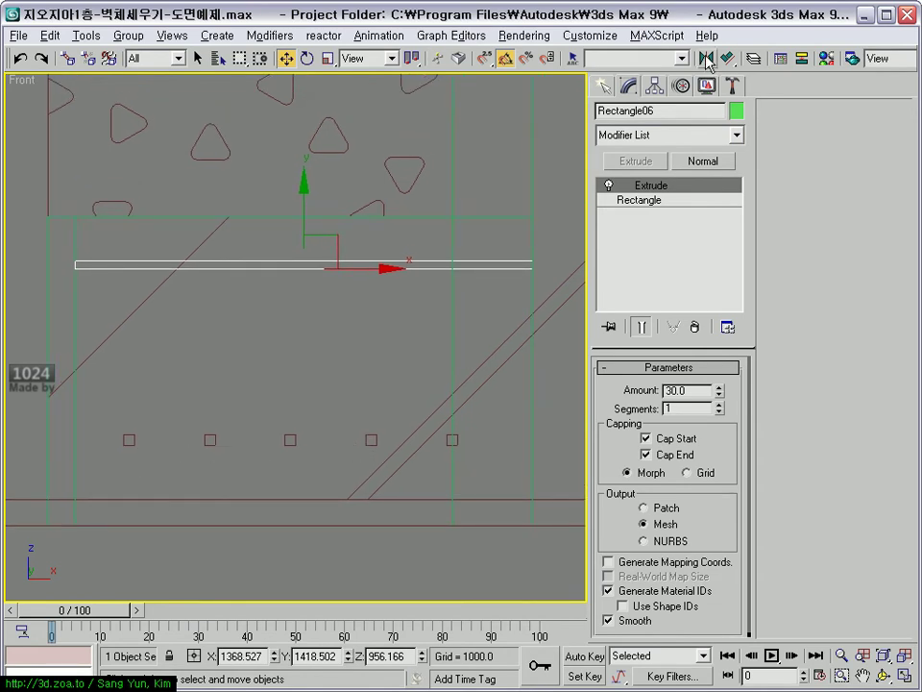
{"action": "left_click", "coordinate": [603, 86]}
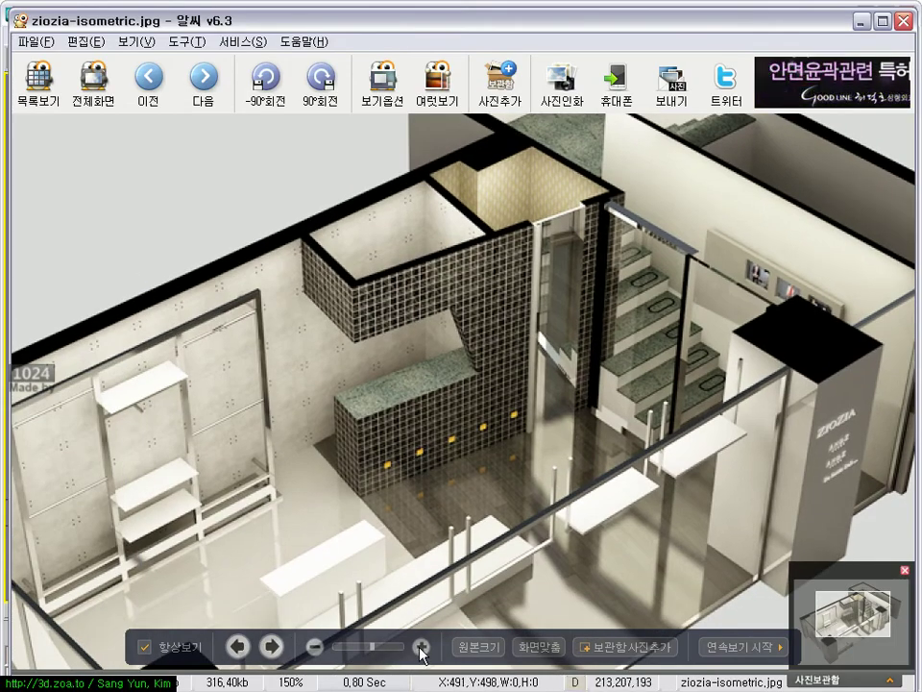
- Zoom the ziozia-isometric.jpg render in through 200% to 300%
{"action": "left_click", "coordinate": [421, 645]}
{"action": "left_click", "coordinate": [421, 645]}
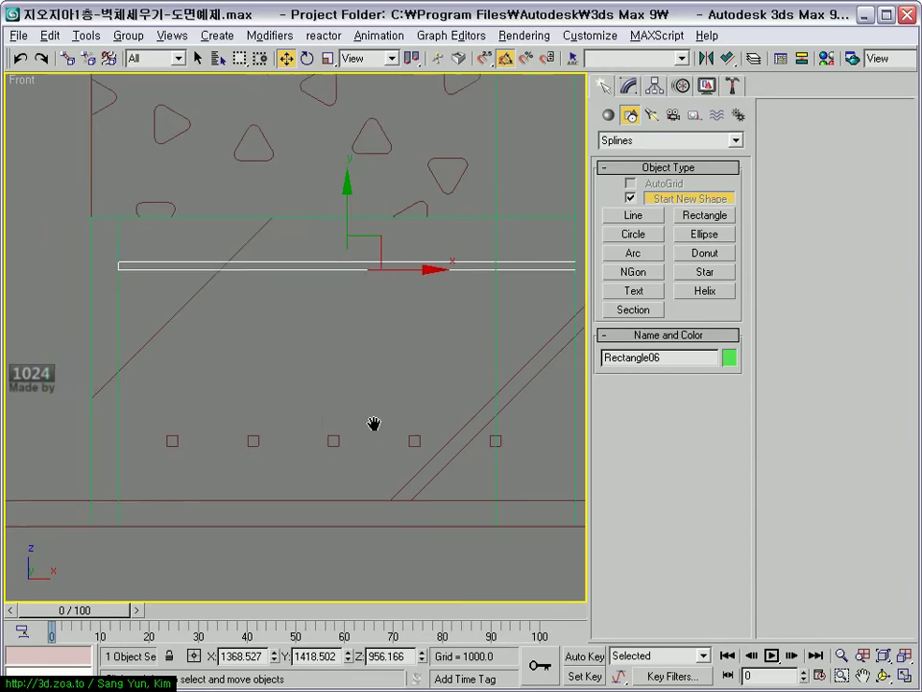
- Draw a 40 × 40 square and shift-copy it four times at 300-unit spacing
{"action": "left_click", "coordinate": [705, 216]}
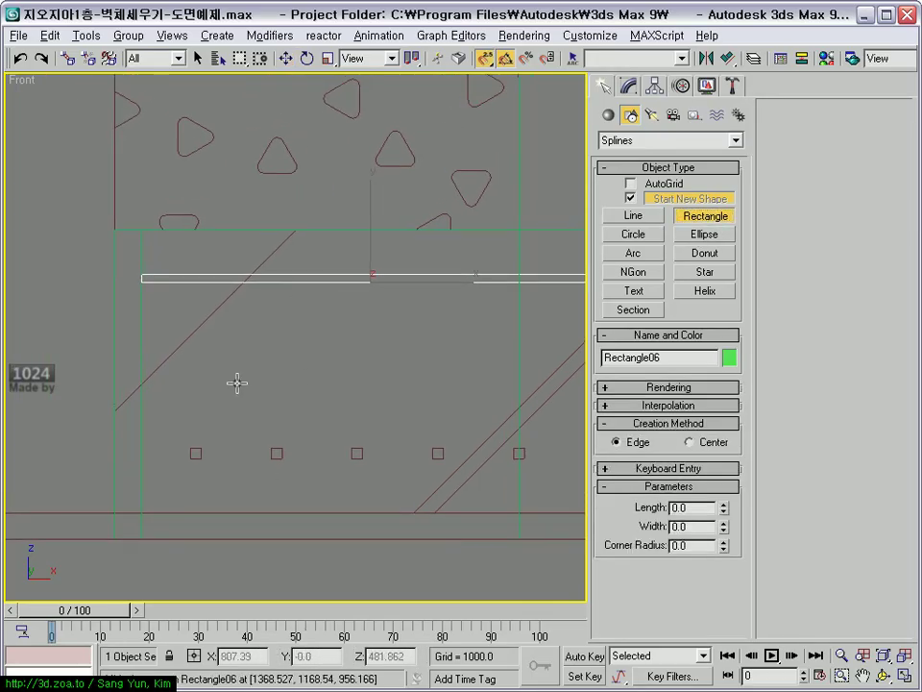
{"action": "left_click_drag", "start_coordinate": [190, 460], "coordinate": [202, 448]}
{"action": "middle_click_drag", "start_coordinate": [298, 505], "coordinate": [263, 504]}
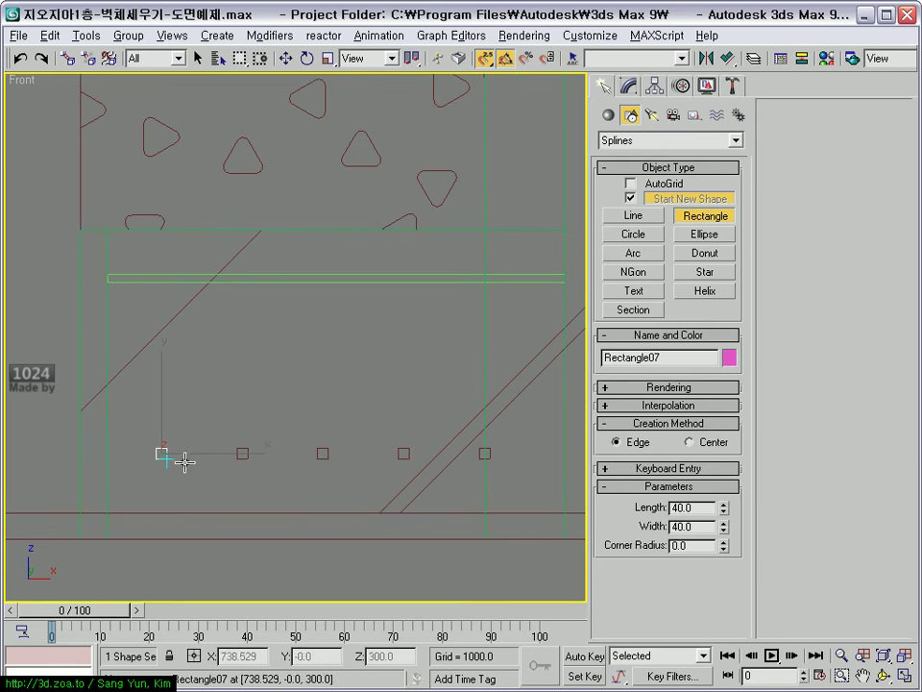
{"action": "key", "text": "w"}
{"action": "left_click_drag", "start_coordinate": [161, 458], "coordinate": [241, 458], "text": "shift"}
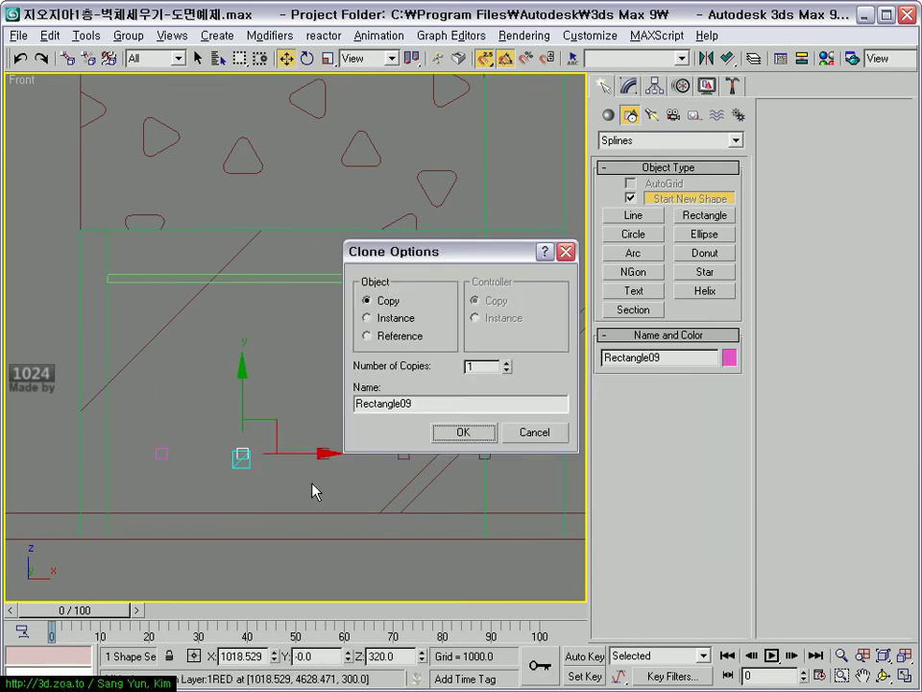
{"action": "left_click", "coordinate": [463, 433]}
{"action": "scroll", "coordinate": [294, 506], "scroll_direction": "down", "scroll_amount": 2}
{"action": "mouse_move", "coordinate": [281, 520]}
{"action": "middle_mouse_down"}
{"action": "mouse_move", "coordinate": [201, 440]}
{"action": "mouse_move", "coordinate": [181, 490]}
{"action": "middle_mouse_up"}
- Convert the first square to an editable spline and attach the other squares to it
{"action": "left_click", "coordinate": [201, 440]}
{"action": "scroll", "coordinate": [229, 467], "scroll_direction": "up", "scroll_amount": 2}
{"action": "scroll", "coordinate": [274, 426], "scroll_direction": "down", "scroll_amount": 1}
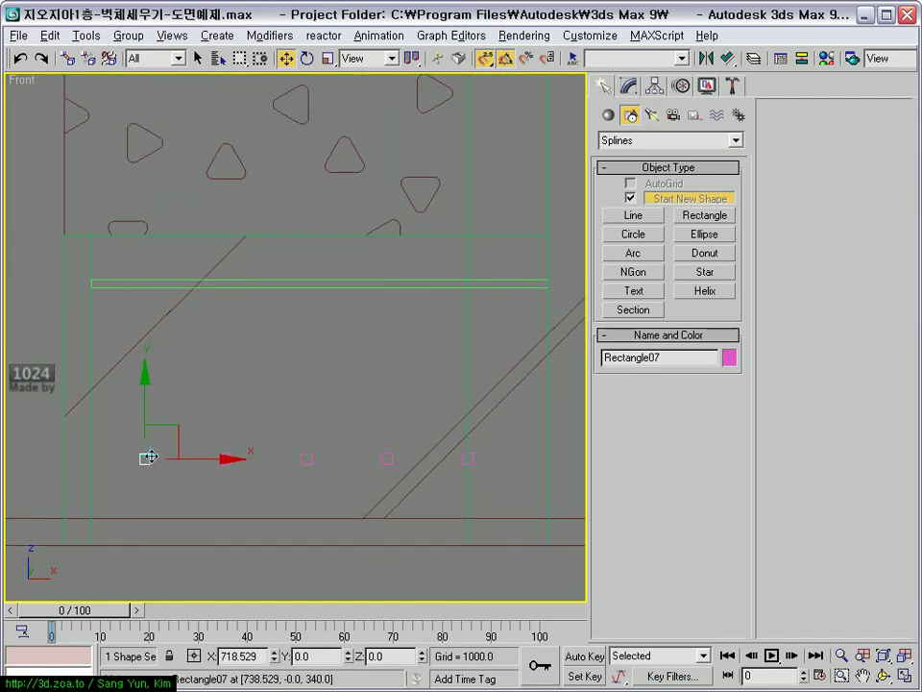
{"action": "right_click", "coordinate": [151, 457]}
{"action": "left_click", "coordinate": [293, 603]}
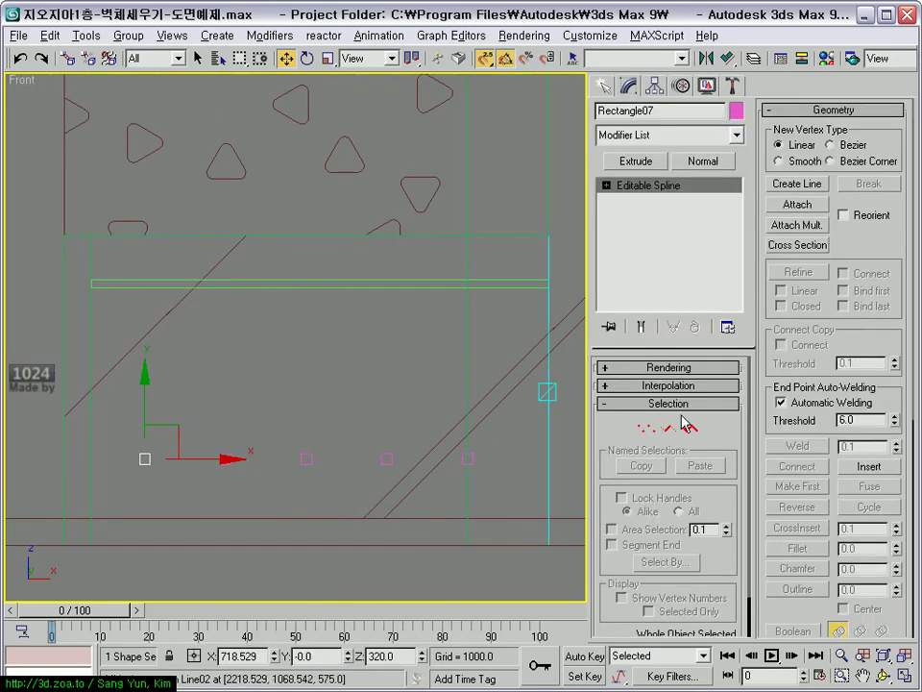
{"action": "left_click", "coordinate": [793, 204]}
{"action": "left_click", "coordinate": [228, 461]}
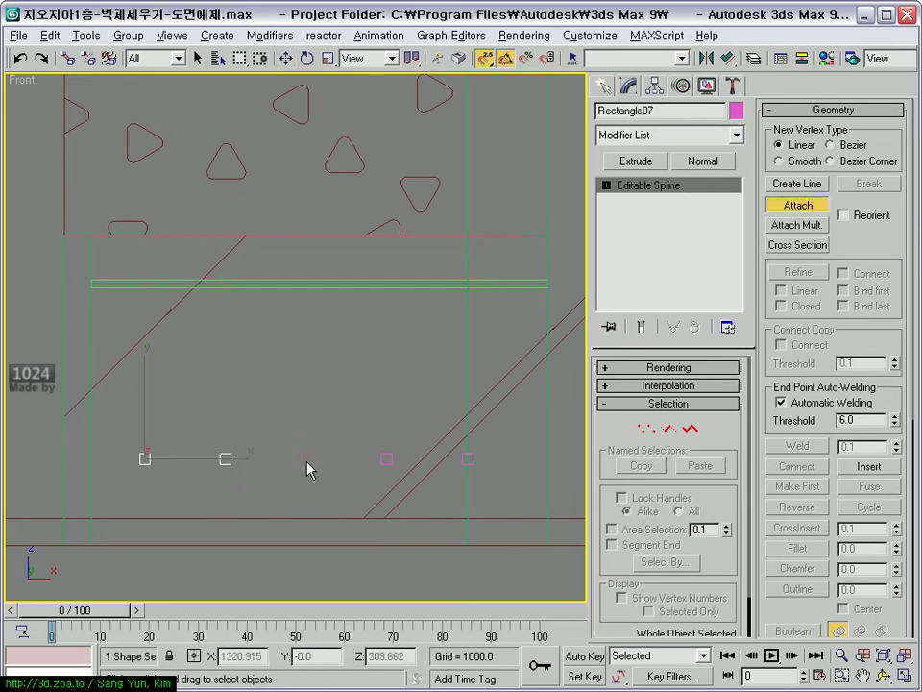
{"action": "left_click", "coordinate": [468, 458]}
{"action": "right_click", "coordinate": [377, 515]}
{"action": "key", "text": "alt+w"}
- Extrude the combined squares by 696.5 into long bars
{"action": "middle_click_drag", "start_coordinate": [159, 319], "coordinate": [173, 288]}
{"action": "left_click", "coordinate": [636, 160]}
{"action": "middle_click_drag", "start_coordinate": [555, 355], "coordinate": [501, 305]}
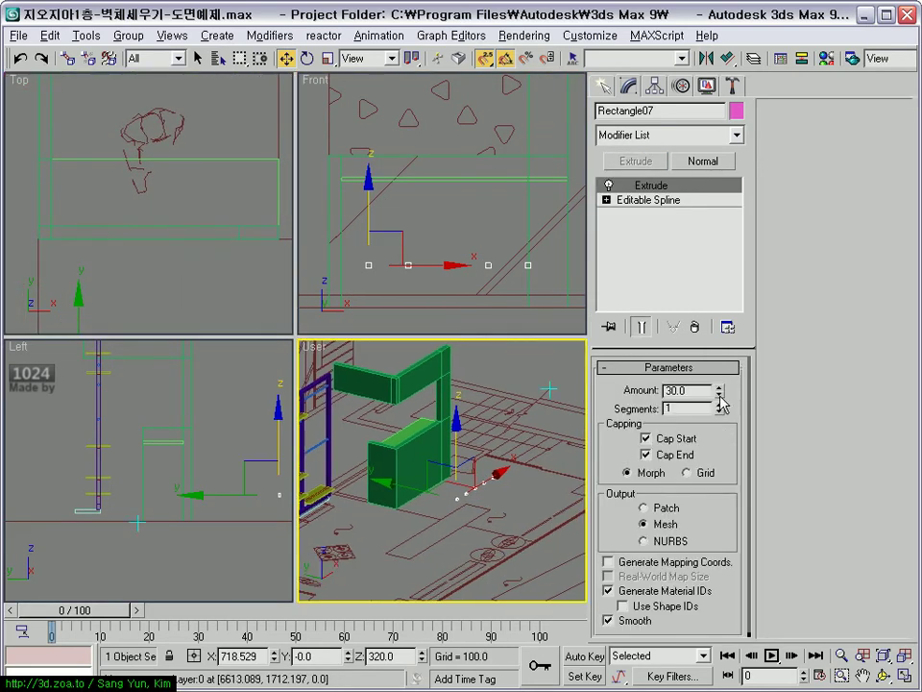
{"action": "left_click_drag", "start_coordinate": [724, 394], "coordinate": [750, 507]}
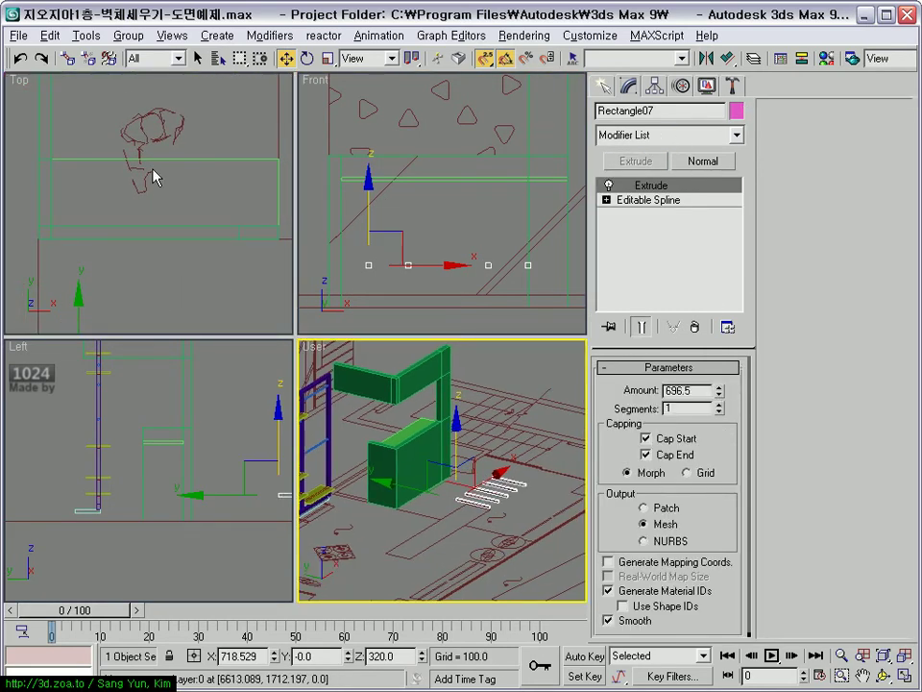
{"action": "scroll", "coordinate": [154, 177], "scroll_direction": "down", "scroll_amount": 3}
- Move the bars along Y toward the counter wall, checking in the Top view
{"action": "left_click_drag", "start_coordinate": [114, 255], "coordinate": [111, 189]}
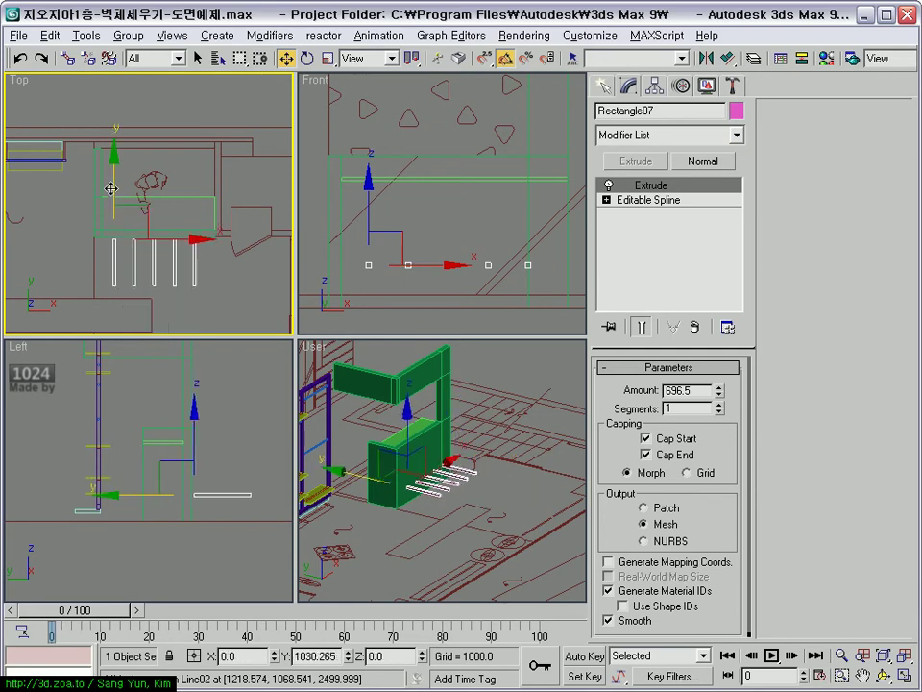
{"action": "scroll", "coordinate": [138, 243], "scroll_direction": "up", "scroll_amount": 3}
{"action": "scroll", "coordinate": [182, 232], "scroll_direction": "up", "scroll_amount": 3}
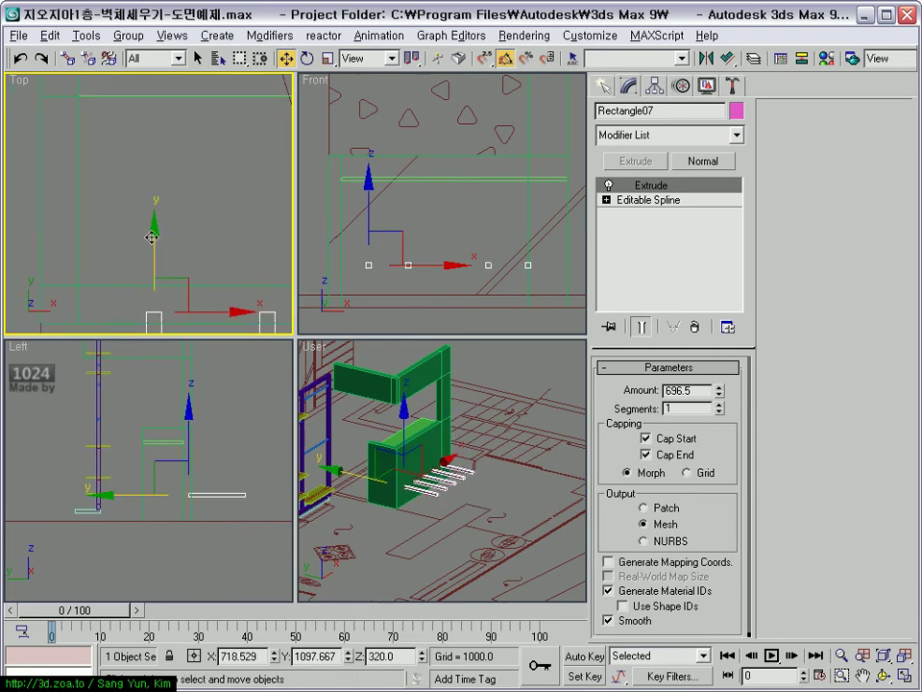
{"action": "middle_click_drag", "start_coordinate": [215, 307], "coordinate": [165, 200]}
{"action": "key", "text": "alt+w"}
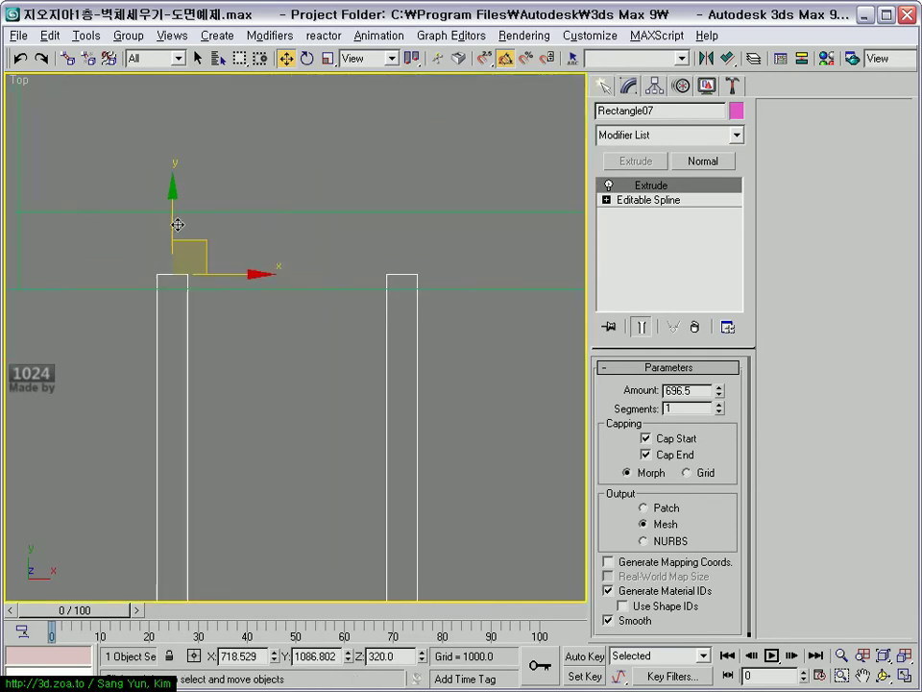
{"action": "left_click_drag", "start_coordinate": [175, 222], "coordinate": [165, 227]}
{"action": "scroll", "coordinate": [165, 226], "scroll_direction": "down", "scroll_amount": 3}
{"action": "scroll", "coordinate": [252, 288], "scroll_direction": "up", "scroll_amount": 4}
- Select the green counter wall and work in an enlarged Perspective view
{"action": "left_click", "coordinate": [376, 359]}
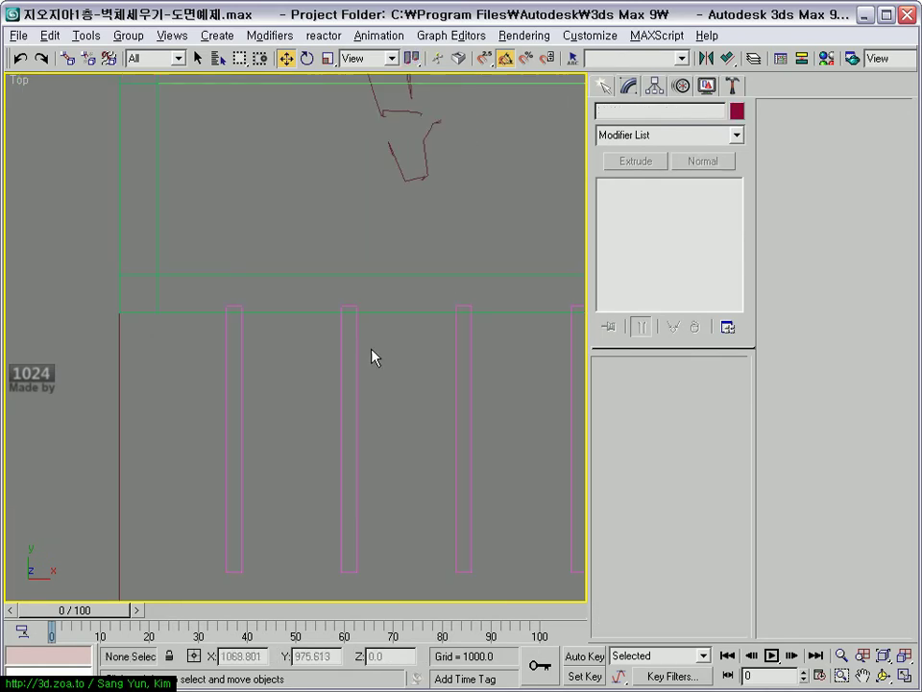
{"action": "left_click", "coordinate": [342, 341]}
{"action": "left_click", "coordinate": [305, 311]}
{"action": "scroll", "coordinate": [319, 308], "scroll_direction": "down", "scroll_amount": 3}
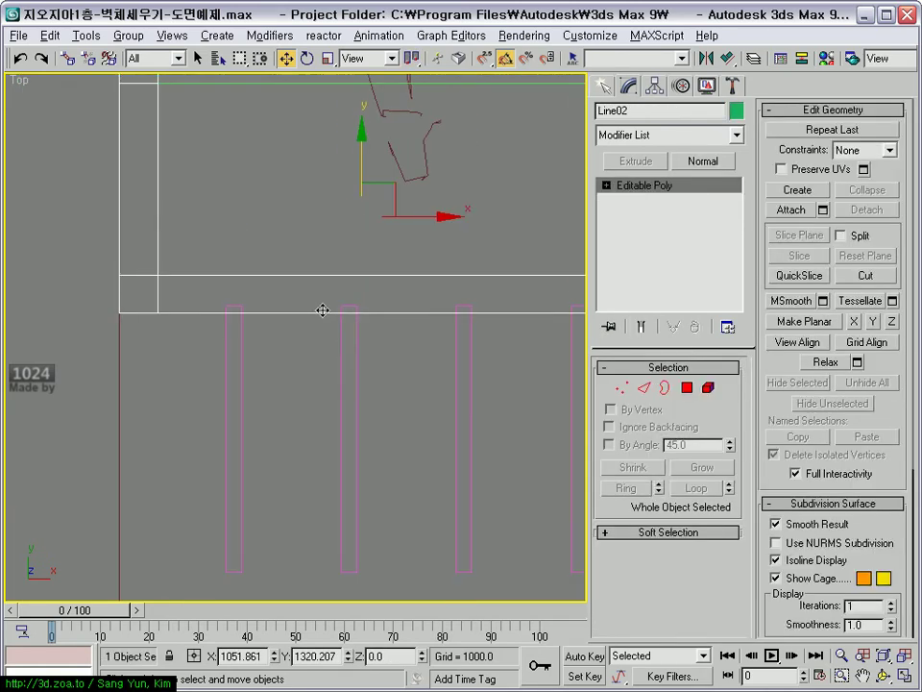
{"action": "key", "text": "alt+w"}
{"action": "right_click", "coordinate": [498, 432]}
{"action": "key", "text": "alt+w"}
{"action": "scroll", "coordinate": [351, 452], "scroll_direction": "up", "scroll_amount": 3}
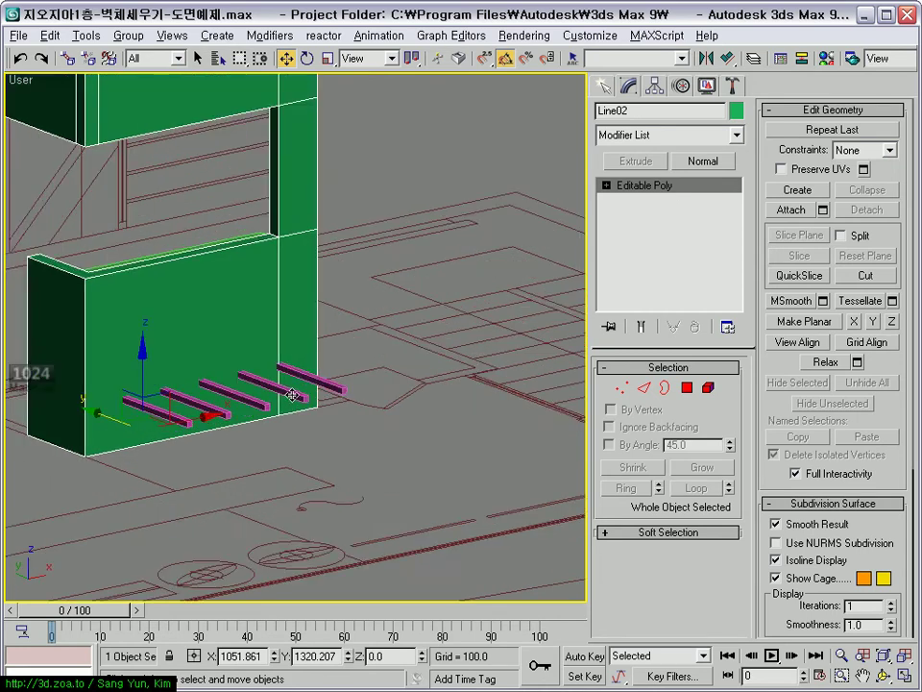
{"action": "scroll", "coordinate": [410, 404], "scroll_direction": "up", "scroll_amount": 3}
- Switch the Create panel to the Geometry Compound Objects category
{"action": "left_click", "coordinate": [603, 85]}
{"action": "left_click", "coordinate": [630, 115]}
{"action": "middle_click_drag", "start_coordinate": [520, 346], "coordinate": [476, 313]}
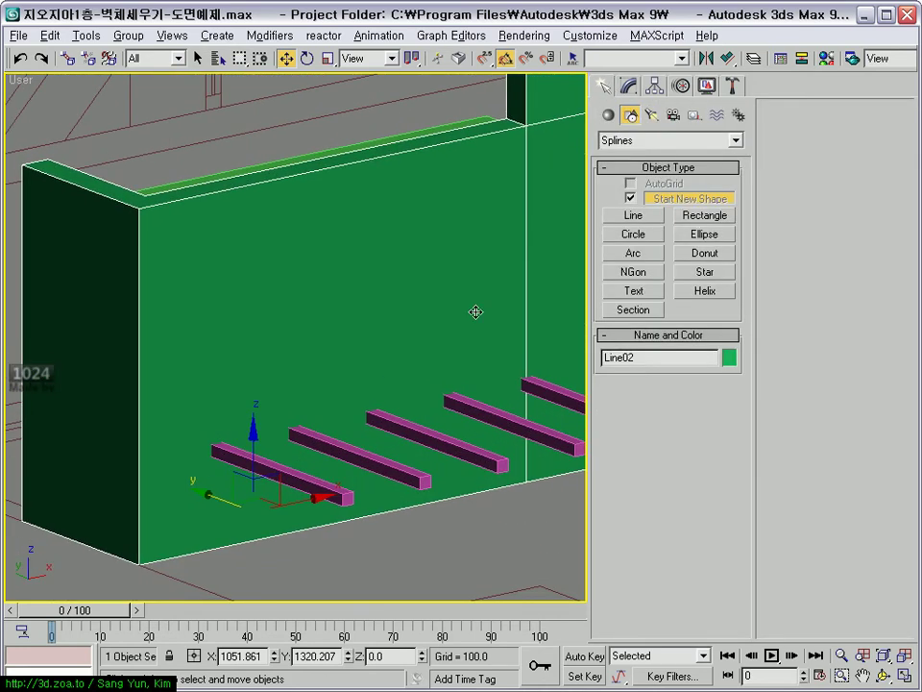
{"action": "left_click", "coordinate": [609, 115]}
{"action": "middle_click_drag", "start_coordinate": [421, 400], "coordinate": [374, 385]}
{"action": "left_click", "coordinate": [673, 140]}
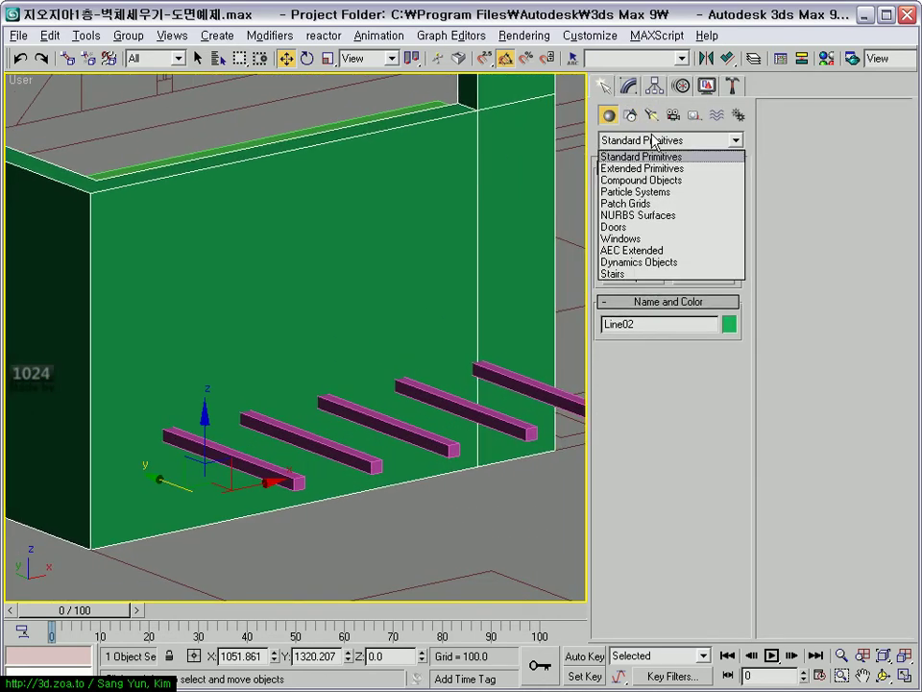
{"action": "left_click", "coordinate": [642, 156]}
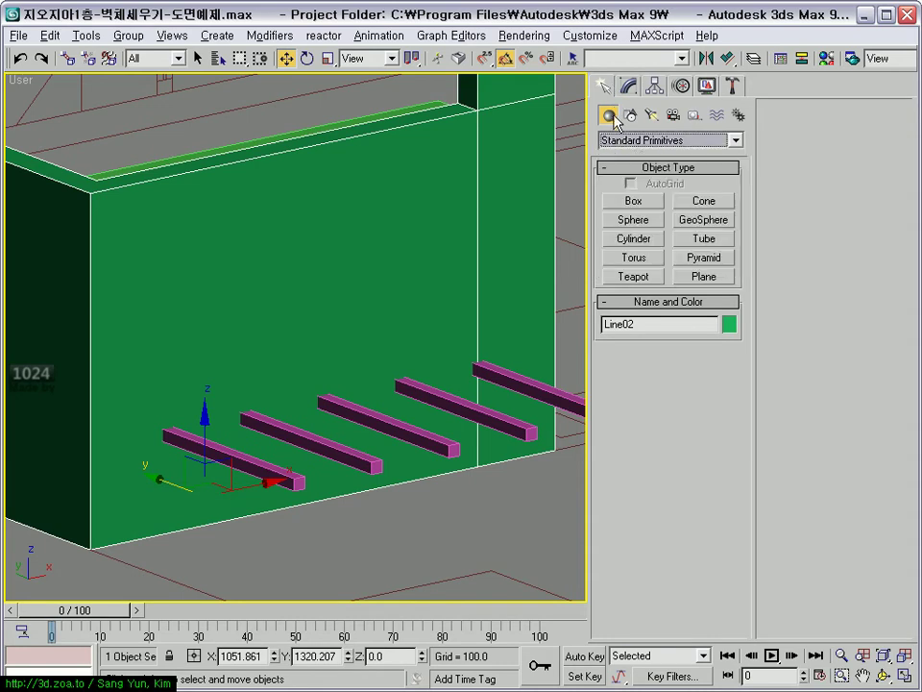
{"action": "left_click", "coordinate": [625, 140]}
{"action": "left_click", "coordinate": [630, 180]}
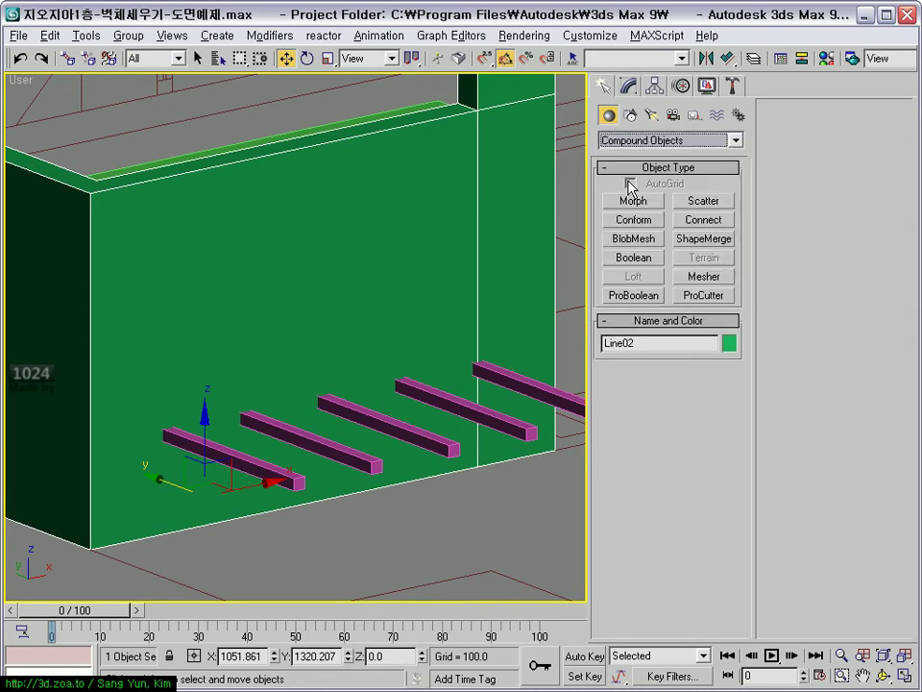
- Boolean-subtract the bars from the wall and orbit to inspect the cut slots
{"action": "left_click", "coordinate": [635, 266]}
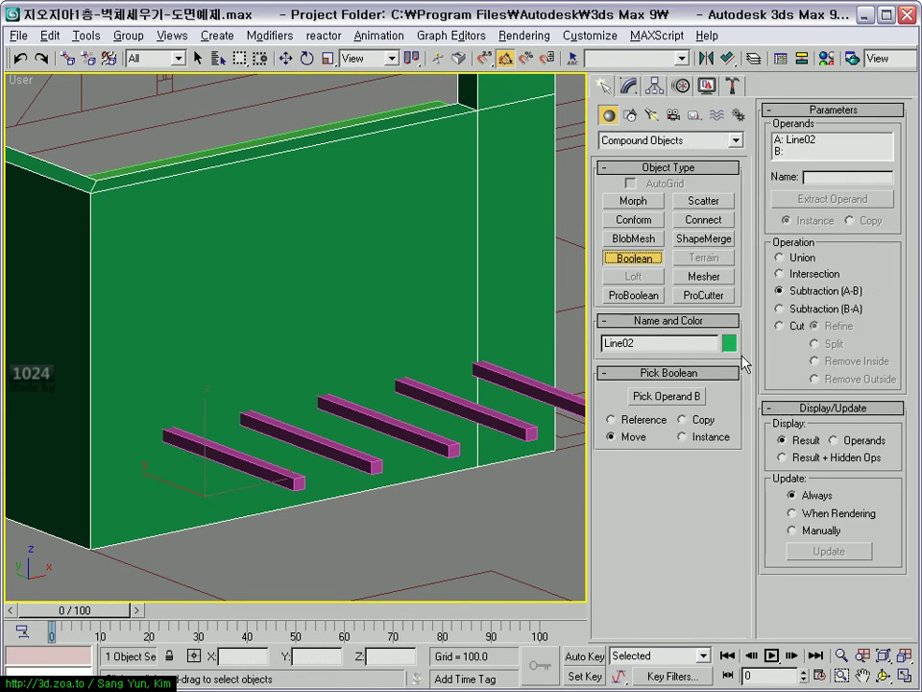
{"action": "left_click", "coordinate": [646, 402]}
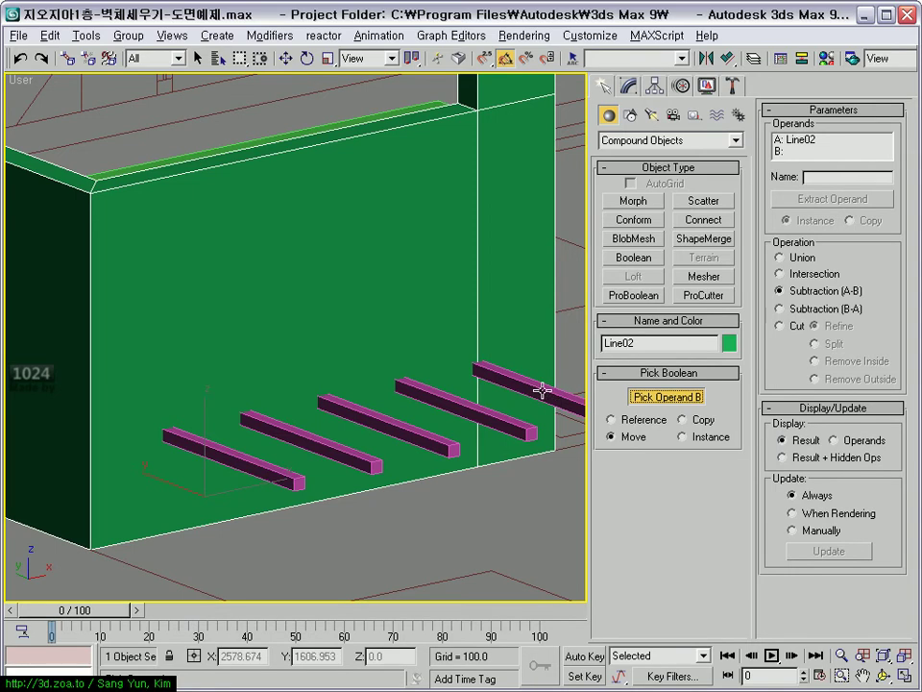
{"action": "left_click", "coordinate": [542, 390]}
{"action": "mouse_move", "coordinate": [500, 406]}
{"action": "middle_mouse_down", "text": "alt"}
{"action": "mouse_move", "coordinate": [483, 326]}
{"action": "mouse_move", "coordinate": [531, 340]}
{"action": "middle_mouse_up", "text": "alt"}
{"action": "scroll", "coordinate": [418, 407], "scroll_direction": "up", "scroll_amount": 3}
{"action": "middle_click_drag", "start_coordinate": [417, 407], "coordinate": [508, 401], "text": "alt"}
{"action": "scroll", "coordinate": [372, 431], "scroll_direction": "up", "scroll_amount": 4}
{"action": "mouse_move", "coordinate": [373, 431]}
{"action": "middle_mouse_down", "text": "alt"}
{"action": "mouse_move", "coordinate": [376, 397]}
{"action": "mouse_move", "coordinate": [386, 401]}
{"action": "middle_mouse_up", "text": "alt"}
- Convert the cut wall to Editable Poly and select all its polygons
{"action": "right_click", "coordinate": [375, 373]}
{"action": "right_click", "coordinate": [375, 357]}
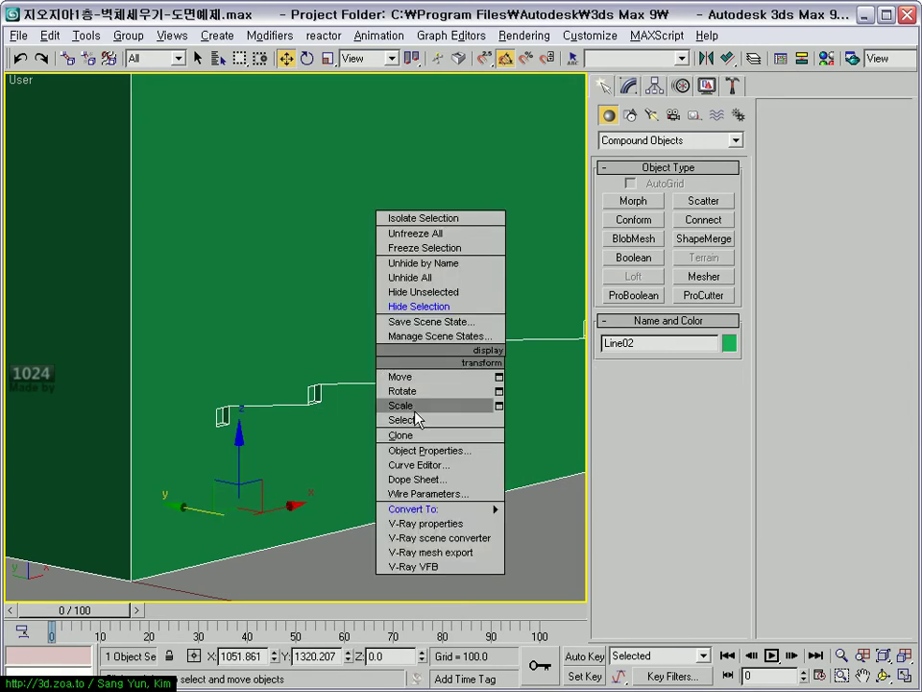
{"action": "left_click", "coordinate": [538, 523]}
{"action": "left_click", "coordinate": [687, 388]}
{"action": "key", "text": "ctrl+a"}
{"action": "scroll", "coordinate": [331, 421], "scroll_direction": "up", "scroll_amount": 3}
- Select the five inner slot faces of the wall in Polygon mode
{"action": "mouse_move", "coordinate": [204, 427]}
{"action": "middle_mouse_down", "text": "alt"}
{"action": "mouse_move", "coordinate": [163, 445]}
{"action": "mouse_move", "coordinate": [247, 416]}
{"action": "mouse_move", "coordinate": [231, 436]}
{"action": "mouse_move", "coordinate": [241, 419]}
{"action": "middle_mouse_up", "text": "alt"}
{"action": "left_click", "coordinate": [230, 436]}
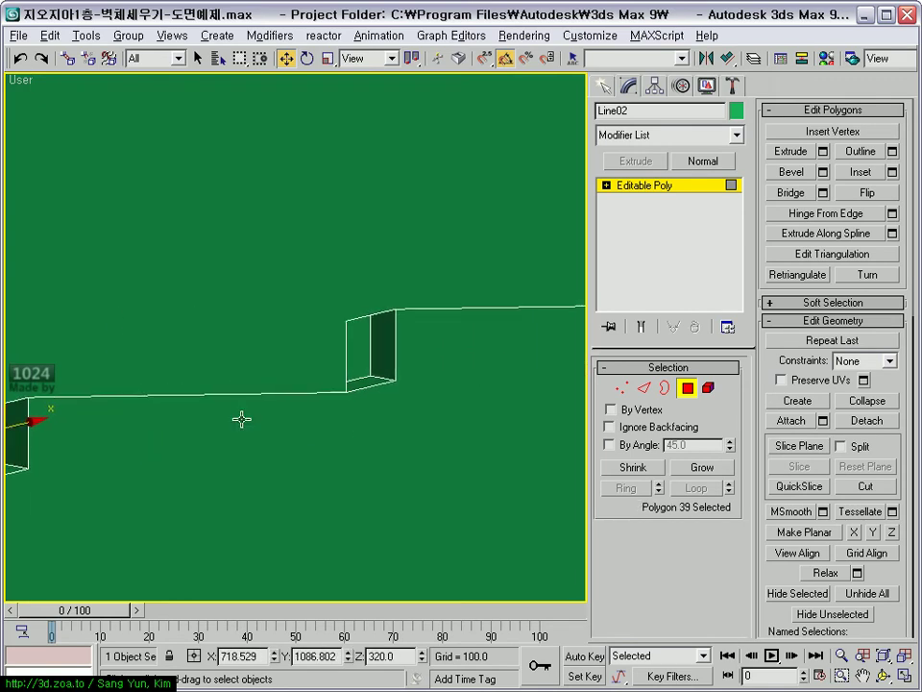
{"action": "left_click", "coordinate": [363, 347], "text": "ctrl"}
{"action": "scroll", "coordinate": [394, 373], "scroll_direction": "down", "scroll_amount": 3}
{"action": "mouse_move", "coordinate": [383, 378]}
{"action": "middle_mouse_down", "text": "alt"}
{"action": "mouse_move", "coordinate": [261, 351]}
{"action": "mouse_move", "coordinate": [202, 422]}
{"action": "mouse_move", "coordinate": [201, 383]}
{"action": "middle_mouse_up", "text": "alt"}
{"action": "left_click", "coordinate": [271, 353], "text": "ctrl"}
{"action": "left_click", "coordinate": [388, 331], "text": "ctrl"}
{"action": "mouse_move", "coordinate": [388, 330]}
{"action": "middle_mouse_down", "text": "alt"}
{"action": "mouse_move", "coordinate": [409, 376]}
{"action": "mouse_move", "coordinate": [274, 385]}
{"action": "mouse_move", "coordinate": [371, 392]}
{"action": "middle_mouse_up", "text": "alt"}
{"action": "scroll", "coordinate": [382, 378], "scroll_direction": "up", "scroll_amount": 2}
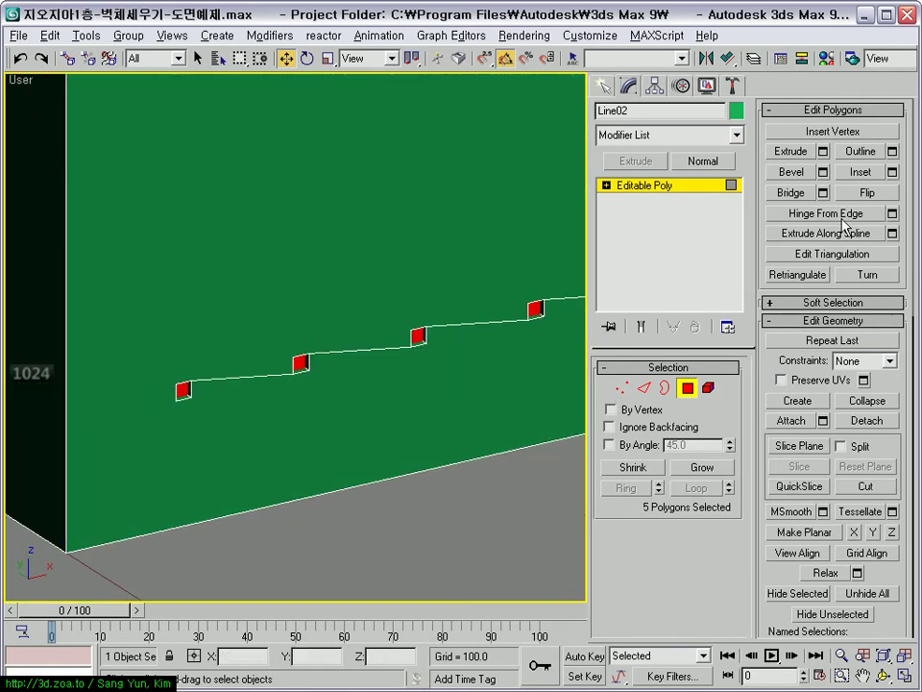
{"action": "mouse_move", "coordinate": [788, 370]}
{"action": "left_mouse_down"}
{"action": "mouse_move", "coordinate": [796, 10]}
{"action": "mouse_move", "coordinate": [786, 598]}
{"action": "left_mouse_up"}
- Detach the faces as an object named 네온(사각), then reselect the pieces and the wall
{"action": "left_click", "coordinate": [865, 420]}
{"action": "type", "text": "네온(사각)"}
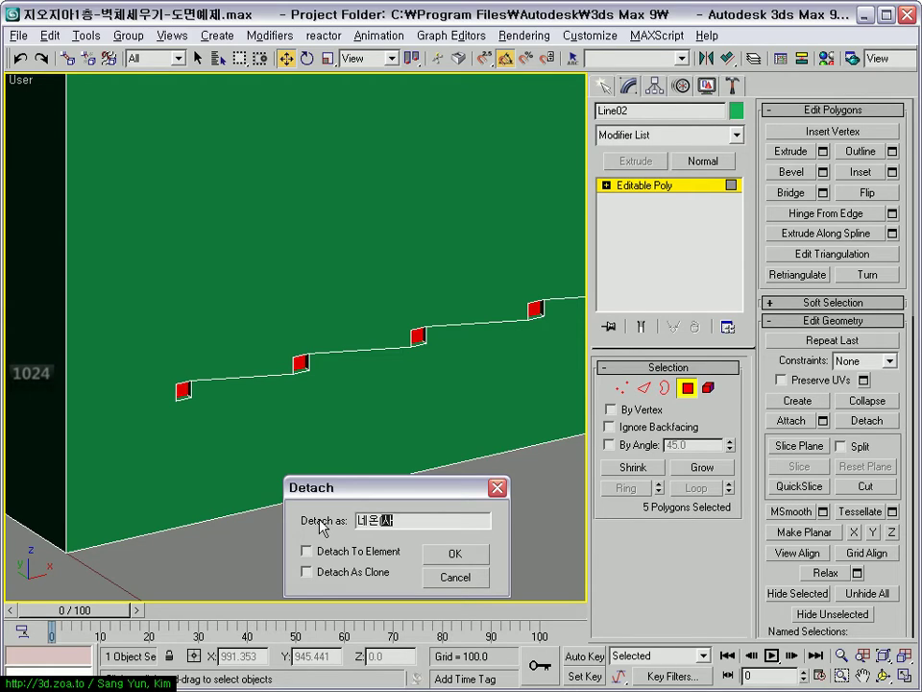
{"action": "left_click", "coordinate": [477, 555]}
{"action": "left_click", "coordinate": [688, 387]}
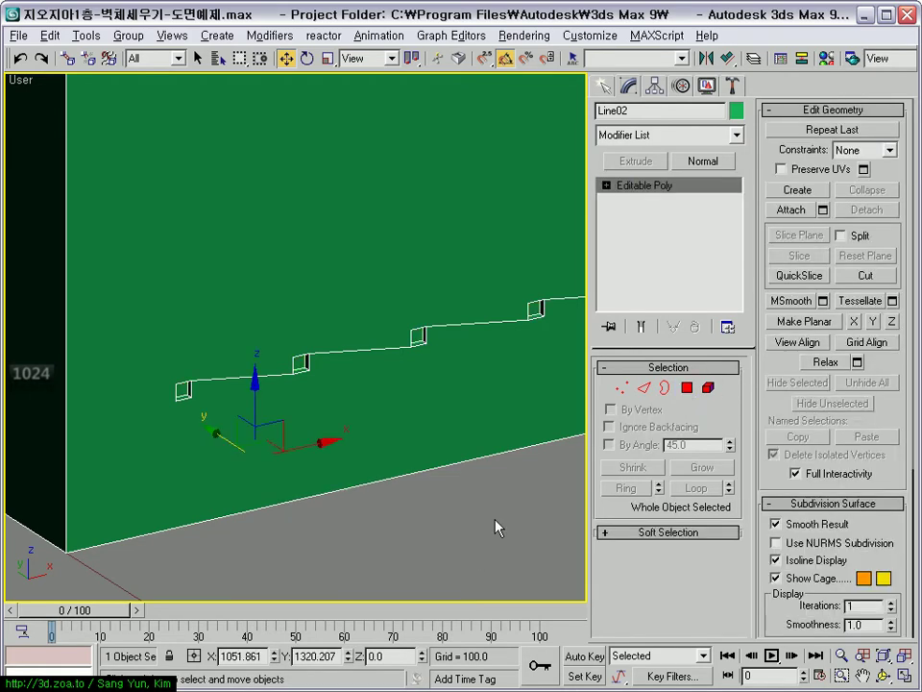
{"action": "left_click", "coordinate": [208, 394]}
{"action": "left_click", "coordinate": [183, 389]}
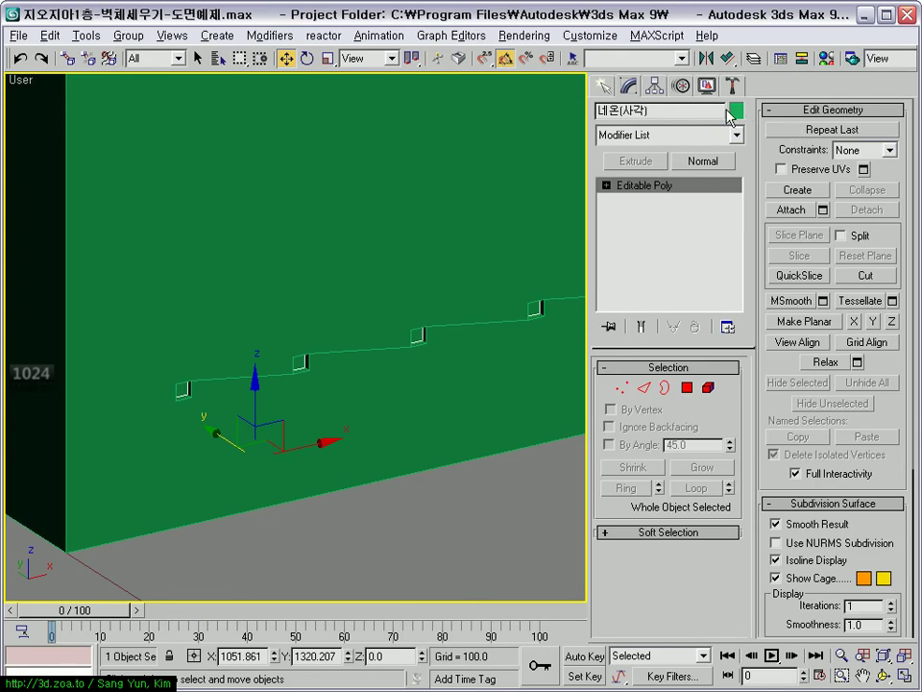
{"action": "left_click", "coordinate": [736, 111]}
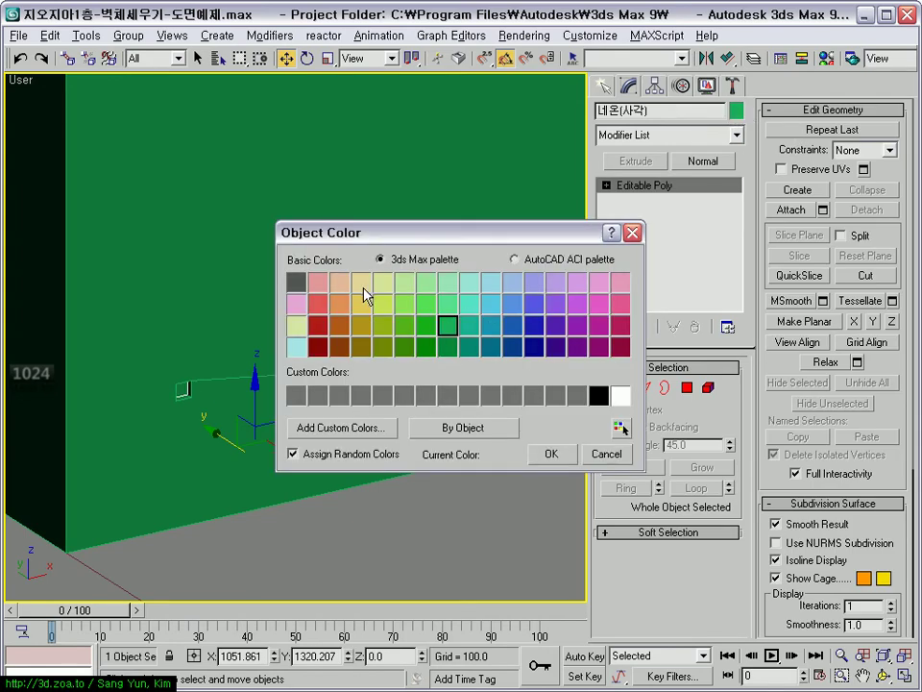
{"action": "left_click", "coordinate": [526, 459]}
{"action": "left_click", "coordinate": [422, 501]}
- Select the counter's shelf piece and begin renaming it
{"action": "scroll", "coordinate": [408, 477], "scroll_direction": "down", "scroll_amount": 3}
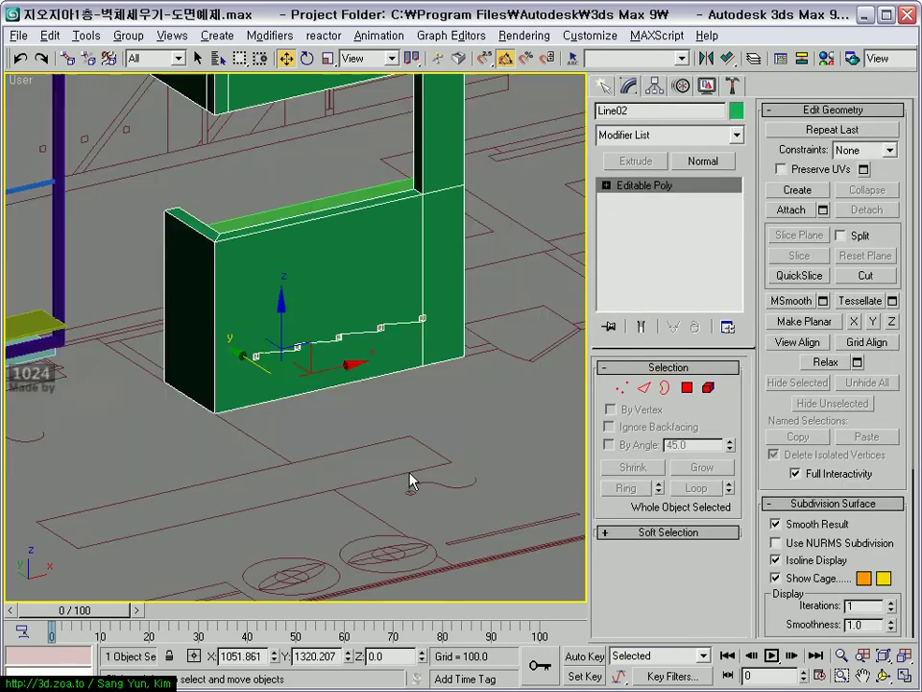
{"action": "middle_click_drag", "start_coordinate": [395, 526], "coordinate": [343, 470], "text": "alt"}
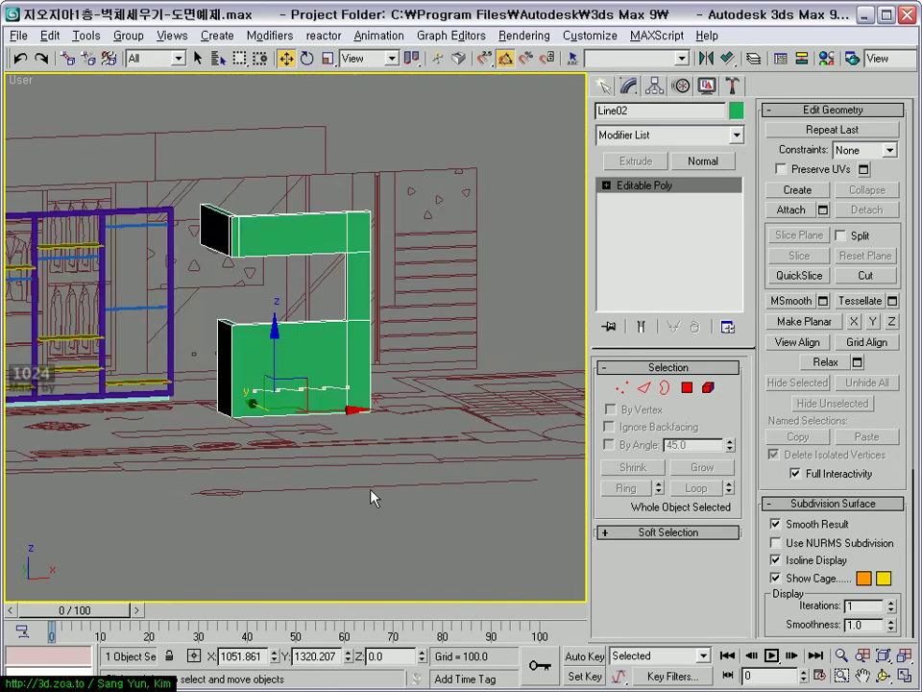
{"action": "scroll", "coordinate": [343, 471], "scroll_direction": "up", "scroll_amount": 3}
{"action": "scroll", "coordinate": [344, 412], "scroll_direction": "down", "scroll_amount": 3}
{"action": "middle_click_drag", "start_coordinate": [344, 413], "coordinate": [387, 494], "text": "alt"}
{"action": "scroll", "coordinate": [388, 494], "scroll_direction": "up", "scroll_amount": 2}
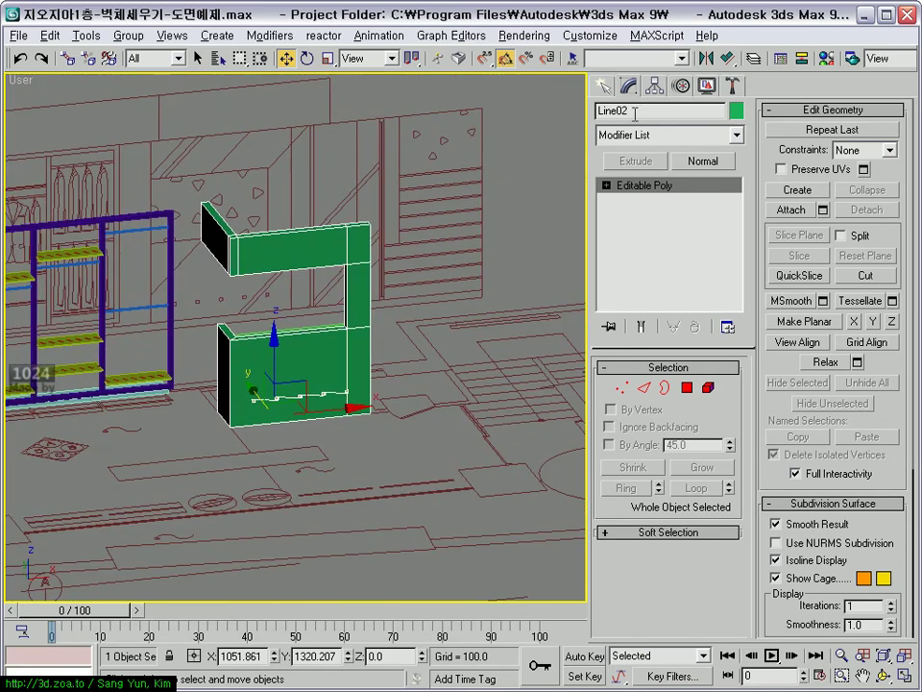
{"action": "type", "text": "카운터"}
{"action": "middle_click_drag", "start_coordinate": [466, 219], "coordinate": [279, 278], "text": "alt"}
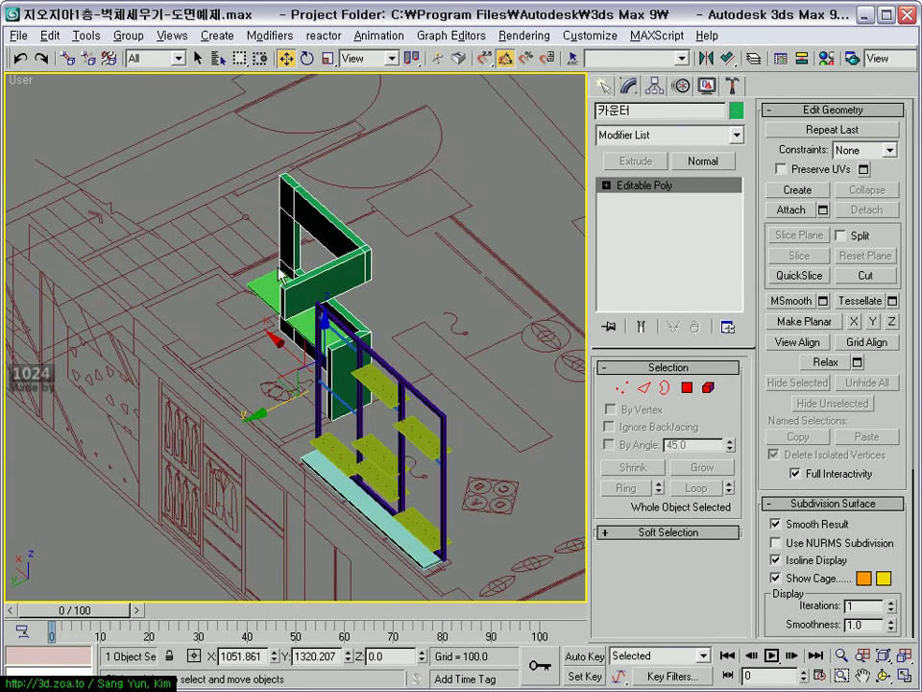
{"action": "left_click", "coordinate": [264, 280]}
{"action": "left_click", "coordinate": [668, 110]}
{"action": "type", "text": "ㅁ"}
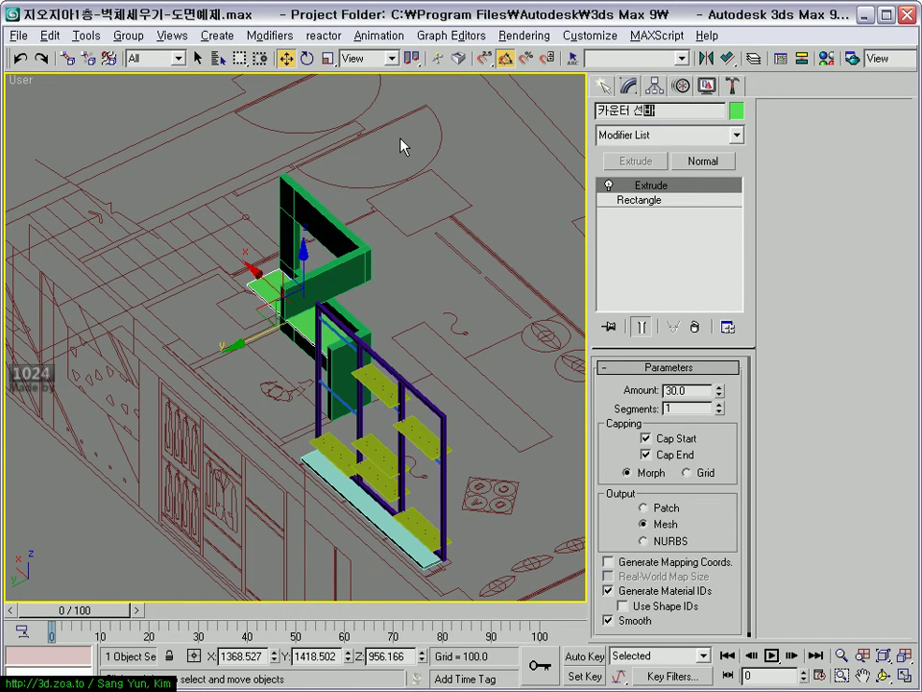
- Select the three counter pieces and group them under the name 카운터
{"action": "middle_click_drag", "start_coordinate": [402, 146], "coordinate": [206, 225], "text": "alt"}
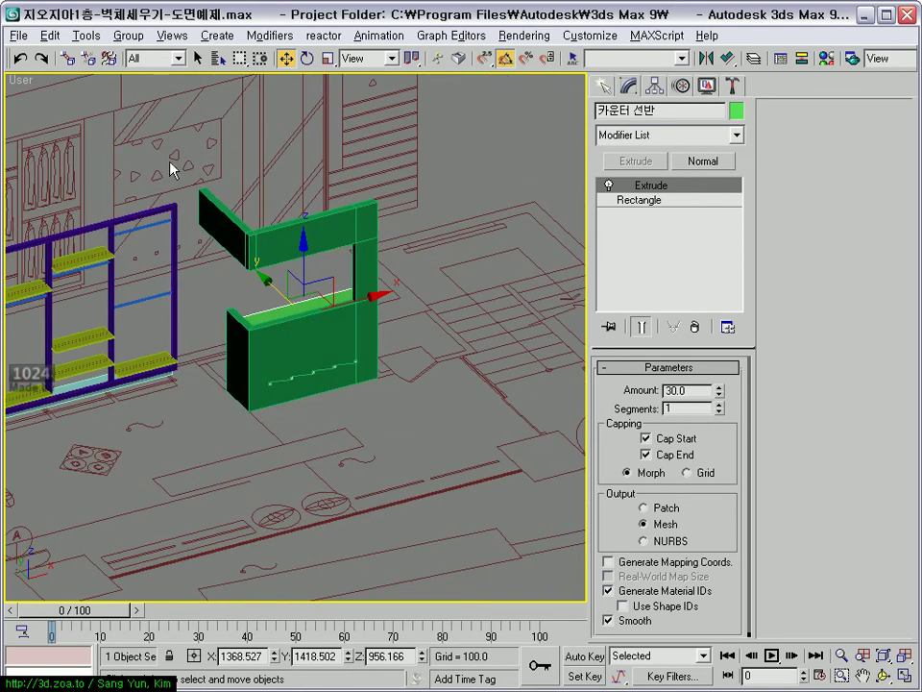
{"action": "left_click_drag", "start_coordinate": [169, 138], "coordinate": [450, 417]}
{"action": "middle_click_drag", "start_coordinate": [460, 422], "coordinate": [295, 237], "text": "alt"}
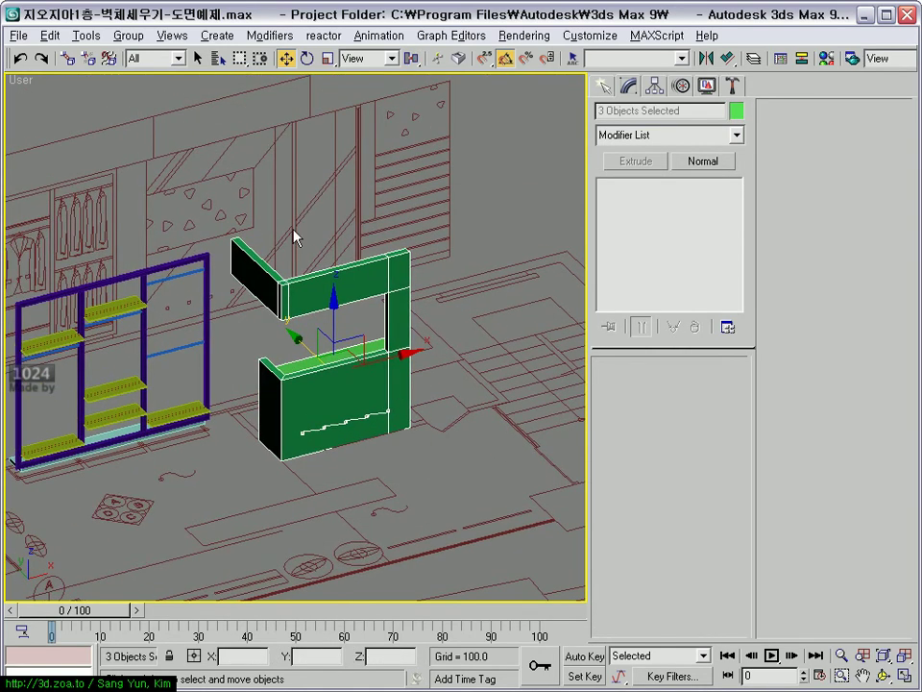
{"action": "left_click", "coordinate": [128, 35]}
{"action": "left_click", "coordinate": [152, 57]}
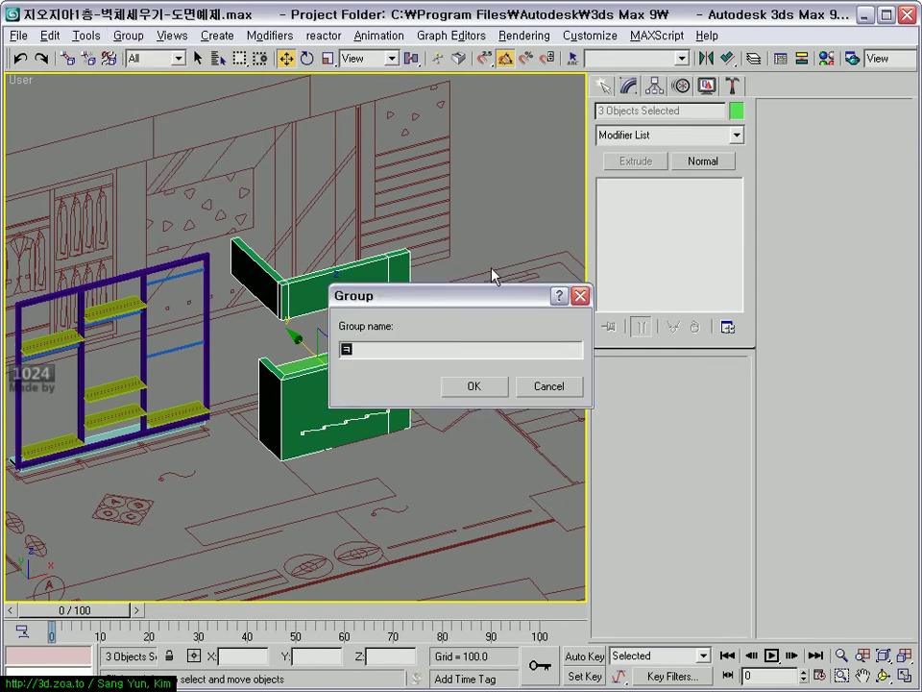
{"action": "key", "text": "Return"}
{"action": "left_click", "coordinate": [507, 254]}
{"action": "mouse_move", "coordinate": [420, 344]}
{"action": "middle_mouse_down", "text": "alt"}
{"action": "mouse_move", "coordinate": [322, 300]}
{"action": "mouse_move", "coordinate": [261, 322]}
{"action": "mouse_move", "coordinate": [328, 341]}
{"action": "middle_mouse_up", "text": "alt"}
{"action": "scroll", "coordinate": [260, 305], "scroll_direction": "up", "scroll_amount": 5}
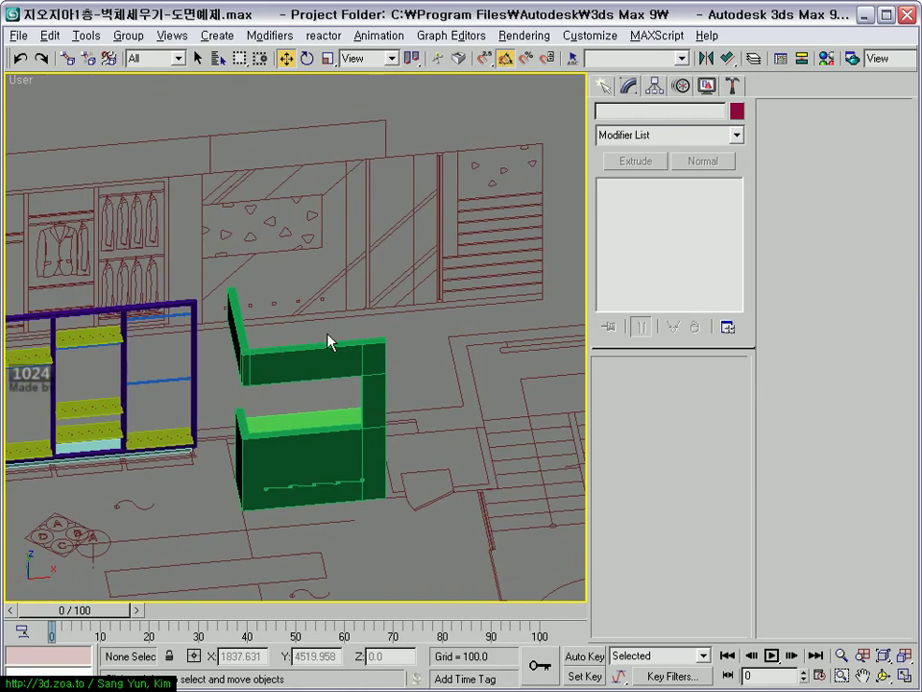
{"action": "mouse_move", "coordinate": [279, 226]}
{"action": "middle_mouse_down"}
{"action": "mouse_move", "coordinate": [318, 354]}
{"action": "mouse_move", "coordinate": [342, 328]}
{"action": "middle_mouse_up"}
{"action": "scroll", "coordinate": [289, 317], "scroll_direction": "up", "scroll_amount": 4}
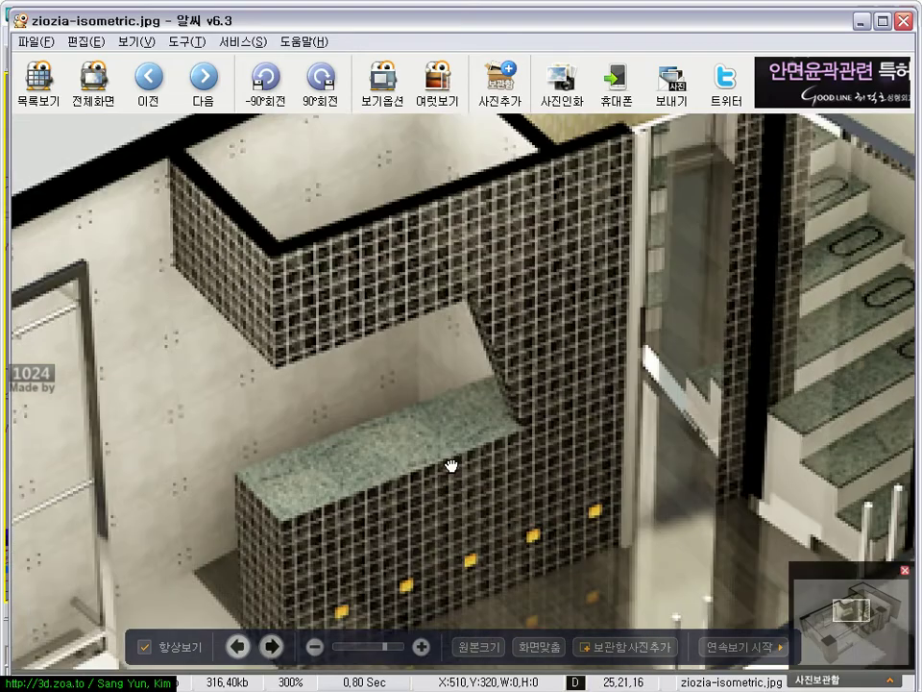
- Pan the 300% zoomed render across the tiled counter wall
{"action": "mouse_move", "coordinate": [450, 465]}
{"action": "left_mouse_down"}
{"action": "mouse_move", "coordinate": [582, 446]}
{"action": "mouse_move", "coordinate": [509, 361]}
{"action": "mouse_move", "coordinate": [509, 469]}
{"action": "mouse_move", "coordinate": [477, 395]}
{"action": "left_mouse_up"}
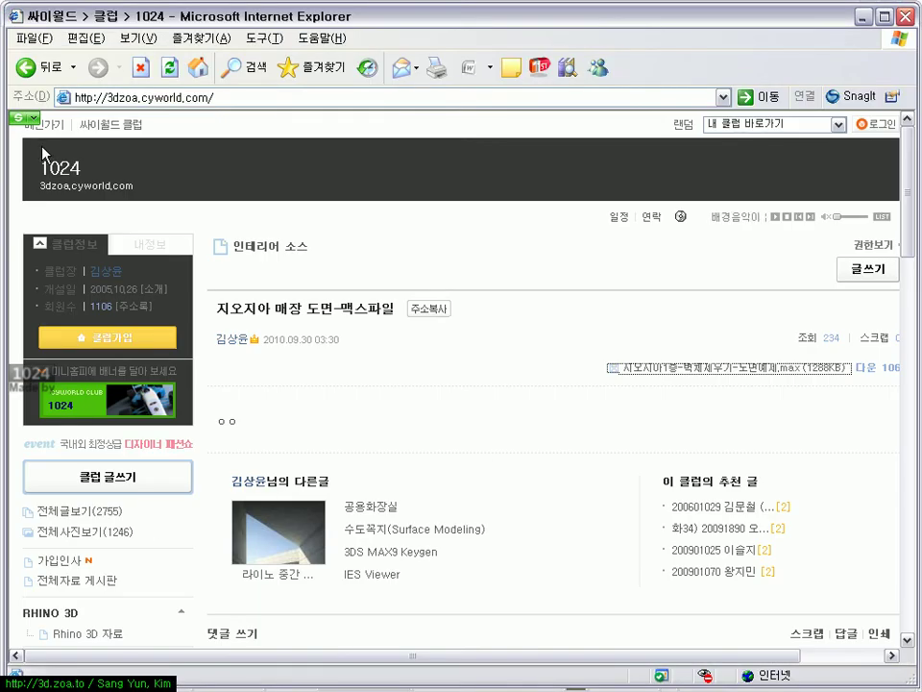
- Go back to the search results and scroll through the post with the isometric shop render
{"action": "left_click", "coordinate": [38, 67]}
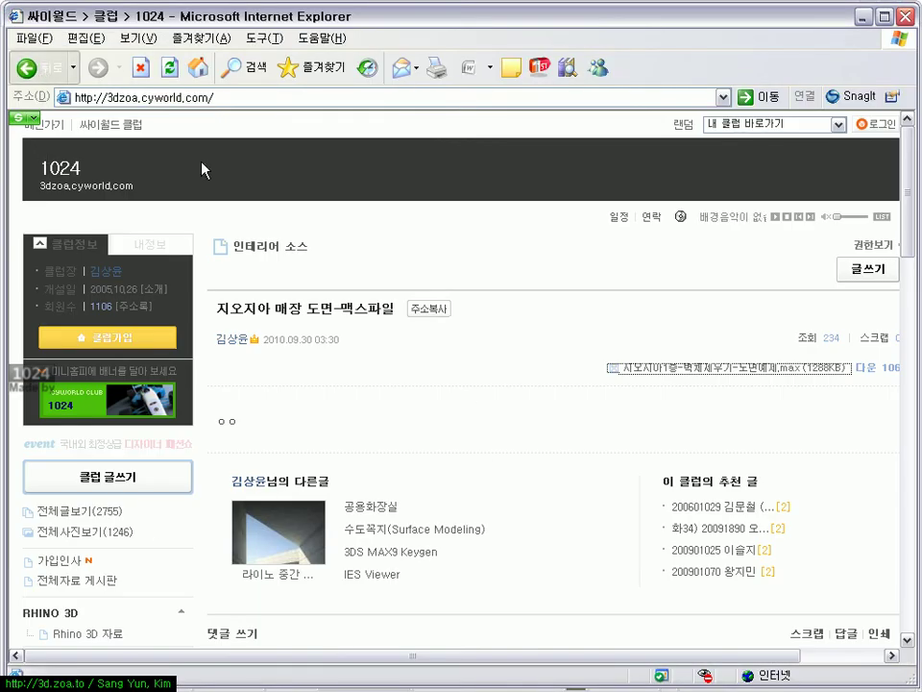
{"action": "left_click", "coordinate": [420, 421]}
{"action": "scroll", "coordinate": [548, 560], "scroll_direction": "down", "scroll_amount": 3}
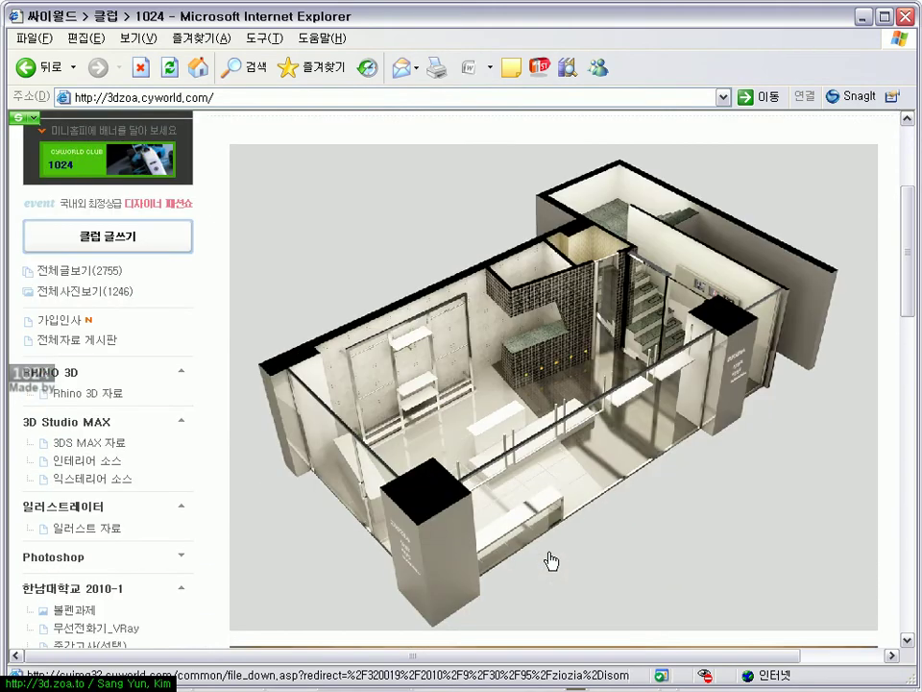
{"action": "scroll", "coordinate": [551, 560], "scroll_direction": "down", "scroll_amount": 5}
{"action": "scroll", "coordinate": [549, 559], "scroll_direction": "up", "scroll_amount": 2}
{"action": "scroll", "coordinate": [550, 559], "scroll_direction": "up", "scroll_amount": 4}
{"action": "scroll", "coordinate": [508, 458], "scroll_direction": "down", "scroll_amount": 1}
{"action": "scroll", "coordinate": [501, 469], "scroll_direction": "down", "scroll_amount": 10}
{"action": "scroll", "coordinate": [498, 467], "scroll_direction": "up", "scroll_amount": 3}
{"action": "scroll", "coordinate": [494, 467], "scroll_direction": "up", "scroll_amount": 5}
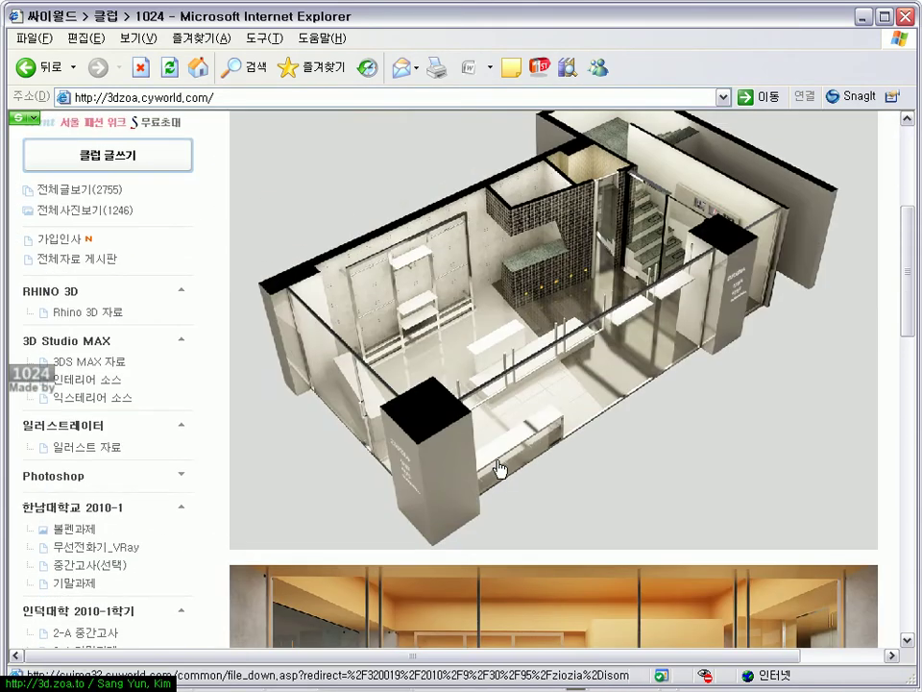
- Glance at the zoomed reference render in ALSee, then return to 3ds Max
{"action": "key", "text": "alt+Tab"}
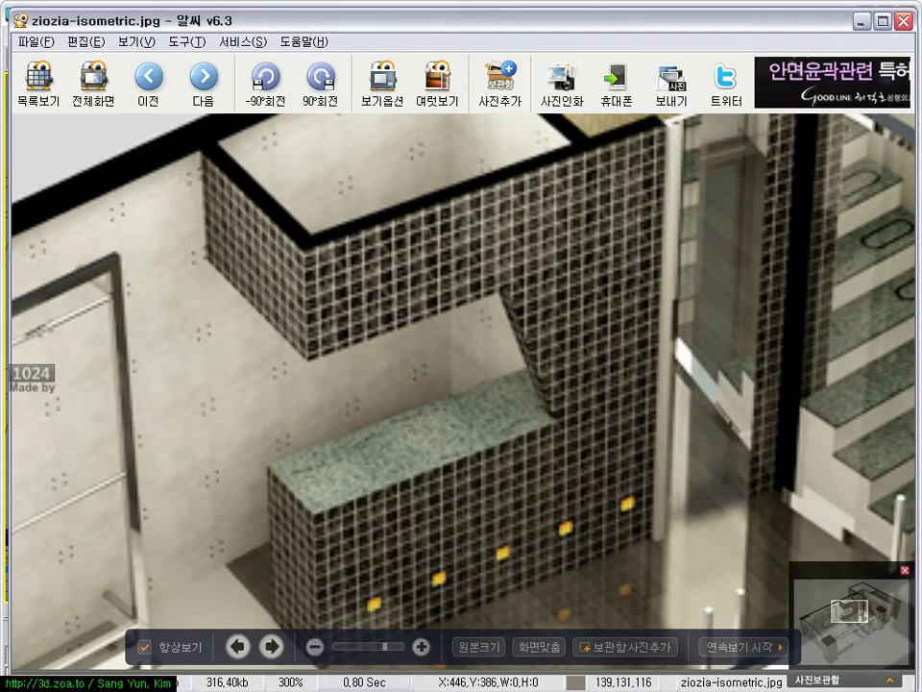
{"action": "key", "text": "alt+Tab"}
{"action": "scroll", "coordinate": [427, 440], "scroll_direction": "down", "scroll_amount": 5}
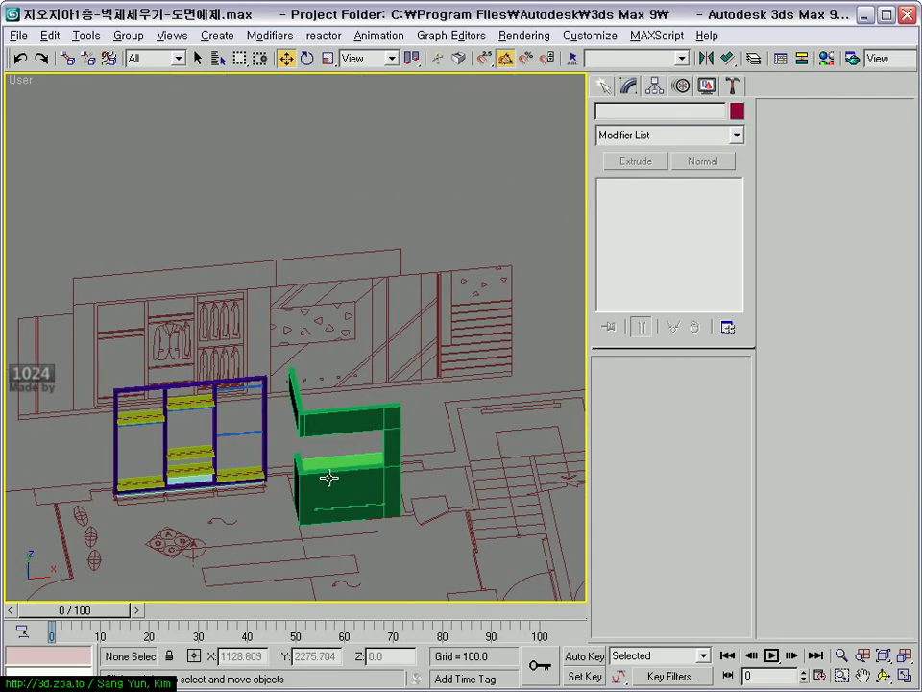
- Unhide all hidden objects in the scene
{"action": "scroll", "coordinate": [329, 477], "scroll_direction": "down", "scroll_amount": 3}
{"action": "scroll", "coordinate": [317, 460], "scroll_direction": "down", "scroll_amount": 3}
{"action": "middle_click_drag", "start_coordinate": [302, 458], "coordinate": [310, 467]}
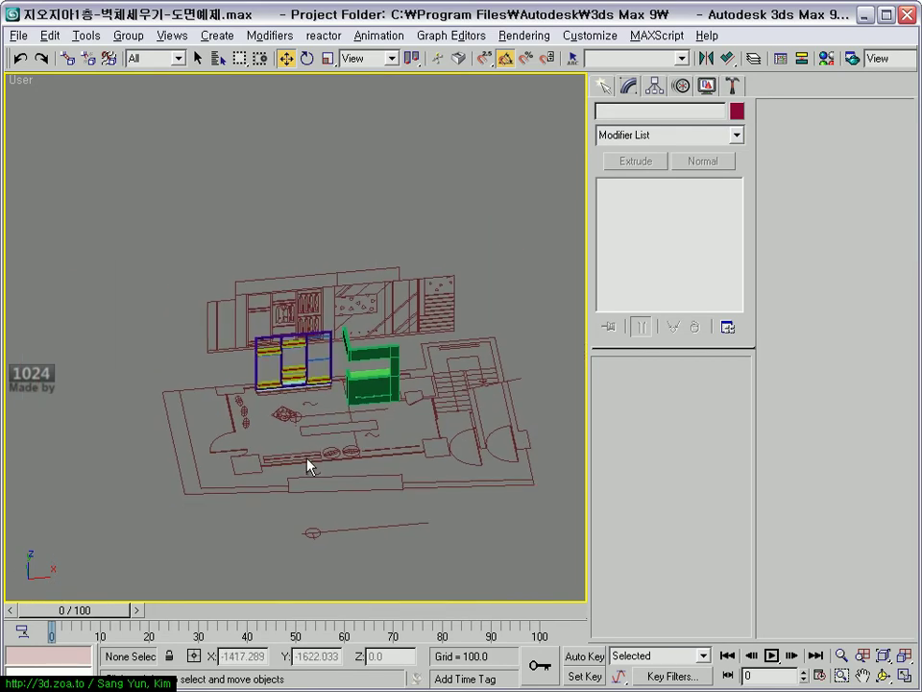
{"action": "scroll", "coordinate": [307, 466], "scroll_direction": "up", "scroll_amount": 3}
{"action": "mouse_move", "coordinate": [294, 463]}
{"action": "middle_mouse_down"}
{"action": "mouse_move", "coordinate": [309, 441]}
{"action": "mouse_move", "coordinate": [261, 486]}
{"action": "mouse_move", "coordinate": [346, 467]}
{"action": "mouse_move", "coordinate": [429, 393]}
{"action": "mouse_move", "coordinate": [290, 521]}
{"action": "mouse_move", "coordinate": [324, 483]}
{"action": "middle_mouse_up"}
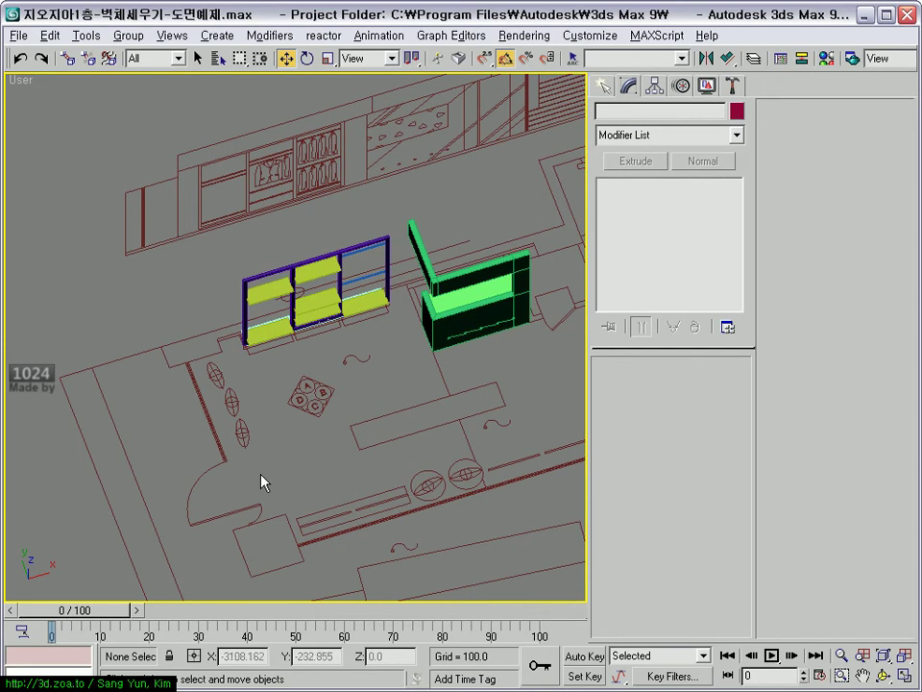
{"action": "middle_click_drag", "start_coordinate": [261, 480], "coordinate": [344, 404], "text": "alt"}
{"action": "right_click", "coordinate": [332, 273]}
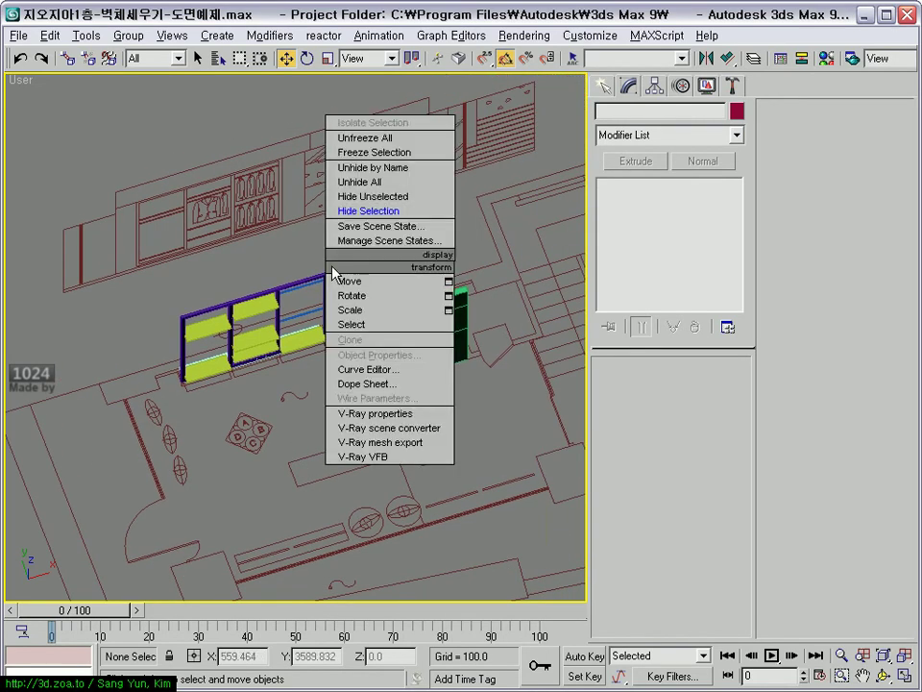
{"action": "left_click", "coordinate": [384, 182]}
- Hide the shelving and green counter groups
{"action": "scroll", "coordinate": [336, 384], "scroll_direction": "down", "scroll_amount": 4}
{"action": "mouse_move", "coordinate": [348, 392]}
{"action": "middle_mouse_down", "text": "alt"}
{"action": "mouse_move", "coordinate": [325, 313]}
{"action": "mouse_move", "coordinate": [419, 254]}
{"action": "mouse_move", "coordinate": [267, 385]}
{"action": "mouse_move", "coordinate": [379, 365]}
{"action": "mouse_move", "coordinate": [309, 420]}
{"action": "mouse_move", "coordinate": [241, 319]}
{"action": "mouse_move", "coordinate": [162, 305]}
{"action": "mouse_move", "coordinate": [303, 342]}
{"action": "mouse_move", "coordinate": [298, 365]}
{"action": "middle_mouse_up", "text": "alt"}
{"action": "left_click", "coordinate": [378, 331]}
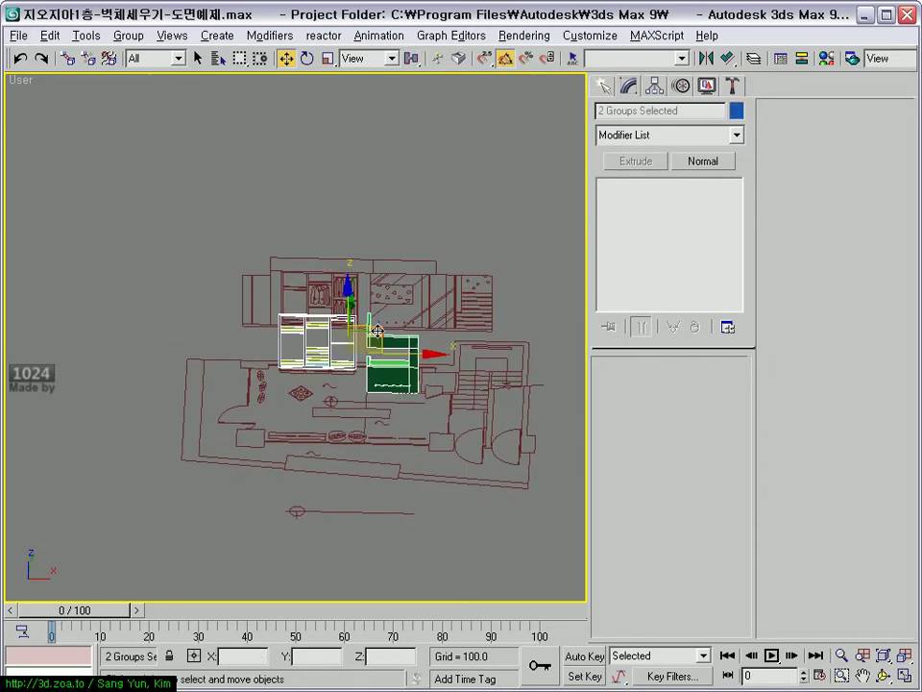
{"action": "right_click", "coordinate": [378, 331]}
{"action": "left_click", "coordinate": [415, 273]}
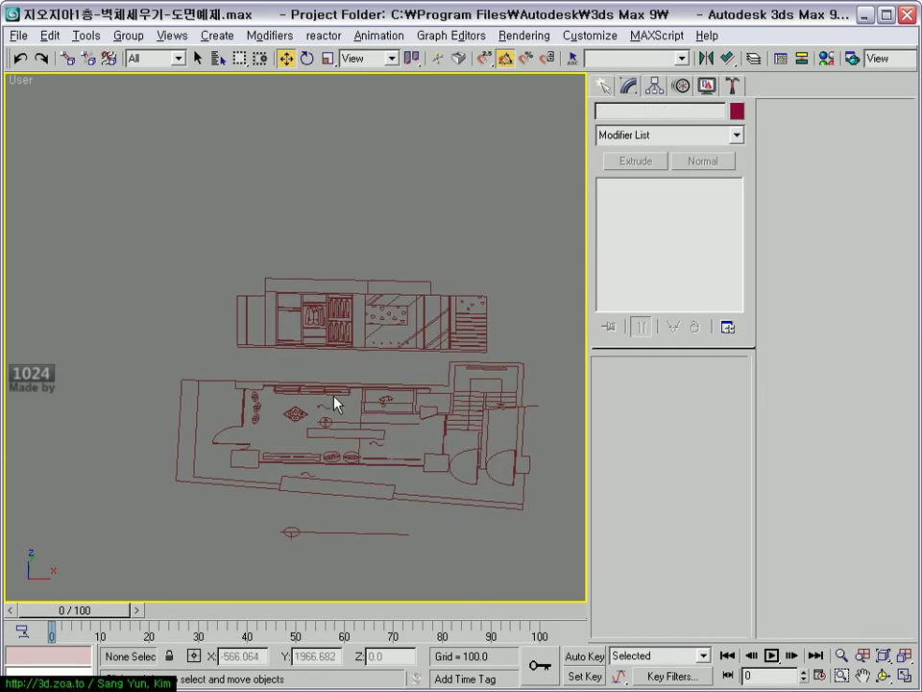
{"action": "mouse_move", "coordinate": [383, 323]}
{"action": "middle_mouse_down", "text": "alt"}
{"action": "mouse_move", "coordinate": [389, 344]}
{"action": "mouse_move", "coordinate": [330, 304]}
{"action": "middle_mouse_up", "text": "alt"}
{"action": "right_click", "coordinate": [330, 304]}
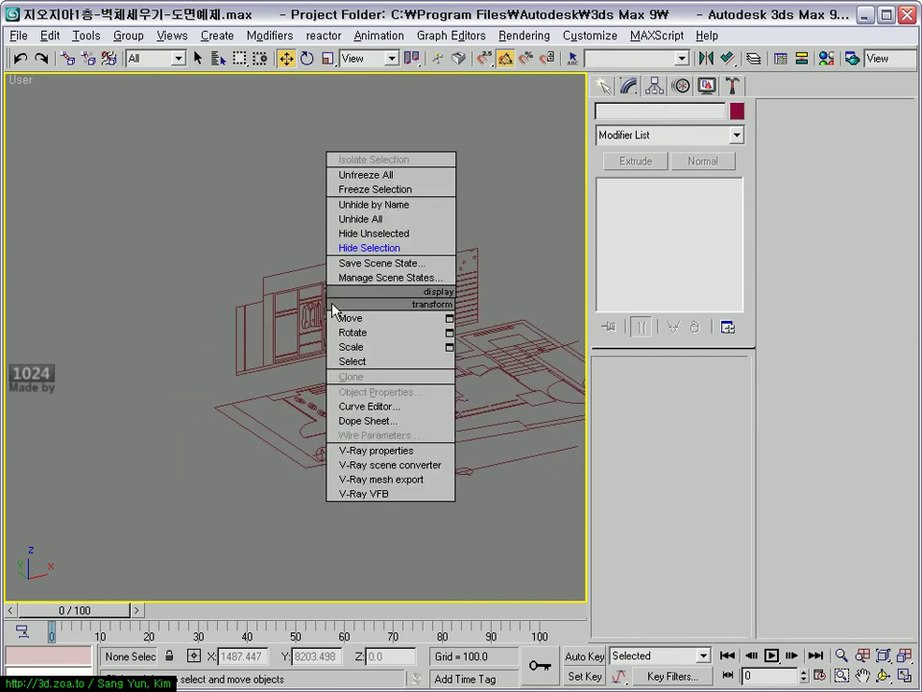
- Maximize the Top view and frame the remaining floor plan lines
{"action": "key", "text": "alt+w"}
{"action": "scroll", "coordinate": [148, 291], "scroll_direction": "down", "scroll_amount": 3}
{"action": "mouse_move", "coordinate": [148, 290]}
{"action": "middle_mouse_down"}
{"action": "mouse_move", "coordinate": [236, 235]}
{"action": "mouse_move", "coordinate": [168, 267]}
{"action": "middle_mouse_up"}
{"action": "key", "text": "alt+w"}
{"action": "scroll", "coordinate": [243, 305], "scroll_direction": "up", "scroll_amount": 3}
{"action": "scroll", "coordinate": [226, 314], "scroll_direction": "up", "scroll_amount": 2}
{"action": "scroll", "coordinate": [208, 344], "scroll_direction": "up", "scroll_amount": 2}
{"action": "middle_click_drag", "start_coordinate": [249, 338], "coordinate": [305, 358]}
- Start a Line spline, frame the wall area of the plan in Top view, and enable snaps
{"action": "left_click", "coordinate": [603, 89]}
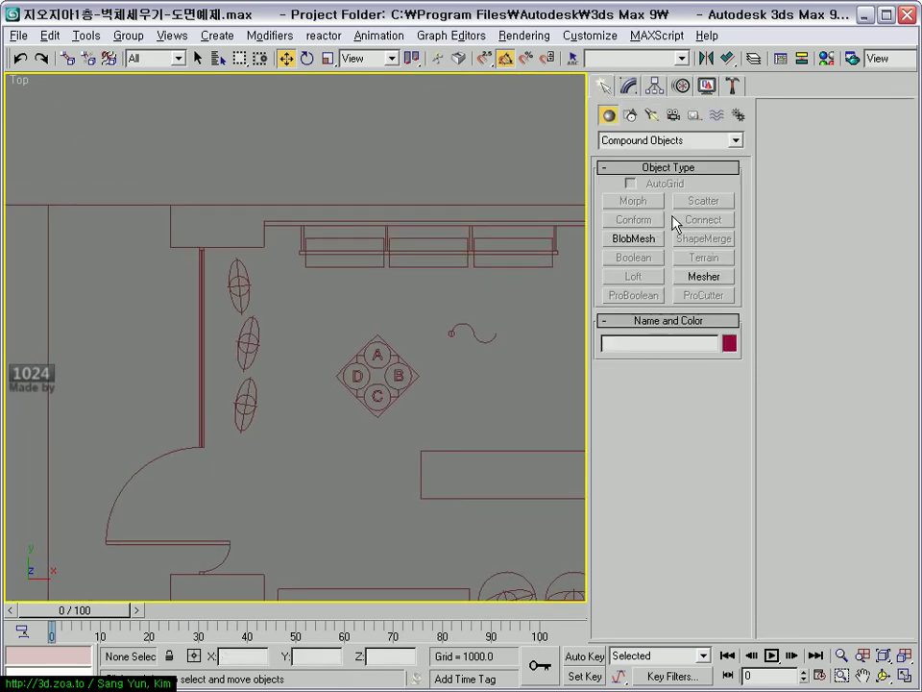
{"action": "left_click", "coordinate": [630, 115]}
{"action": "left_click", "coordinate": [634, 215]}
{"action": "middle_click_drag", "start_coordinate": [336, 340], "coordinate": [270, 245]}
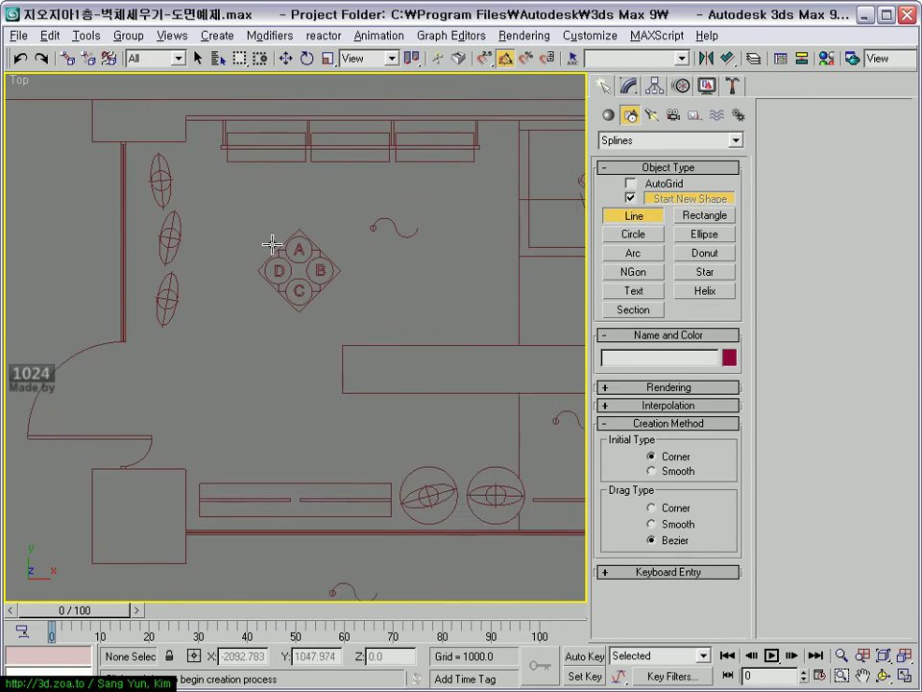
{"action": "scroll", "coordinate": [249, 284], "scroll_direction": "down", "scroll_amount": 2}
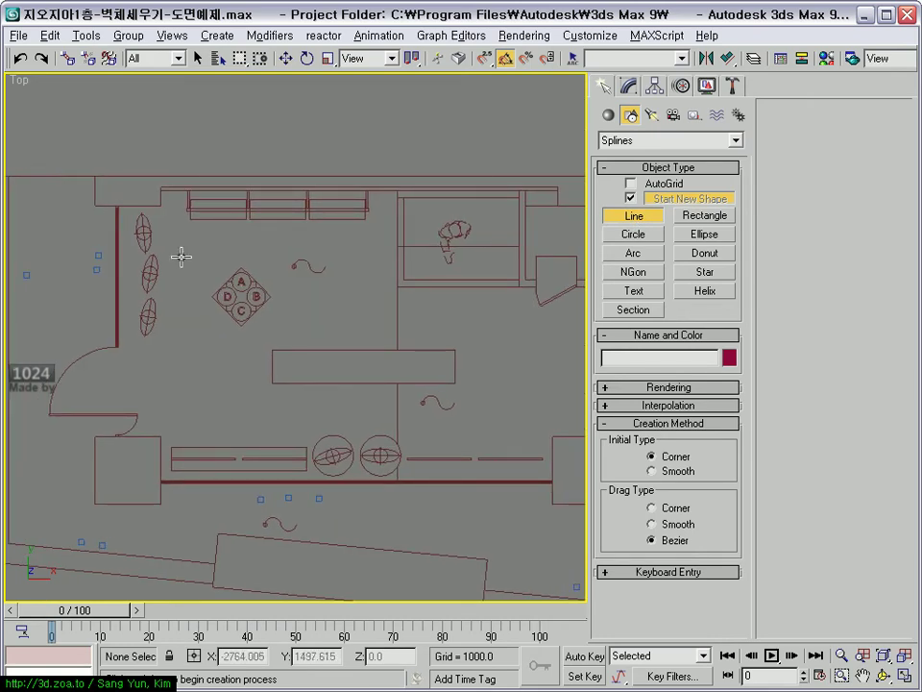
{"action": "scroll", "coordinate": [207, 262], "scroll_direction": "up", "scroll_amount": 2}
{"action": "mouse_move", "coordinate": [222, 282]}
{"action": "middle_mouse_down"}
{"action": "mouse_move", "coordinate": [190, 313]}
{"action": "mouse_move", "coordinate": [193, 267]}
{"action": "mouse_move", "coordinate": [321, 418]}
{"action": "middle_mouse_up"}
{"action": "scroll", "coordinate": [192, 274], "scroll_direction": "up", "scroll_amount": 2}
{"action": "scroll", "coordinate": [217, 319], "scroll_direction": "up", "scroll_amount": 2}
{"action": "scroll", "coordinate": [261, 291], "scroll_direction": "up", "scroll_amount": 2}
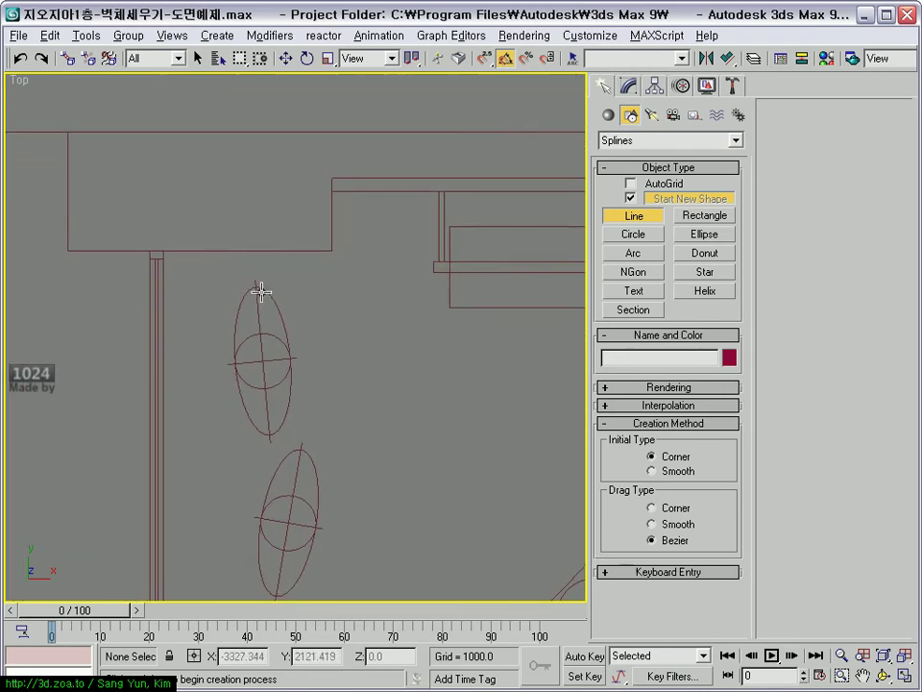
{"action": "key", "text": "s"}
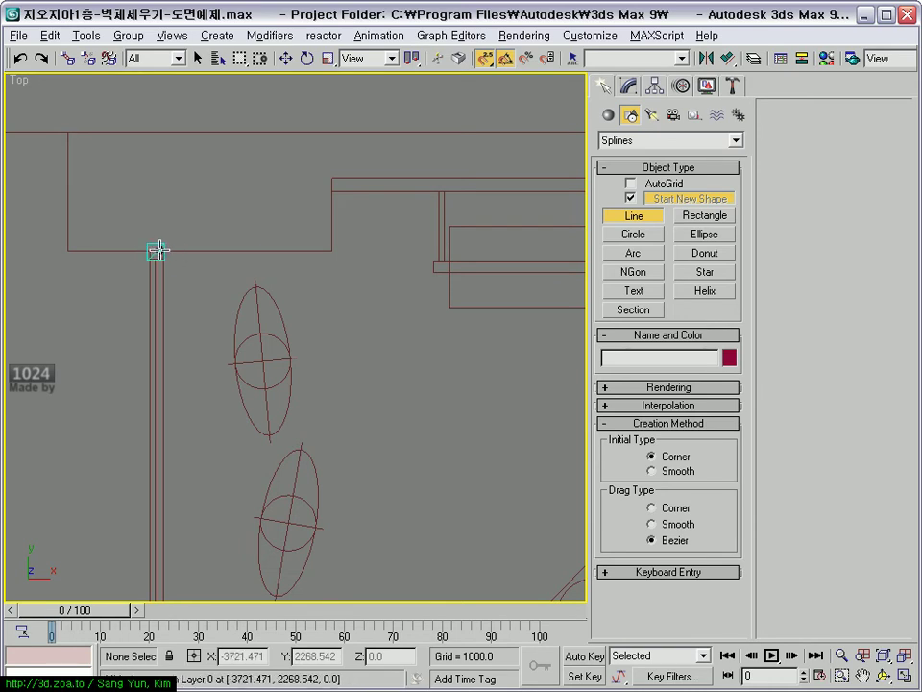
- Snap the first vertices of Line02 to the plan's wall corners
{"action": "scroll", "coordinate": [155, 251], "scroll_direction": "up", "scroll_amount": 2}
{"action": "scroll", "coordinate": [171, 317], "scroll_direction": "up", "scroll_amount": 1}
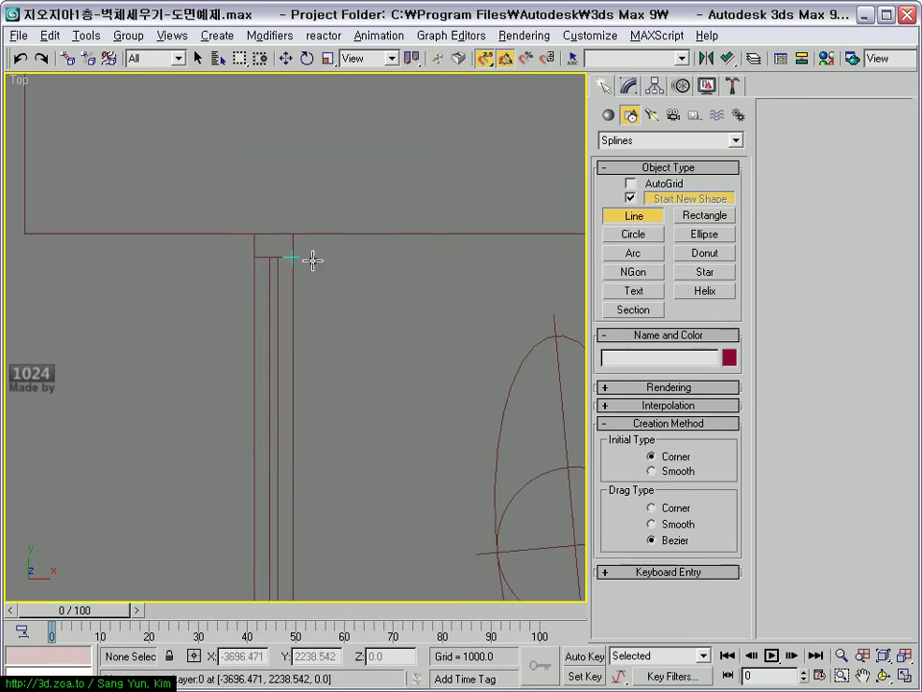
{"action": "left_click", "coordinate": [256, 235]}
{"action": "scroll", "coordinate": [293, 331], "scroll_direction": "down", "scroll_amount": 3}
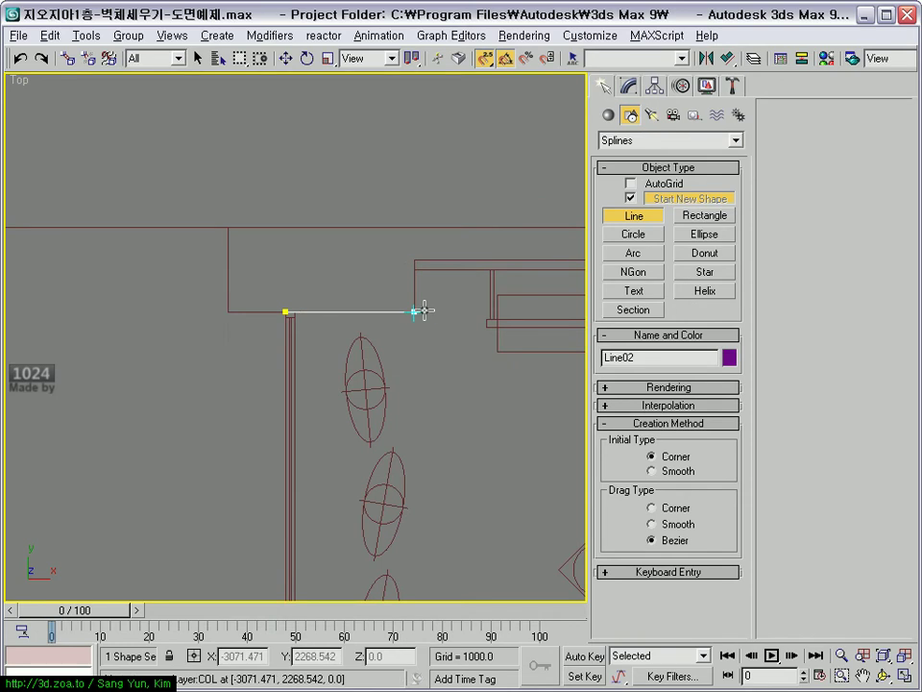
{"action": "left_click", "coordinate": [415, 260]}
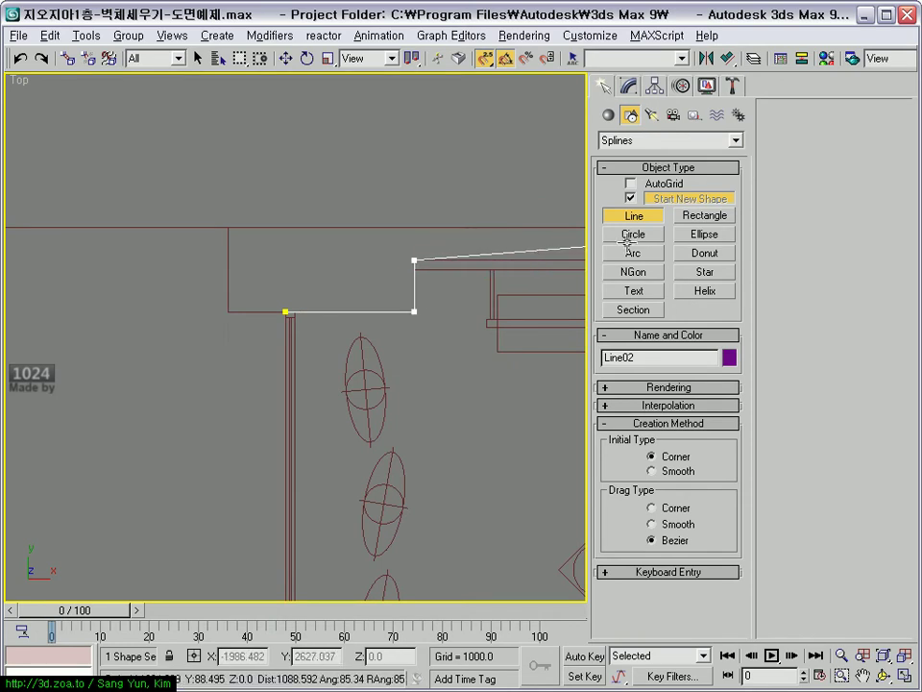
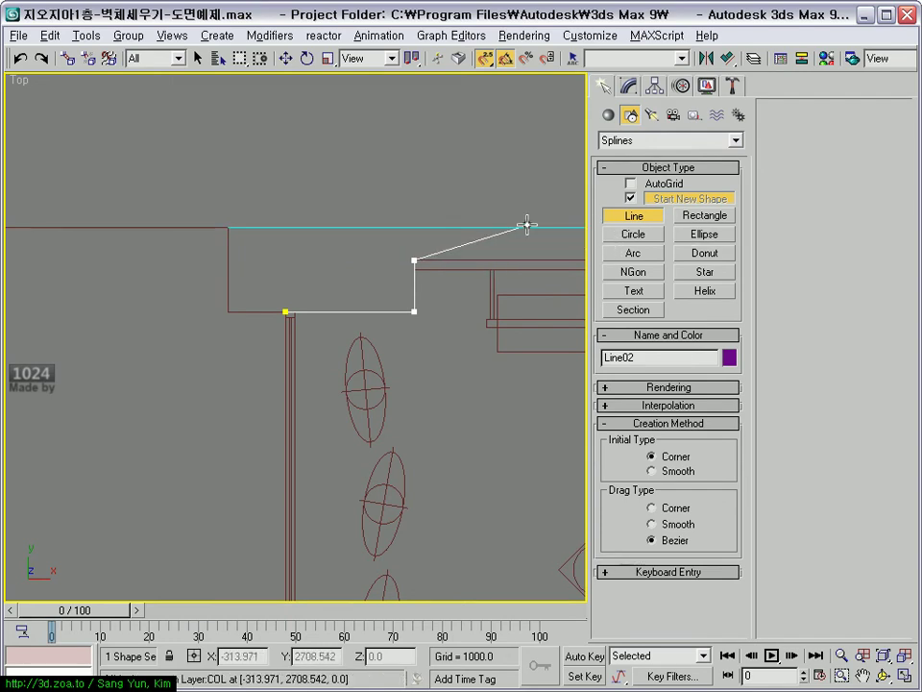
- Start the wall outline with corner points along the seating area toward the stairs
{"action": "middle_click_drag", "start_coordinate": [528, 225], "coordinate": [294, 334]}
{"action": "scroll", "coordinate": [315, 404], "scroll_direction": "down", "scroll_amount": 2}
{"action": "scroll", "coordinate": [426, 383], "scroll_direction": "down", "scroll_amount": 2}
{"action": "scroll", "coordinate": [510, 364], "scroll_direction": "up", "scroll_amount": 2}
{"action": "scroll", "coordinate": [510, 364], "scroll_direction": "up", "scroll_amount": 2}
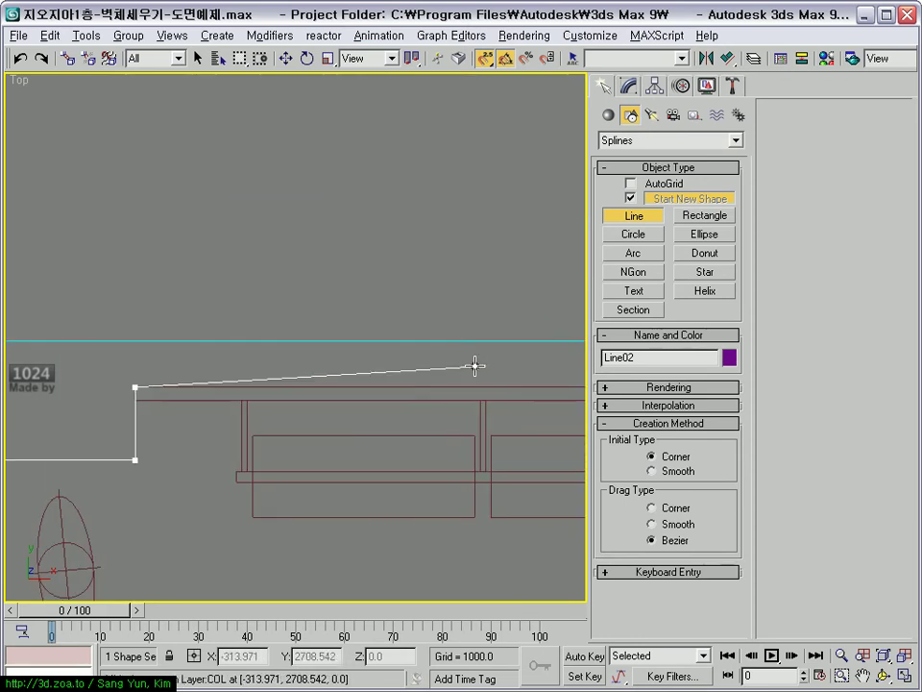
{"action": "middle_click_drag", "start_coordinate": [476, 366], "coordinate": [299, 335]}
{"action": "scroll", "coordinate": [110, 364], "scroll_direction": "down", "scroll_amount": 2}
{"action": "middle_click_drag", "start_coordinate": [458, 280], "coordinate": [288, 350]}
{"action": "middle_click_drag", "start_coordinate": [217, 523], "coordinate": [297, 335]}
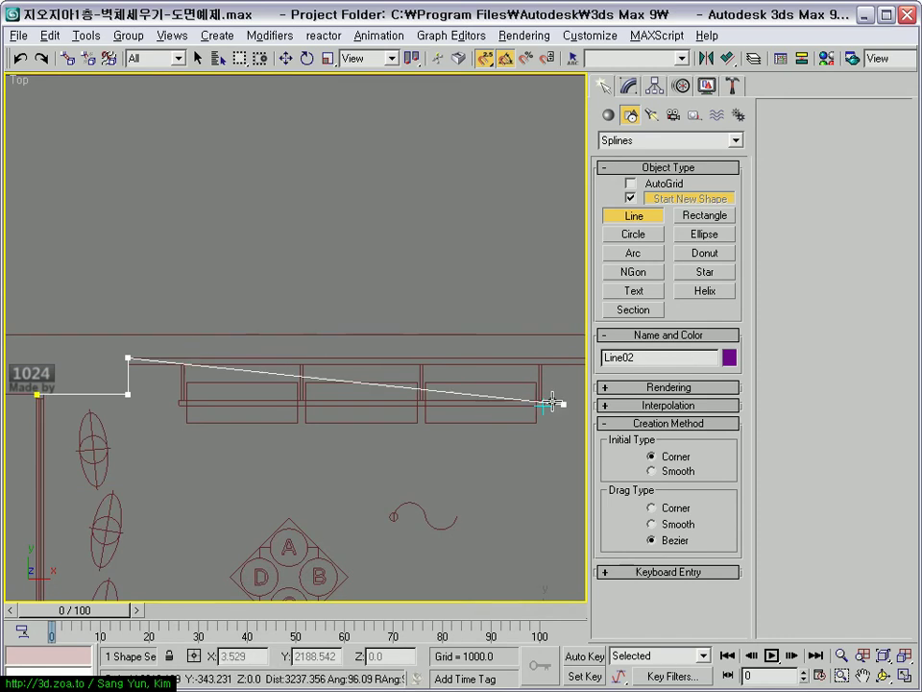
{"action": "scroll", "coordinate": [566, 397], "scroll_direction": "down", "scroll_amount": 2}
{"action": "scroll", "coordinate": [568, 397], "scroll_direction": "up", "scroll_amount": 3}
{"action": "middle_click_drag", "start_coordinate": [571, 391], "coordinate": [294, 333]}
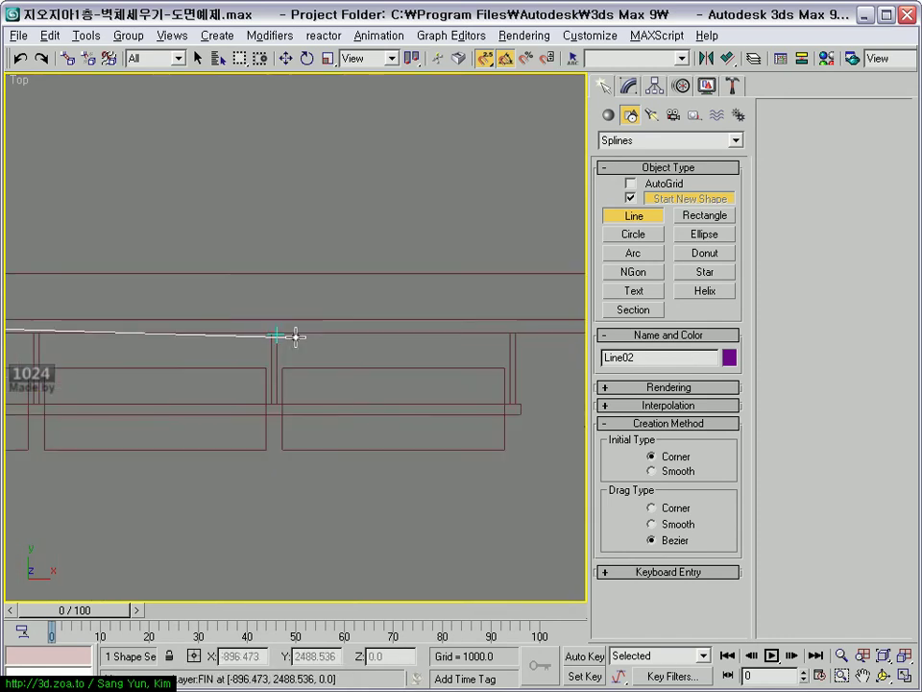
{"action": "middle_click_drag", "start_coordinate": [376, 305], "coordinate": [296, 336]}
{"action": "mouse_move", "coordinate": [584, 323]}
{"action": "middle_mouse_down"}
{"action": "mouse_move", "coordinate": [354, 335]}
{"action": "mouse_move", "coordinate": [443, 325]}
{"action": "mouse_move", "coordinate": [311, 341]}
{"action": "middle_mouse_up"}
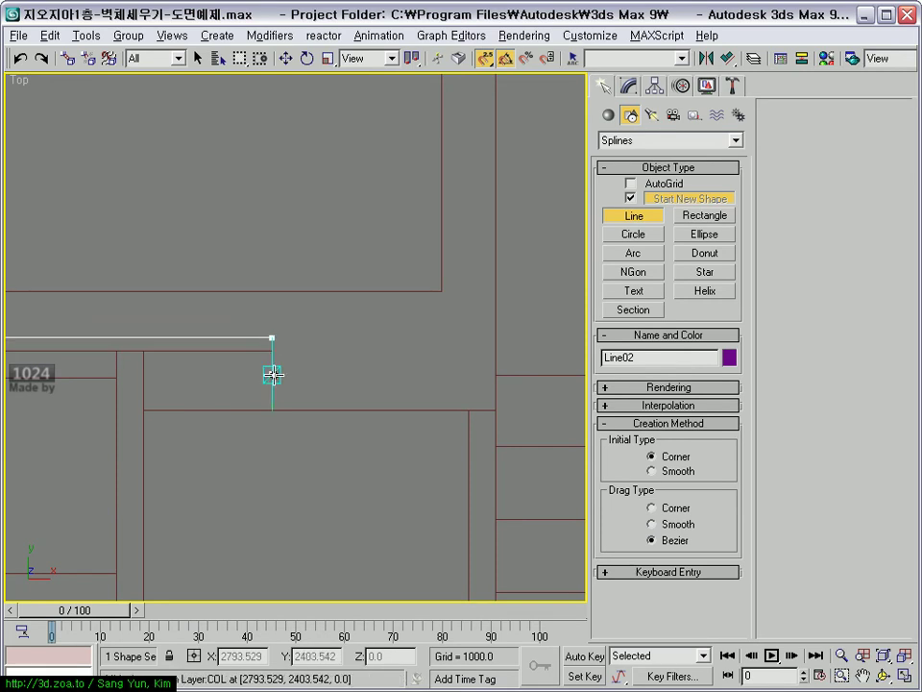
{"action": "left_click", "coordinate": [270, 406]}
{"action": "scroll", "coordinate": [496, 411], "scroll_direction": "down", "scroll_amount": 4}
{"action": "left_click", "coordinate": [346, 356]}
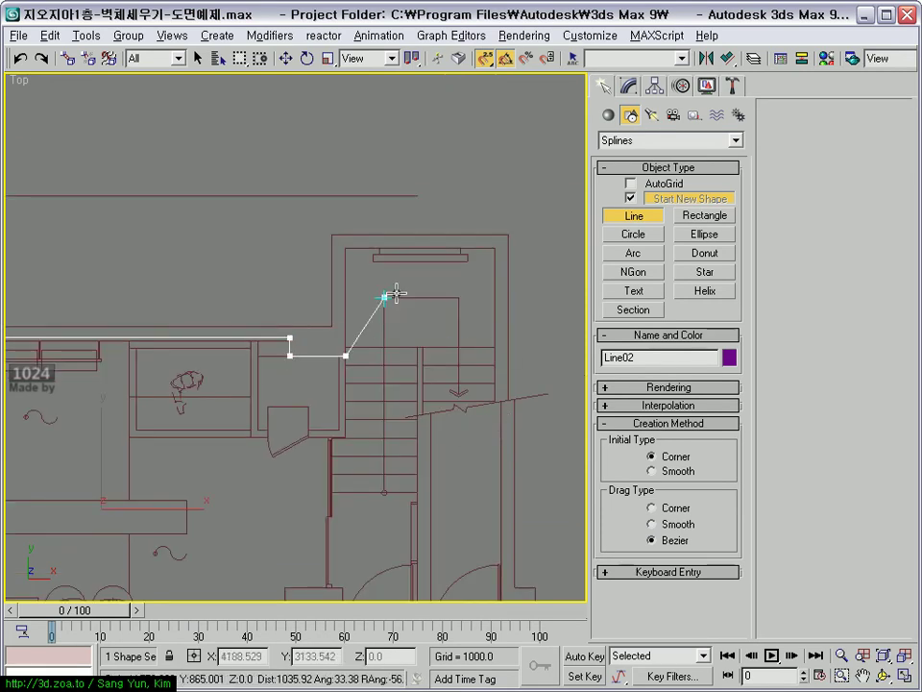
{"action": "left_click", "coordinate": [490, 247]}
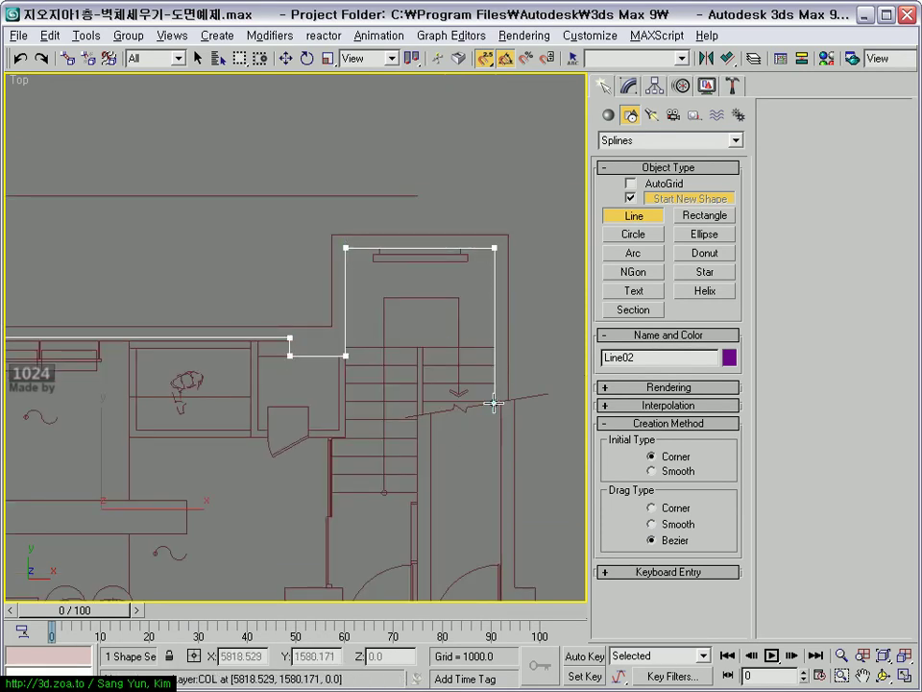
- Add outline corners at the stair wall endpoint, vertical wall end, entrance and lower wall
{"action": "middle_click_drag", "start_coordinate": [493, 404], "coordinate": [299, 330]}
{"action": "scroll", "coordinate": [232, 336], "scroll_direction": "up", "scroll_amount": 2}
{"action": "left_click", "coordinate": [231, 336]}
{"action": "scroll", "coordinate": [230, 327], "scroll_direction": "up", "scroll_amount": 2}
{"action": "scroll", "coordinate": [219, 317], "scroll_direction": "down", "scroll_amount": 2}
{"action": "scroll", "coordinate": [222, 350], "scroll_direction": "down", "scroll_amount": 2}
{"action": "scroll", "coordinate": [299, 278], "scroll_direction": "up", "scroll_amount": 3}
{"action": "scroll", "coordinate": [325, 360], "scroll_direction": "up", "scroll_amount": 2}
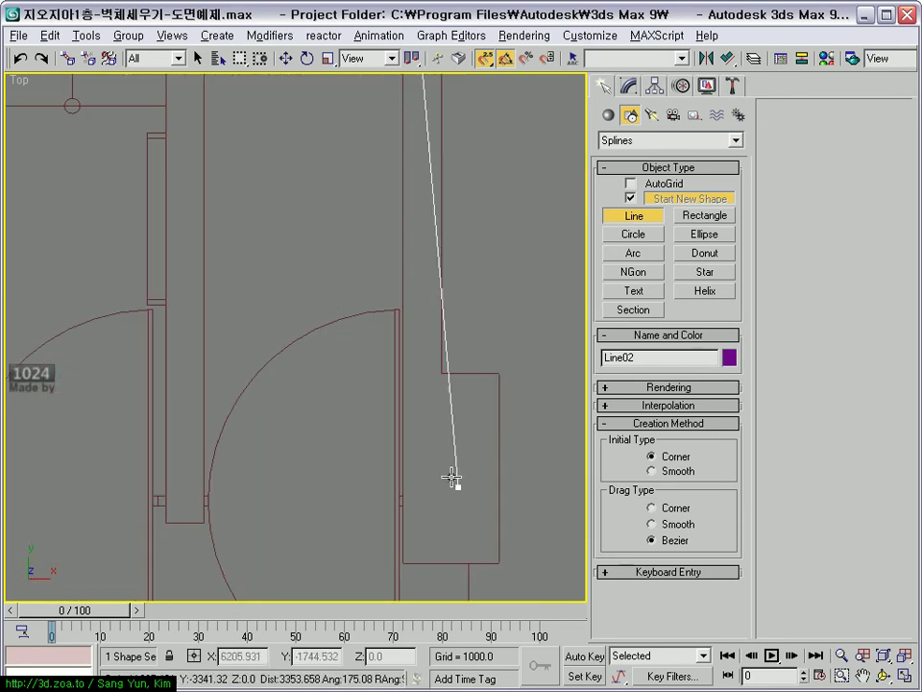
{"action": "left_click", "coordinate": [403, 508]}
{"action": "scroll", "coordinate": [361, 510], "scroll_direction": "down", "scroll_amount": 2}
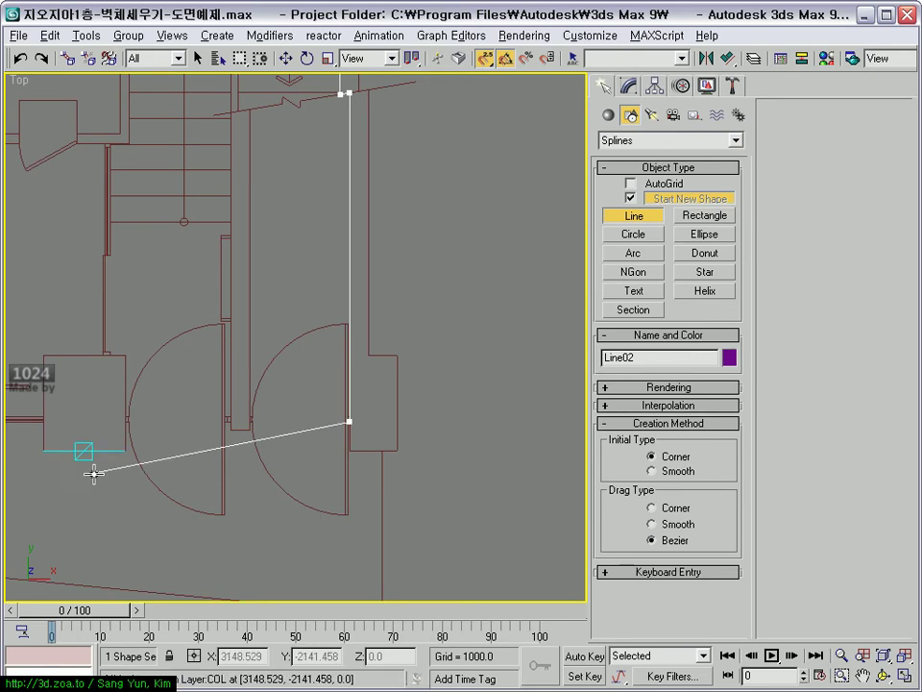
{"action": "left_click", "coordinate": [125, 355]}
{"action": "key", "text": "i"}
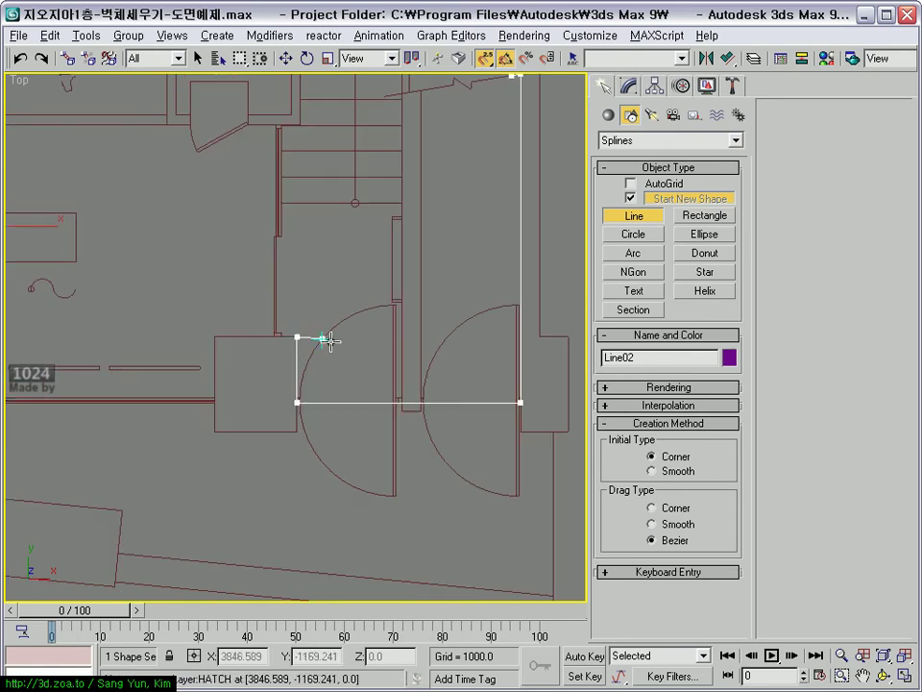
{"action": "scroll", "coordinate": [307, 335], "scroll_direction": "up", "scroll_amount": 2}
{"action": "left_click", "coordinate": [134, 336]}
{"action": "left_click", "coordinate": [134, 457]}
- Add the last corner, close the spline at the first vertex, and return to four viewports
{"action": "scroll", "coordinate": [107, 442], "scroll_direction": "down", "scroll_amount": 3}
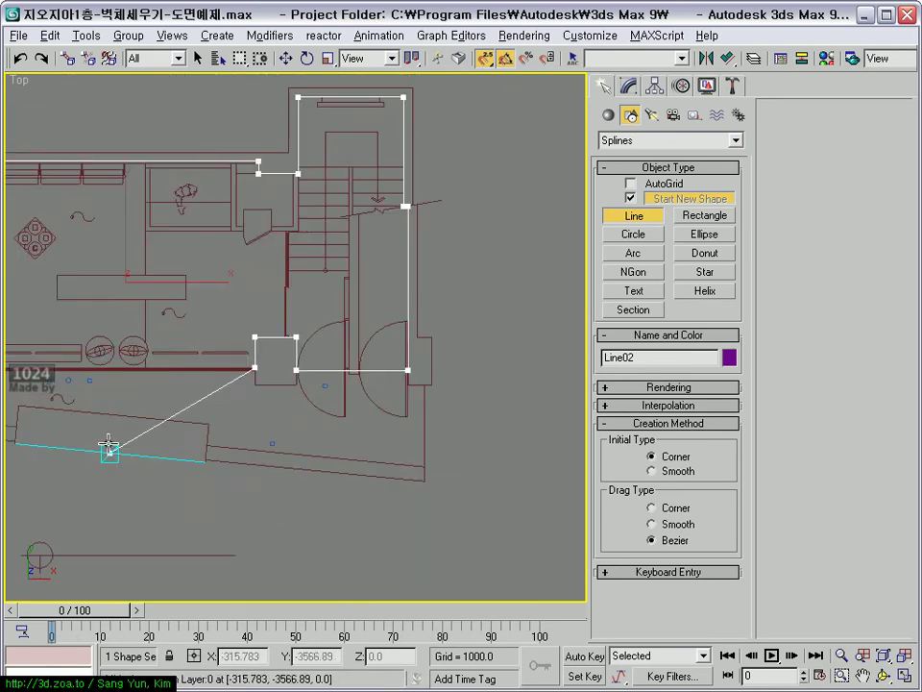
{"action": "scroll", "coordinate": [206, 313], "scroll_direction": "up", "scroll_amount": 2}
{"action": "scroll", "coordinate": [279, 270], "scroll_direction": "down", "scroll_amount": 2}
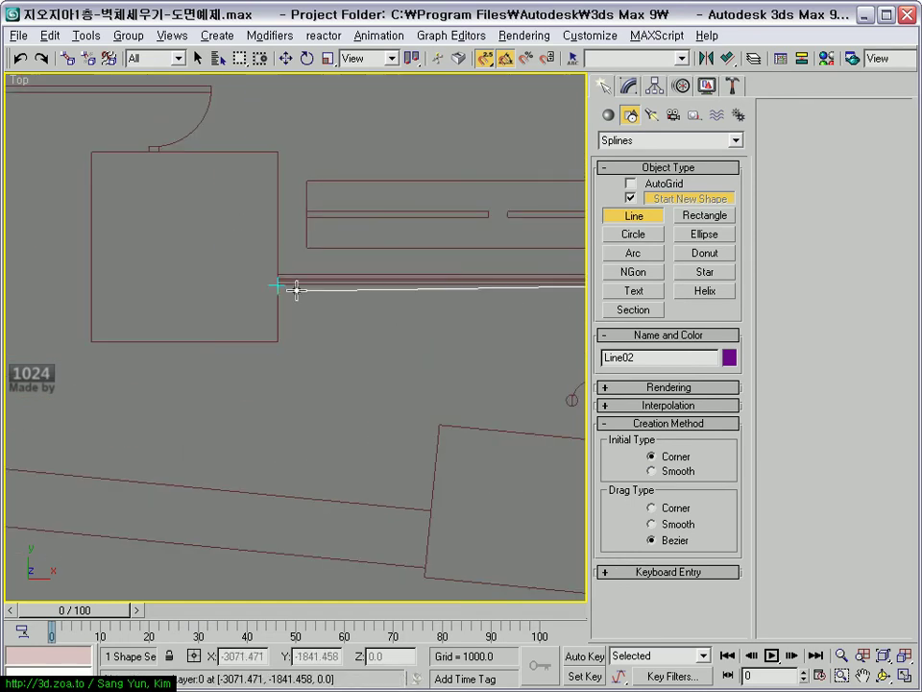
{"action": "left_click", "coordinate": [279, 151]}
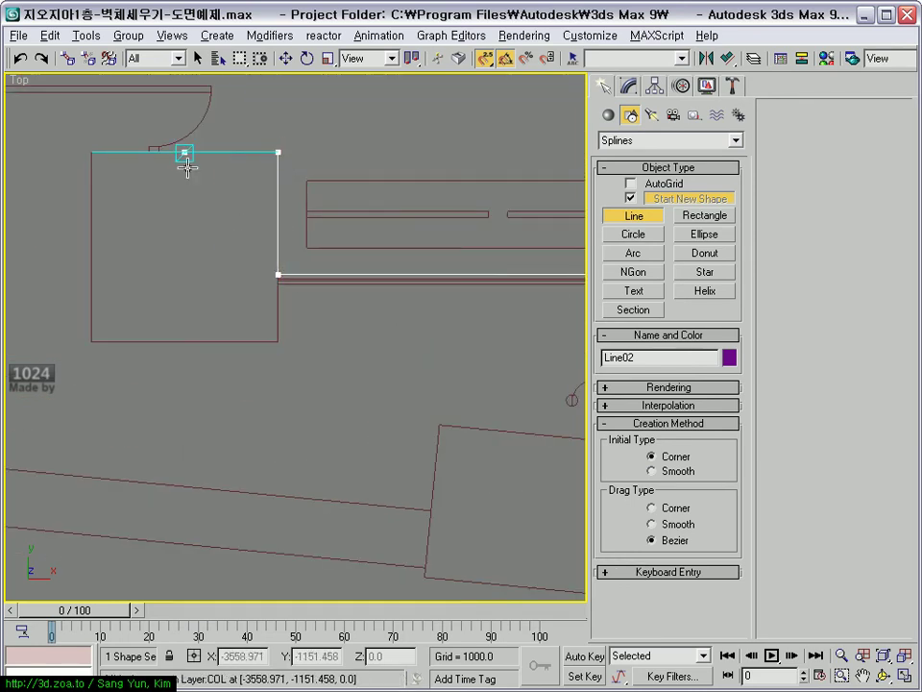
{"action": "scroll", "coordinate": [183, 163], "scroll_direction": "down", "scroll_amount": 3}
{"action": "key", "text": "i"}
{"action": "scroll", "coordinate": [295, 337], "scroll_direction": "up", "scroll_amount": 3}
{"action": "scroll", "coordinate": [342, 368], "scroll_direction": "down", "scroll_amount": 2}
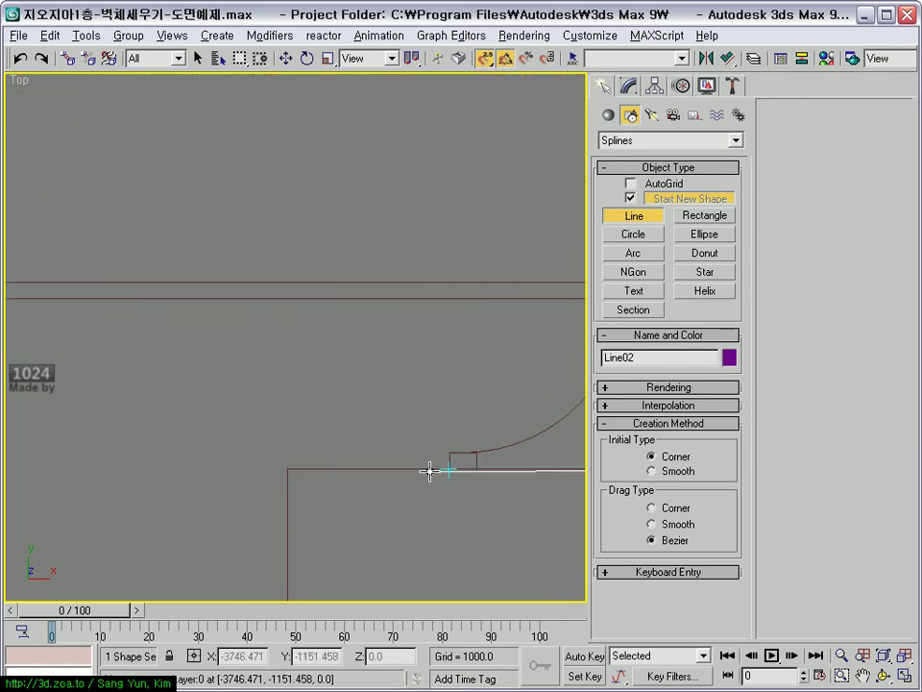
{"action": "scroll", "coordinate": [437, 437], "scroll_direction": "down", "scroll_amount": 3}
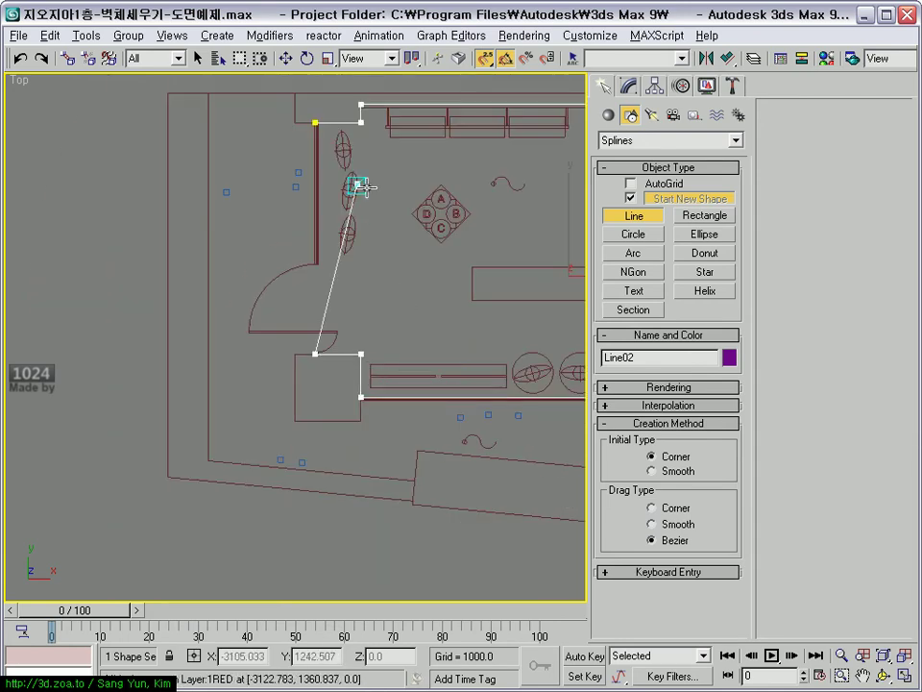
{"action": "left_click", "coordinate": [312, 122]}
{"action": "left_click", "coordinate": [404, 428]}
{"action": "scroll", "coordinate": [353, 413], "scroll_direction": "down", "scroll_amount": 3}
{"action": "scroll", "coordinate": [250, 423], "scroll_direction": "up", "scroll_amount": 2}
{"action": "scroll", "coordinate": [260, 433], "scroll_direction": "down", "scroll_amount": 1}
{"action": "key", "text": "alt+w"}
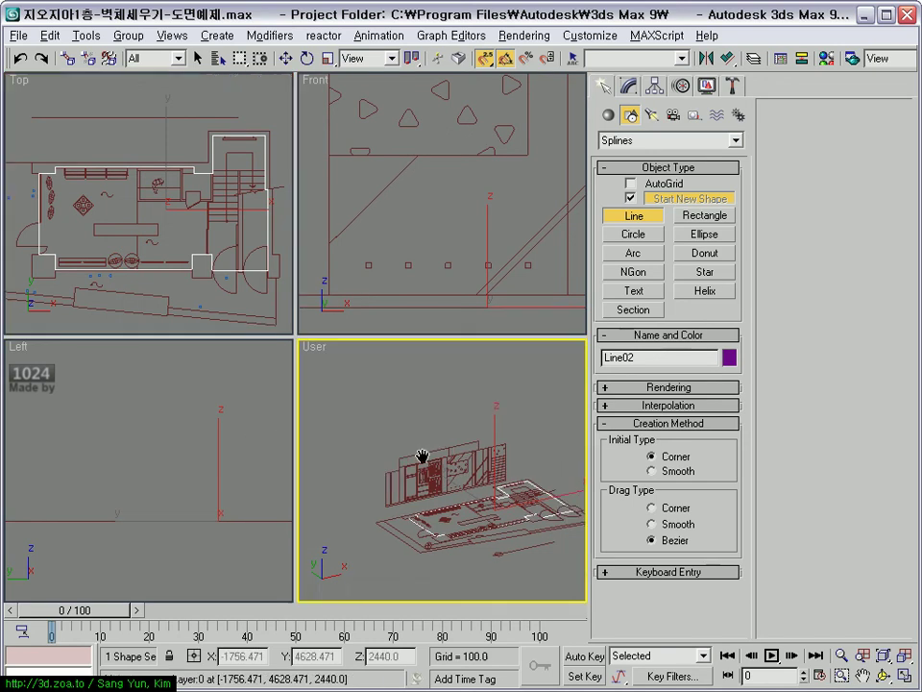
- Rename the new line Line02 to 바닥 in the Modify panel
{"action": "middle_click_drag", "start_coordinate": [422, 458], "coordinate": [435, 435]}
{"action": "key", "text": "alt+w"}
{"action": "scroll", "coordinate": [387, 465], "scroll_direction": "up", "scroll_amount": 2}
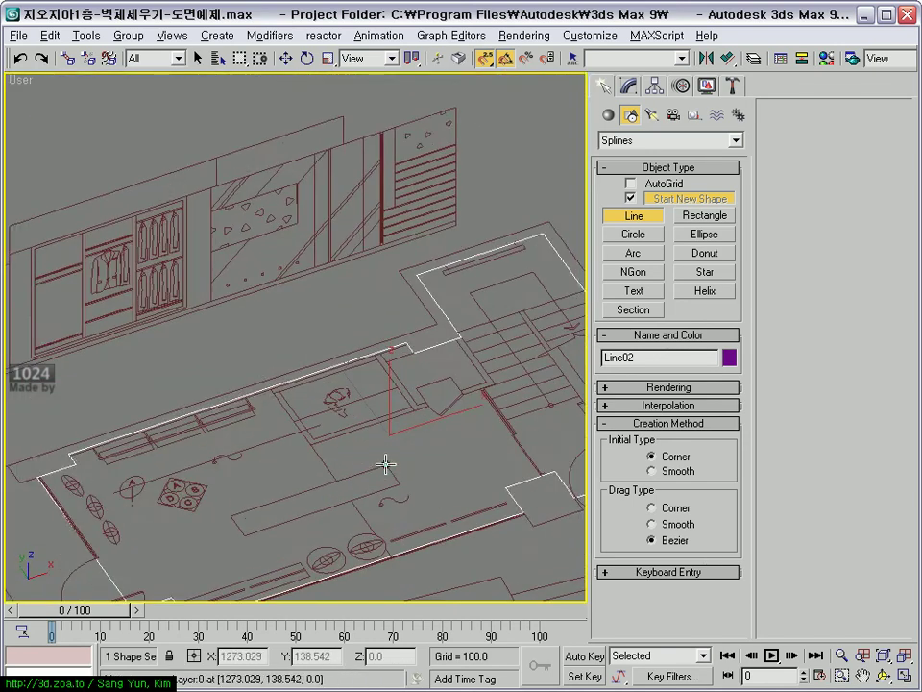
{"action": "scroll", "coordinate": [387, 465], "scroll_direction": "up", "scroll_amount": 2}
{"action": "left_click", "coordinate": [655, 144]}
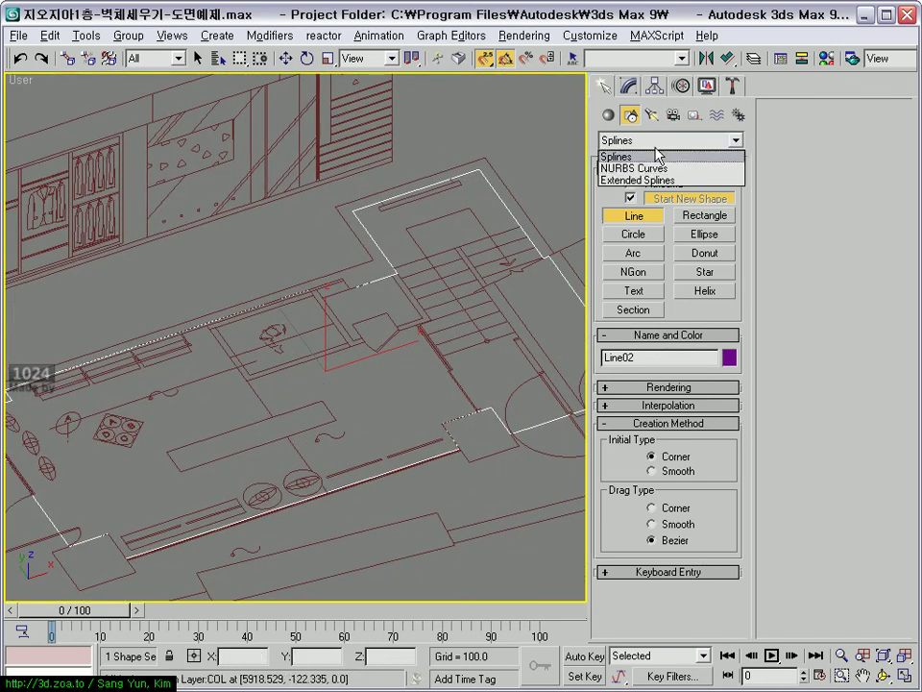
{"action": "left_click", "coordinate": [631, 84]}
{"action": "type", "text": "받ㄱㅏㄱ"}
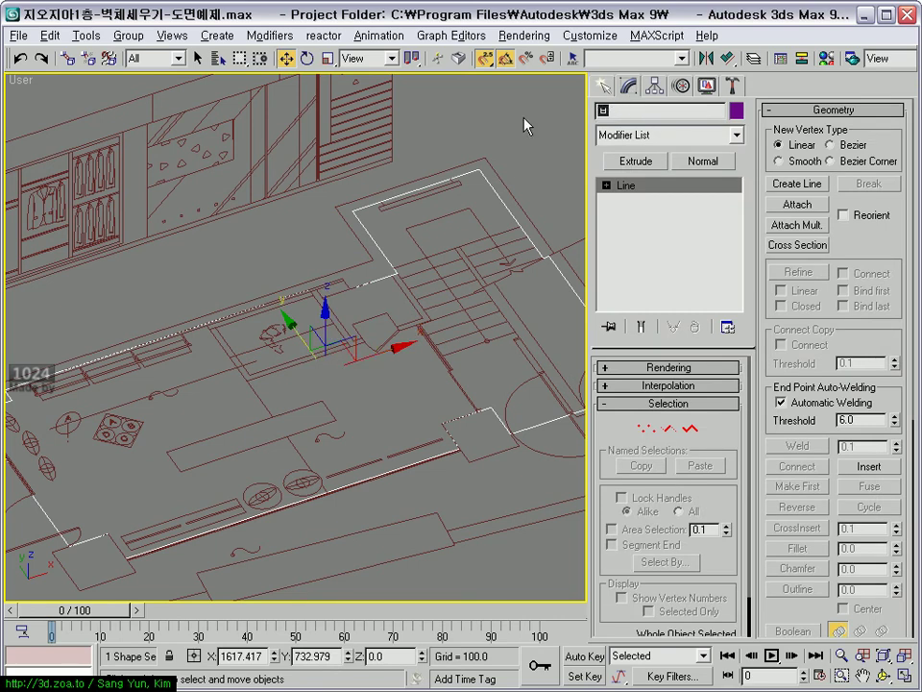
- Convert the 바닥 outline to an Editable Poly
{"action": "mouse_move", "coordinate": [402, 302]}
{"action": "middle_mouse_down"}
{"action": "mouse_move", "coordinate": [444, 278]}
{"action": "mouse_move", "coordinate": [349, 336]}
{"action": "mouse_move", "coordinate": [364, 332]}
{"action": "middle_mouse_up"}
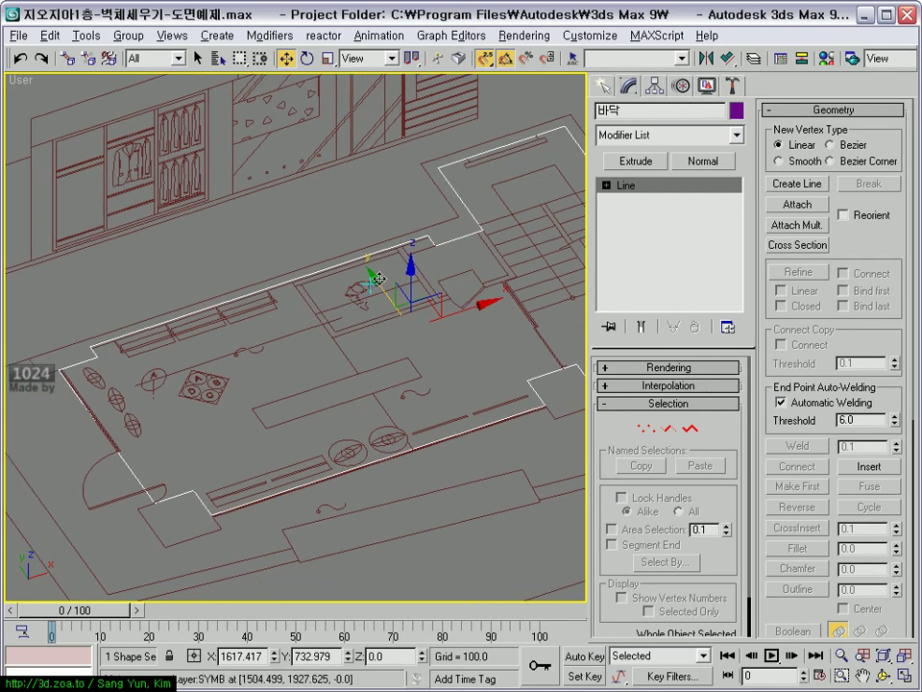
{"action": "right_click", "coordinate": [373, 249]}
{"action": "mouse_move", "coordinate": [438, 402]}
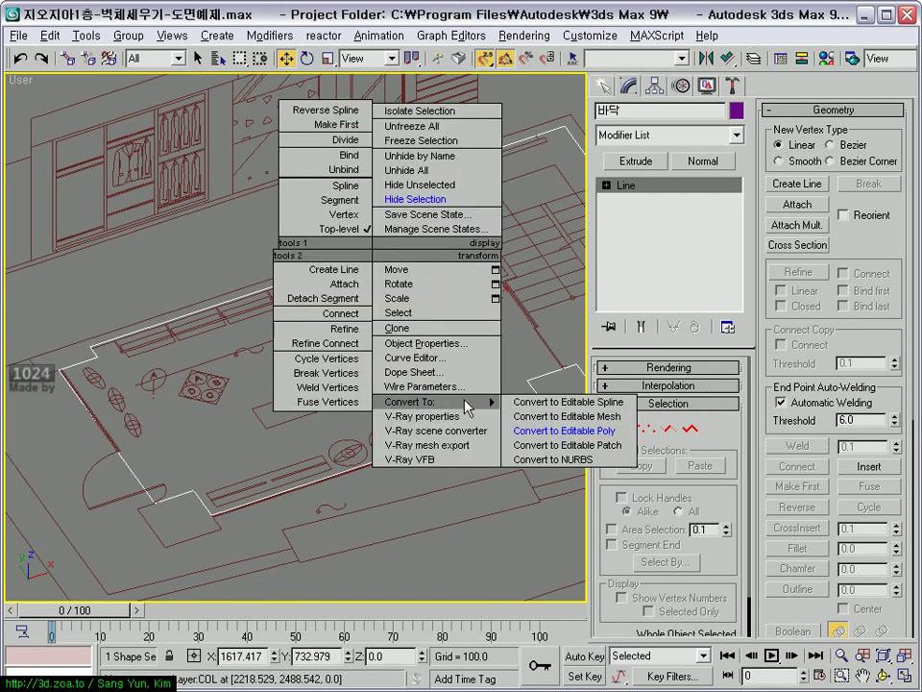
{"action": "left_click", "coordinate": [581, 435]}
{"action": "mouse_move", "coordinate": [582, 434]}
{"action": "middle_mouse_down", "text": "alt"}
{"action": "mouse_move", "coordinate": [330, 366]}
{"action": "mouse_move", "coordinate": [470, 405]}
{"action": "middle_mouse_up", "text": "alt"}
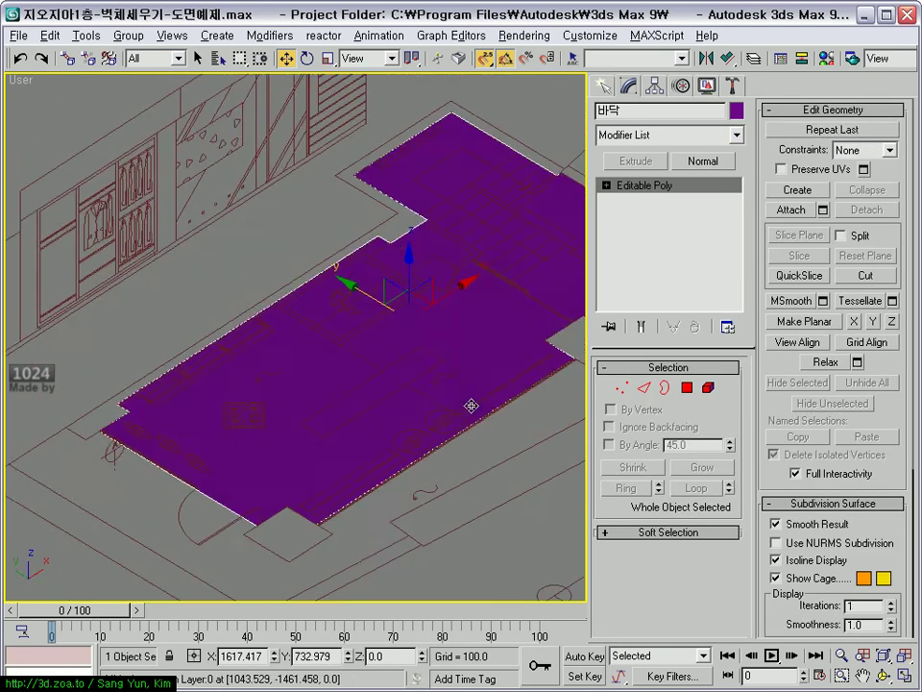
{"action": "scroll", "coordinate": [469, 405], "scroll_direction": "up", "scroll_amount": 3}
- Give 바닥 an olive object colour and reselect it
{"action": "left_click", "coordinate": [736, 110]}
{"action": "left_click", "coordinate": [371, 325]}
{"action": "left_click", "coordinate": [548, 454]}
{"action": "left_click", "coordinate": [532, 476]}
{"action": "mouse_move", "coordinate": [532, 476]}
{"action": "middle_mouse_down", "text": "alt"}
{"action": "mouse_move", "coordinate": [421, 447]}
{"action": "mouse_move", "coordinate": [478, 460]}
{"action": "middle_mouse_up", "text": "alt"}
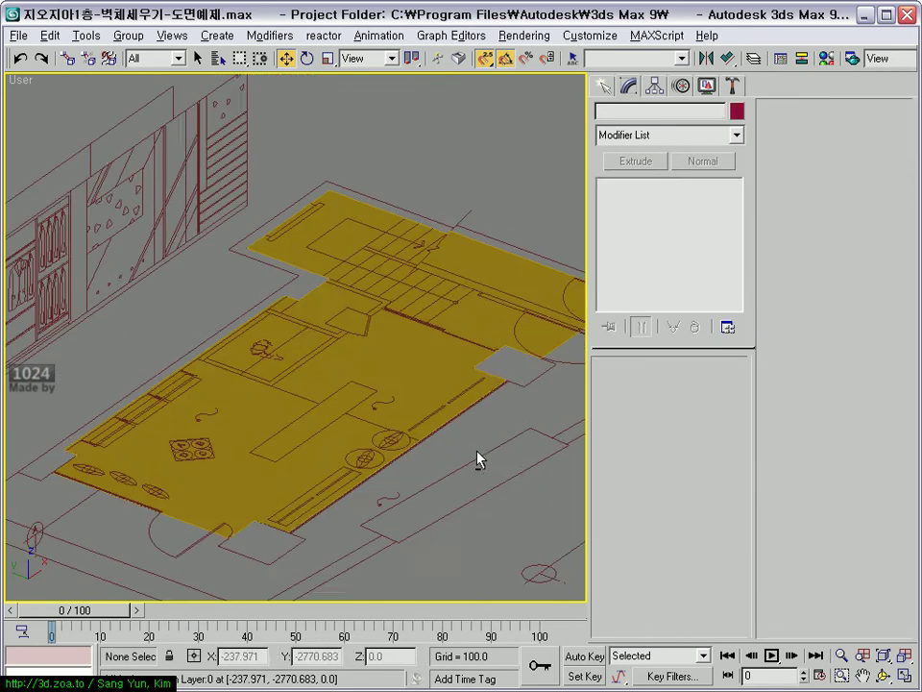
{"action": "left_click", "coordinate": [425, 387]}
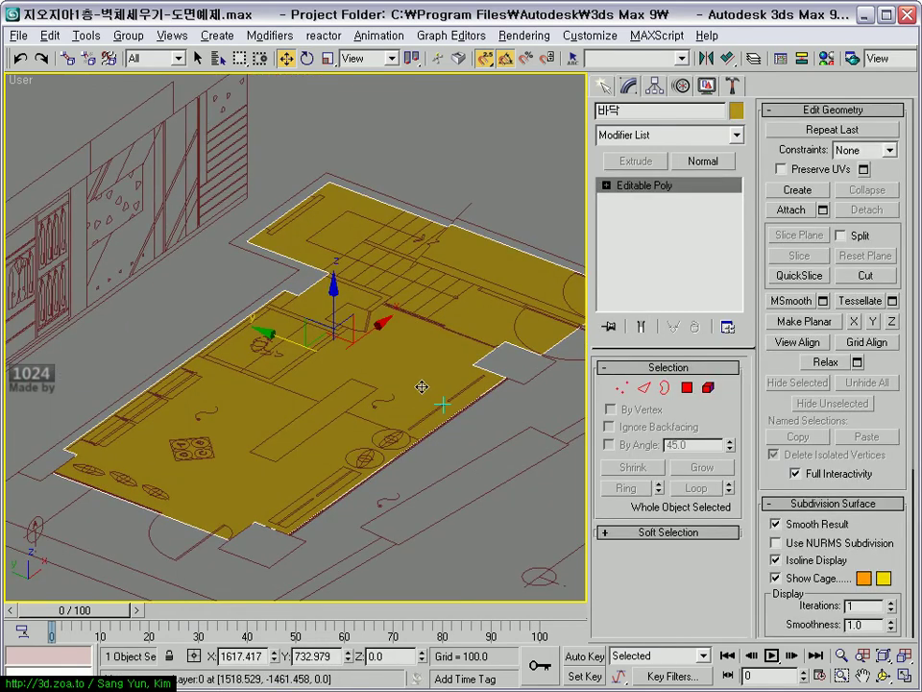
{"action": "mouse_move", "coordinate": [320, 164]}
{"action": "middle_mouse_down", "text": "alt"}
{"action": "mouse_move", "coordinate": [381, 294]}
{"action": "mouse_move", "coordinate": [355, 292]}
{"action": "middle_mouse_up", "text": "alt"}
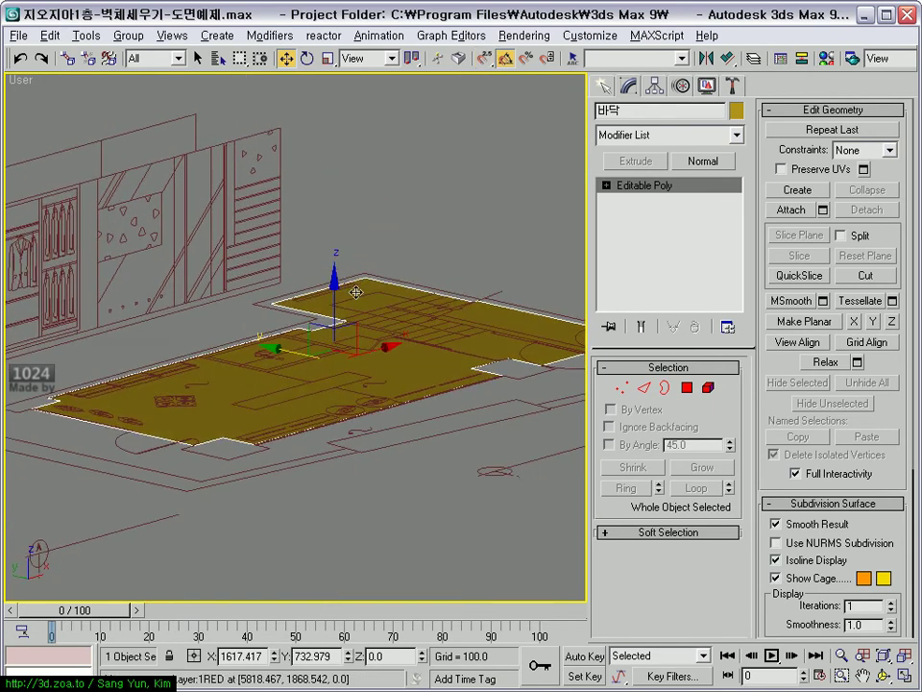
- Copy the floor upward as 천장 and set its height to Z 2500
{"action": "left_click_drag", "start_coordinate": [338, 290], "coordinate": [346, 168], "text": "shift"}
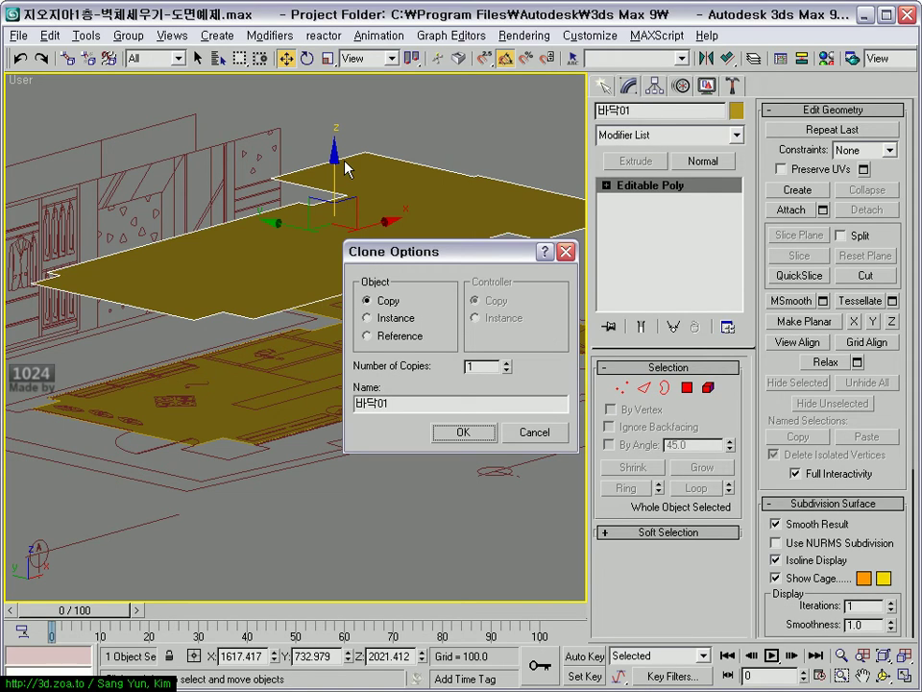
{"action": "left_click_drag", "start_coordinate": [473, 77], "coordinate": [511, 69]}
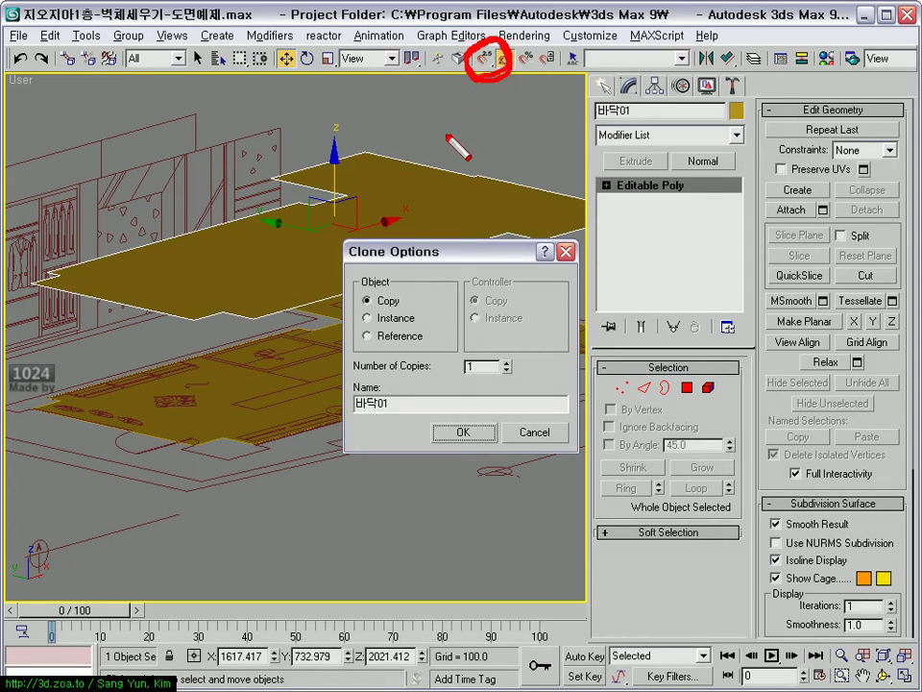
{"action": "key", "text": "Escape"}
{"action": "type", "text": "천장"}
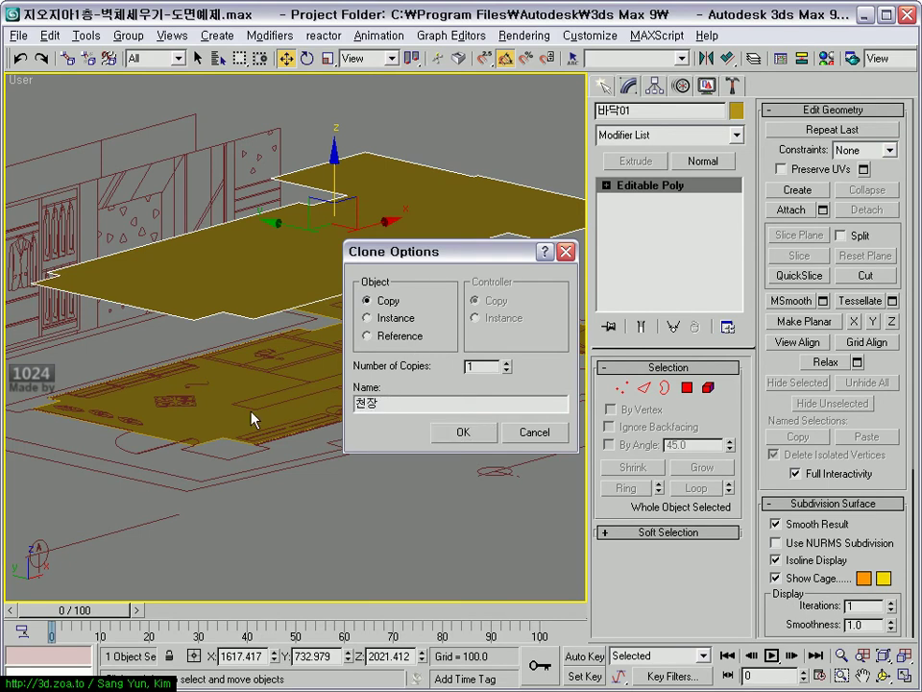
{"action": "key", "text": "Return"}
{"action": "mouse_move", "coordinate": [457, 200]}
{"action": "middle_mouse_down"}
{"action": "mouse_move", "coordinate": [411, 279]}
{"action": "mouse_move", "coordinate": [424, 269]}
{"action": "middle_mouse_up"}
{"action": "type", "text": "2500"}
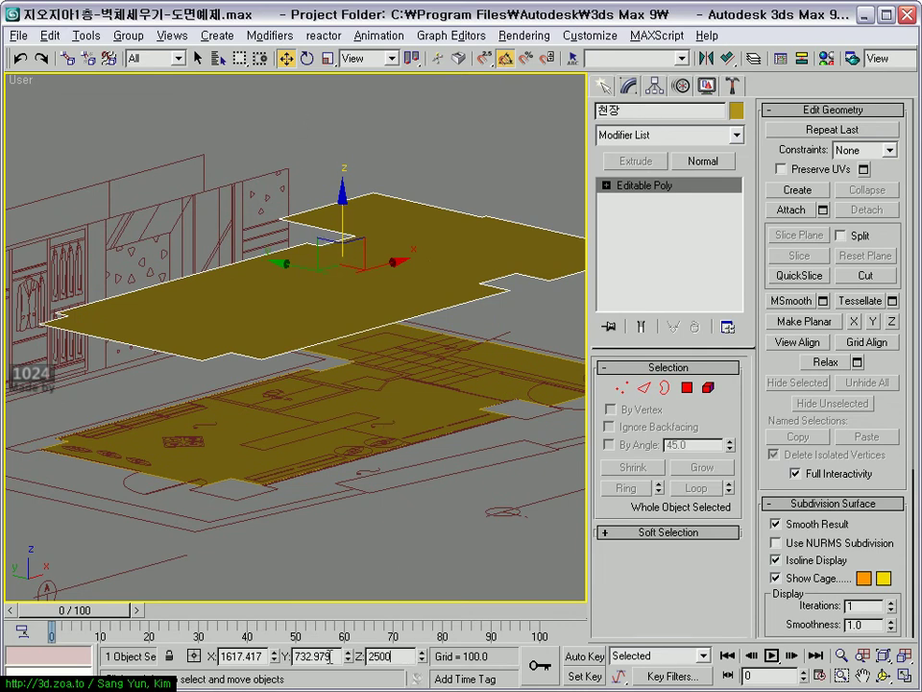
{"action": "key", "text": "Return"}
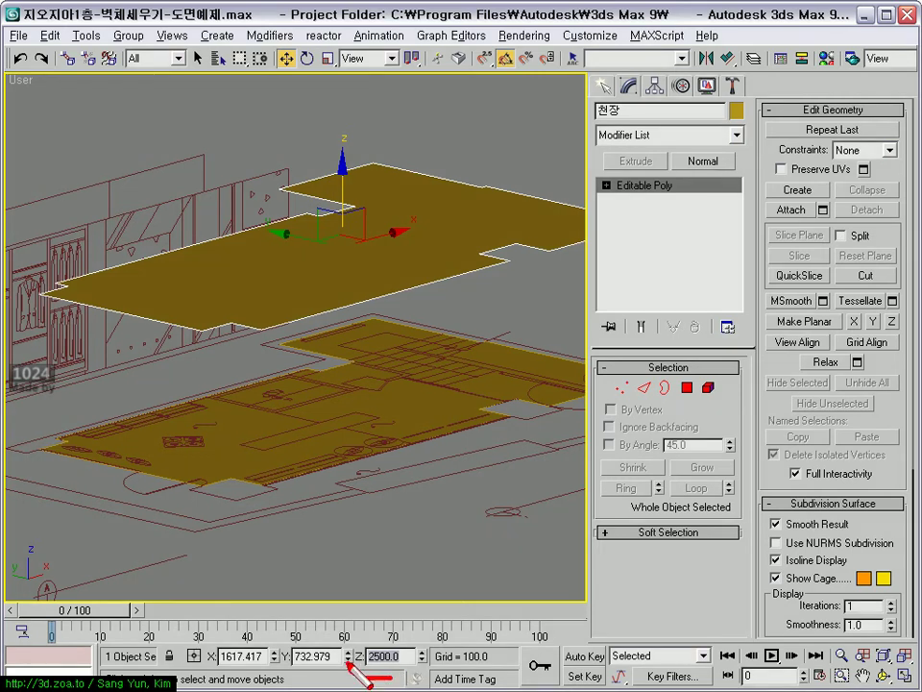
{"action": "left_click_drag", "start_coordinate": [348, 663], "coordinate": [389, 686]}
{"action": "mouse_move", "coordinate": [422, 384]}
{"action": "middle_mouse_down", "text": "alt"}
{"action": "mouse_move", "coordinate": [381, 443]}
{"action": "mouse_move", "coordinate": [387, 385]}
{"action": "mouse_move", "coordinate": [387, 450]}
{"action": "mouse_move", "coordinate": [299, 495]}
{"action": "mouse_move", "coordinate": [372, 472]}
{"action": "mouse_move", "coordinate": [325, 471]}
{"action": "mouse_move", "coordinate": [351, 461]}
{"action": "middle_mouse_up", "text": "alt"}
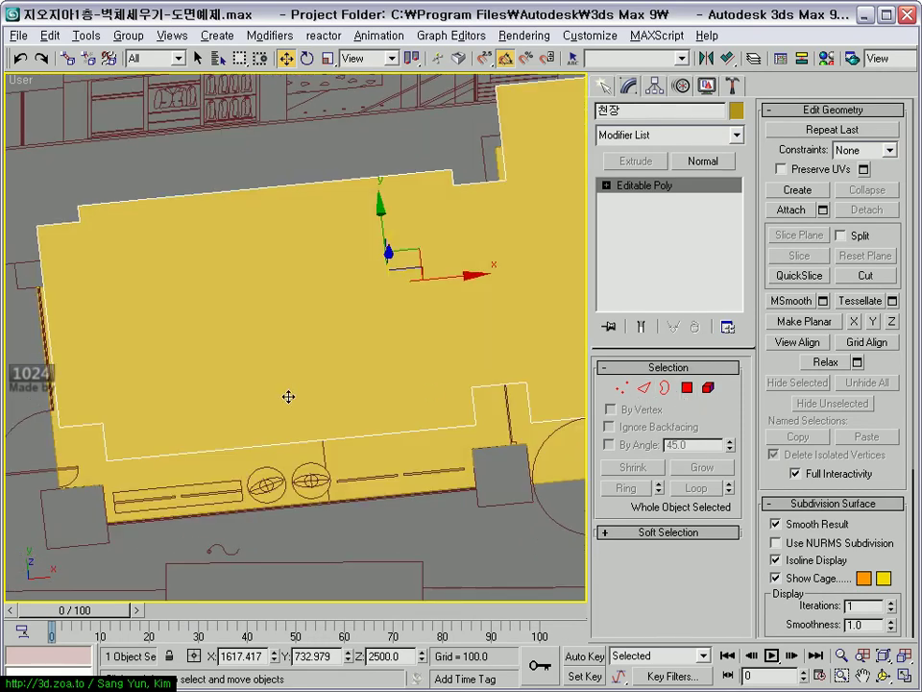
- Toggle between the four-view layout and maximized Top and Front views to check the plan
{"action": "middle_click_drag", "start_coordinate": [288, 396], "coordinate": [288, 418]}
{"action": "key", "text": "alt+w"}
{"action": "scroll", "coordinate": [103, 241], "scroll_direction": "up", "scroll_amount": 3}
{"action": "middle_click_drag", "start_coordinate": [103, 242], "coordinate": [174, 262]}
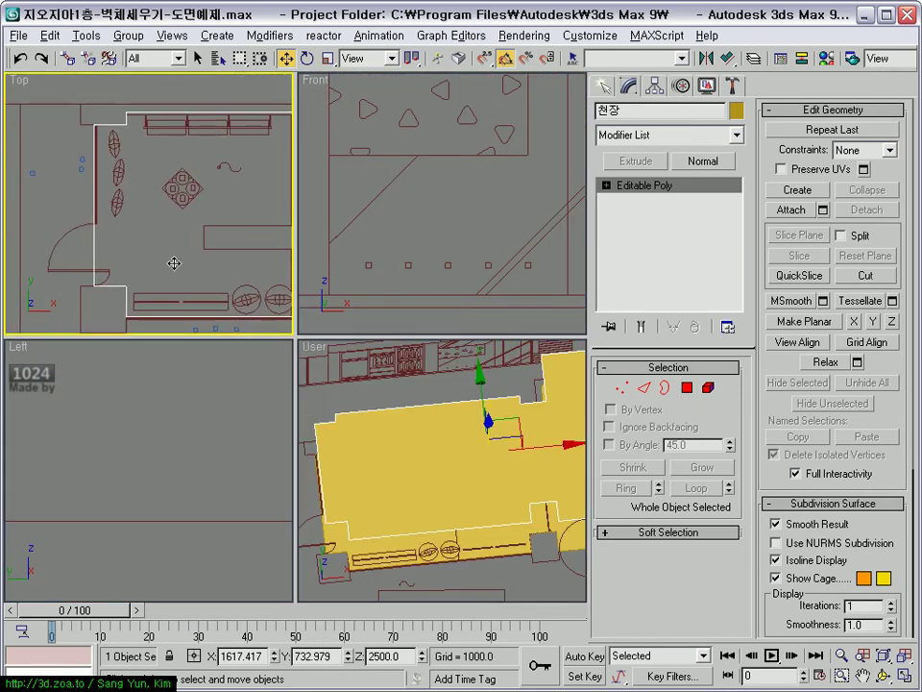
{"action": "key", "text": "alt+w"}
{"action": "scroll", "coordinate": [154, 351], "scroll_direction": "down", "scroll_amount": 2}
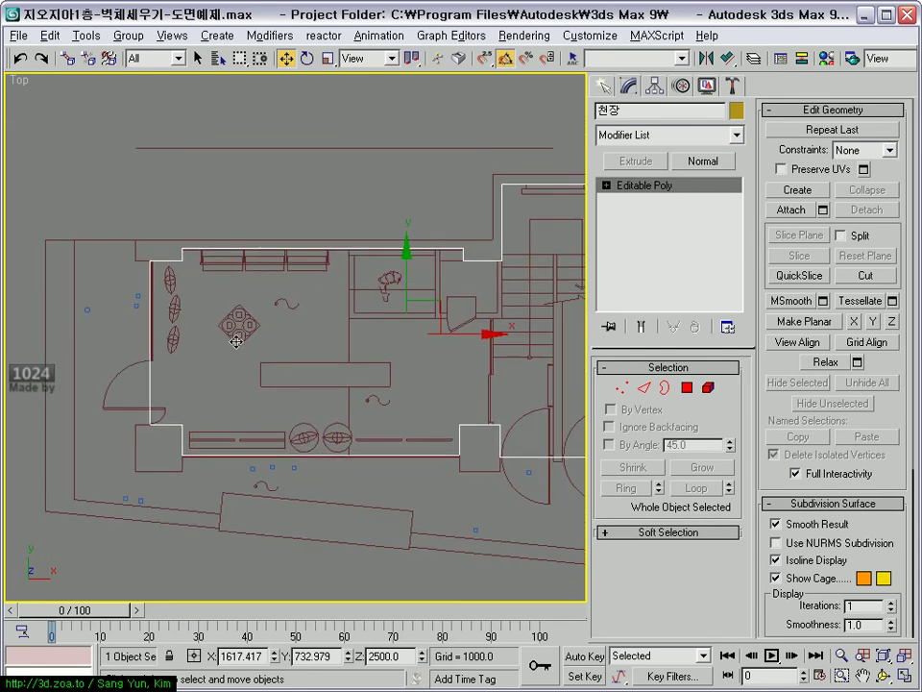
{"action": "scroll", "coordinate": [240, 341], "scroll_direction": "down", "scroll_amount": 1}
{"action": "scroll", "coordinate": [404, 372], "scroll_direction": "down", "scroll_amount": 1}
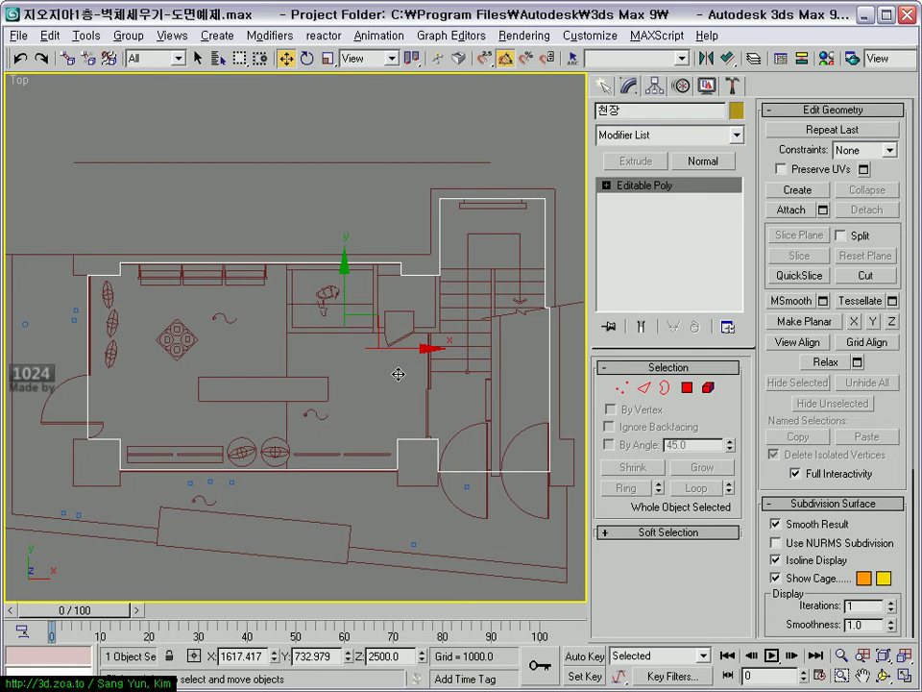
{"action": "key", "text": "alt+w"}
{"action": "scroll", "coordinate": [528, 259], "scroll_direction": "down", "scroll_amount": 2}
{"action": "scroll", "coordinate": [499, 241], "scroll_direction": "up", "scroll_amount": 3}
{"action": "key", "text": "alt+w"}
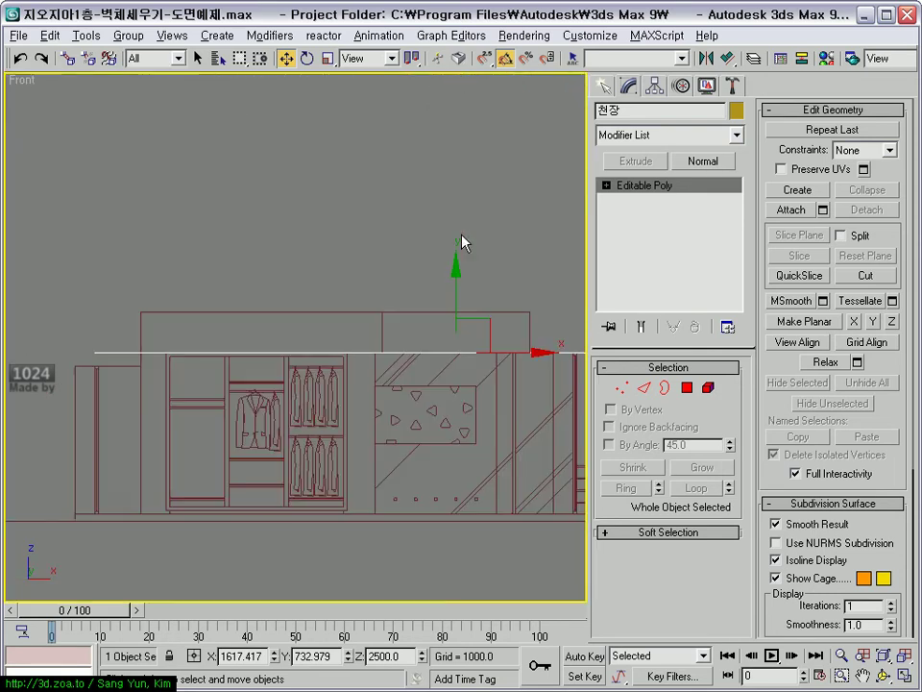
{"action": "mouse_move", "coordinate": [163, 361]}
{"action": "left_mouse_down"}
{"action": "mouse_move", "coordinate": [230, 313]}
{"action": "mouse_move", "coordinate": [523, 318]}
{"action": "left_mouse_up"}
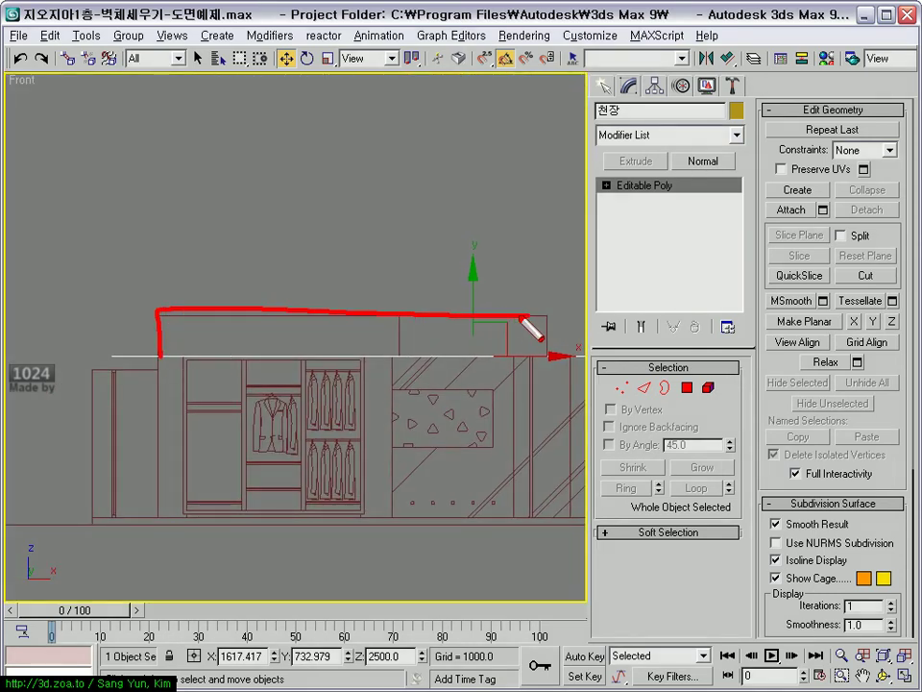
{"action": "key", "text": "Escape"}
{"action": "scroll", "coordinate": [442, 409], "scroll_direction": "down", "scroll_amount": 1}
{"action": "key", "text": "alt+w"}
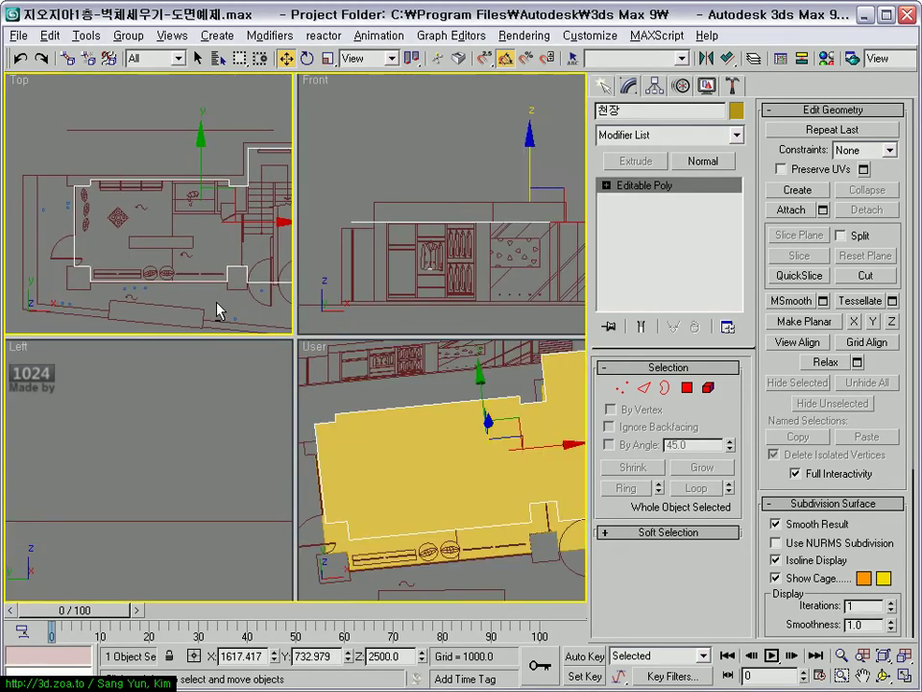
- Maximize the Top view, narrow the command panel, and centre the ceiling outline
{"action": "key", "text": "alt+w"}
{"action": "middle_click_drag", "start_coordinate": [289, 349], "coordinate": [366, 362]}
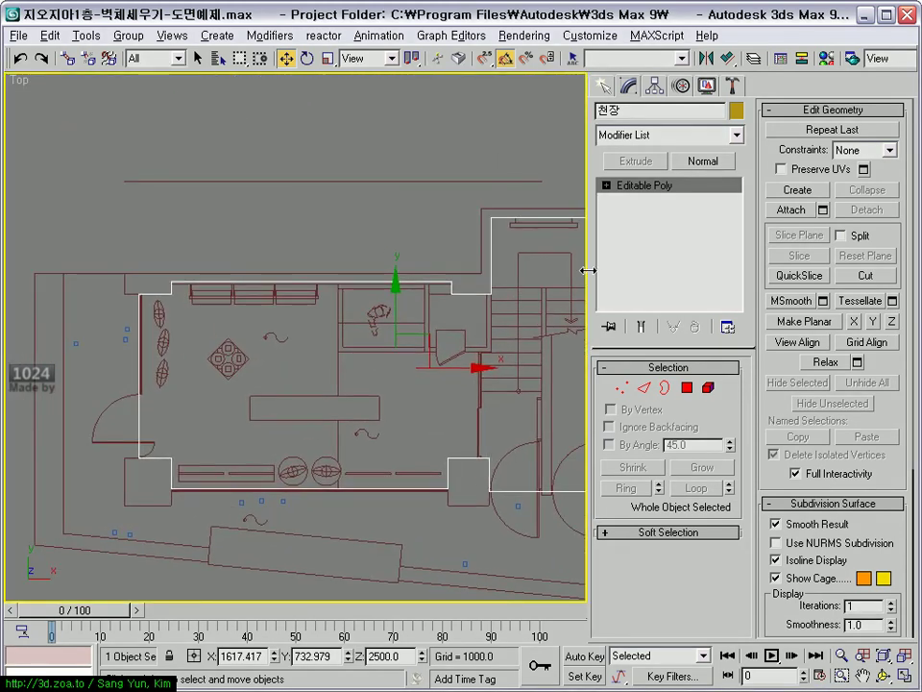
{"action": "left_click_drag", "start_coordinate": [588, 271], "coordinate": [754, 270]}
{"action": "middle_click_drag", "start_coordinate": [652, 294], "coordinate": [575, 342]}
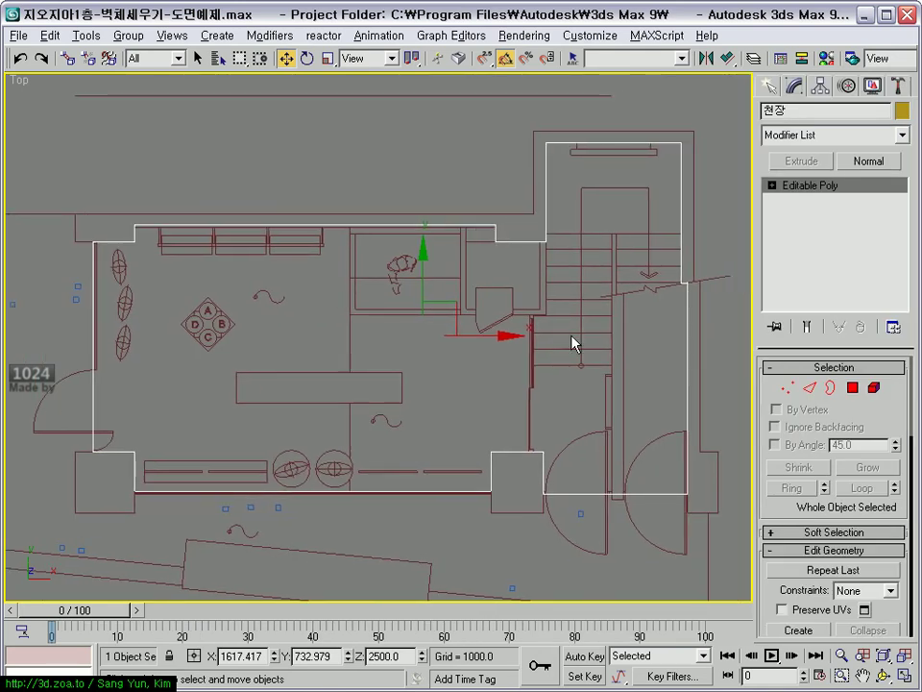
- In Vertex mode, select a vertical pair of ceiling vertices and connect them with an edge
{"action": "left_click", "coordinate": [784, 387]}
{"action": "left_click_drag", "start_coordinate": [114, 219], "coordinate": [185, 475]}
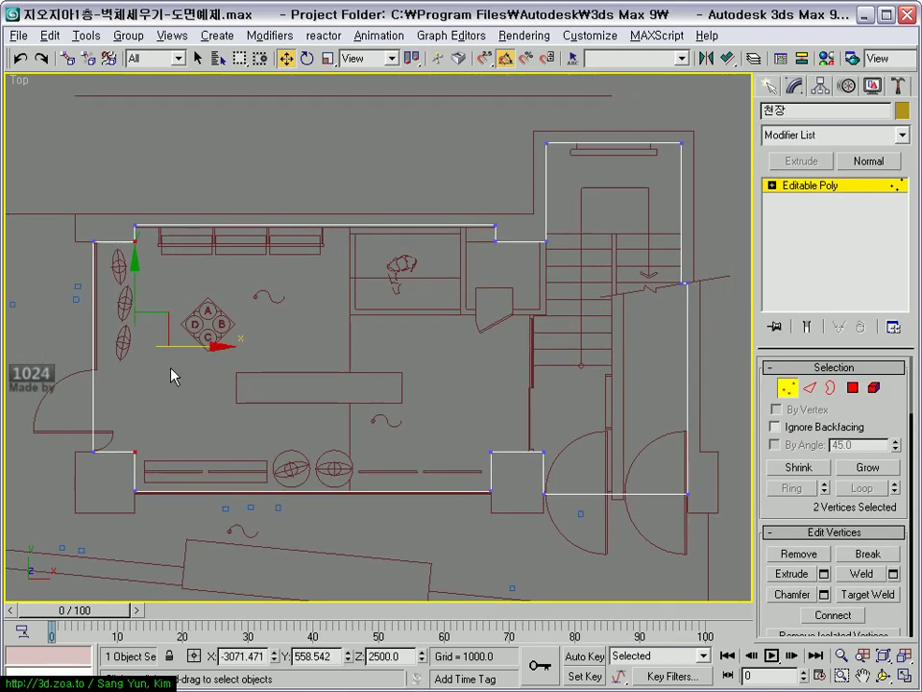
{"action": "left_click", "coordinate": [132, 230]}
{"action": "left_click_drag", "start_coordinate": [120, 434], "coordinate": [157, 477], "text": "ctrl"}
{"action": "middle_click_drag", "start_coordinate": [229, 413], "coordinate": [186, 390]}
{"action": "scroll", "coordinate": [821, 504], "scroll_direction": "down", "scroll_amount": 2}
{"action": "scroll", "coordinate": [850, 543], "scroll_direction": "down", "scroll_amount": 2}
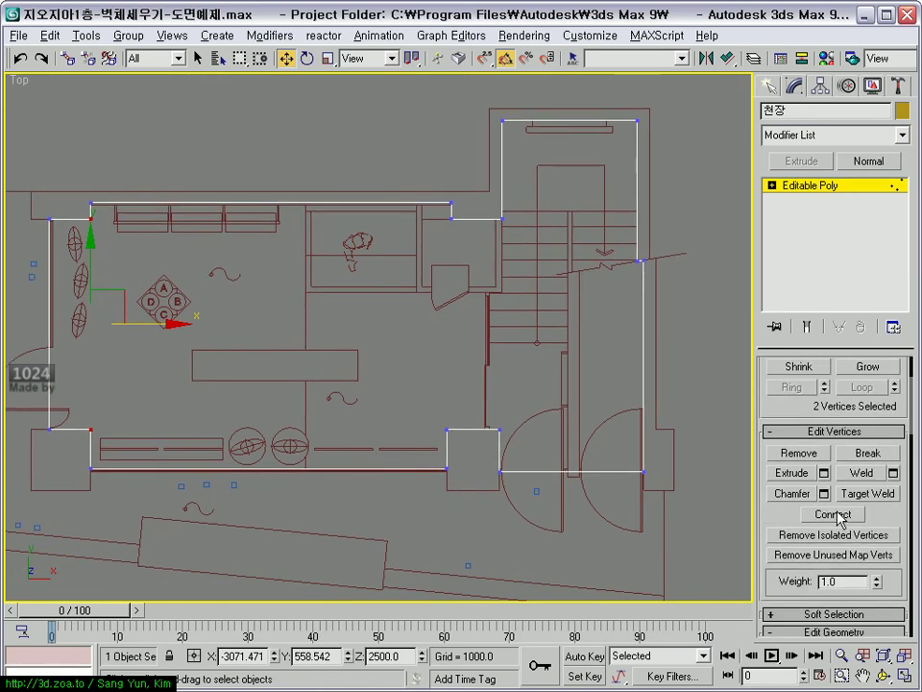
{"action": "left_click_drag", "start_coordinate": [82, 353], "coordinate": [461, 451]}
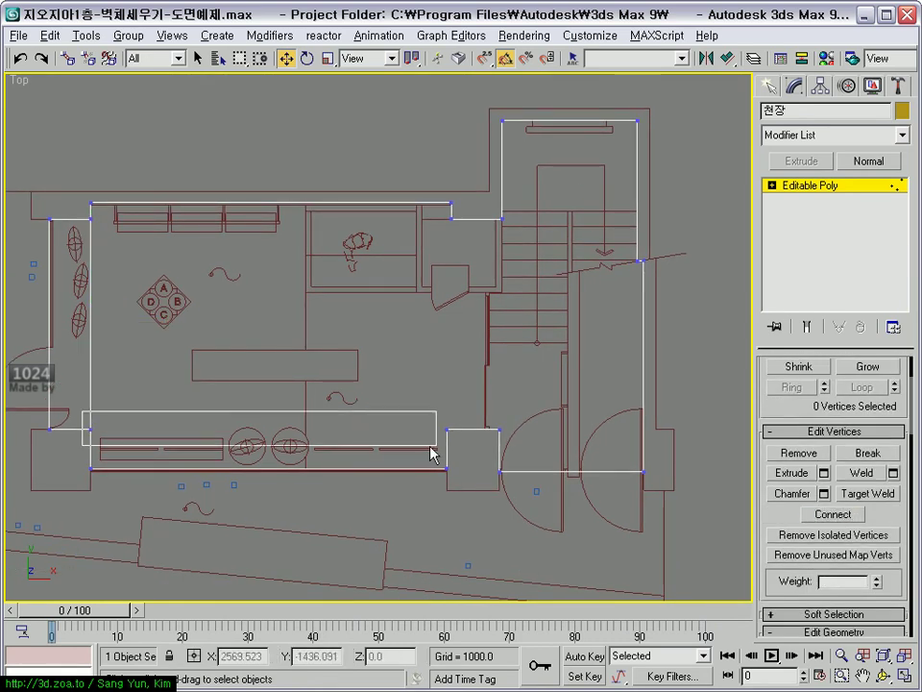
{"action": "middle_click_drag", "start_coordinate": [467, 369], "coordinate": [422, 414]}
{"action": "left_click", "coordinate": [399, 269]}
{"action": "left_click_drag", "start_coordinate": [380, 461], "coordinate": [415, 495], "text": "ctrl"}
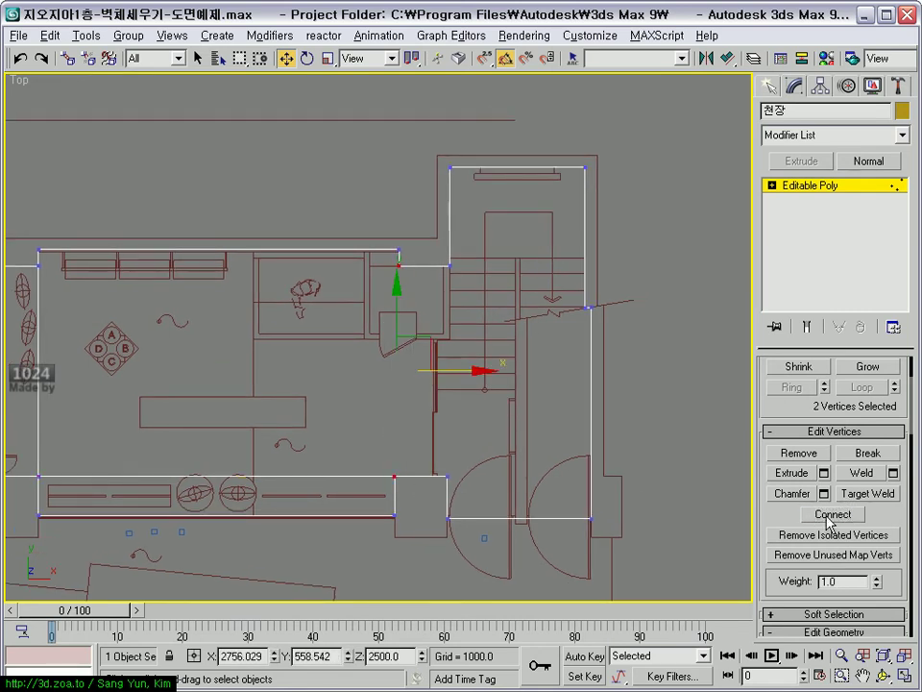
{"action": "left_click", "coordinate": [829, 516]}
- Connect the two top vertices, then undo the extra connecting edges
{"action": "middle_click_drag", "start_coordinate": [286, 381], "coordinate": [396, 435]}
{"action": "left_click_drag", "start_coordinate": [136, 318], "coordinate": [530, 328]}
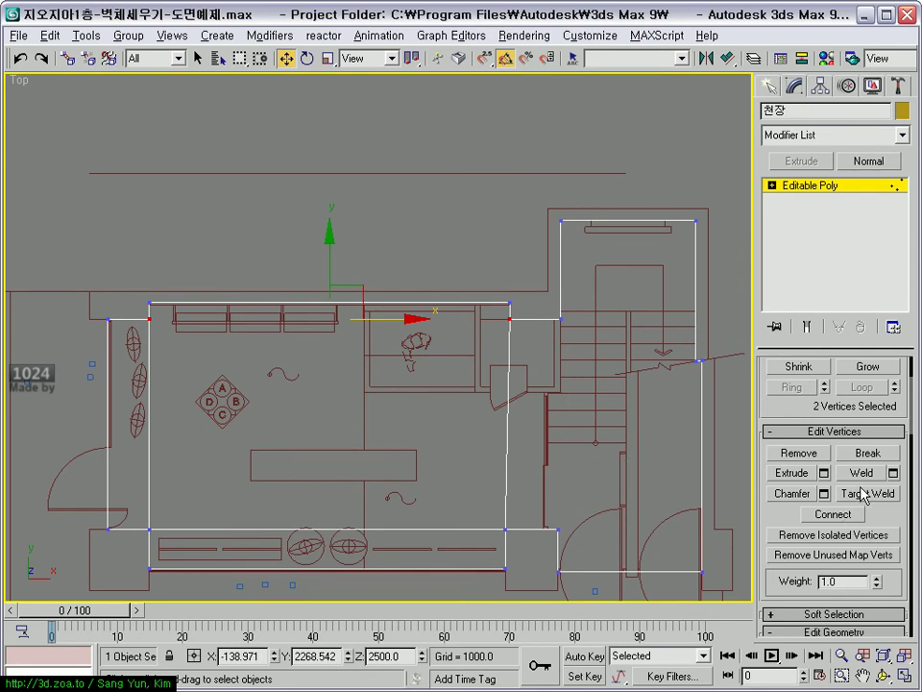
{"action": "left_click", "coordinate": [834, 515]}
{"action": "middle_click_drag", "start_coordinate": [632, 465], "coordinate": [595, 414]}
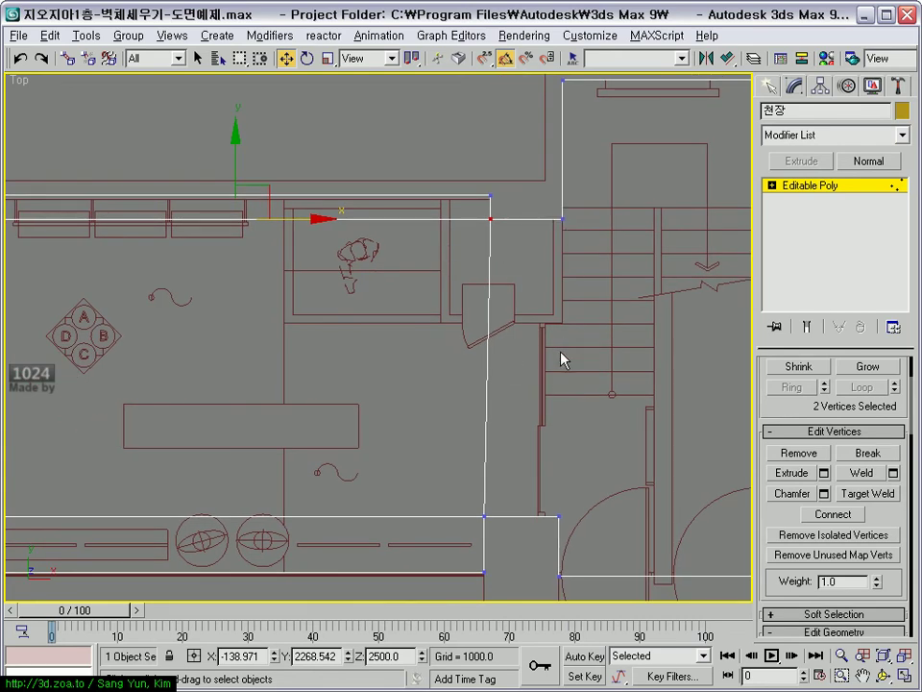
{"action": "mouse_move", "coordinate": [401, 441]}
{"action": "middle_mouse_down"}
{"action": "mouse_move", "coordinate": [483, 429]}
{"action": "mouse_move", "coordinate": [429, 426]}
{"action": "middle_mouse_up"}
{"action": "key", "text": "ctrl+z"}
{"action": "key", "text": "ctrl+z"}
{"action": "key", "text": "ctrl+z"}
{"action": "key", "text": "ctrl+z"}
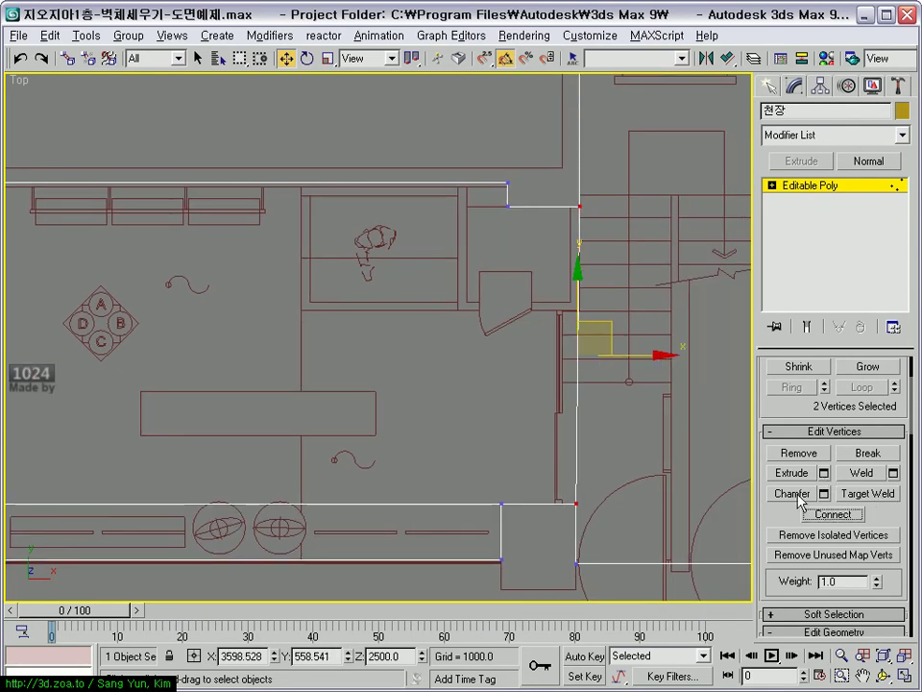
- Connect the vertex pair along the top wall and leave Vertex mode
{"action": "middle_click_drag", "start_coordinate": [474, 355], "coordinate": [548, 379]}
{"action": "mouse_move", "coordinate": [607, 265]}
{"action": "left_mouse_down"}
{"action": "mouse_move", "coordinate": [141, 249]}
{"action": "mouse_move", "coordinate": [71, 228]}
{"action": "left_mouse_up"}
{"action": "left_click", "coordinate": [850, 568]}
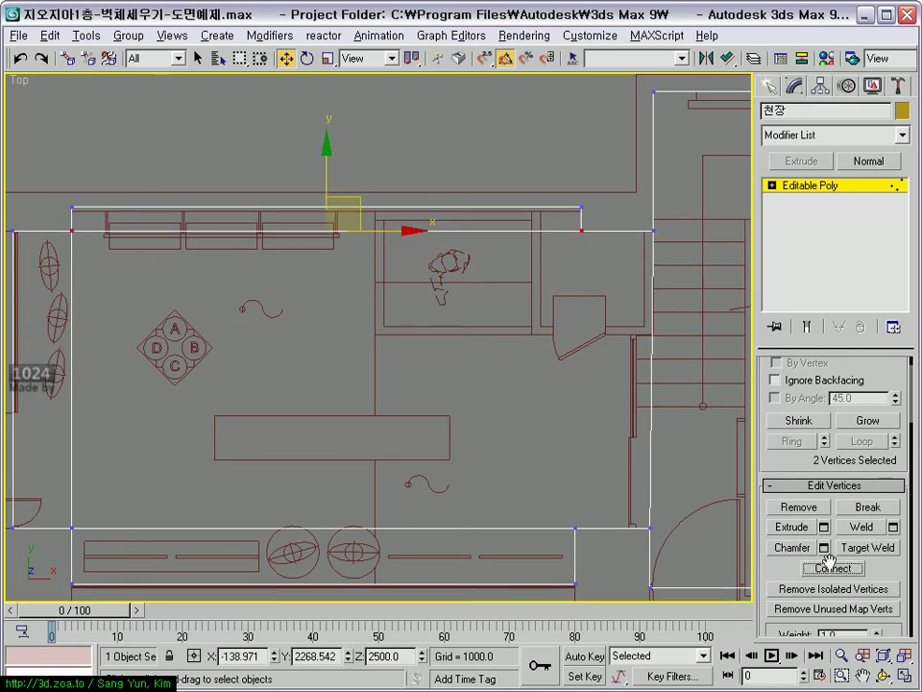
{"action": "scroll", "coordinate": [608, 471], "scroll_direction": "down", "scroll_amount": 3}
{"action": "scroll", "coordinate": [603, 471], "scroll_direction": "down", "scroll_amount": 2}
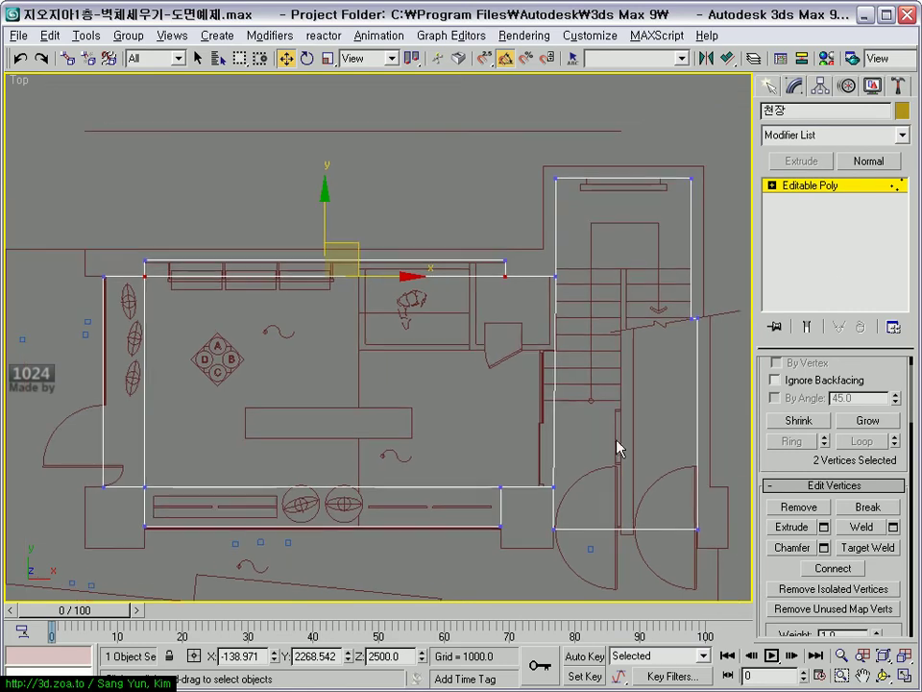
{"action": "left_click", "coordinate": [826, 185]}
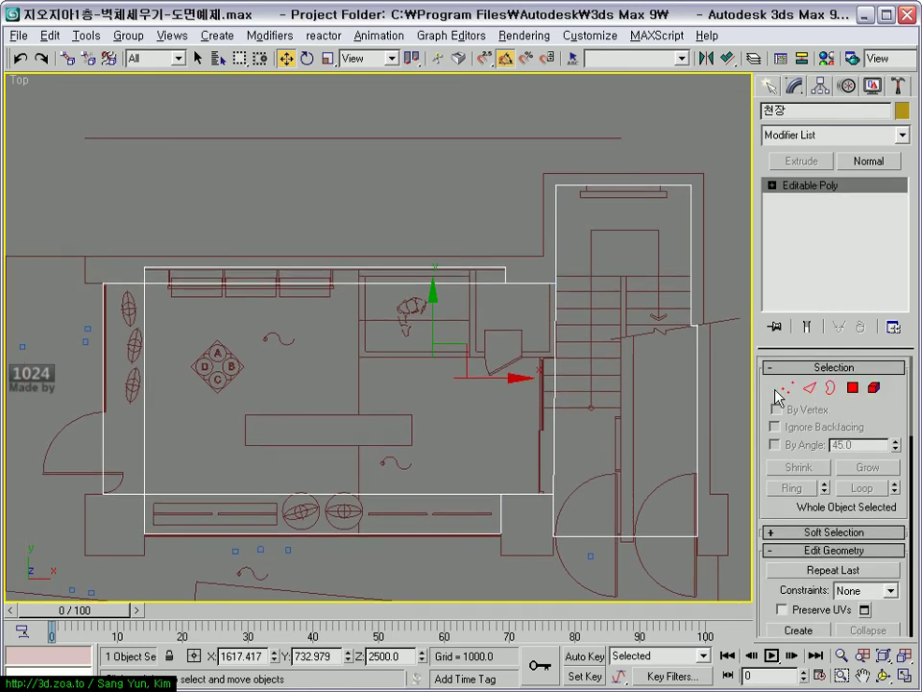
{"action": "left_click", "coordinate": [852, 387]}
- Extrude the central ceiling polygon 600 units in the Front view, then exit sub-object mode
{"action": "key", "text": "alt+w"}
{"action": "right_click", "coordinate": [576, 278]}
{"action": "scroll", "coordinate": [571, 283], "scroll_direction": "up", "scroll_amount": 2}
{"action": "middle_click_drag", "start_coordinate": [570, 281], "coordinate": [585, 287]}
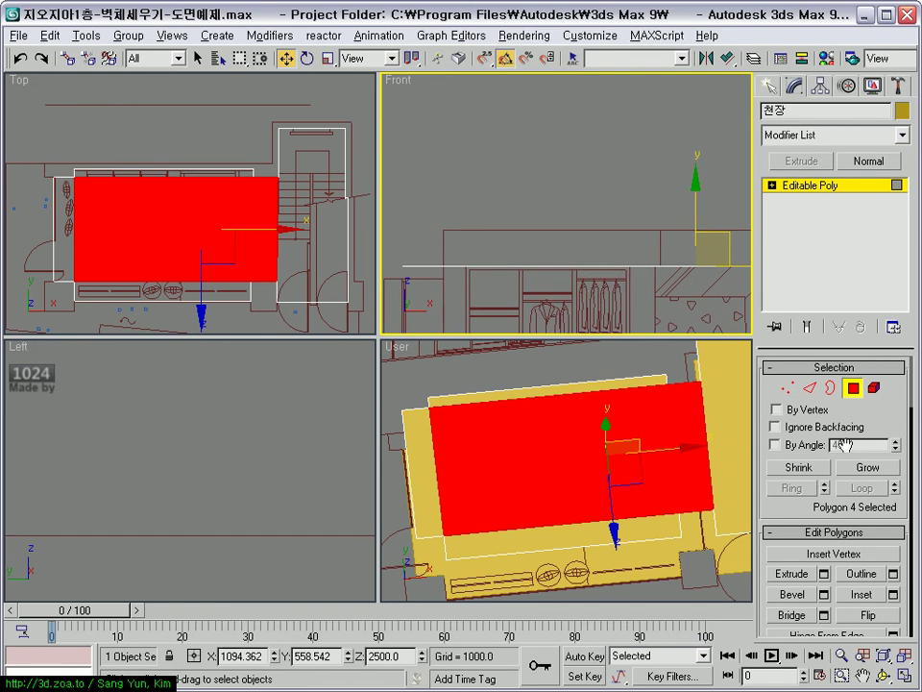
{"action": "left_click", "coordinate": [824, 573]}
{"action": "mouse_move", "coordinate": [706, 265]}
{"action": "middle_mouse_down"}
{"action": "mouse_move", "coordinate": [586, 229]}
{"action": "mouse_move", "coordinate": [596, 240]}
{"action": "middle_mouse_up"}
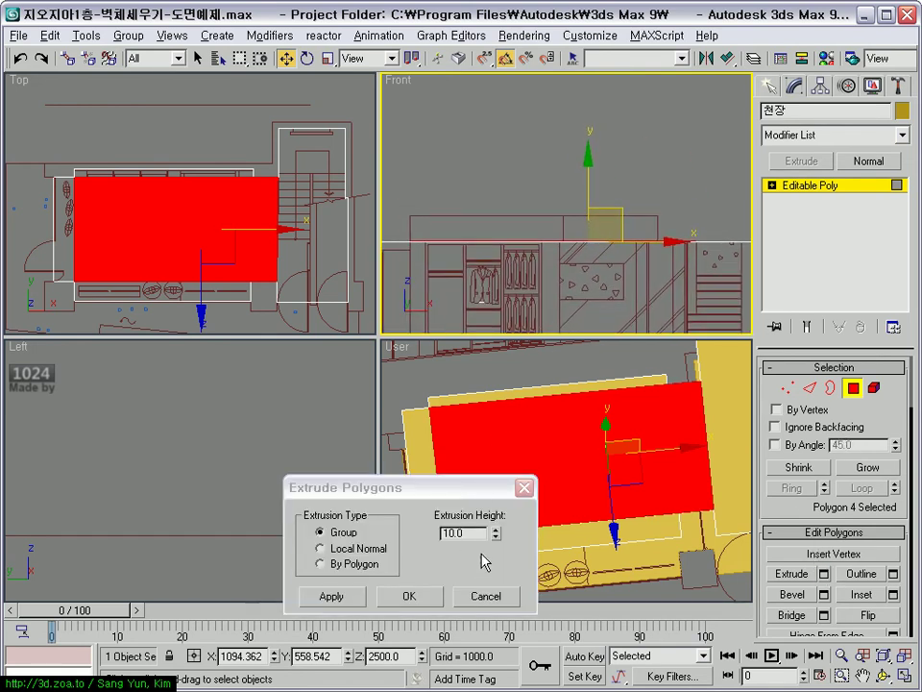
{"action": "left_click_drag", "start_coordinate": [496, 533], "coordinate": [501, 464]}
{"action": "left_click_drag", "start_coordinate": [536, 212], "coordinate": [700, 432]}
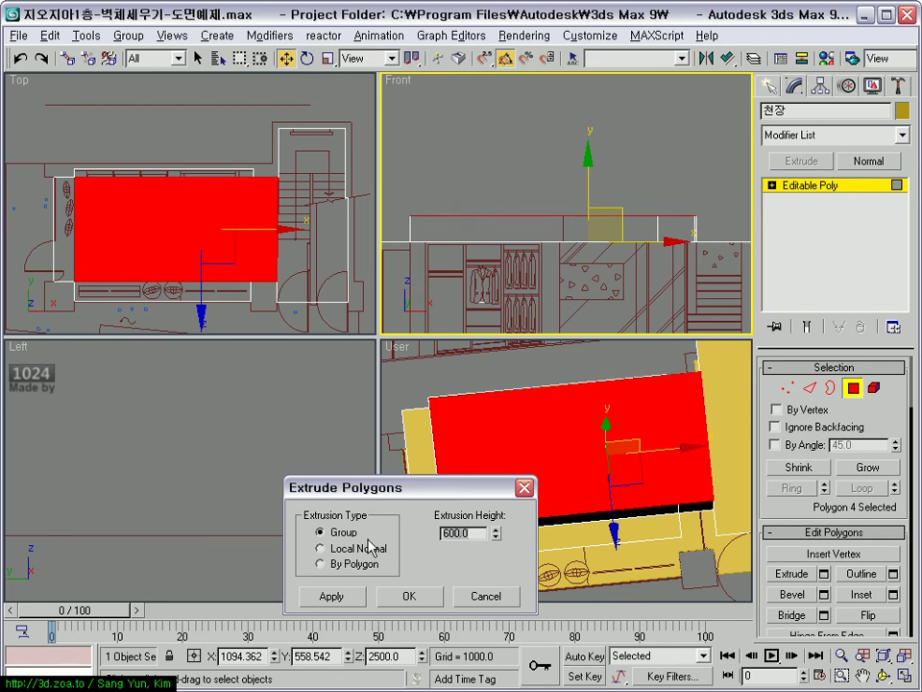
{"action": "left_click", "coordinate": [411, 600]}
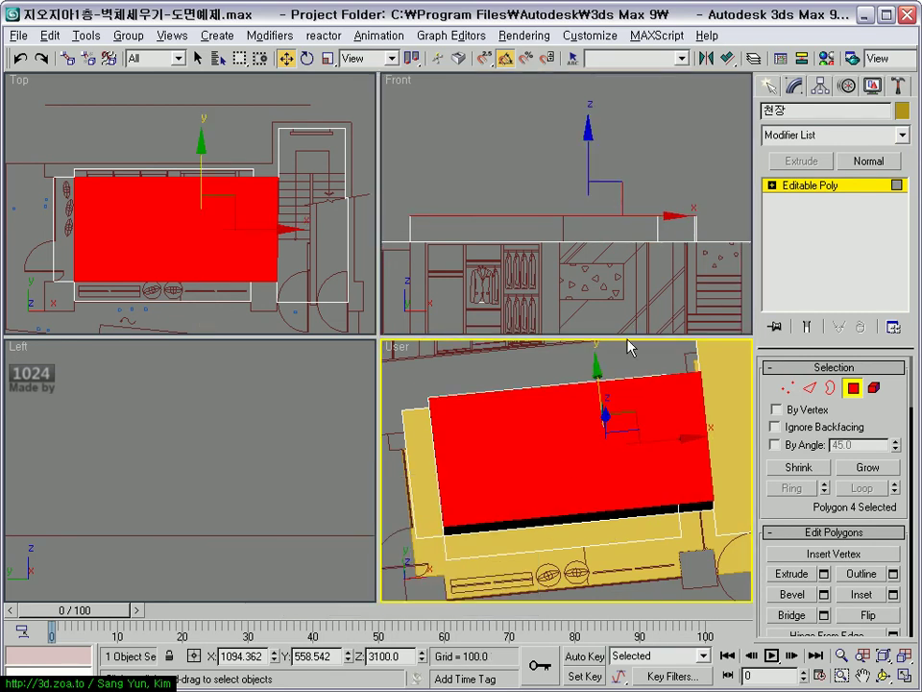
{"action": "key", "text": "ctrl+b"}
{"action": "scroll", "coordinate": [692, 288], "scroll_direction": "up", "scroll_amount": 2}
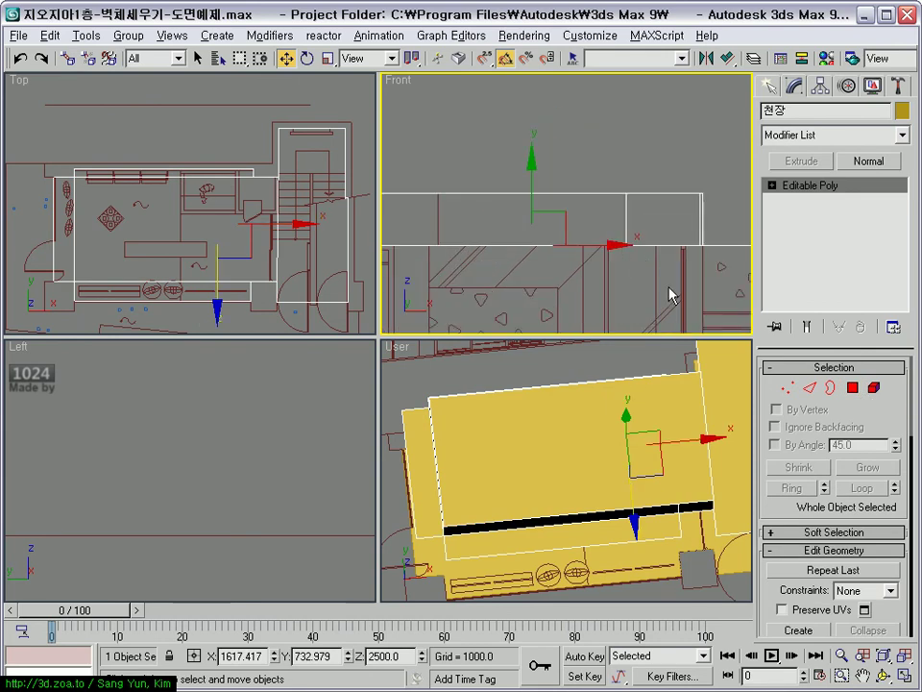
- Enter Vertex mode on the ceiling and select the vertices along the right wall edge
{"action": "left_click", "coordinate": [788, 387]}
{"action": "left_click_drag", "start_coordinate": [644, 163], "coordinate": [706, 309]}
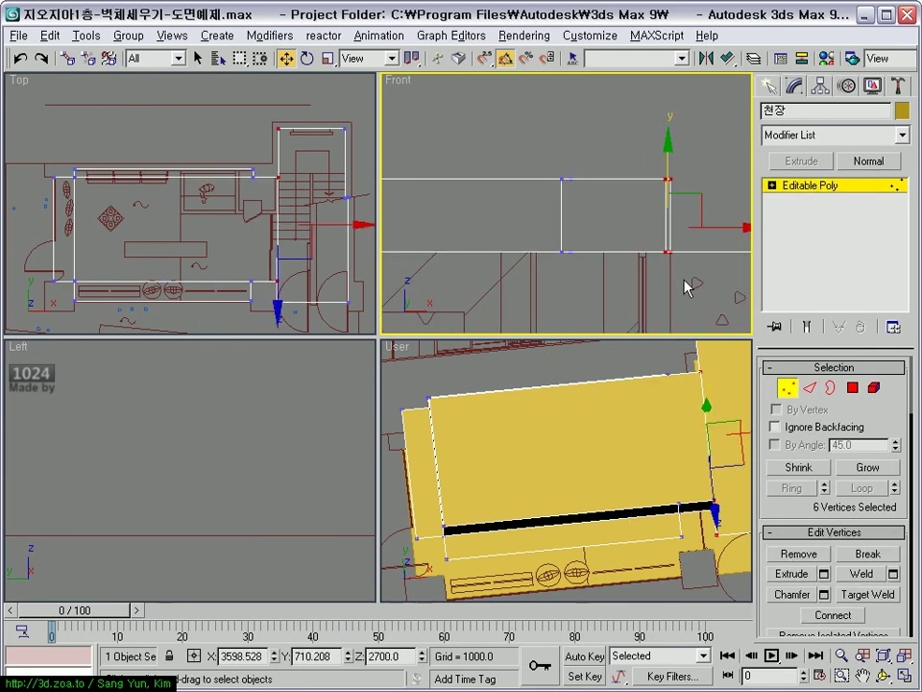
{"action": "scroll", "coordinate": [679, 283], "scroll_direction": "up", "scroll_amount": 2}
{"action": "scroll", "coordinate": [548, 232], "scroll_direction": "down", "scroll_amount": 1}
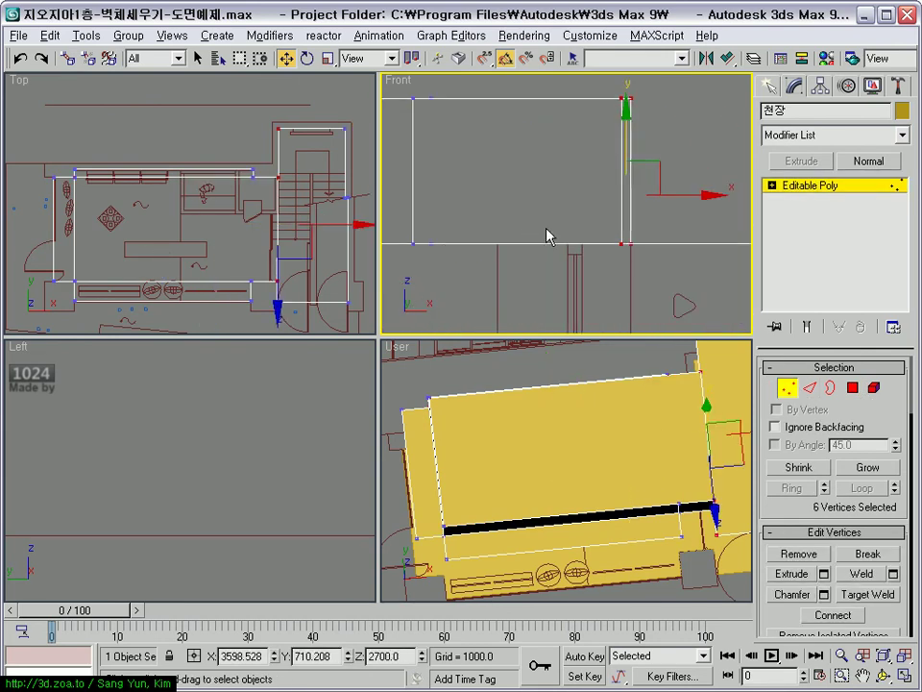
{"action": "scroll", "coordinate": [615, 288], "scroll_direction": "down", "scroll_amount": 1}
{"action": "scroll", "coordinate": [586, 457], "scroll_direction": "down", "scroll_amount": 2}
{"action": "scroll", "coordinate": [527, 387], "scroll_direction": "down", "scroll_amount": 2}
{"action": "scroll", "coordinate": [583, 404], "scroll_direction": "up", "scroll_amount": 2}
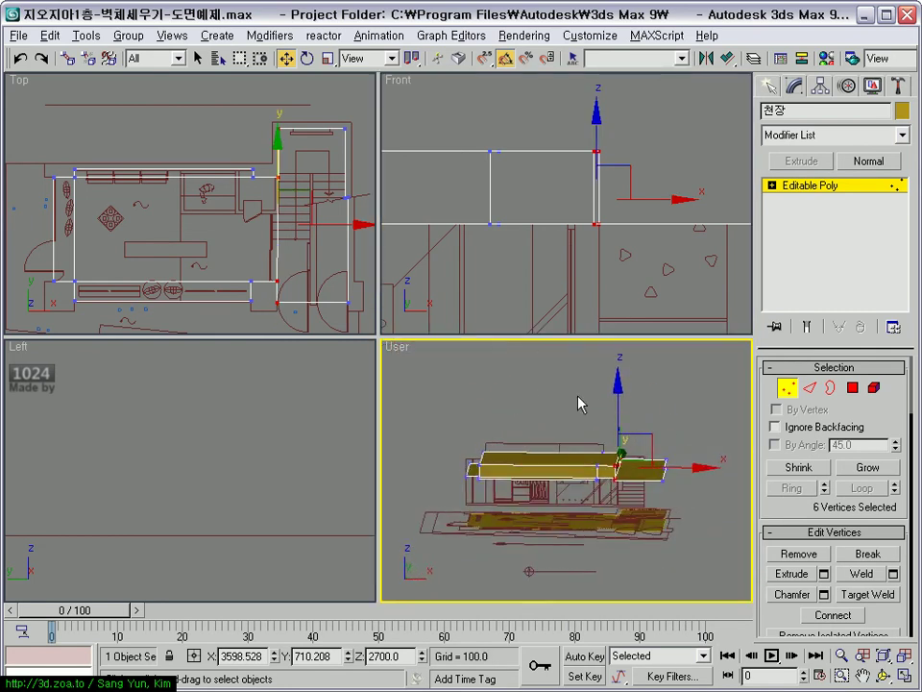
{"action": "scroll", "coordinate": [624, 484], "scroll_direction": "up", "scroll_amount": 2}
{"action": "scroll", "coordinate": [612, 496], "scroll_direction": "up", "scroll_amount": 2}
{"action": "scroll", "coordinate": [576, 509], "scroll_direction": "up", "scroll_amount": 2}
{"action": "scroll", "coordinate": [553, 516], "scroll_direction": "up", "scroll_amount": 2}
- Connect two ceiling vertices beside the stair area with a new edge
{"action": "key", "text": "alt+w"}
{"action": "mouse_move", "coordinate": [427, 411]}
{"action": "middle_mouse_down", "text": "alt"}
{"action": "mouse_move", "coordinate": [397, 418]}
{"action": "mouse_move", "coordinate": [449, 386]}
{"action": "mouse_move", "coordinate": [473, 307]}
{"action": "mouse_move", "coordinate": [412, 436]}
{"action": "mouse_move", "coordinate": [494, 422]}
{"action": "middle_mouse_up", "text": "alt"}
{"action": "scroll", "coordinate": [500, 428], "scroll_direction": "down", "scroll_amount": 3}
{"action": "key", "text": "ctrl+z"}
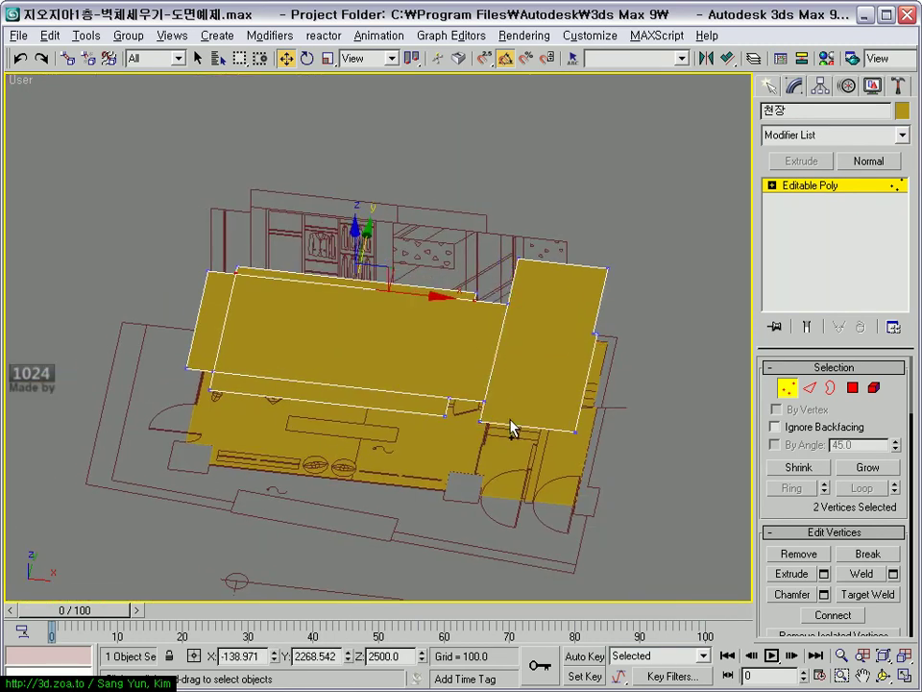
{"action": "scroll", "coordinate": [499, 428], "scroll_direction": "up", "scroll_amount": 2}
{"action": "scroll", "coordinate": [494, 429], "scroll_direction": "up", "scroll_amount": 2}
{"action": "middle_click_drag", "start_coordinate": [496, 430], "coordinate": [487, 379], "text": "alt"}
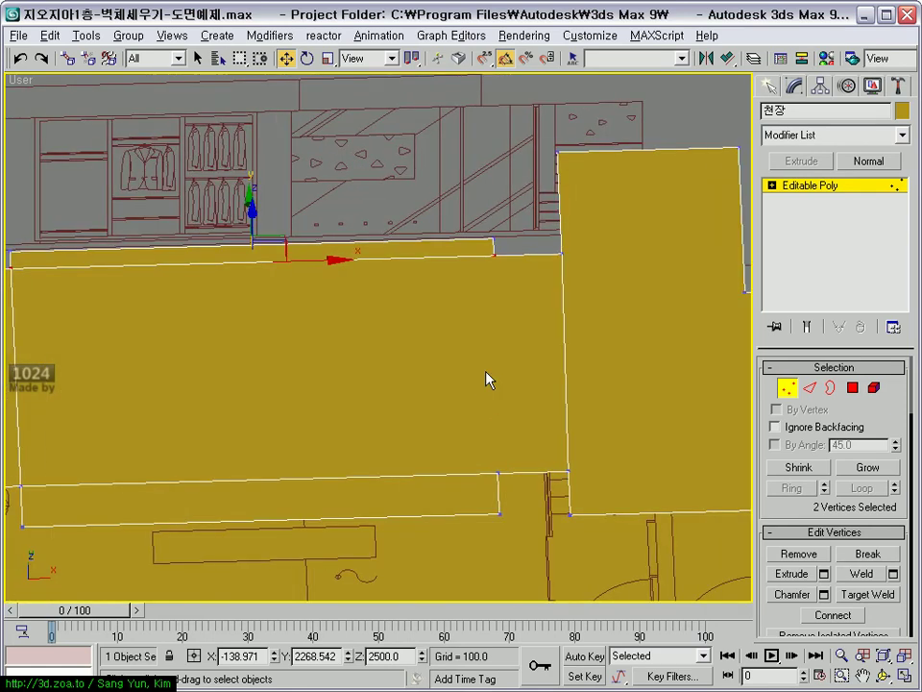
{"action": "left_click", "coordinate": [496, 259]}
{"action": "left_click", "coordinate": [494, 255]}
{"action": "left_click", "coordinate": [499, 471], "text": "ctrl"}
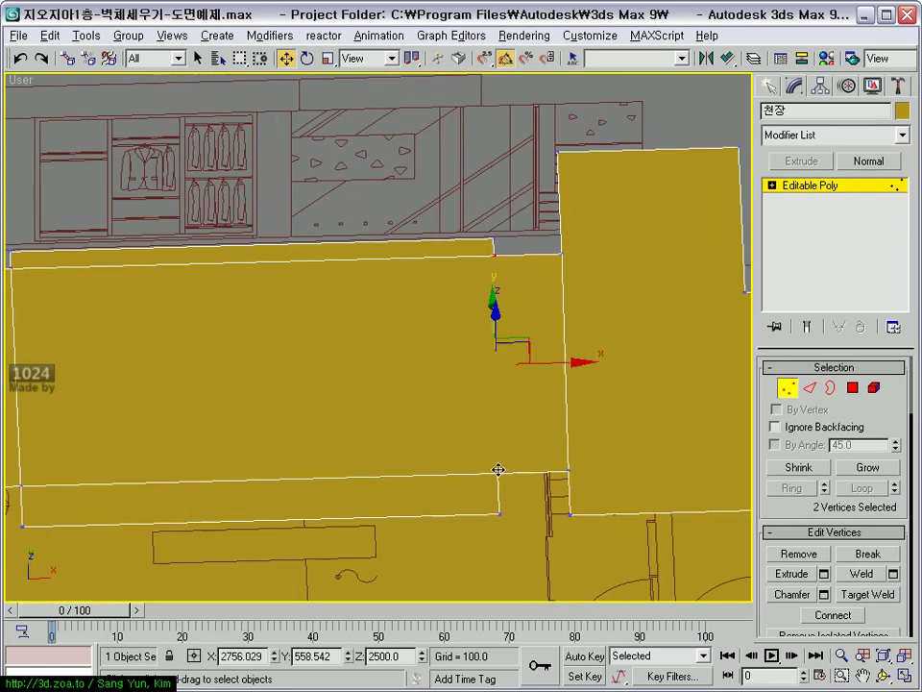
- Switch to Polygon mode and select the large left ceiling panel
{"action": "left_click", "coordinate": [852, 387]}
{"action": "left_click", "coordinate": [437, 369]}
{"action": "mouse_move", "coordinate": [437, 369]}
{"action": "middle_mouse_down", "text": "alt"}
{"action": "mouse_move", "coordinate": [422, 412]}
{"action": "mouse_move", "coordinate": [437, 410]}
{"action": "middle_mouse_up", "text": "alt"}
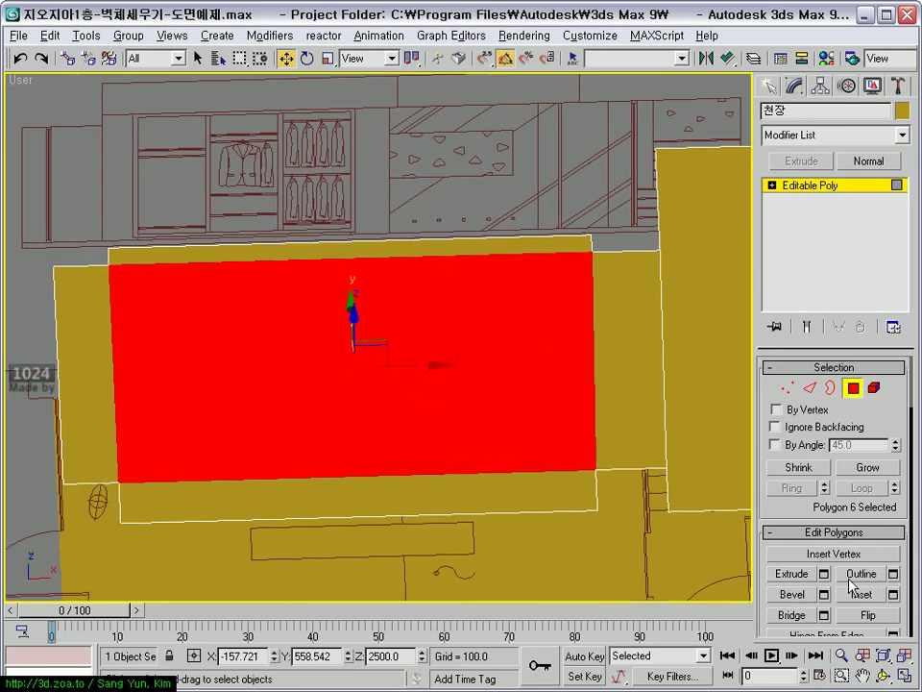
- Extrude the selected ceiling panel by 600
{"action": "left_click", "coordinate": [823, 573]}
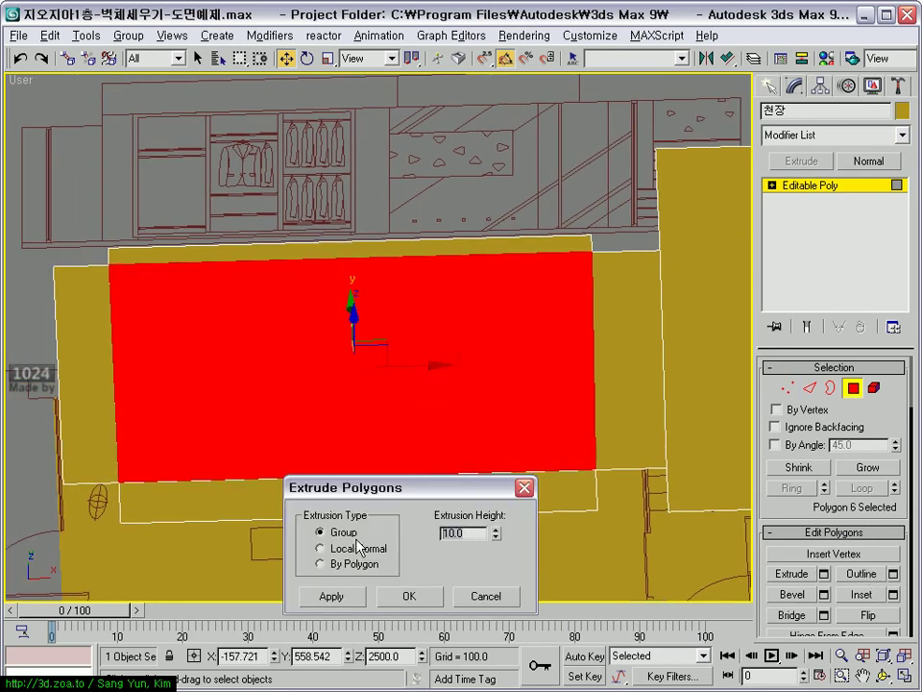
{"action": "type", "text": "0"}
{"action": "key", "text": "Return"}
{"action": "left_click", "coordinate": [418, 604]}
{"action": "mouse_move", "coordinate": [589, 457]}
{"action": "middle_mouse_down", "text": "alt"}
{"action": "mouse_move", "coordinate": [449, 391]}
{"action": "mouse_move", "coordinate": [506, 391]}
{"action": "mouse_move", "coordinate": [473, 409]}
{"action": "mouse_move", "coordinate": [702, 383]}
{"action": "middle_mouse_up", "text": "alt"}
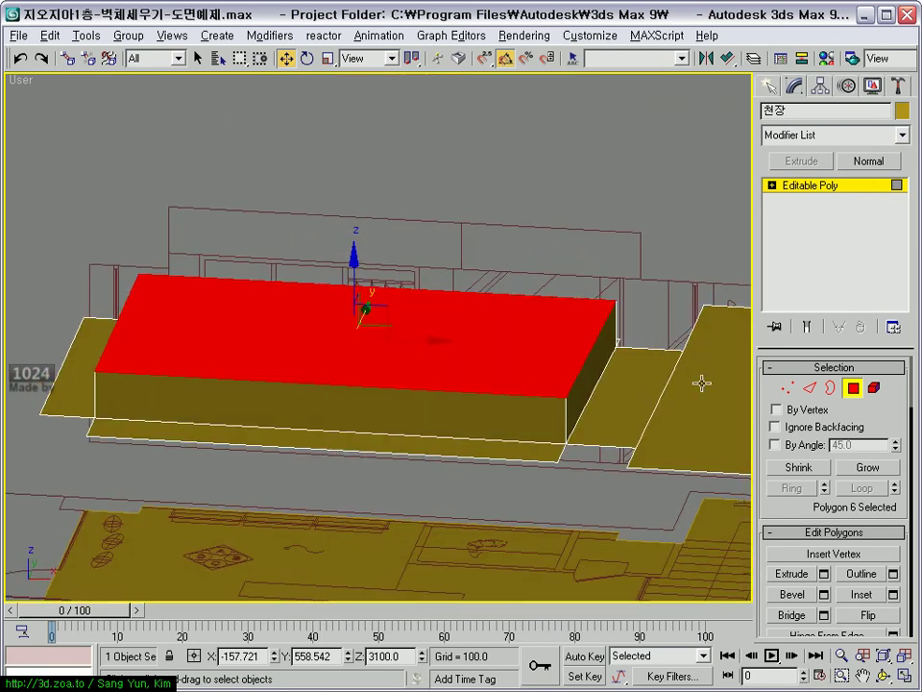
- Select all ten ceiling polygons, flip their normals, then clear the selection
{"action": "left_click", "coordinate": [853, 387]}
{"action": "scroll", "coordinate": [278, 250], "scroll_direction": "down", "scroll_amount": 3}
{"action": "middle_click_drag", "start_coordinate": [288, 269], "coordinate": [279, 250], "text": "alt"}
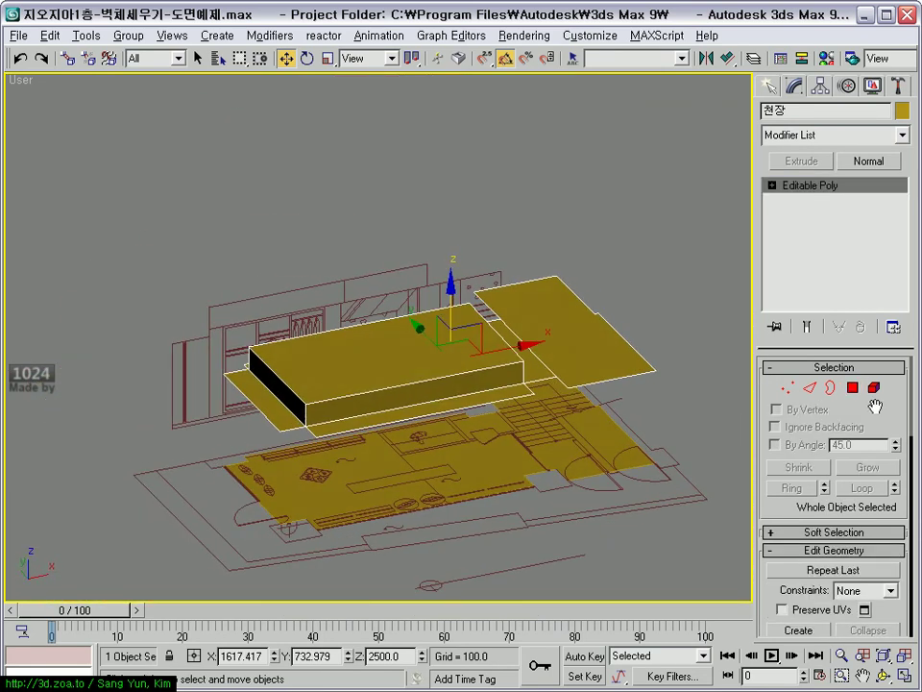
{"action": "key", "text": "4"}
{"action": "left_click_drag", "start_coordinate": [209, 180], "coordinate": [672, 462]}
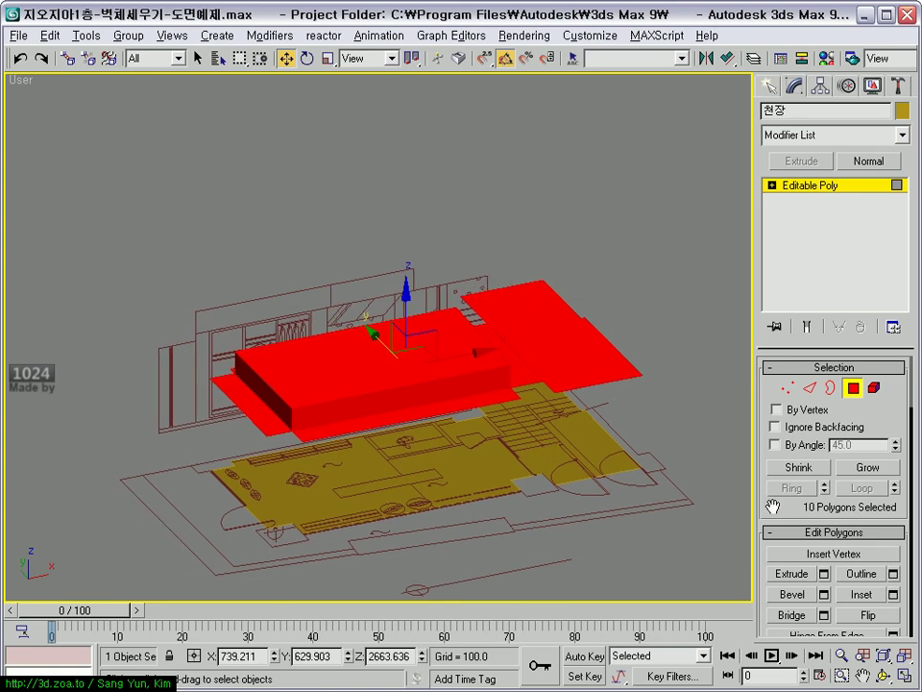
{"action": "scroll", "coordinate": [895, 533], "scroll_direction": "down", "scroll_amount": 3}
{"action": "left_click", "coordinate": [871, 523]}
{"action": "middle_click_drag", "start_coordinate": [672, 403], "coordinate": [524, 405], "text": "alt"}
{"action": "left_click", "coordinate": [521, 405]}
- Check the ceiling from below, then restore four viewports with Front active
{"action": "scroll", "coordinate": [500, 453], "scroll_direction": "up", "scroll_amount": 3}
{"action": "mouse_move", "coordinate": [501, 453]}
{"action": "middle_mouse_down", "text": "alt"}
{"action": "mouse_move", "coordinate": [556, 346]}
{"action": "mouse_move", "coordinate": [481, 365]}
{"action": "mouse_move", "coordinate": [409, 416]}
{"action": "mouse_move", "coordinate": [364, 509]}
{"action": "mouse_move", "coordinate": [523, 535]}
{"action": "mouse_move", "coordinate": [408, 521]}
{"action": "middle_mouse_up", "text": "alt"}
{"action": "key", "text": "alt+w"}
{"action": "left_click", "coordinate": [631, 253]}
- Select ceiling vertices in the Front view in Vertex mode
{"action": "scroll", "coordinate": [631, 255], "scroll_direction": "down", "scroll_amount": 2}
{"action": "scroll", "coordinate": [615, 248], "scroll_direction": "up", "scroll_amount": 2}
{"action": "scroll", "coordinate": [591, 221], "scroll_direction": "up", "scroll_amount": 2}
{"action": "scroll", "coordinate": [590, 226], "scroll_direction": "up", "scroll_amount": 2}
{"action": "scroll", "coordinate": [600, 242], "scroll_direction": "down", "scroll_amount": 1}
{"action": "middle_click_drag", "start_coordinate": [600, 241], "coordinate": [567, 270]}
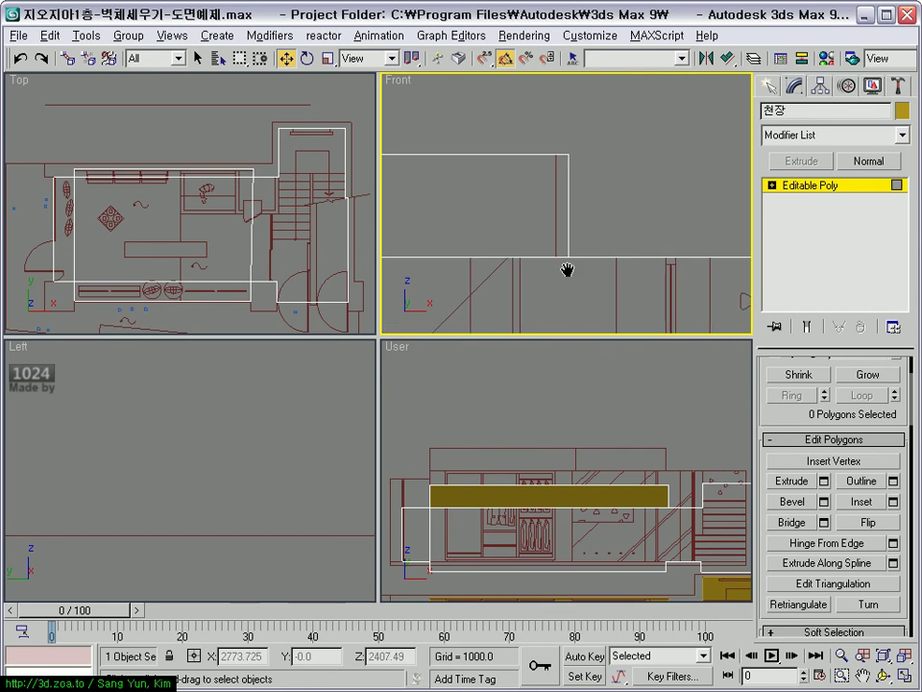
{"action": "left_click", "coordinate": [772, 184]}
{"action": "left_click", "coordinate": [805, 199]}
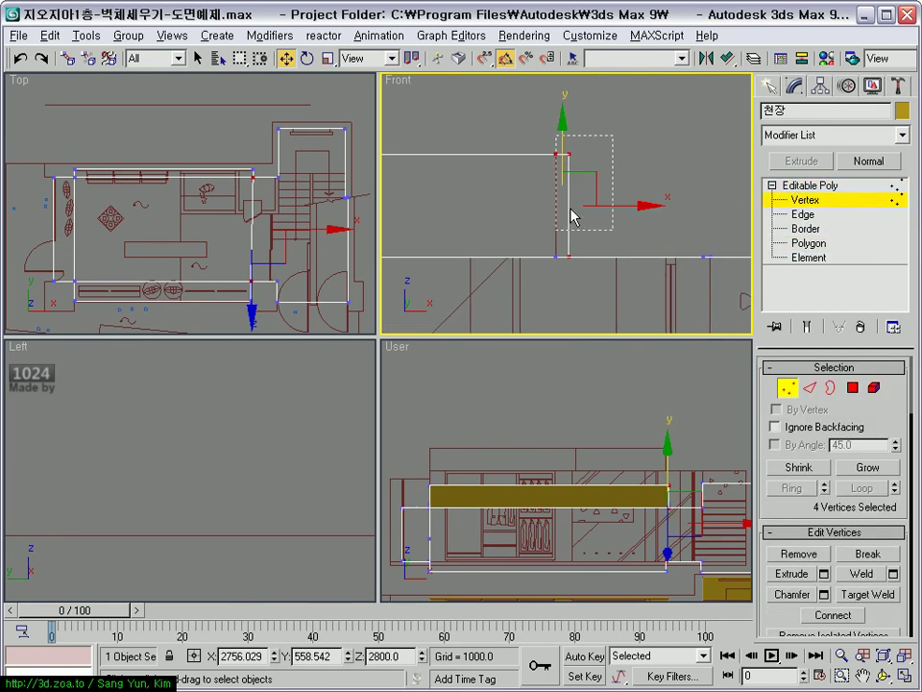
{"action": "left_click_drag", "start_coordinate": [573, 216], "coordinate": [566, 273]}
- Clear the vertex selection in the Top view and exit Vertex mode
{"action": "right_click", "coordinate": [303, 243]}
{"action": "scroll", "coordinate": [294, 175], "scroll_direction": "up", "scroll_amount": 4}
{"action": "scroll", "coordinate": [290, 170], "scroll_direction": "up", "scroll_amount": 1}
{"action": "middle_click_drag", "start_coordinate": [290, 170], "coordinate": [286, 211]}
{"action": "left_click", "coordinate": [294, 199]}
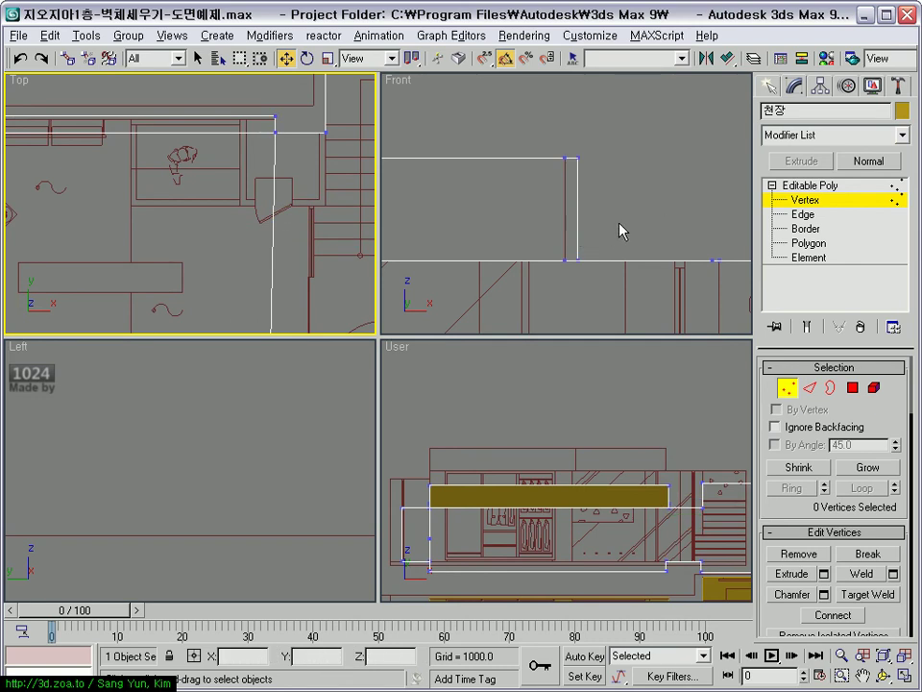
{"action": "middle_click_drag", "start_coordinate": [565, 240], "coordinate": [615, 242]}
{"action": "left_click", "coordinate": [788, 388]}
- Select the ceiling and floor objects together and hide them
{"action": "scroll", "coordinate": [261, 188], "scroll_direction": "down", "scroll_amount": 4}
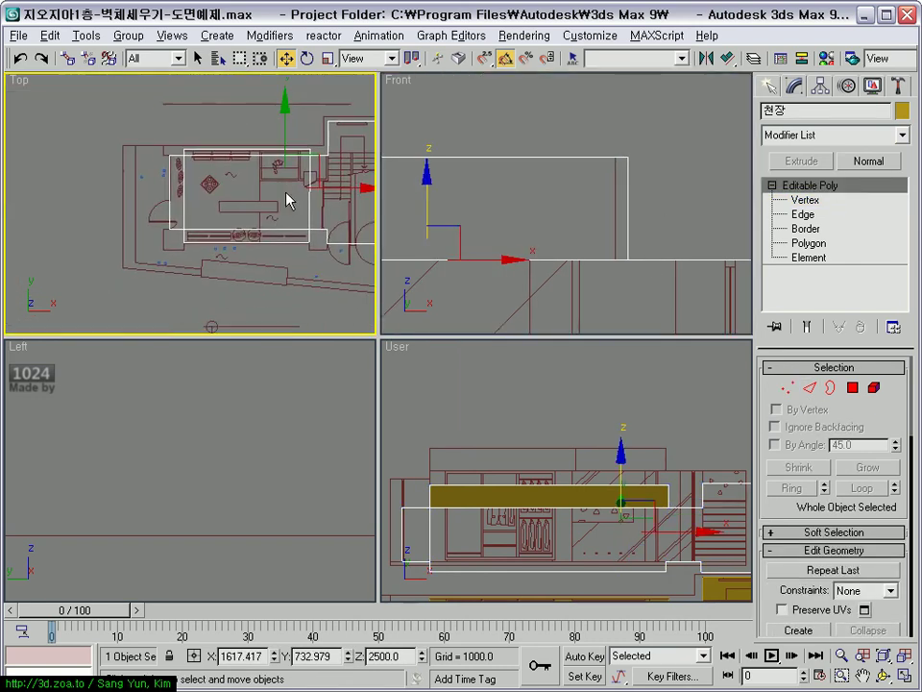
{"action": "scroll", "coordinate": [289, 198], "scroll_direction": "up", "scroll_amount": 2}
{"action": "middle_click_drag", "start_coordinate": [520, 458], "coordinate": [548, 466]}
{"action": "scroll", "coordinate": [547, 466], "scroll_direction": "down", "scroll_amount": 4}
{"action": "scroll", "coordinate": [577, 480], "scroll_direction": "up", "scroll_amount": 4}
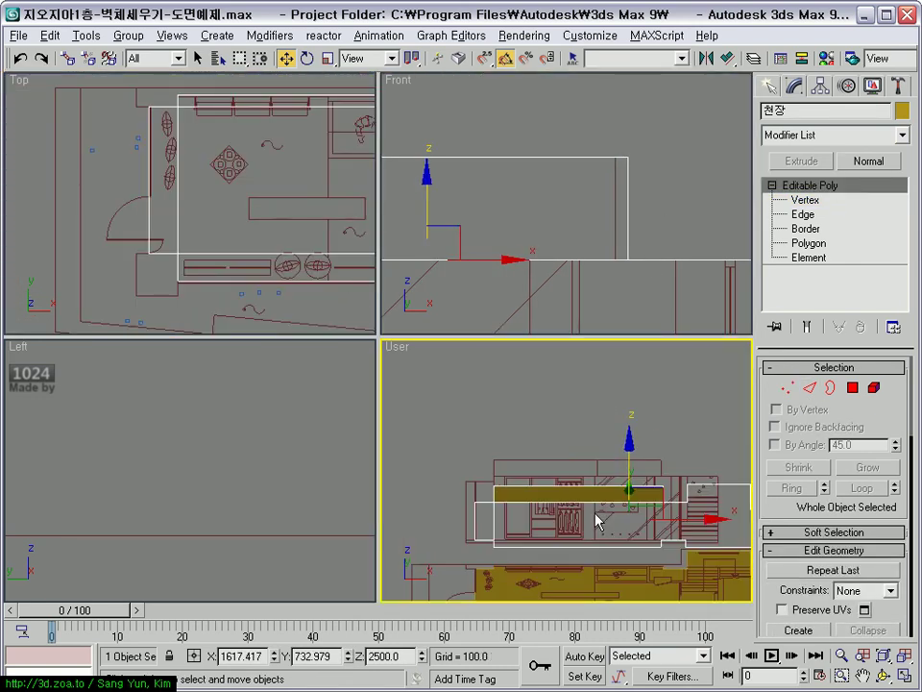
{"action": "middle_click_drag", "start_coordinate": [597, 519], "coordinate": [584, 469], "text": "alt"}
{"action": "left_click", "coordinate": [240, 233]}
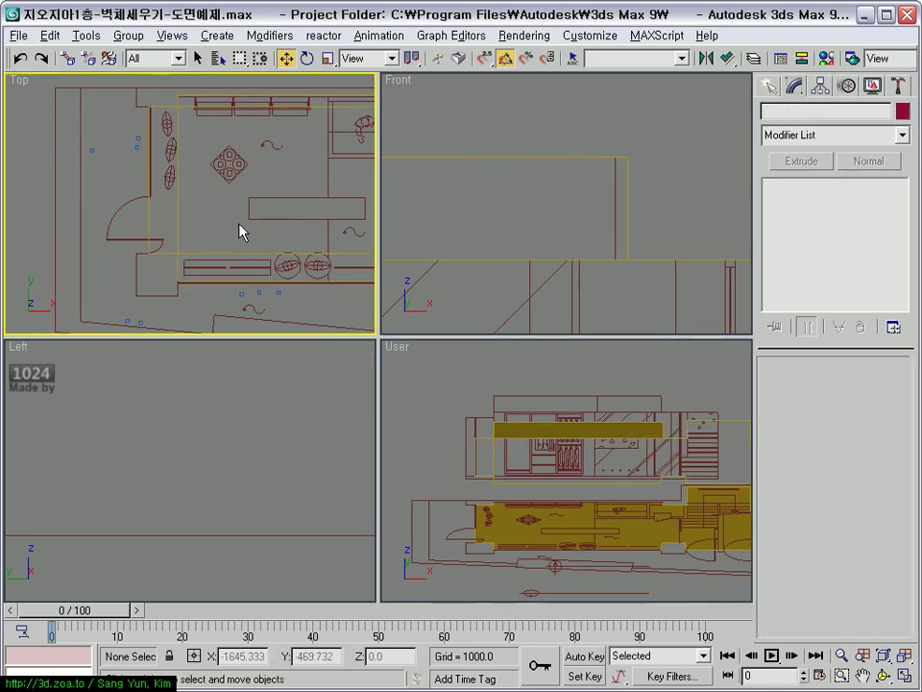
{"action": "left_click_drag", "start_coordinate": [206, 252], "coordinate": [217, 274]}
{"action": "right_click", "coordinate": [268, 242]}
{"action": "left_click", "coordinate": [233, 197]}
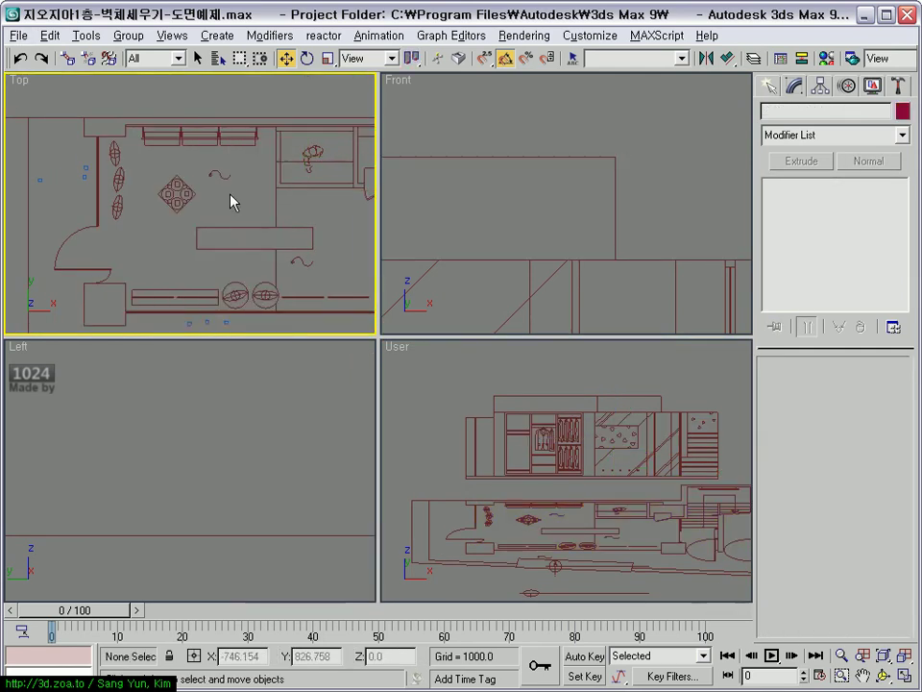
- Maximize the Top viewport and pan to center the floor plan lines
{"action": "middle_click_drag", "start_coordinate": [233, 200], "coordinate": [192, 271]}
{"action": "key", "text": "alt+w"}
{"action": "scroll", "coordinate": [231, 291], "scroll_direction": "down", "scroll_amount": 2}
{"action": "scroll", "coordinate": [246, 297], "scroll_direction": "up", "scroll_amount": 4}
{"action": "mouse_move", "coordinate": [236, 305]}
{"action": "middle_mouse_down"}
{"action": "mouse_move", "coordinate": [371, 300]}
{"action": "mouse_move", "coordinate": [326, 307]}
{"action": "middle_mouse_up"}
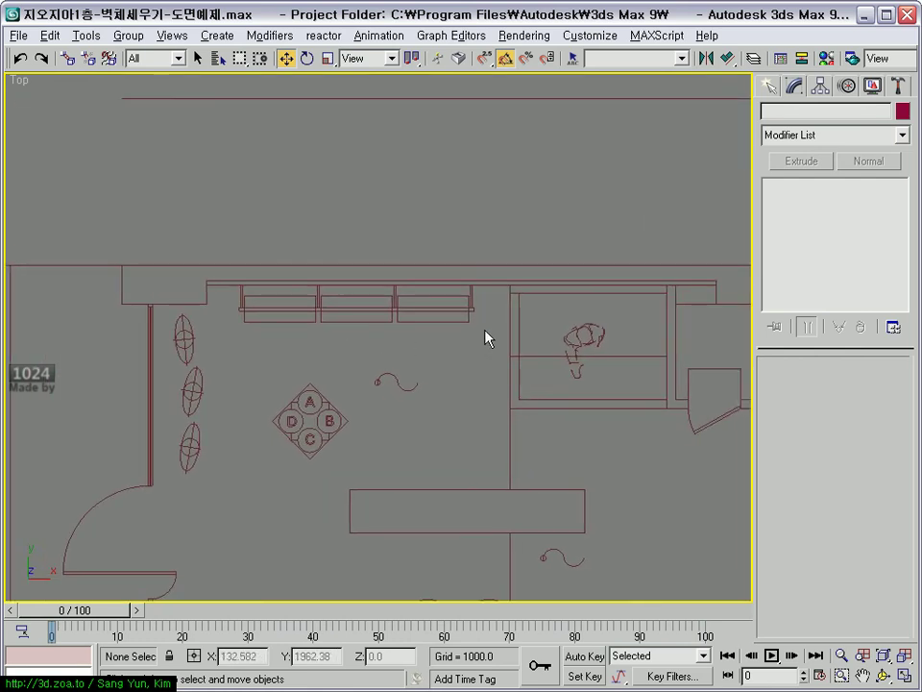
{"action": "middle_click_drag", "start_coordinate": [582, 294], "coordinate": [536, 296]}
- Start a Line shape in the Top view with snapping turned on
{"action": "left_click", "coordinate": [769, 87]}
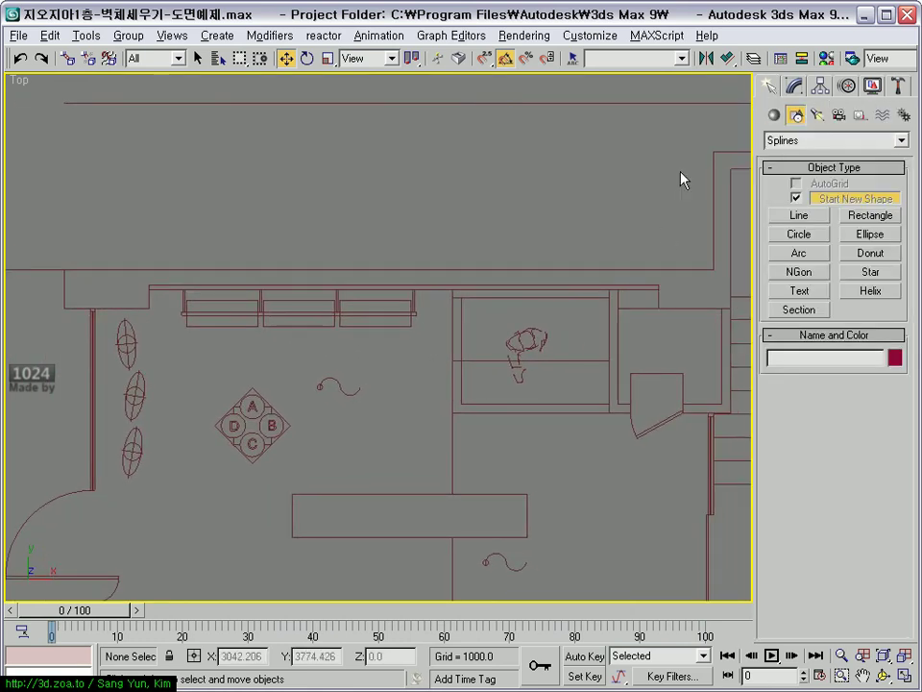
{"action": "left_click", "coordinate": [807, 216]}
{"action": "middle_click_drag", "start_coordinate": [247, 285], "coordinate": [307, 324]}
{"action": "left_click", "coordinate": [486, 58]}
{"action": "middle_click_drag", "start_coordinate": [250, 230], "coordinate": [270, 232]}
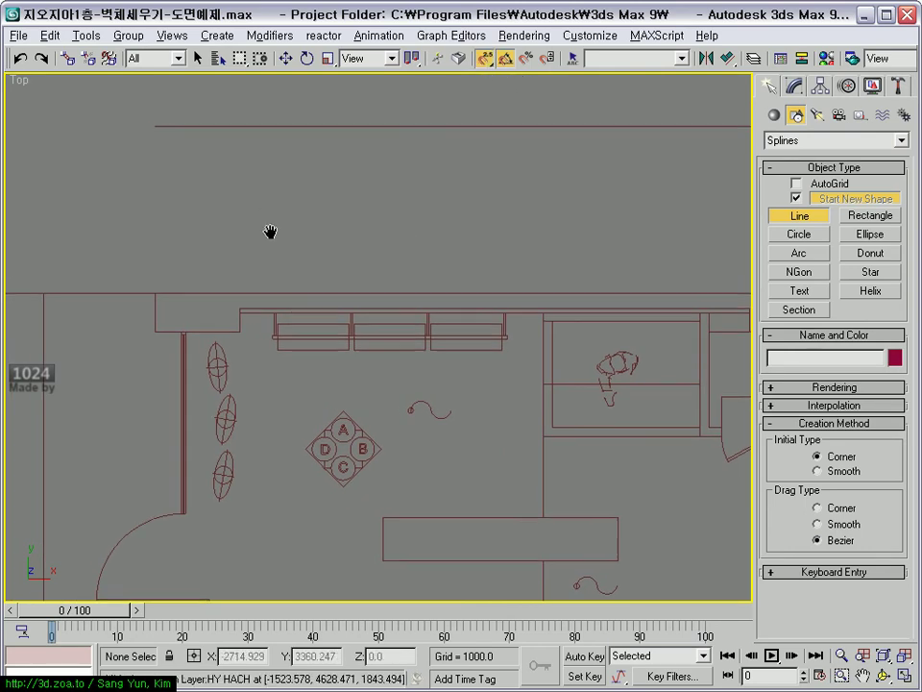
{"action": "middle_click_drag", "start_coordinate": [139, 351], "coordinate": [149, 365]}
- Place the first outline points along the back wall up to the stairs' top-right corner
{"action": "left_click", "coordinate": [149, 365]}
{"action": "left_click", "coordinate": [152, 330]}
{"action": "scroll", "coordinate": [384, 348], "scroll_direction": "down", "scroll_amount": 2}
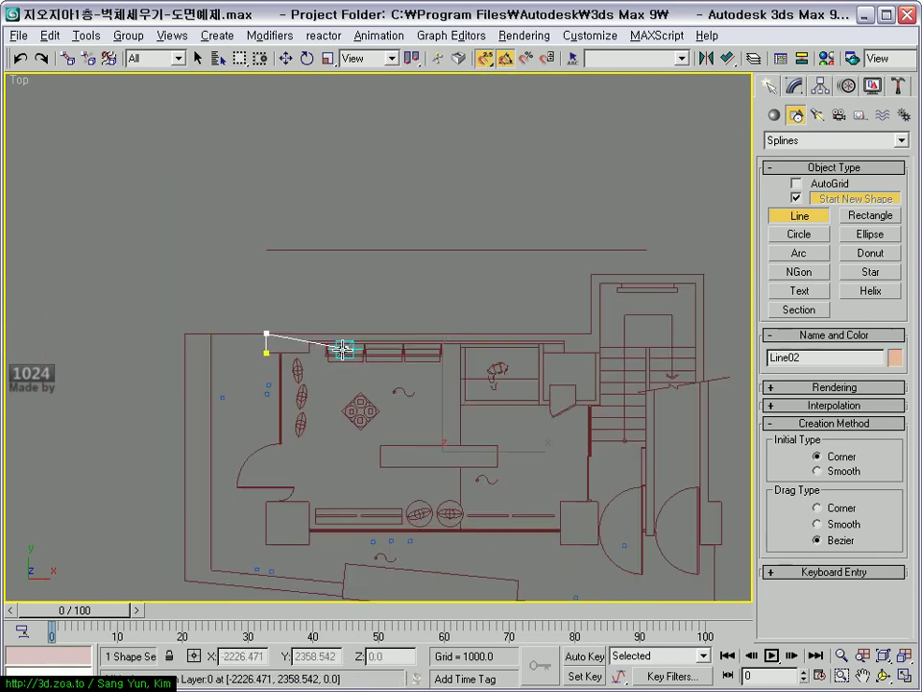
{"action": "left_click", "coordinate": [590, 334]}
{"action": "left_click", "coordinate": [704, 275]}
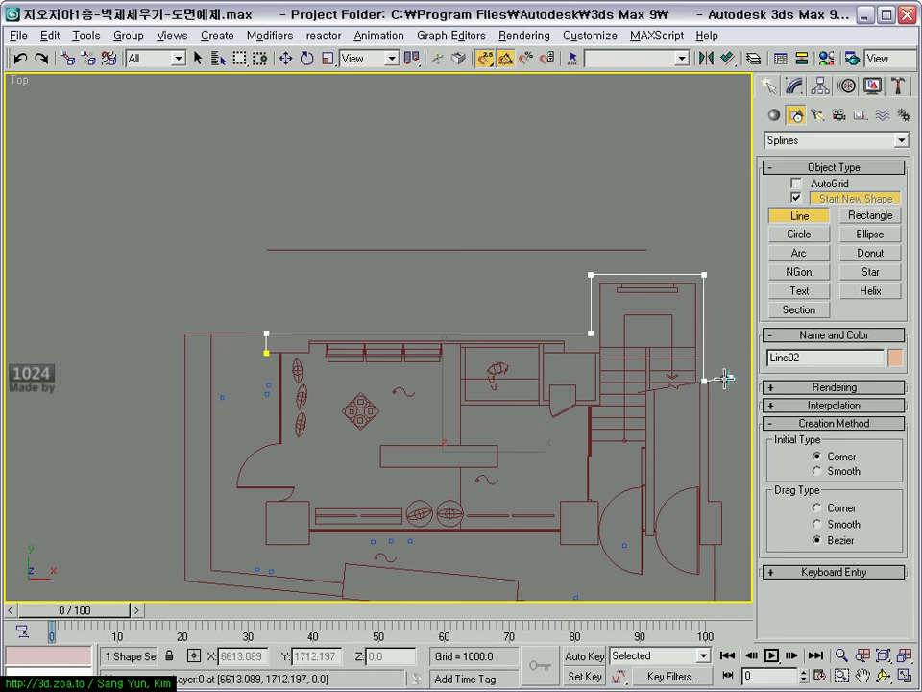
- Add the outline corner beside the stairs
{"action": "scroll", "coordinate": [715, 374], "scroll_direction": "up", "scroll_amount": 2}
{"action": "scroll", "coordinate": [713, 375], "scroll_direction": "up", "scroll_amount": 1}
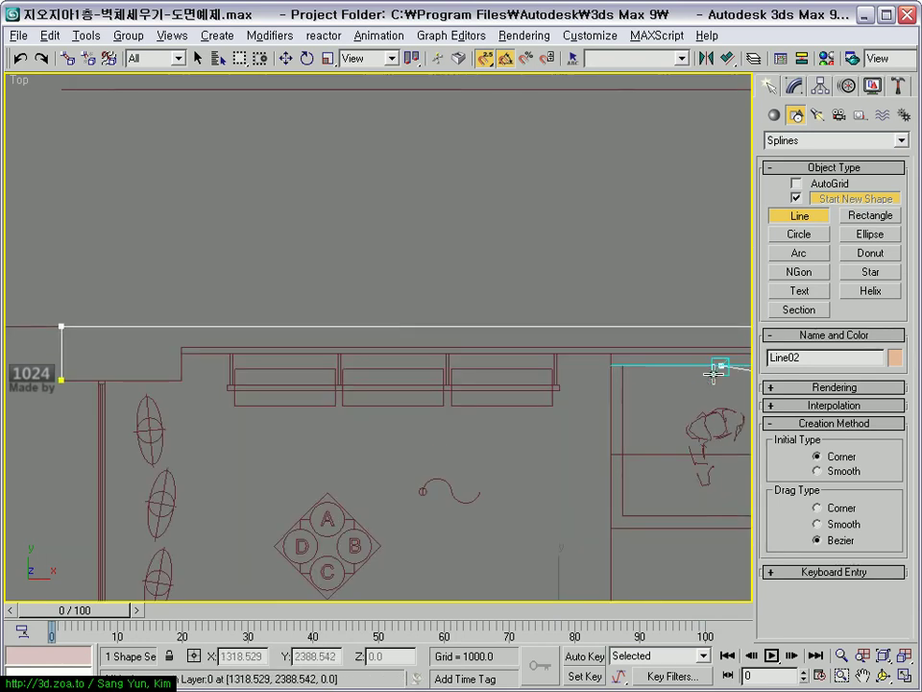
{"action": "middle_click_drag", "start_coordinate": [713, 373], "coordinate": [385, 329]}
{"action": "scroll", "coordinate": [387, 326], "scroll_direction": "down", "scroll_amount": 1}
{"action": "scroll", "coordinate": [596, 334], "scroll_direction": "up", "scroll_amount": 1}
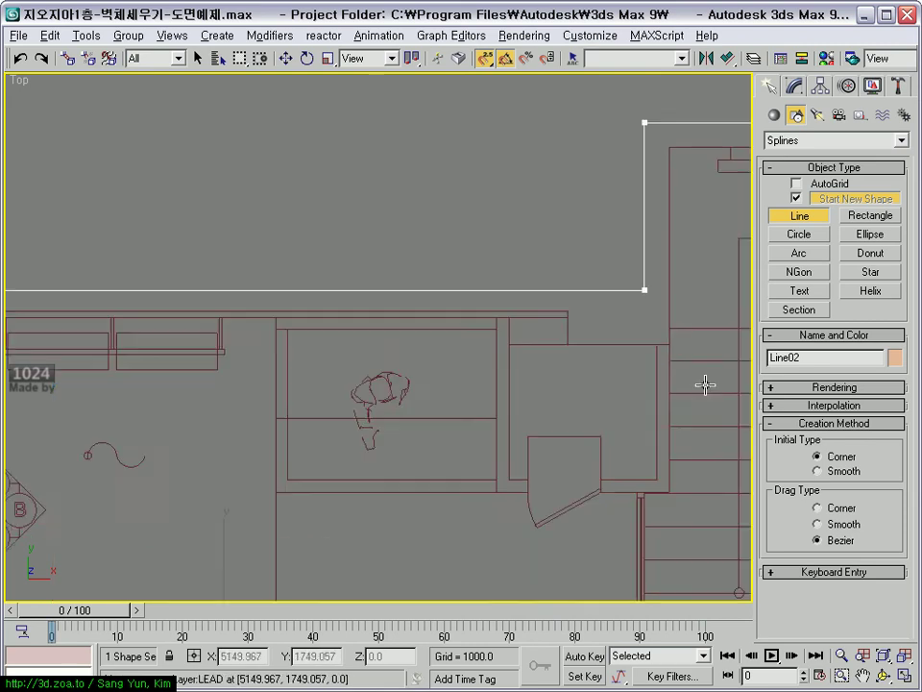
{"action": "scroll", "coordinate": [705, 384], "scroll_direction": "down", "scroll_amount": 1}
{"action": "middle_click_drag", "start_coordinate": [705, 385], "coordinate": [391, 319]}
{"action": "scroll", "coordinate": [571, 368], "scroll_direction": "up", "scroll_amount": 1}
{"action": "scroll", "coordinate": [639, 378], "scroll_direction": "down", "scroll_amount": 3}
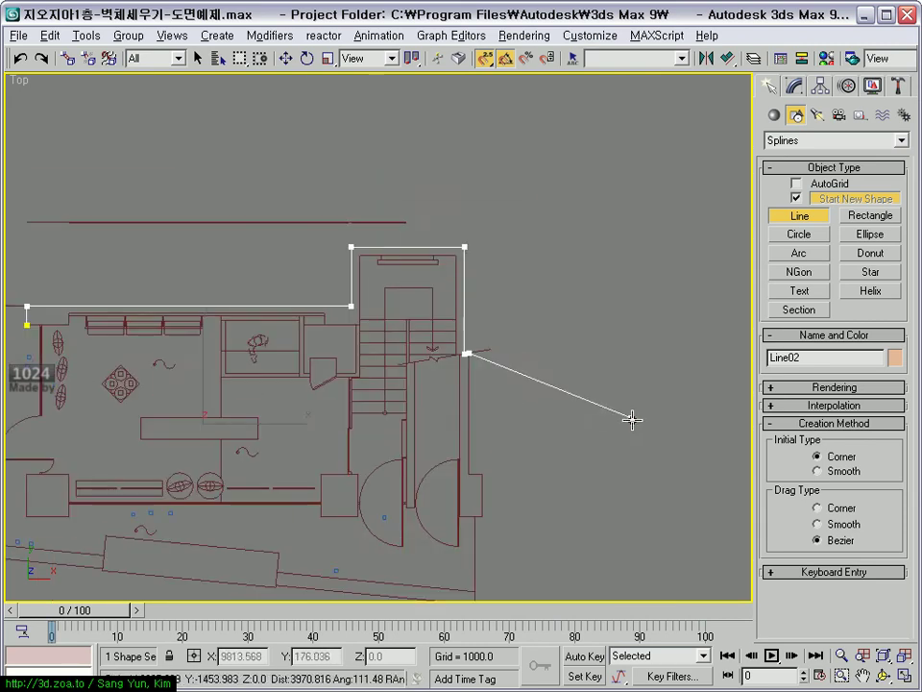
{"action": "left_click", "coordinate": [468, 472]}
- Add the final left-end point and close the spline at its start
{"action": "scroll", "coordinate": [468, 474], "scroll_direction": "up", "scroll_amount": 1}
{"action": "scroll", "coordinate": [479, 478], "scroll_direction": "up", "scroll_amount": 1}
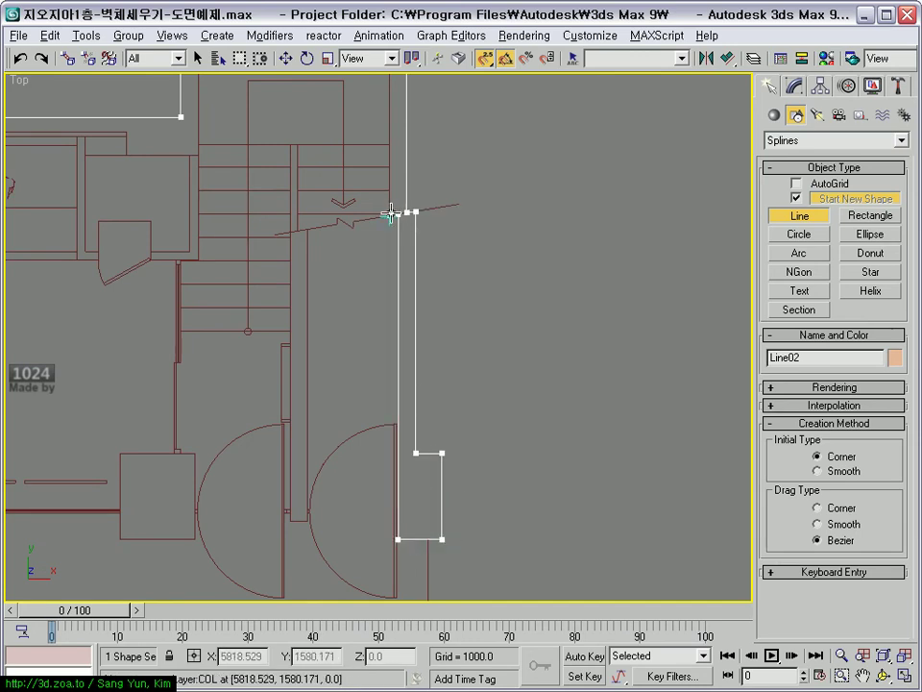
{"action": "scroll", "coordinate": [381, 164], "scroll_direction": "down", "scroll_amount": 1}
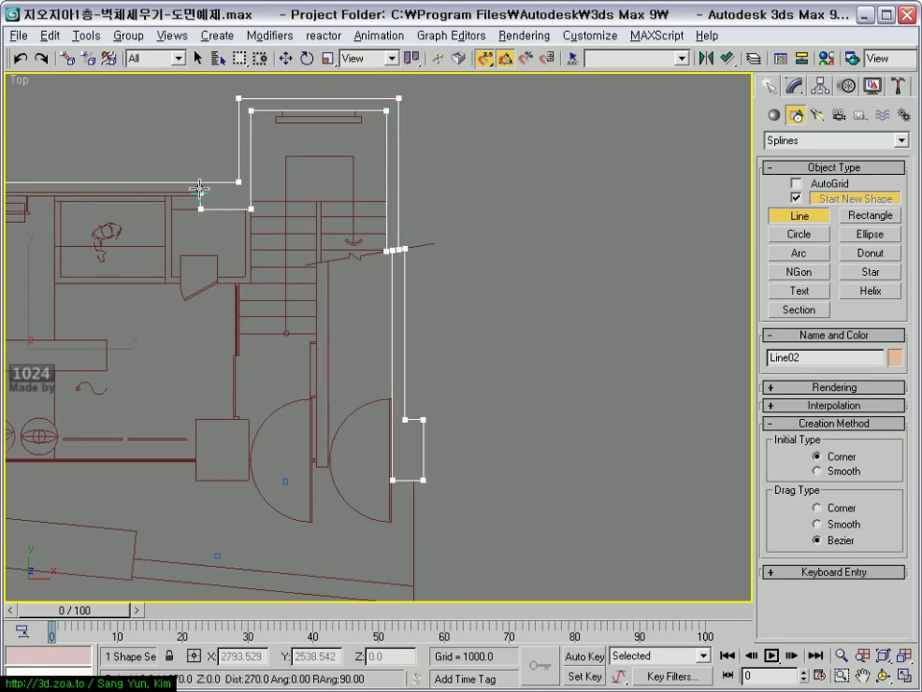
{"action": "scroll", "coordinate": [382, 340], "scroll_direction": "down", "scroll_amount": 1}
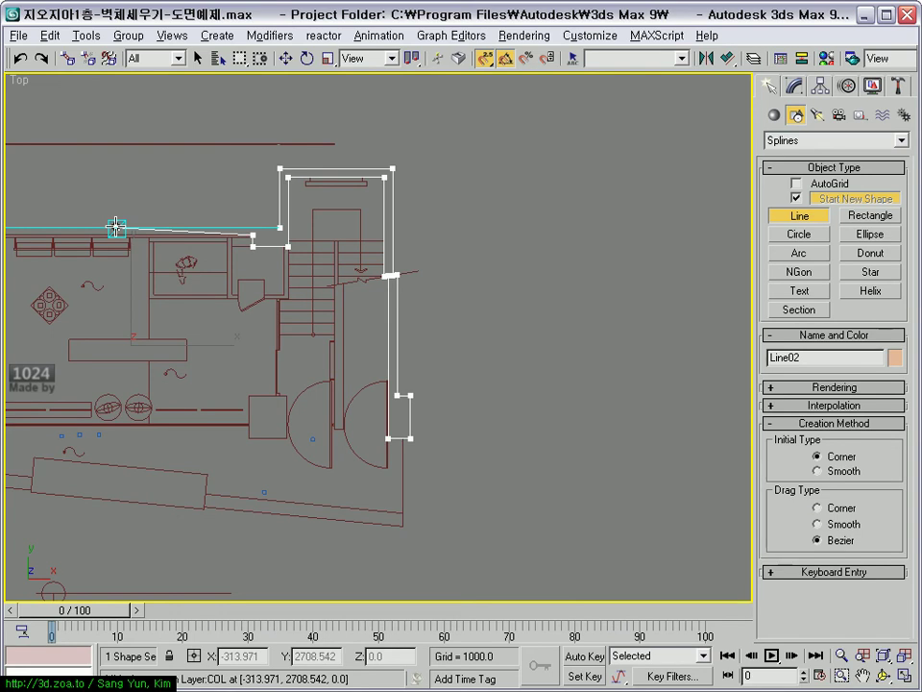
{"action": "scroll", "coordinate": [412, 346], "scroll_direction": "up", "scroll_amount": 2}
{"action": "scroll", "coordinate": [294, 350], "scroll_direction": "up", "scroll_amount": 2}
{"action": "scroll", "coordinate": [299, 335], "scroll_direction": "up", "scroll_amount": 1}
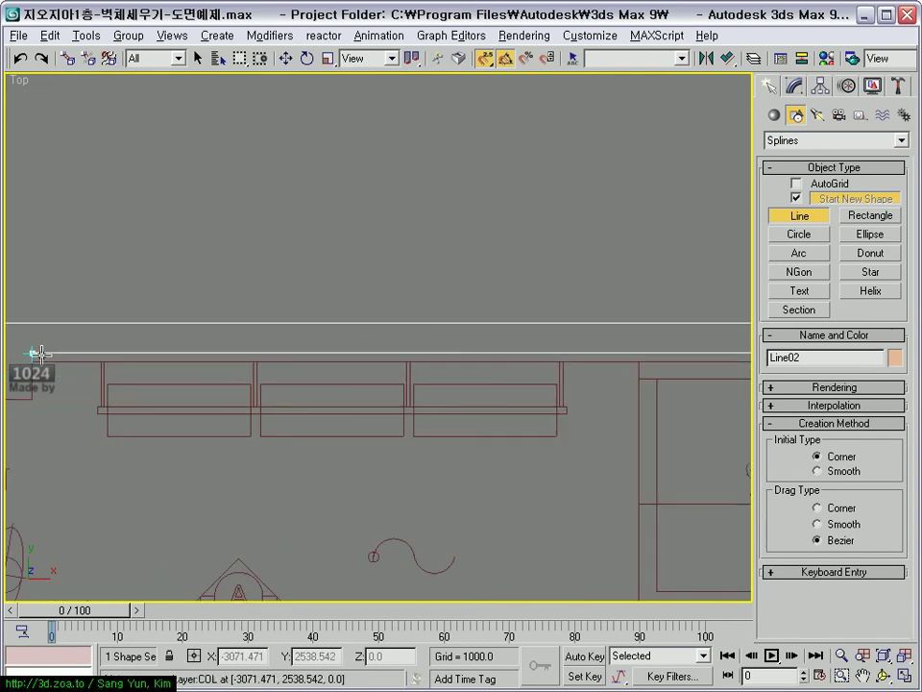
{"action": "left_click", "coordinate": [34, 402]}
{"action": "key", "text": "i"}
{"action": "left_click", "coordinate": [205, 333]}
{"action": "left_click", "coordinate": [403, 362]}
- Review the closed Line02 outline and switch to the Modify panel
{"action": "scroll", "coordinate": [457, 412], "scroll_direction": "down", "scroll_amount": 2}
{"action": "middle_click_drag", "start_coordinate": [453, 362], "coordinate": [282, 356]}
{"action": "scroll", "coordinate": [366, 354], "scroll_direction": "up", "scroll_amount": 2}
{"action": "scroll", "coordinate": [318, 389], "scroll_direction": "up", "scroll_amount": 2}
{"action": "scroll", "coordinate": [186, 371], "scroll_direction": "up", "scroll_amount": 1}
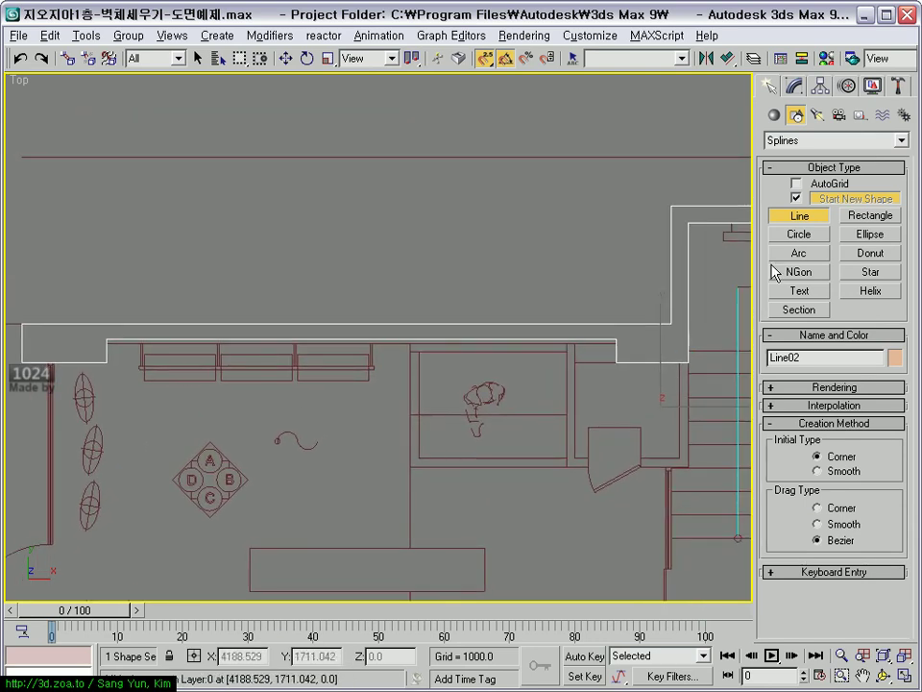
{"action": "middle_click_drag", "start_coordinate": [568, 339], "coordinate": [543, 336]}
{"action": "left_click", "coordinate": [809, 85]}
- Apply an Extrude modifier to Line02 with Amount 2500
{"action": "scroll", "coordinate": [538, 348], "scroll_direction": "down", "scroll_amount": 4}
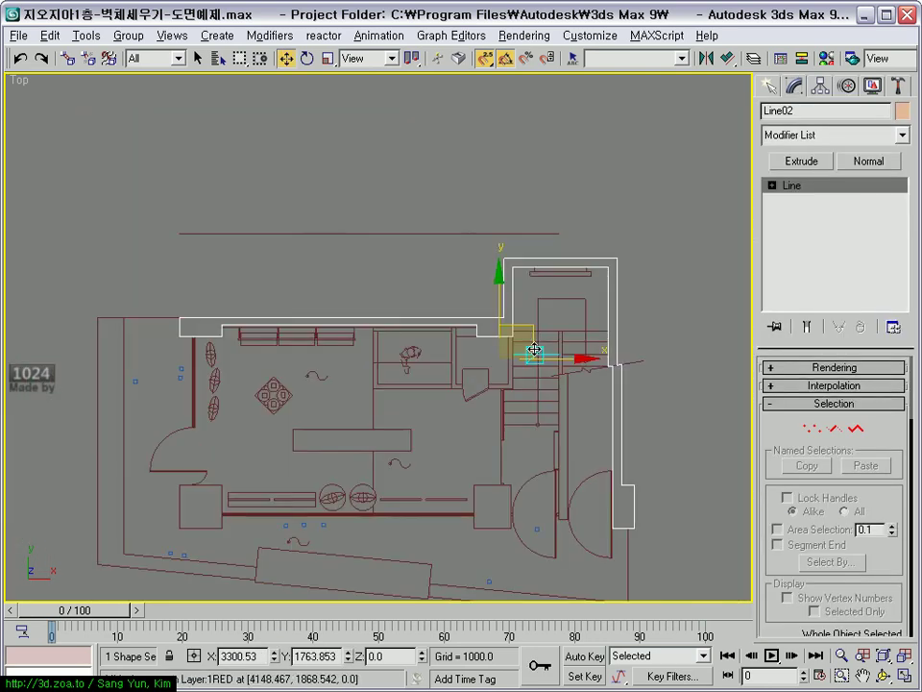
{"action": "key", "text": "alt+w"}
{"action": "middle_click_drag", "start_coordinate": [571, 497], "coordinate": [824, 240], "text": "alt"}
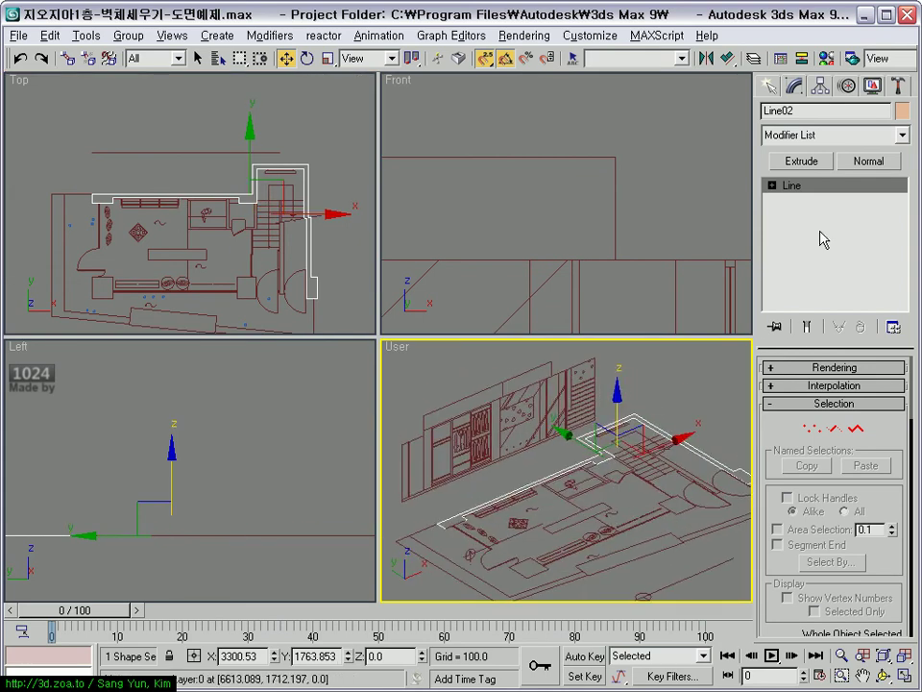
{"action": "left_click", "coordinate": [818, 162]}
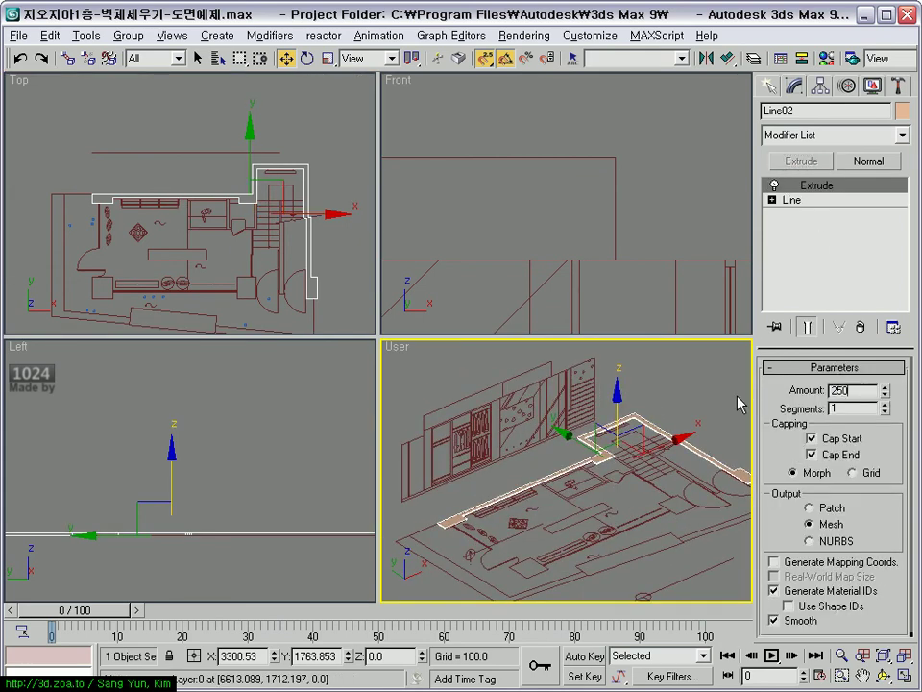
{"action": "type", "text": "0"}
{"action": "key", "text": "Return"}
{"action": "mouse_move", "coordinate": [583, 411]}
{"action": "middle_mouse_down", "text": "alt"}
{"action": "mouse_move", "coordinate": [470, 409]}
{"action": "mouse_move", "coordinate": [618, 471]}
{"action": "middle_mouse_up", "text": "alt"}
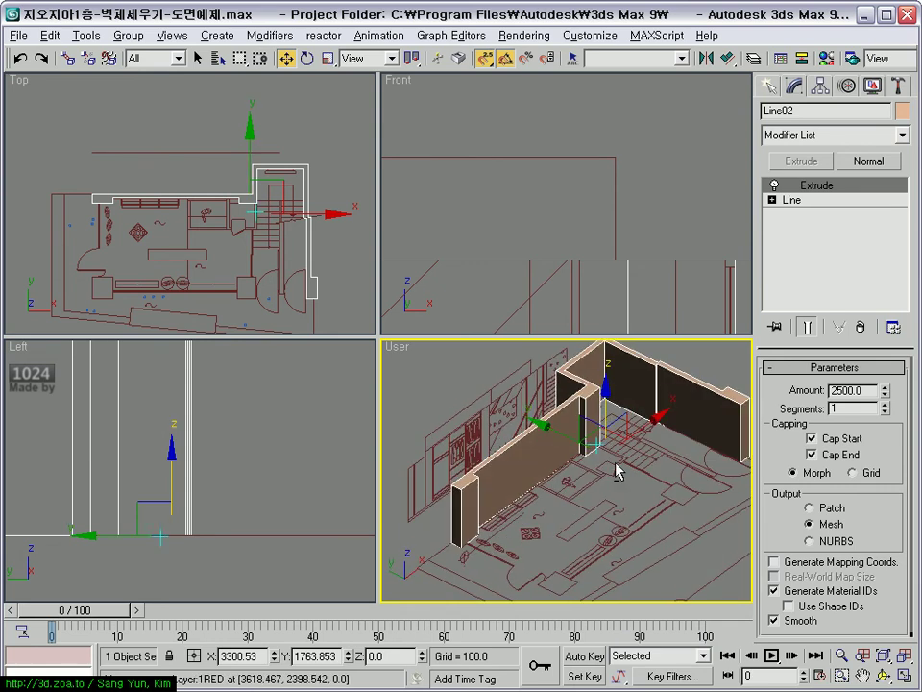
- Maximize the Top viewport and zoom in on the plan
{"action": "middle_click", "coordinate": [236, 222]}
{"action": "key", "text": "alt+w"}
{"action": "scroll", "coordinate": [212, 242], "scroll_direction": "up", "scroll_amount": 3}
{"action": "scroll", "coordinate": [330, 323], "scroll_direction": "up", "scroll_amount": 2}
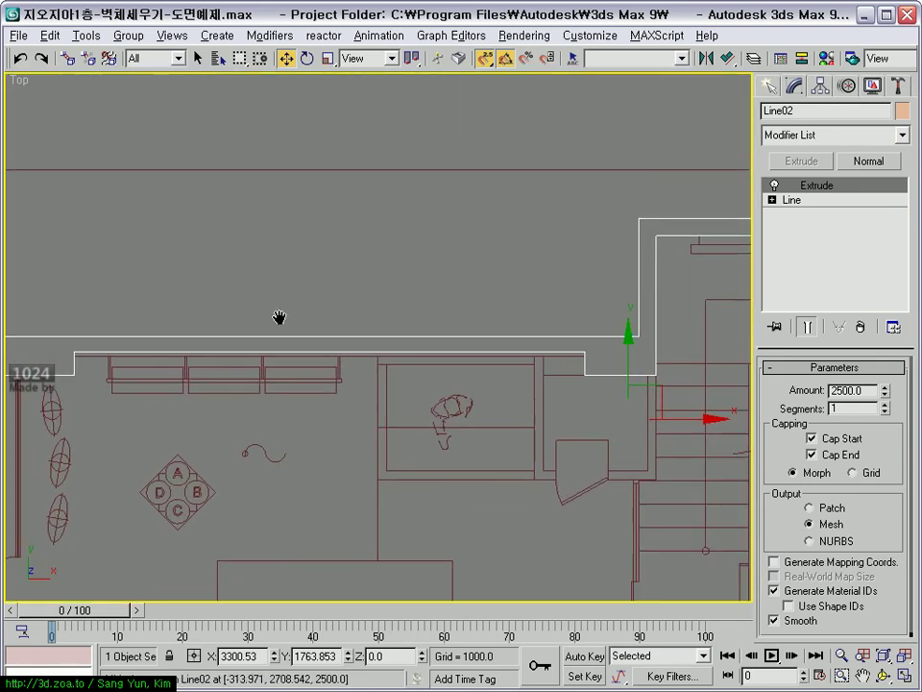
{"action": "left_click", "coordinate": [769, 85]}
{"action": "left_click", "coordinate": [868, 215]}
{"action": "middle_click_drag", "start_coordinate": [251, 312], "coordinate": [264, 335]}
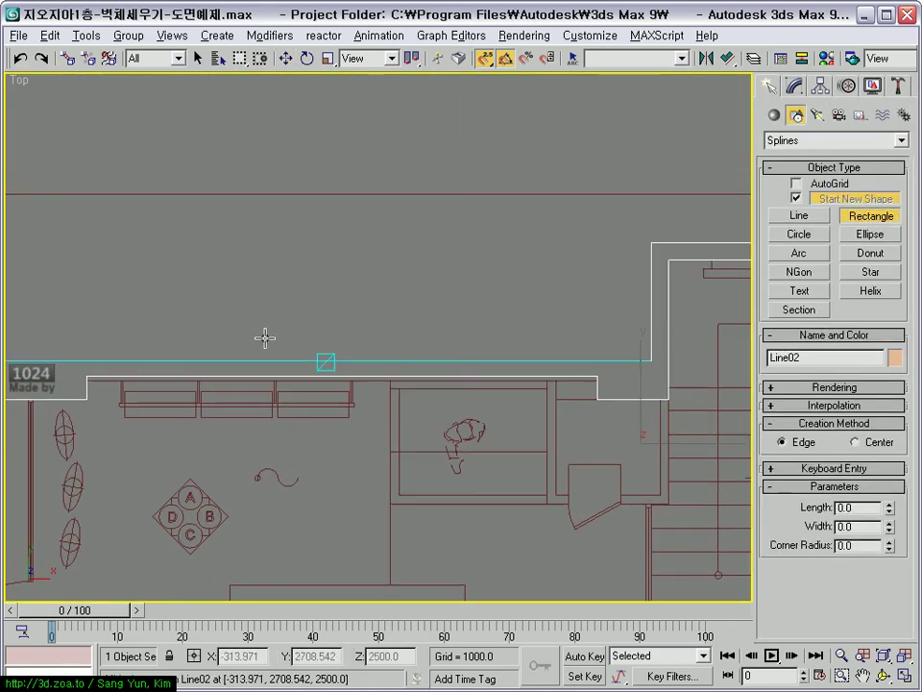
{"action": "mouse_move", "coordinate": [87, 381]}
{"action": "left_mouse_down"}
{"action": "mouse_move", "coordinate": [437, 365]}
{"action": "mouse_move", "coordinate": [595, 373]}
{"action": "left_mouse_up"}
{"action": "mouse_move", "coordinate": [490, 421]}
{"action": "middle_mouse_down"}
{"action": "mouse_move", "coordinate": [507, 407]}
{"action": "mouse_move", "coordinate": [506, 422]}
{"action": "middle_mouse_up"}
{"action": "key", "text": "alt+w"}
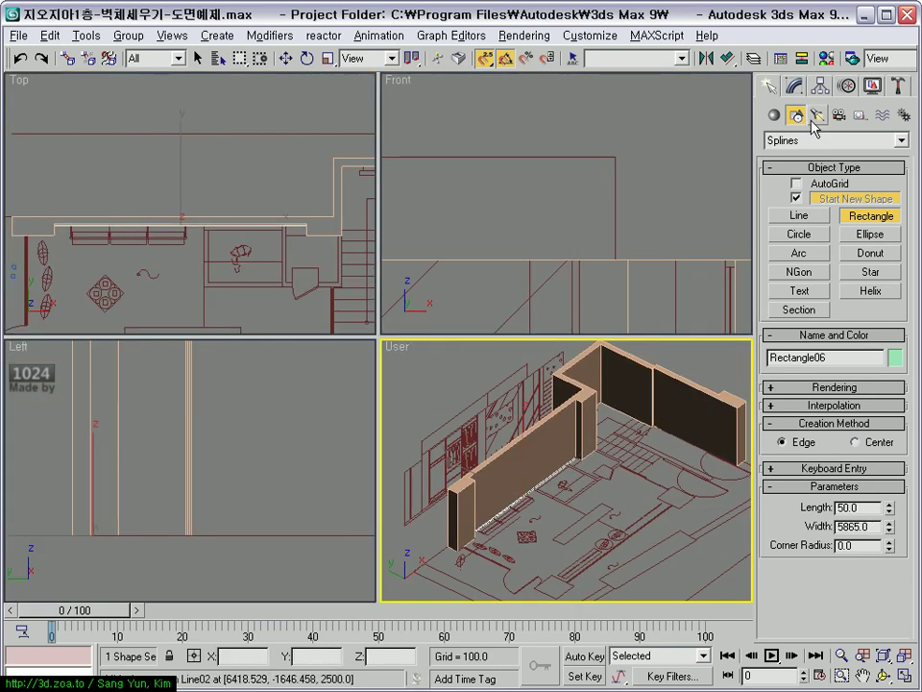
{"action": "left_click", "coordinate": [793, 85]}
{"action": "left_click", "coordinate": [801, 160]}
{"action": "scroll", "coordinate": [629, 476], "scroll_direction": "up", "scroll_amount": 3}
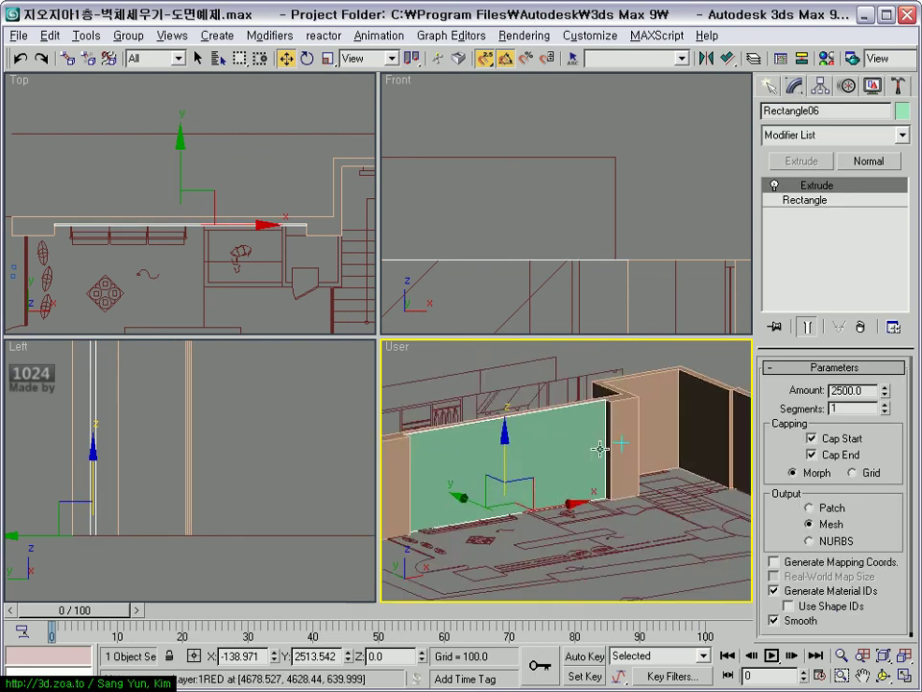
{"action": "scroll", "coordinate": [629, 476], "scroll_direction": "up", "scroll_amount": 2}
{"action": "scroll", "coordinate": [630, 480], "scroll_direction": "up", "scroll_amount": 3}
{"action": "scroll", "coordinate": [625, 509], "scroll_direction": "up", "scroll_amount": 2}
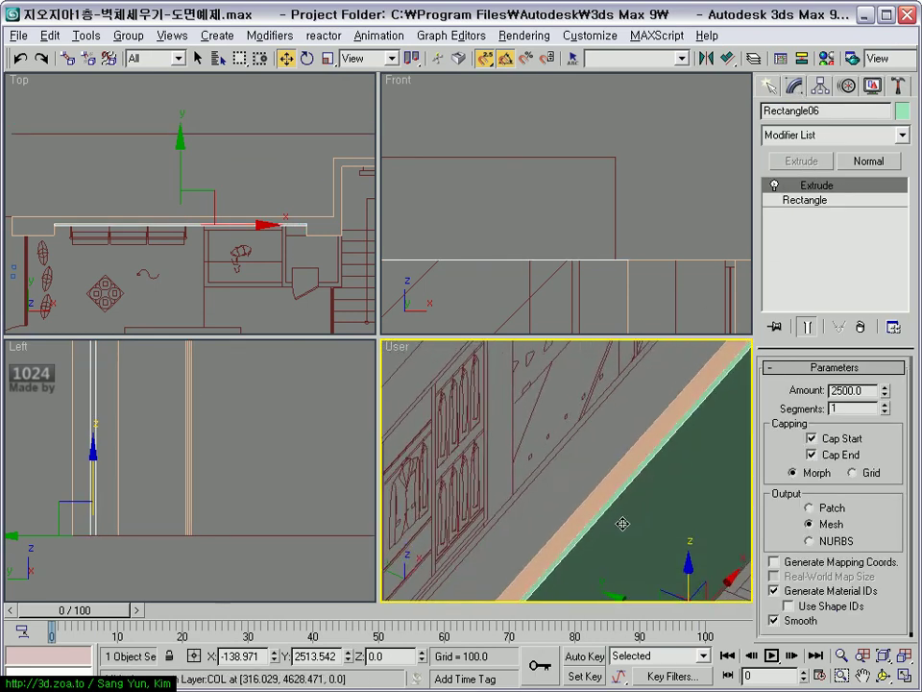
{"action": "middle_click_drag", "start_coordinate": [620, 521], "coordinate": [503, 434], "text": "alt"}
{"action": "scroll", "coordinate": [502, 456], "scroll_direction": "down", "scroll_amount": 4}
{"action": "mouse_move", "coordinate": [500, 478]}
{"action": "middle_mouse_down", "text": "alt"}
{"action": "mouse_move", "coordinate": [576, 538]}
{"action": "mouse_move", "coordinate": [603, 517]}
{"action": "middle_mouse_up", "text": "alt"}
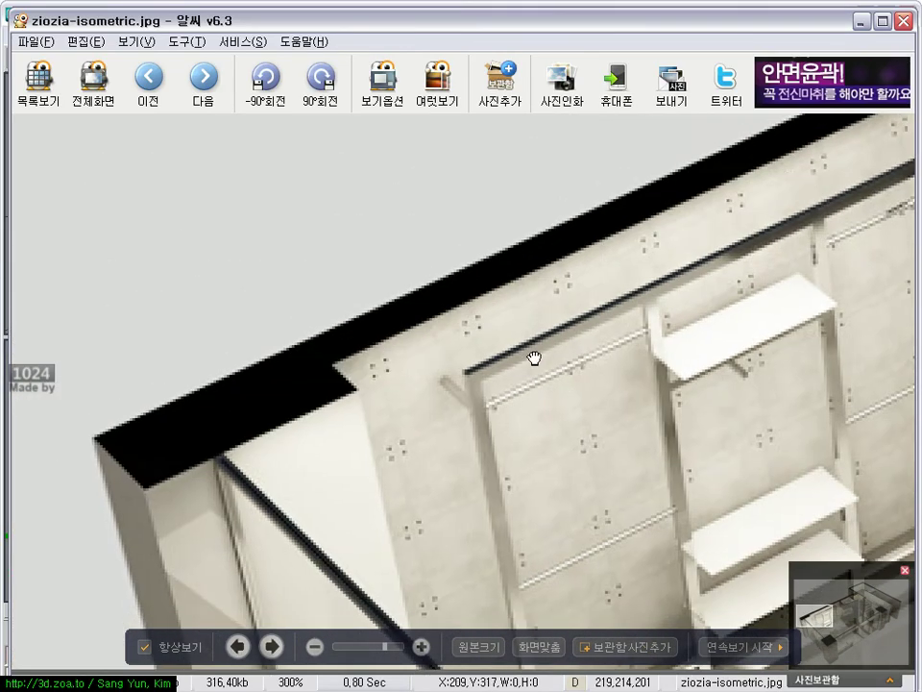
- Pan ziozia-isometric.jpg to the wall rack and tiled counter, then return to 3ds Max
{"action": "left_click_drag", "start_coordinate": [534, 358], "coordinate": [465, 382]}
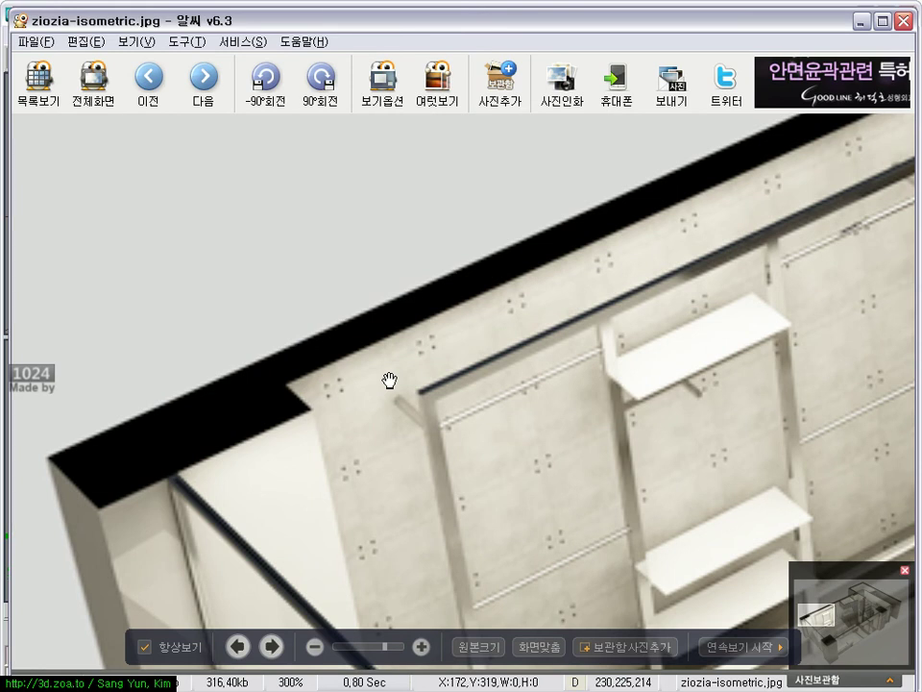
{"action": "left_click_drag", "start_coordinate": [389, 380], "coordinate": [276, 557]}
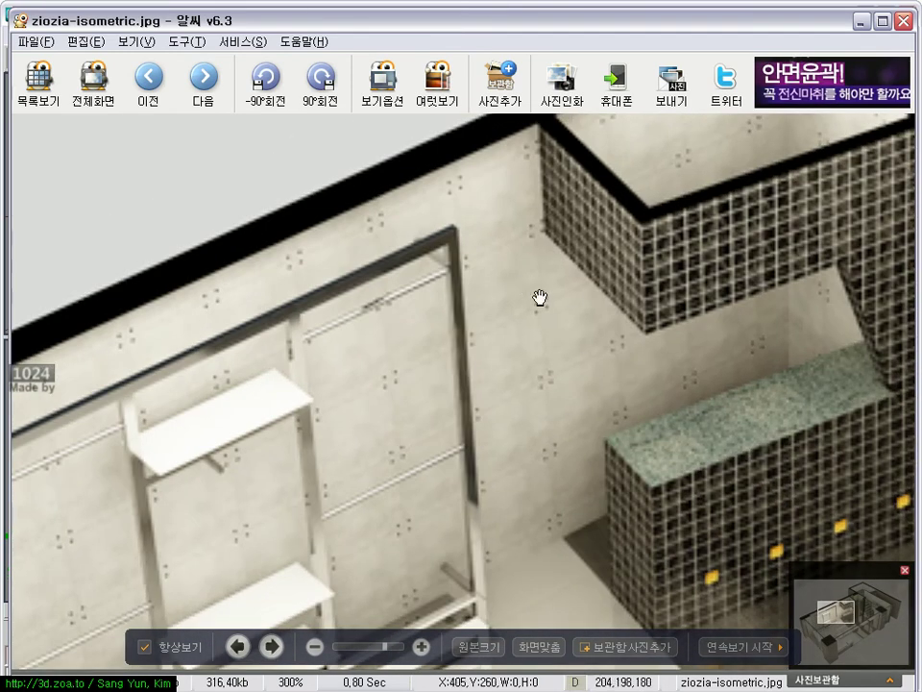
{"action": "left_click_drag", "start_coordinate": [530, 363], "coordinate": [485, 377]}
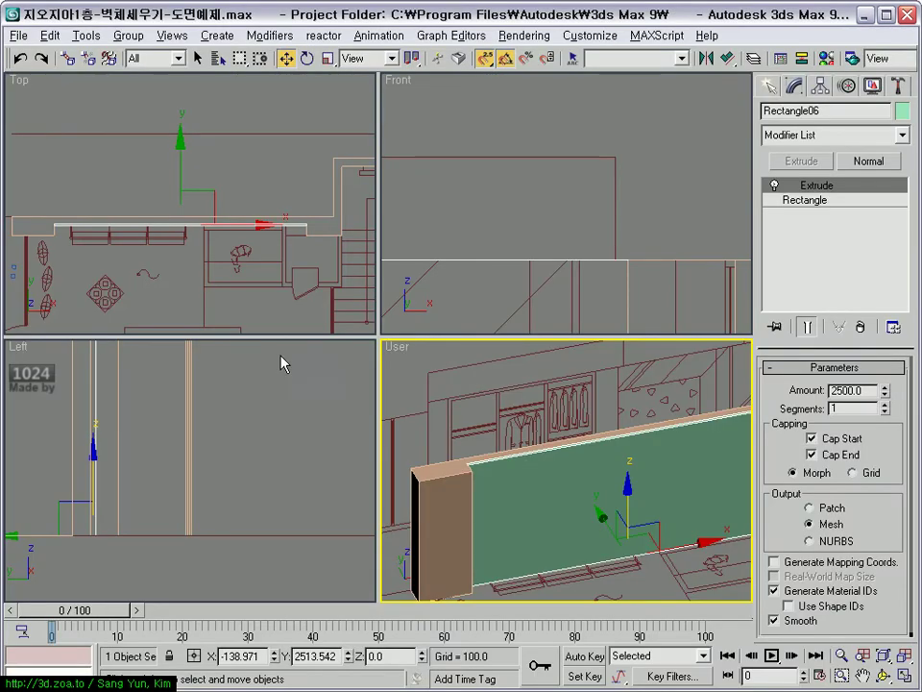
{"action": "left_click", "coordinate": [173, 285]}
- Trace the first closed L-shaped wall outline beside the doorway and extrude it 2500 units
{"action": "key", "text": "alt+w"}
{"action": "scroll", "coordinate": [415, 342], "scroll_direction": "up", "scroll_amount": 2}
{"action": "scroll", "coordinate": [414, 342], "scroll_direction": "up", "scroll_amount": 2}
{"action": "scroll", "coordinate": [434, 391], "scroll_direction": "down", "scroll_amount": 1}
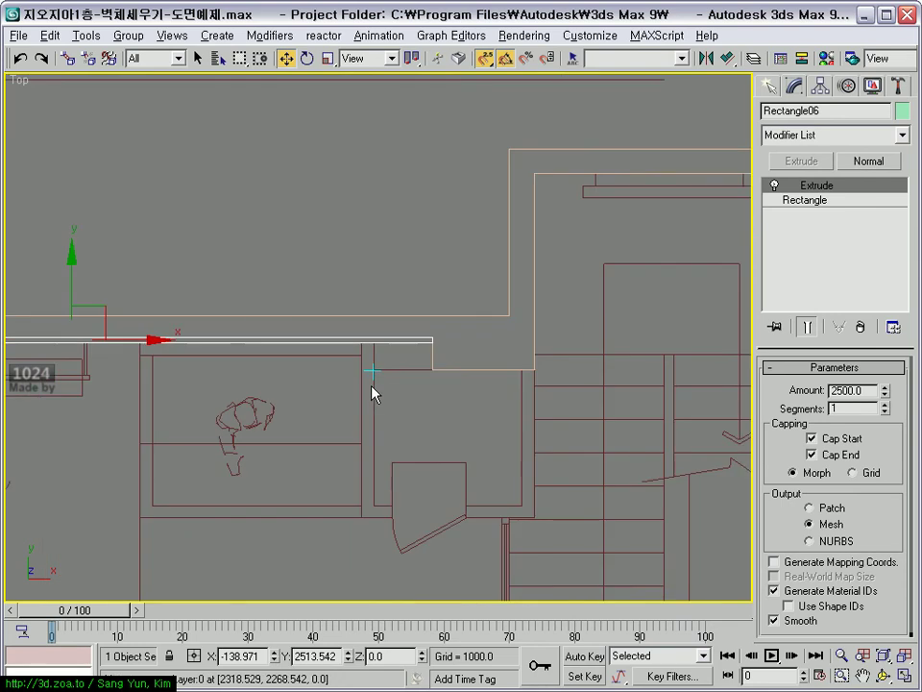
{"action": "middle_click_drag", "start_coordinate": [238, 382], "coordinate": [294, 376]}
{"action": "scroll", "coordinate": [288, 375], "scroll_direction": "up", "scroll_amount": 2}
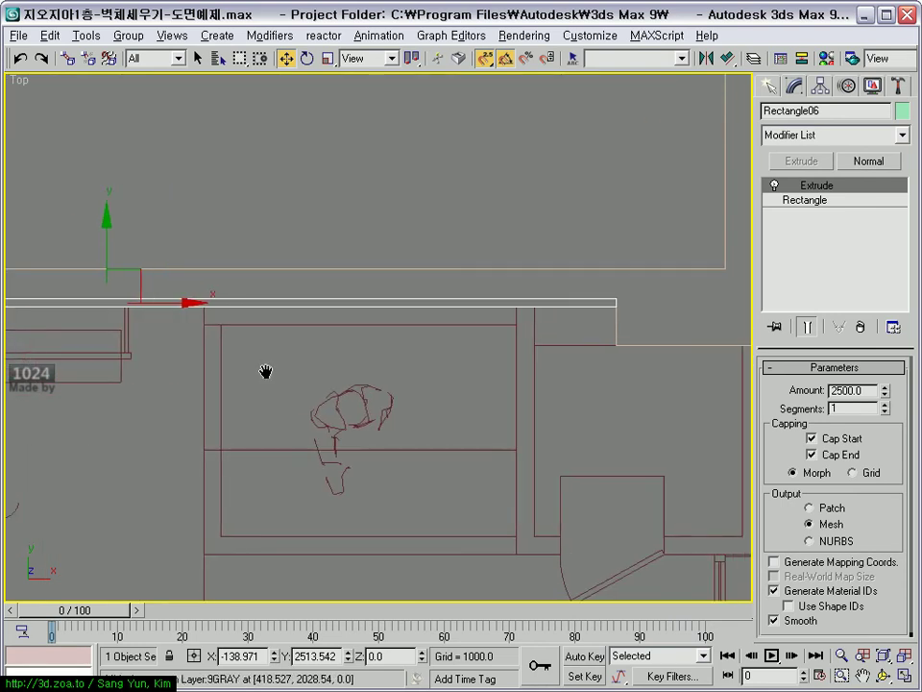
{"action": "left_click", "coordinate": [768, 87]}
{"action": "left_click", "coordinate": [798, 215]}
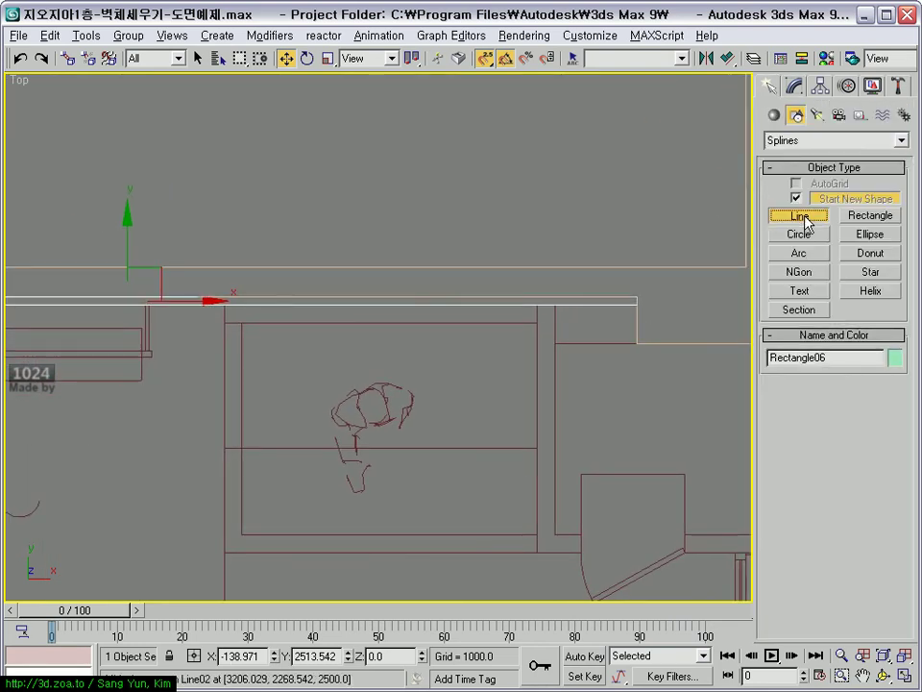
{"action": "middle_click_drag", "start_coordinate": [544, 326], "coordinate": [478, 308]}
{"action": "left_click", "coordinate": [473, 274]}
{"action": "left_click", "coordinate": [472, 519]}
{"action": "left_click", "coordinate": [489, 502]}
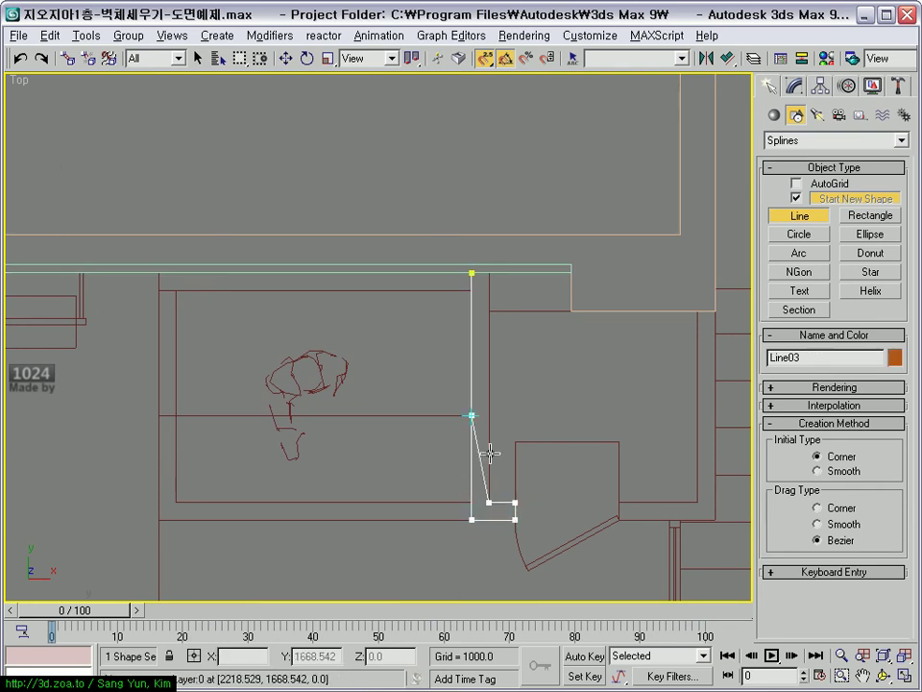
{"action": "left_click", "coordinate": [473, 274]}
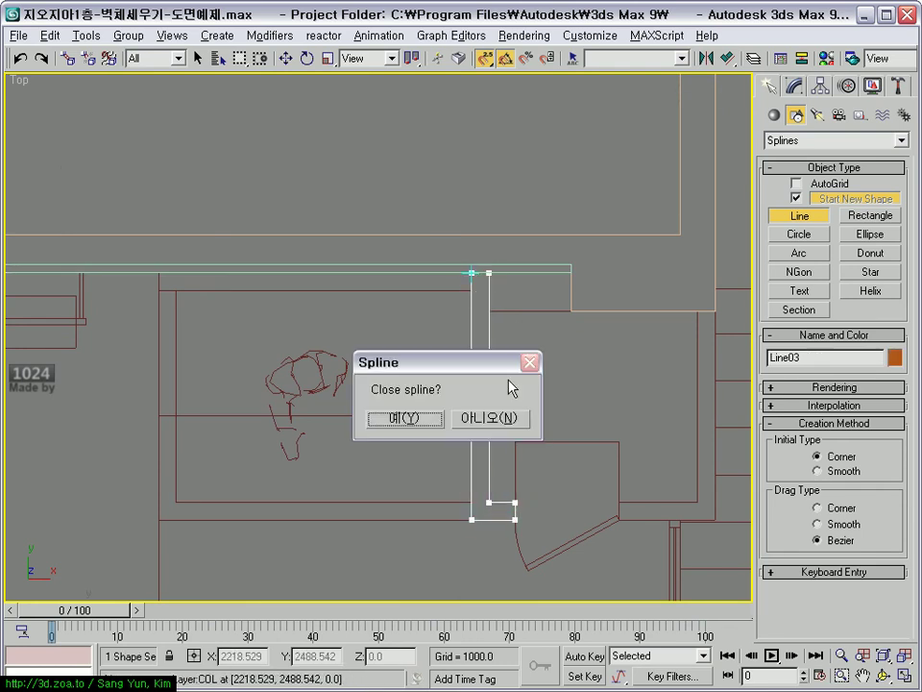
{"action": "left_click", "coordinate": [408, 420]}
{"action": "middle_click_drag", "start_coordinate": [557, 393], "coordinate": [470, 379]}
{"action": "left_click", "coordinate": [795, 84]}
{"action": "left_click", "coordinate": [804, 160]}
- Trace the second closed L-shaped wall outline at the next gap and extrude it 2500 units
{"action": "middle_click_drag", "start_coordinate": [533, 373], "coordinate": [400, 344]}
{"action": "left_click", "coordinate": [768, 87]}
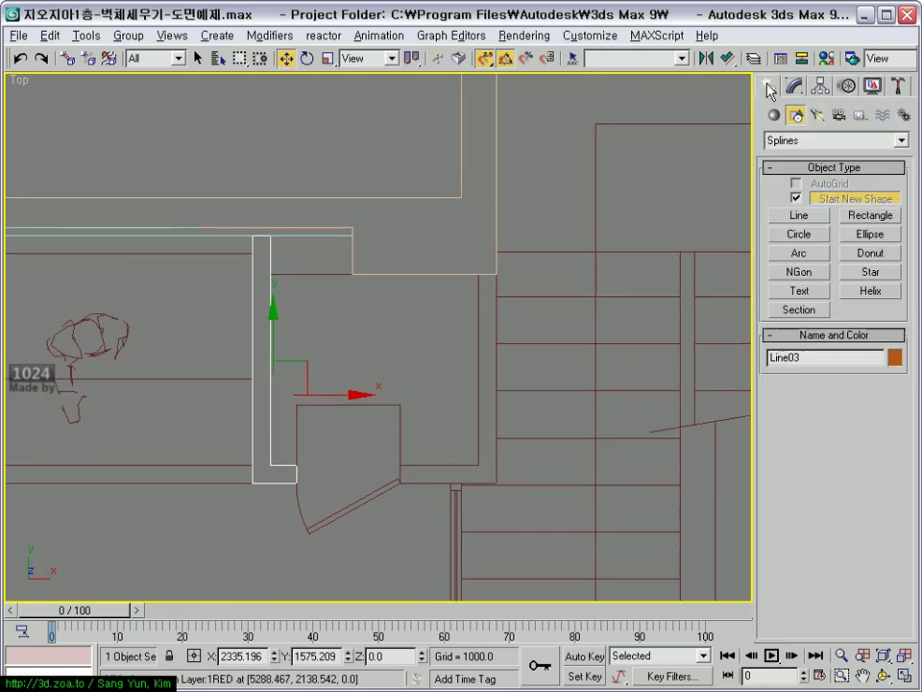
{"action": "left_click", "coordinate": [822, 217]}
{"action": "left_click", "coordinate": [480, 274]}
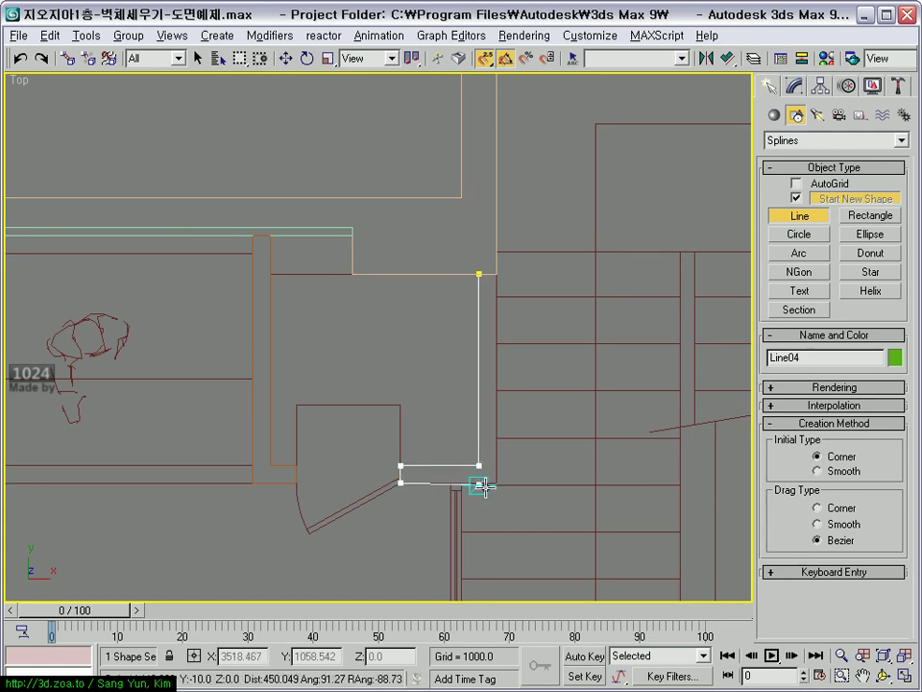
{"action": "left_click", "coordinate": [485, 275]}
{"action": "key", "text": "Return"}
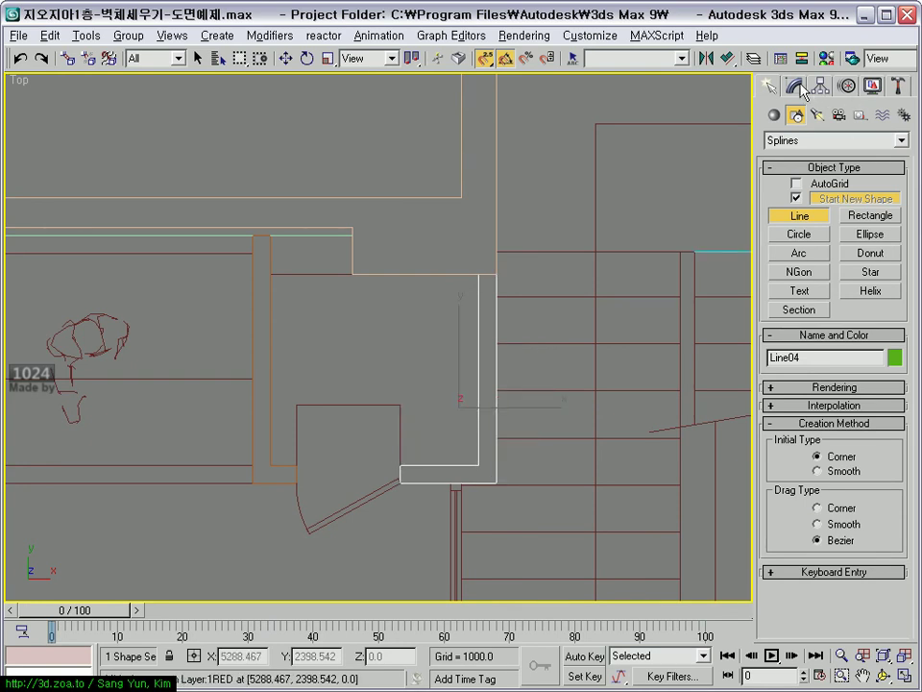
{"action": "left_click", "coordinate": [796, 87]}
{"action": "left_click", "coordinate": [802, 159]}
{"action": "scroll", "coordinate": [576, 317], "scroll_direction": "up", "scroll_amount": 2}
{"action": "scroll", "coordinate": [536, 351], "scroll_direction": "up", "scroll_amount": 1}
{"action": "scroll", "coordinate": [519, 364], "scroll_direction": "down", "scroll_amount": 2}
{"action": "scroll", "coordinate": [461, 335], "scroll_direction": "up", "scroll_amount": 2}
{"action": "middle_click_drag", "start_coordinate": [461, 335], "coordinate": [503, 336]}
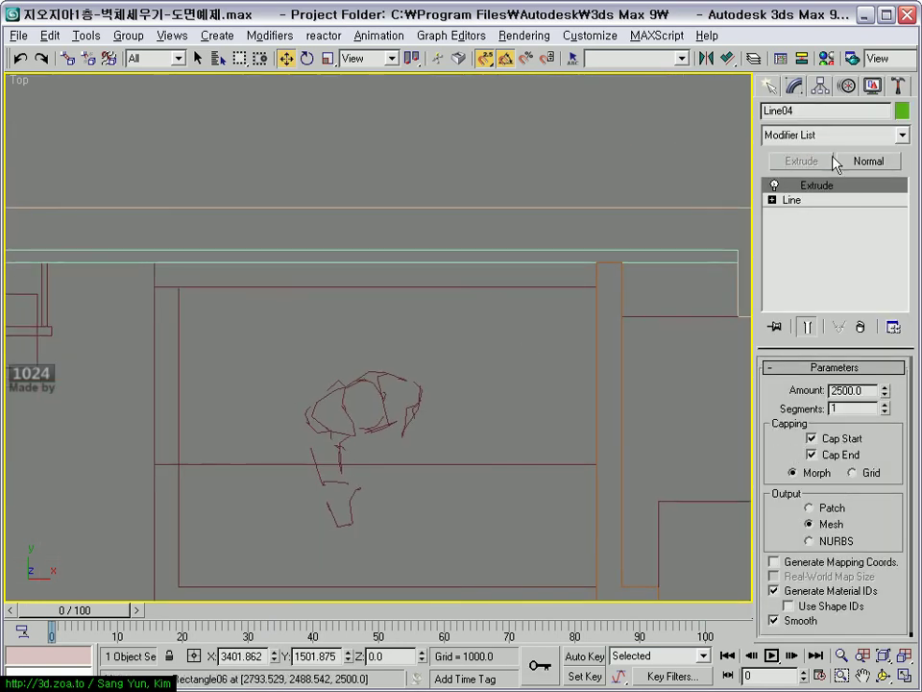
- Draw a 100 by 1800 rectangle along the planter's back edge and extrude it 2500
{"action": "left_click", "coordinate": [772, 87]}
{"action": "left_click", "coordinate": [871, 215]}
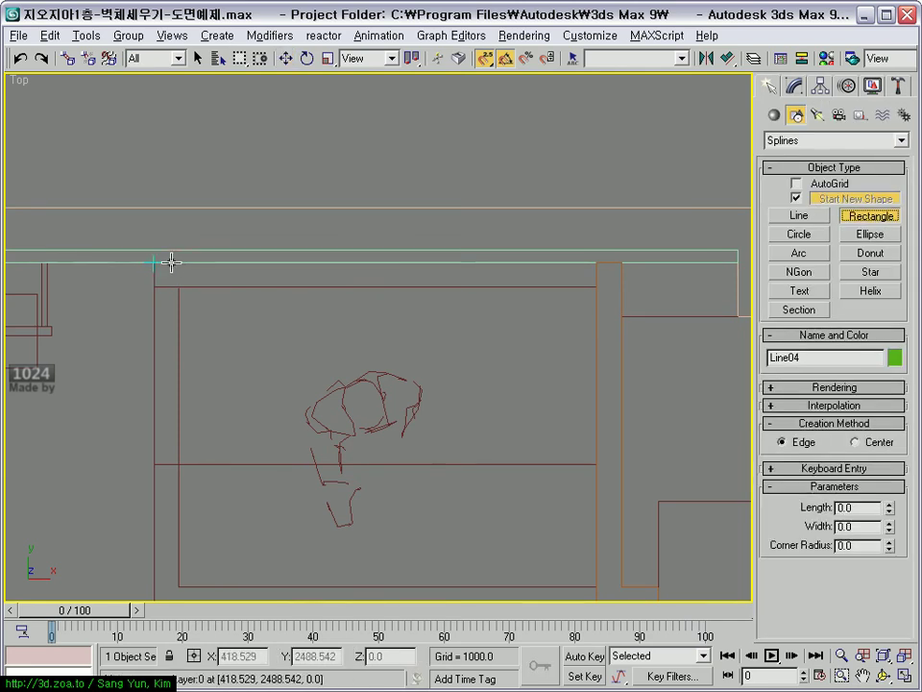
{"action": "right_click", "coordinate": [587, 278]}
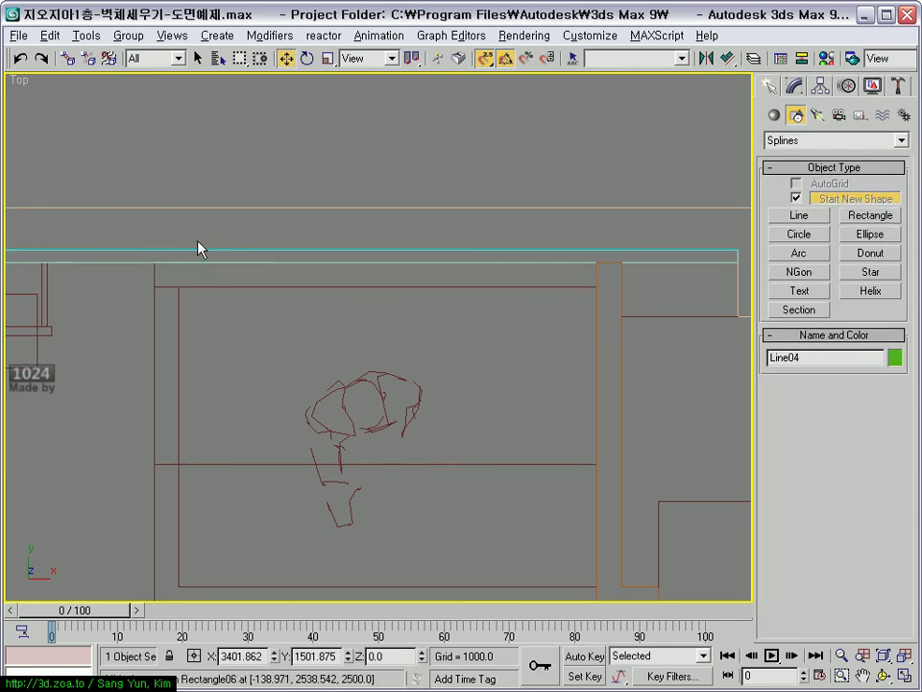
{"action": "left_click", "coordinate": [870, 215]}
{"action": "left_click_drag", "start_coordinate": [596, 287], "coordinate": [154, 262]}
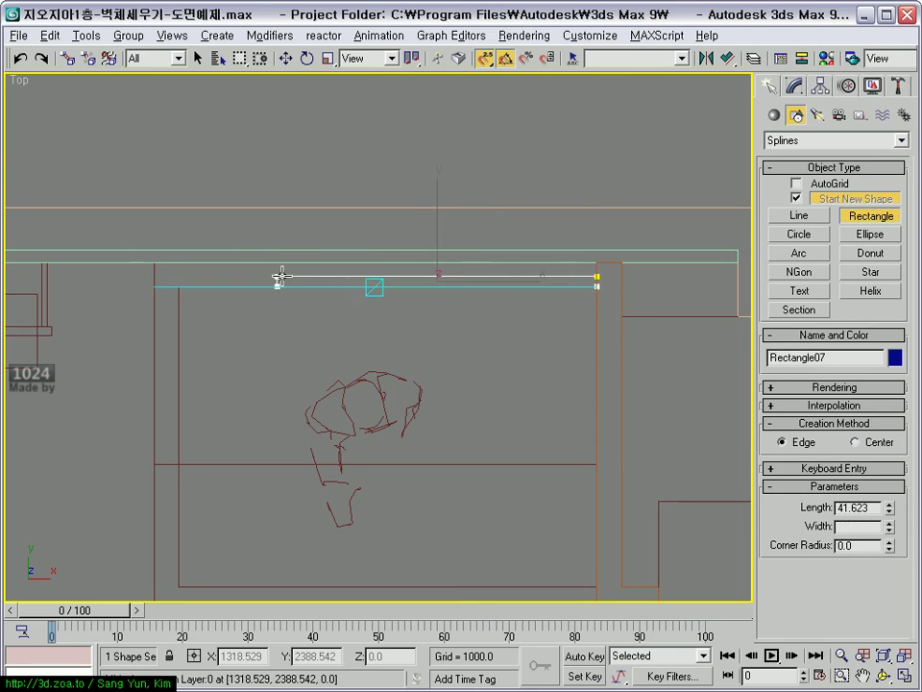
{"action": "left_click", "coordinate": [794, 87]}
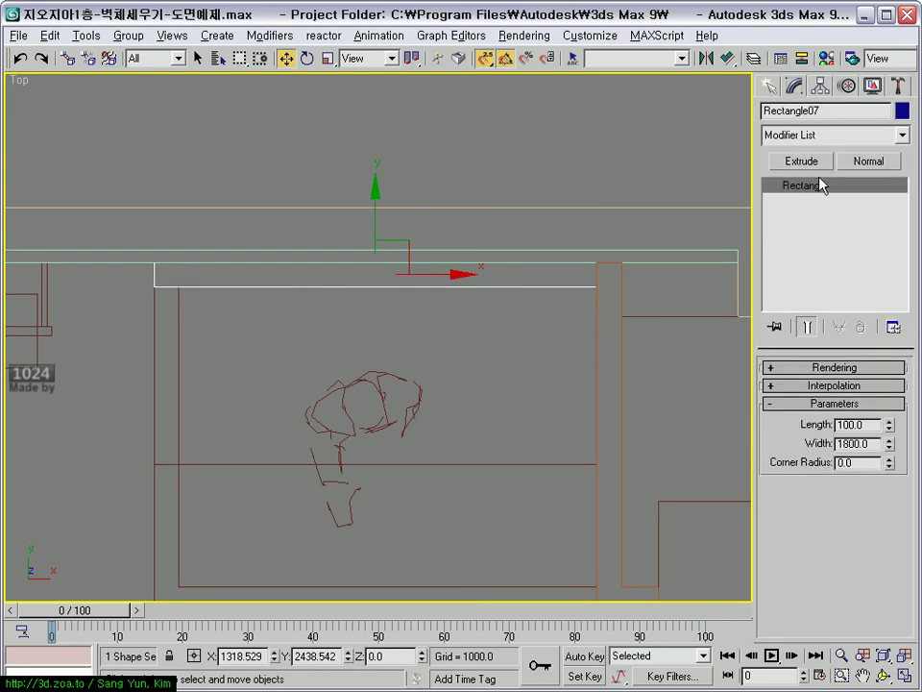
{"action": "left_click", "coordinate": [802, 160]}
{"action": "scroll", "coordinate": [471, 336], "scroll_direction": "down", "scroll_amount": 3}
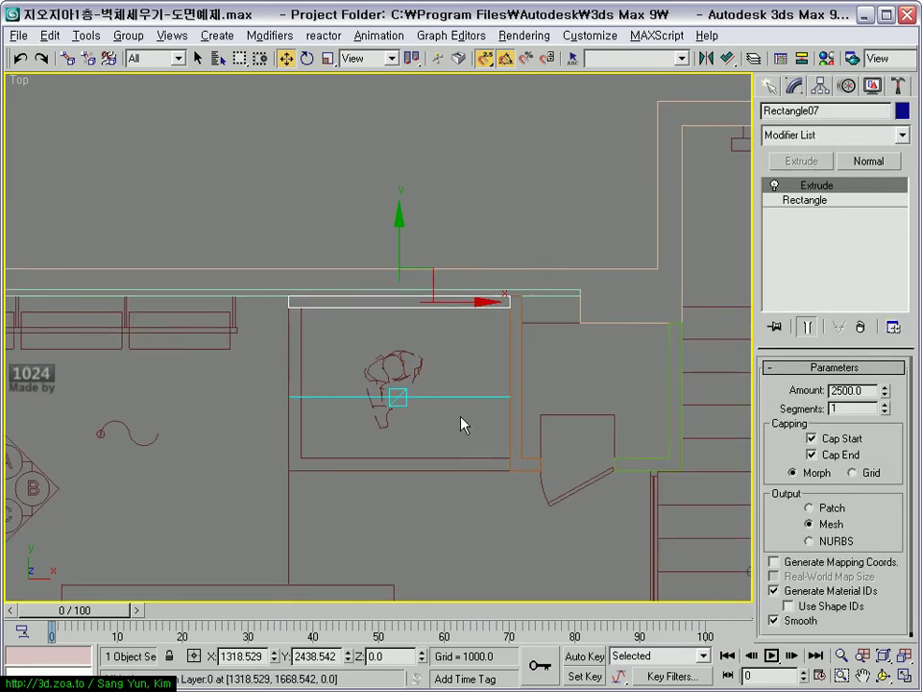
- Orbit the User viewport to inspect the new wall panel, then return to the enlarged Top view
{"action": "key", "text": "alt+w"}
{"action": "middle_click", "coordinate": [495, 449]}
{"action": "scroll", "coordinate": [495, 448], "scroll_direction": "down", "scroll_amount": 3}
{"action": "scroll", "coordinate": [495, 449], "scroll_direction": "up", "scroll_amount": 3}
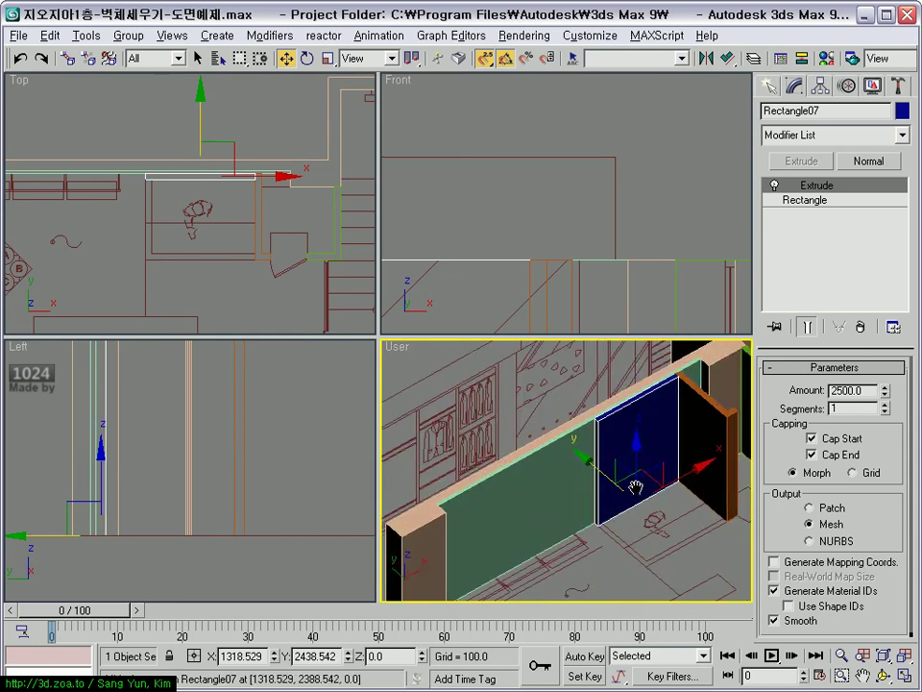
{"action": "middle_click_drag", "start_coordinate": [495, 449], "coordinate": [501, 486], "text": "alt"}
{"action": "scroll", "coordinate": [501, 487], "scroll_direction": "up", "scroll_amount": 1}
{"action": "mouse_move", "coordinate": [577, 487]}
{"action": "middle_mouse_down", "text": "alt"}
{"action": "mouse_move", "coordinate": [658, 507]}
{"action": "mouse_move", "coordinate": [530, 513]}
{"action": "mouse_move", "coordinate": [531, 459]}
{"action": "middle_mouse_up", "text": "alt"}
{"action": "scroll", "coordinate": [259, 254], "scroll_direction": "down", "scroll_amount": 2}
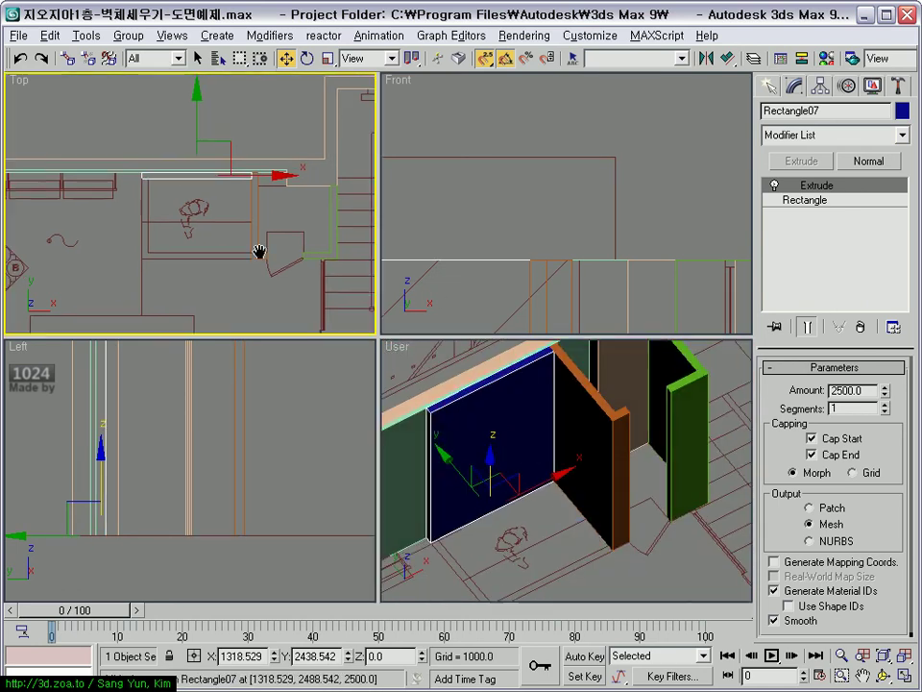
{"action": "scroll", "coordinate": [260, 254], "scroll_direction": "down", "scroll_amount": 3}
{"action": "scroll", "coordinate": [538, 442], "scroll_direction": "down", "scroll_amount": 5}
{"action": "scroll", "coordinate": [589, 469], "scroll_direction": "up", "scroll_amount": 3}
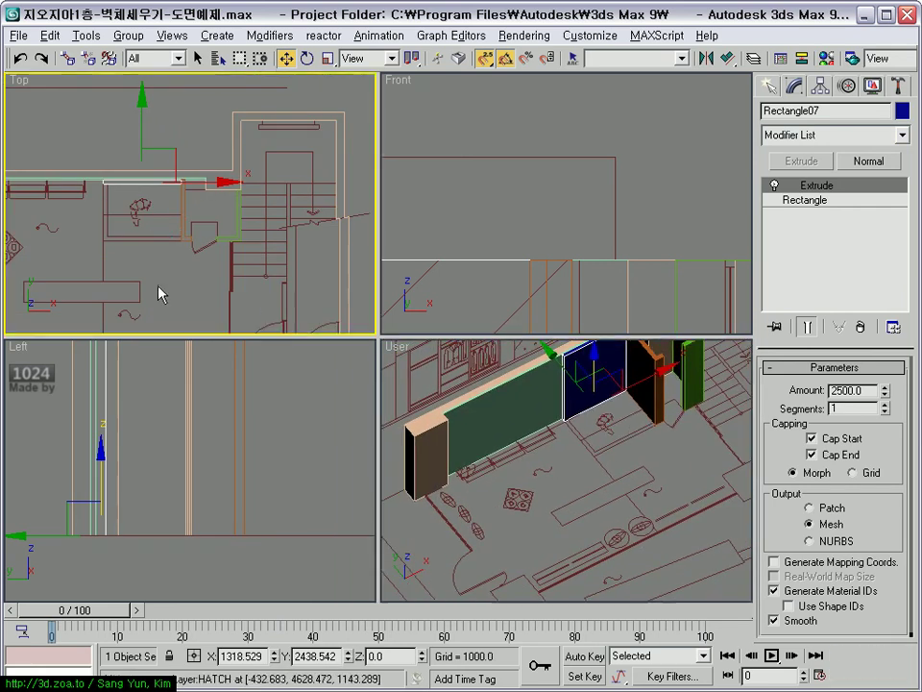
{"action": "scroll", "coordinate": [159, 291], "scroll_direction": "down", "scroll_amount": 4}
{"action": "scroll", "coordinate": [243, 258], "scroll_direction": "up", "scroll_amount": 2}
{"action": "scroll", "coordinate": [261, 259], "scroll_direction": "down", "scroll_amount": 1}
{"action": "key", "text": "alt+w"}
{"action": "scroll", "coordinate": [269, 317], "scroll_direction": "up", "scroll_amount": 4}
{"action": "middle_click_drag", "start_coordinate": [255, 319], "coordinate": [362, 360]}
- Trace both front-wall columns as rectangles, 990x975 and 990x860
{"action": "left_click", "coordinate": [769, 85]}
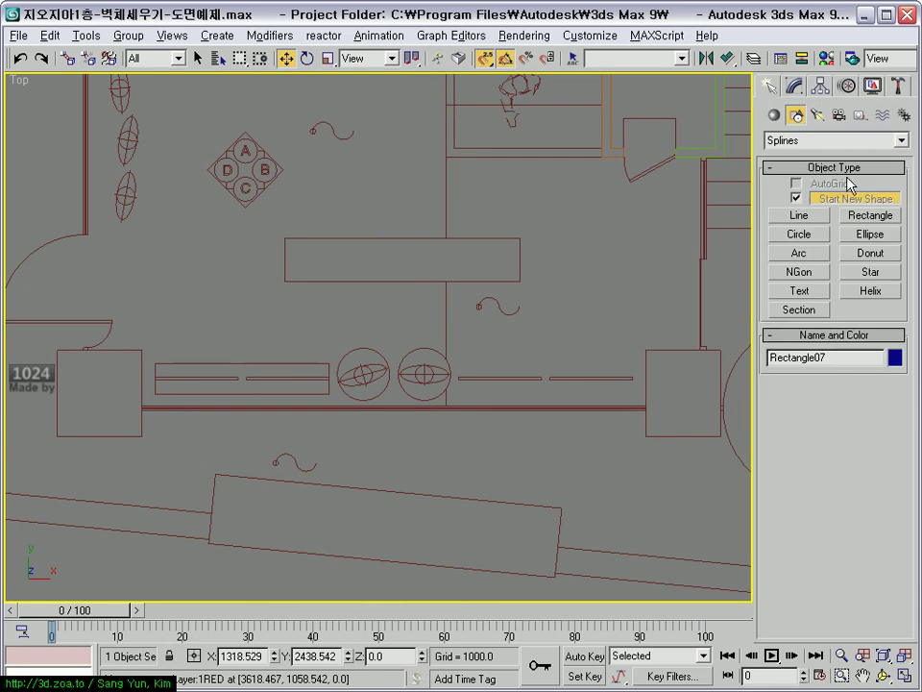
{"action": "left_click", "coordinate": [871, 215]}
{"action": "middle_click_drag", "start_coordinate": [385, 284], "coordinate": [502, 292]}
{"action": "left_click_drag", "start_coordinate": [176, 358], "coordinate": [261, 443]}
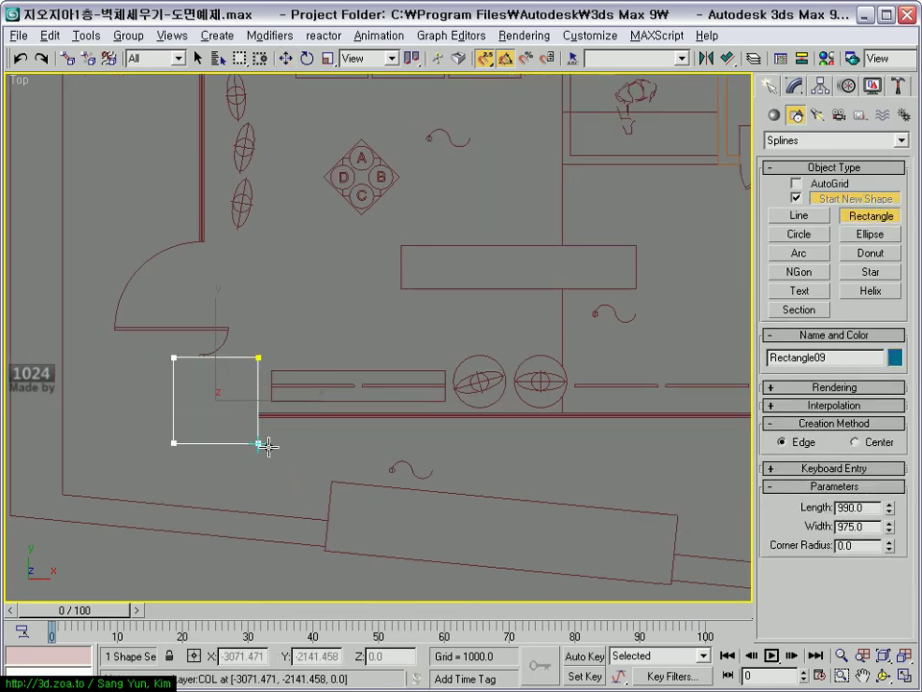
{"action": "middle_click_drag", "start_coordinate": [481, 373], "coordinate": [376, 371]}
{"action": "left_click_drag", "start_coordinate": [291, 357], "coordinate": [360, 442]}
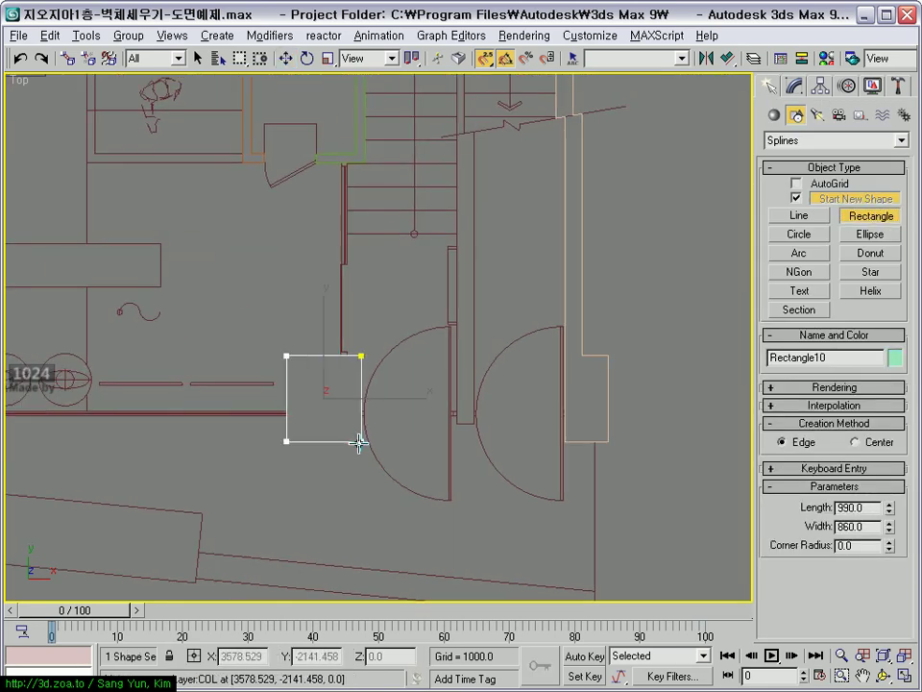
{"action": "scroll", "coordinate": [493, 381], "scroll_direction": "down", "scroll_amount": 3}
{"action": "middle_click_drag", "start_coordinate": [391, 377], "coordinate": [490, 375]}
{"action": "right_click", "coordinate": [490, 374]}
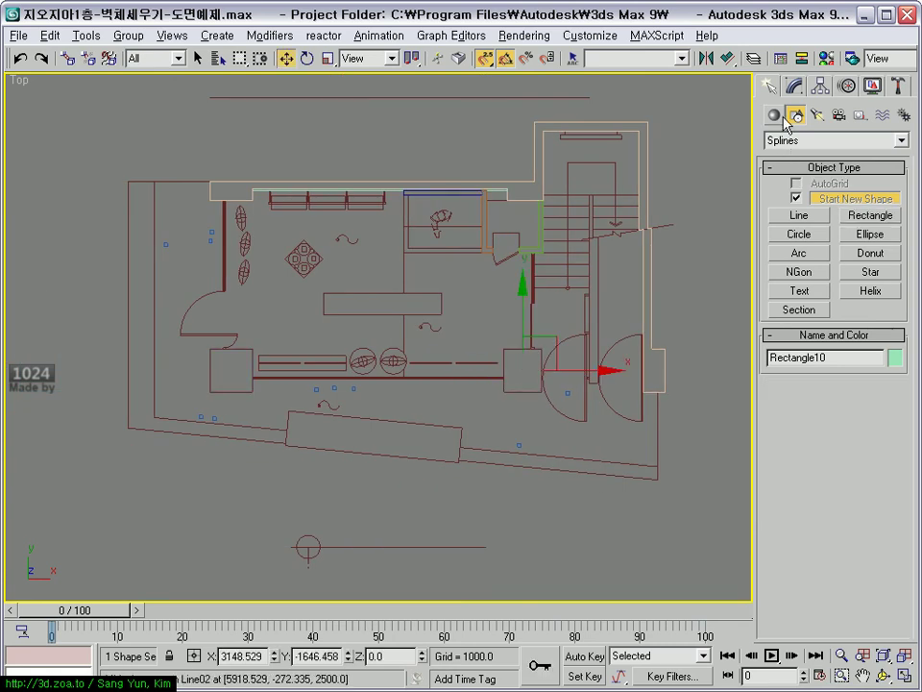
- Extrude the right and left column rectangles 2500 units each
{"action": "left_click", "coordinate": [793, 86]}
{"action": "left_click", "coordinate": [802, 159]}
{"action": "middle_click_drag", "start_coordinate": [315, 408], "coordinate": [324, 445]}
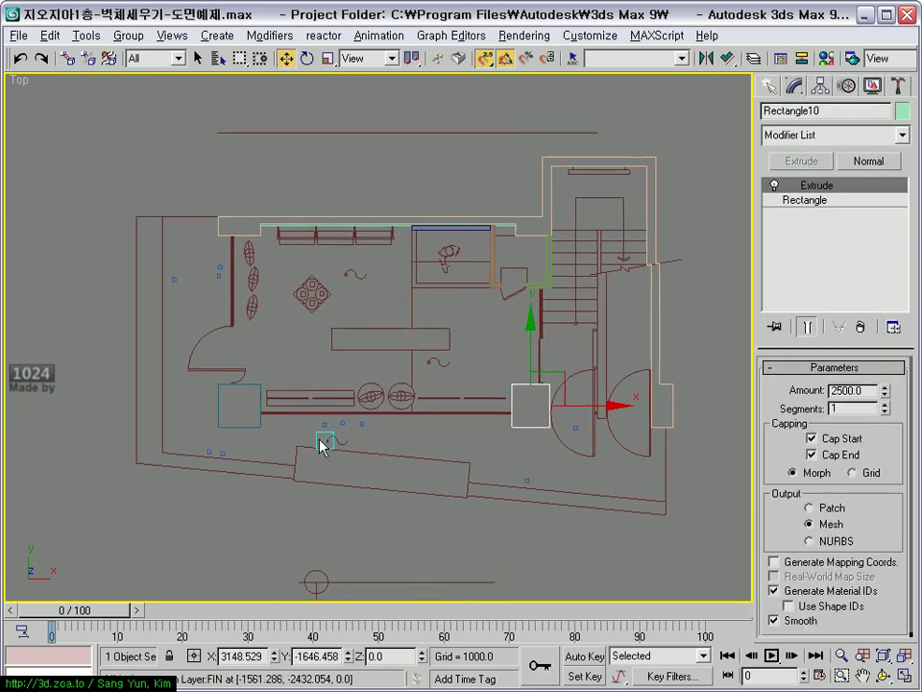
{"action": "left_click", "coordinate": [260, 426]}
{"action": "left_click", "coordinate": [822, 169]}
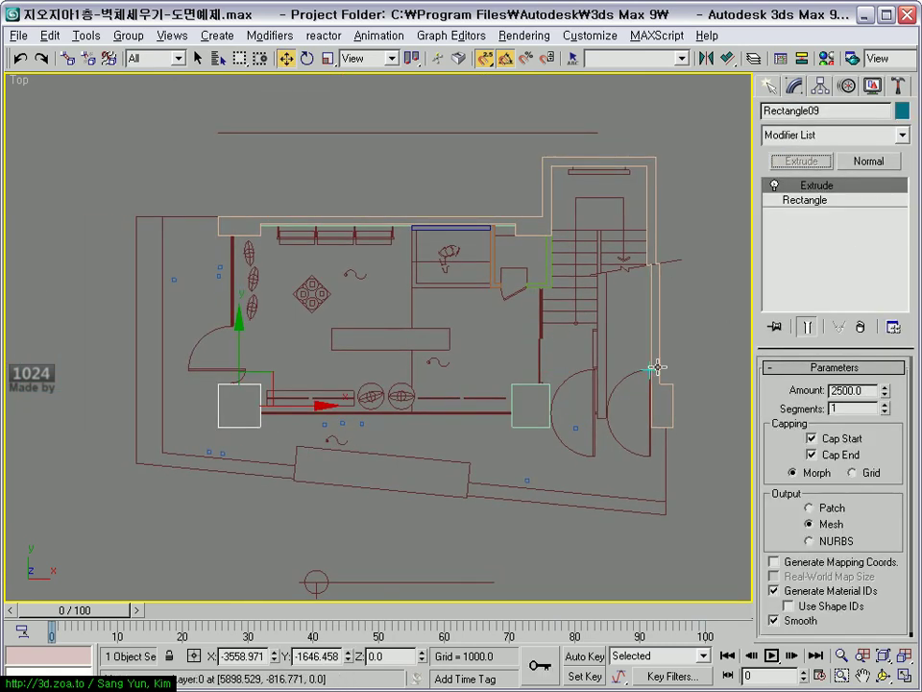
{"action": "scroll", "coordinate": [472, 395], "scroll_direction": "up", "scroll_amount": 2}
{"action": "scroll", "coordinate": [530, 342], "scroll_direction": "up", "scroll_amount": 2}
{"action": "mouse_move", "coordinate": [530, 342]}
{"action": "middle_mouse_down"}
{"action": "mouse_move", "coordinate": [533, 415]}
{"action": "mouse_move", "coordinate": [333, 460]}
{"action": "middle_mouse_up"}
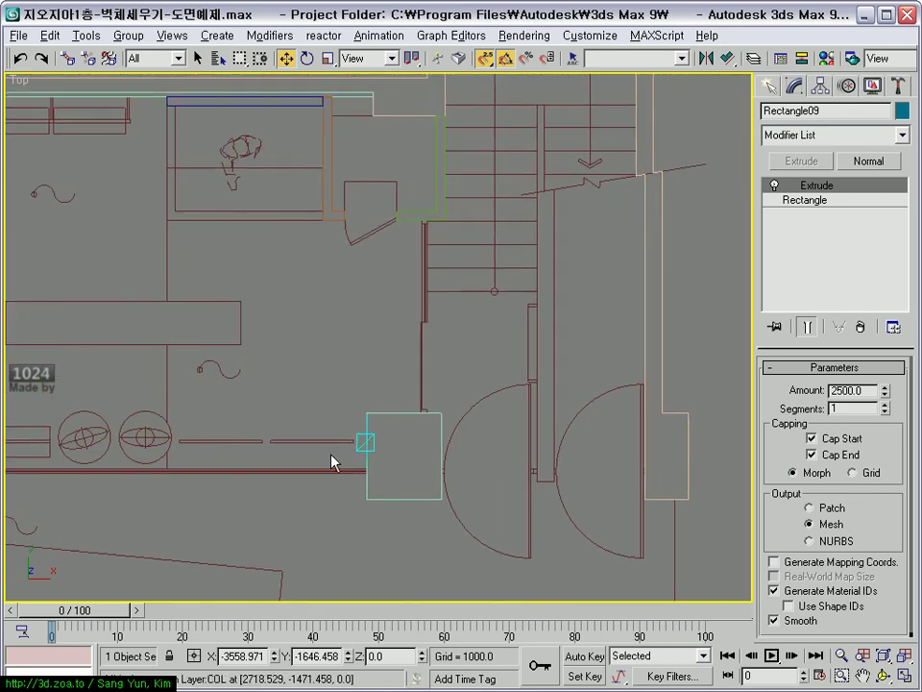
{"action": "middle_click_drag", "start_coordinate": [500, 434], "coordinate": [457, 414]}
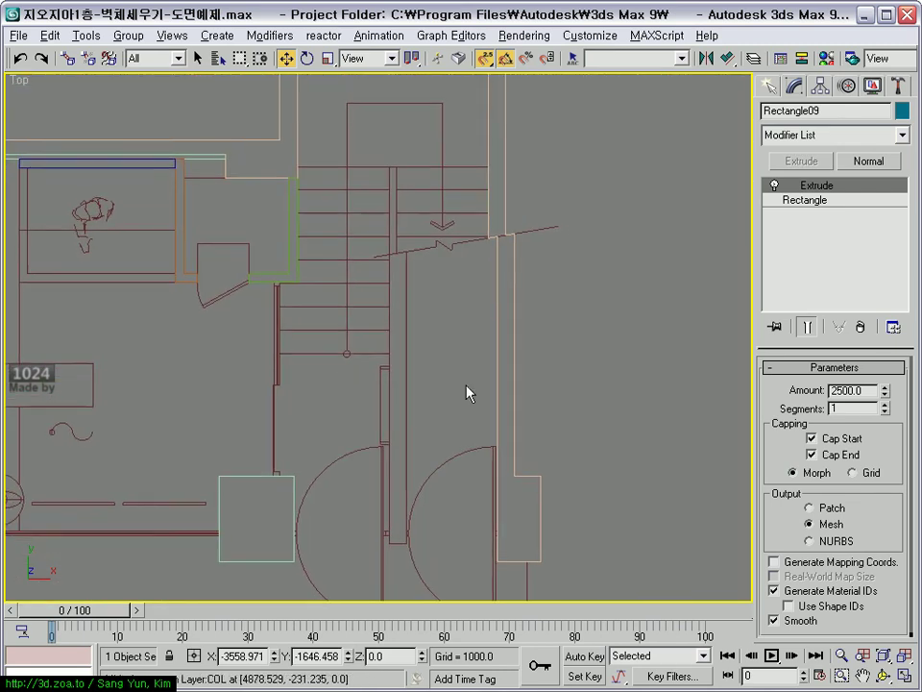
{"action": "left_click", "coordinate": [768, 88]}
{"action": "left_click", "coordinate": [800, 216]}
- Trace the thin stair-side wall corners and close the Line05 outline at its first point
{"action": "scroll", "coordinate": [354, 259], "scroll_direction": "up", "scroll_amount": 3}
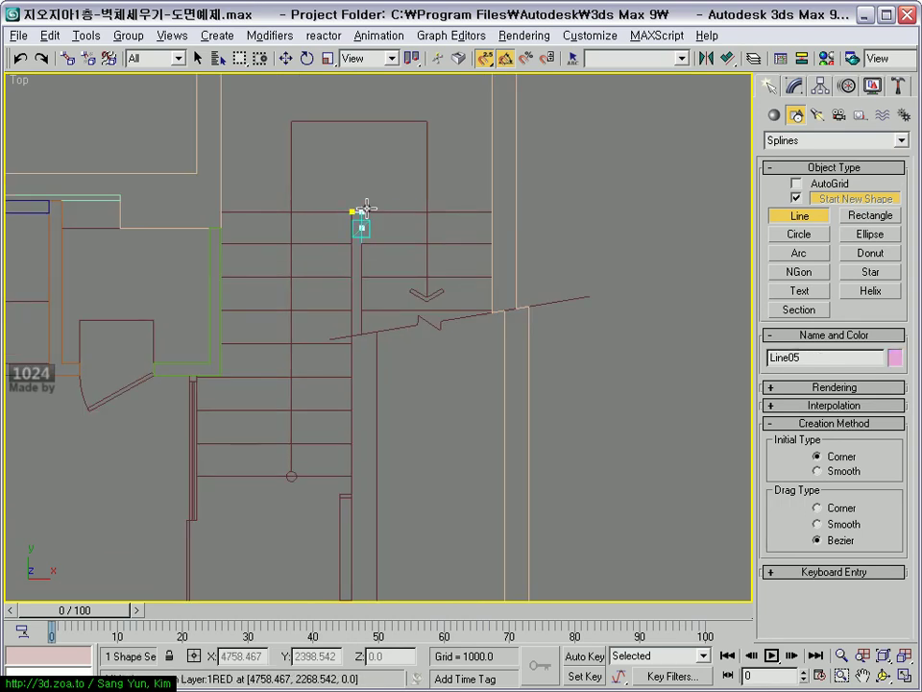
{"action": "left_click", "coordinate": [376, 331]}
{"action": "scroll", "coordinate": [375, 330], "scroll_direction": "down", "scroll_amount": 5}
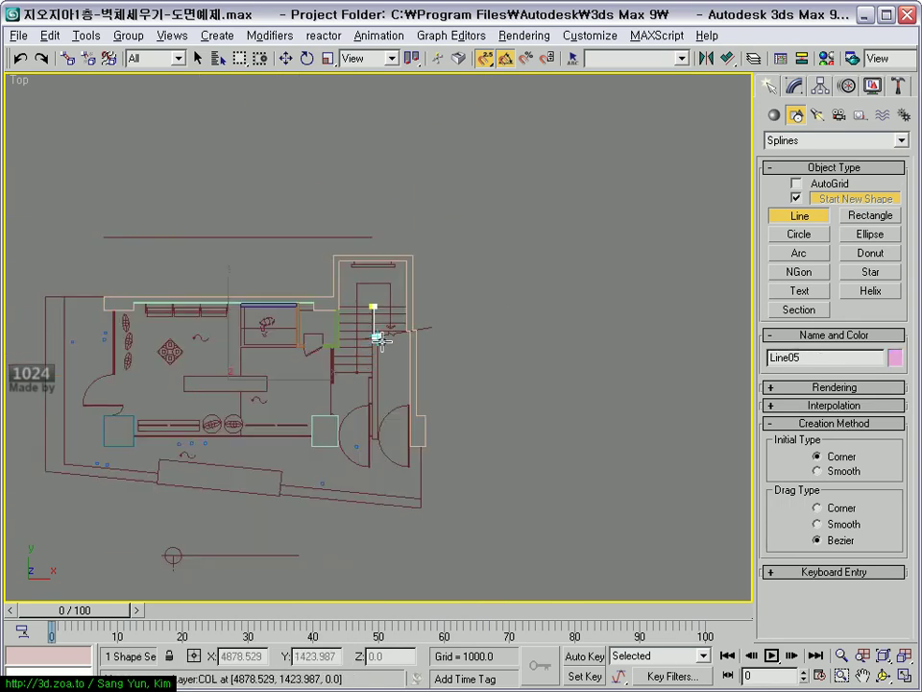
{"action": "scroll", "coordinate": [376, 331], "scroll_direction": "up", "scroll_amount": 5}
{"action": "scroll", "coordinate": [381, 537], "scroll_direction": "down", "scroll_amount": 1}
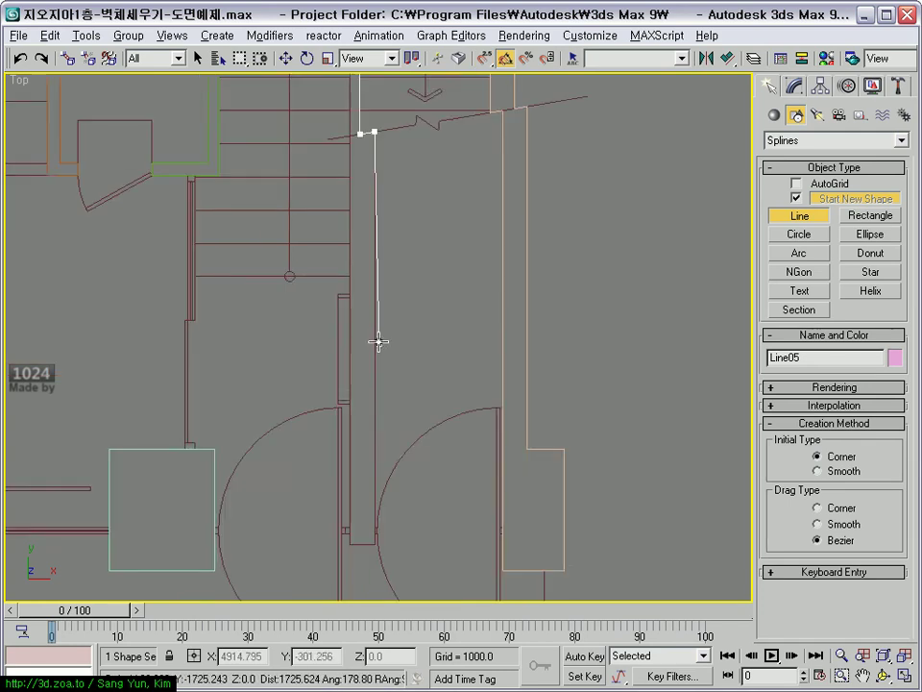
{"action": "scroll", "coordinate": [377, 340], "scroll_direction": "down", "scroll_amount": 1}
{"action": "left_click", "coordinate": [375, 487]}
{"action": "scroll", "coordinate": [374, 485], "scroll_direction": "up", "scroll_amount": 1}
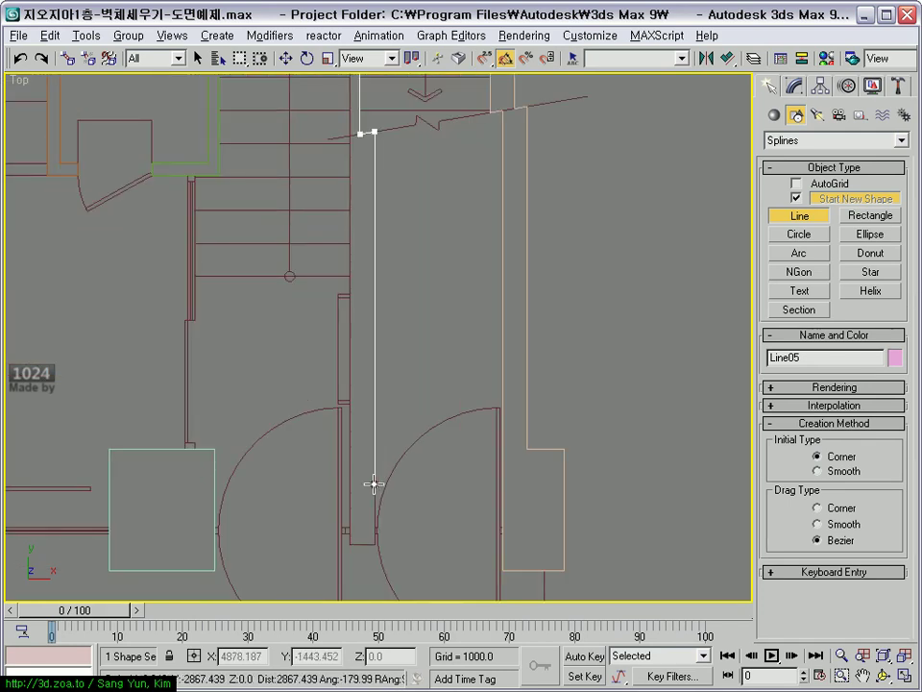
{"action": "left_click", "coordinate": [350, 535]}
{"action": "scroll", "coordinate": [352, 163], "scroll_direction": "down", "scroll_amount": 1}
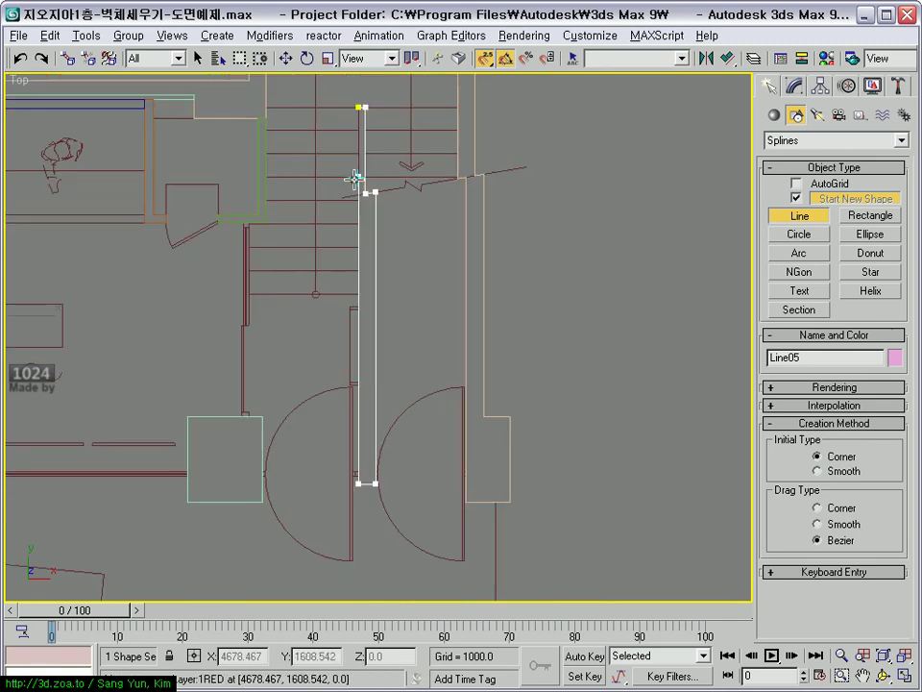
{"action": "left_click", "coordinate": [361, 108]}
{"action": "left_click", "coordinate": [406, 419]}
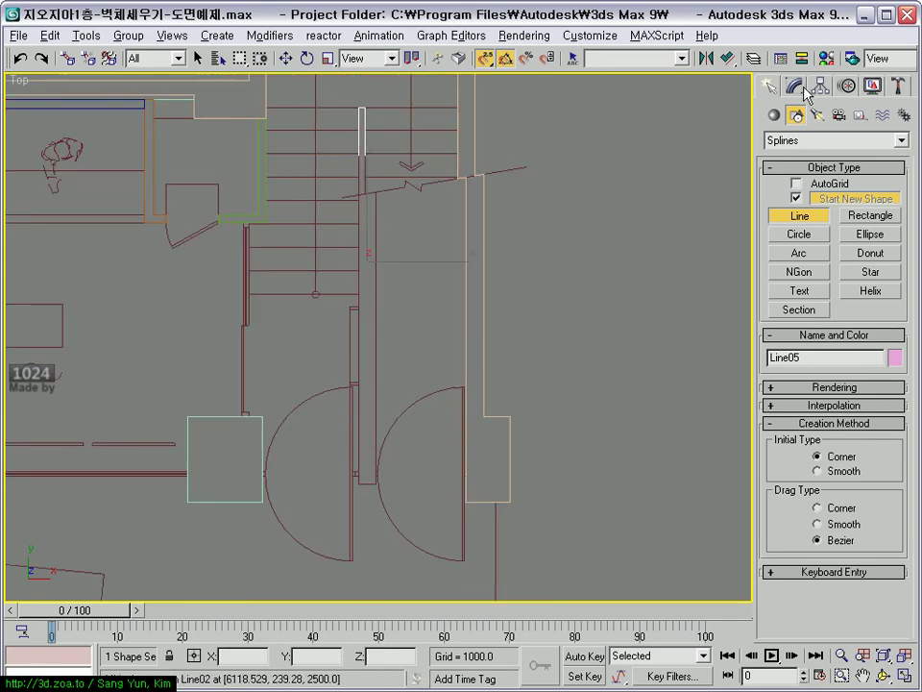
- Extrude the Line05 stair-side outline 2500 units high
{"action": "left_click", "coordinate": [796, 85]}
{"action": "left_click", "coordinate": [802, 160]}
{"action": "scroll", "coordinate": [519, 341], "scroll_direction": "down", "scroll_amount": 3}
{"action": "key", "text": "alt+w"}
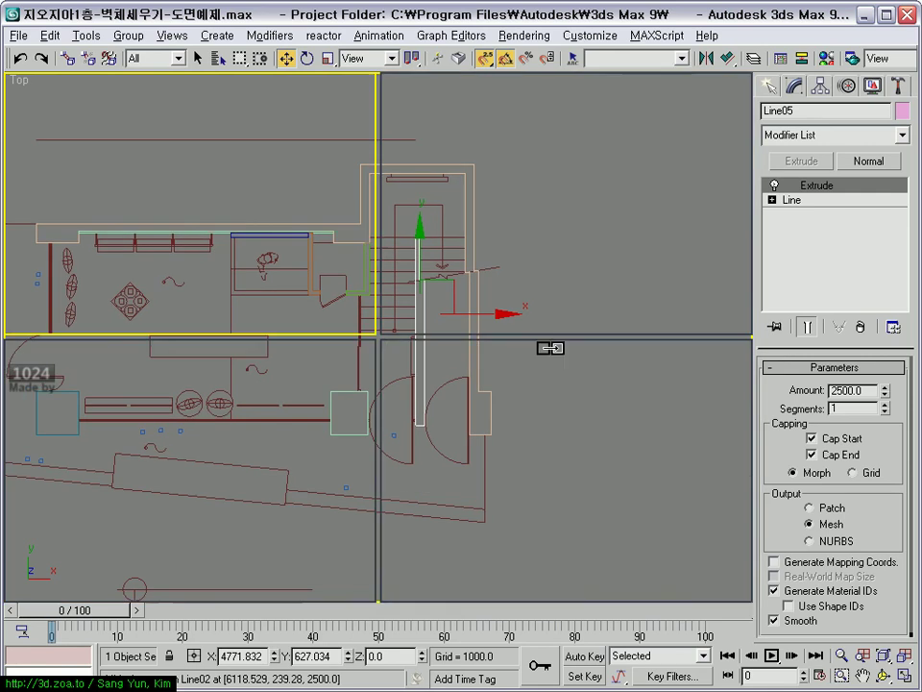
- Maximize the User viewport and Unhide All objects
{"action": "scroll", "coordinate": [518, 346], "scroll_direction": "down", "scroll_amount": 5}
{"action": "key", "text": "alt+w"}
{"action": "middle_click_drag", "start_coordinate": [561, 413], "coordinate": [541, 489]}
{"action": "right_click", "coordinate": [495, 338]}
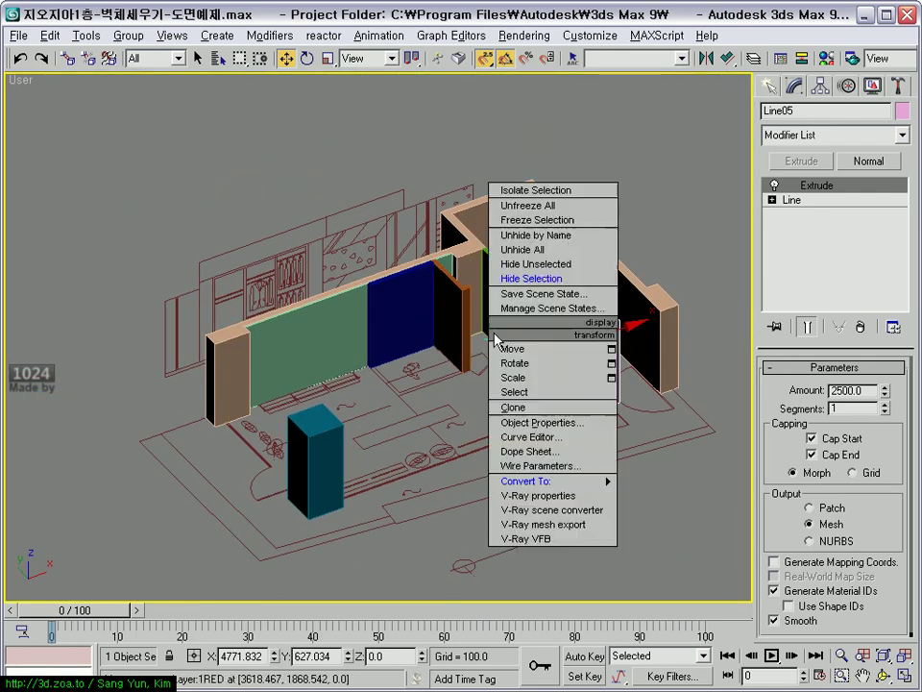
{"action": "left_click", "coordinate": [538, 251]}
- Orbit around the full extruded shop model from front, above and rear
{"action": "mouse_move", "coordinate": [538, 255]}
{"action": "middle_mouse_down", "text": "alt"}
{"action": "mouse_move", "coordinate": [407, 360]}
{"action": "mouse_move", "coordinate": [500, 294]}
{"action": "mouse_move", "coordinate": [576, 274]}
{"action": "middle_mouse_up", "text": "alt"}
{"action": "scroll", "coordinate": [576, 274], "scroll_direction": "up", "scroll_amount": 5}
{"action": "middle_click_drag", "start_coordinate": [616, 350], "coordinate": [496, 371], "text": "alt"}
{"action": "scroll", "coordinate": [496, 371], "scroll_direction": "down", "scroll_amount": 3}
{"action": "scroll", "coordinate": [382, 408], "scroll_direction": "up", "scroll_amount": 3}
{"action": "mouse_move", "coordinate": [381, 408]}
{"action": "middle_mouse_down", "text": "alt"}
{"action": "mouse_move", "coordinate": [305, 441]}
{"action": "mouse_move", "coordinate": [406, 441]}
{"action": "mouse_move", "coordinate": [542, 385]}
{"action": "mouse_move", "coordinate": [563, 346]}
{"action": "mouse_move", "coordinate": [490, 394]}
{"action": "mouse_move", "coordinate": [429, 404]}
{"action": "mouse_move", "coordinate": [363, 391]}
{"action": "mouse_move", "coordinate": [406, 344]}
{"action": "mouse_move", "coordinate": [485, 340]}
{"action": "mouse_move", "coordinate": [383, 387]}
{"action": "mouse_move", "coordinate": [318, 363]}
{"action": "mouse_move", "coordinate": [574, 381]}
{"action": "mouse_move", "coordinate": [453, 366]}
{"action": "mouse_move", "coordinate": [510, 352]}
{"action": "mouse_move", "coordinate": [576, 365]}
{"action": "middle_mouse_up", "text": "alt"}
{"action": "scroll", "coordinate": [576, 365], "scroll_direction": "down", "scroll_amount": 4}
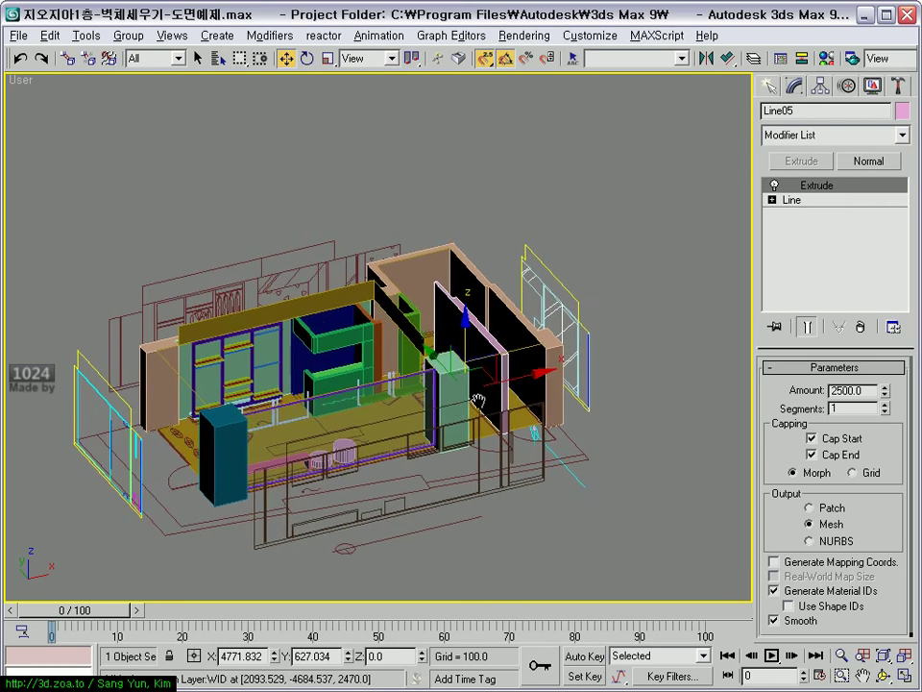
{"action": "left_click", "coordinate": [898, 86]}
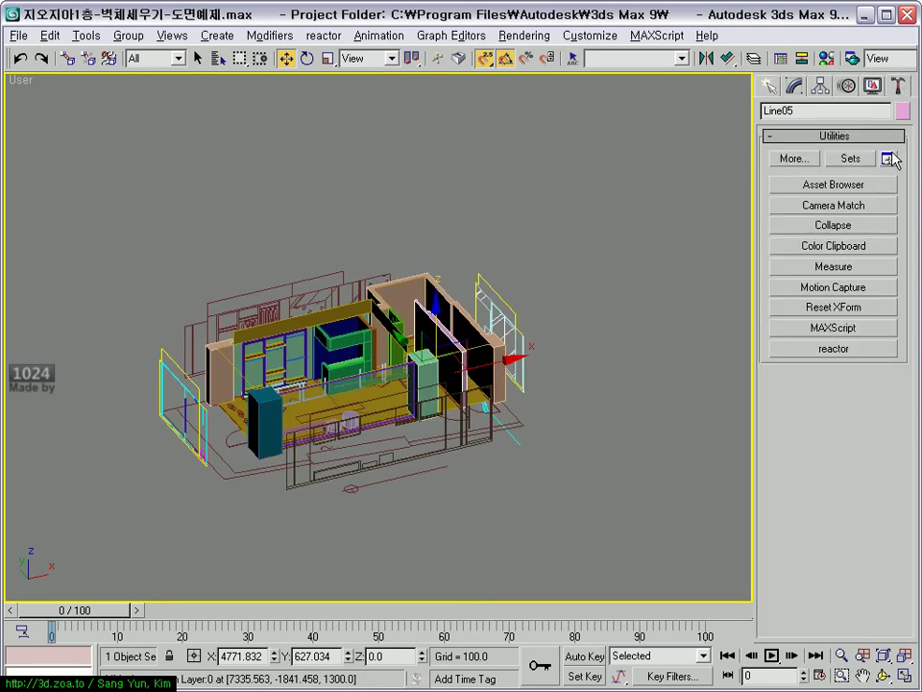
- Hide all Shapes using the Display panel's Hide by Category option
{"action": "left_click", "coordinate": [875, 87]}
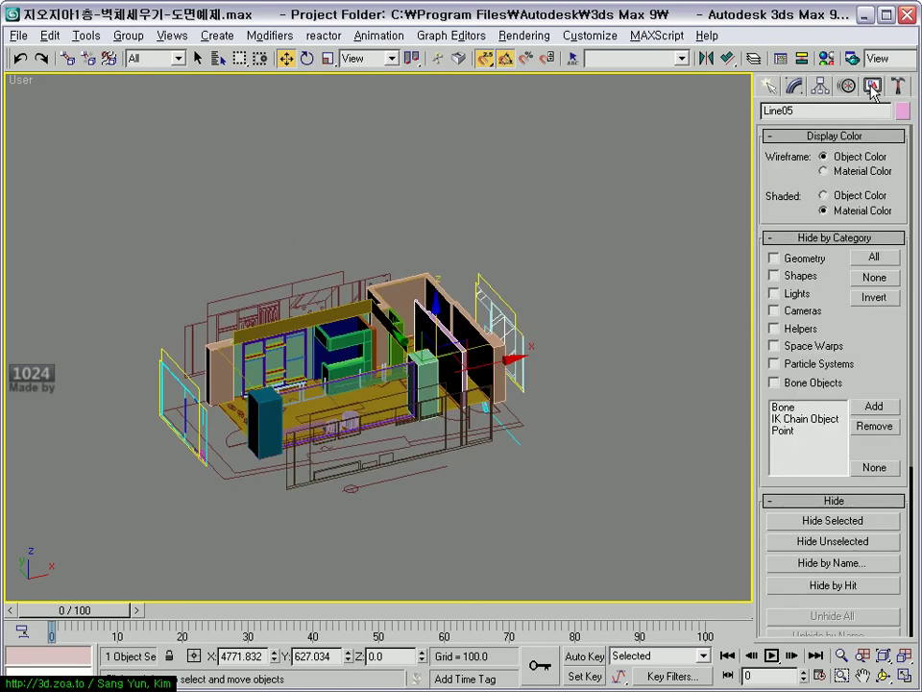
{"action": "left_click", "coordinate": [784, 279]}
{"action": "left_click", "coordinate": [784, 278]}
{"action": "left_click", "coordinate": [785, 278]}
{"action": "mouse_move", "coordinate": [673, 355]}
{"action": "middle_mouse_down", "text": "alt"}
{"action": "mouse_move", "coordinate": [659, 384]}
{"action": "mouse_move", "coordinate": [520, 362]}
{"action": "mouse_move", "coordinate": [542, 321]}
{"action": "middle_mouse_up", "text": "alt"}
{"action": "scroll", "coordinate": [520, 363], "scroll_direction": "up", "scroll_amount": 3}
{"action": "scroll", "coordinate": [541, 383], "scroll_direction": "up", "scroll_amount": 3}
{"action": "scroll", "coordinate": [542, 321], "scroll_direction": "down", "scroll_amount": 3}
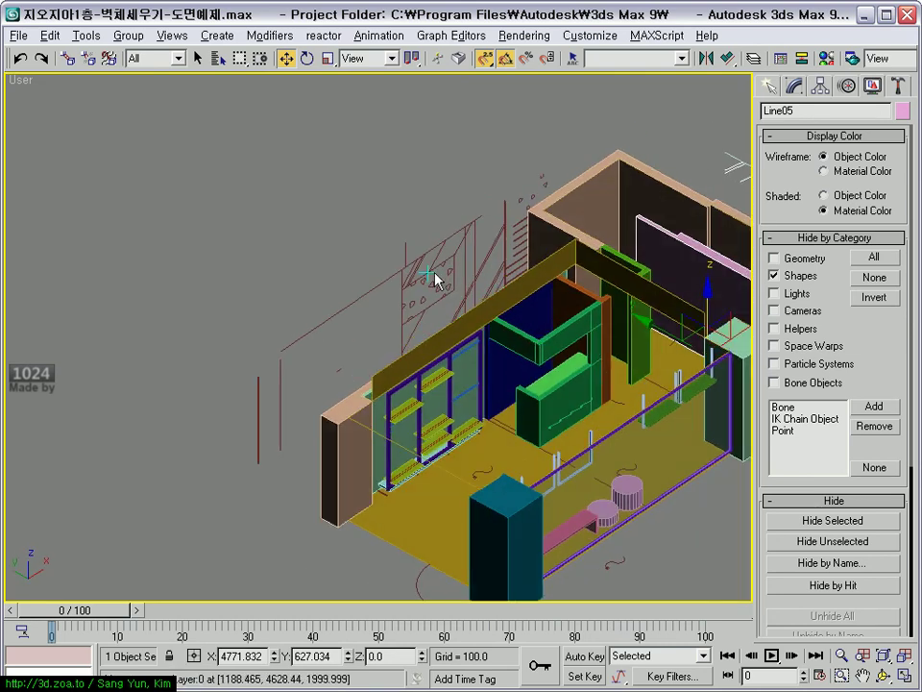
{"action": "left_click", "coordinate": [459, 278]}
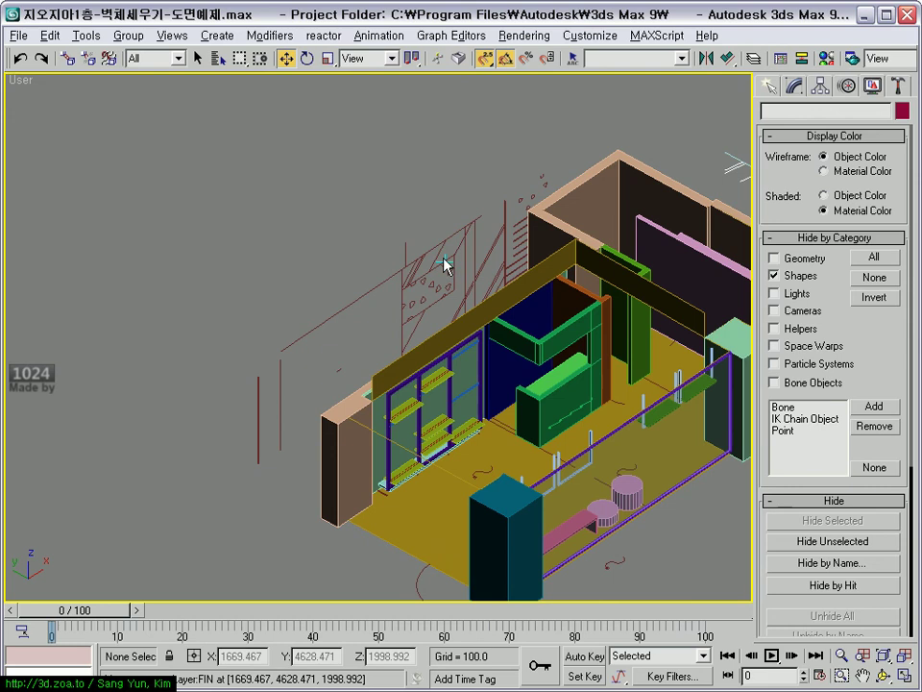
- Unhide All and Unfreeze All objects, then show the shape lines again
{"action": "right_click", "coordinate": [322, 182]}
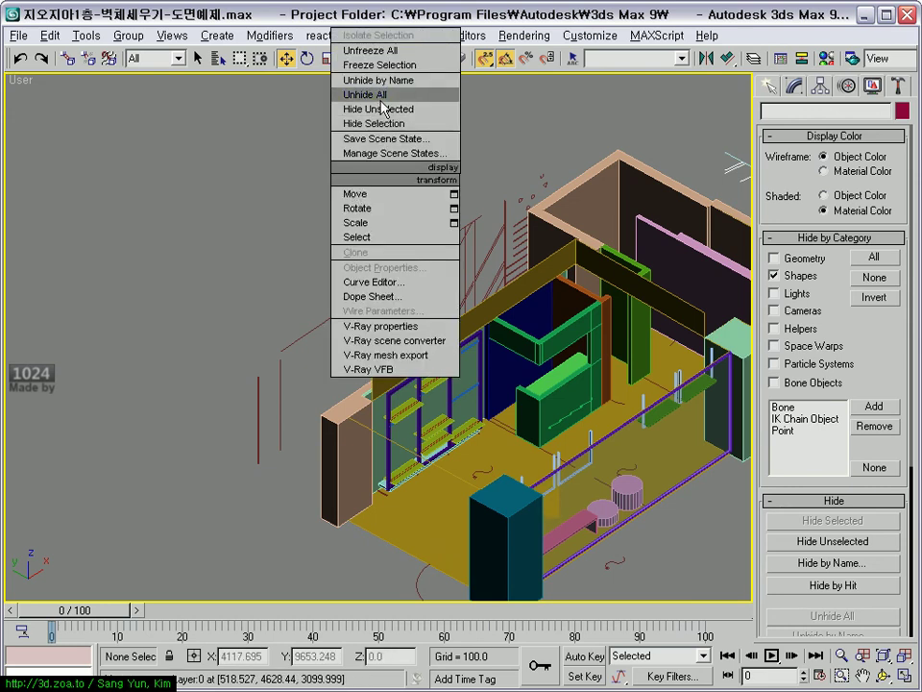
{"action": "left_click", "coordinate": [382, 103]}
{"action": "right_click", "coordinate": [390, 213]}
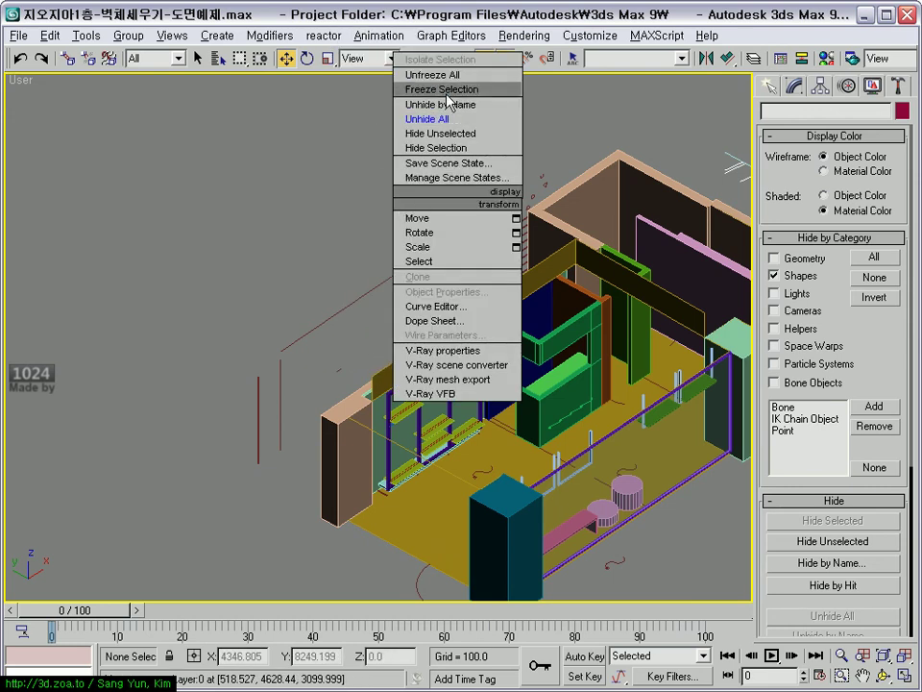
{"action": "left_click", "coordinate": [437, 75]}
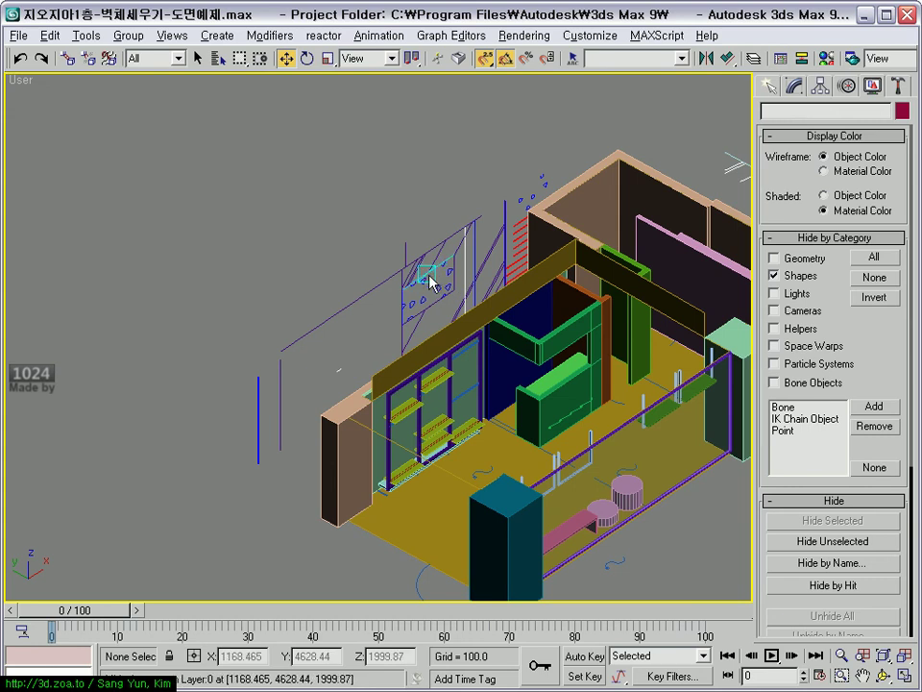
{"action": "mouse_move", "coordinate": [422, 278]}
{"action": "middle_mouse_down", "text": "alt"}
{"action": "mouse_move", "coordinate": [399, 322]}
{"action": "mouse_move", "coordinate": [438, 299]}
{"action": "mouse_move", "coordinate": [335, 345]}
{"action": "middle_mouse_up", "text": "alt"}
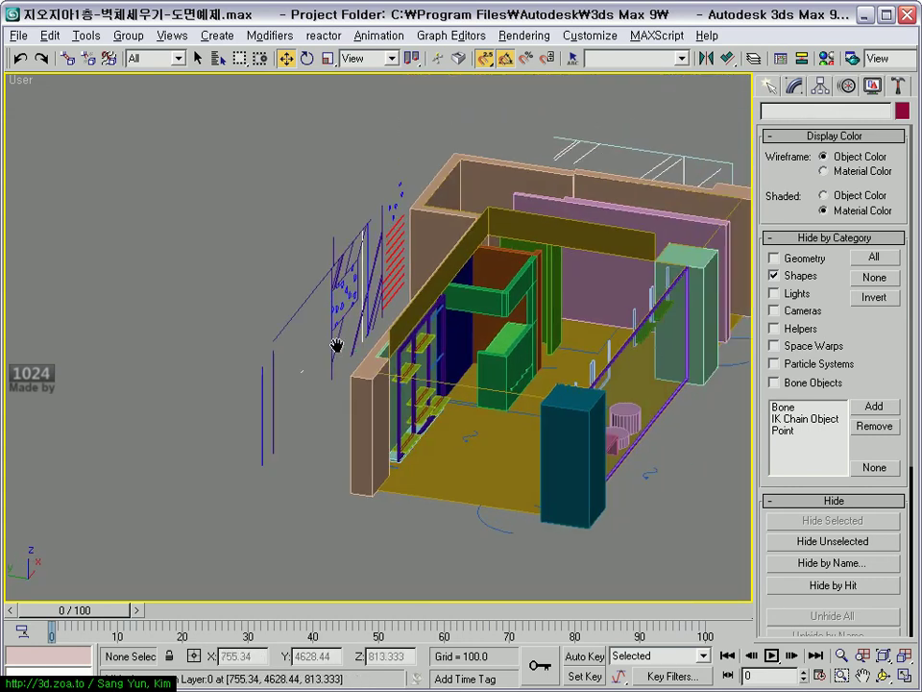
{"action": "key", "text": "shift+s"}
- Select Group A, Group B and Group D by name and hide them
{"action": "left_click", "coordinate": [418, 332]}
{"action": "scroll", "coordinate": [395, 452], "scroll_direction": "down", "scroll_amount": 5}
{"action": "mouse_move", "coordinate": [395, 451]}
{"action": "middle_mouse_down", "text": "alt"}
{"action": "mouse_move", "coordinate": [319, 457]}
{"action": "mouse_move", "coordinate": [310, 444]}
{"action": "middle_mouse_up", "text": "alt"}
{"action": "scroll", "coordinate": [310, 444], "scroll_direction": "up", "scroll_amount": 3}
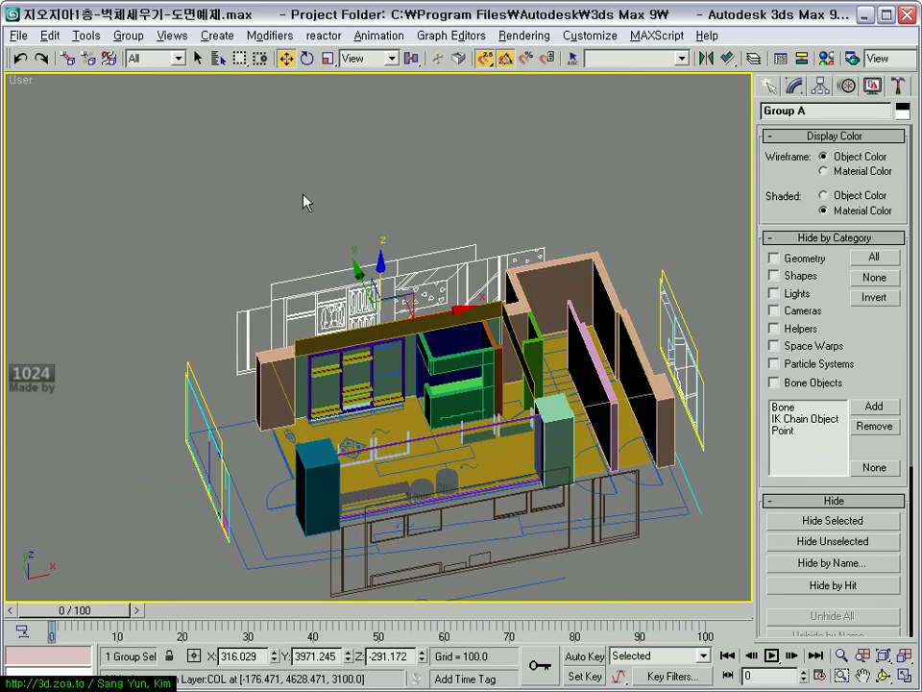
{"action": "left_click", "coordinate": [304, 200]}
{"action": "key", "text": "h"}
{"action": "mouse_move", "coordinate": [485, 294]}
{"action": "left_mouse_down"}
{"action": "mouse_move", "coordinate": [488, 411]}
{"action": "mouse_move", "coordinate": [487, 288]}
{"action": "left_mouse_up"}
{"action": "left_click_drag", "start_coordinate": [355, 300], "coordinate": [346, 330]}
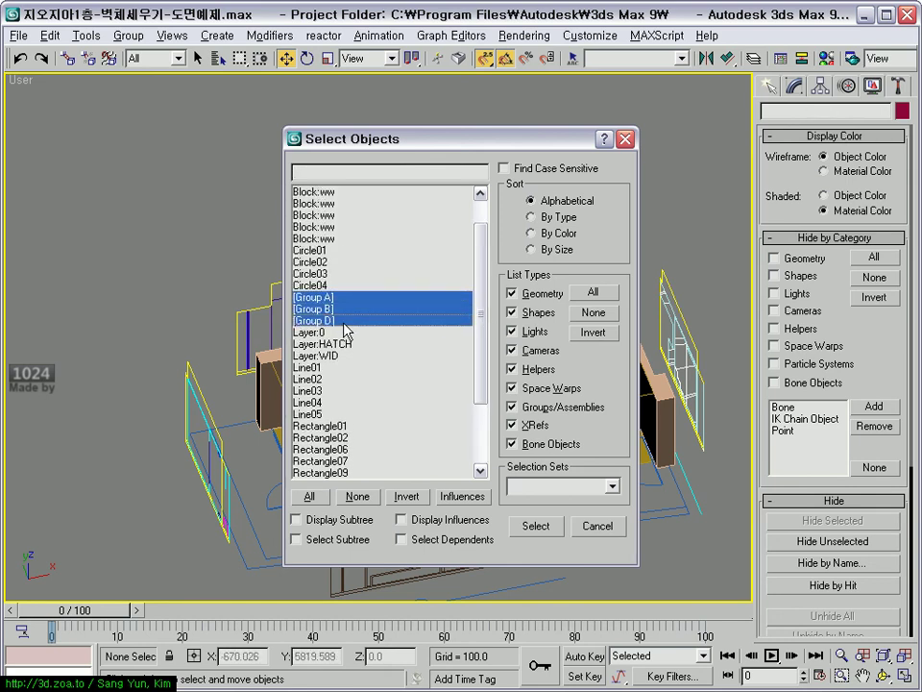
{"action": "left_click", "coordinate": [536, 528]}
{"action": "right_click", "coordinate": [449, 435]}
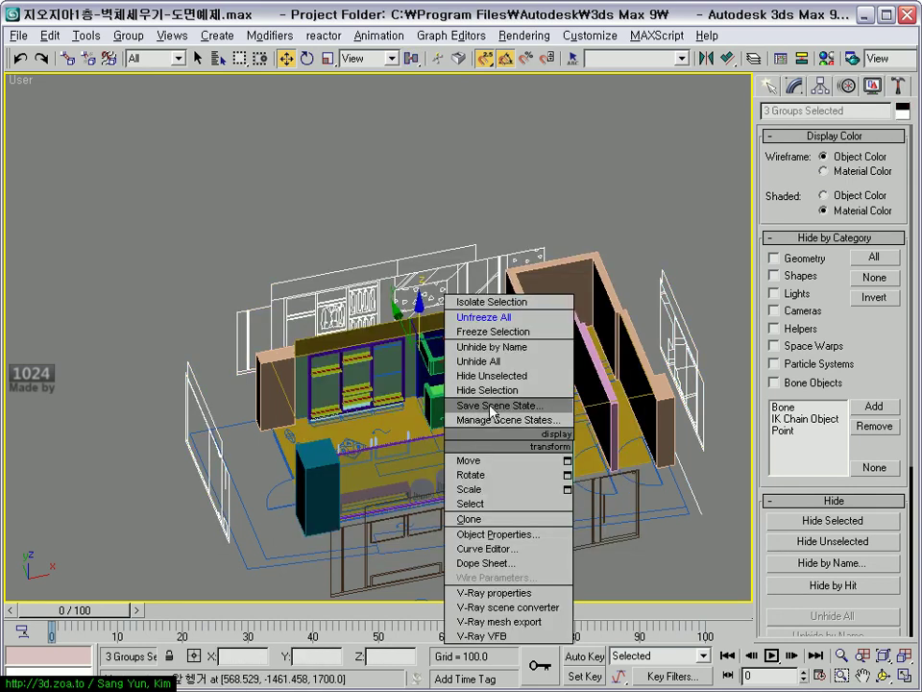
{"action": "left_click", "coordinate": [463, 387]}
- Hide the stray wall outline lines, leaving only the extruded model
{"action": "middle_click_drag", "start_coordinate": [461, 379], "coordinate": [463, 372]}
{"action": "left_click", "coordinate": [374, 476]}
{"action": "right_click", "coordinate": [379, 470]}
{"action": "left_click", "coordinate": [423, 414]}
{"action": "right_click", "coordinate": [272, 443]}
{"action": "left_click", "coordinate": [360, 391]}
{"action": "mouse_move", "coordinate": [349, 391]}
{"action": "middle_mouse_down", "text": "alt"}
{"action": "mouse_move", "coordinate": [457, 449]}
{"action": "mouse_move", "coordinate": [391, 384]}
{"action": "mouse_move", "coordinate": [478, 477]}
{"action": "mouse_move", "coordinate": [427, 377]}
{"action": "mouse_move", "coordinate": [470, 418]}
{"action": "middle_mouse_up", "text": "alt"}
- Reframe the floor plan and maximize the Top viewport to fill the screen
{"action": "key", "text": "alt+w"}
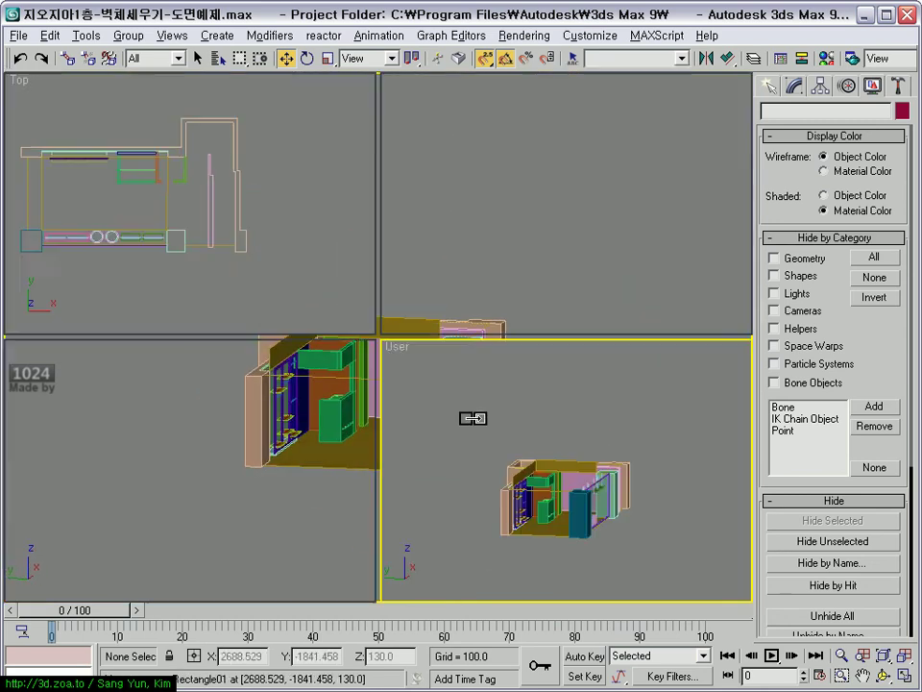
{"action": "scroll", "coordinate": [301, 274], "scroll_direction": "up", "scroll_amount": 3}
{"action": "mouse_move", "coordinate": [300, 274]}
{"action": "middle_mouse_down"}
{"action": "mouse_move", "coordinate": [263, 311]}
{"action": "mouse_move", "coordinate": [294, 314]}
{"action": "middle_mouse_up"}
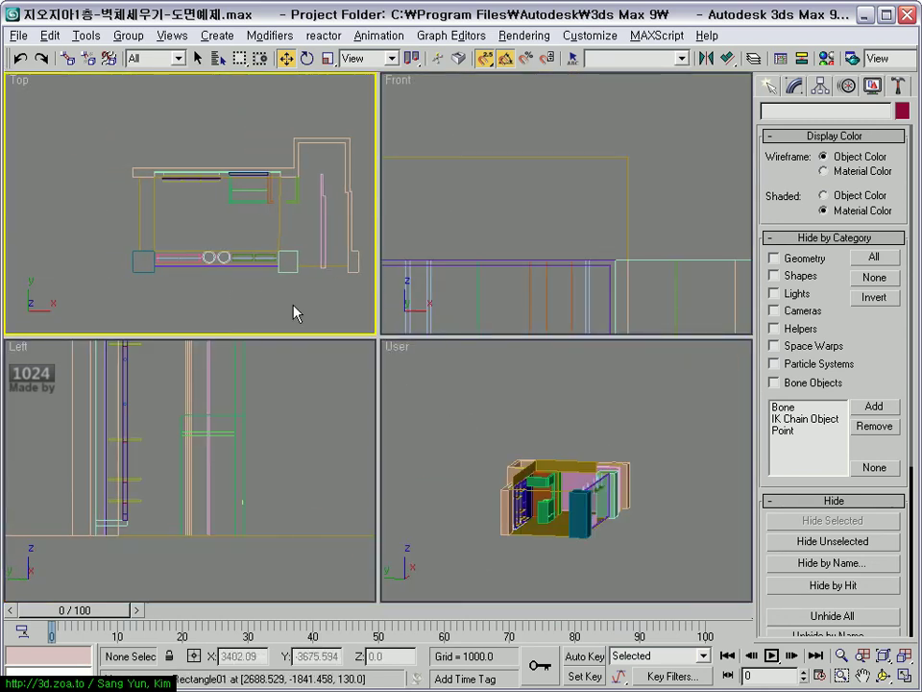
{"action": "key", "text": "alt+w"}
- Place a trial target camera across the plan, undo it, then marquee-select all 21 plan entities
{"action": "left_click", "coordinate": [768, 86]}
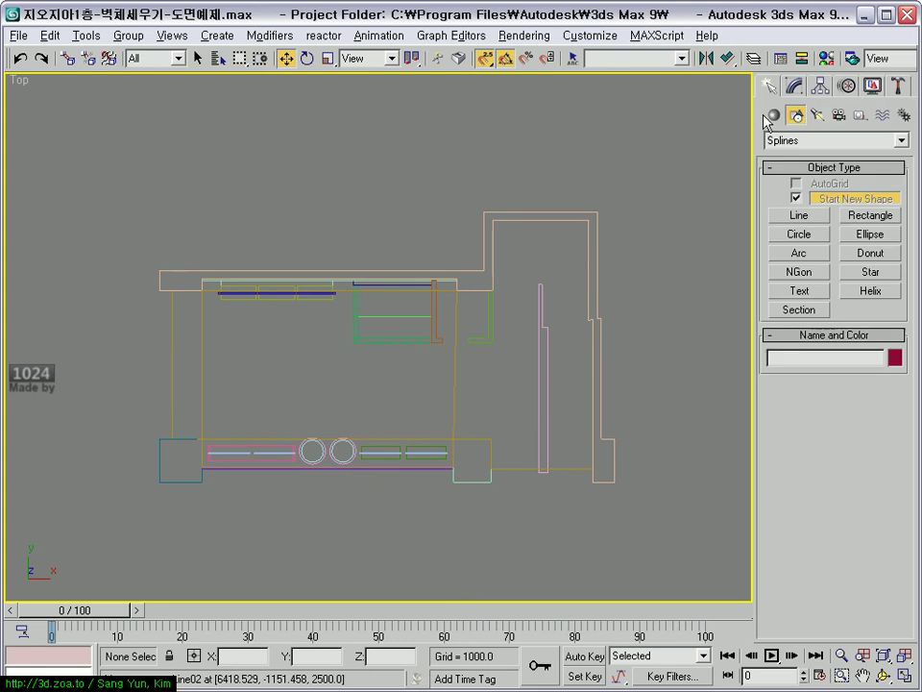
{"action": "left_click", "coordinate": [839, 114]}
{"action": "left_click", "coordinate": [800, 200]}
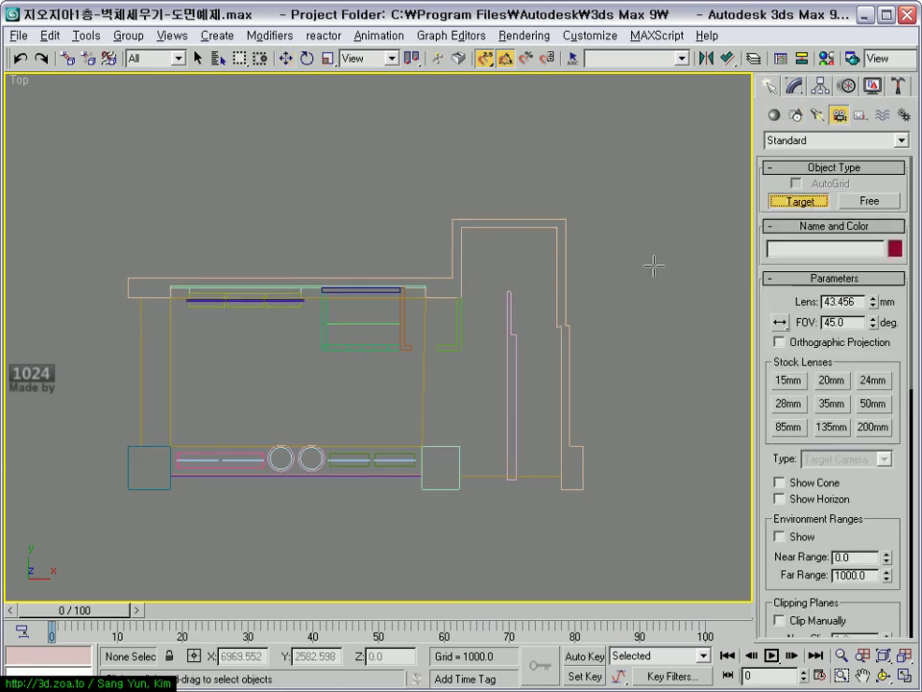
{"action": "middle_click_drag", "start_coordinate": [303, 346], "coordinate": [371, 335]}
{"action": "left_click_drag", "start_coordinate": [102, 363], "coordinate": [520, 357]}
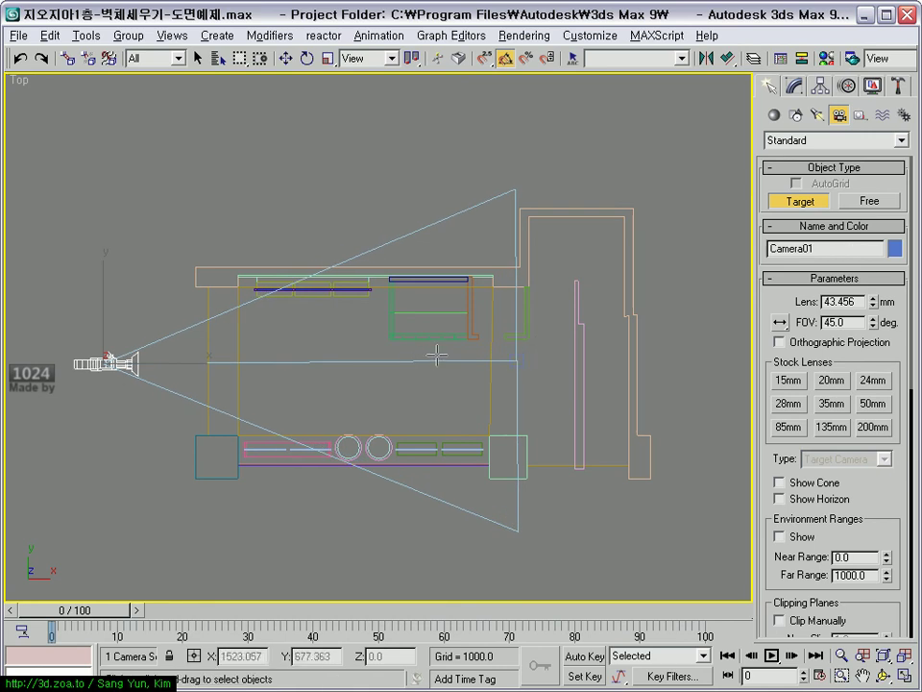
{"action": "key", "text": "ctrl+z"}
{"action": "left_click_drag", "start_coordinate": [663, 206], "coordinate": [109, 546]}
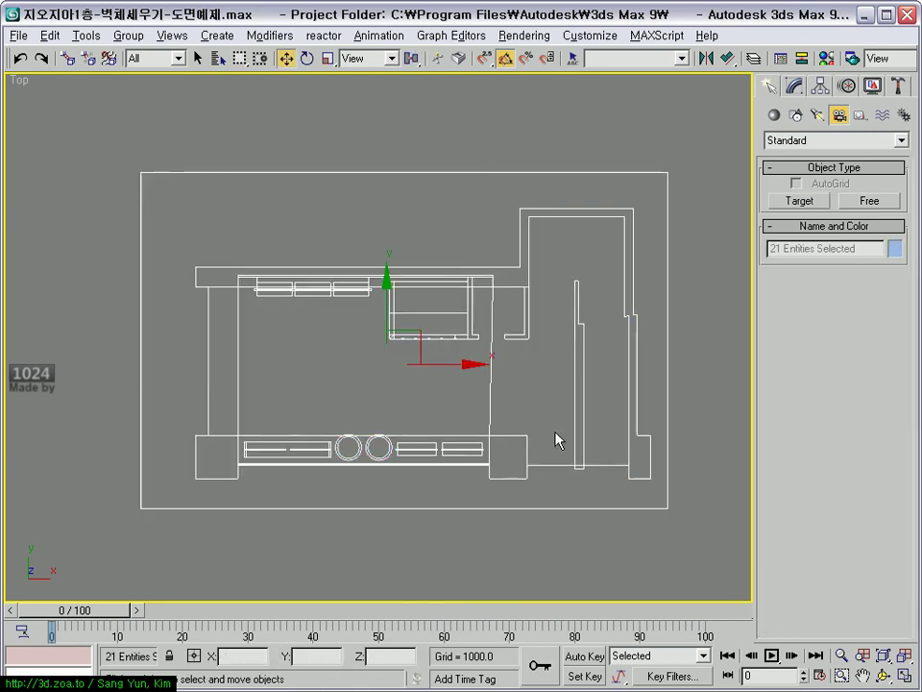
- Change the selected plan lines' object color to black
{"action": "left_click", "coordinate": [895, 250]}
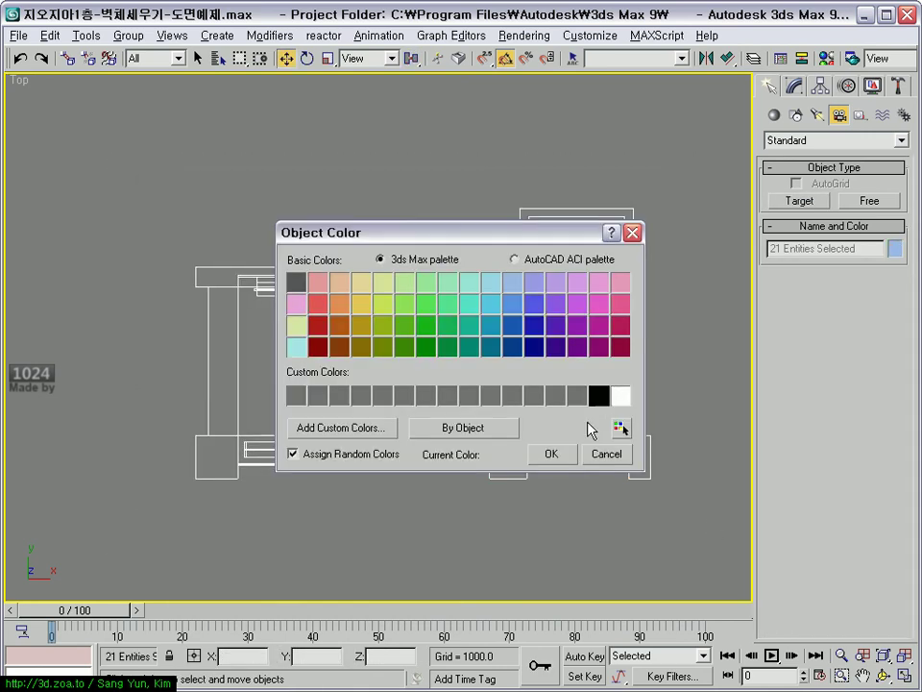
{"action": "left_click", "coordinate": [555, 455]}
{"action": "left_click", "coordinate": [716, 426]}
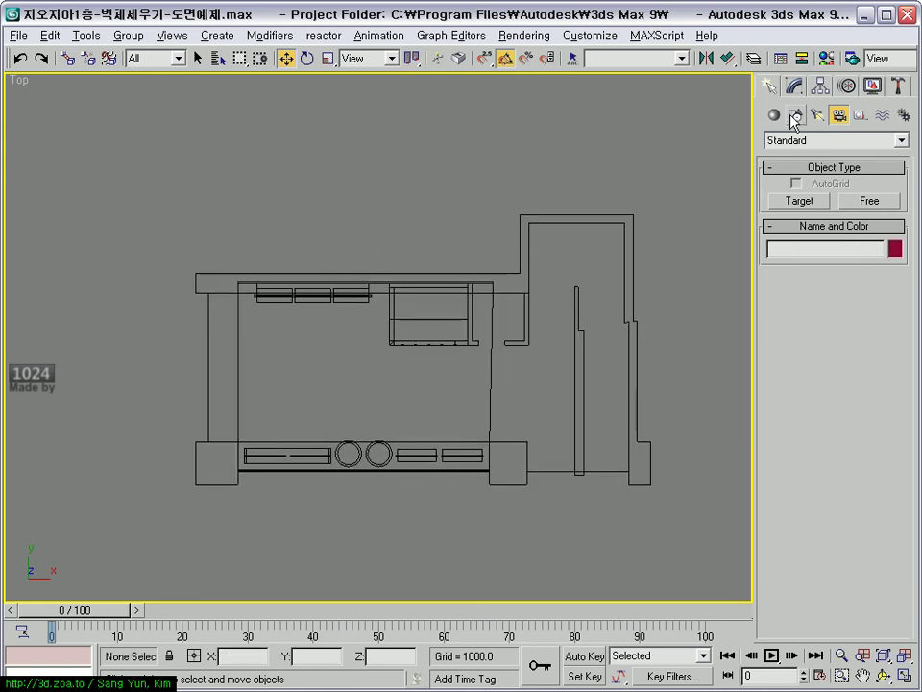
- Add target camera Camera01 aiming from the plan's left end across the shop
{"action": "left_click", "coordinate": [813, 207]}
{"action": "middle_click_drag", "start_coordinate": [331, 337], "coordinate": [393, 330]}
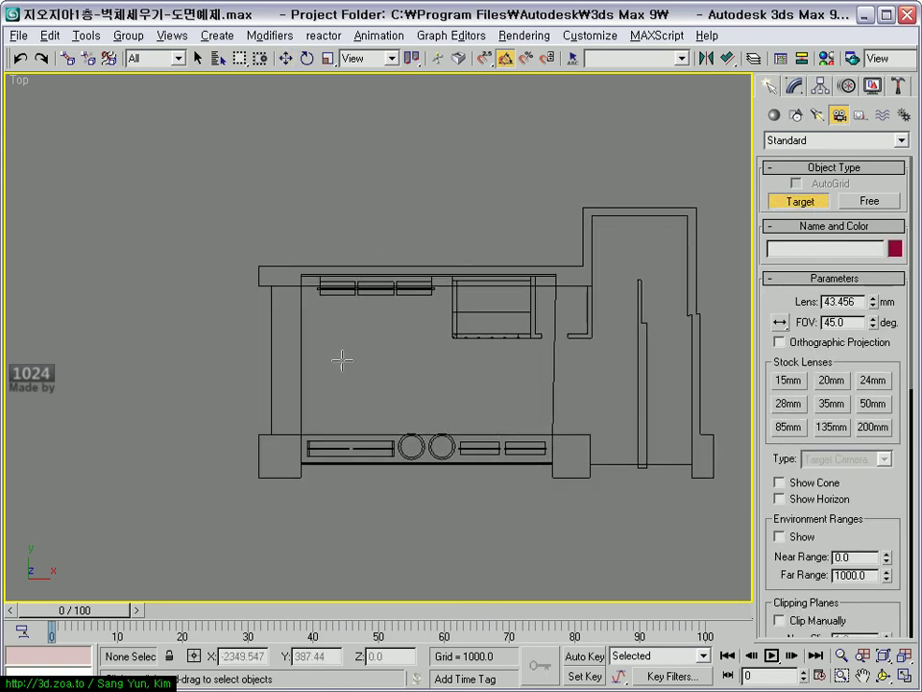
{"action": "left_click_drag", "start_coordinate": [211, 356], "coordinate": [583, 356]}
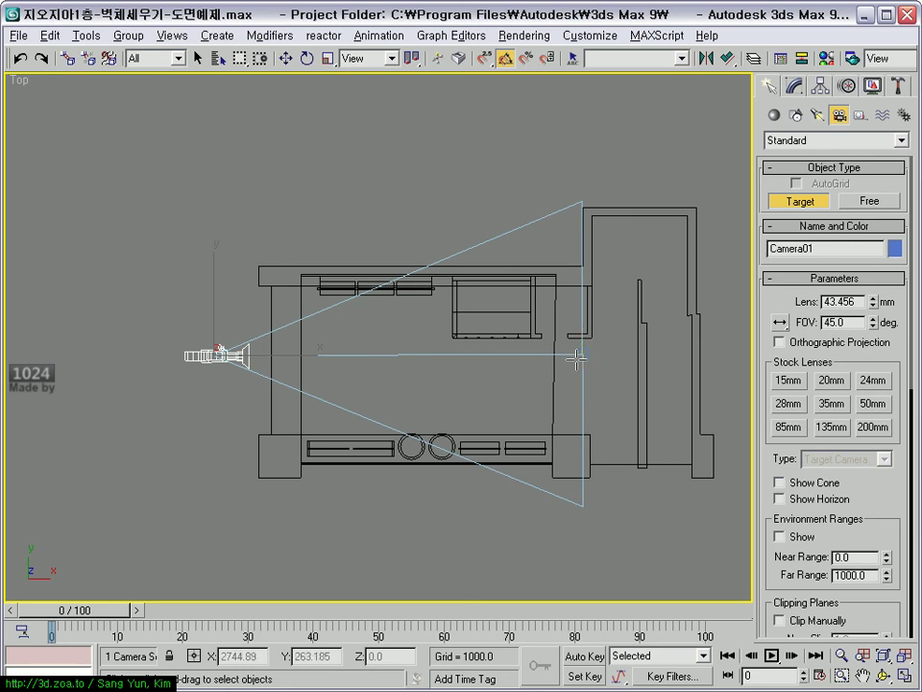
{"action": "right_click", "coordinate": [477, 392]}
{"action": "key", "text": "alt+w"}
{"action": "middle_click_drag", "start_coordinate": [519, 437], "coordinate": [556, 467], "text": "alt"}
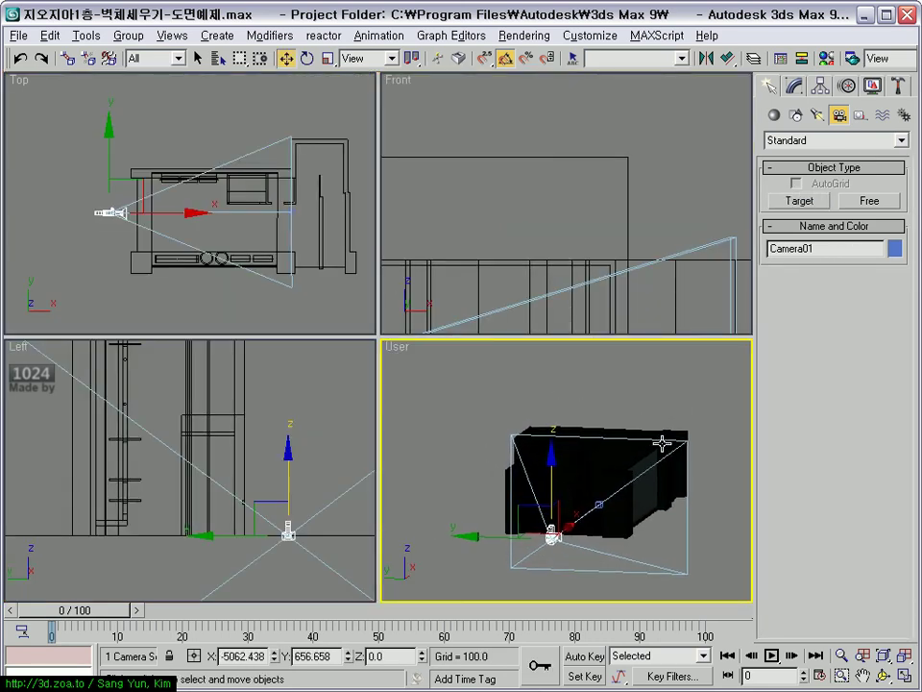
- Switch the 3D viewport to the Camera01 view and select scene objects in the Left and Top views
{"action": "key", "text": "c"}
{"action": "left_click", "coordinate": [279, 535]}
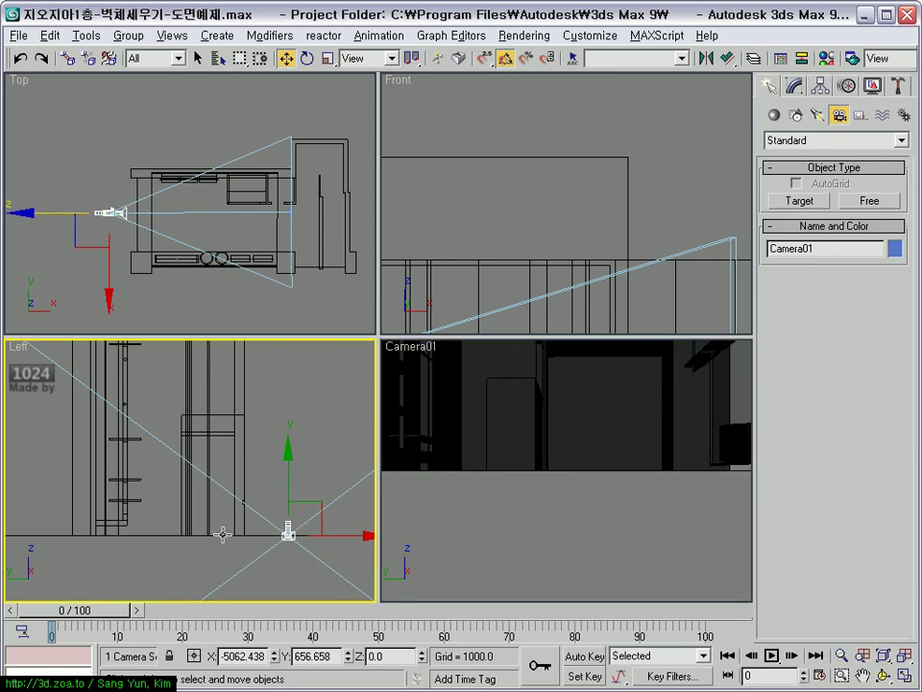
{"action": "scroll", "coordinate": [223, 535], "scroll_direction": "down", "scroll_amount": 3}
{"action": "left_click_drag", "start_coordinate": [88, 455], "coordinate": [312, 535]}
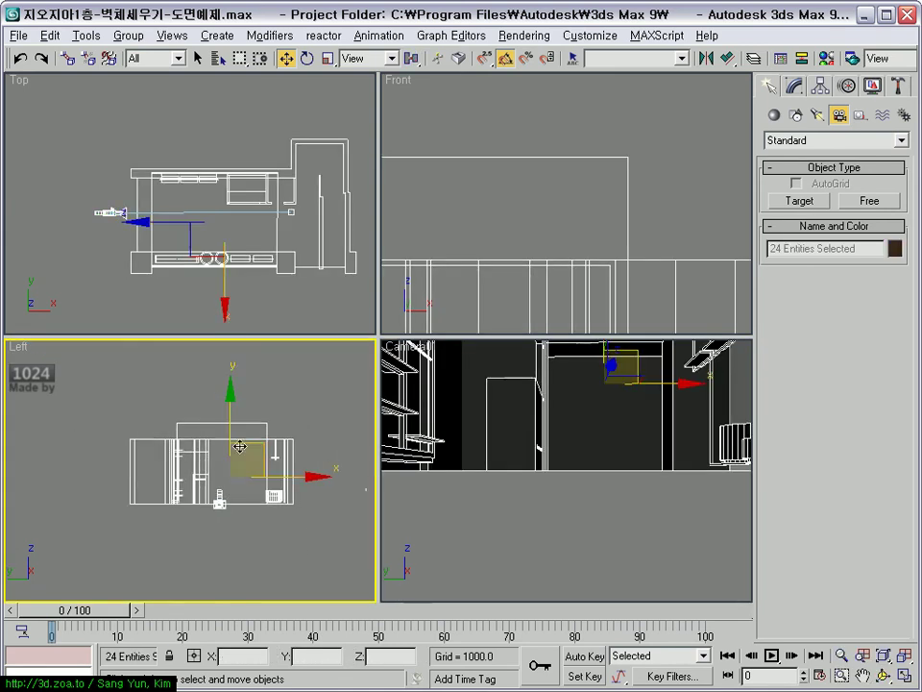
{"action": "left_click", "coordinate": [216, 494]}
{"action": "left_click_drag", "start_coordinate": [78, 200], "coordinate": [216, 237]}
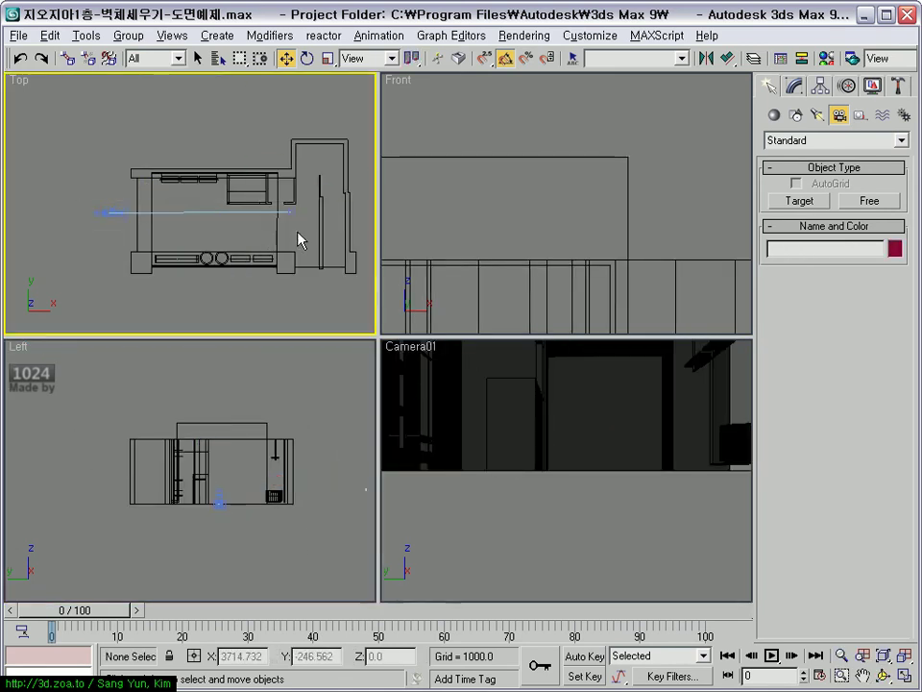
{"action": "left_click", "coordinate": [154, 230]}
- With the filter set to Cameras, raise Camera01 in the Left view and shift it along Y in Top
{"action": "left_click", "coordinate": [154, 58]}
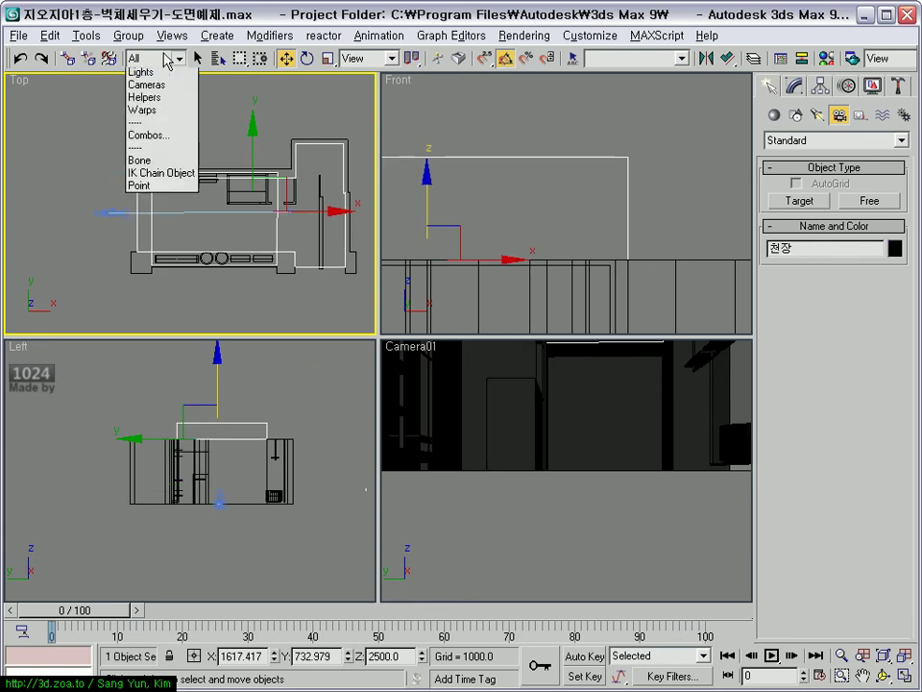
{"action": "left_click", "coordinate": [144, 125]}
{"action": "left_click_drag", "start_coordinate": [54, 173], "coordinate": [120, 223]}
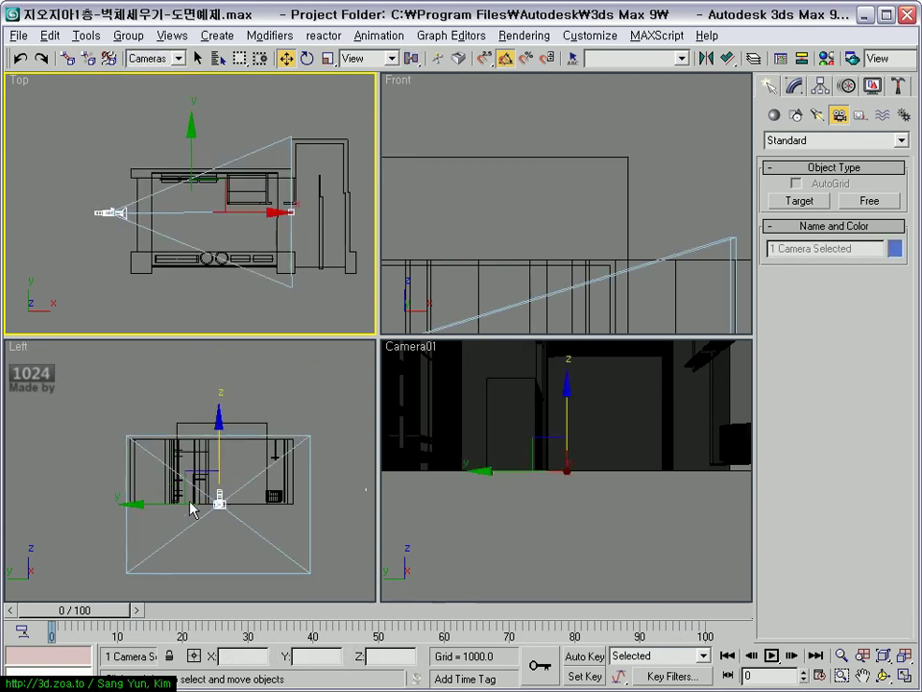
{"action": "left_click", "coordinate": [219, 498]}
{"action": "left_click_drag", "start_coordinate": [219, 497], "coordinate": [219, 471]}
{"action": "left_click", "coordinate": [524, 479]}
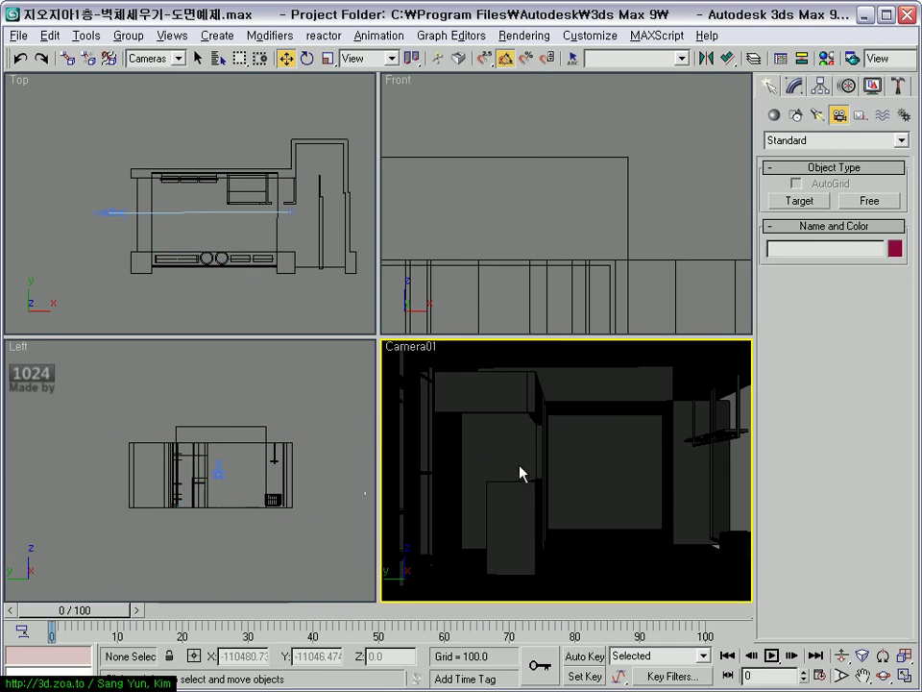
{"action": "left_click", "coordinate": [206, 265]}
{"action": "left_click", "coordinate": [93, 219]}
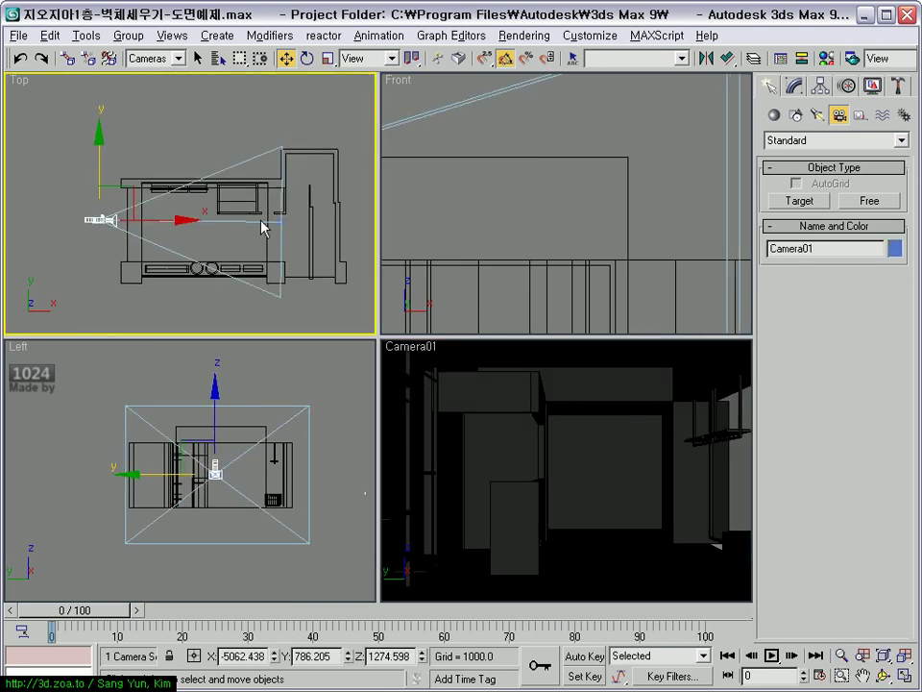
{"action": "left_click_drag", "start_coordinate": [100, 219], "coordinate": [100, 224]}
{"action": "left_click", "coordinate": [494, 496]}
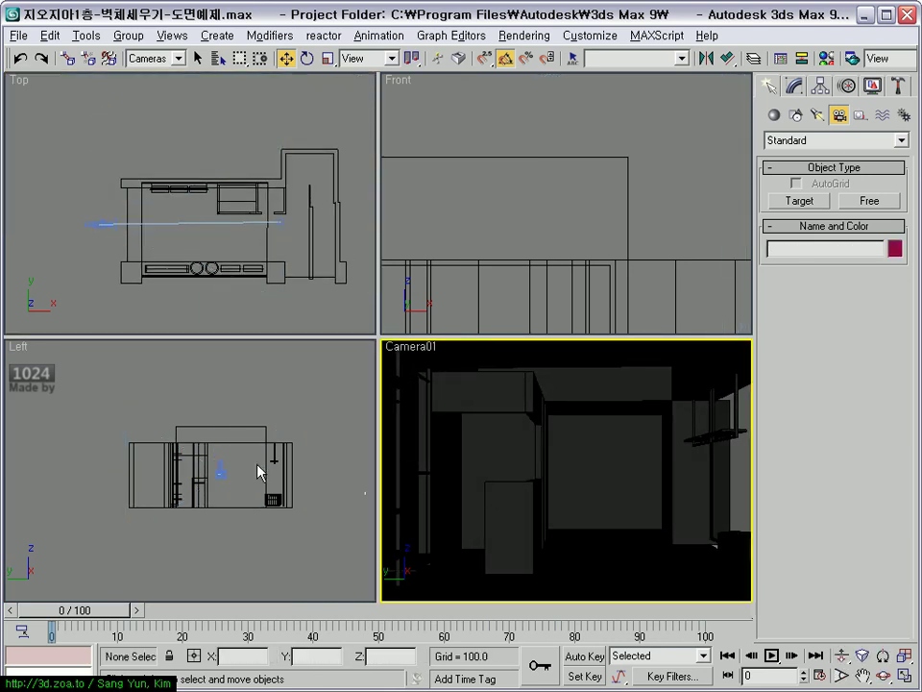
- Set the selection filter to Geometry and select all the shop geometry in the Top view
{"action": "left_click", "coordinate": [259, 472]}
{"action": "left_click", "coordinate": [178, 59]}
{"action": "left_click", "coordinate": [144, 88]}
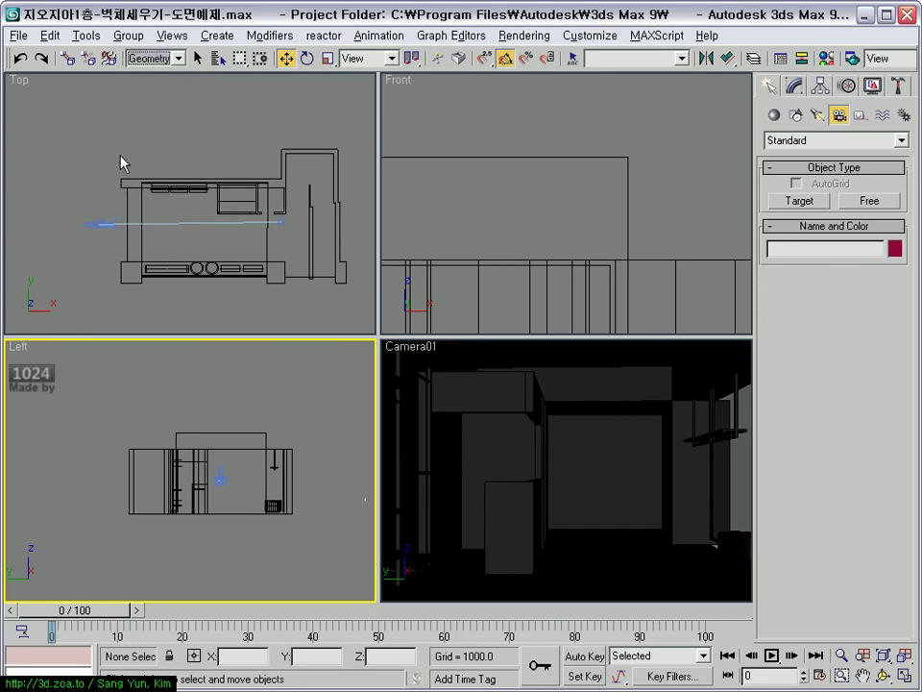
{"action": "left_click_drag", "start_coordinate": [120, 161], "coordinate": [547, 375]}
- Assign the grey 02 - Default material to the selected geometry, close the editor, and deselect
{"action": "left_click", "coordinate": [827, 60]}
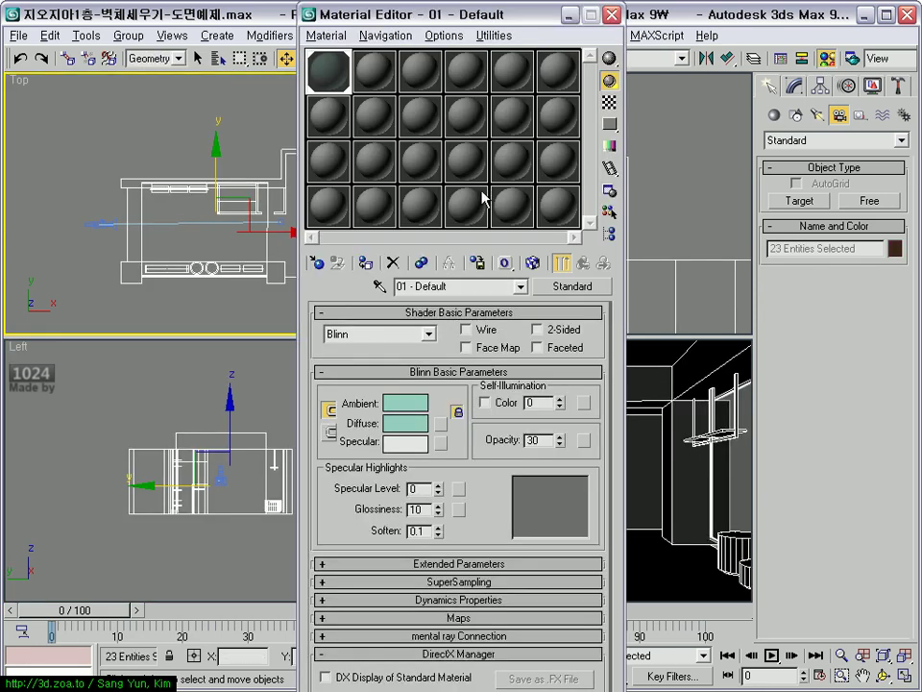
{"action": "left_click", "coordinate": [385, 71]}
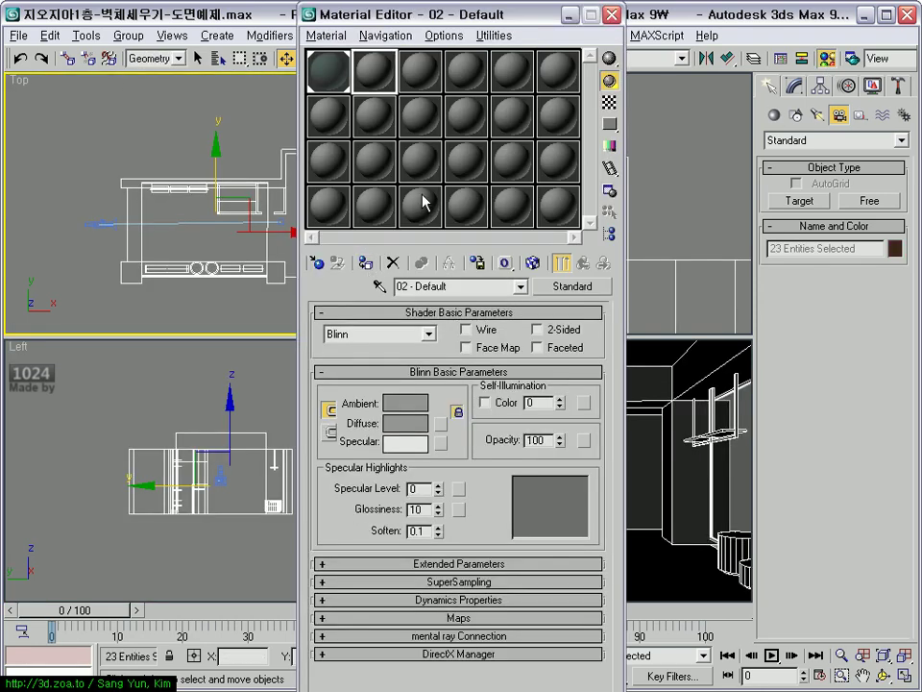
{"action": "left_click", "coordinate": [366, 263]}
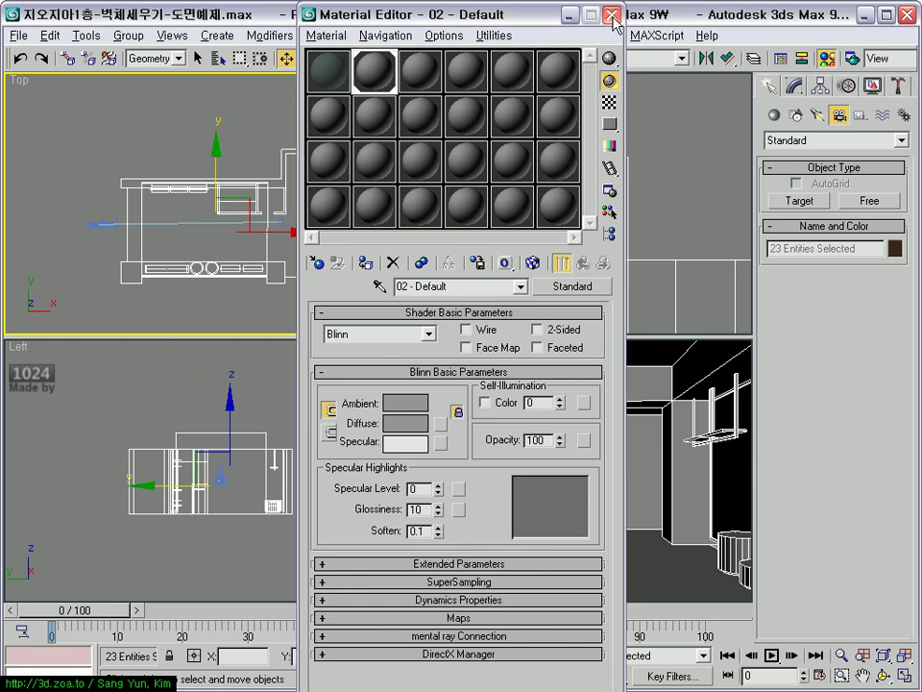
{"action": "left_click", "coordinate": [612, 15]}
{"action": "left_click", "coordinate": [101, 228]}
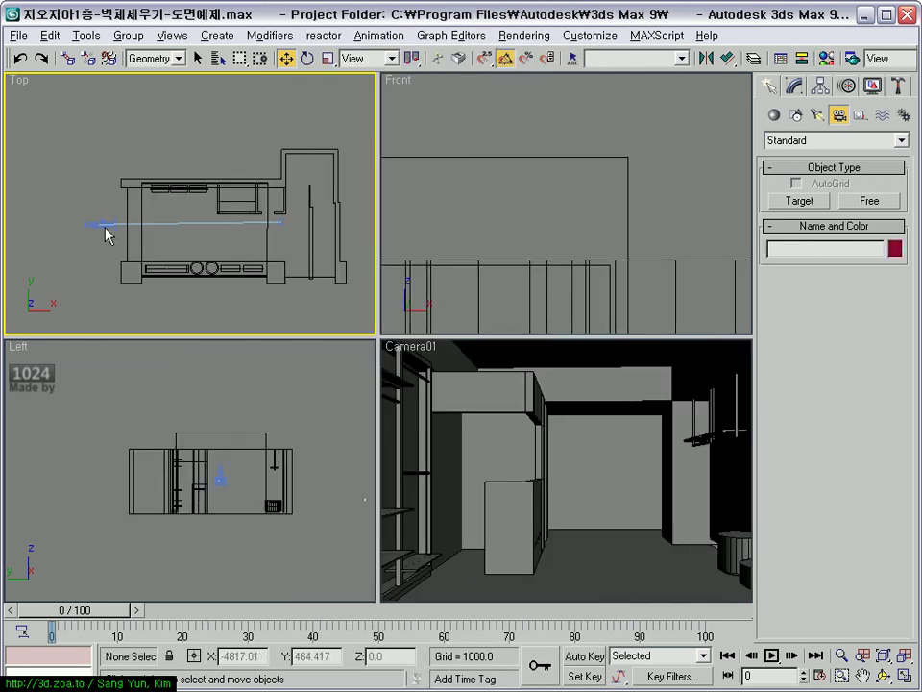
- Select Camera01, give it the 24mm stock lens, and move it further into the shop
{"action": "left_click", "coordinate": [152, 57]}
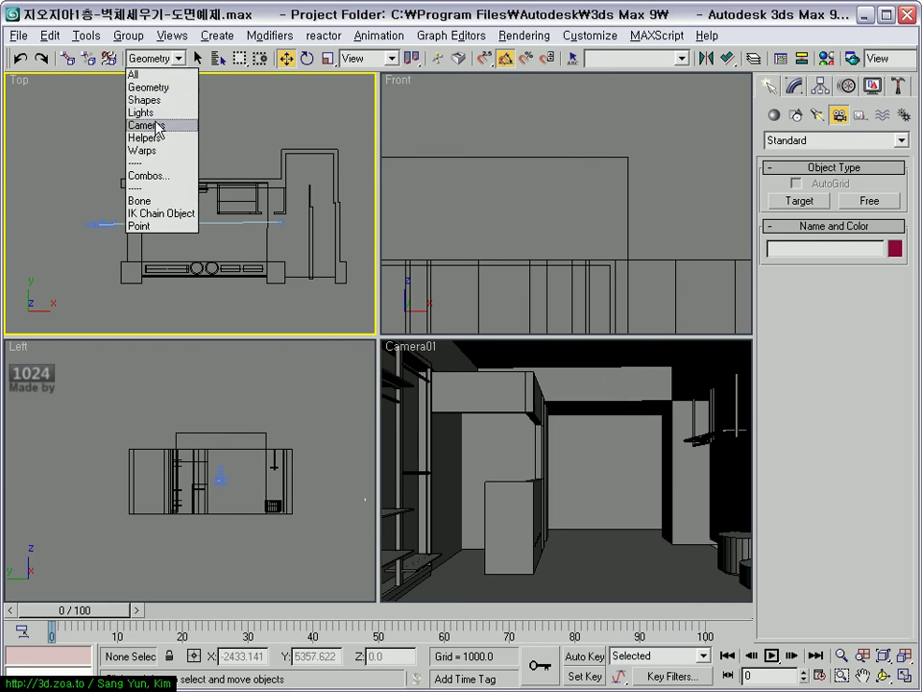
{"action": "left_click", "coordinate": [144, 125]}
{"action": "mouse_move", "coordinate": [132, 175]}
{"action": "left_mouse_down"}
{"action": "mouse_move", "coordinate": [140, 250]}
{"action": "mouse_move", "coordinate": [102, 199]}
{"action": "mouse_move", "coordinate": [87, 199]}
{"action": "left_mouse_up"}
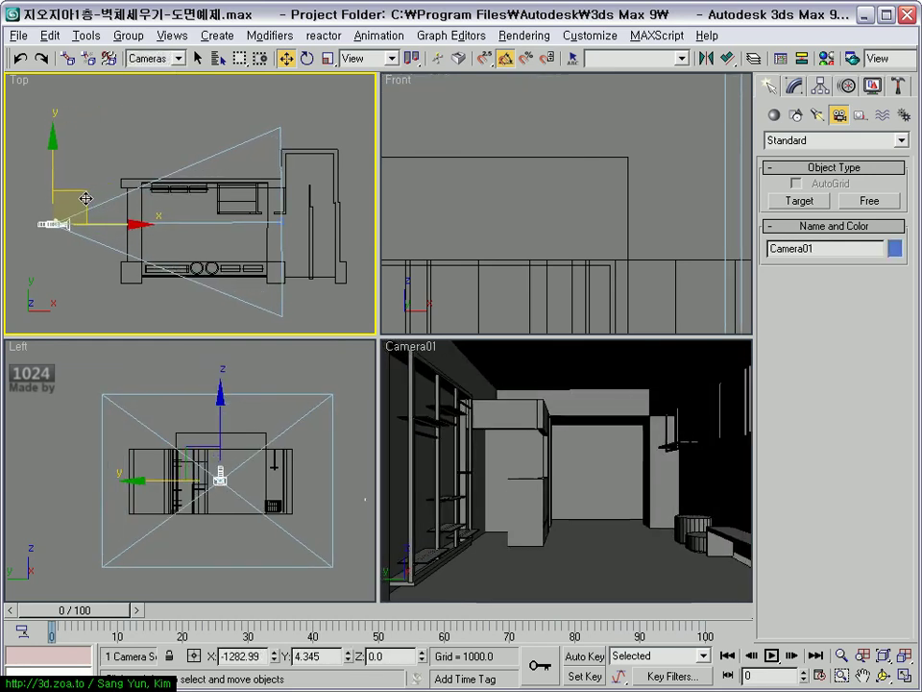
{"action": "right_click", "coordinate": [387, 427]}
{"action": "left_click", "coordinate": [65, 224]}
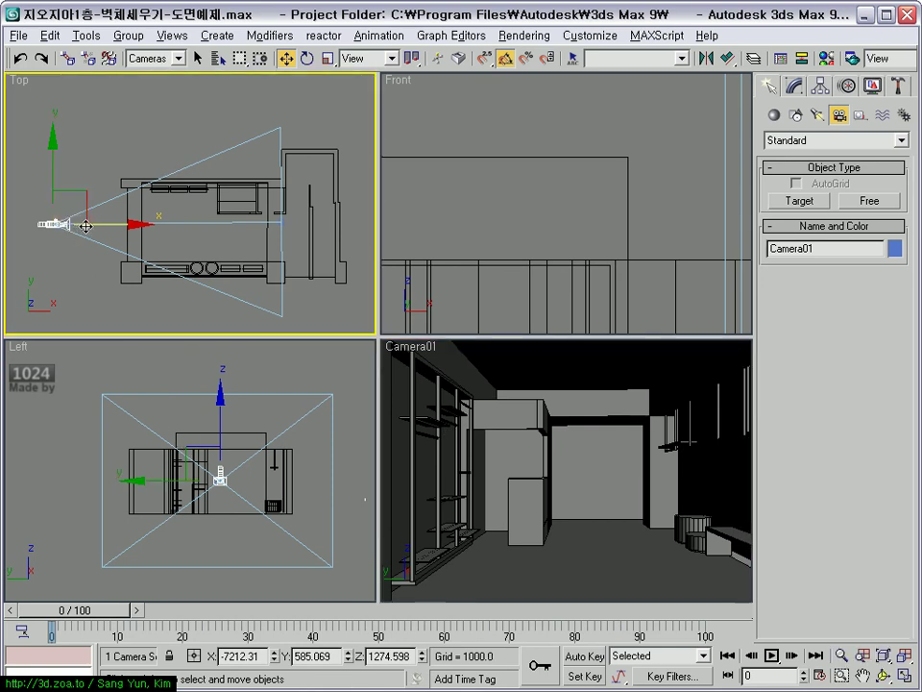
{"action": "left_click", "coordinate": [795, 86]}
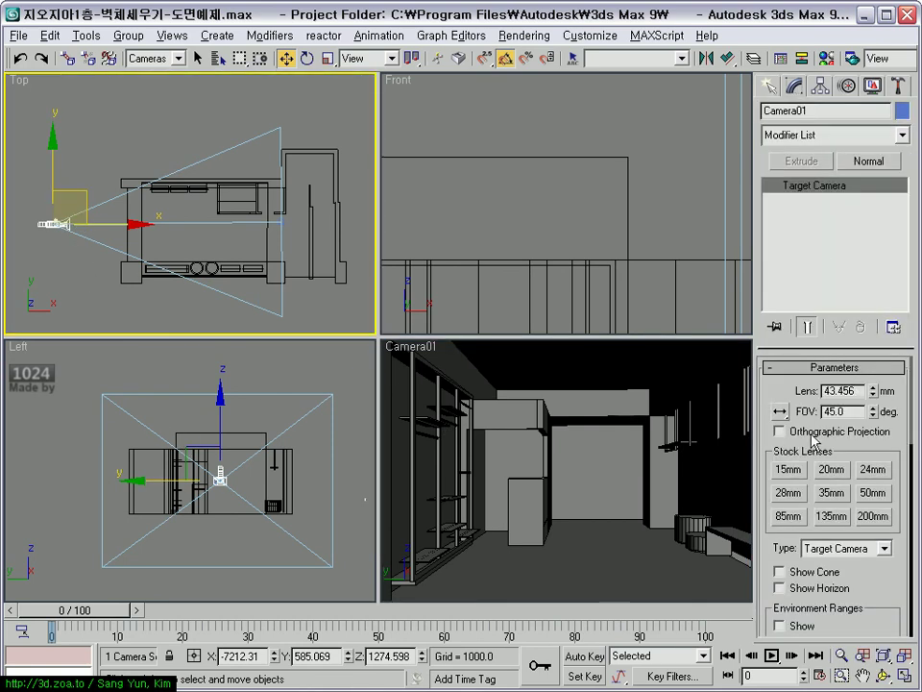
{"action": "left_click", "coordinate": [874, 469]}
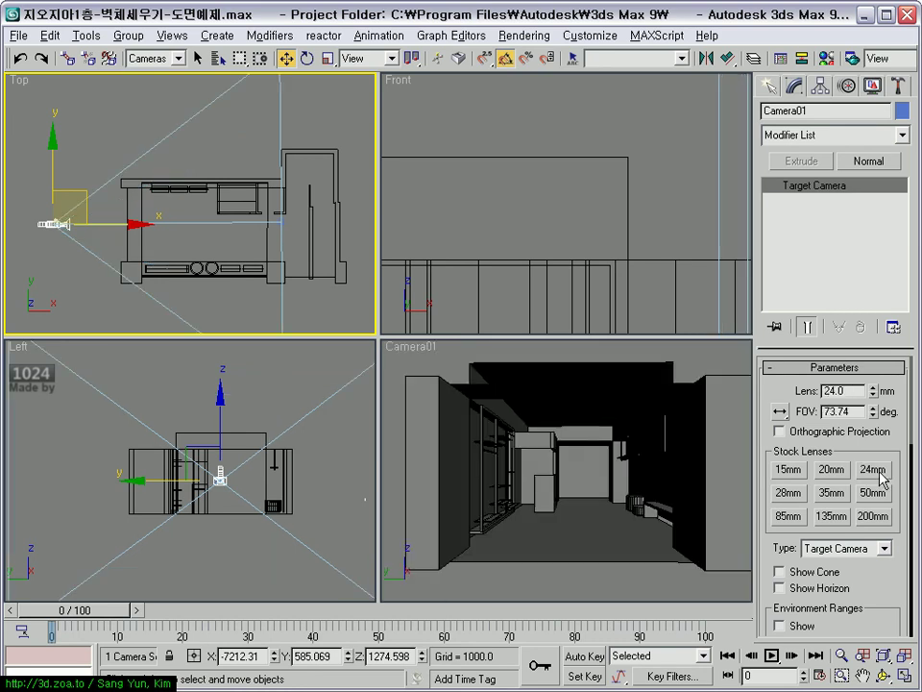
{"action": "left_click_drag", "start_coordinate": [116, 224], "coordinate": [142, 224]}
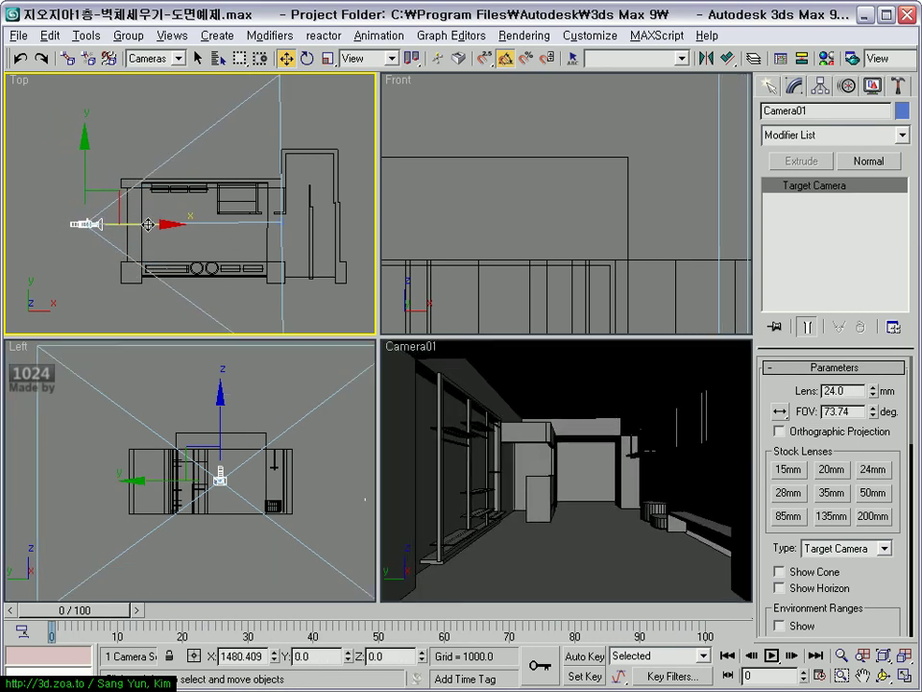
- Deselect the camera, set the filter to Geometry, and select all scene geometry
{"action": "left_click", "coordinate": [487, 457]}
{"action": "left_click", "coordinate": [299, 268]}
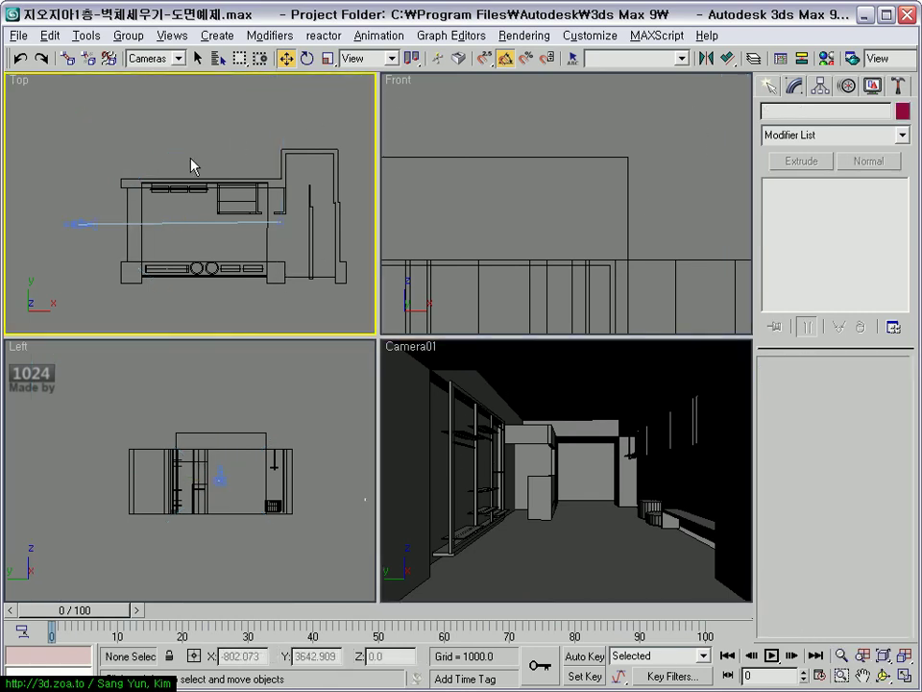
{"action": "left_click", "coordinate": [177, 59]}
{"action": "left_click", "coordinate": [149, 87]}
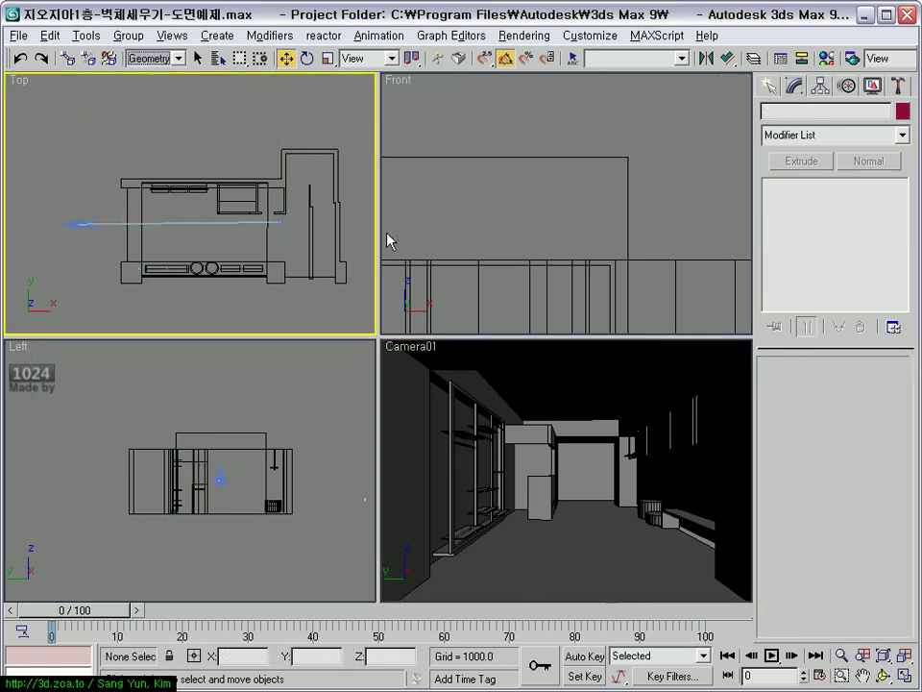
{"action": "left_click_drag", "start_coordinate": [105, 152], "coordinate": [476, 358]}
- Raise the 02 - Default diffuse grey value to 225, then close the editor and deselect
{"action": "left_click", "coordinate": [825, 60]}
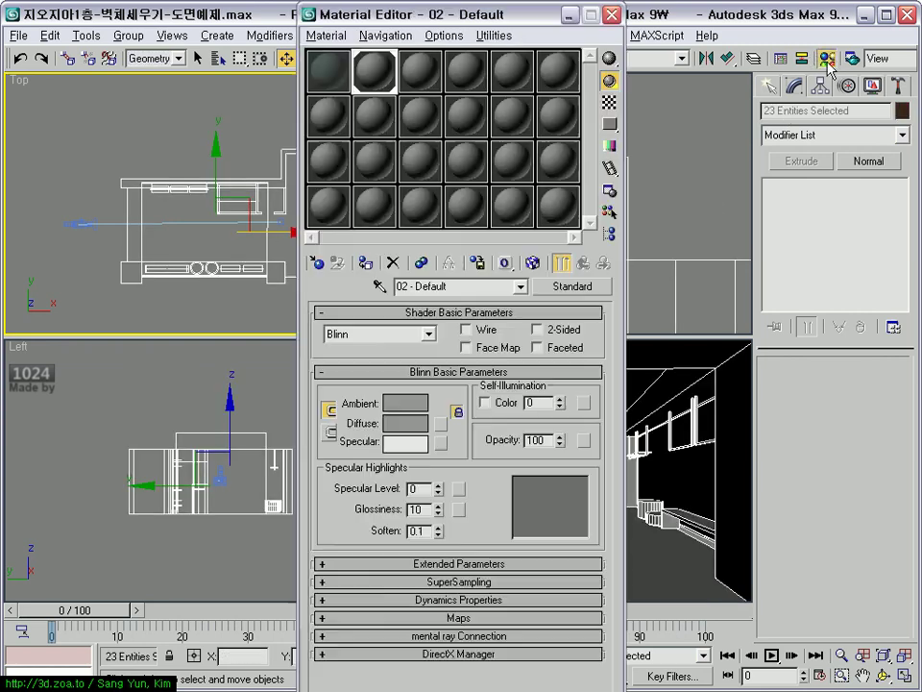
{"action": "left_click", "coordinate": [416, 426]}
{"action": "left_click_drag", "start_coordinate": [639, 439], "coordinate": [676, 439]}
{"action": "left_click", "coordinate": [408, 501]}
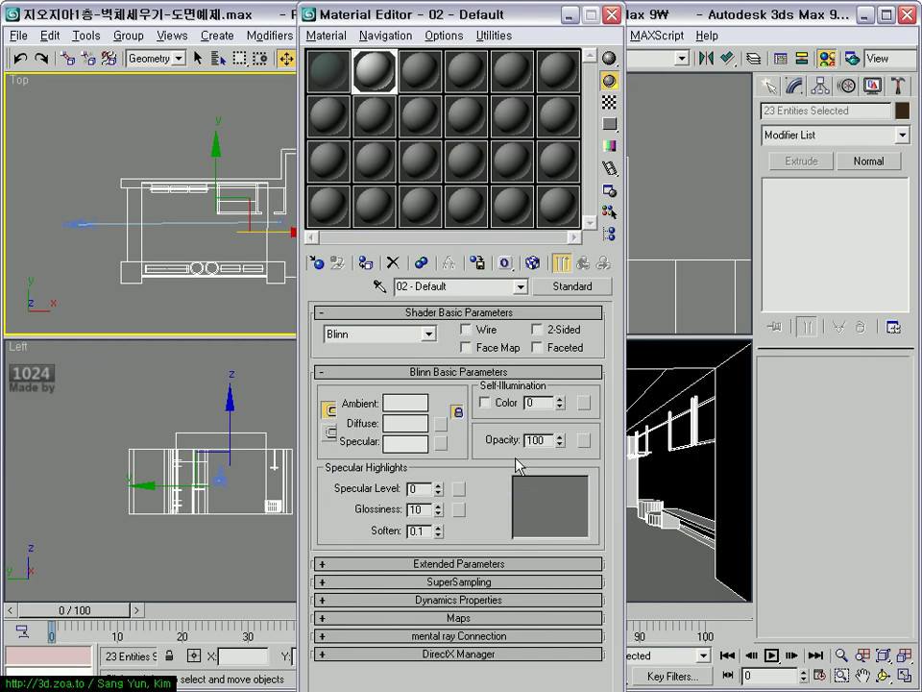
{"action": "left_click", "coordinate": [613, 15]}
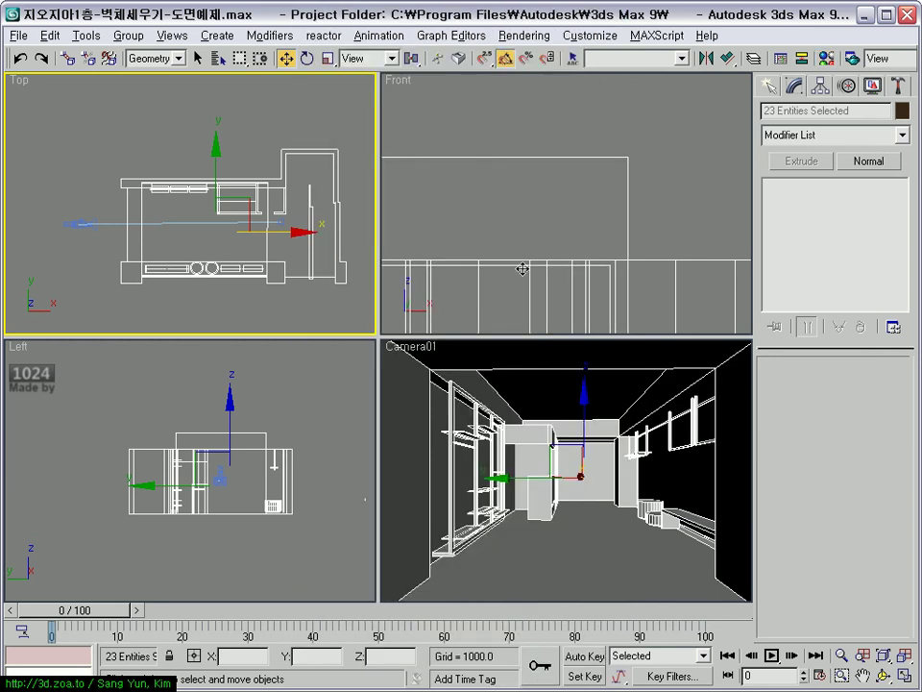
{"action": "left_click", "coordinate": [103, 293]}
{"action": "left_click", "coordinate": [179, 59]}
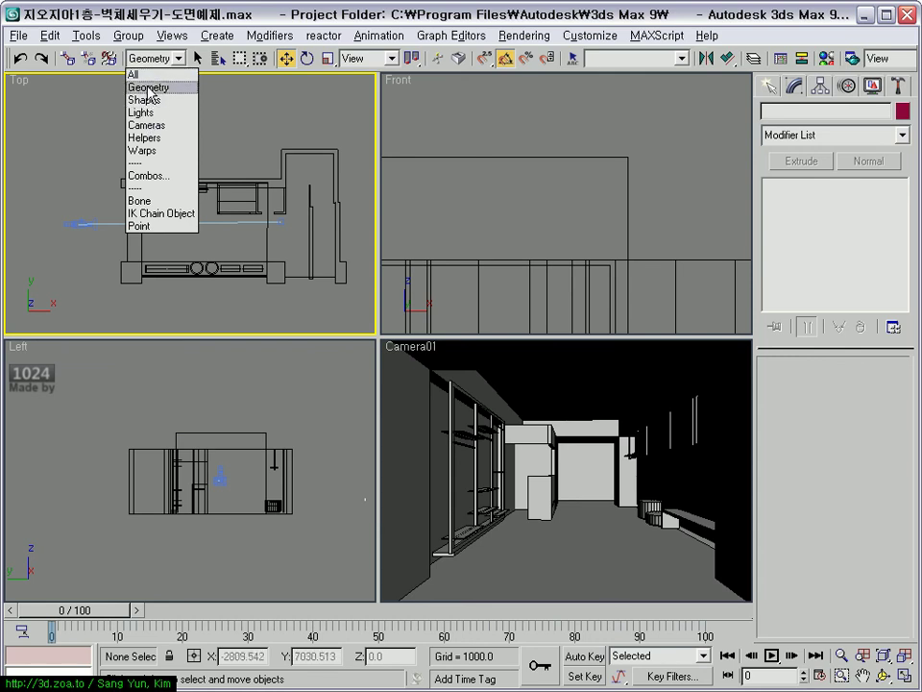
- Set the selection filter to All and nudge Camera01 back along X
{"action": "left_click", "coordinate": [133, 74]}
{"action": "left_click", "coordinate": [109, 220]}
{"action": "left_click_drag", "start_coordinate": [123, 224], "coordinate": [119, 224]}
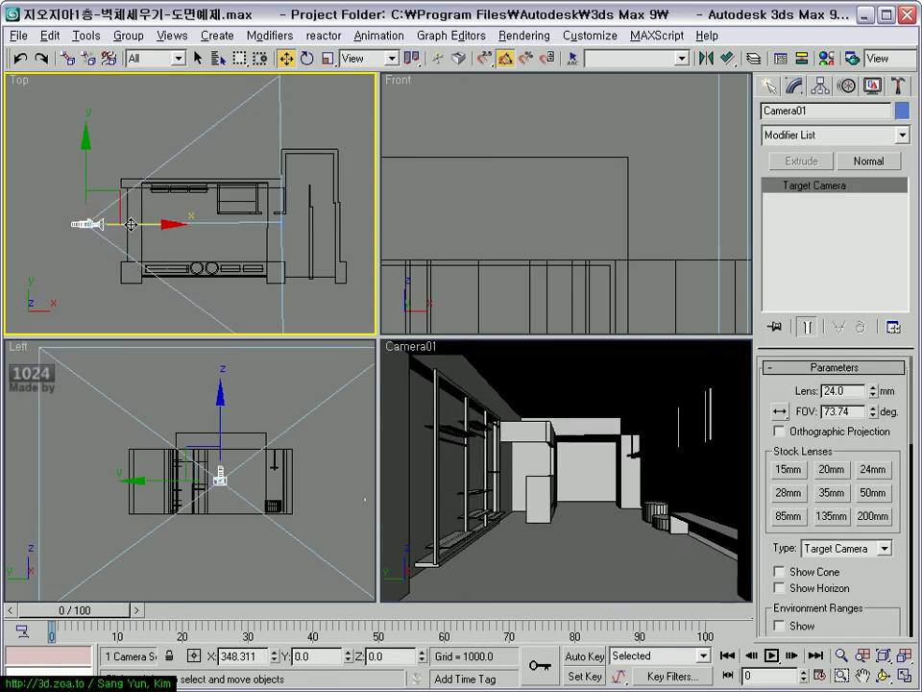
{"action": "left_click", "coordinate": [199, 477]}
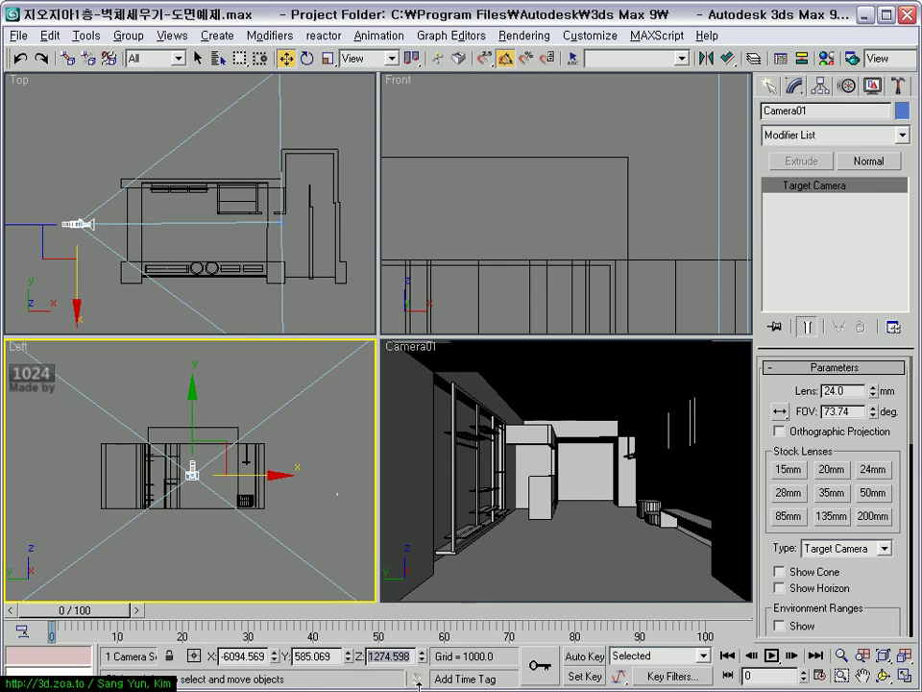
- Move Camera01.Target to re-aim the view, then shift Camera01 down and further back
{"action": "left_click", "coordinate": [280, 215]}
{"action": "left_click_drag", "start_coordinate": [280, 208], "coordinate": [281, 187]}
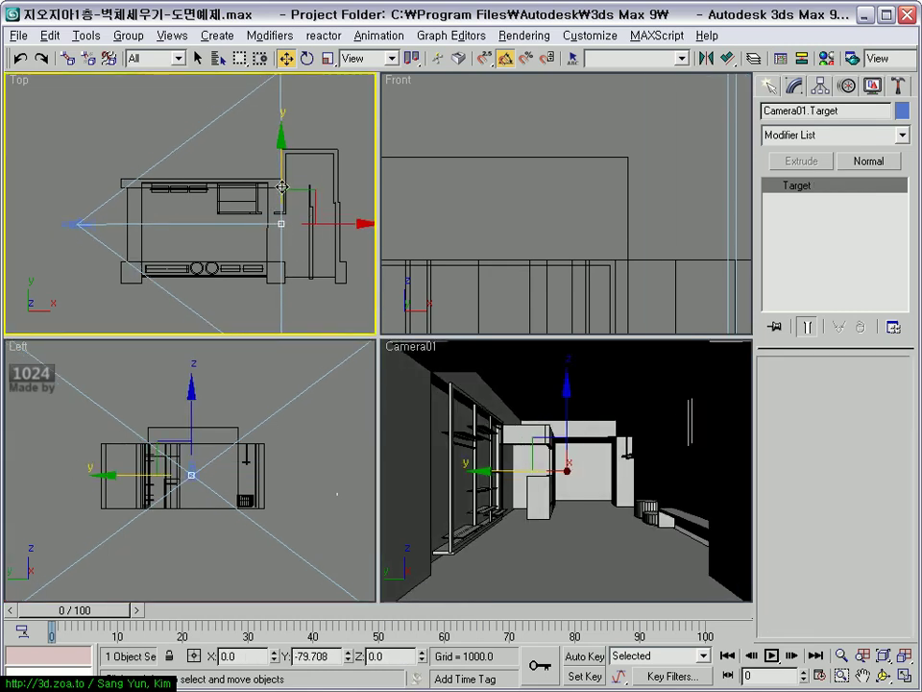
{"action": "mouse_move", "coordinate": [73, 225]}
{"action": "left_mouse_down"}
{"action": "mouse_move", "coordinate": [77, 241]}
{"action": "mouse_move", "coordinate": [77, 230]}
{"action": "left_mouse_up"}
{"action": "mouse_move", "coordinate": [153, 228]}
{"action": "left_mouse_down"}
{"action": "mouse_move", "coordinate": [144, 229]}
{"action": "mouse_move", "coordinate": [183, 262]}
{"action": "left_mouse_up"}
{"action": "left_click", "coordinate": [666, 477]}
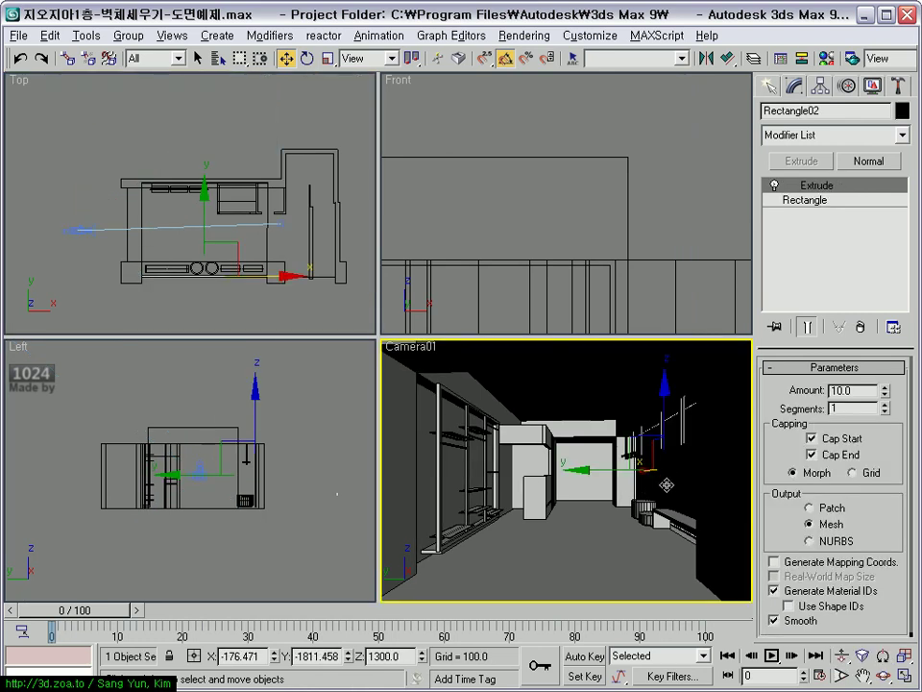
- Maximize the Camera01 viewport to show the grey interior looking toward the rear doorway
{"action": "key", "text": "m"}
{"action": "left_click", "coordinate": [328, 72]}
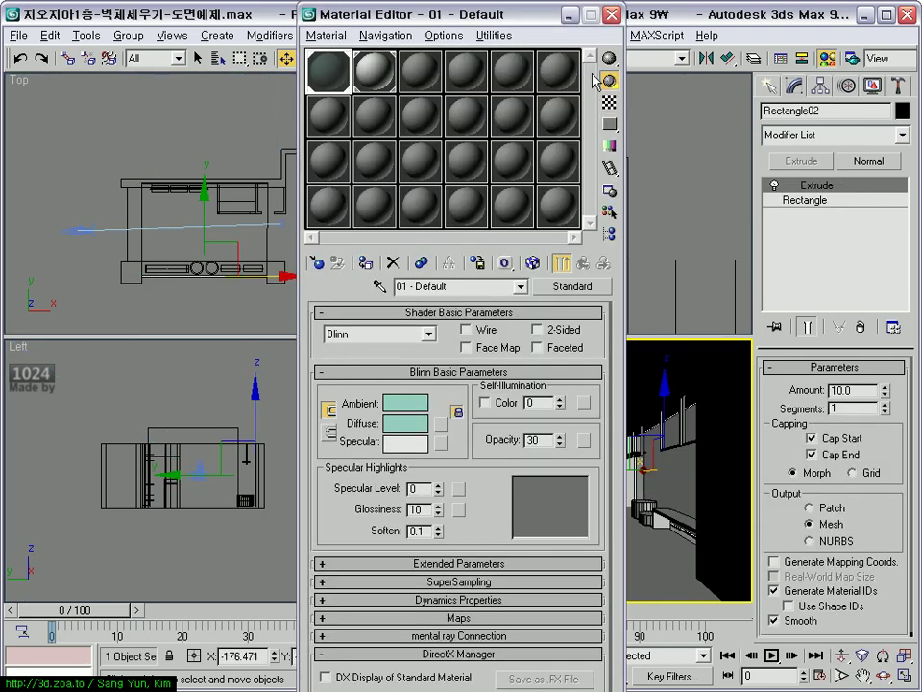
{"action": "left_click", "coordinate": [613, 14]}
{"action": "left_click", "coordinate": [597, 457]}
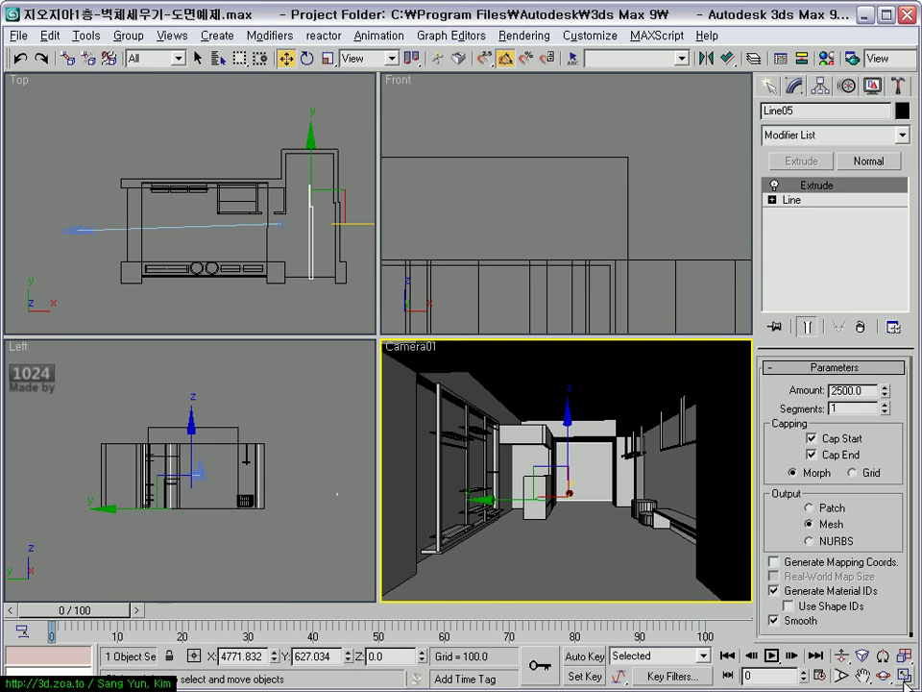
{"action": "key", "text": "alt+w"}
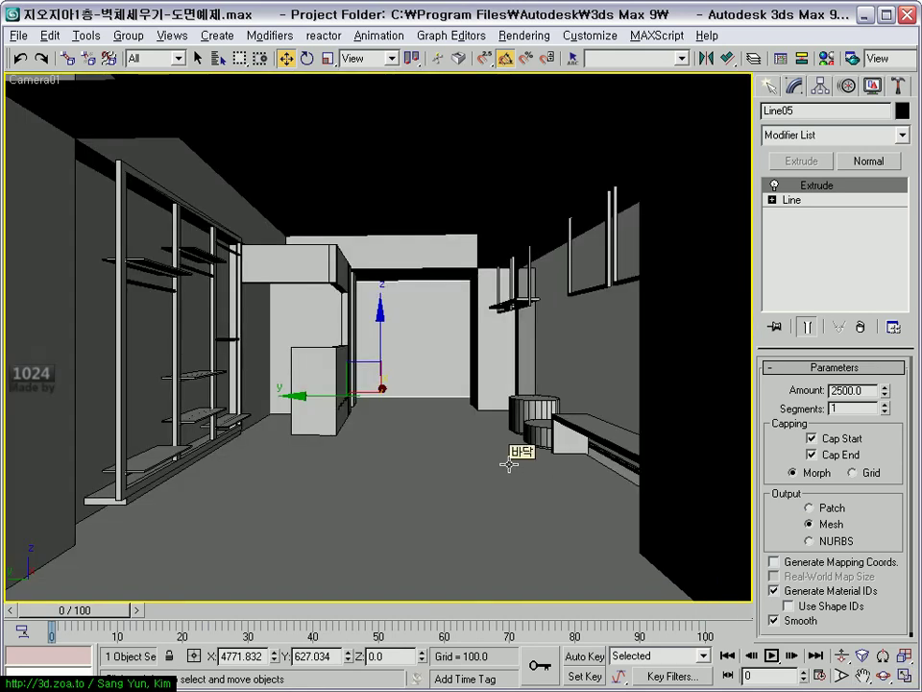